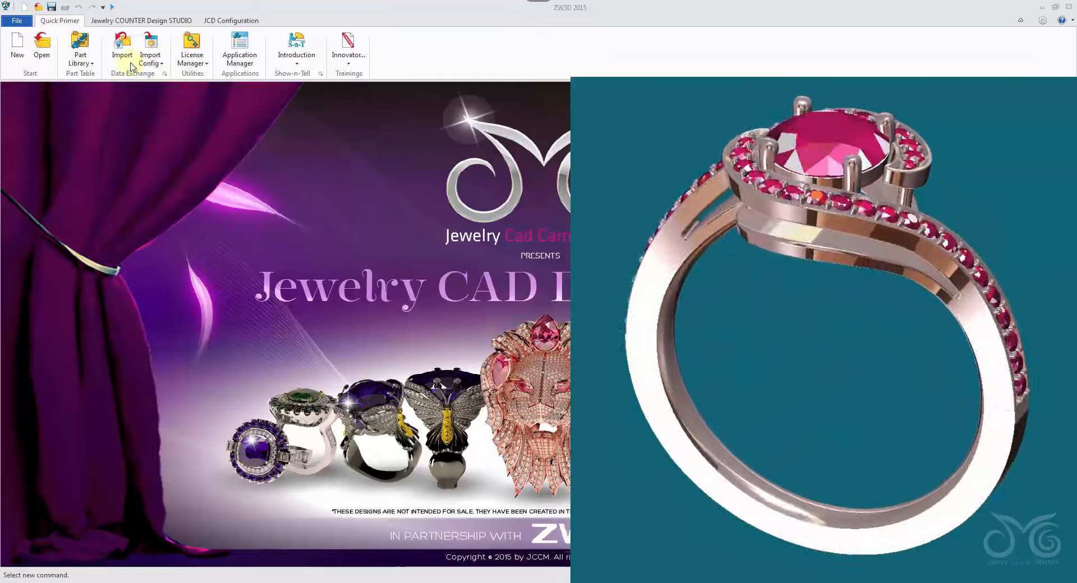
# Load the ByPass Round Oval ring template from the Jewelry COUNTER Design STUDIO library and close the library
pyautogui.click(129, 21)
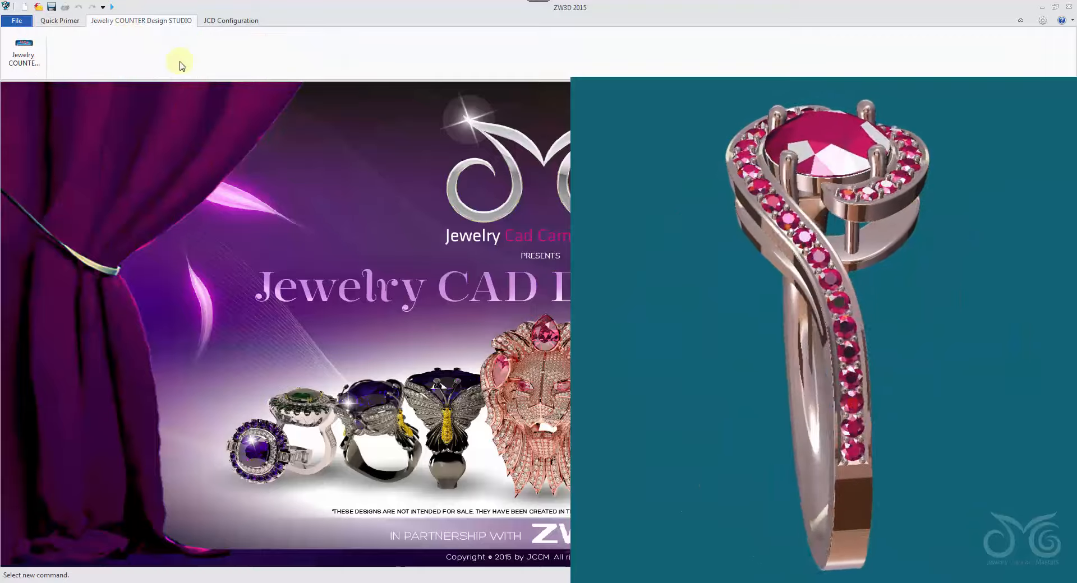
pyautogui.click(25, 63)
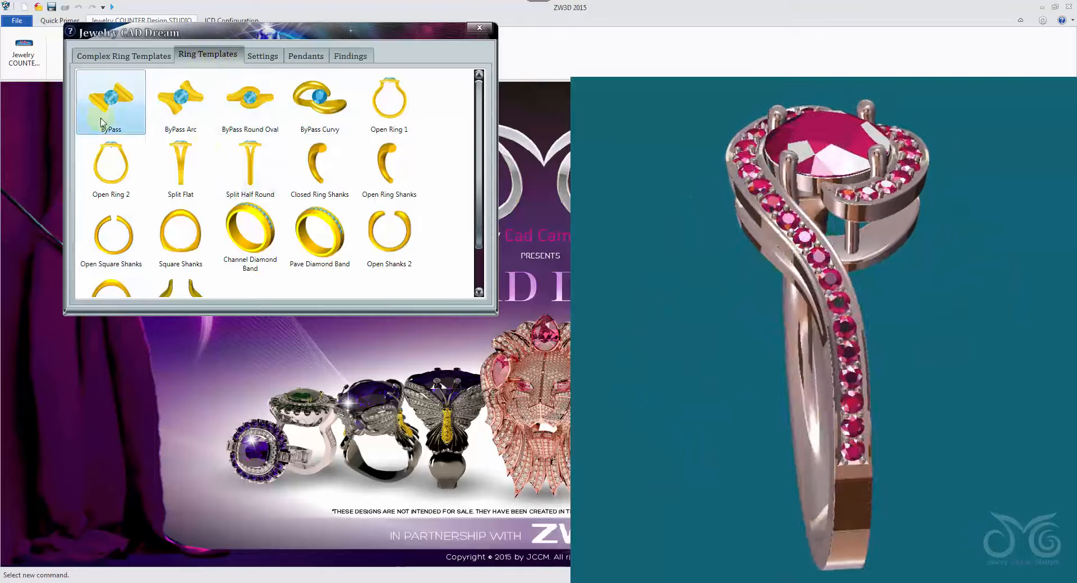
pyautogui.click(180, 101)
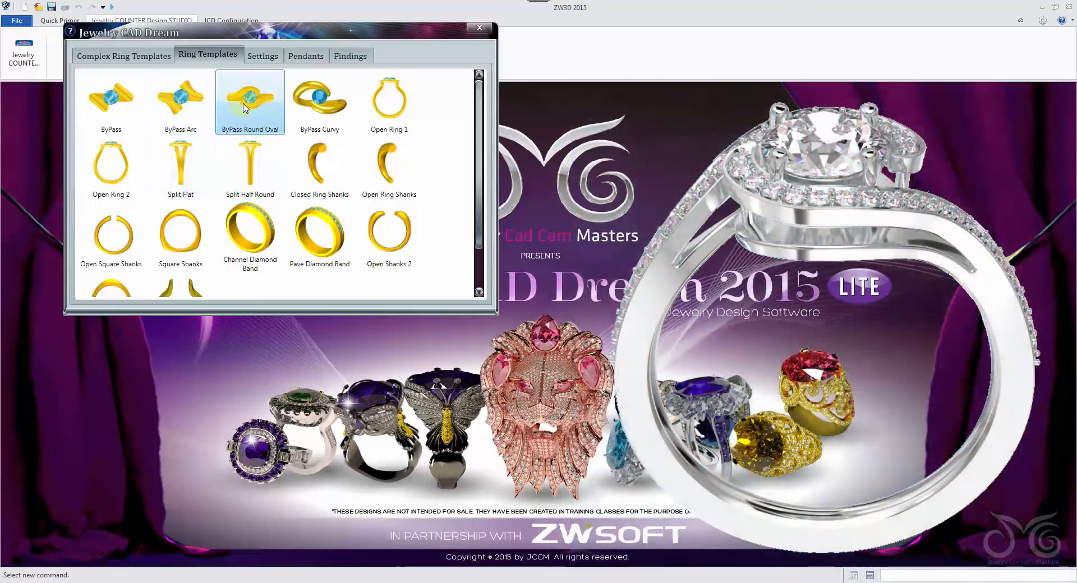
pyautogui.click(242, 105)
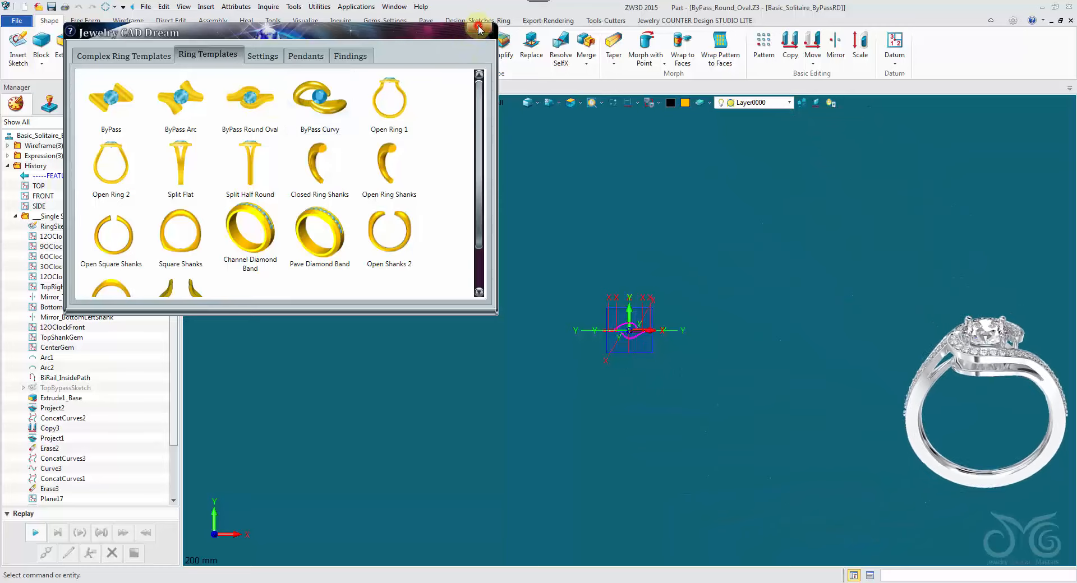
pyautogui.click(479, 29)
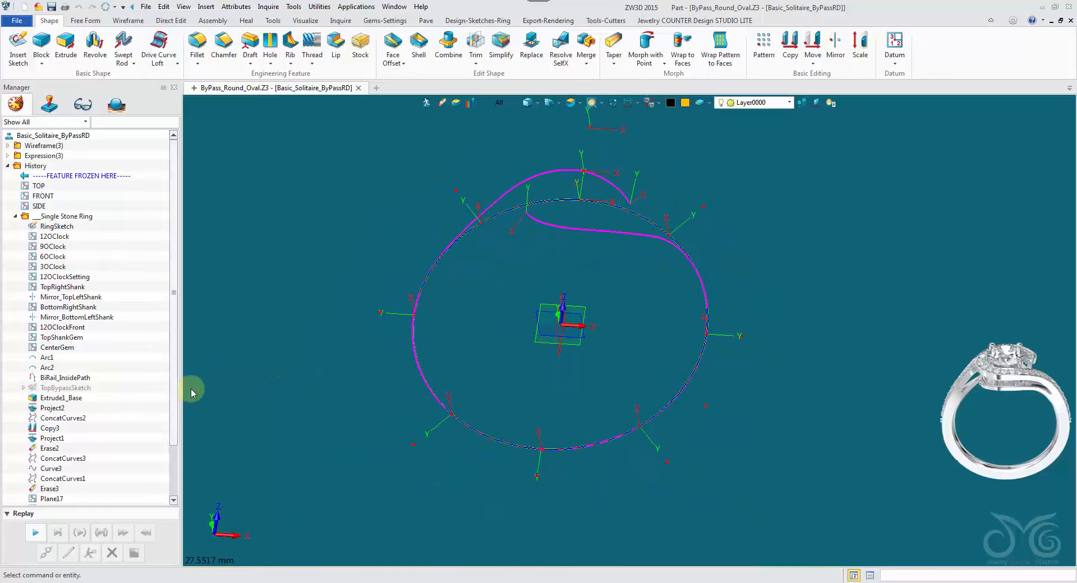
# Place a round faceted Diamond-White stone with a length of 6.5 at the origin of the uppermost datum above the ring
pyautogui.scroll(-2, 168, 396)
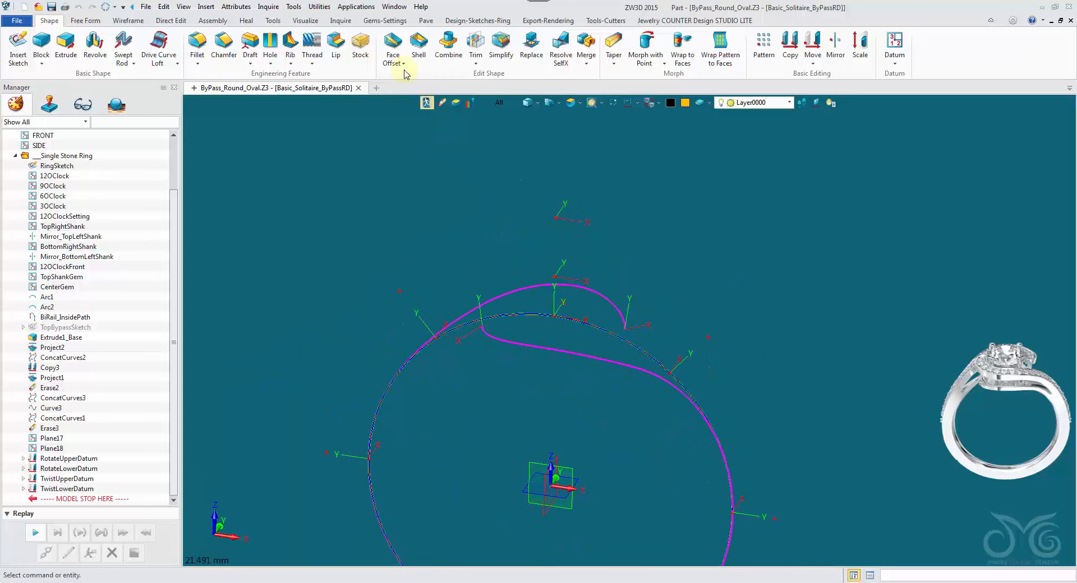
pyautogui.click(378, 22)
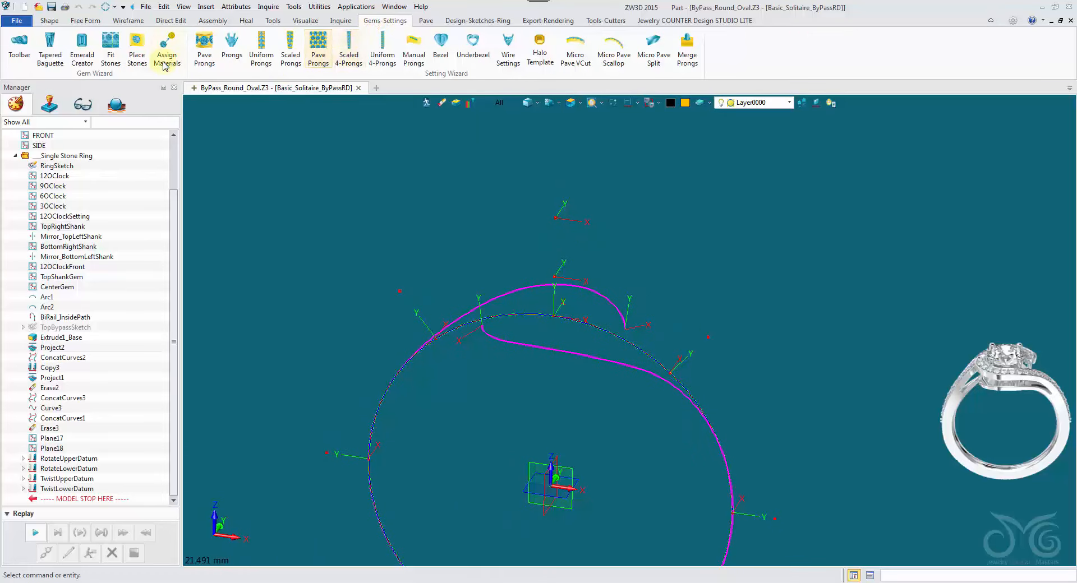
pyautogui.click(136, 50)
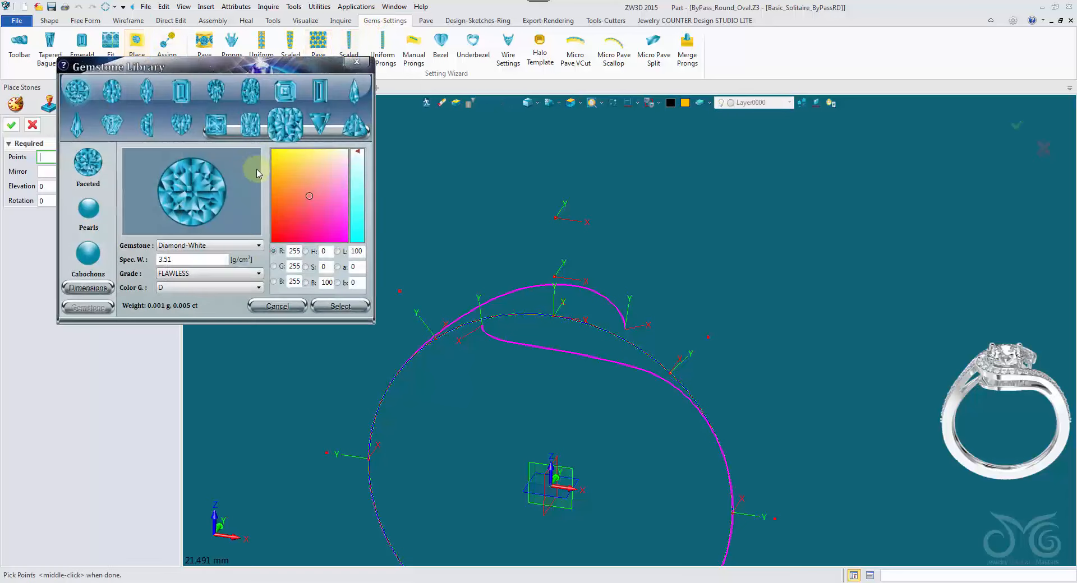
pyautogui.click(82, 289)
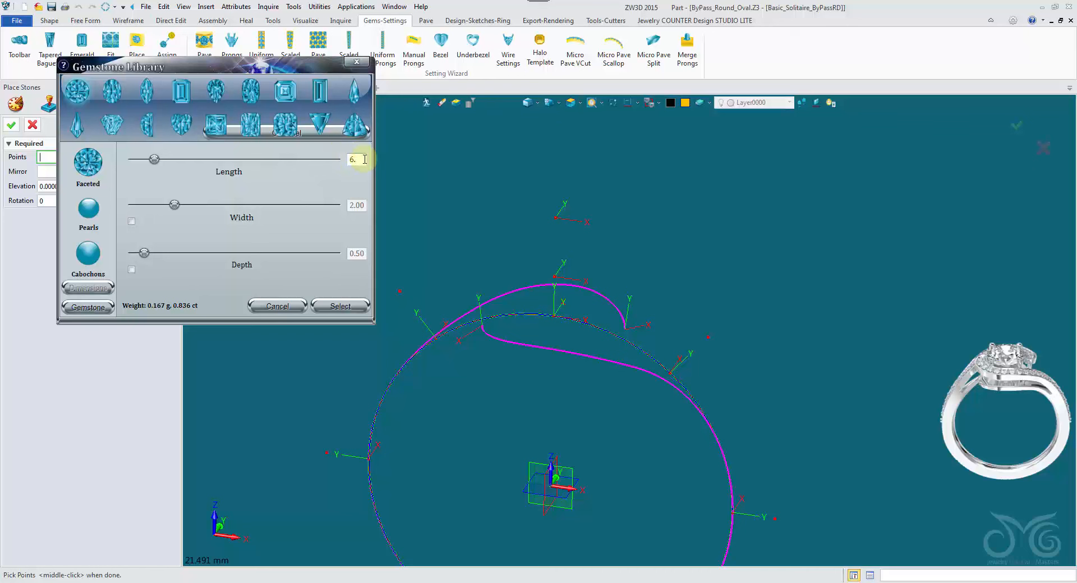
pyautogui.click(556, 218)
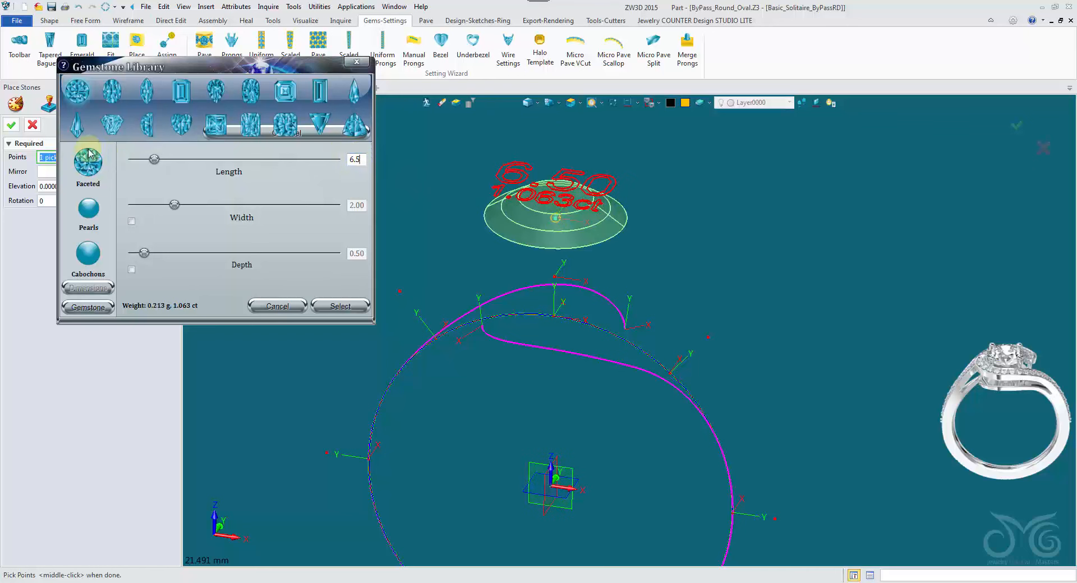
pyautogui.click(9, 128)
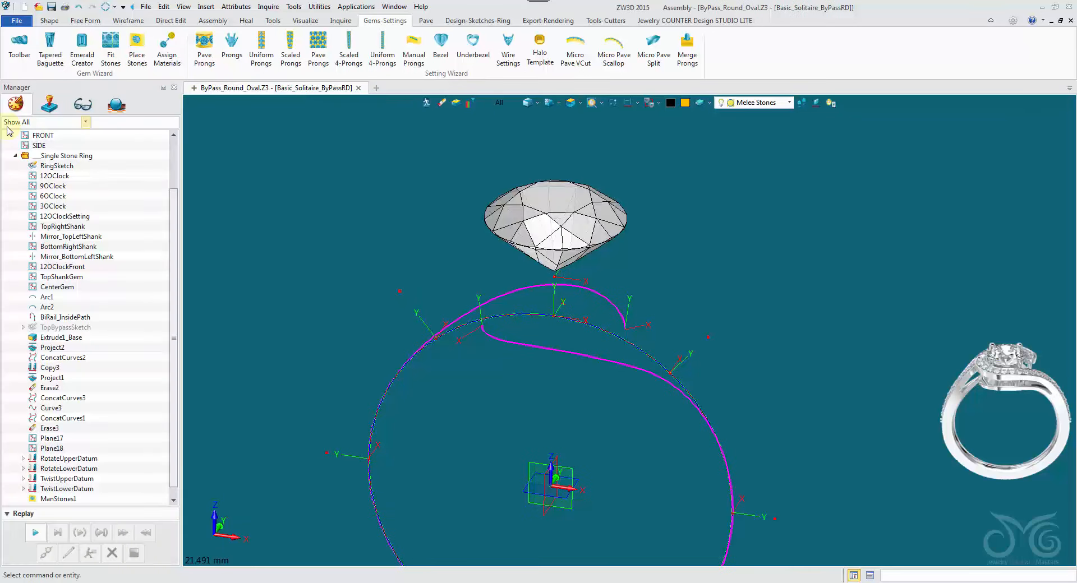
# Examine the TopRightShank datum, Plane17 at the end of the upper bypass curve, and the lower bypass curve
pyautogui.click(62, 226)
pyautogui.scroll(5, 397, 291)
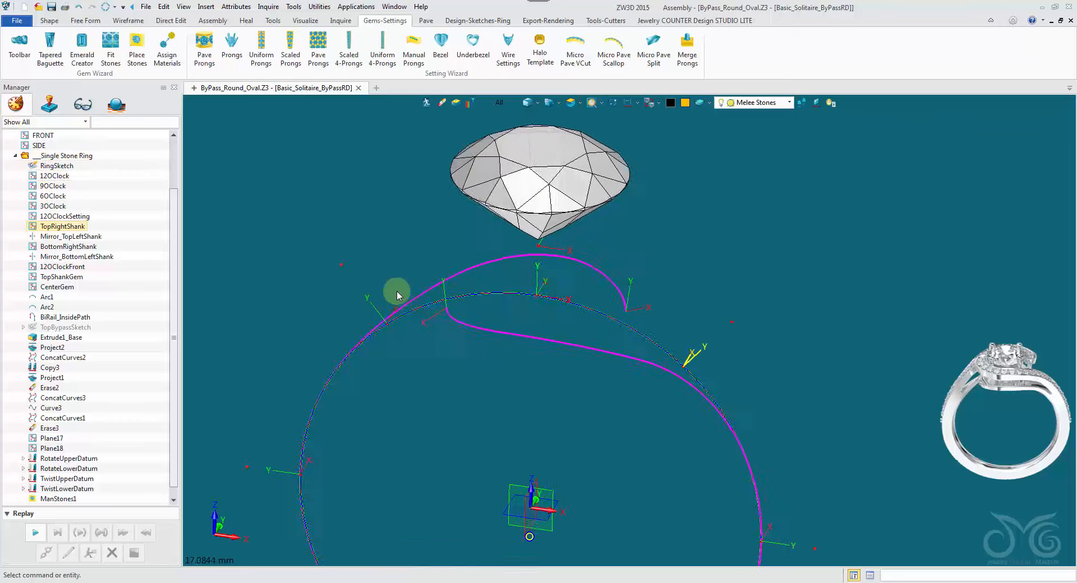
pyautogui.scroll(4, 506, 289)
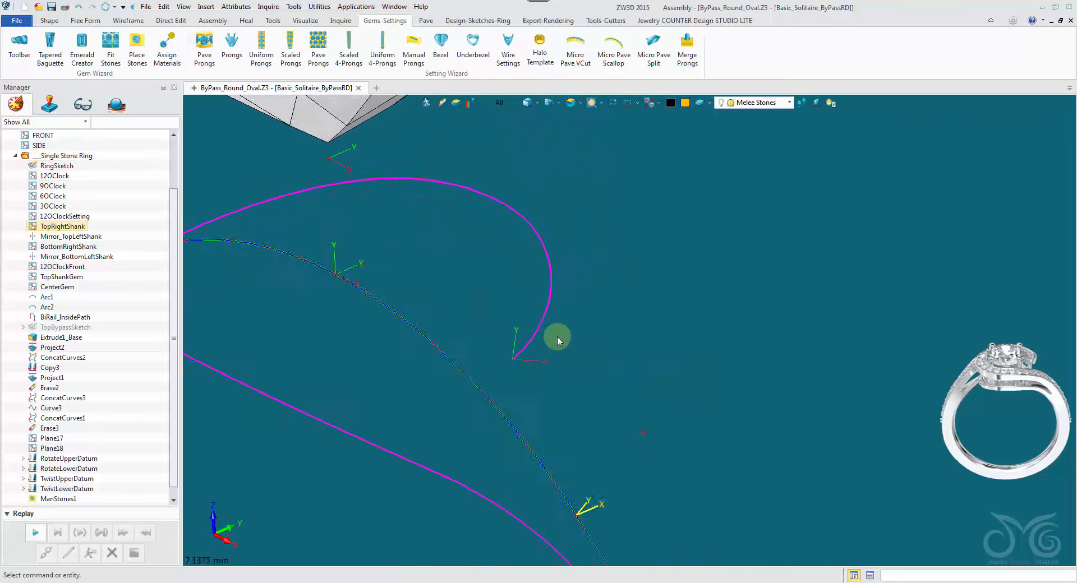
pyautogui.click(509, 290)
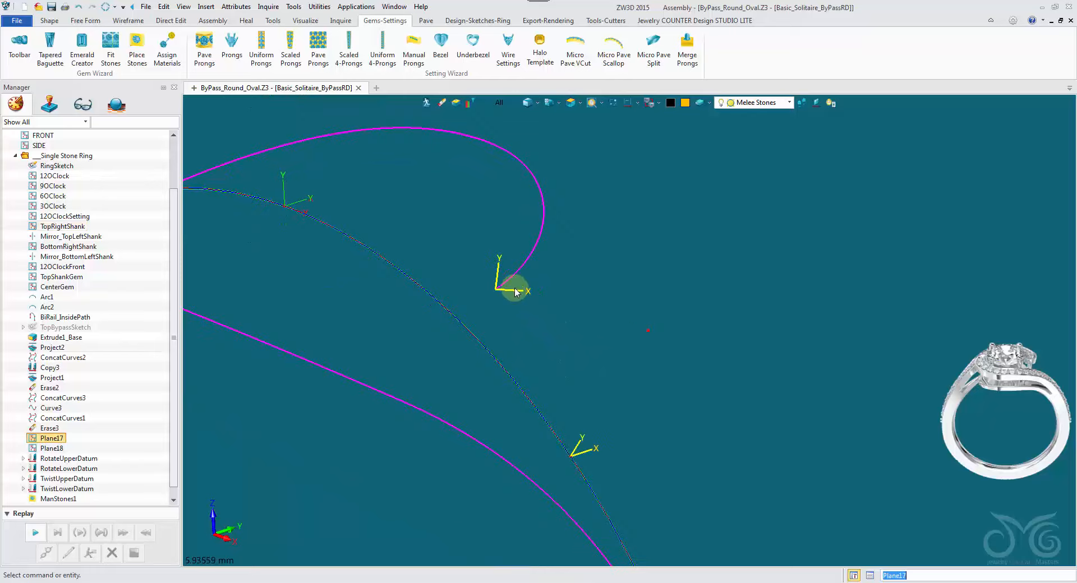
pyautogui.scroll(-3, 586, 262)
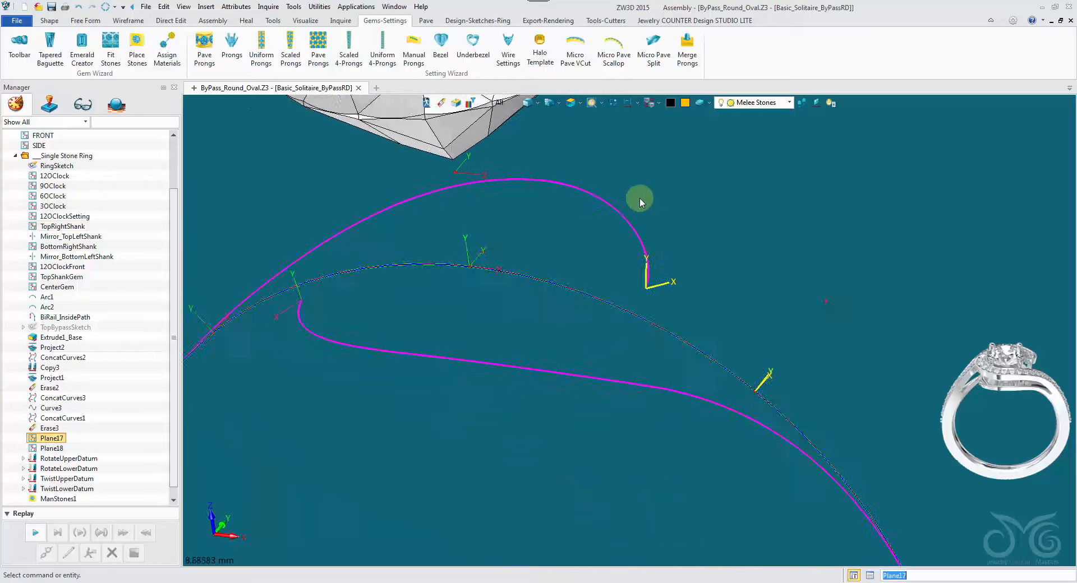
pyautogui.moveTo(638, 200); pyautogui.dragTo(851, 512, button='right')
pyautogui.click(368, 406)
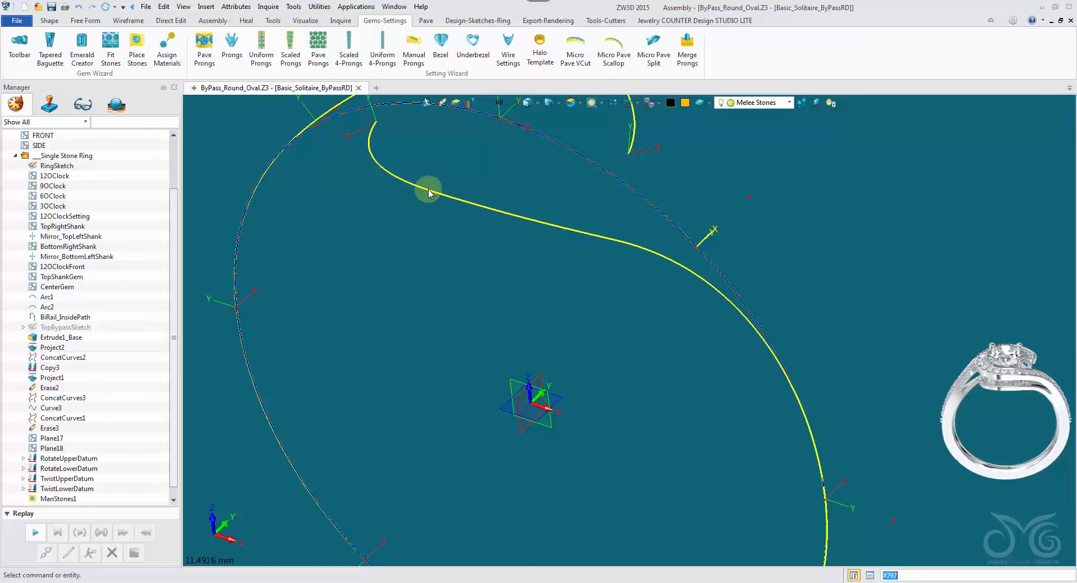
pyautogui.moveTo(378, 161); pyautogui.dragTo(353, 303, button='right')
pyautogui.scroll(2, 449, 211)
pyautogui.scroll(-2, 426, 183)
pyautogui.scroll(-1, 108, 469)
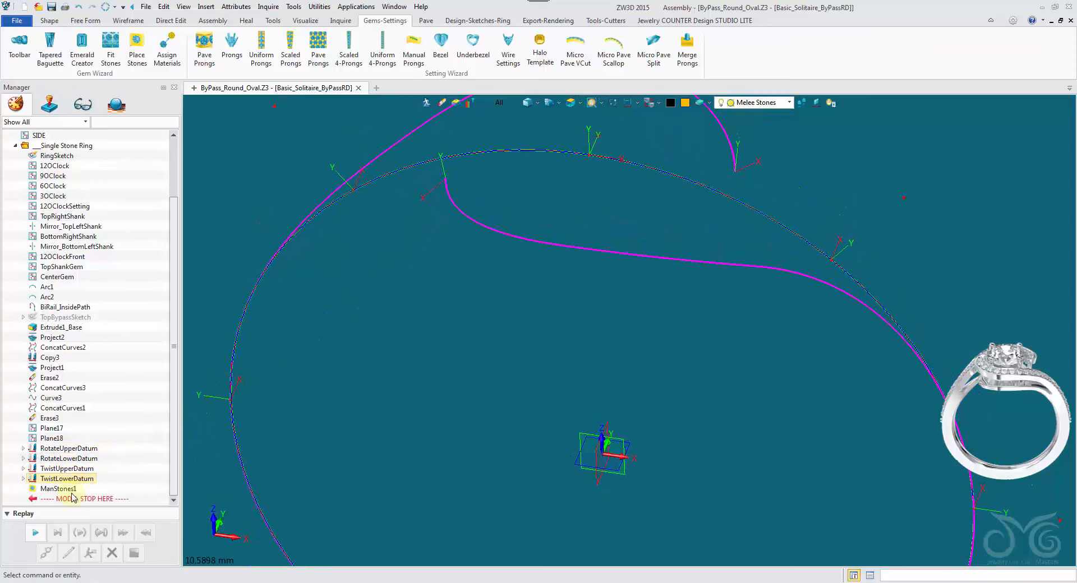
# Reopen the RotateUpperDatum feature to review its rotation settings, accept them, and inspect the datum at the upper curve's end
pyautogui.moveTo(69, 449); pyautogui.dragTo(69, 447)
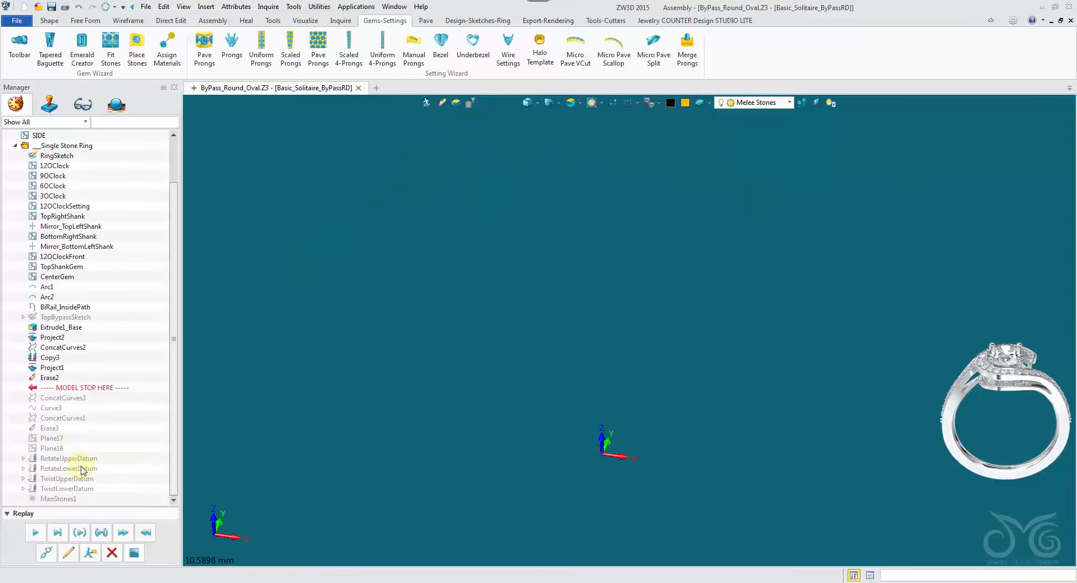
pyautogui.click(75, 554)
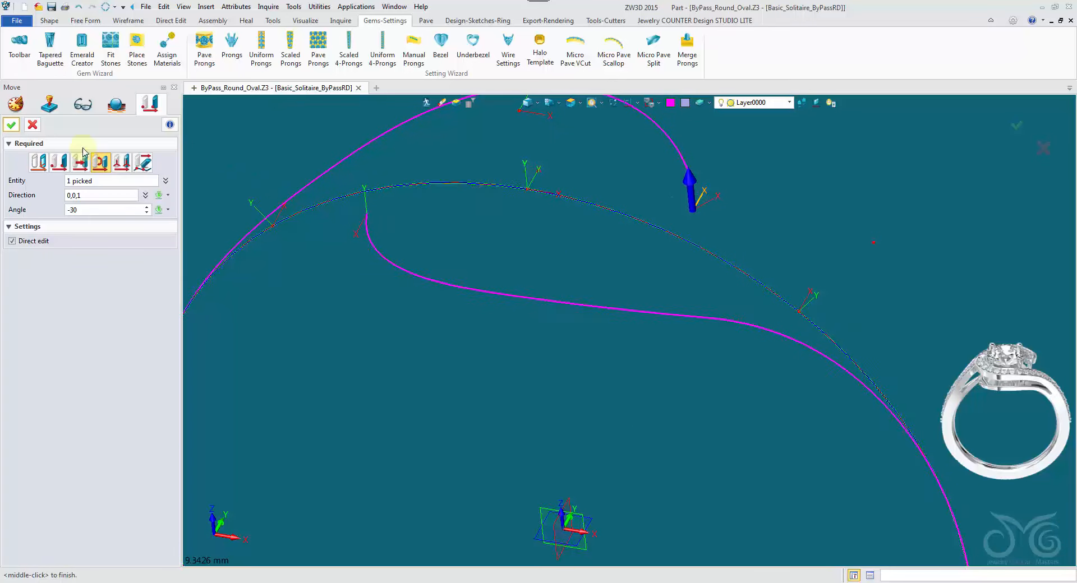
pyautogui.click(11, 126)
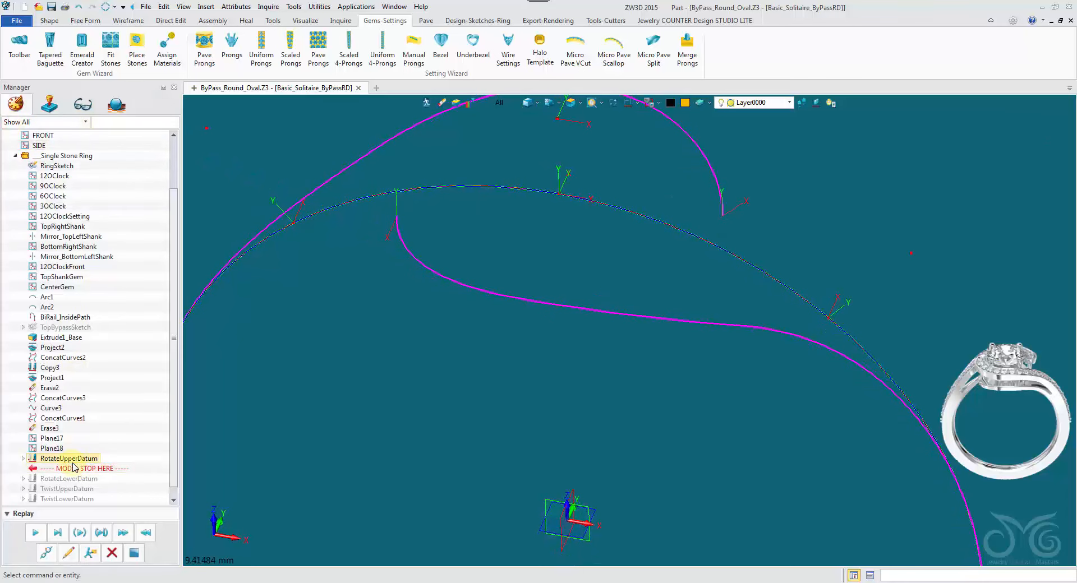
pyautogui.click(736, 209)
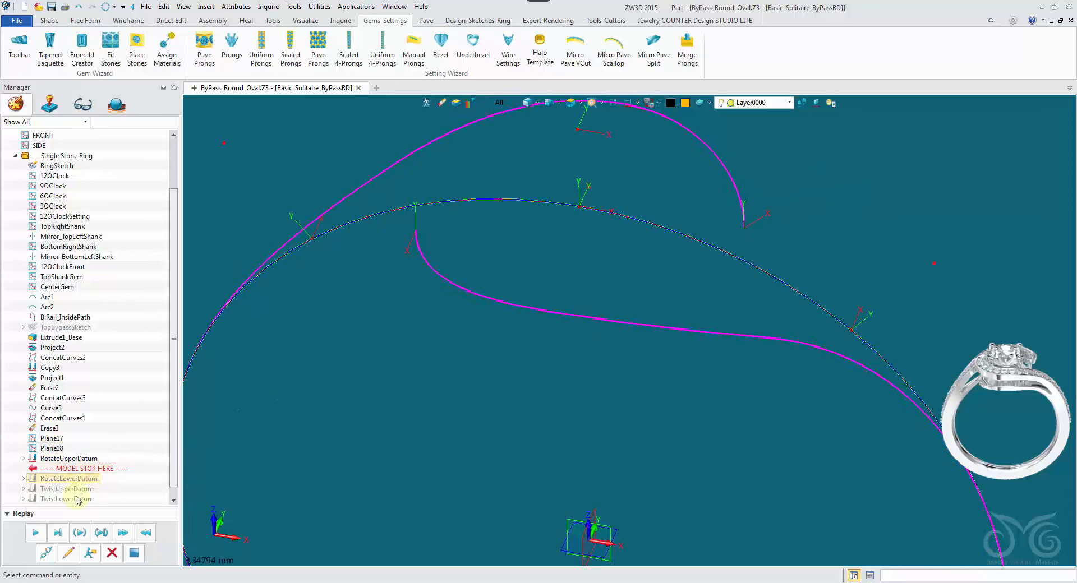
# Redefine RotateLowerDatum so the datum at the lower bypass curve's end rotates by an angle of -30+180
pyautogui.click(70, 553)
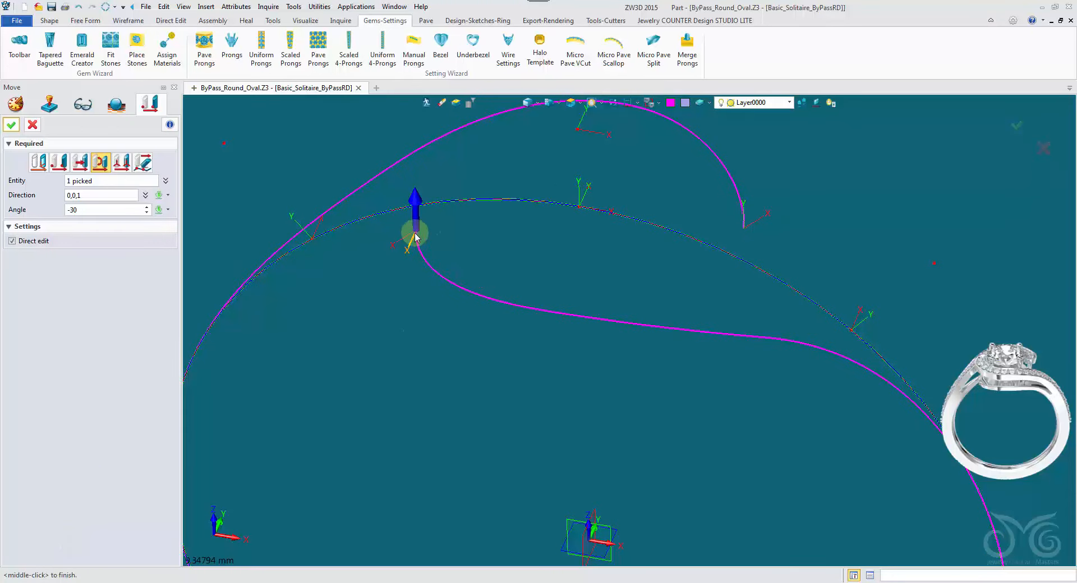
pyautogui.scroll(3, 418, 247)
pyautogui.moveTo(403, 290); pyautogui.dragTo(355, 313, button='right')
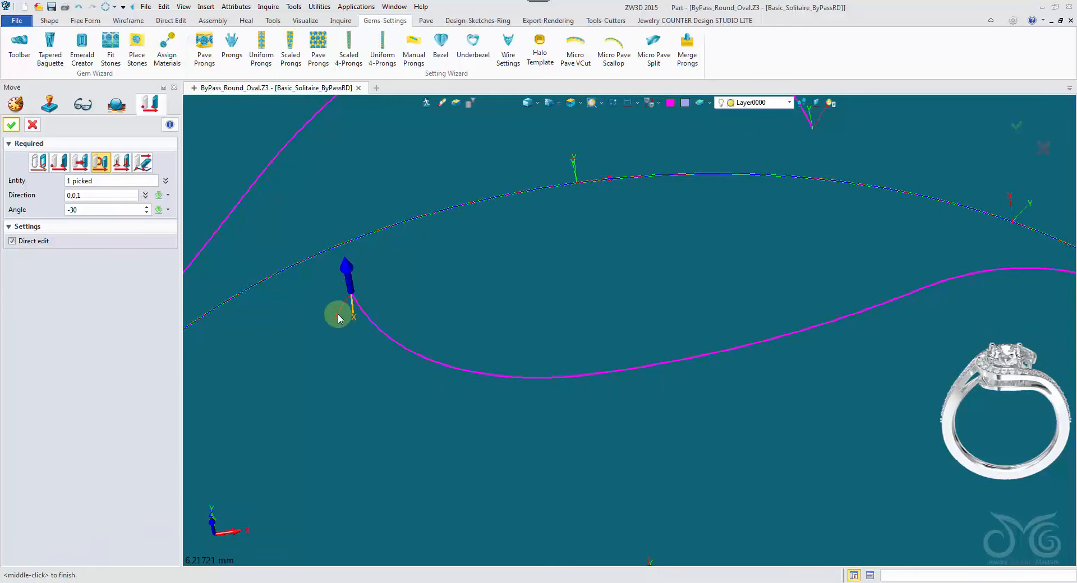
pyautogui.moveTo(336, 320); pyautogui.dragTo(303, 317, button='right')
pyautogui.click(96, 210)
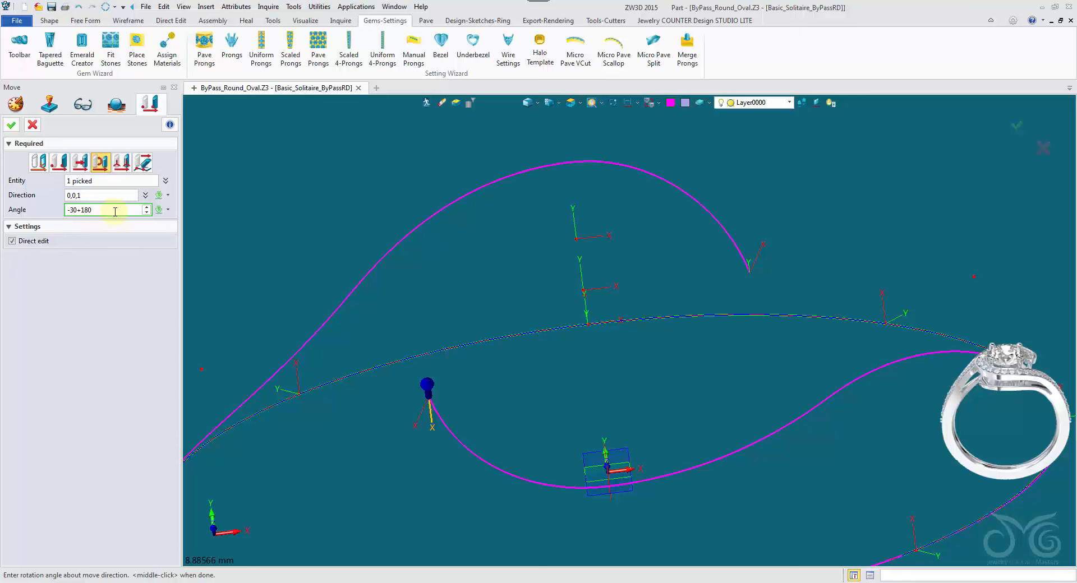
pyautogui.press('Return')
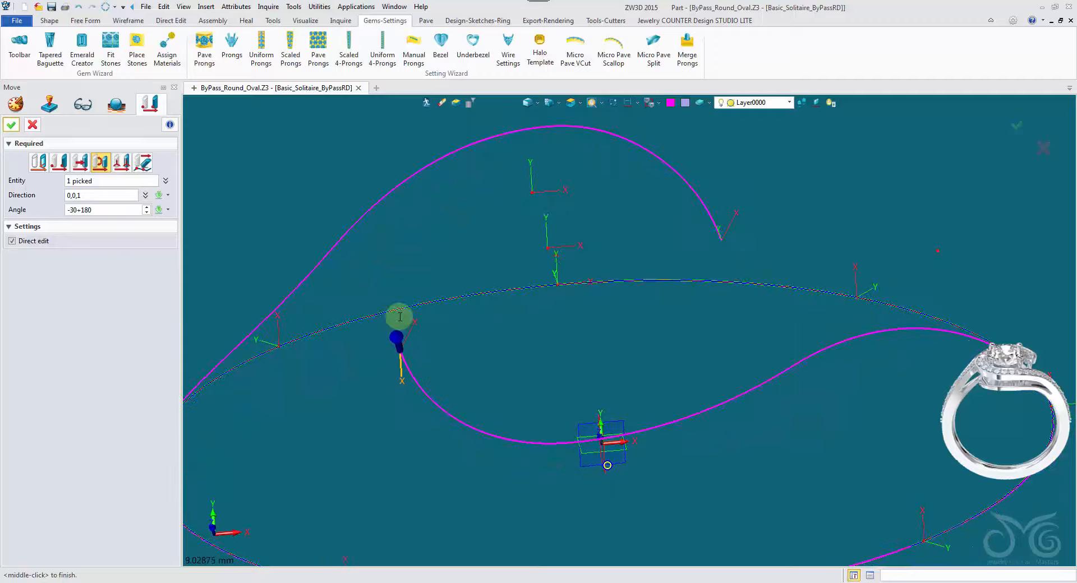
pyautogui.click(11, 125)
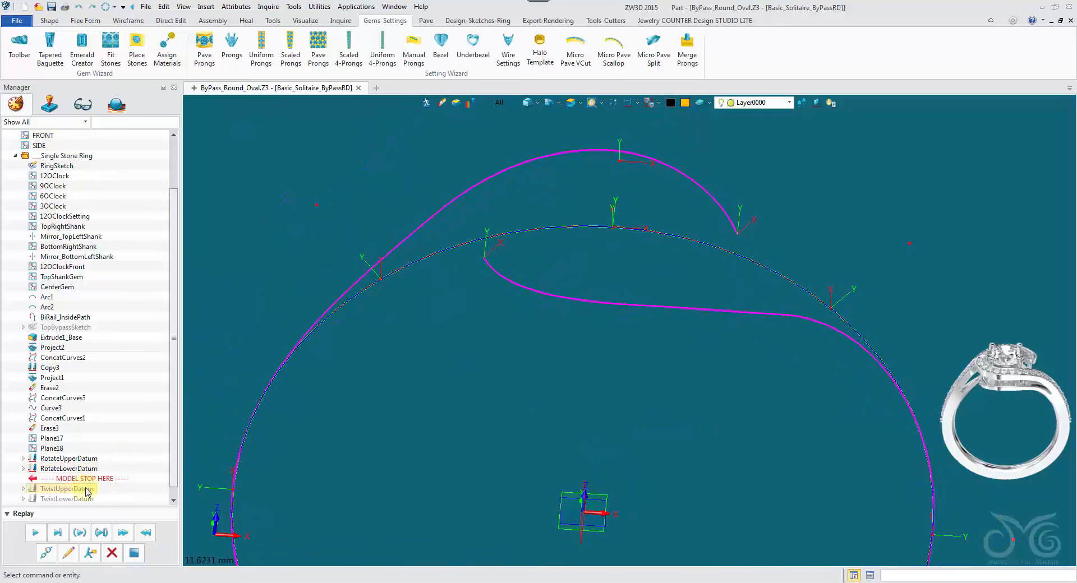
# Reopen the TwistUpperDatum rotation and confirm it with an angle of -10
pyautogui.click(68, 553)
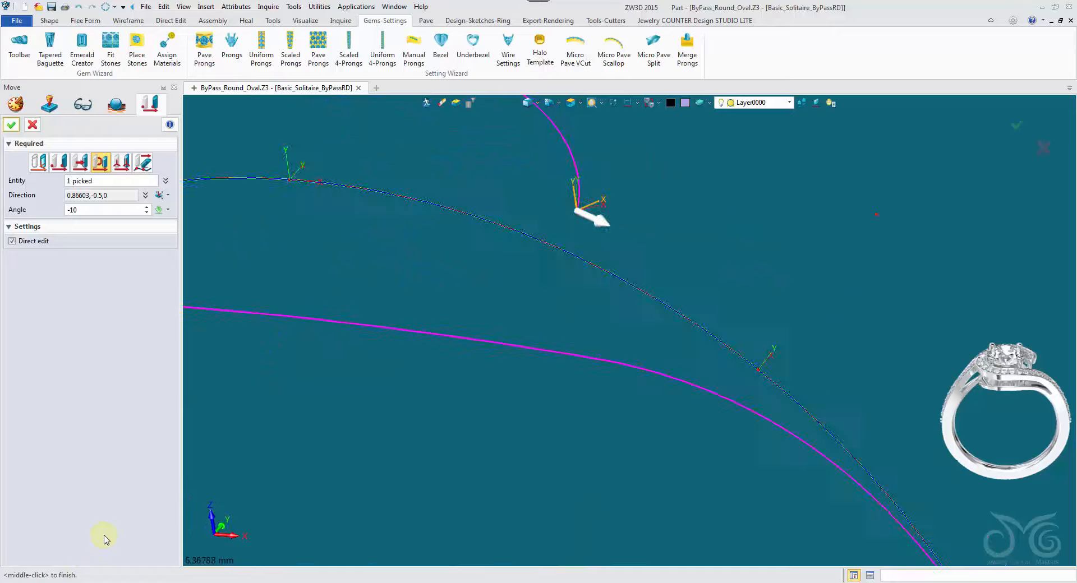
pyautogui.click(114, 210)
pyautogui.scroll(2, 113, 209)
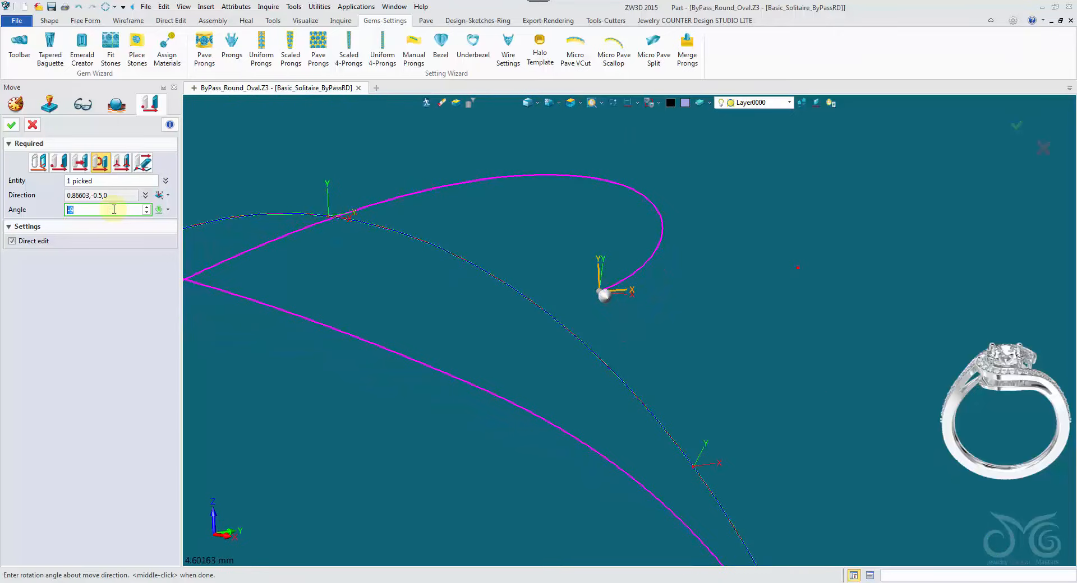
pyautogui.scroll(-3, 114, 209)
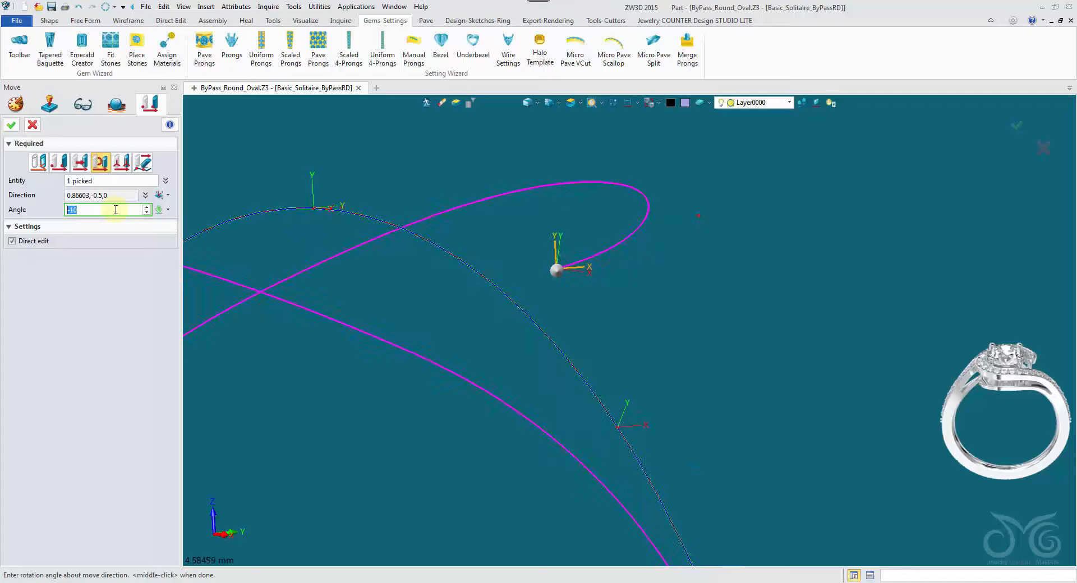
pyautogui.click(12, 125)
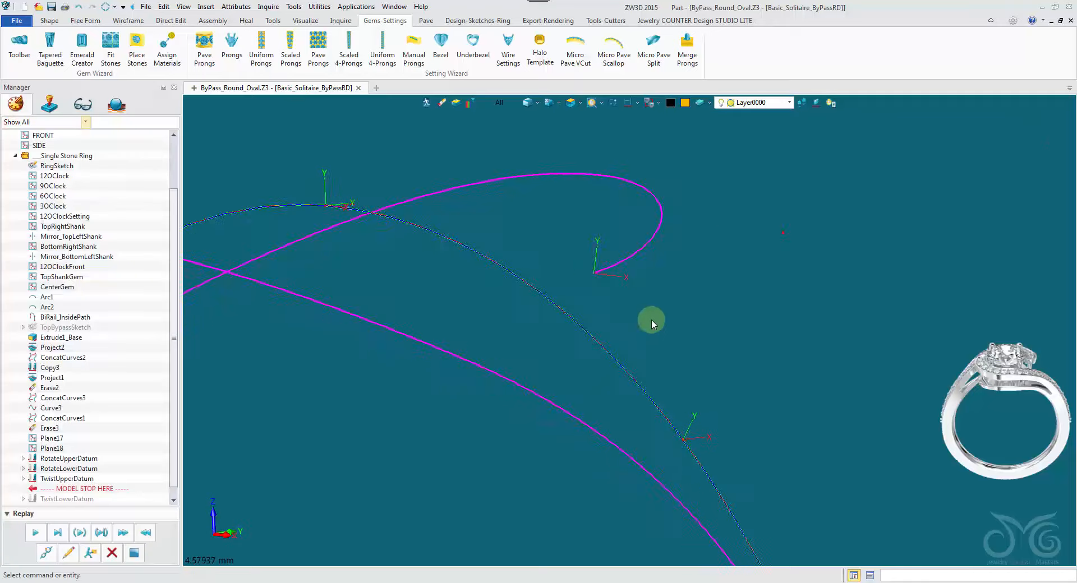
# Redefine TwistLowerDatum with a rotation angle of 10 for the datum at the lower bypass curve's end
pyautogui.moveTo(610, 274); pyautogui.dragTo(520, 323, button='middle')
pyautogui.moveTo(520, 324); pyautogui.dragTo(588, 387, button='right')
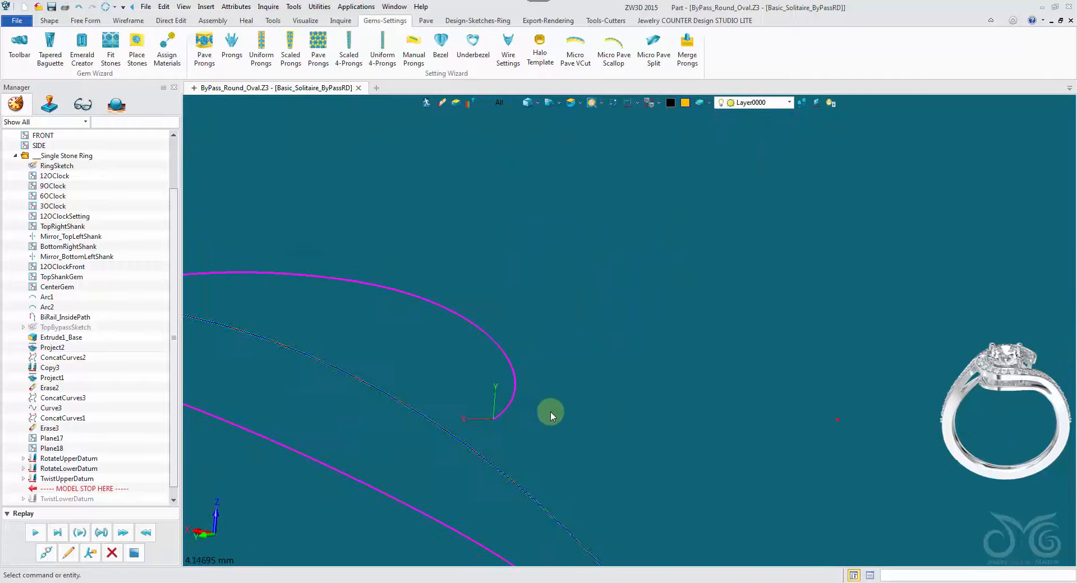
pyautogui.moveTo(496, 414); pyautogui.dragTo(304, 455, button='right')
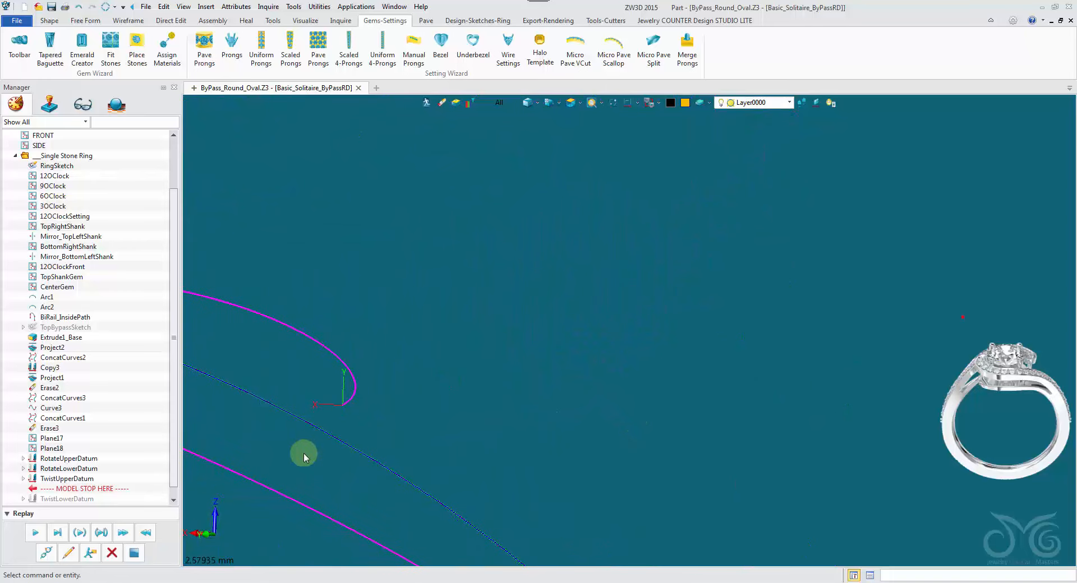
pyautogui.click(68, 554)
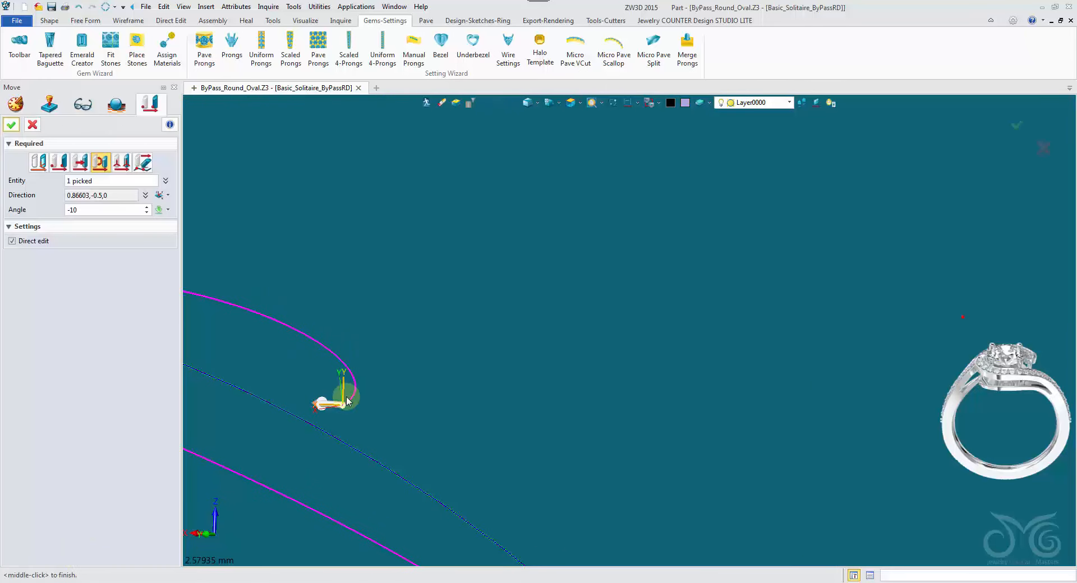
pyautogui.moveTo(346, 397); pyautogui.dragTo(356, 398, button='right')
pyautogui.click(70, 210)
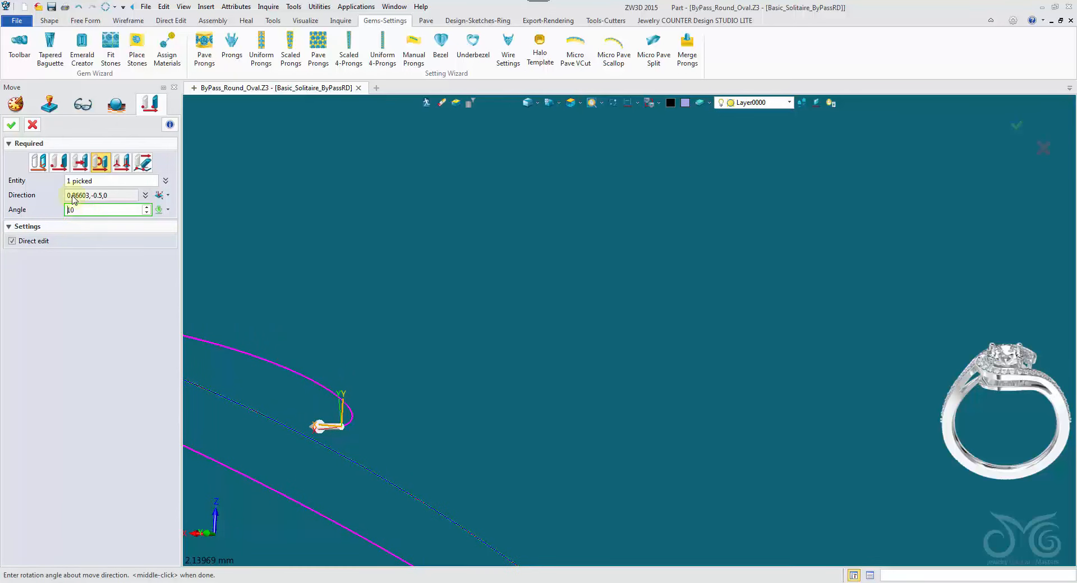
pyautogui.click(11, 125)
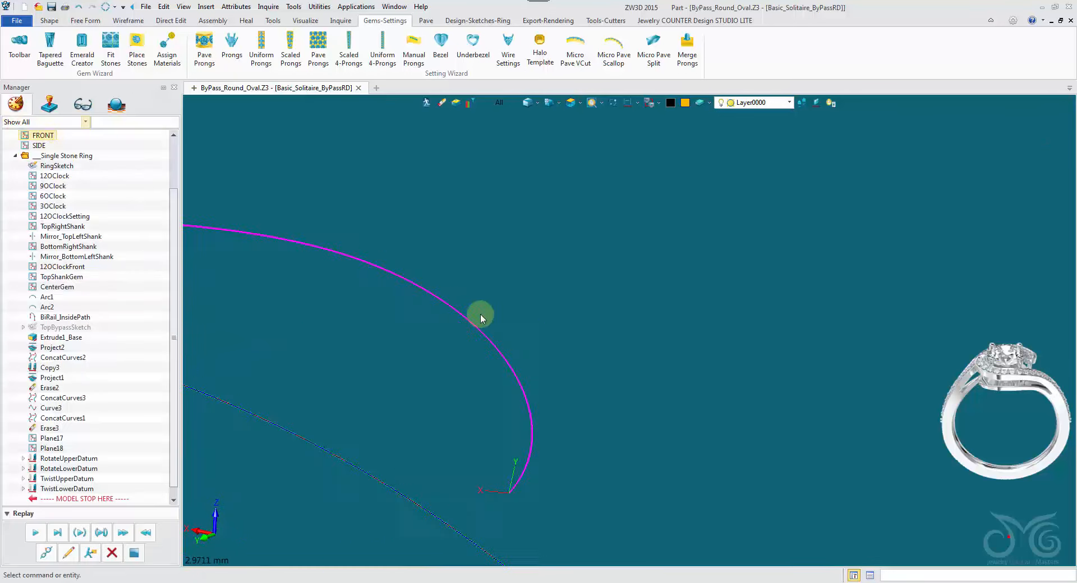
# Replay the next feature in the ring's history so the center stone is placed above the shank curves
pyautogui.moveTo(480, 314); pyautogui.dragTo(473, 317, button='right')
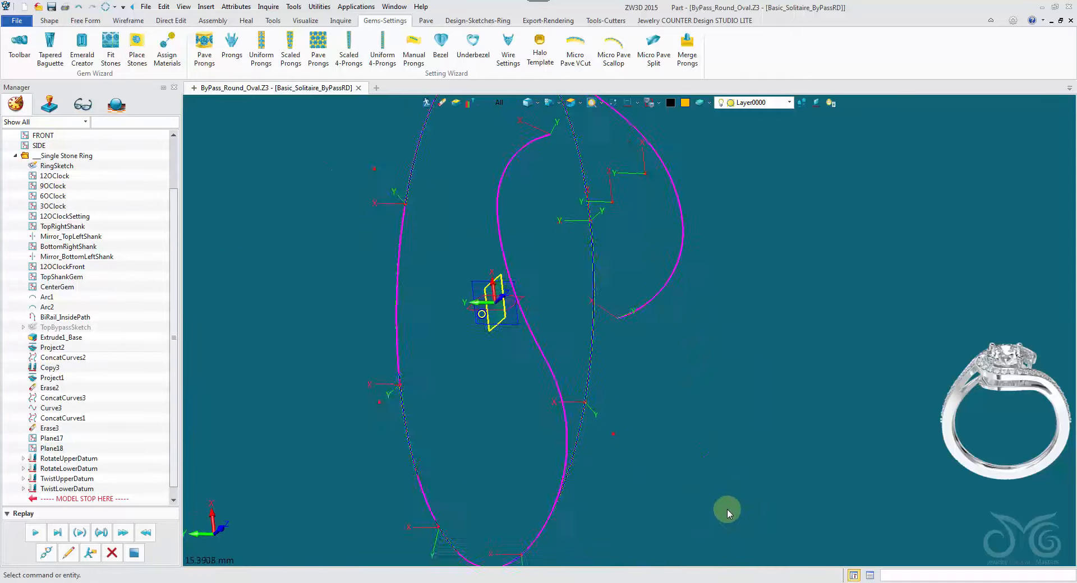
pyautogui.moveTo(727, 514); pyautogui.dragTo(716, 489, button='right')
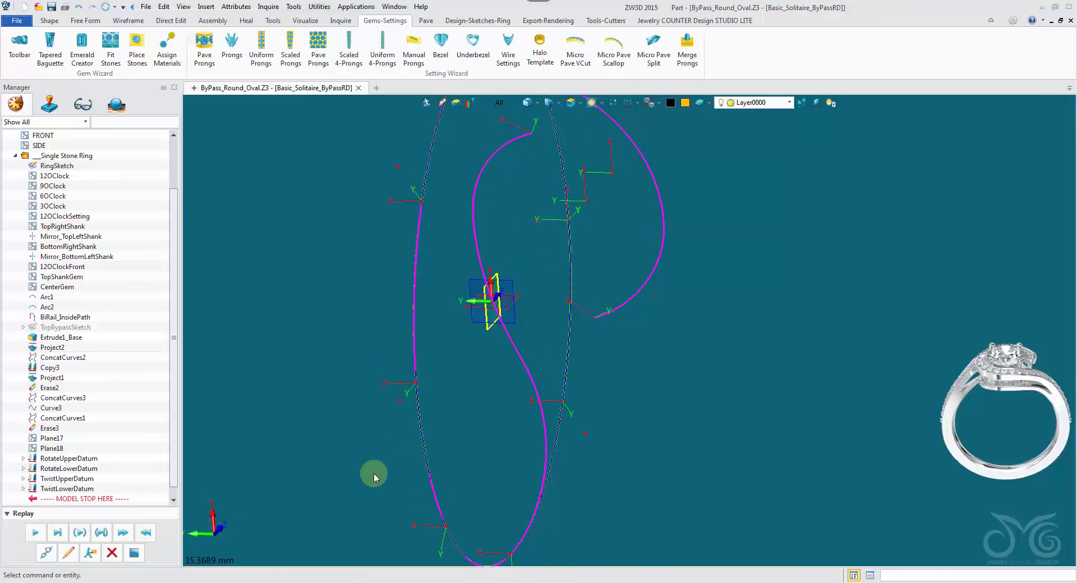
pyautogui.scroll(-1, 44, 470)
pyautogui.click(36, 535)
pyautogui.moveTo(438, 413)
pyautogui.mouseDown(button='right')
pyautogui.moveTo(493, 389)
pyautogui.moveTo(762, 365)
pyautogui.mouseUp(button='right')
pyautogui.moveTo(633, 331); pyautogui.dragTo(507, 29, button='right')
# Insert rectangular Ring Shanks profile sketches at the 6OClock and 3OClock datums and at the datum on the lower bypass curve's end
pyautogui.click(505, 22)
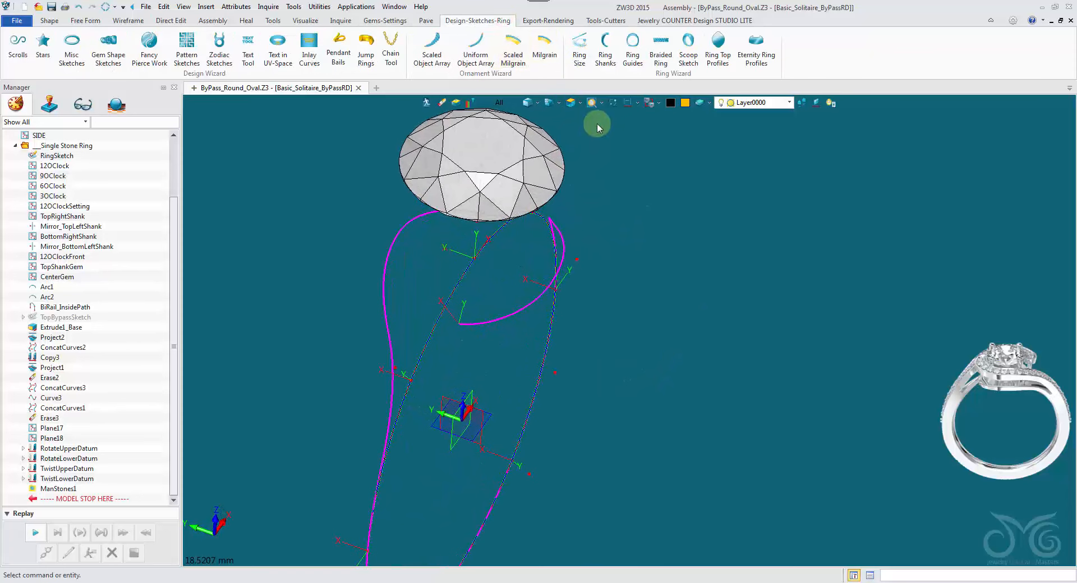
pyautogui.click(604, 52)
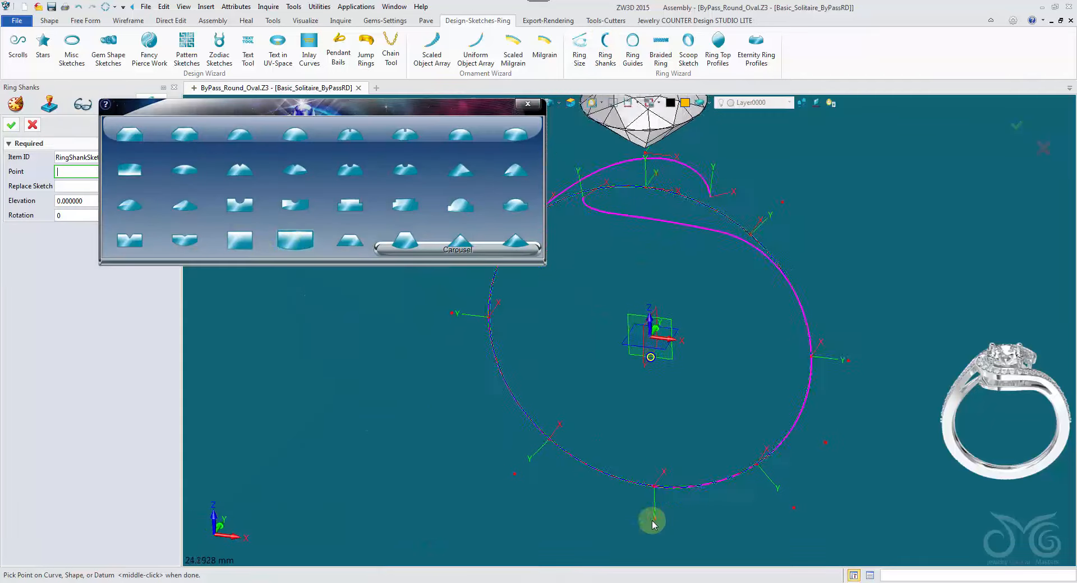
pyautogui.click(656, 519)
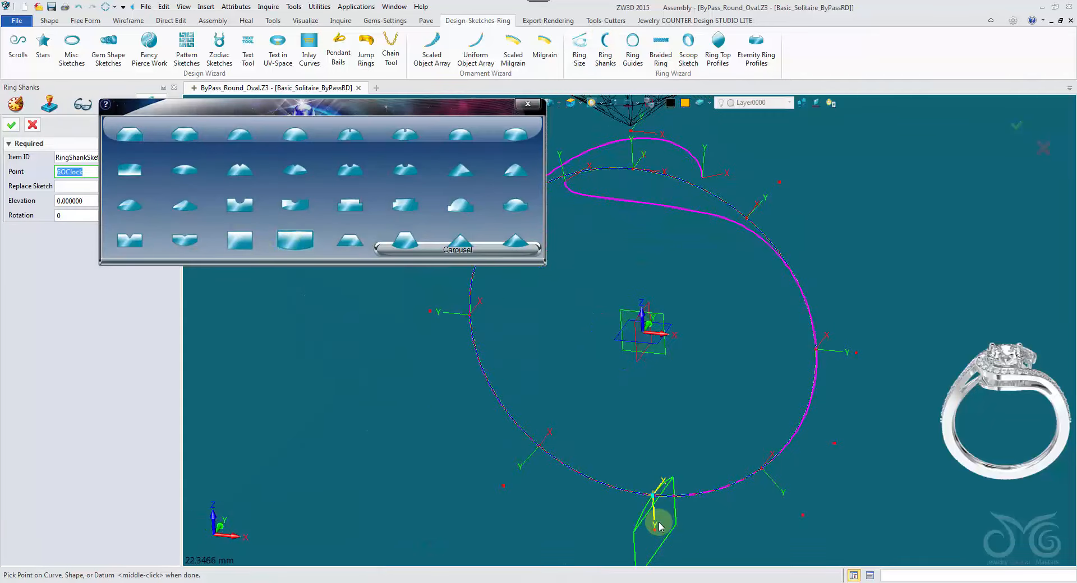
pyautogui.click(838, 356)
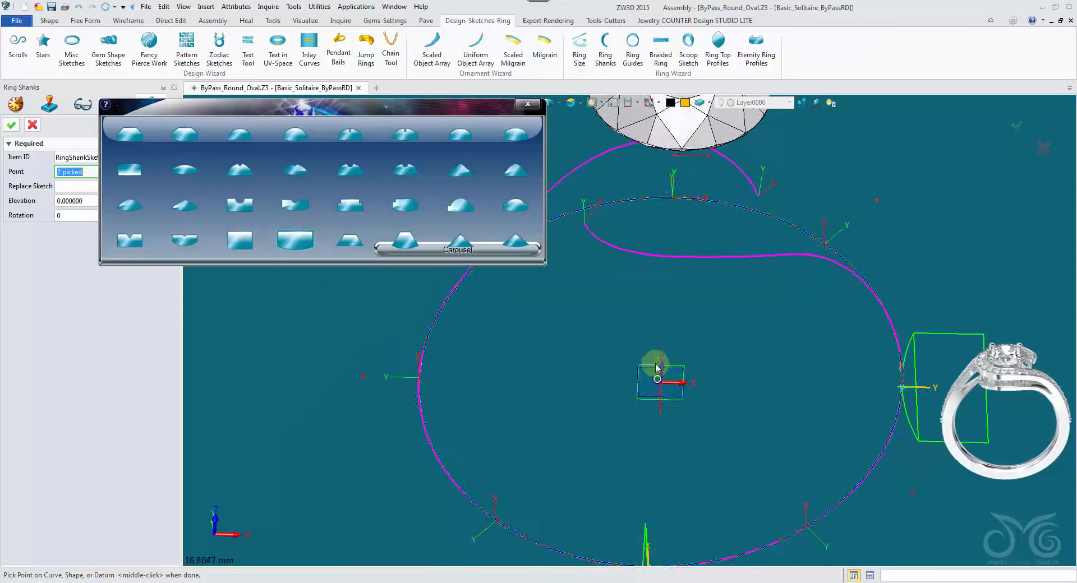
pyautogui.click(619, 291)
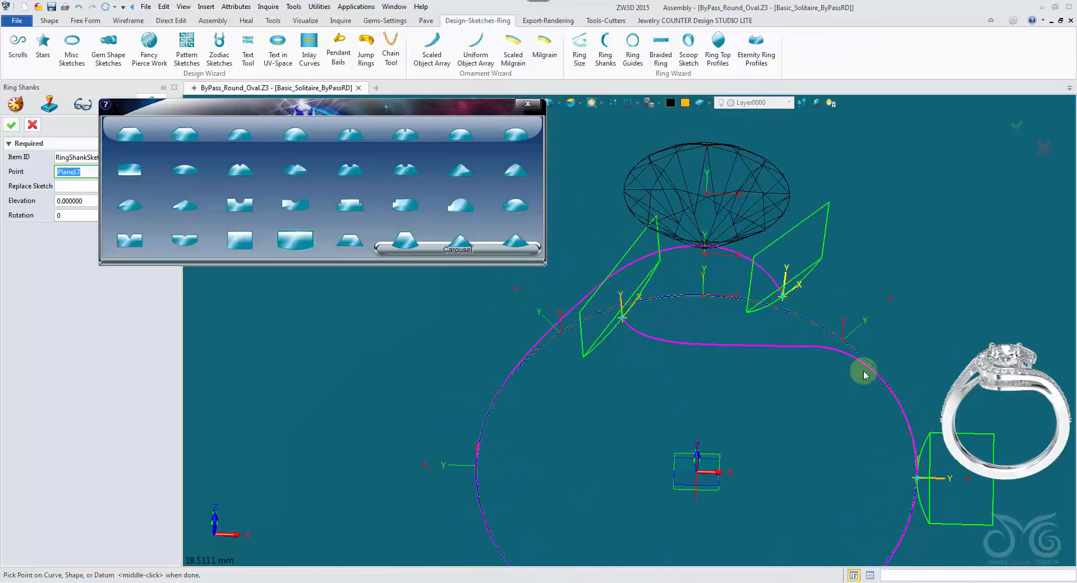
pyautogui.moveTo(705, 512); pyautogui.dragTo(708, 414, button='right')
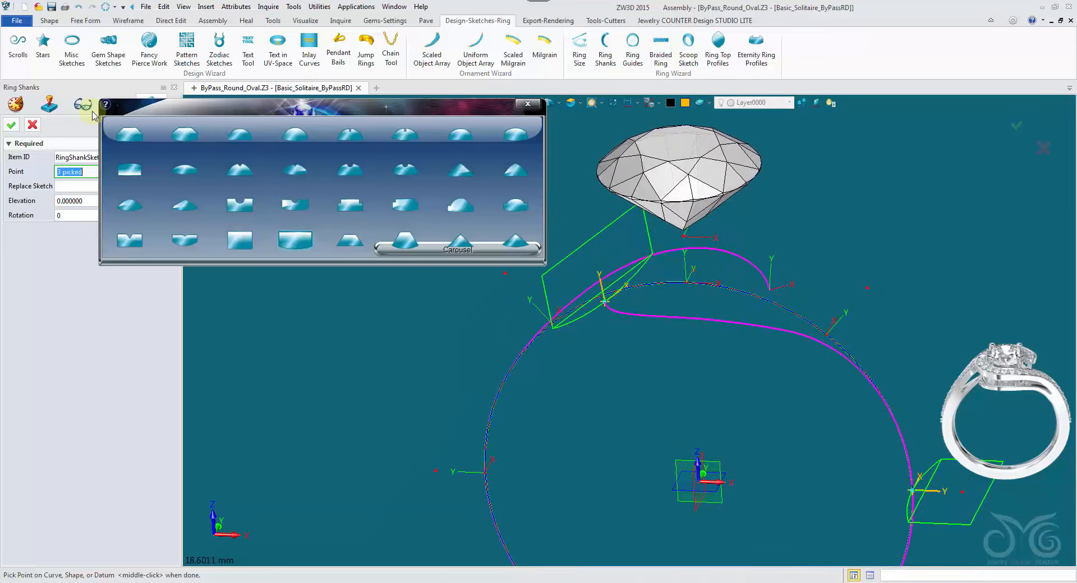
pyautogui.click(11, 125)
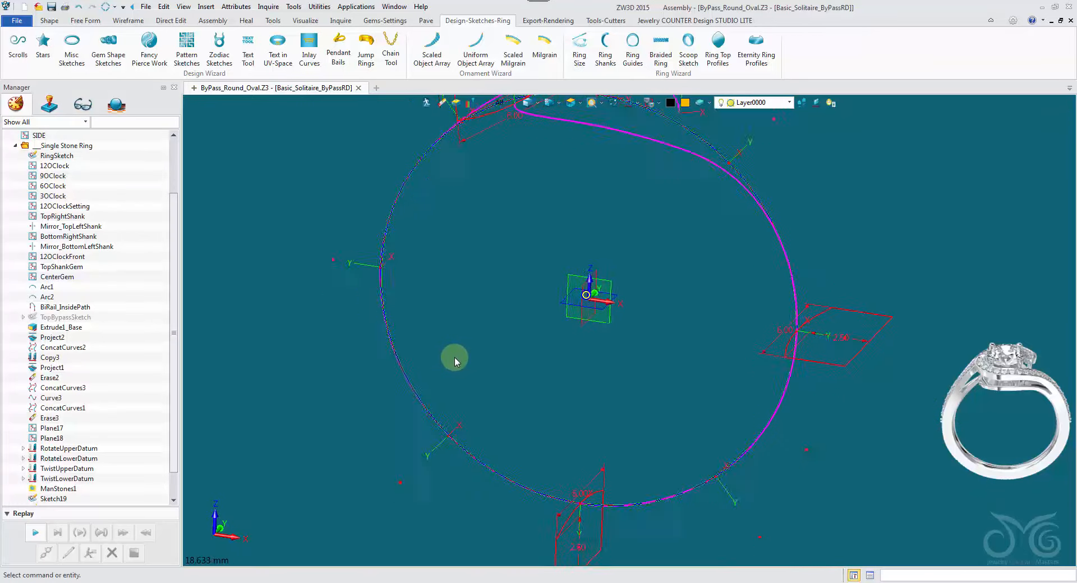
# Restrict selection to dimensions and set the 6OClock shank profile's width to 2 mm and height to 1.5 mm
pyautogui.click(498, 102)
pyautogui.click(539, 156)
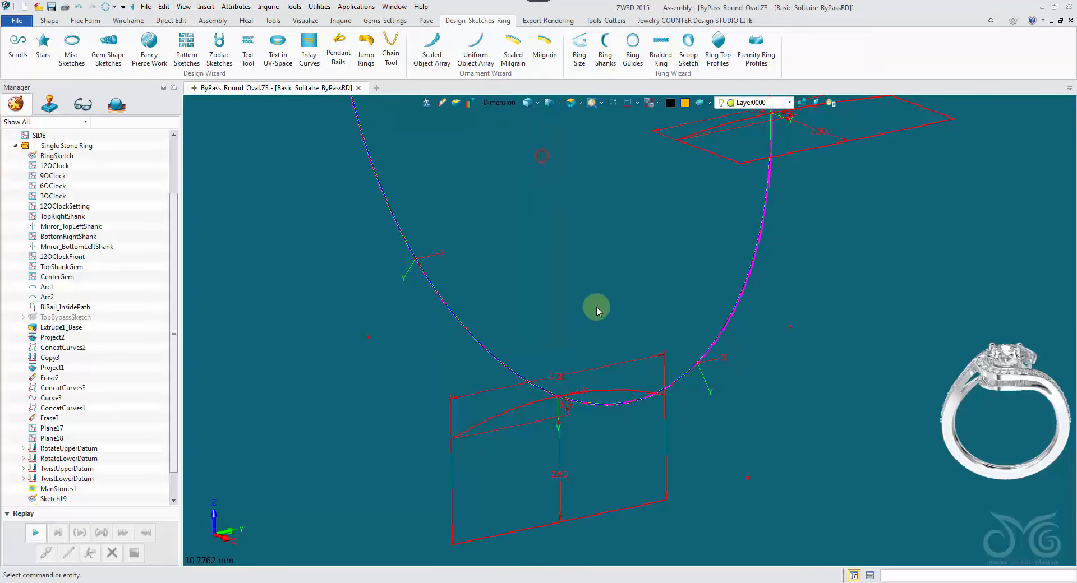
pyautogui.doubleClick(585, 371)
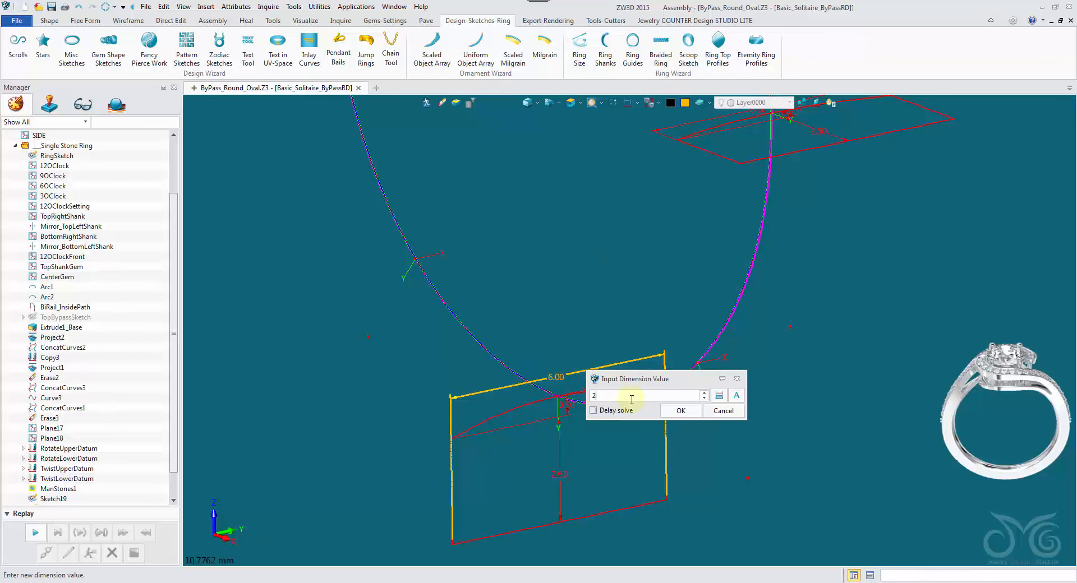
pyautogui.click(686, 413)
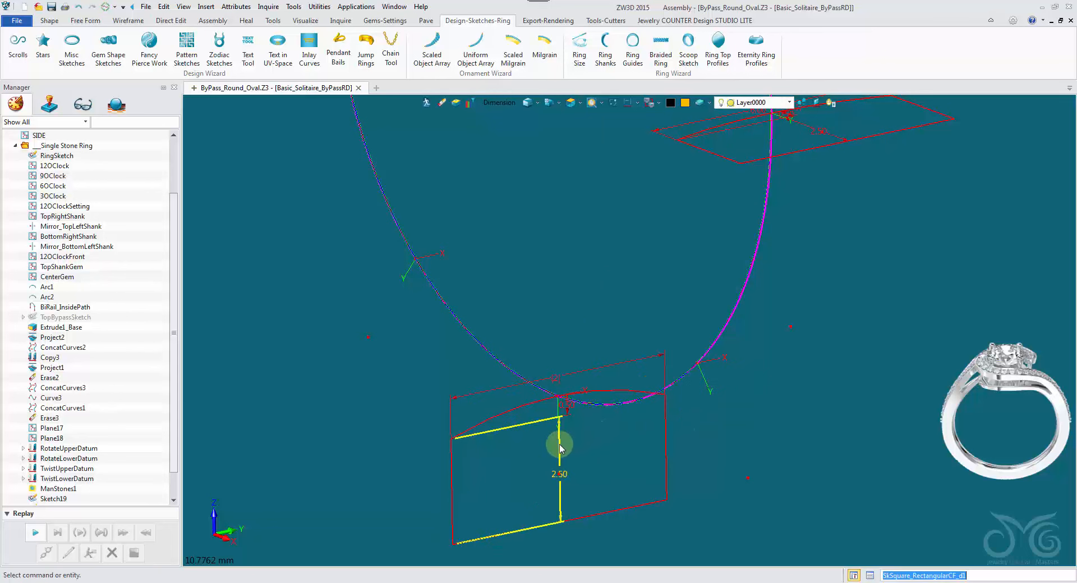
pyautogui.doubleClick(559, 445)
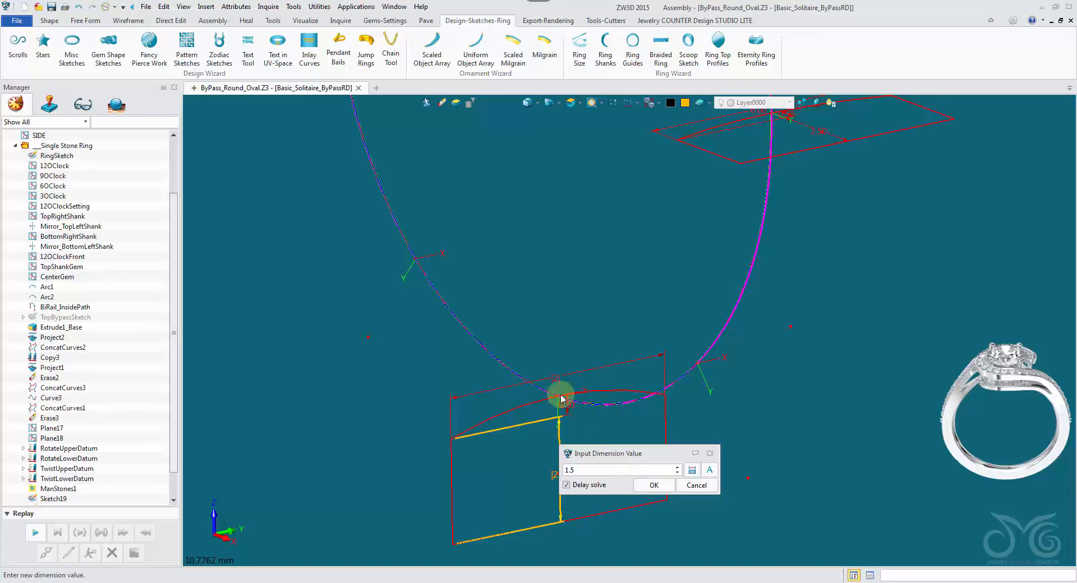
pyautogui.click(654, 486)
# Set the 3OClock shank profile's width to 2 mm and height to 1.75 mm
pyautogui.moveTo(649, 481)
pyautogui.mouseDown(button='right')
pyautogui.moveTo(697, 335)
pyautogui.moveTo(769, 322)
pyautogui.moveTo(779, 281)
pyautogui.mouseUp(button='right')
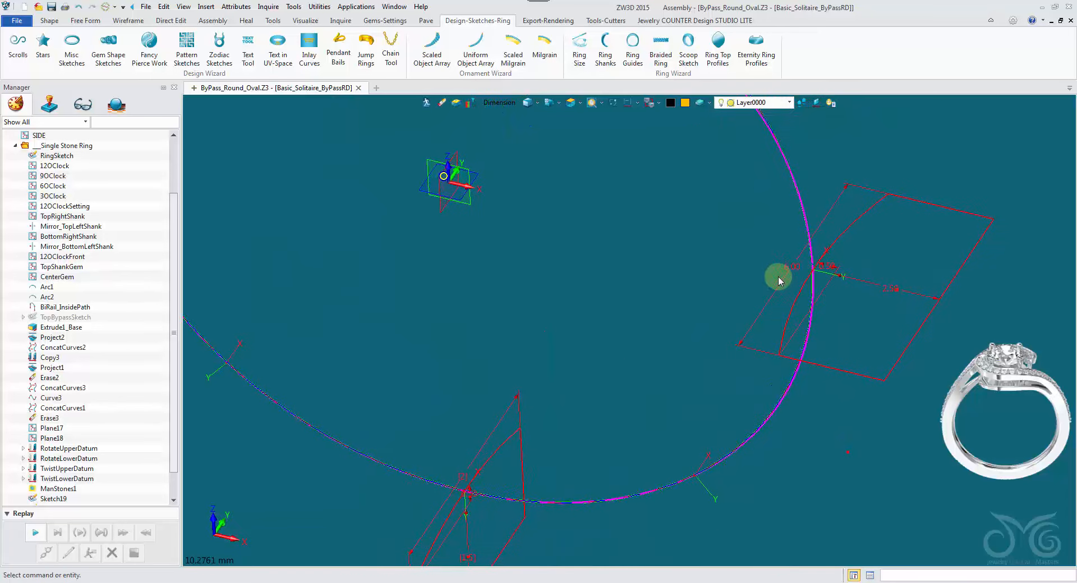
pyautogui.doubleClick(783, 273)
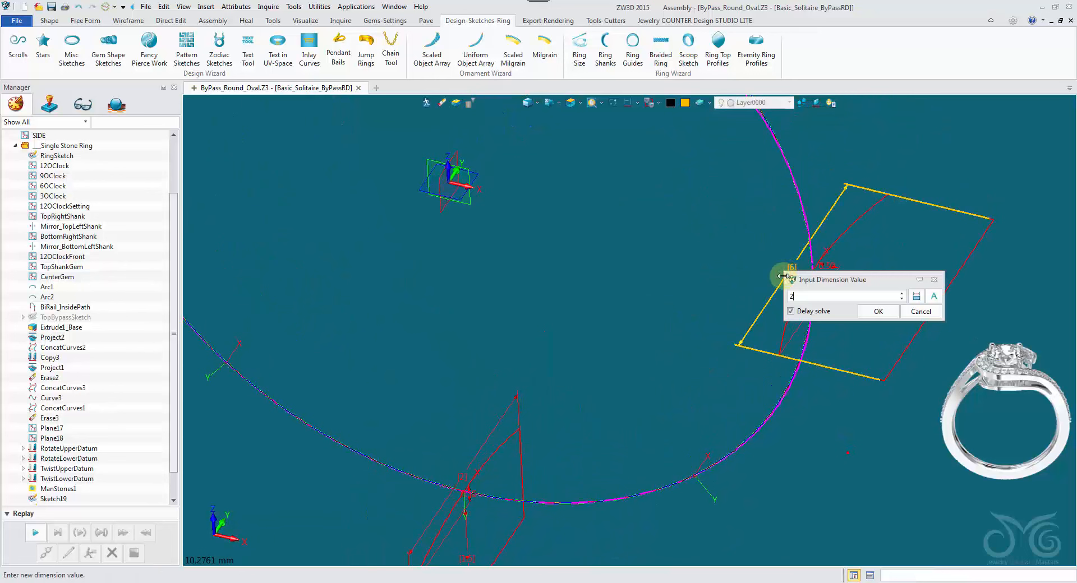
pyautogui.click(864, 313)
pyautogui.doubleClick(882, 287)
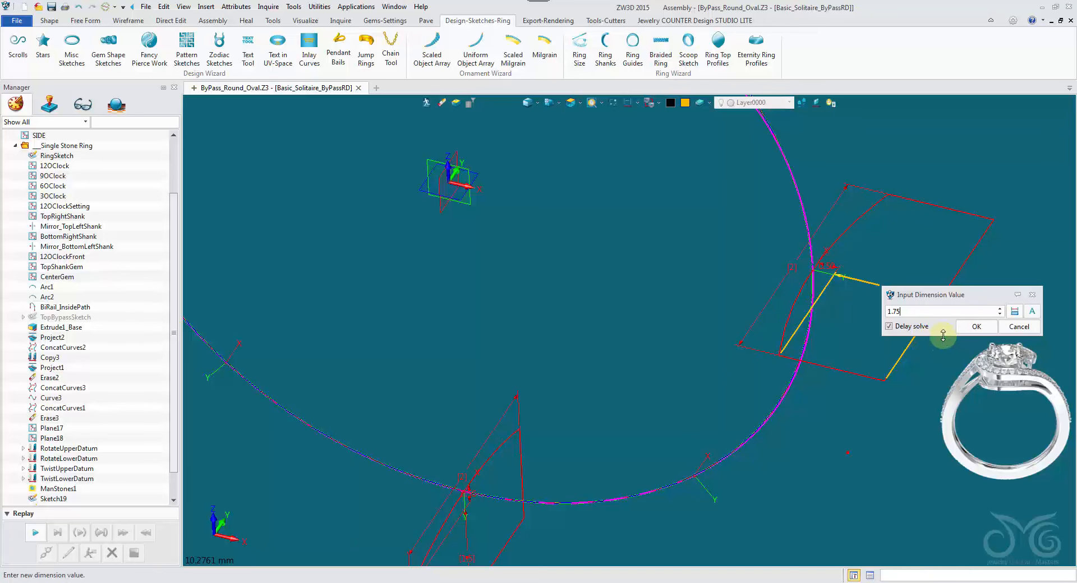
pyautogui.click(977, 327)
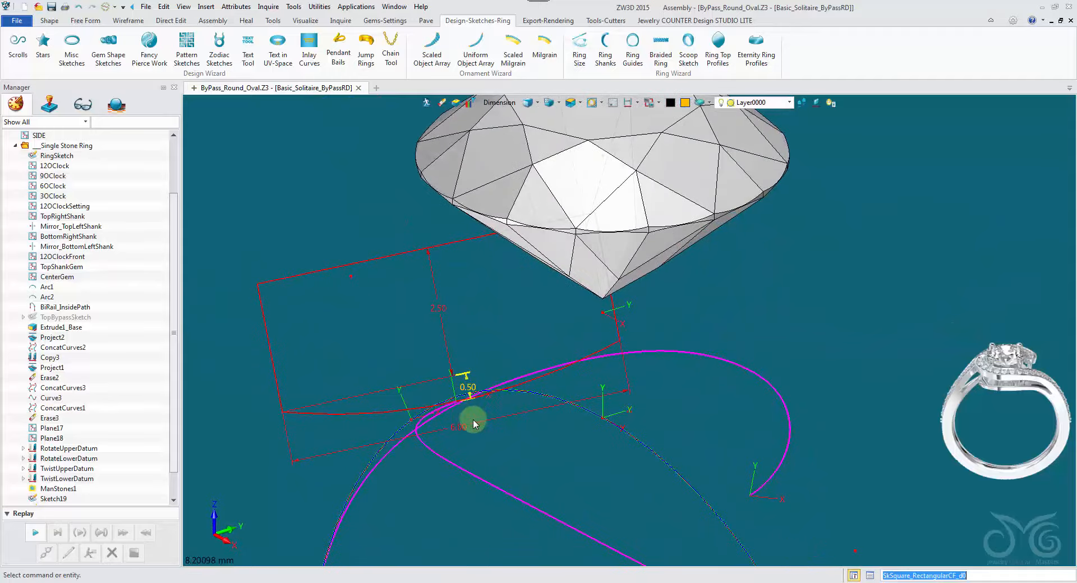
# Set the profile at the lower bypass curve's end to 2 mm wide and 3.5 mm high, and regenerate the model
pyautogui.doubleClick(486, 421)
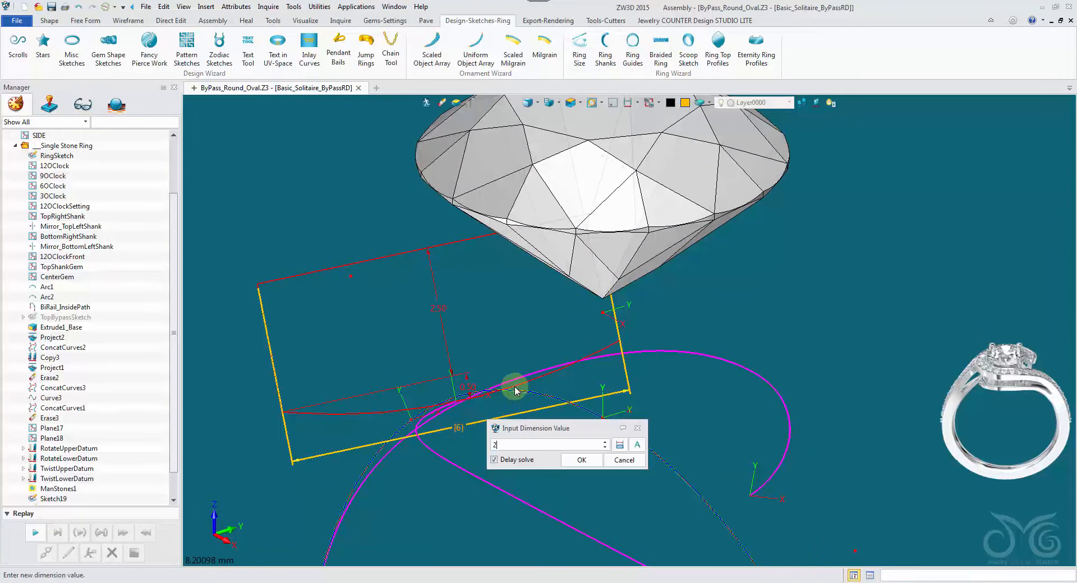
pyautogui.click(571, 461)
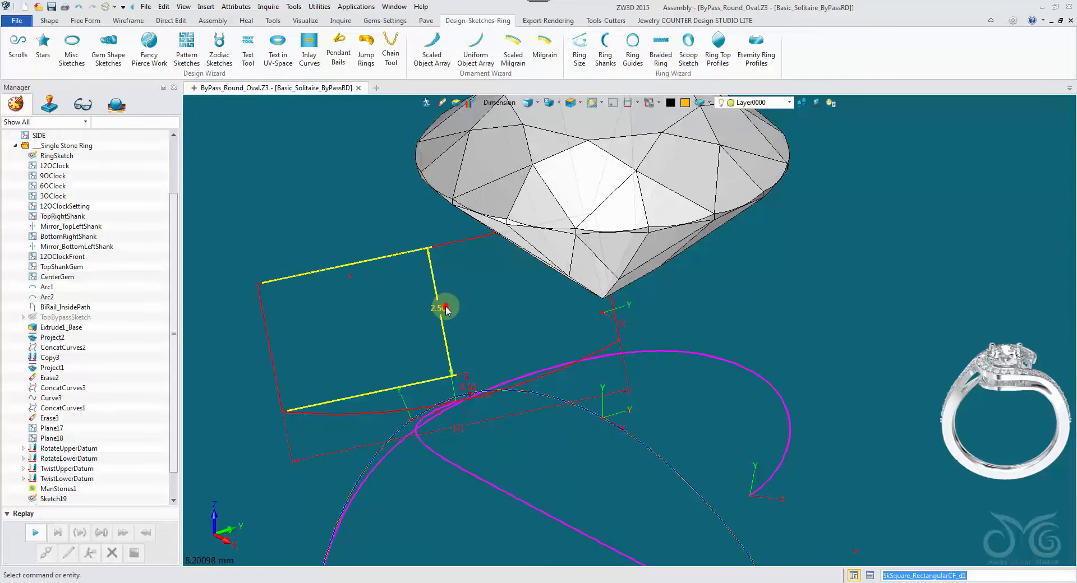
pyautogui.doubleClick(446, 309)
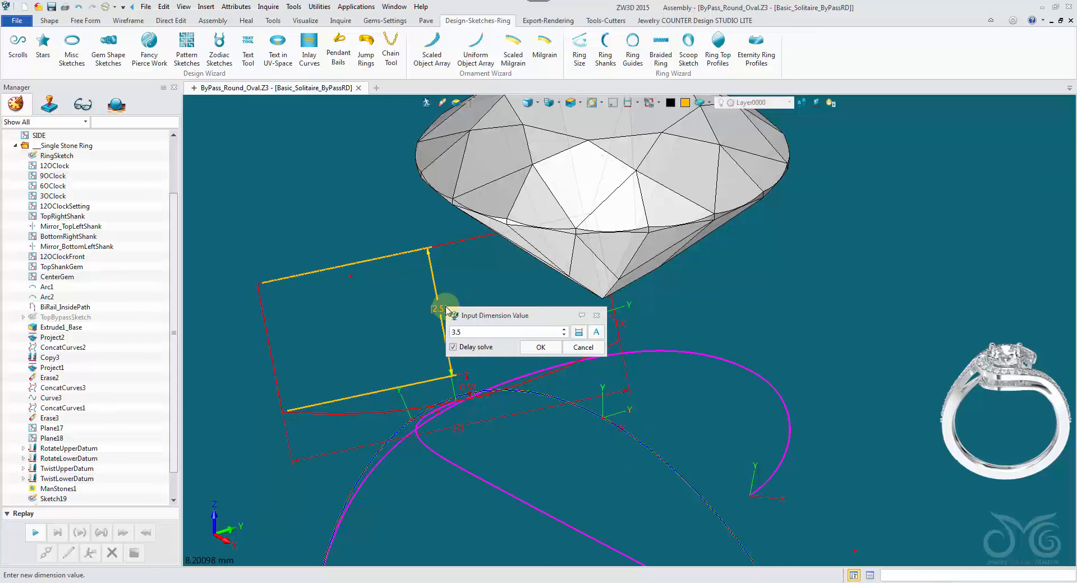
pyautogui.click(535, 347)
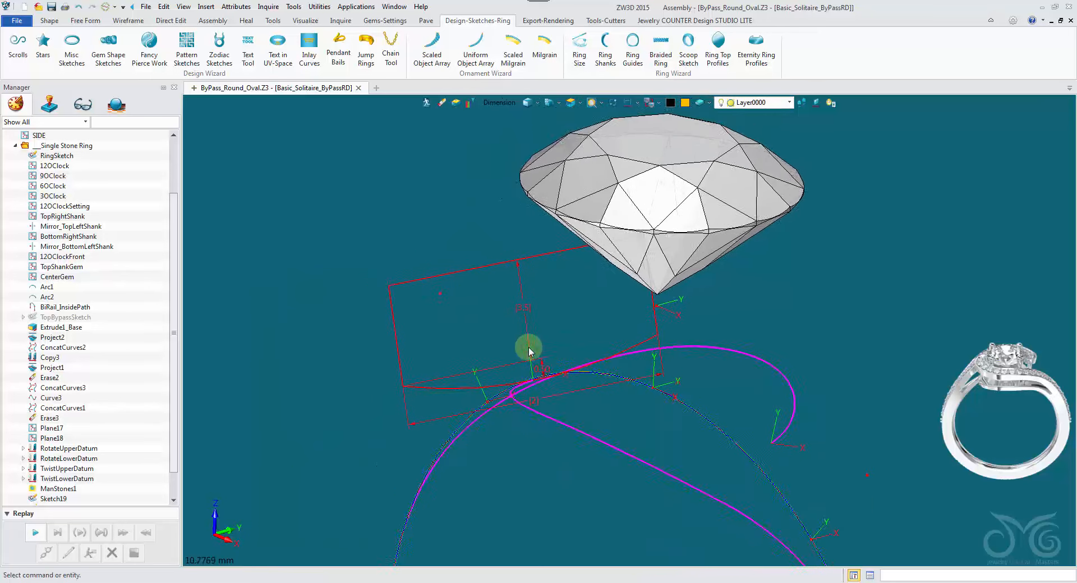
pyautogui.click(104, 7)
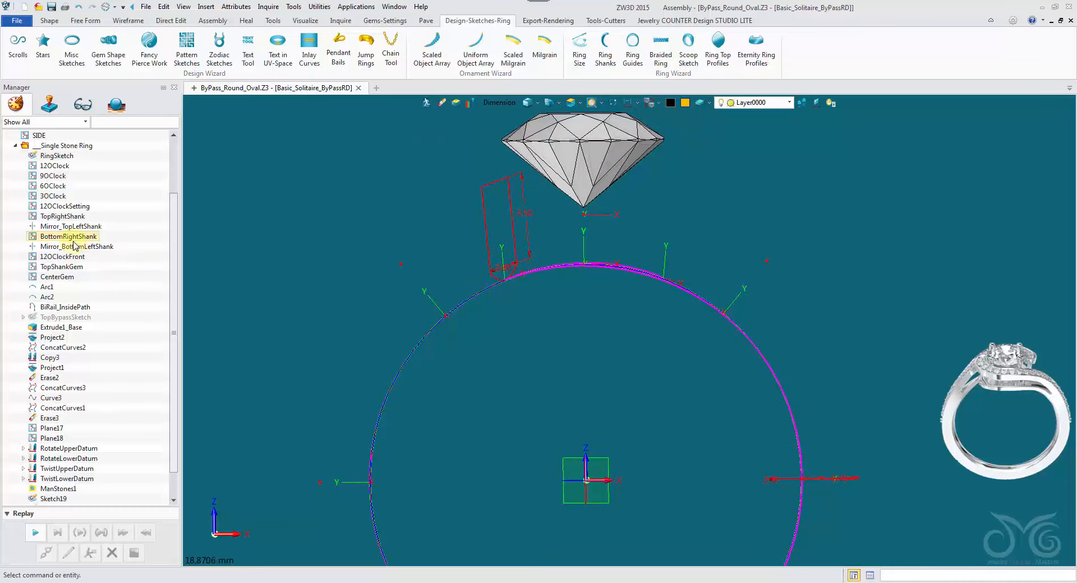
# Show RingSketch and set the vertical dimension from the ring's top to the center stone's girdle to 4.5 mm
pyautogui.rightClick(51, 158)
pyautogui.click(99, 152)
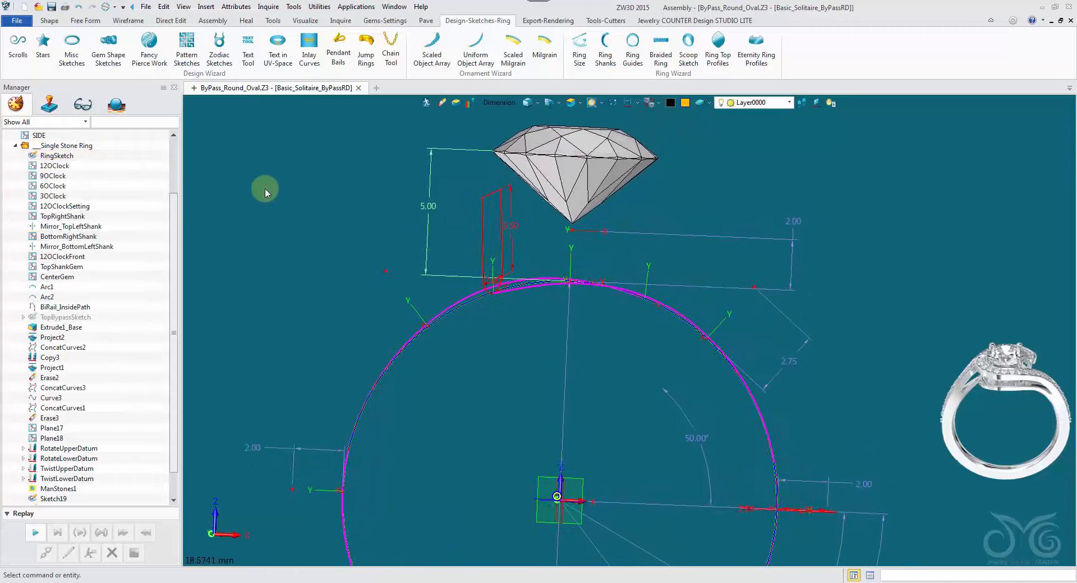
pyautogui.click(422, 194)
pyautogui.doubleClick(423, 193)
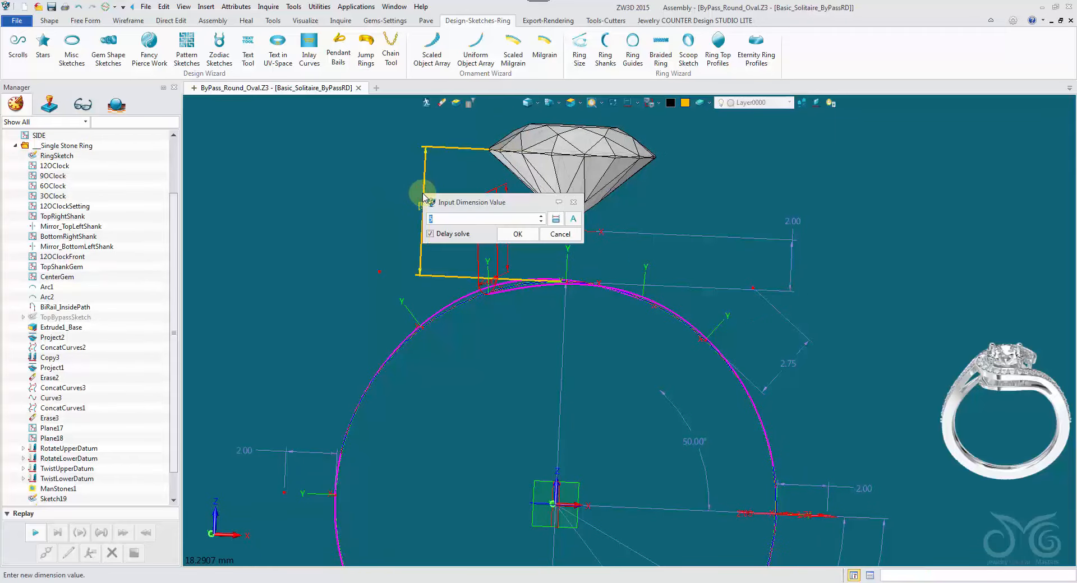
pyautogui.write('4.5')
pyautogui.click(523, 243)
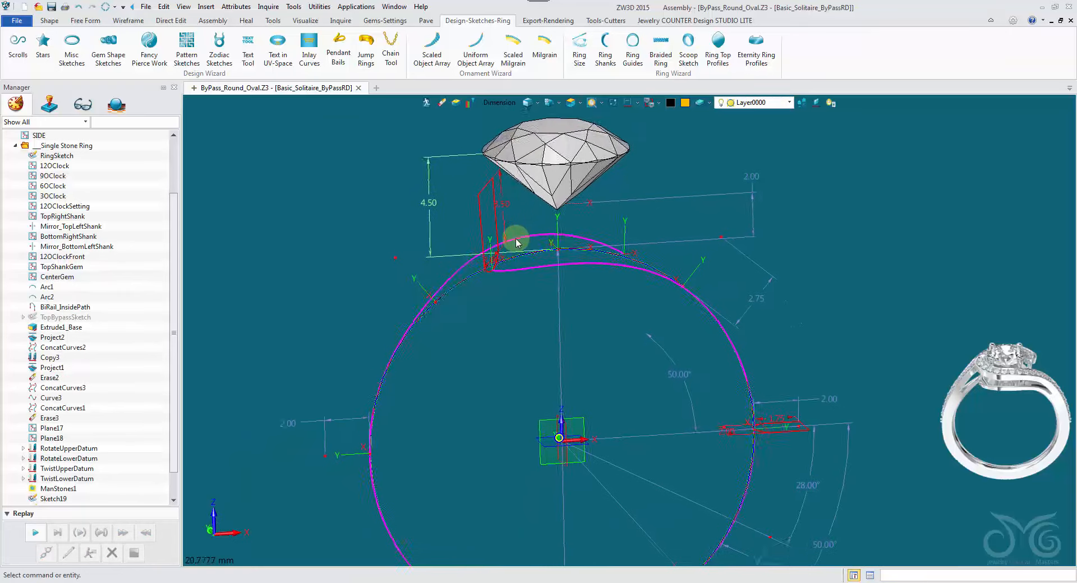
# Mirror a copy of the 3OClock shank profile about the SIDE plane and hide the sketch dimensions
pyautogui.scroll(-1, 149, 314)
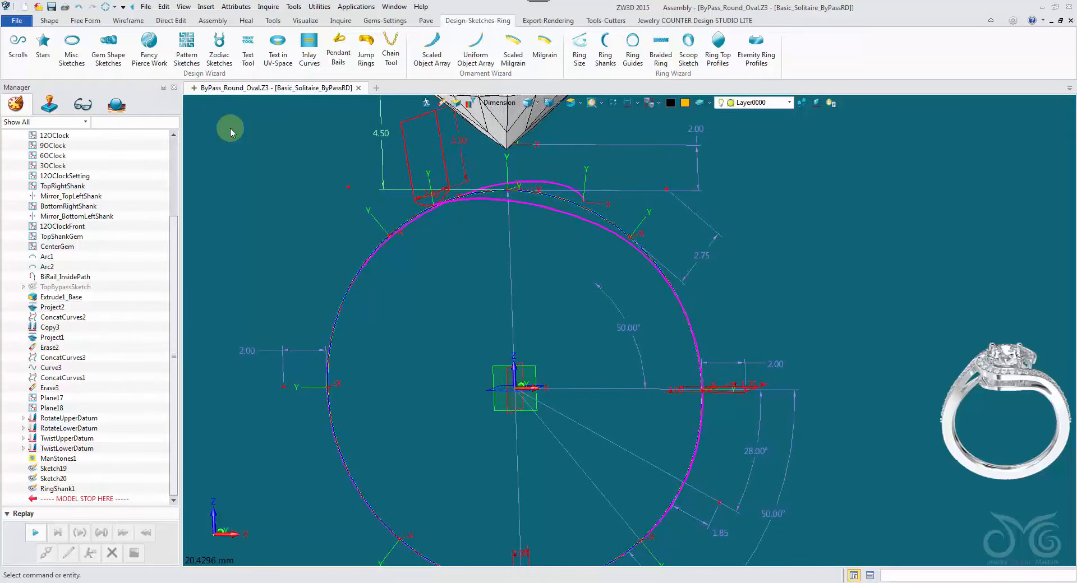
pyautogui.click(57, 21)
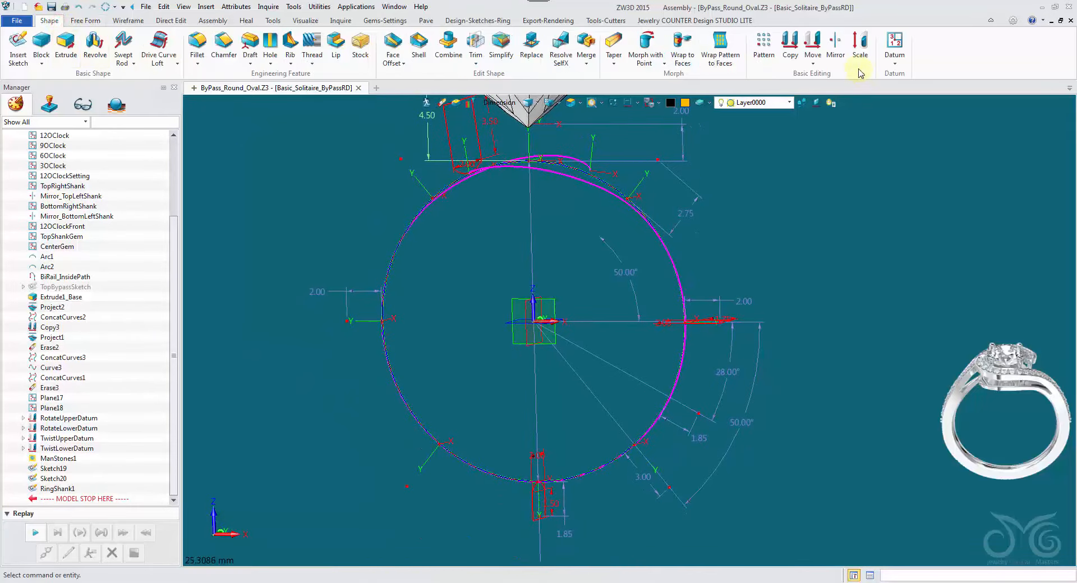
pyautogui.click(836, 48)
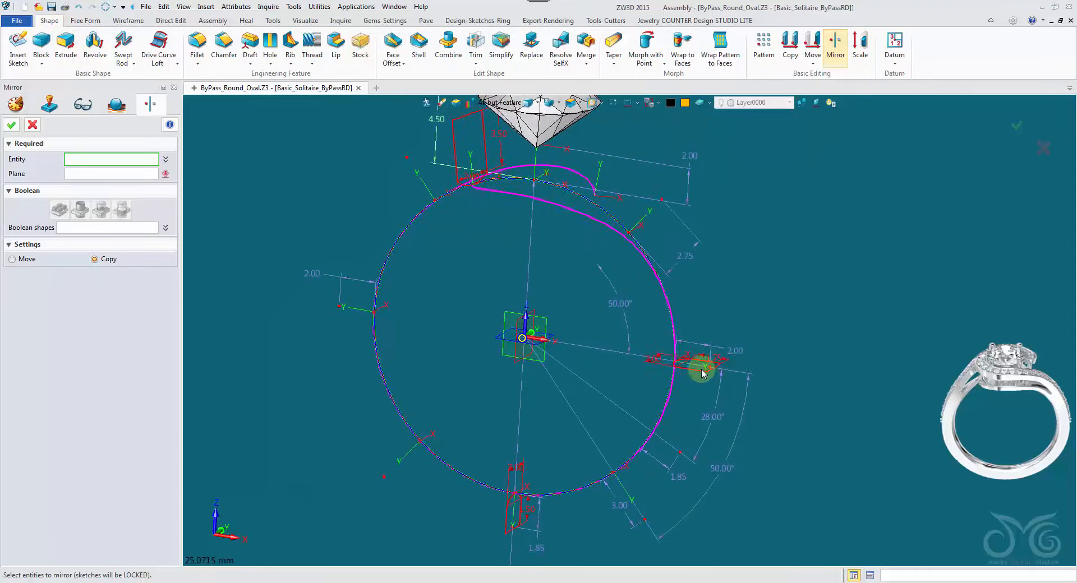
pyautogui.middleClick(589, 290)
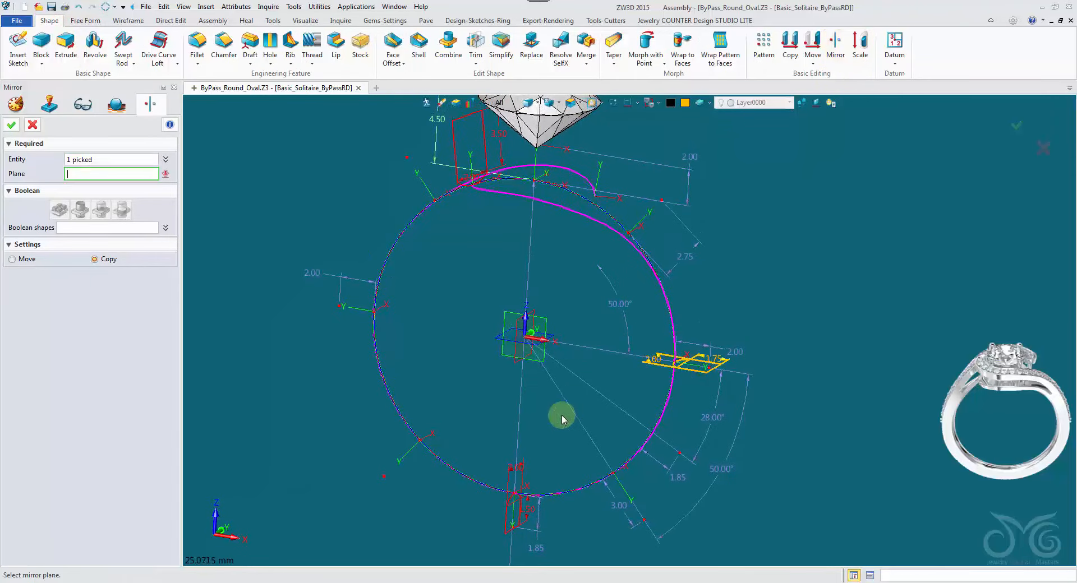
pyautogui.click(72, 177)
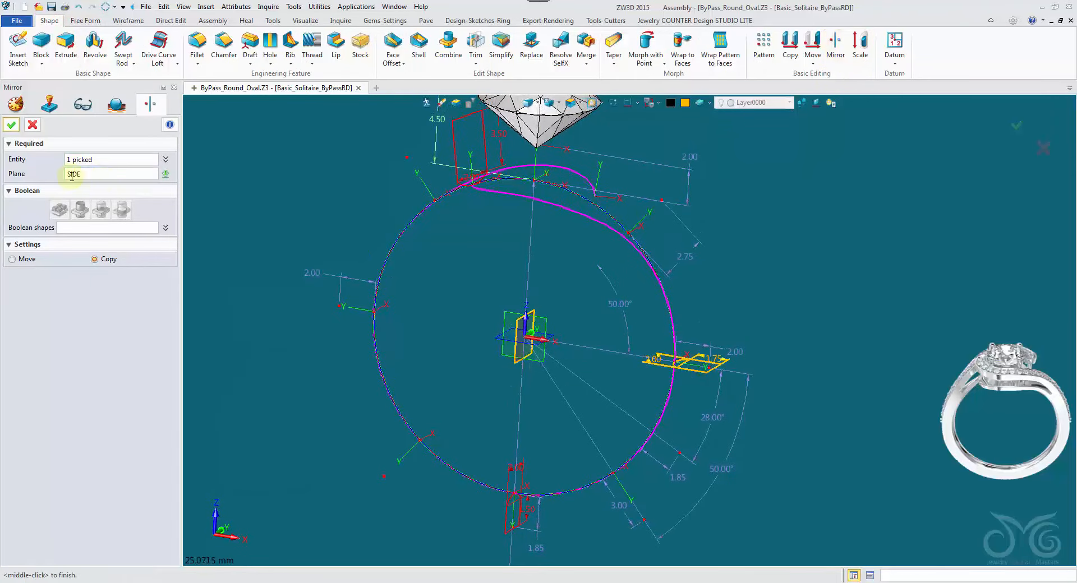
pyautogui.click(12, 126)
pyautogui.click(627, 103)
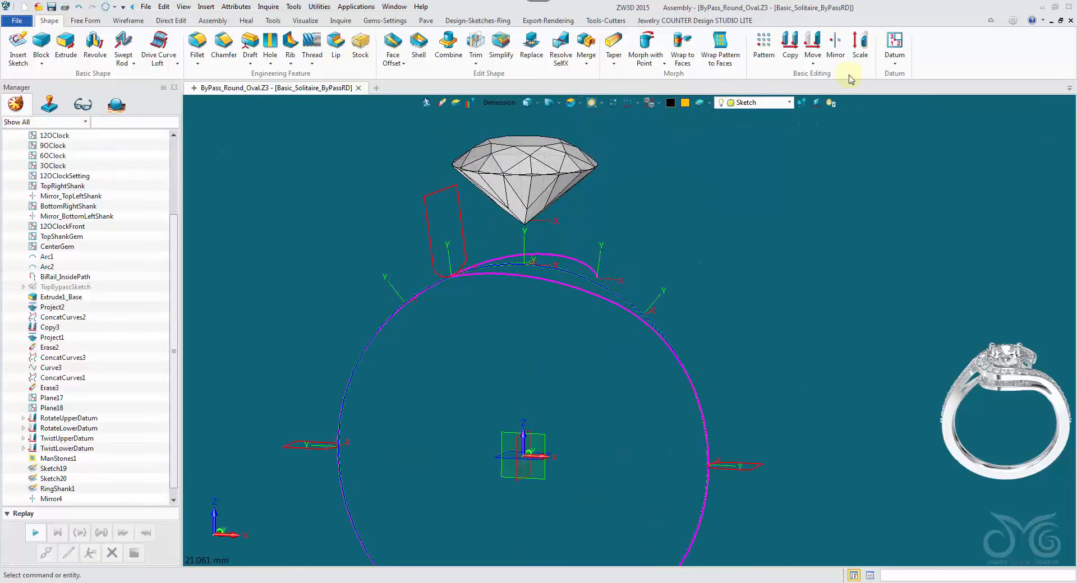
# Copy the profile at the lower bypass curve's end from frame Plane18 to the datum frame at the upper curve's end
pyautogui.click(791, 45)
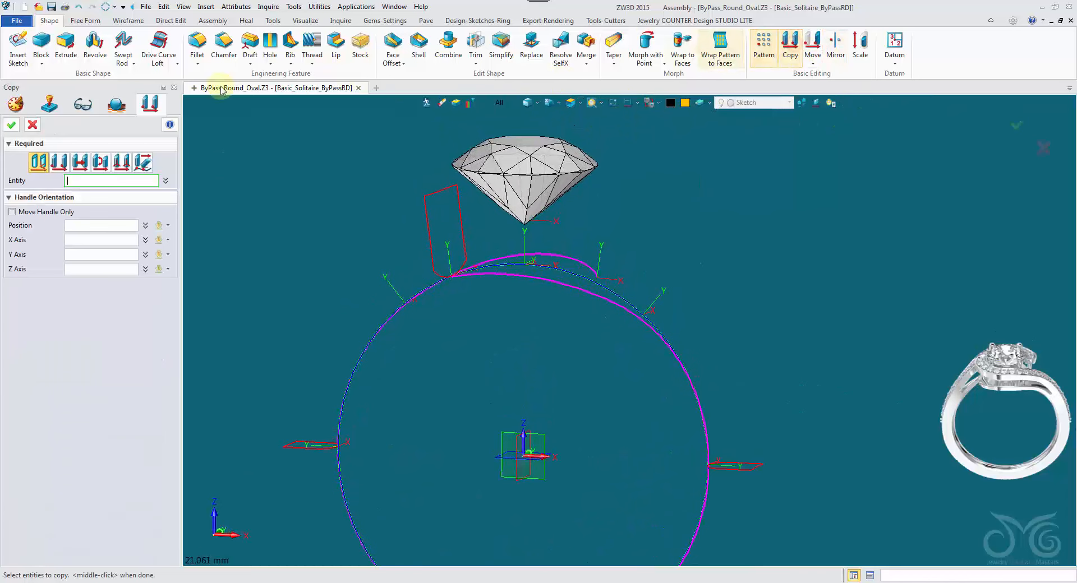
pyautogui.click(121, 163)
pyautogui.click(359, 218)
pyautogui.click(428, 219)
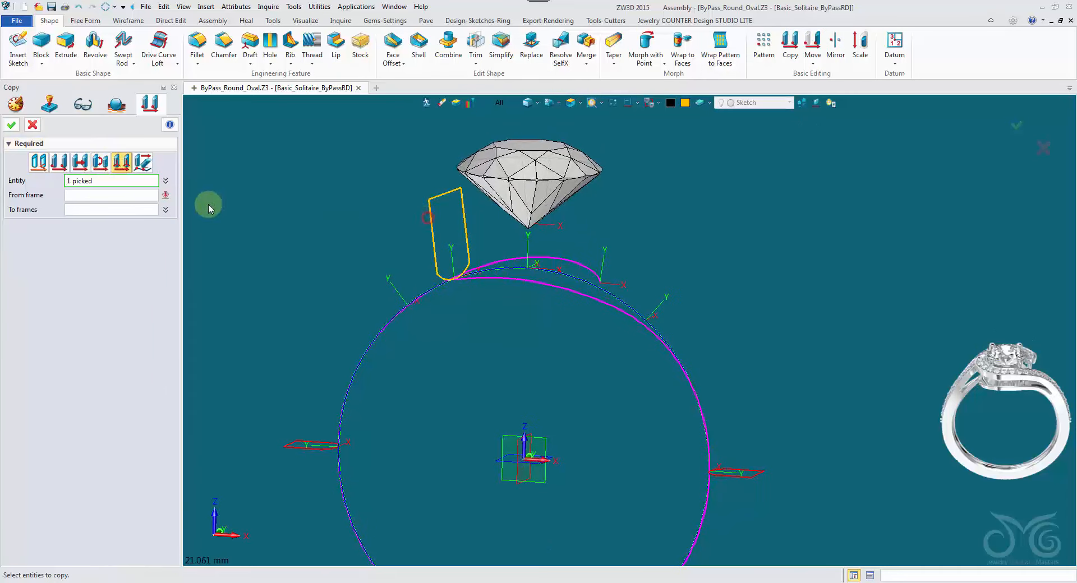
pyautogui.click(132, 193)
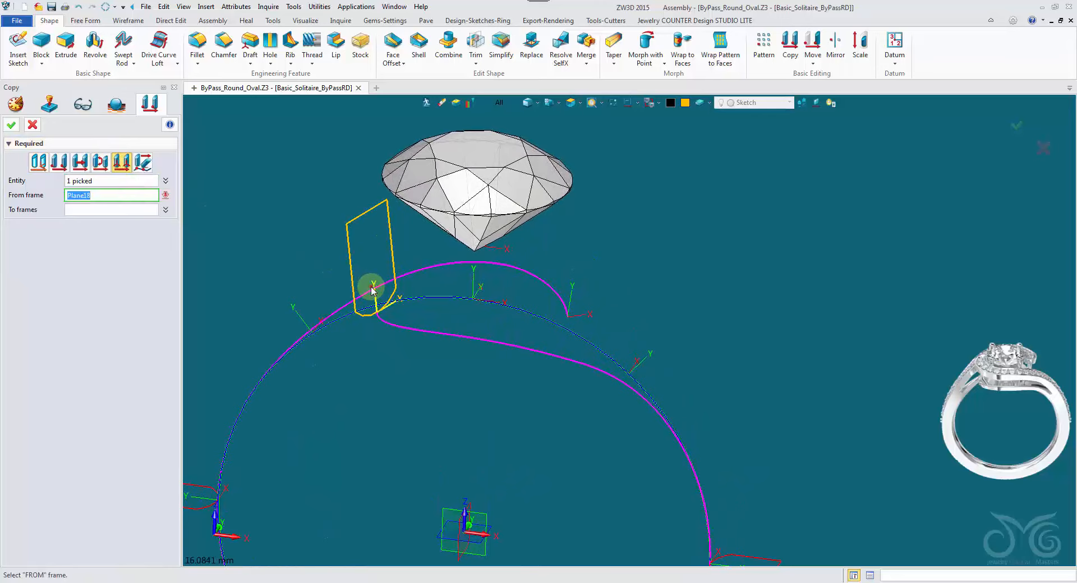
pyautogui.click(371, 287)
pyautogui.moveTo(429, 308); pyautogui.dragTo(311, 268, button='right')
pyautogui.click(563, 291)
pyautogui.middleClick(311, 270)
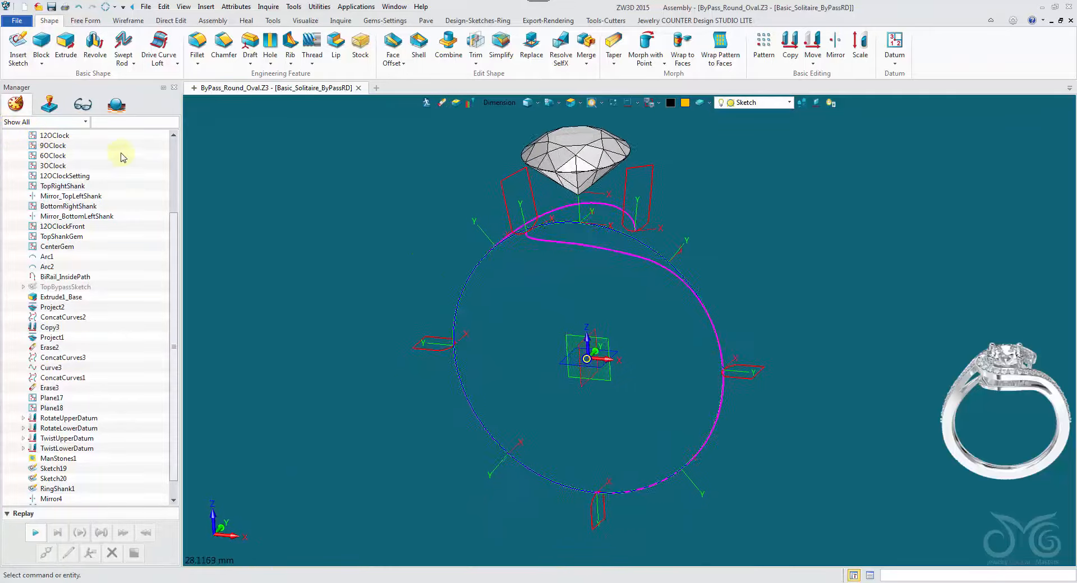
# Try a Drive Curve Loft along the bypass curve, picking the sketch profiles at its first end, both sides and the ring's bottom
pyautogui.click(159, 45)
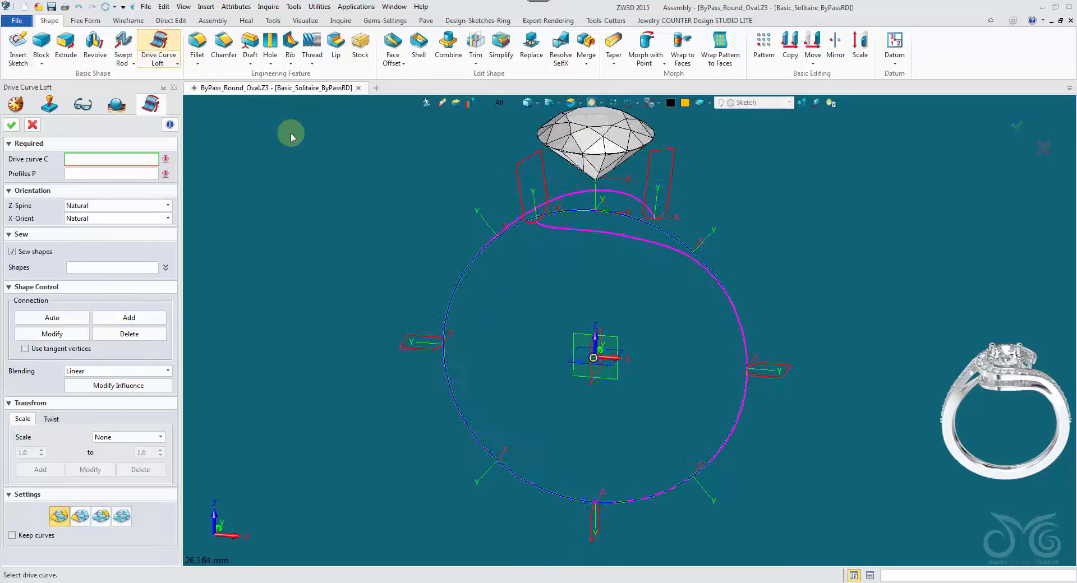
pyautogui.click(577, 243)
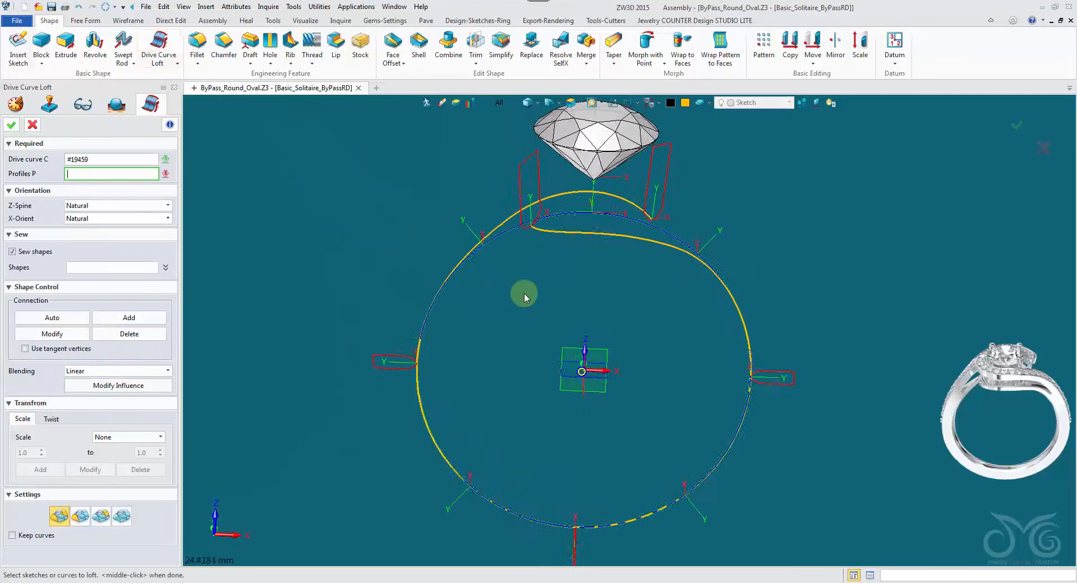
pyautogui.click(499, 102)
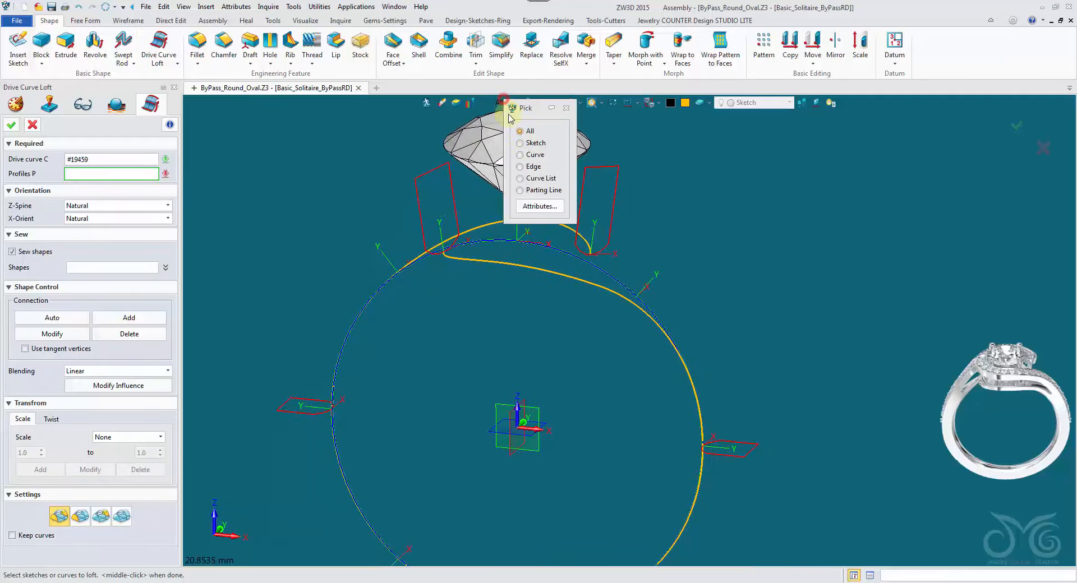
pyautogui.click(523, 144)
pyautogui.click(443, 249)
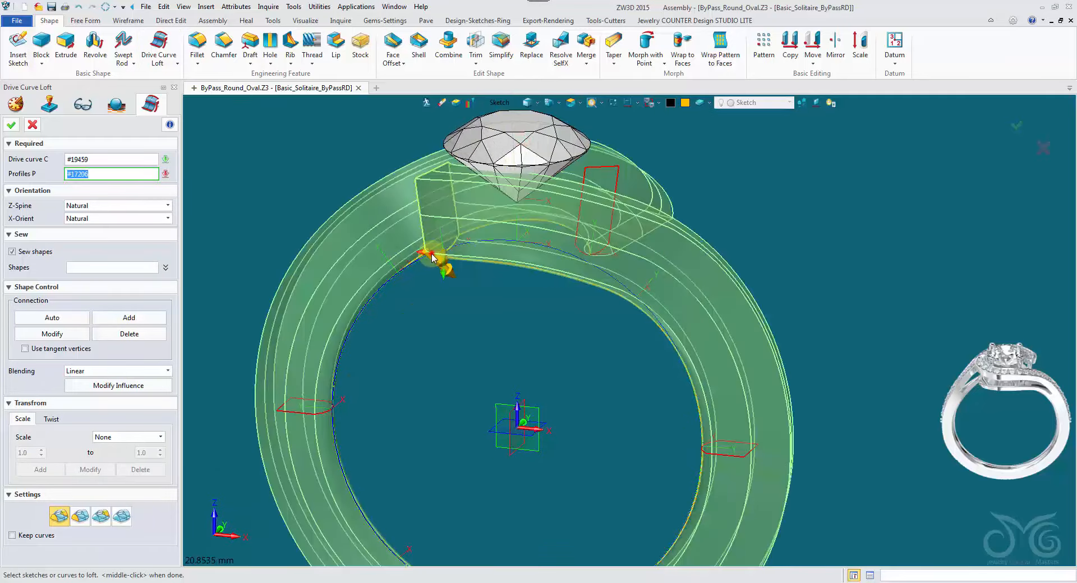
pyautogui.click(650, 383)
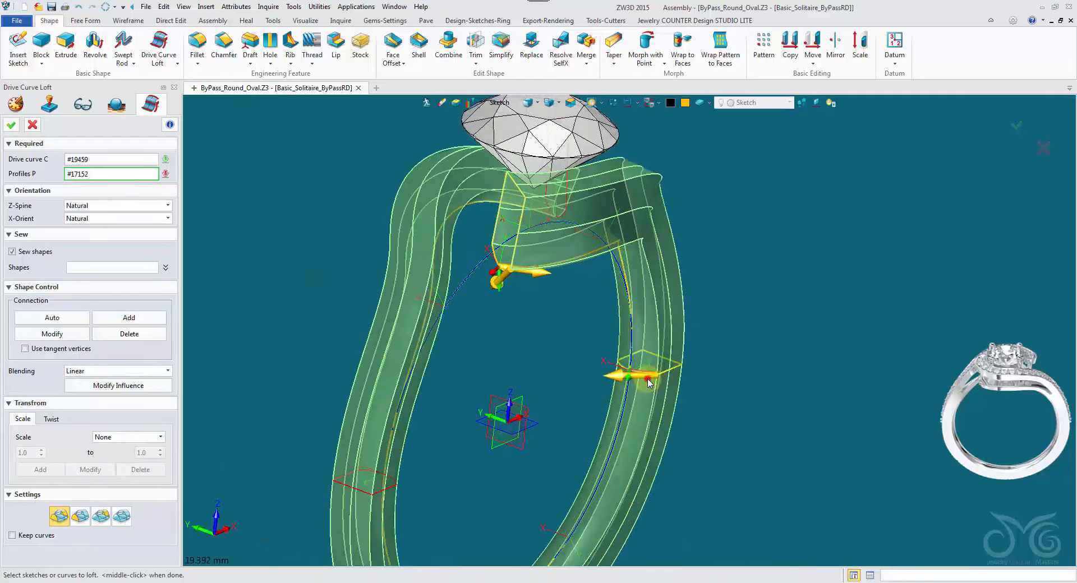
pyautogui.click(507, 476)
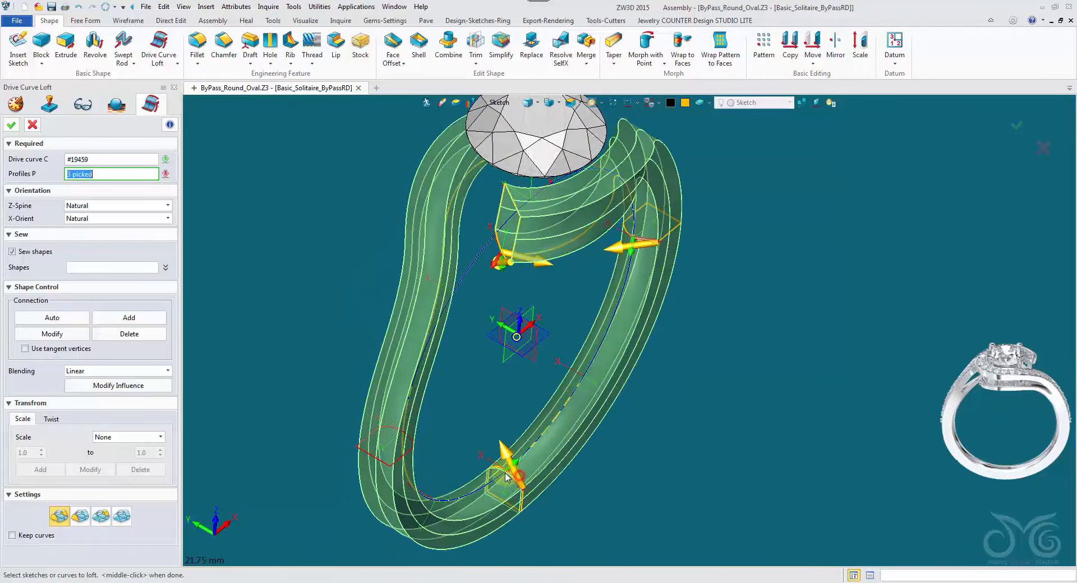
pyautogui.click(331, 398)
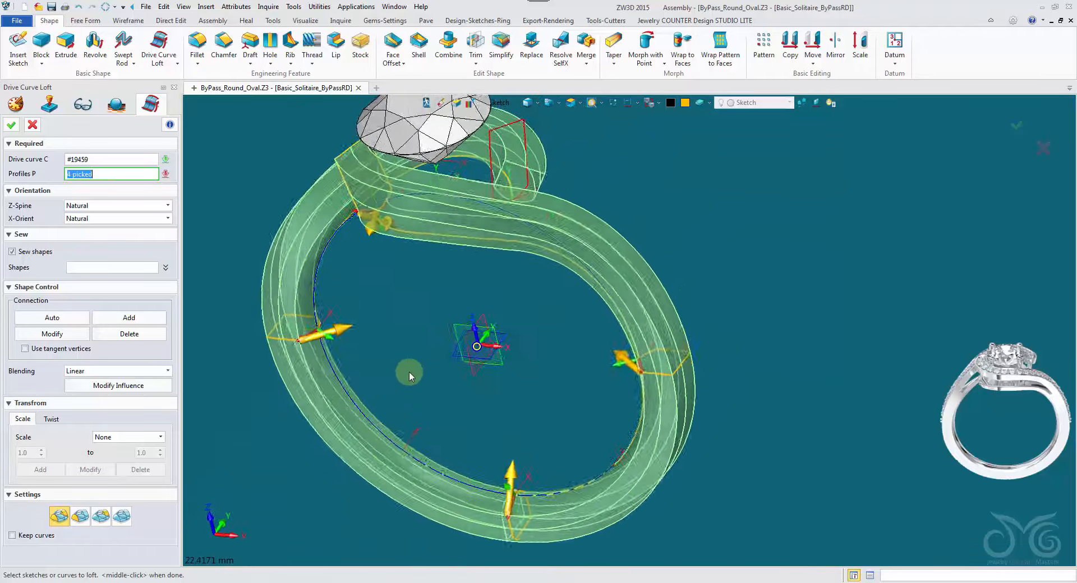
# Add the profile at the bypass curve's remaining end as the fifth loft section and complete the shank loft
pyautogui.moveTo(409, 371); pyautogui.dragTo(489, 352, button='right')
pyautogui.scroll(2, 493, 355)
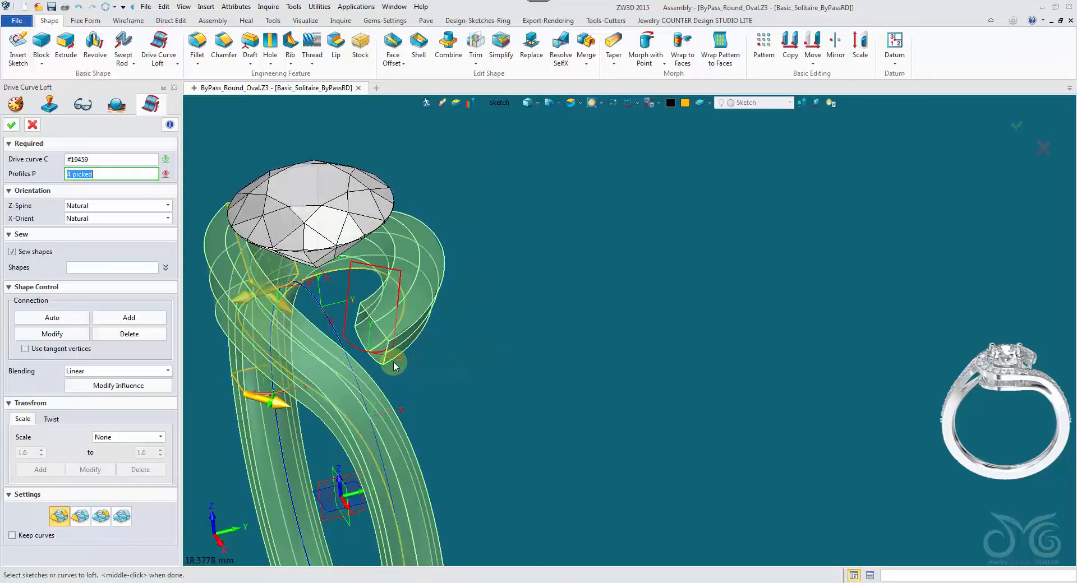
pyautogui.click(353, 356)
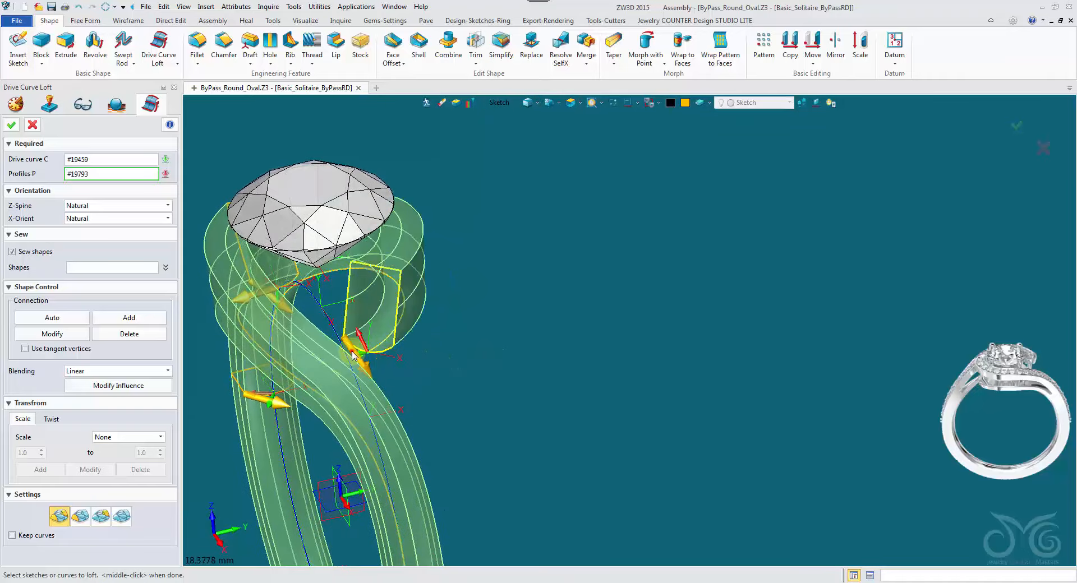
pyautogui.scroll(-2, 351, 351)
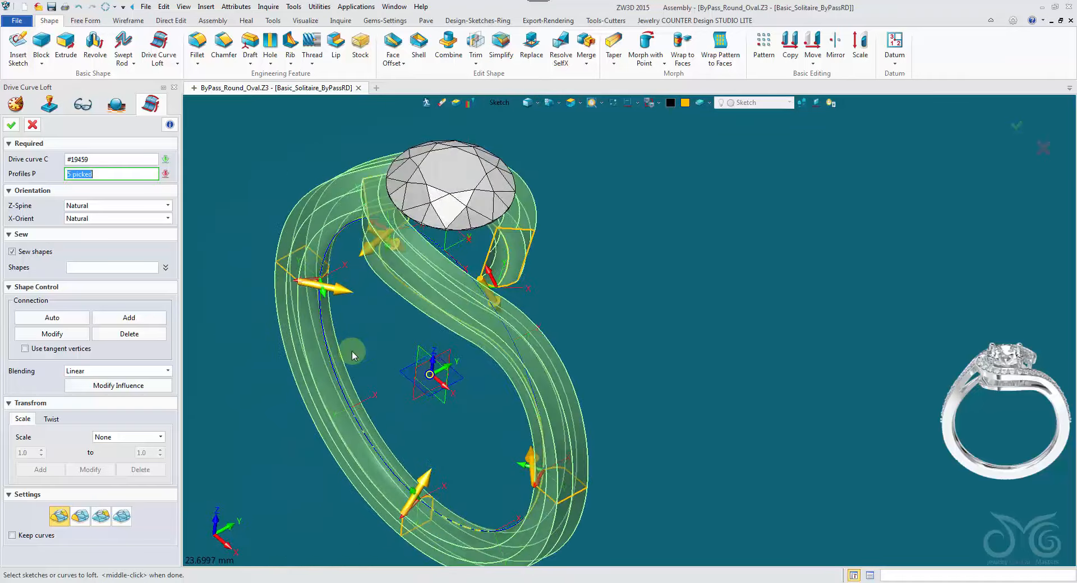
pyautogui.moveTo(352, 351); pyautogui.dragTo(273, 335, button='right')
pyautogui.click(11, 126)
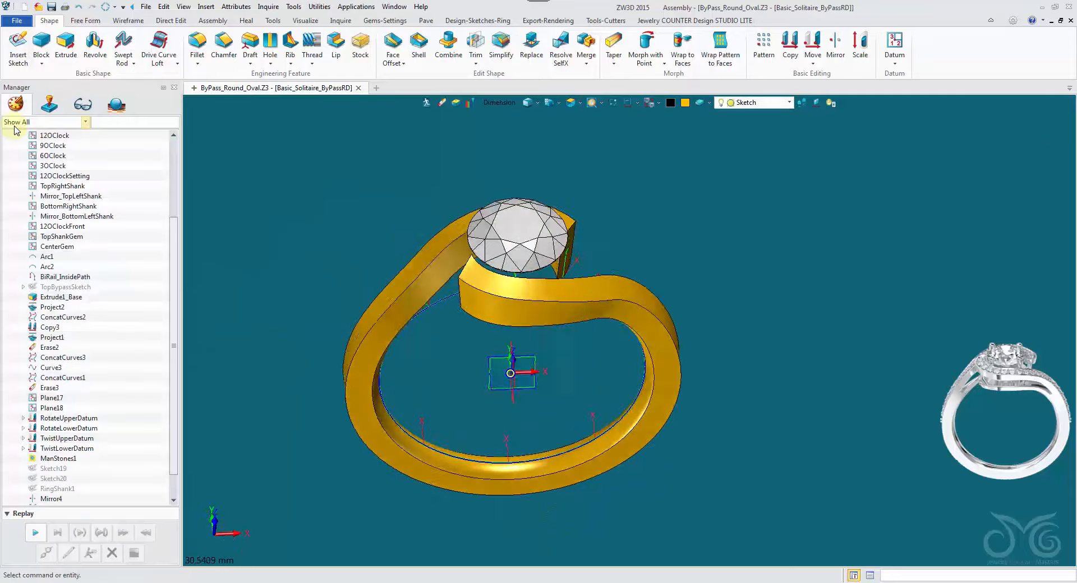
# Inspect the lofted shank around the center stone and undo the loft
pyautogui.moveTo(468, 449)
pyautogui.mouseDown(button='right')
pyautogui.moveTo(476, 363)
pyautogui.moveTo(750, 489)
pyautogui.moveTo(840, 462)
pyautogui.moveTo(760, 474)
pyautogui.moveTo(672, 442)
pyautogui.moveTo(580, 348)
pyautogui.moveTo(510, 333)
pyautogui.mouseUp(button='right')
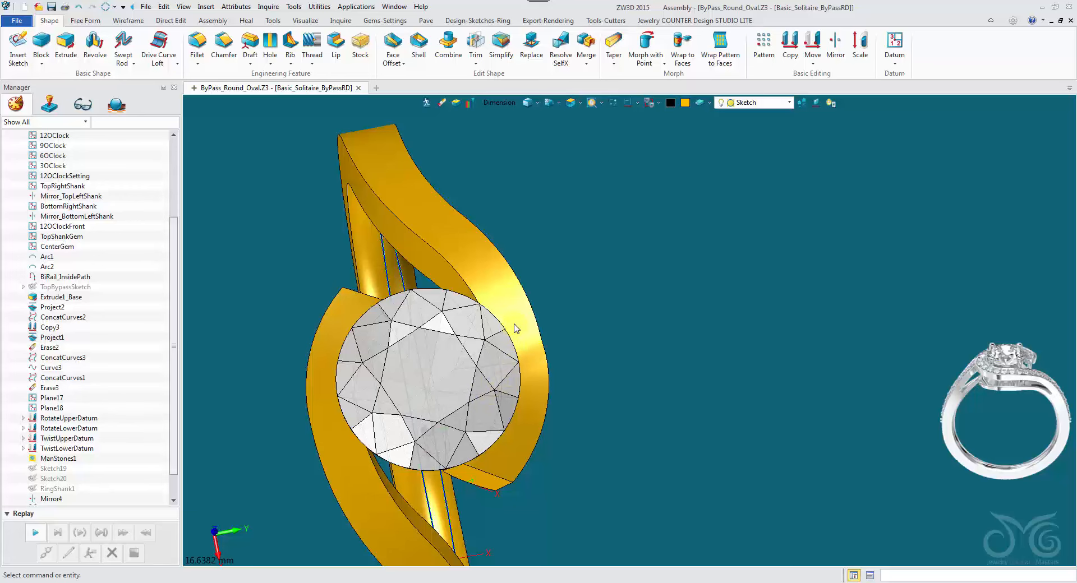
pyautogui.moveTo(517, 369); pyautogui.dragTo(526, 217, button='right')
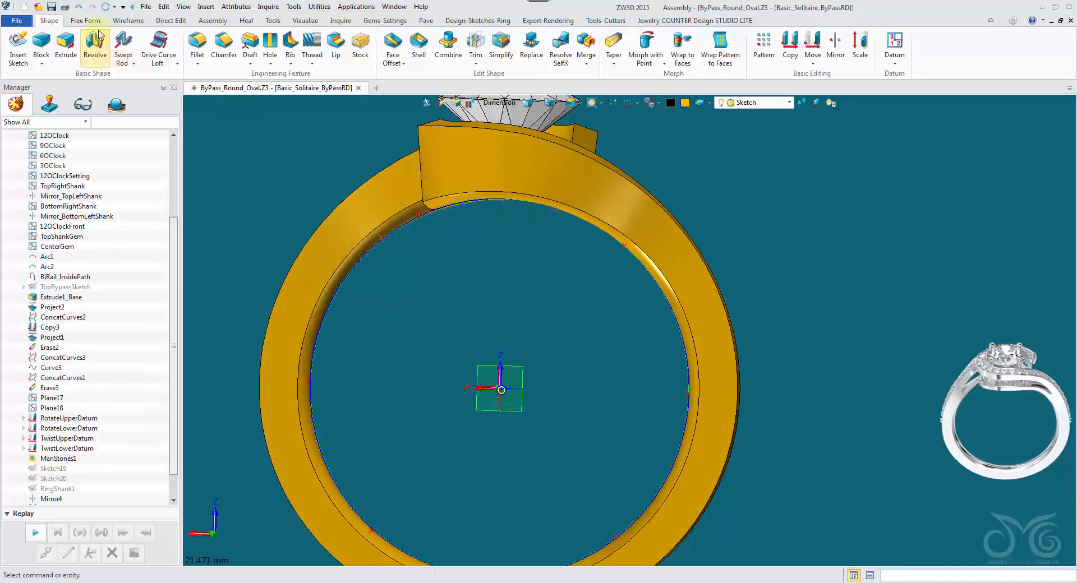
pyautogui.click(79, 10)
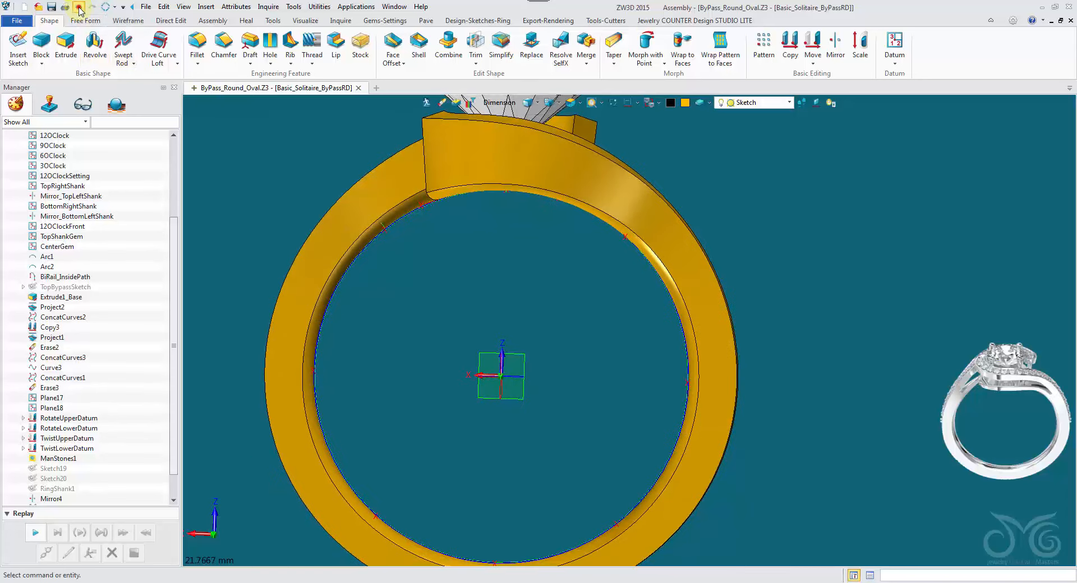
# Insert a datum on the +Y branch of the bypass curve, with its origin at the curve's intersection with the ring's central YZ plane
pyautogui.moveTo(312, 240)
pyautogui.mouseDown(button='right')
pyautogui.moveTo(765, 252)
pyautogui.moveTo(739, 204)
pyautogui.mouseUp(button='right')
pyautogui.rightClick(738, 205)
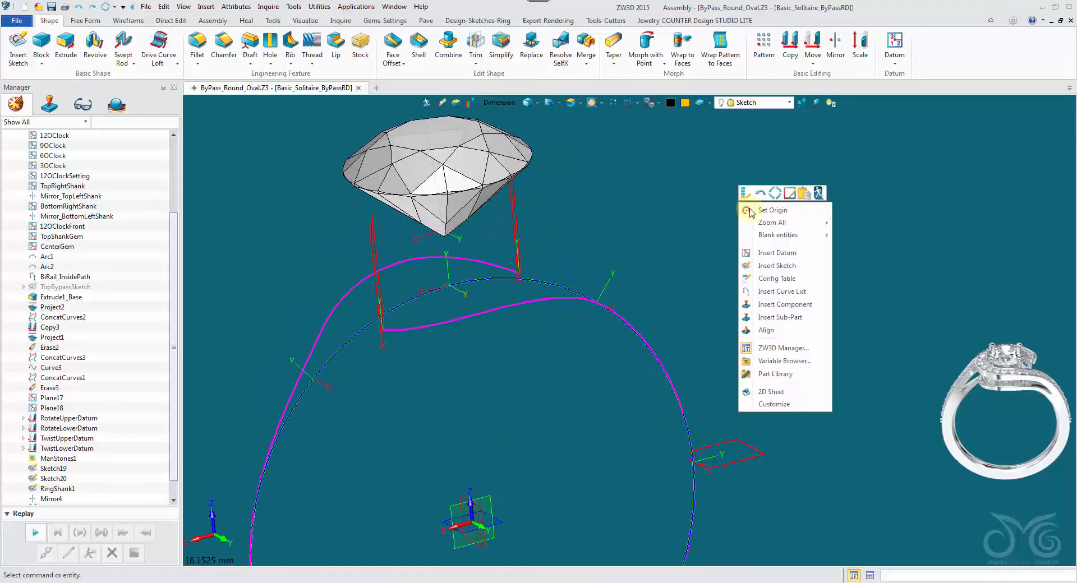
pyautogui.click(787, 254)
pyautogui.moveTo(687, 323); pyautogui.dragTo(337, 247, button='right')
pyautogui.click(497, 391)
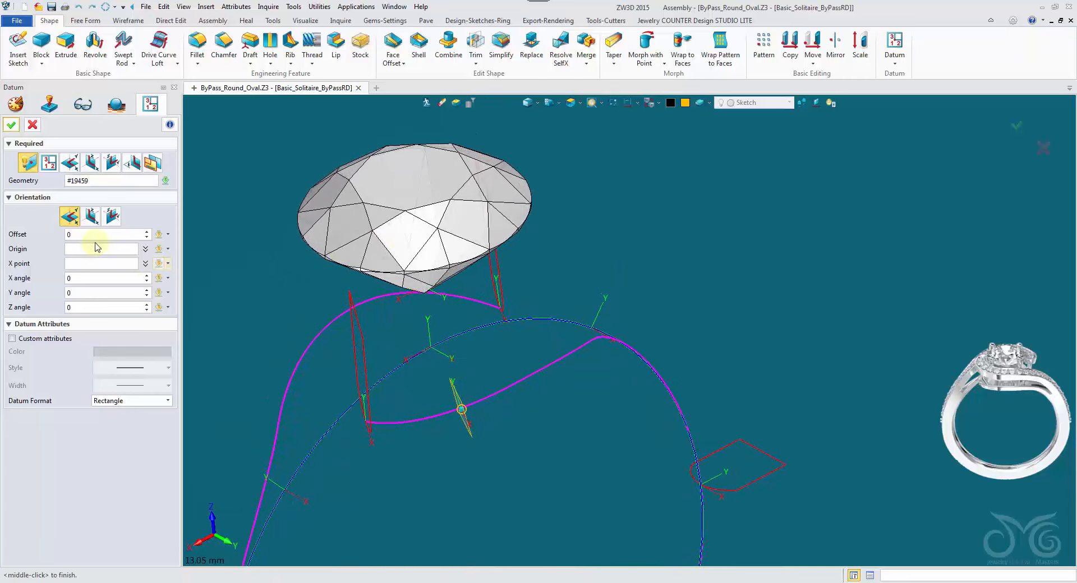
pyautogui.rightClick(604, 212)
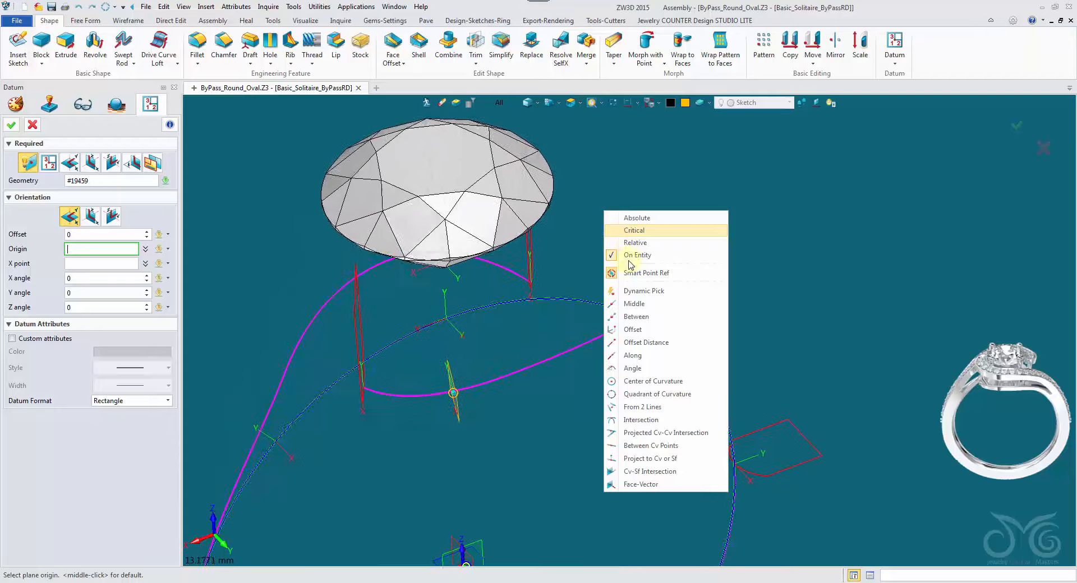
pyautogui.click(690, 472)
pyautogui.click(514, 279)
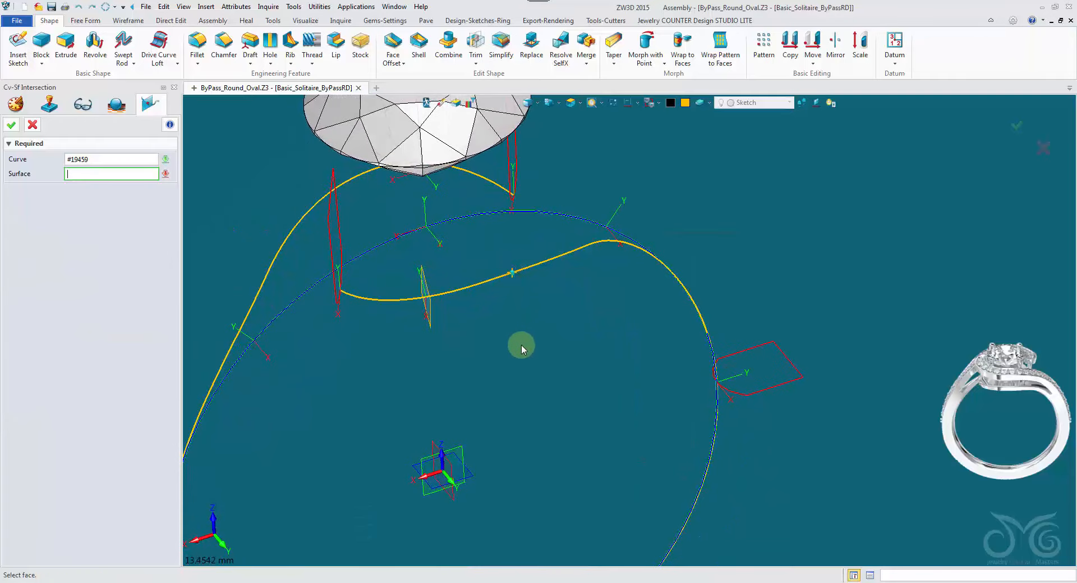
pyautogui.click(449, 500)
pyautogui.moveTo(450, 500); pyautogui.dragTo(185, 308, button='right')
pyautogui.moveTo(109, 260); pyautogui.dragTo(435, 512, button='right')
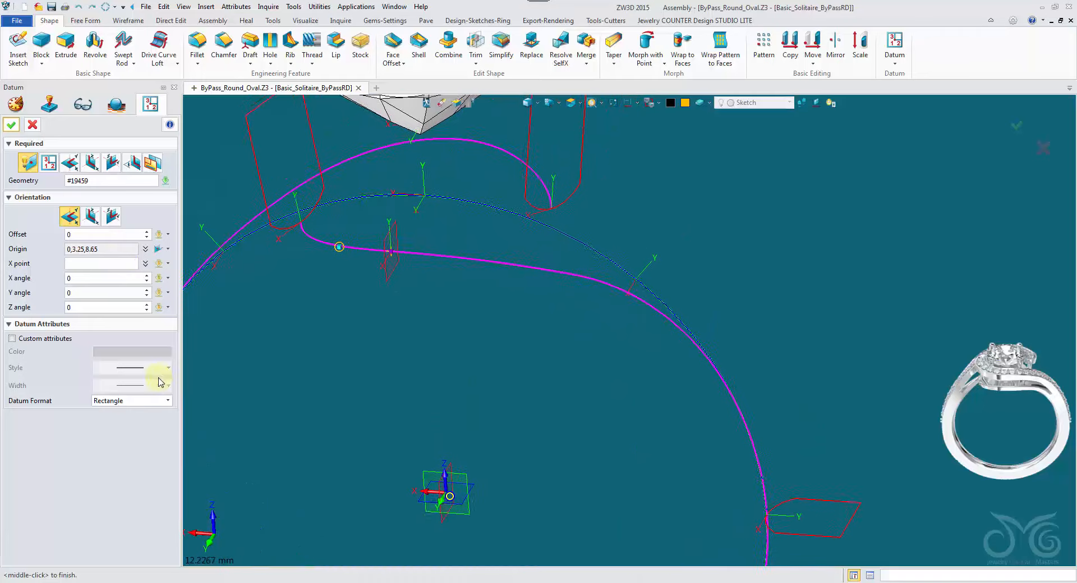
# Set the datum format to X-Y axes and the Z angle to -10, and create the datum
pyautogui.click(139, 401)
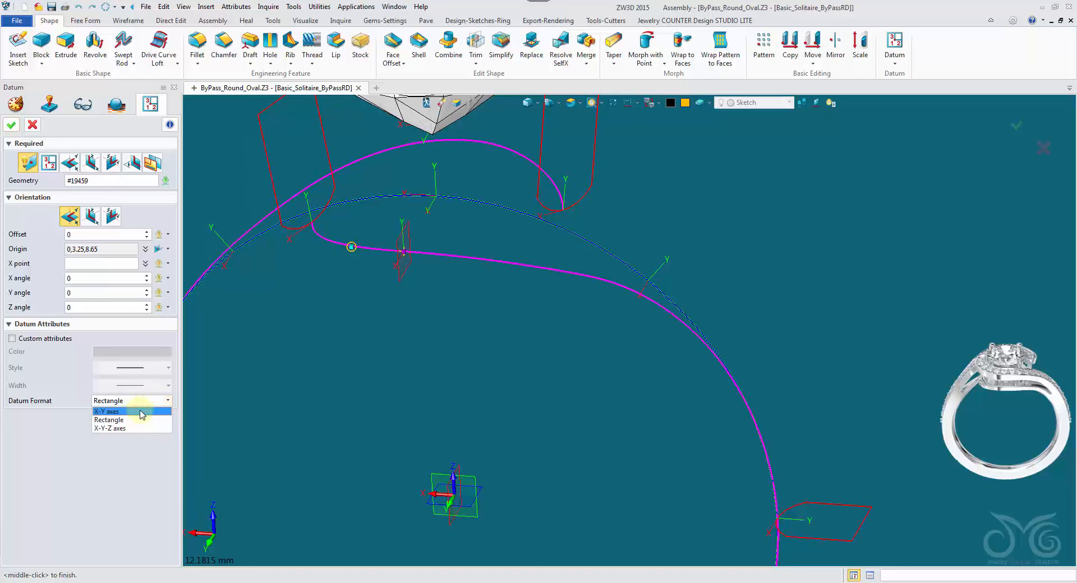
pyautogui.click(140, 412)
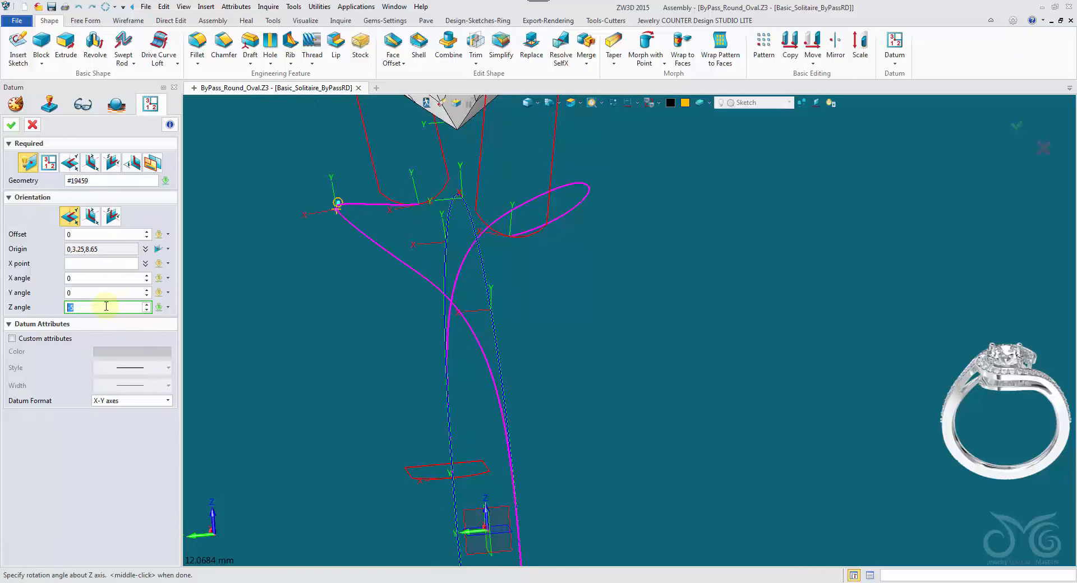
pyautogui.write('-10')
pyautogui.press('Return')
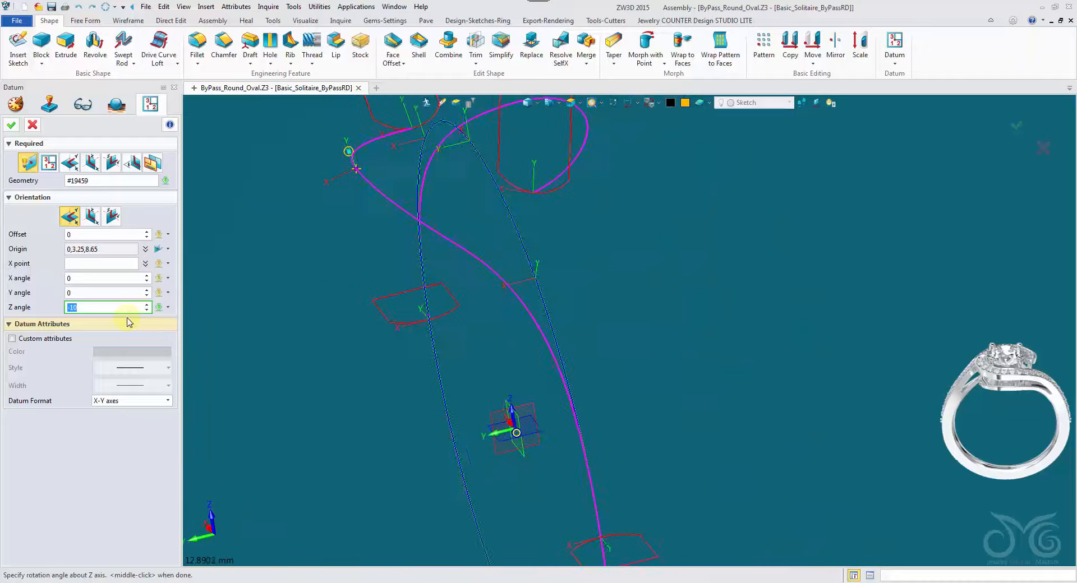
pyautogui.click(17, 125)
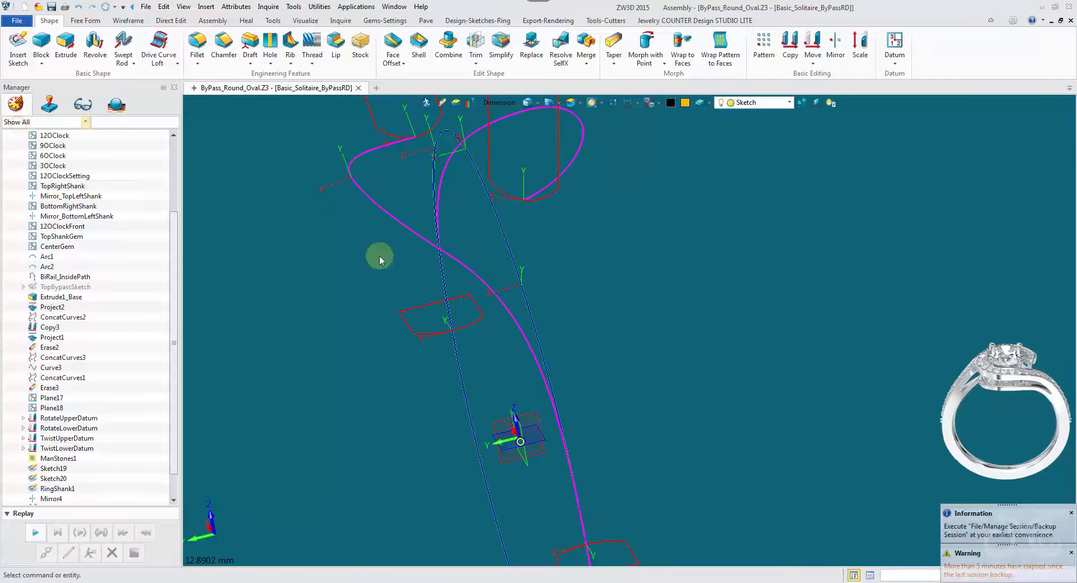
# Insert a second datum on the -Y branch of the bypass curve, with its origin where the curve intersects the central YZ plane
pyautogui.middleClick(636, 241)
pyautogui.moveTo(628, 257); pyautogui.dragTo(322, 264, button='middle')
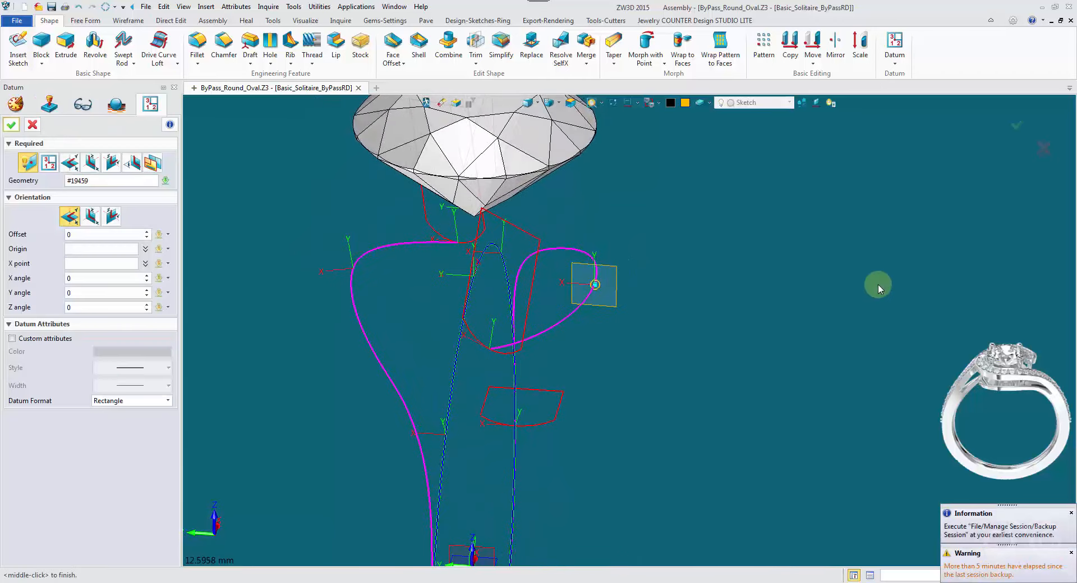
pyautogui.moveTo(856, 297); pyautogui.dragTo(188, 315, button='middle')
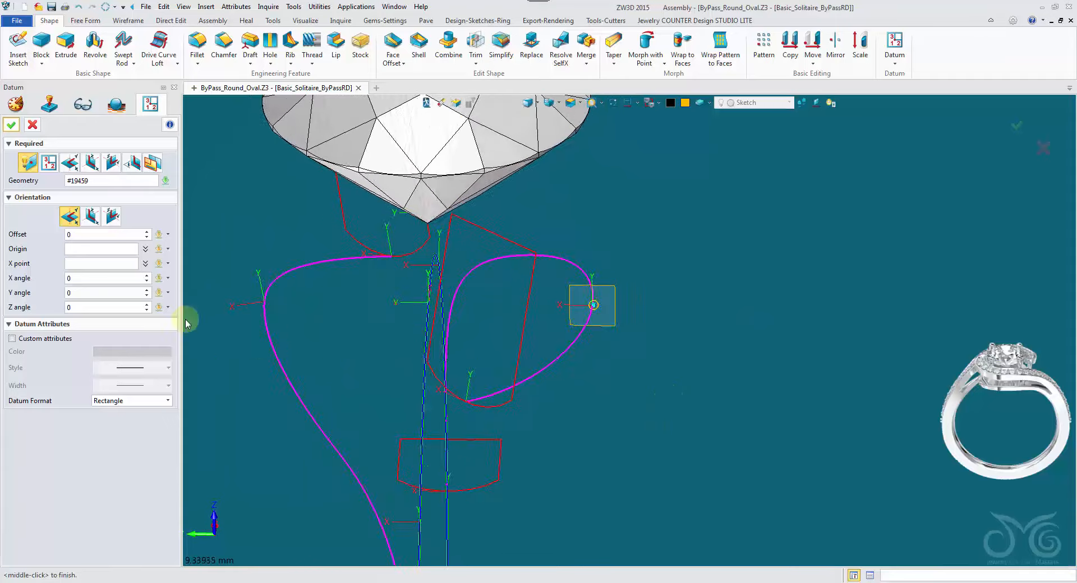
pyautogui.click(101, 252)
pyautogui.rightClick(725, 249)
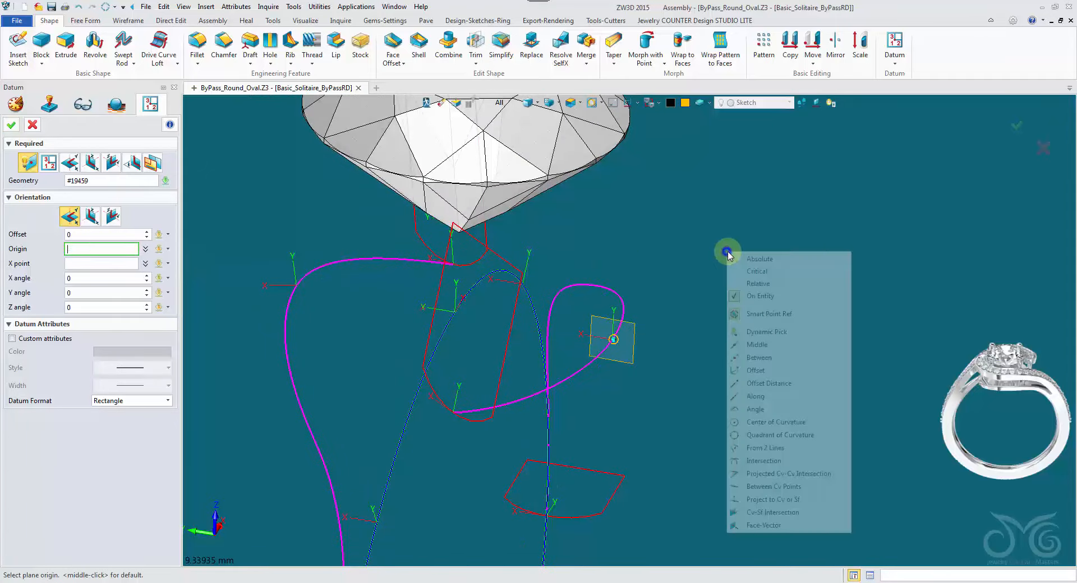
pyautogui.click(799, 511)
pyautogui.click(629, 313)
pyautogui.moveTo(629, 313); pyautogui.dragTo(517, 349, button='middle')
pyautogui.click(513, 405)
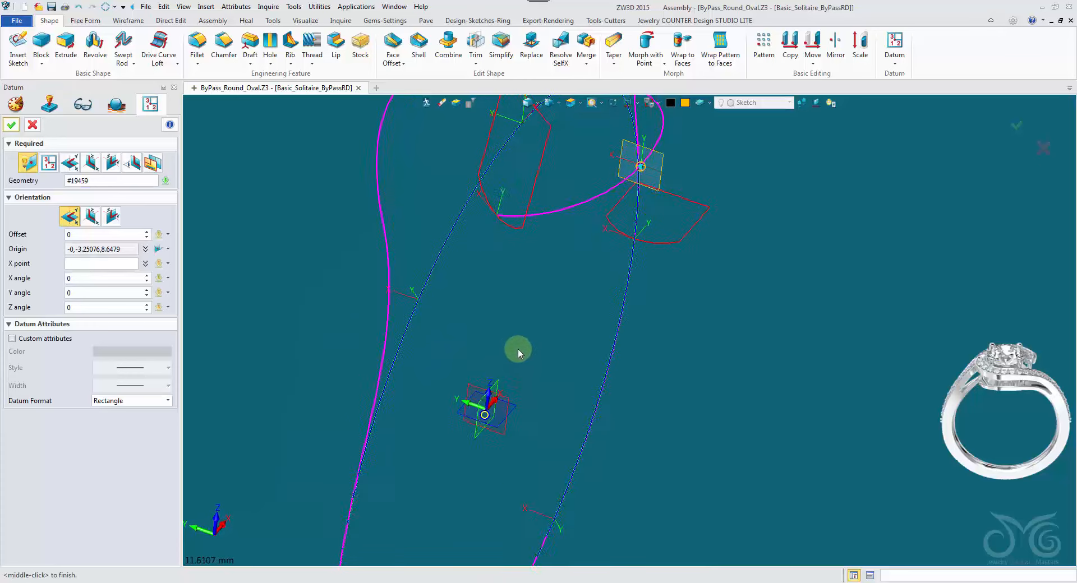
# Set the second datum's format to X-Y axes and its Z angle to 10, and create it
pyautogui.click(142, 411)
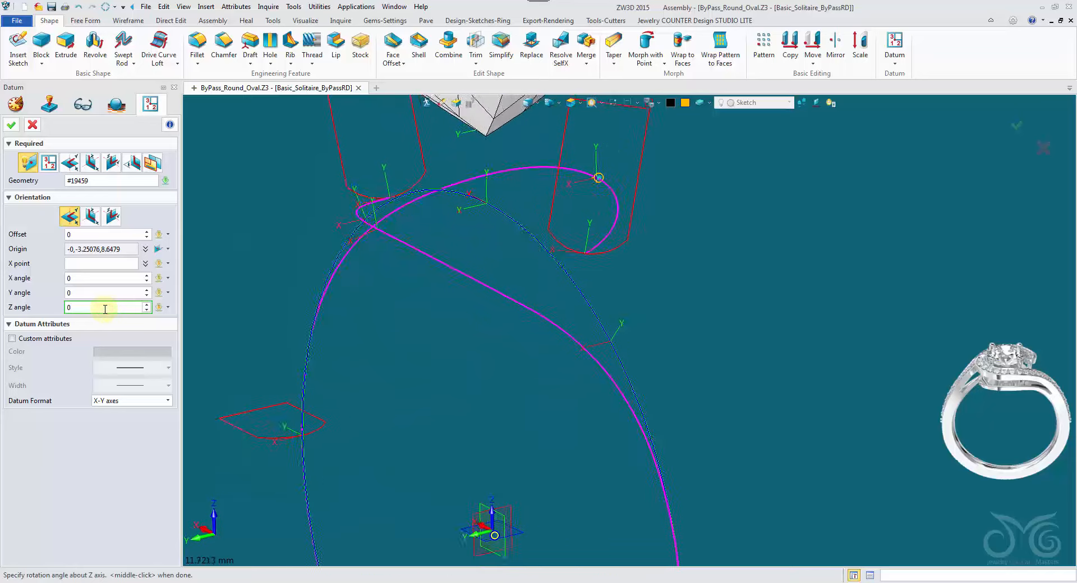
pyautogui.click(105, 310)
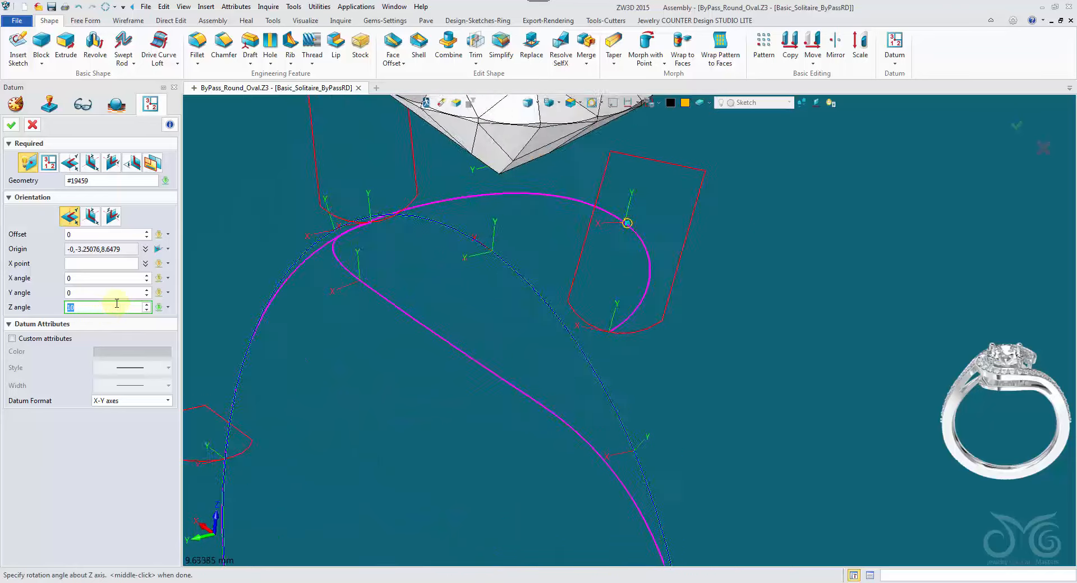
pyautogui.click(12, 126)
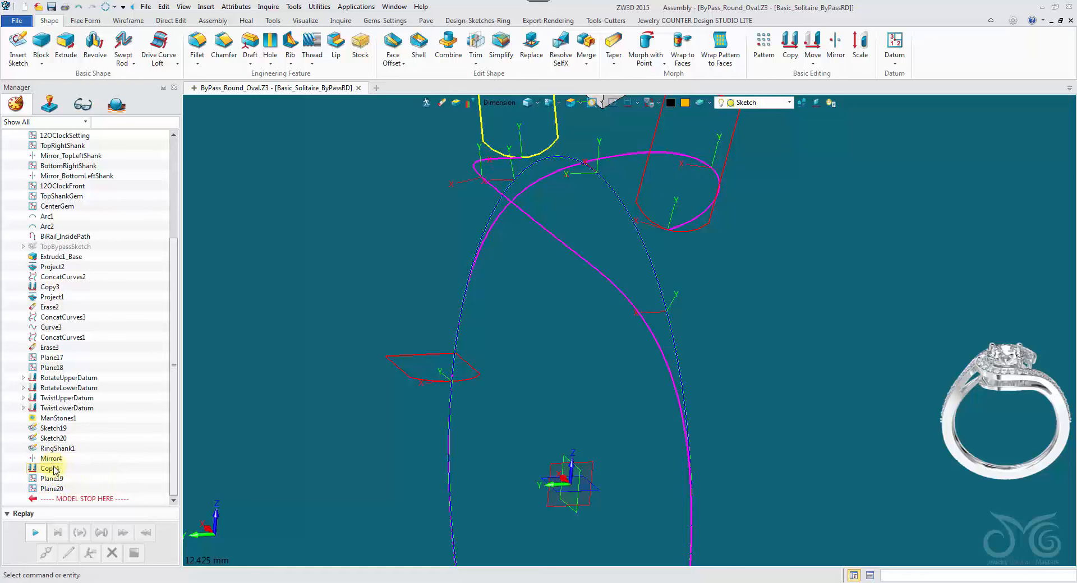
# Reorder Copy4 to follow Plane19 and Plane20 in the history, then redefine it to copy the profile onto those two datums as well
pyautogui.moveTo(87, 489); pyautogui.dragTo(84, 489)
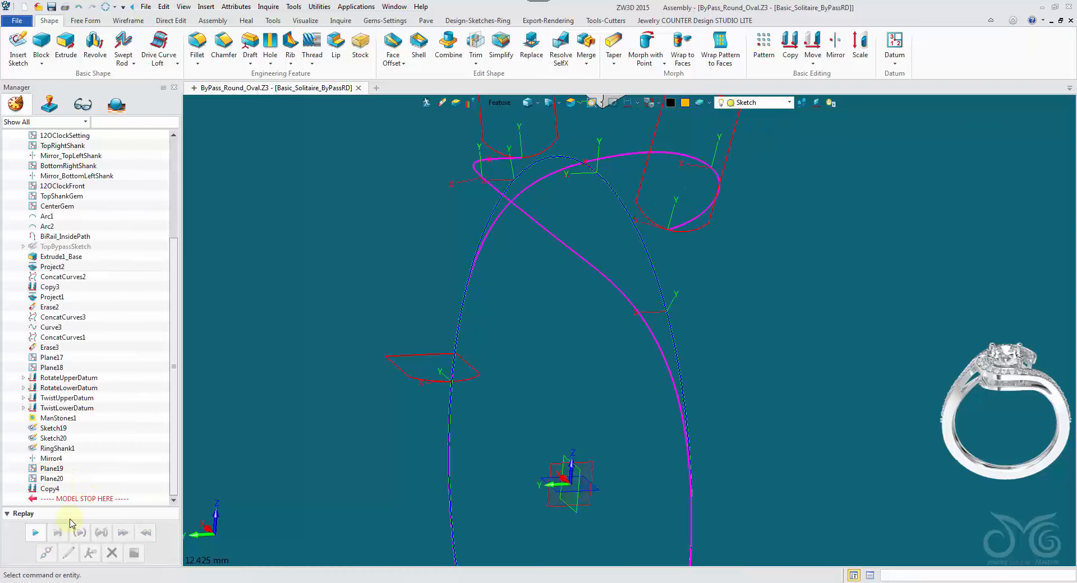
pyautogui.moveTo(75, 499); pyautogui.dragTo(75, 488)
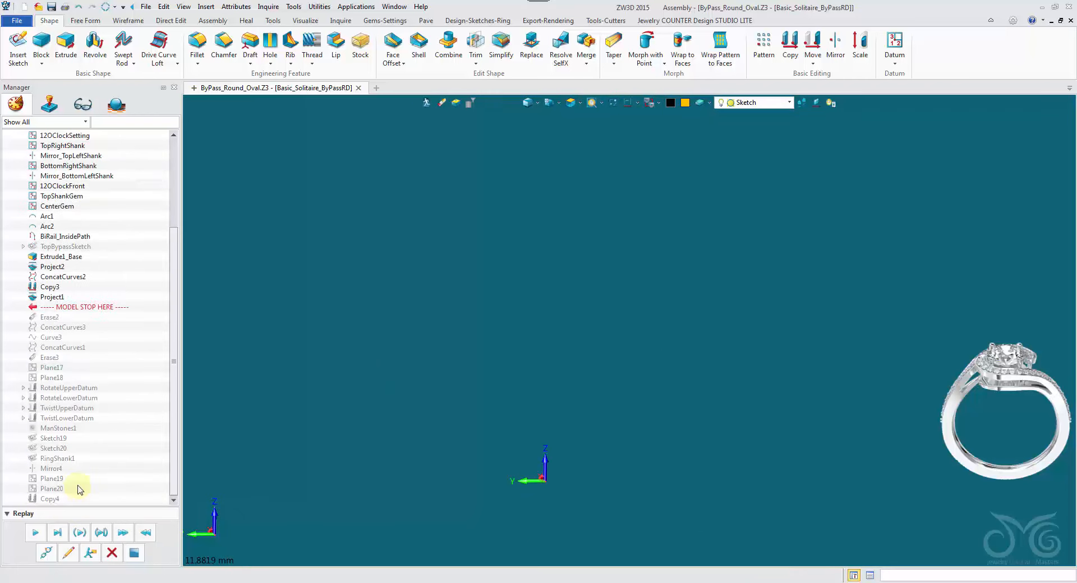
pyautogui.click(67, 561)
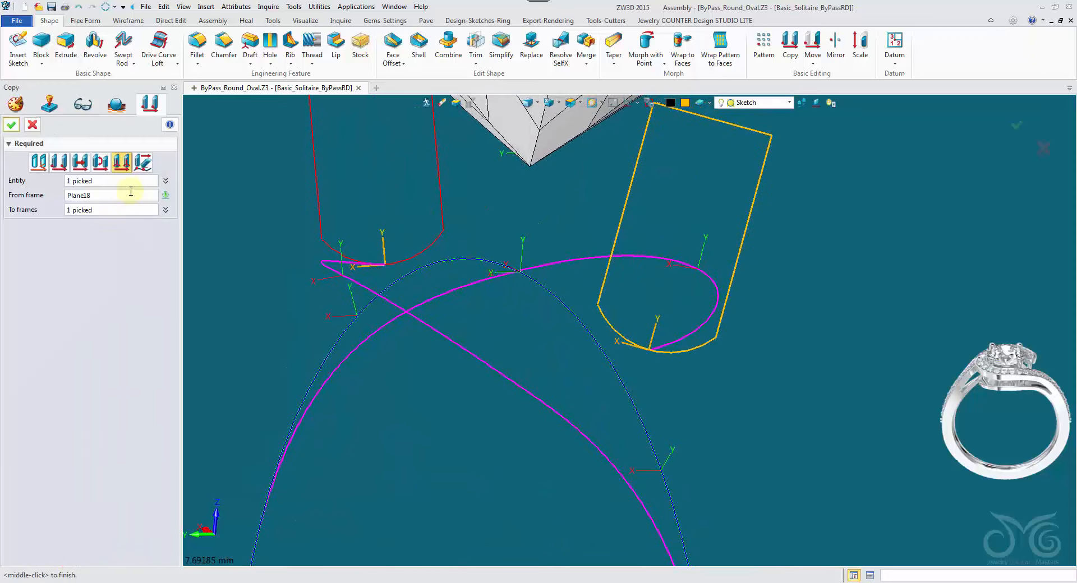
pyautogui.moveTo(295, 293); pyautogui.dragTo(416, 338, button='middle')
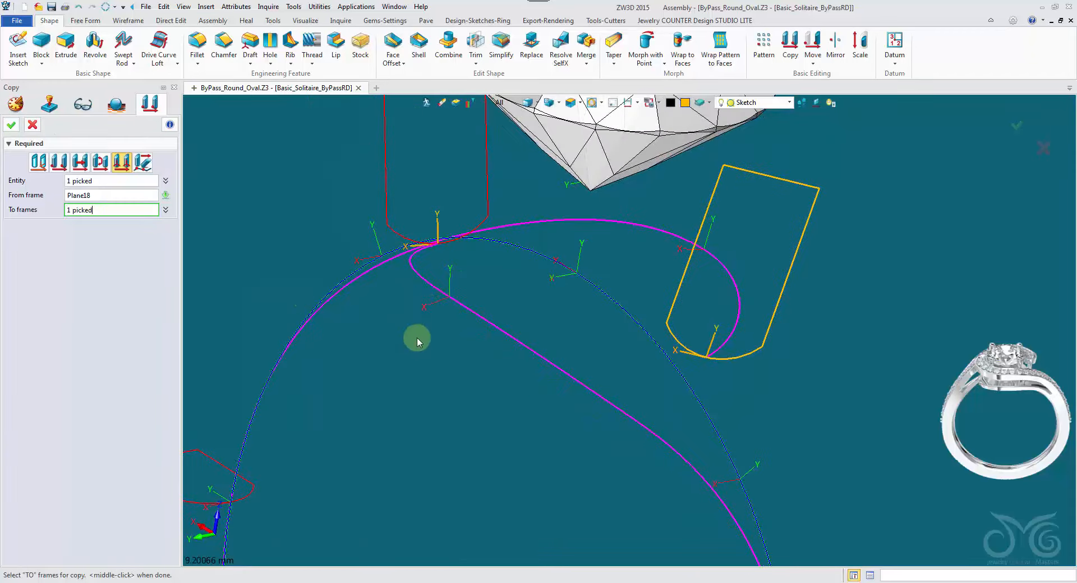
pyautogui.click(427, 308)
pyautogui.moveTo(749, 286); pyautogui.dragTo(615, 280, button='right')
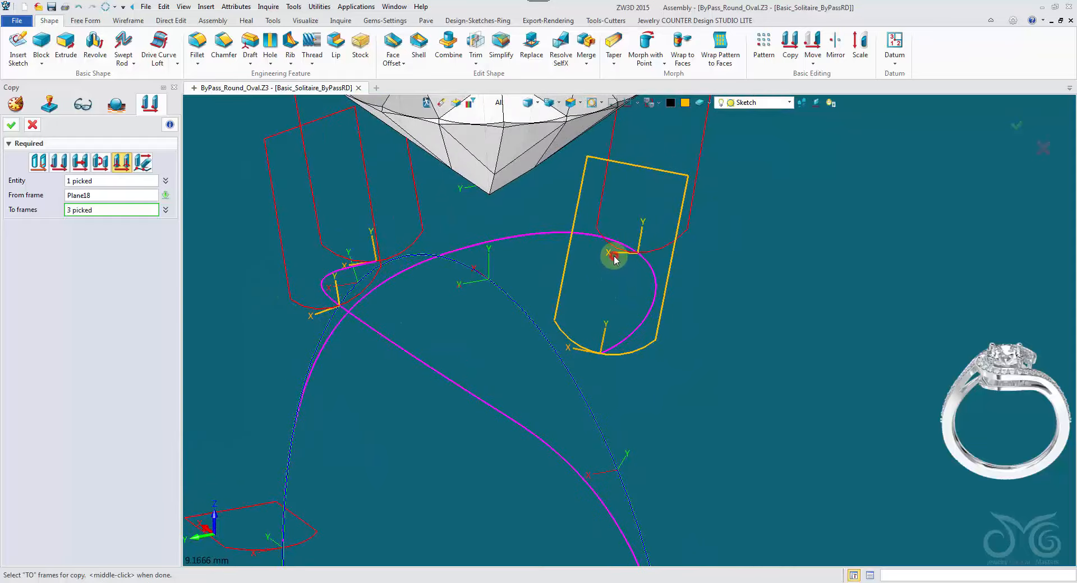
pyautogui.click(11, 125)
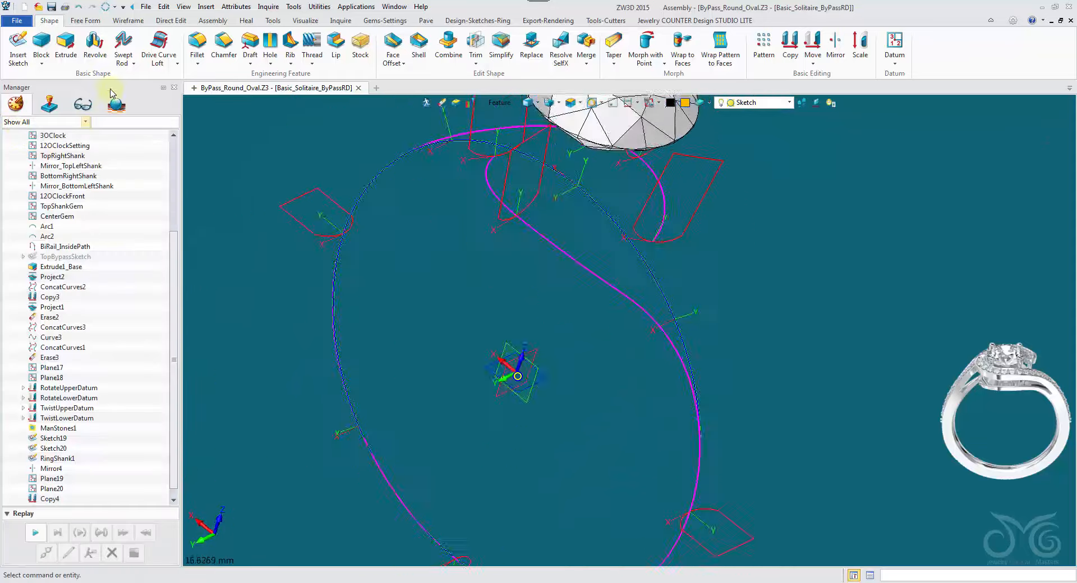
# Create a Drive Curve Loft with the bypass curve as drive curve and the seven shank profiles picked in order around the ring
pyautogui.click(159, 45)
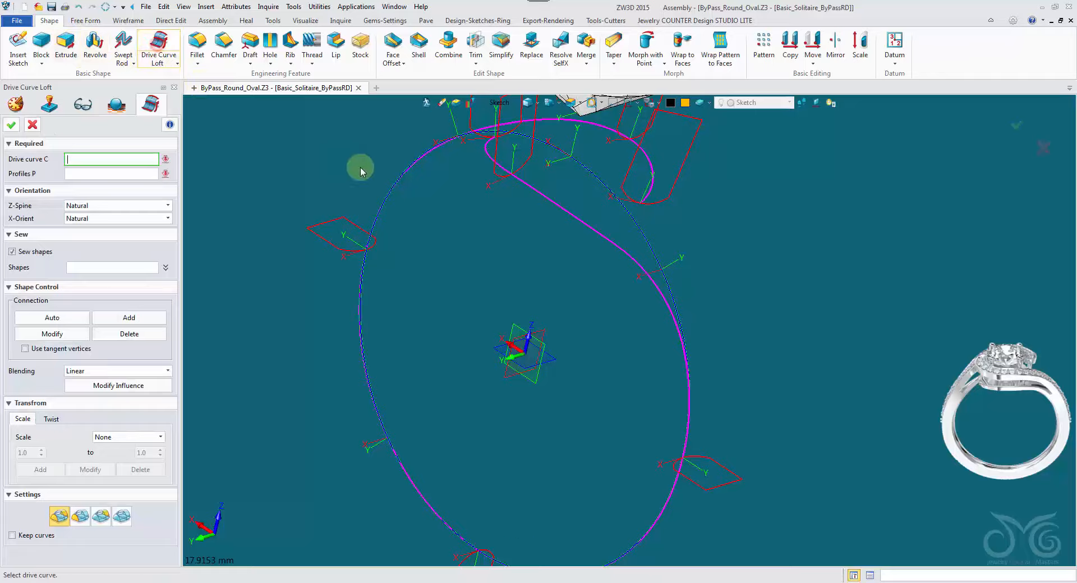
pyautogui.click(564, 211)
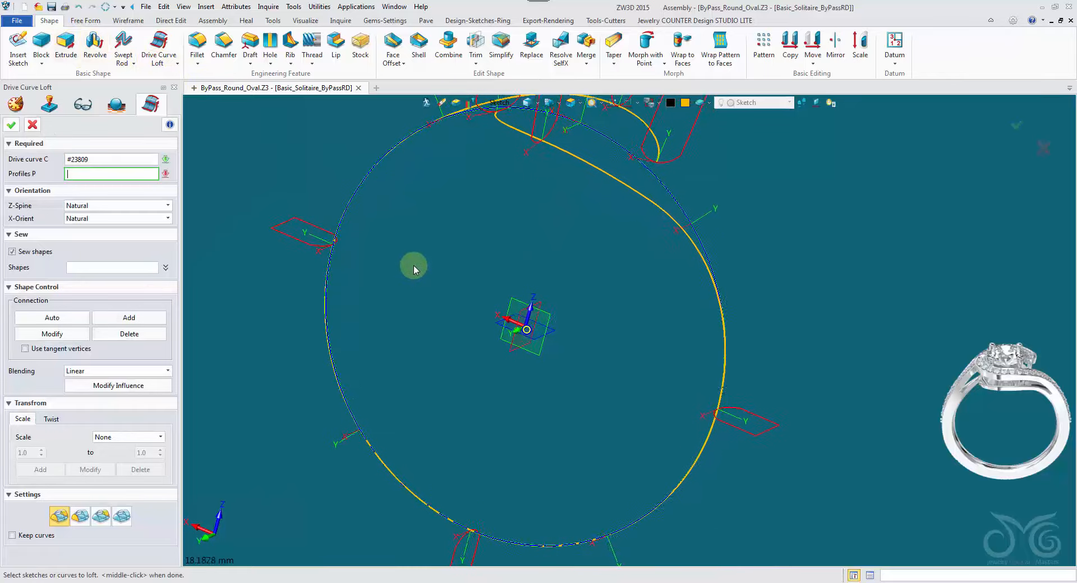
pyautogui.click(486, 175)
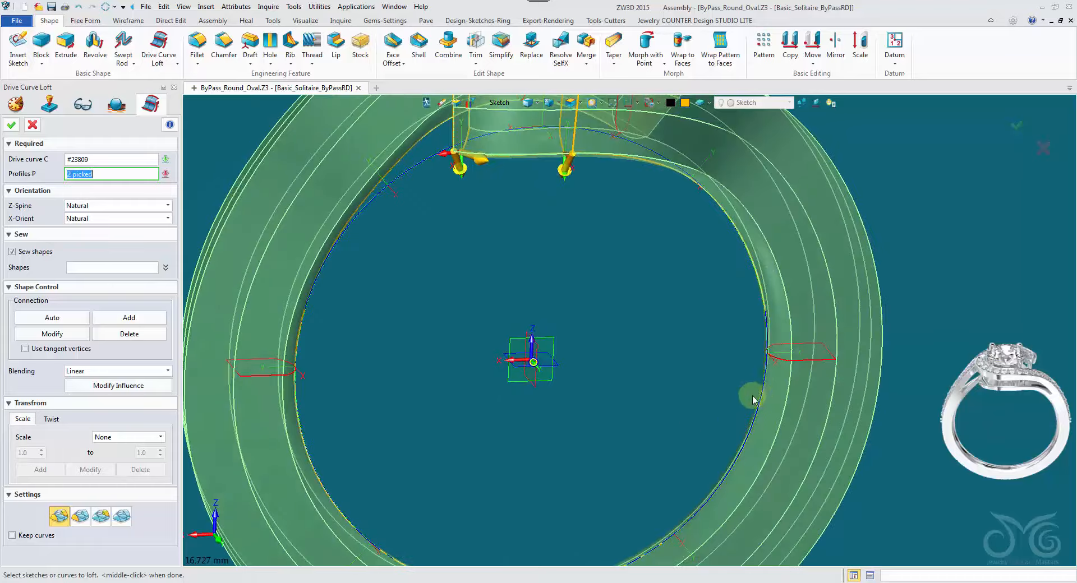
pyautogui.click(784, 364)
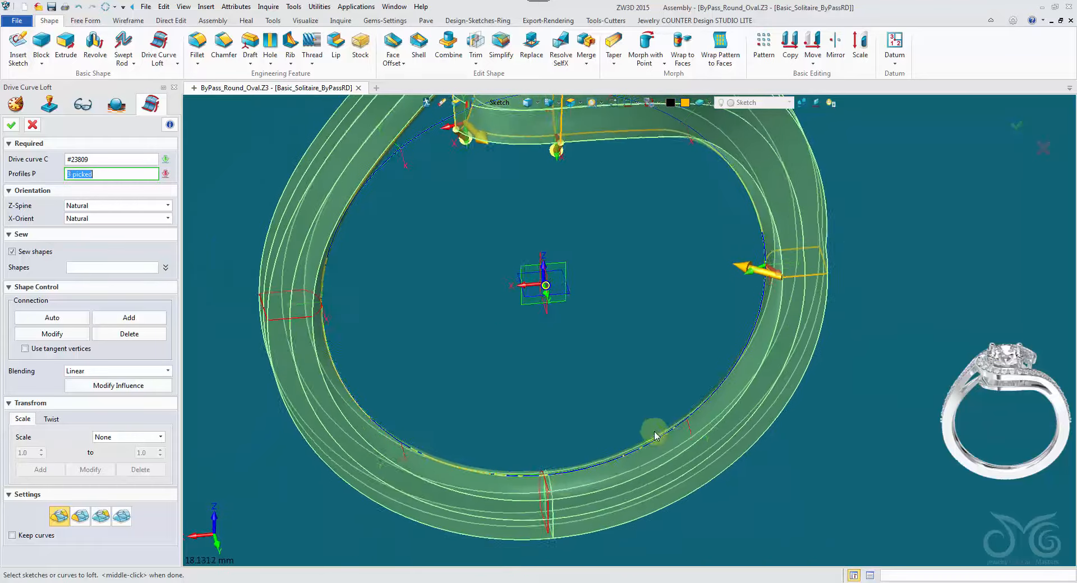
pyautogui.click(550, 481)
pyautogui.click(318, 308)
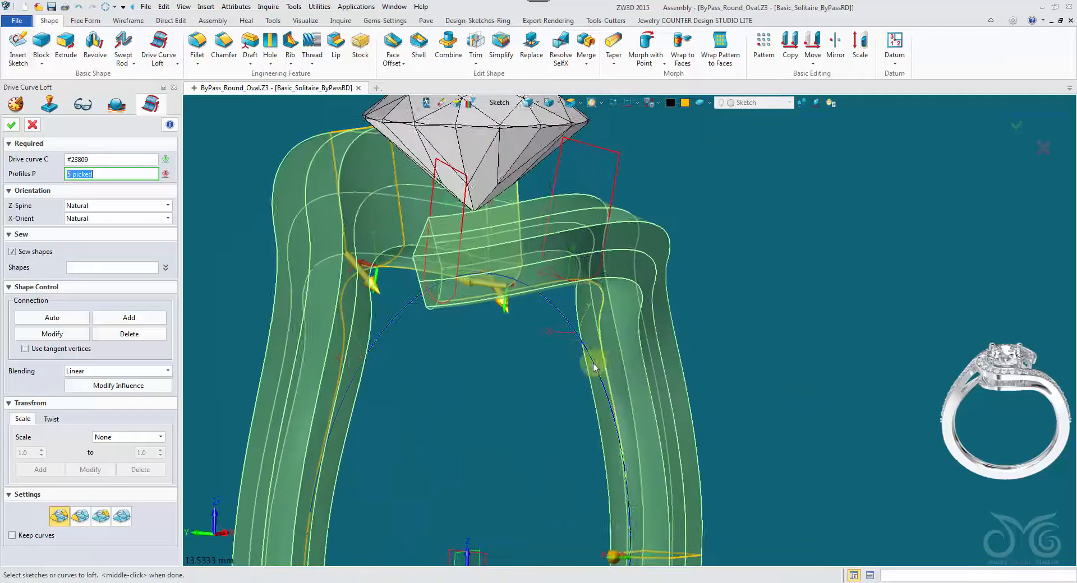
pyautogui.click(563, 297)
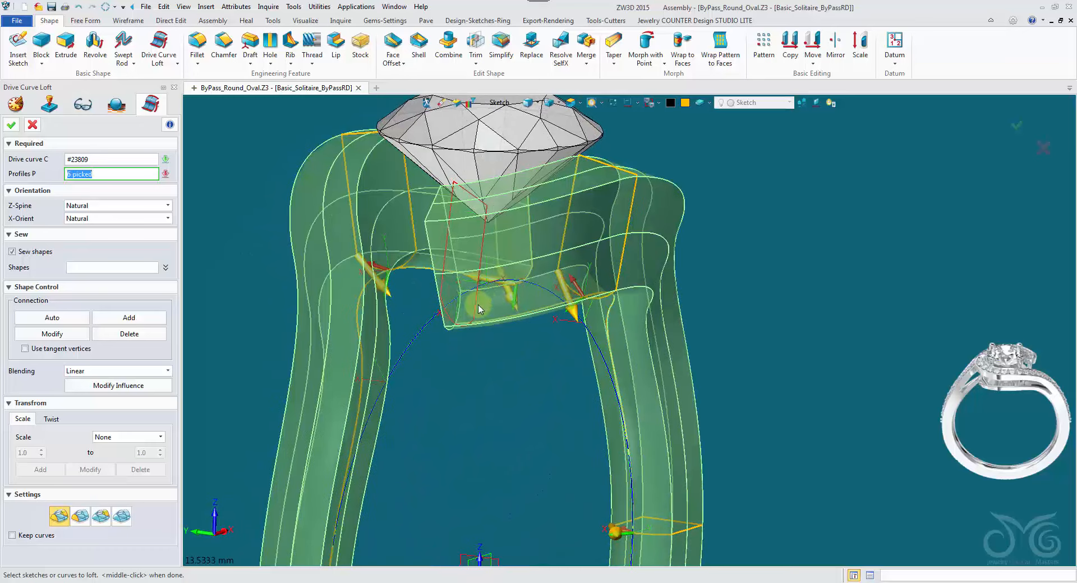
pyautogui.click(448, 310)
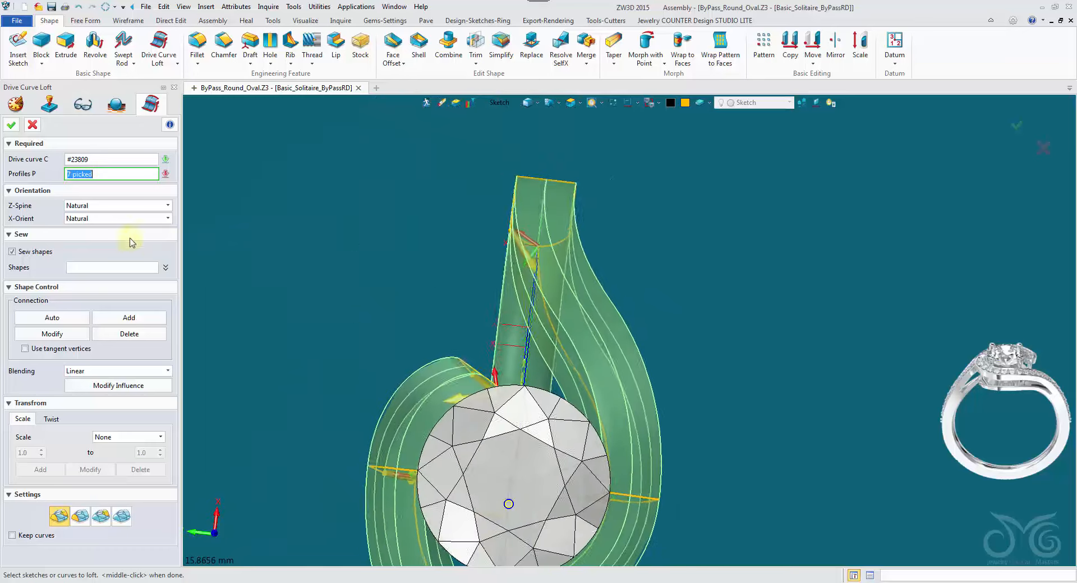
pyautogui.click(12, 125)
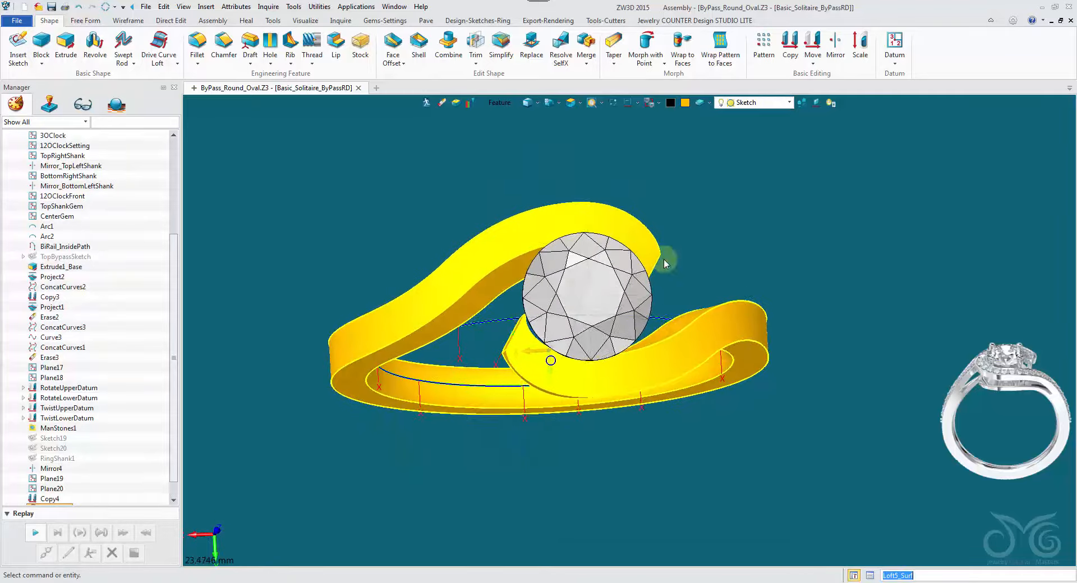
pyautogui.moveTo(496, 251); pyautogui.dragTo(543, 259, button='middle')
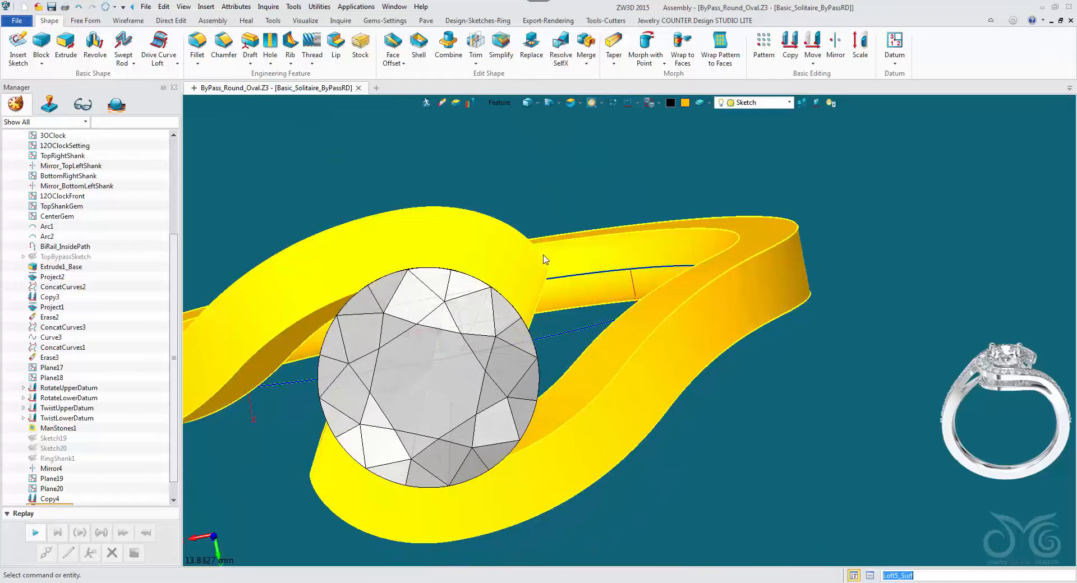
pyautogui.click(579, 331)
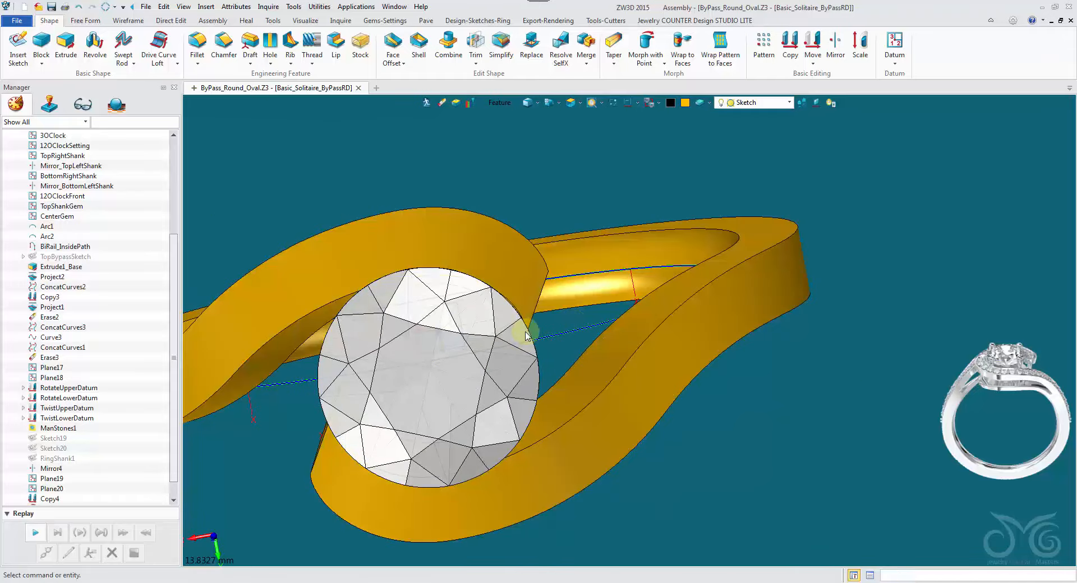
# Roll the history back to RotateUpperDatum and redefine the rotation angle of the datum at the upper end of the bypass curve
pyautogui.moveTo(564, 306); pyautogui.dragTo(314, 216, button='middle')
pyautogui.scroll(-1, 130, 445)
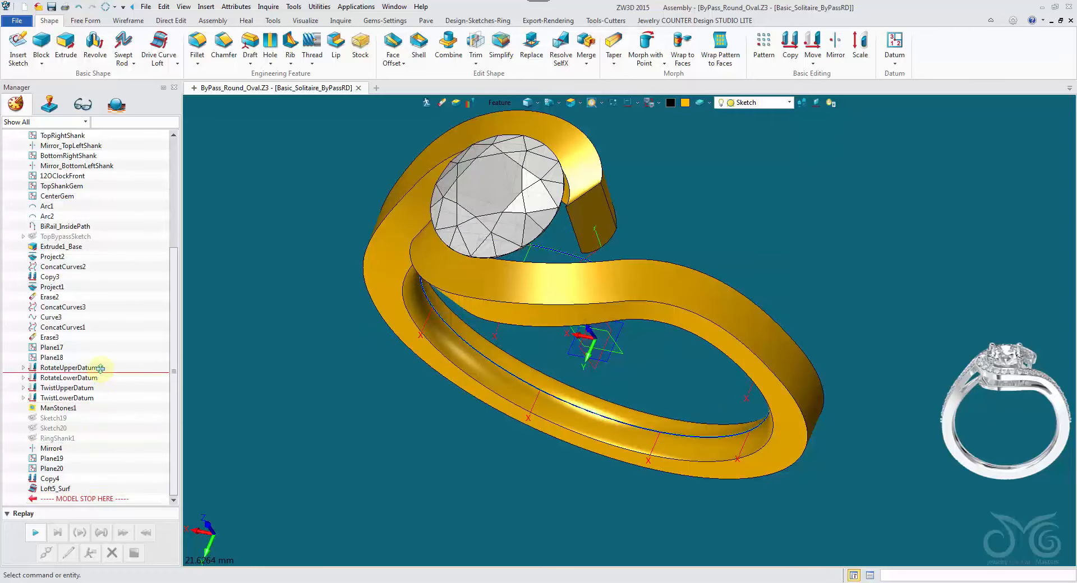
pyautogui.moveTo(100, 368); pyautogui.dragTo(99, 368)
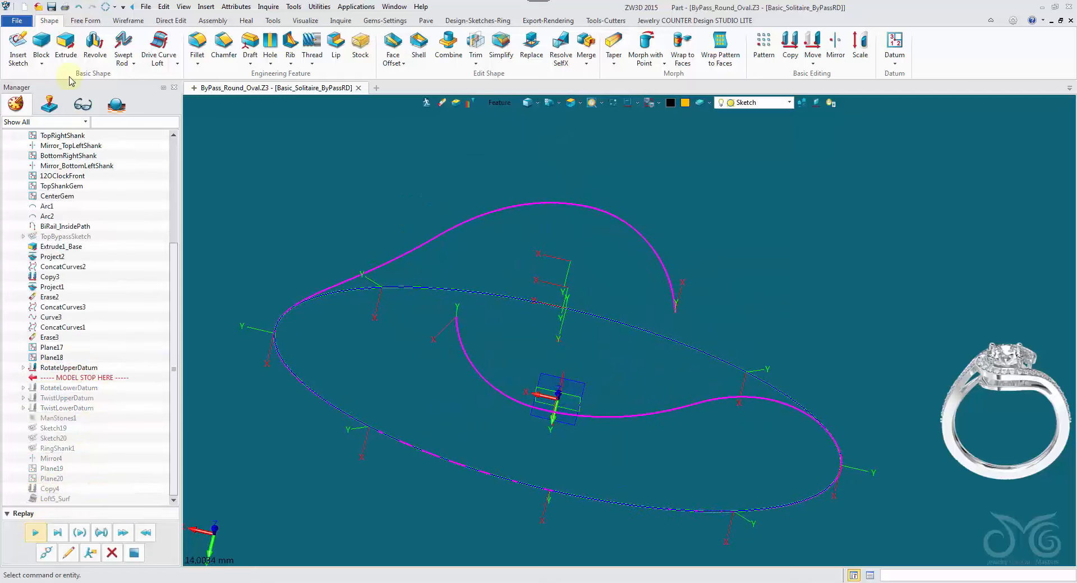
pyautogui.click(68, 553)
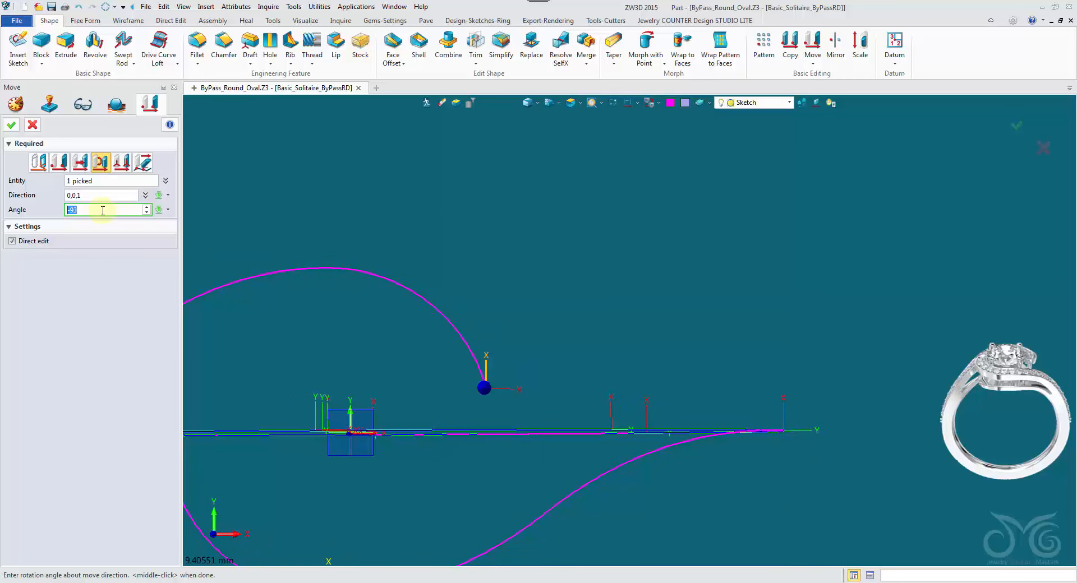
pyautogui.click(11, 124)
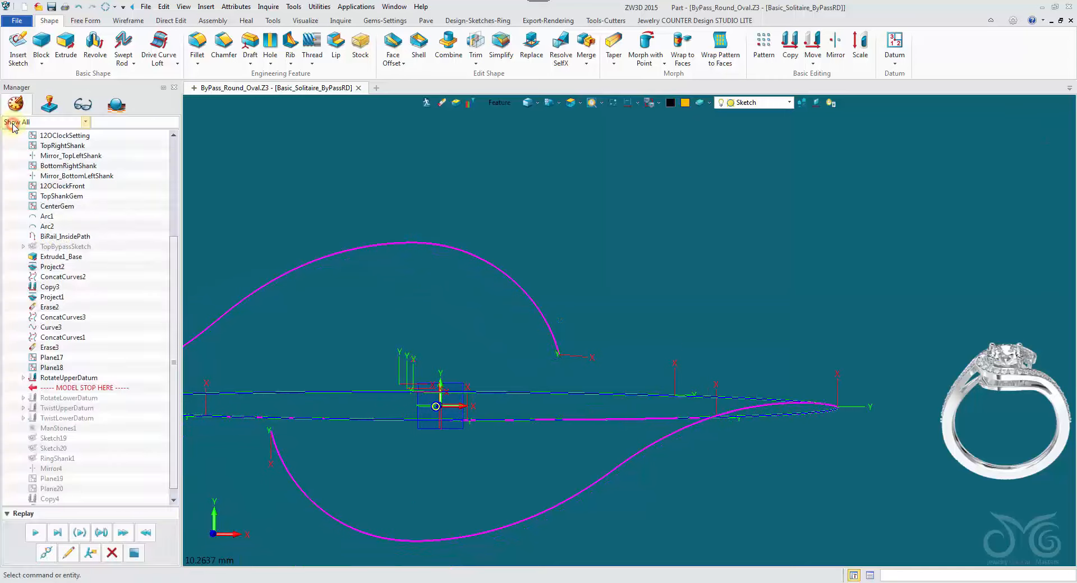
# Redefine RotateLowerDatum with a rotation angle of -95+180
pyautogui.click(68, 554)
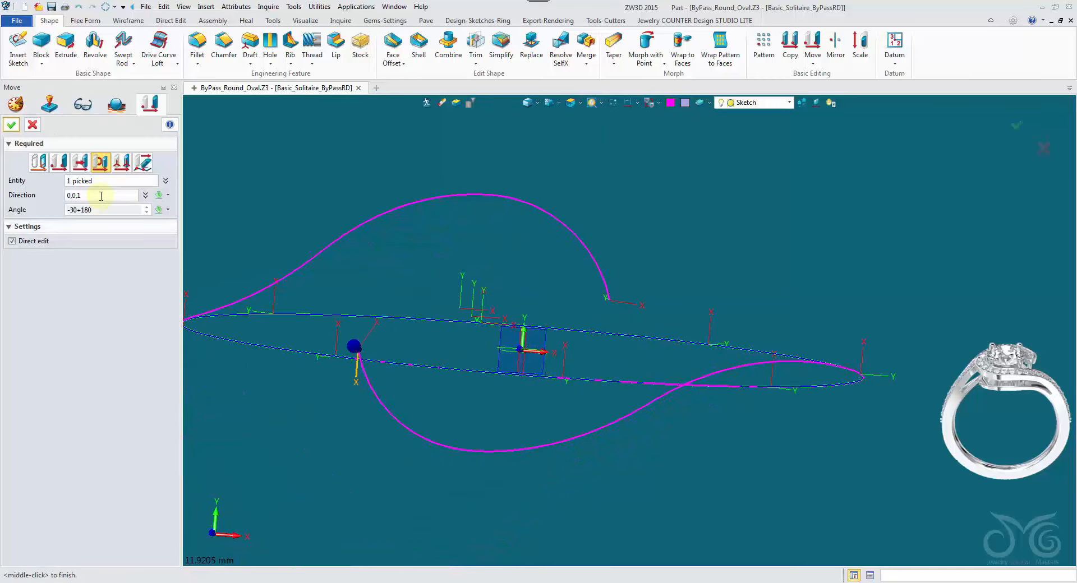
pyautogui.click(158, 210)
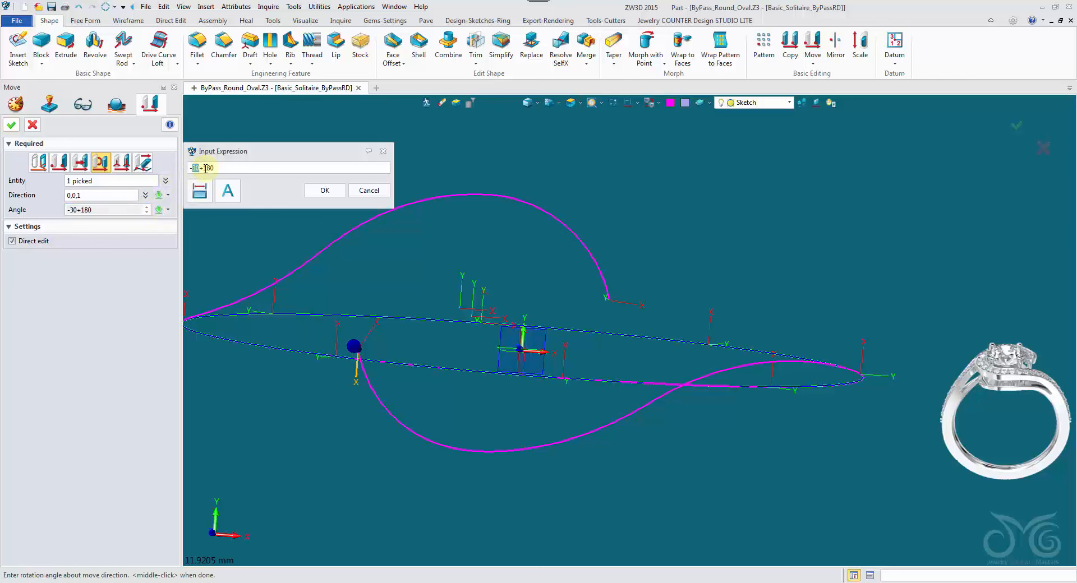
pyautogui.click(318, 192)
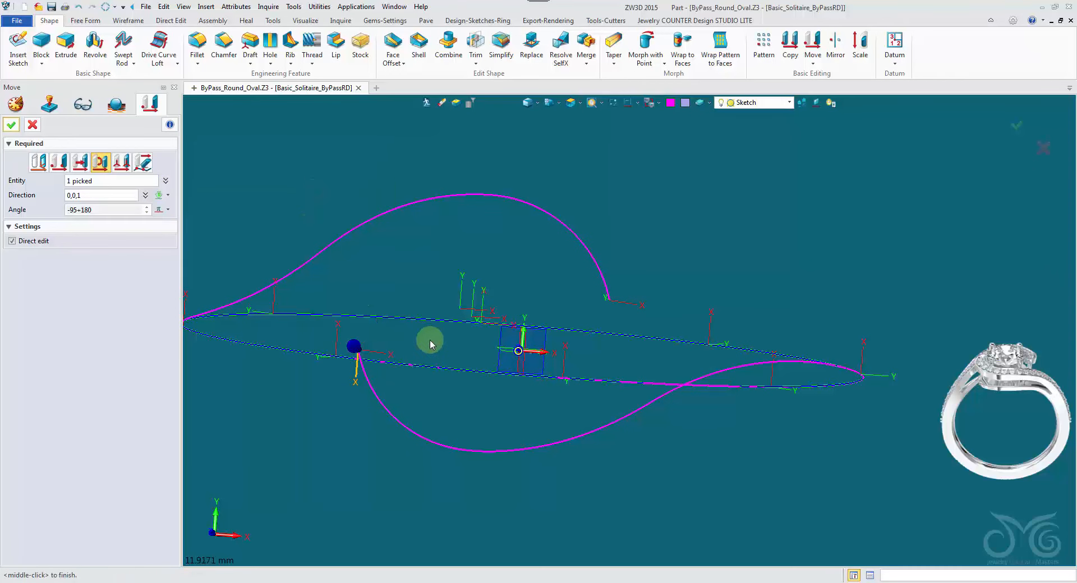
pyautogui.click(13, 125)
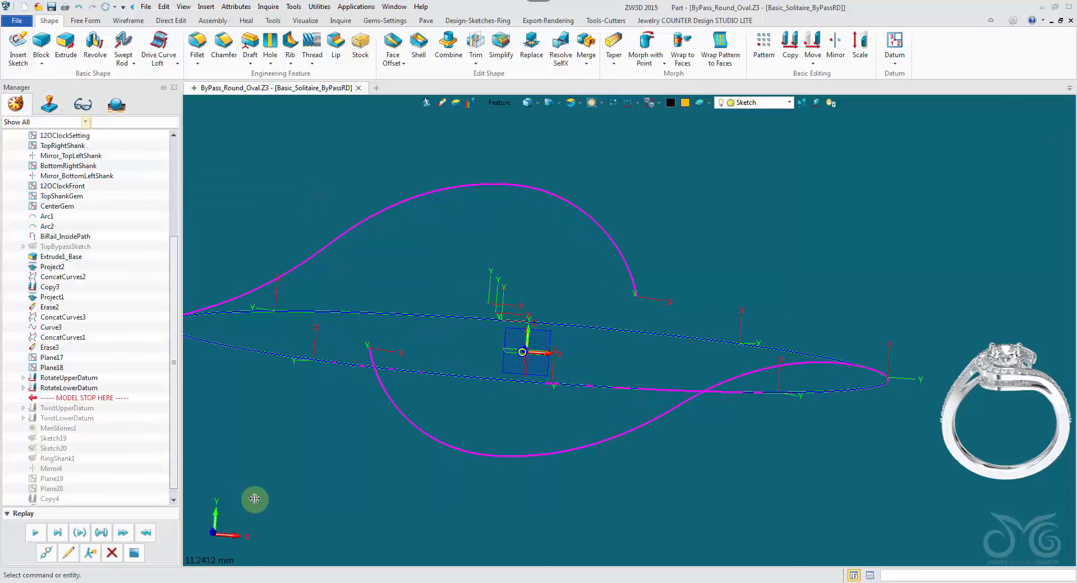
# Replay the history forward through Sketch19 and unblank all entities
pyautogui.click(37, 534)
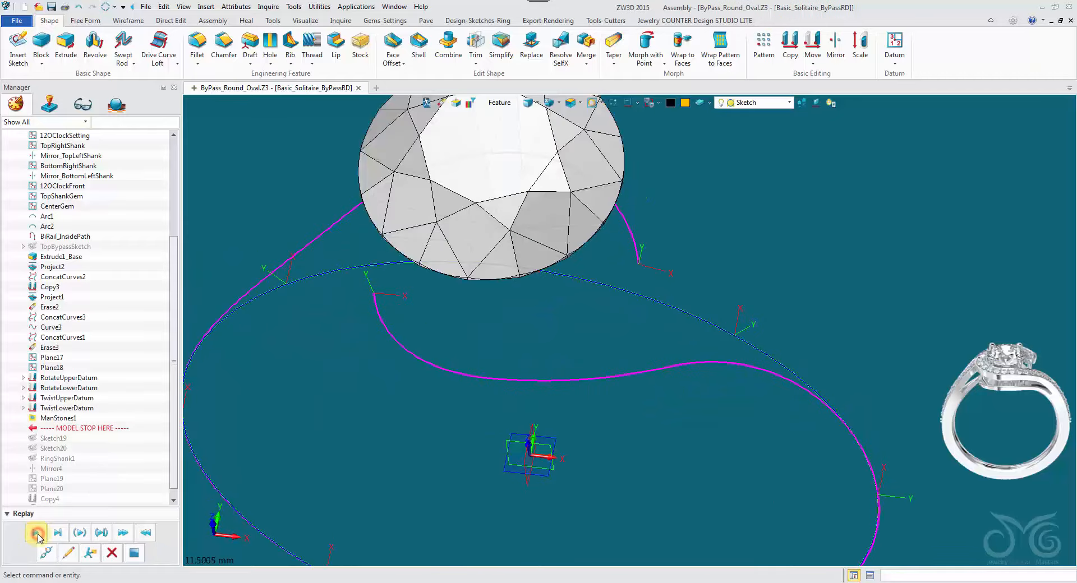
pyautogui.click(36, 534)
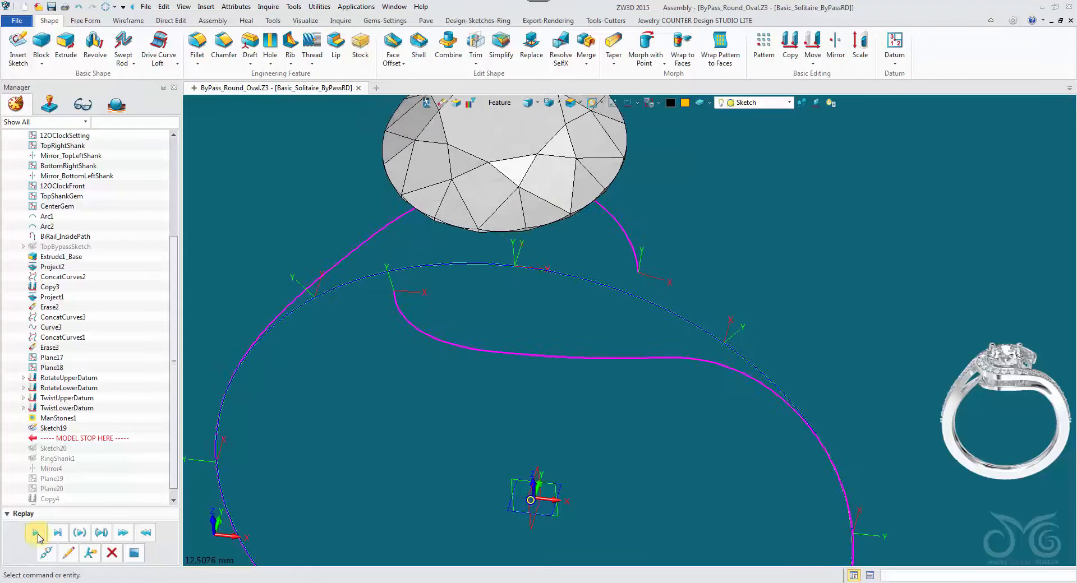
pyautogui.rightClick(698, 206)
pyautogui.moveTo(743, 247)
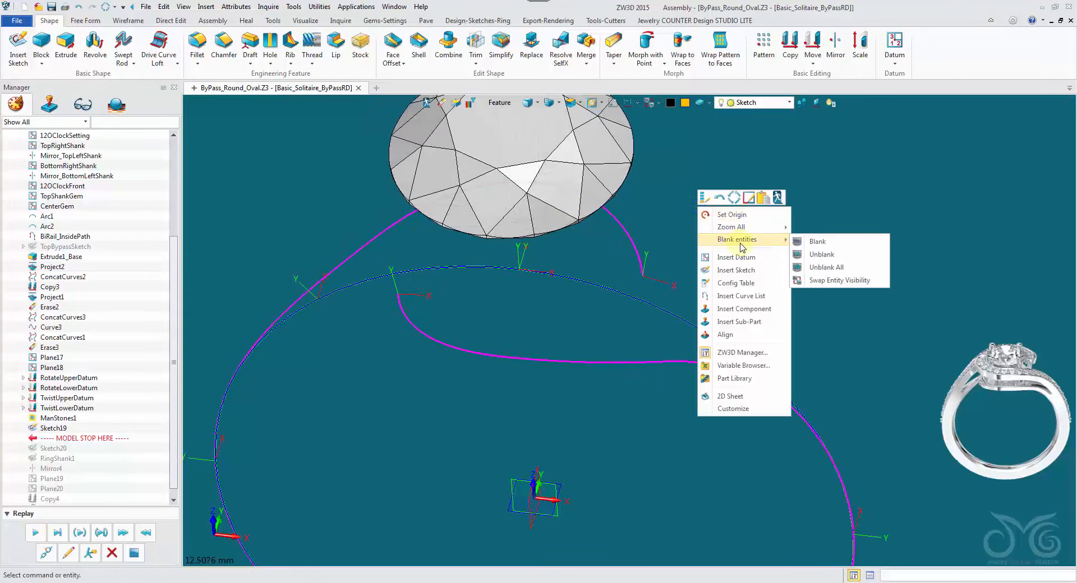
pyautogui.click(837, 268)
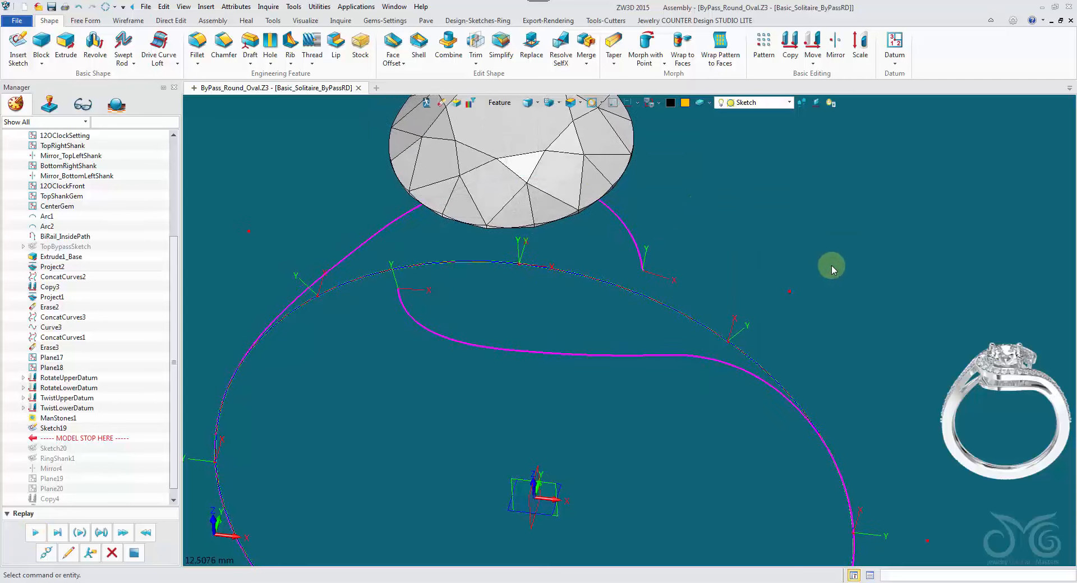
# Replay the history forward through RingShank1
pyautogui.moveTo(832, 269); pyautogui.dragTo(813, 255, button='right')
pyautogui.scroll(-2, 814, 255)
pyautogui.scroll(-1, 813, 255)
pyautogui.moveTo(814, 255); pyautogui.dragTo(786, 169, button='middle')
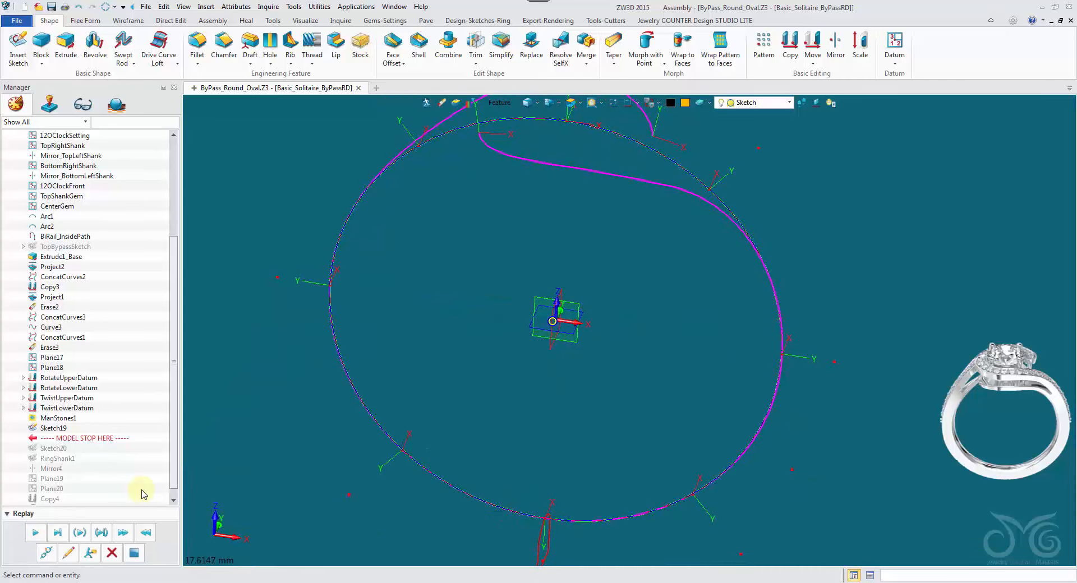
pyautogui.click(35, 533)
# Relocate the RingShank1 sketch on Plane18, using the centroid defined by the plane
pyautogui.moveTo(395, 276); pyautogui.dragTo(395, 389, button='middle')
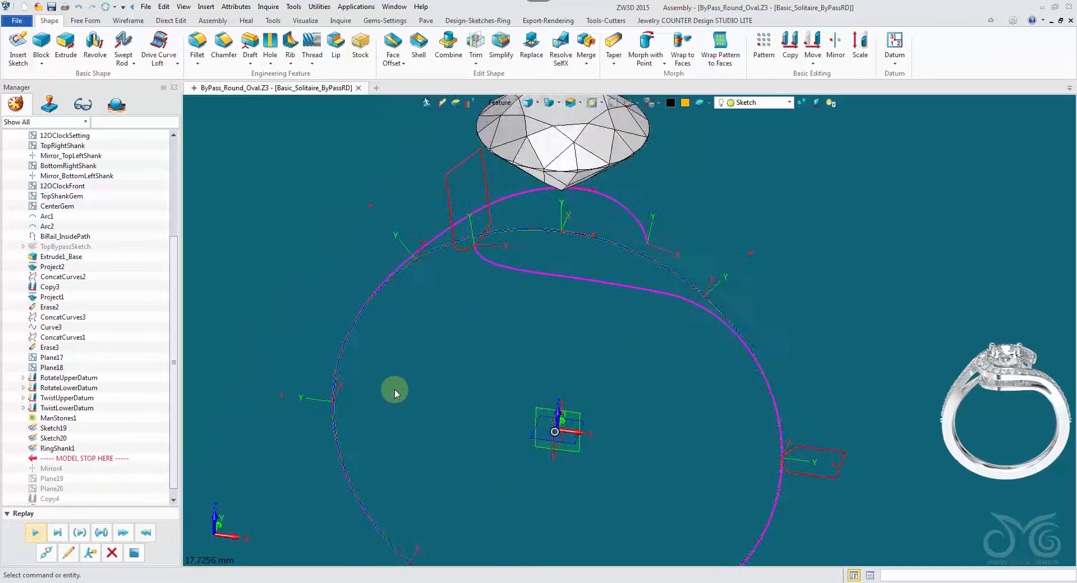
pyautogui.scroll(3, 480, 307)
pyautogui.moveTo(480, 306); pyautogui.dragTo(29, 451, button='right')
pyautogui.rightClick(42, 450)
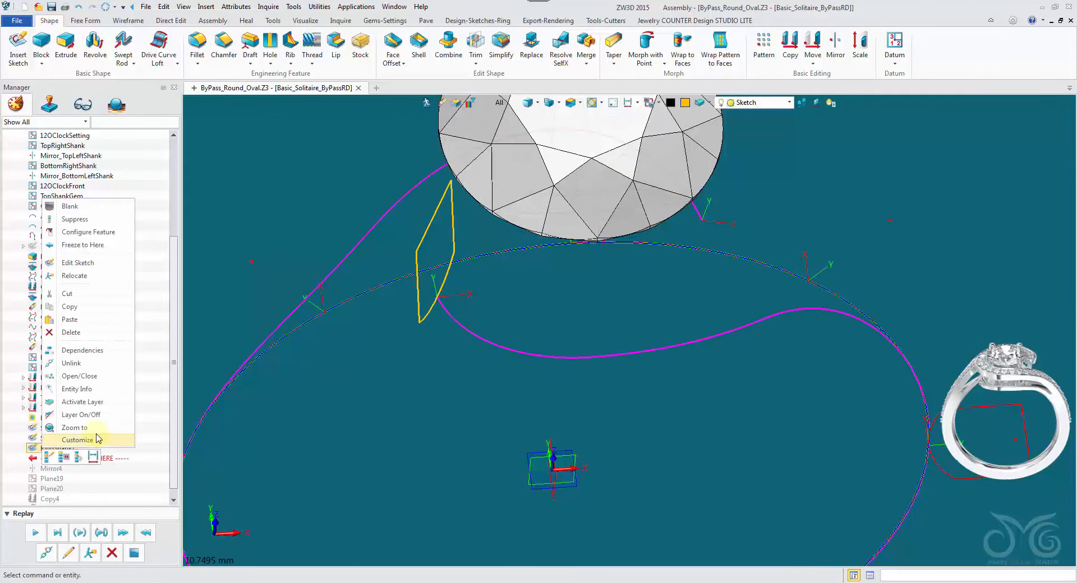
pyautogui.click(120, 277)
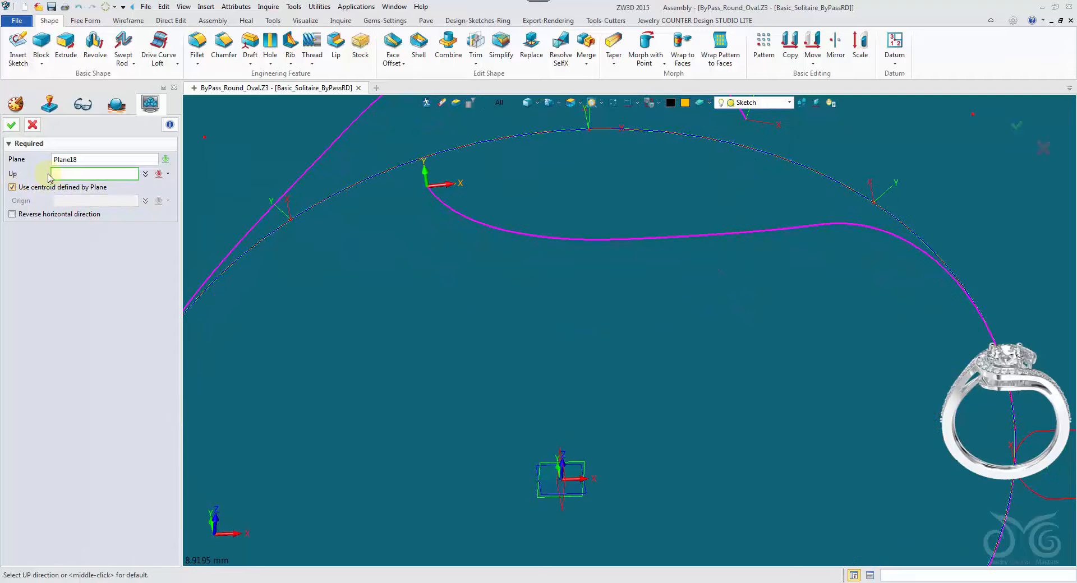
pyautogui.click(13, 125)
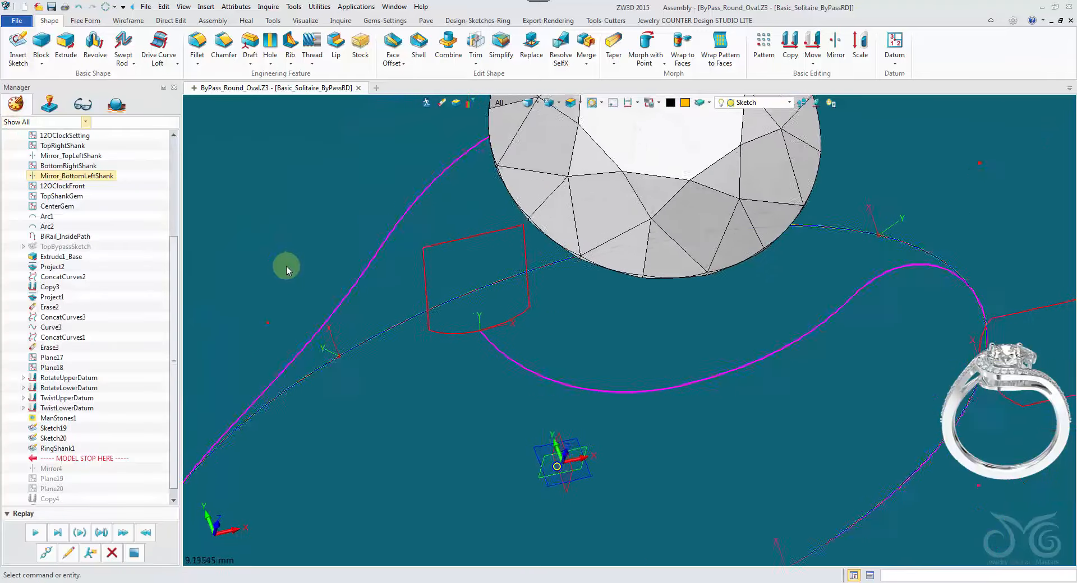
# Replay the history forward through Loft5_Surf
pyautogui.moveTo(208, 263); pyautogui.dragTo(417, 381, button='middle')
pyautogui.scroll(-1, 156, 411)
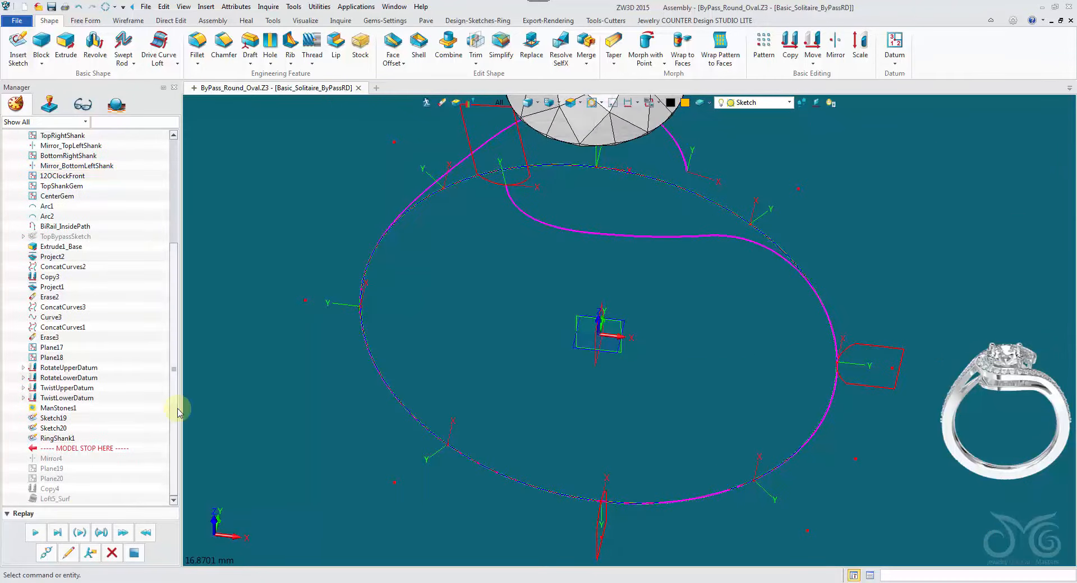
pyautogui.click(36, 532)
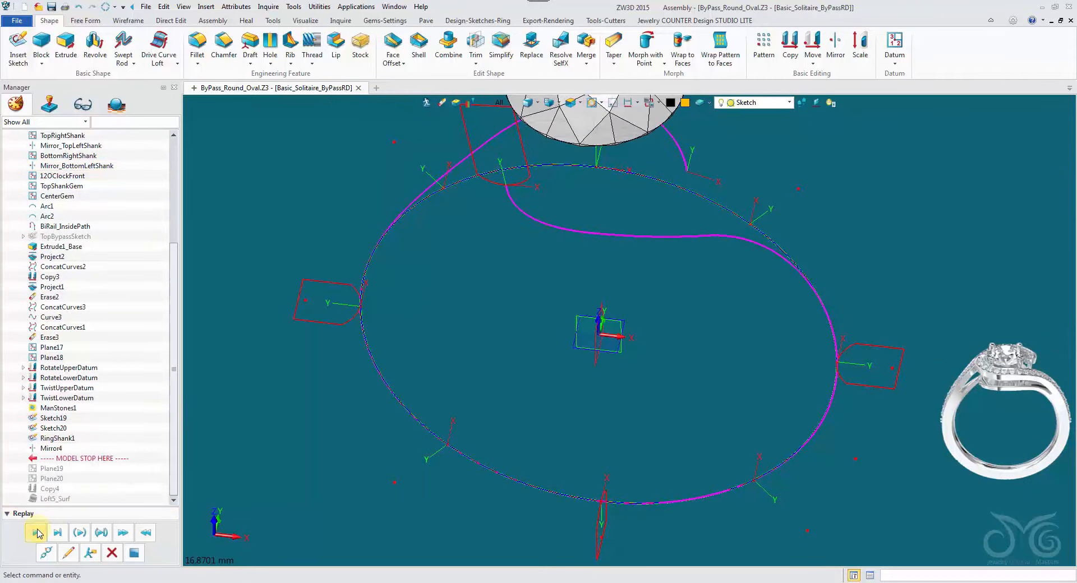
pyautogui.click(37, 533)
pyautogui.click(37, 533)
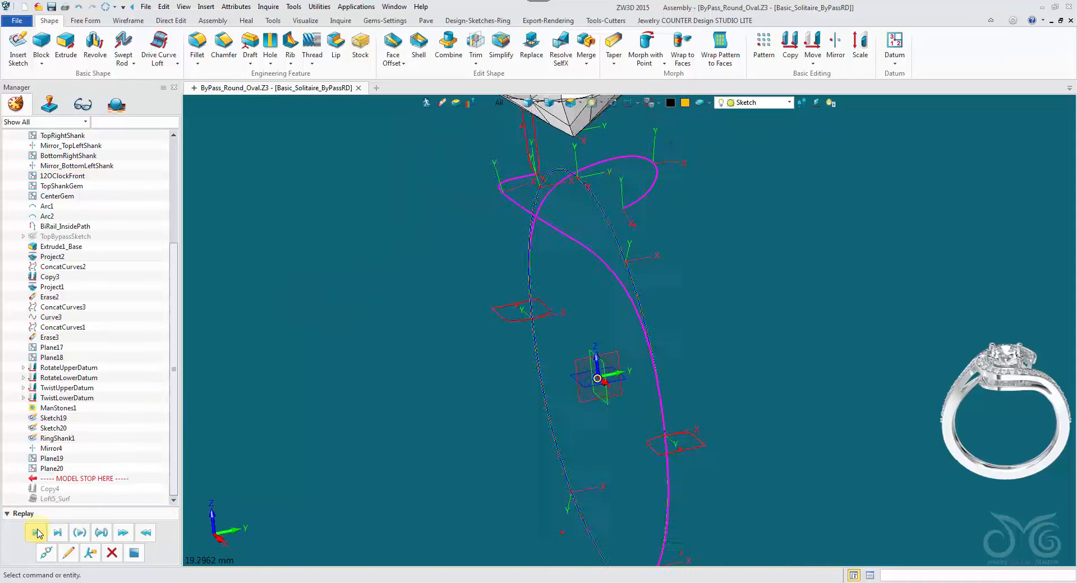
pyautogui.click(37, 533)
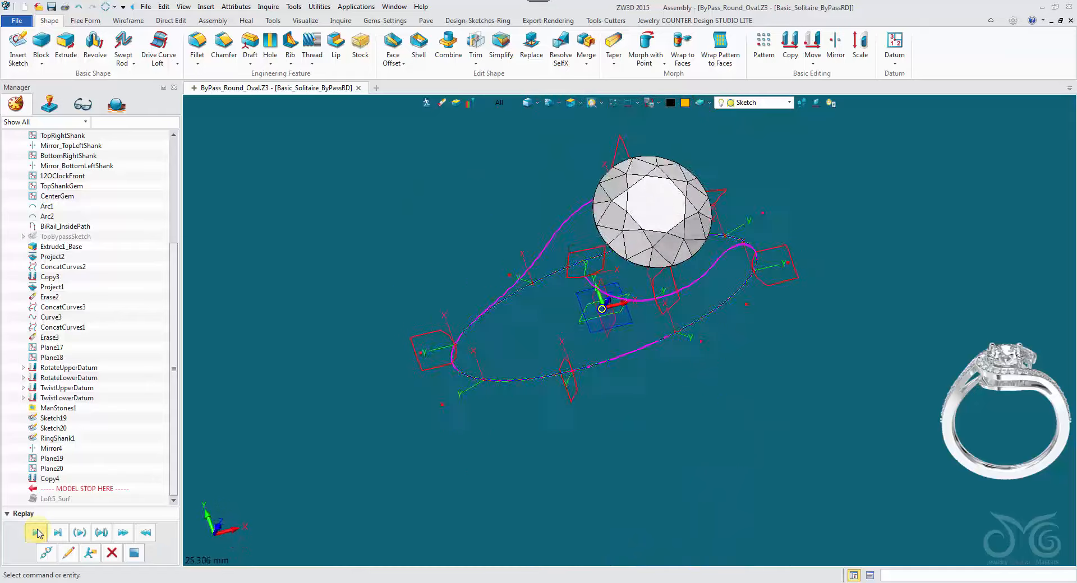
pyautogui.click(37, 533)
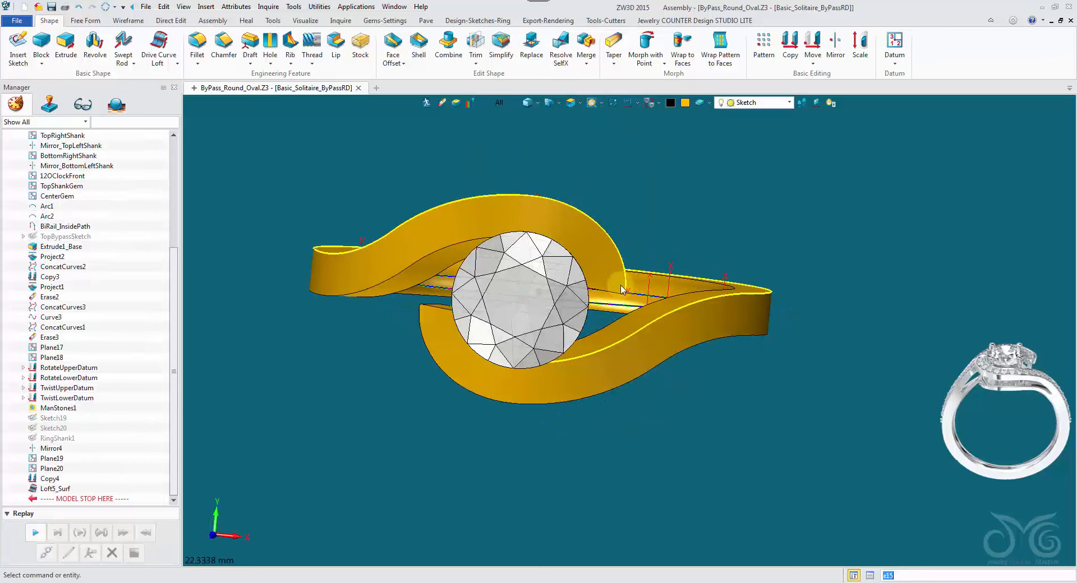
# Open TopBypassSketch for editing and hide the surrounding ring geometry so only the sketch is displayed
pyautogui.moveTo(607, 232); pyautogui.dragTo(621, 293, button='right')
pyautogui.hotkey('ctrl', 'Up')
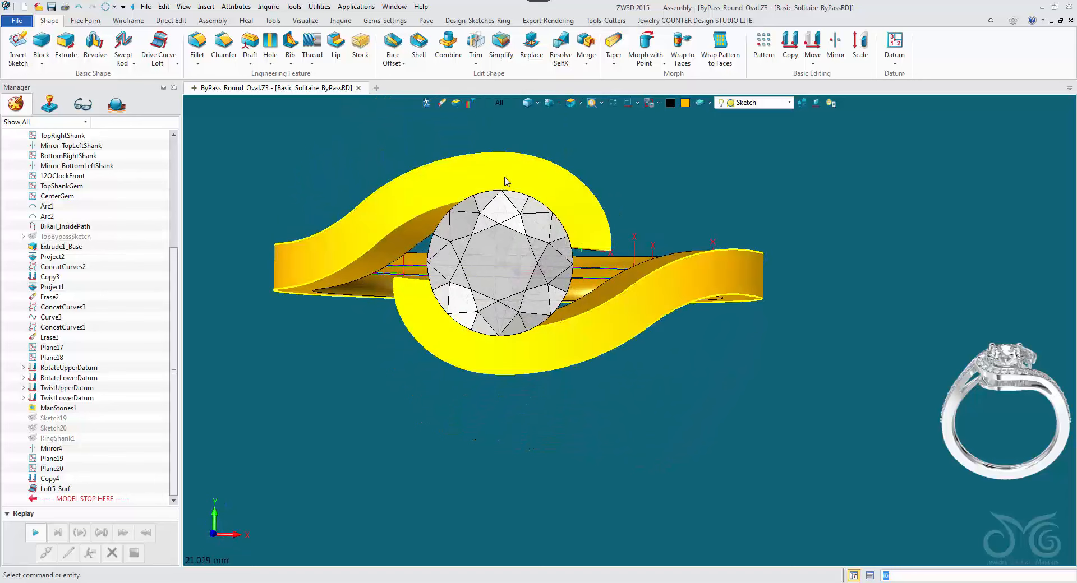
pyautogui.moveTo(695, 264); pyautogui.dragTo(390, 249, button='right')
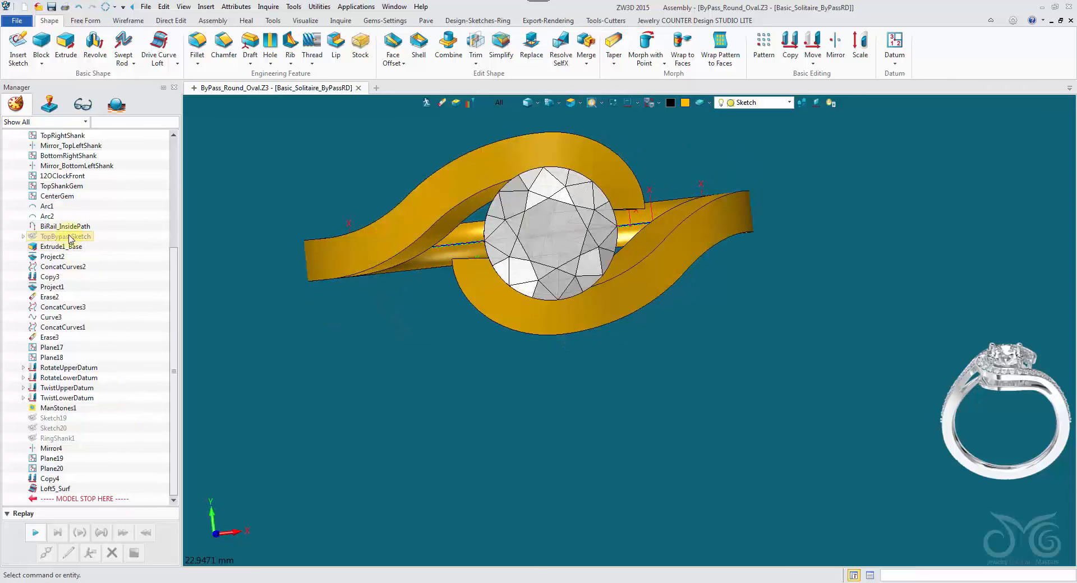
pyautogui.rightClick(70, 238)
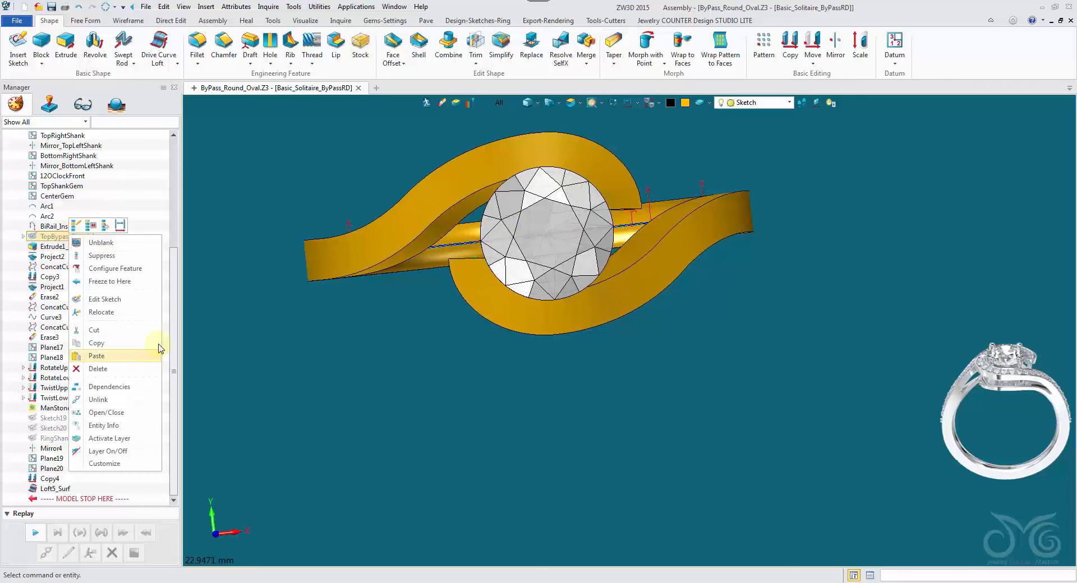
pyautogui.click(150, 301)
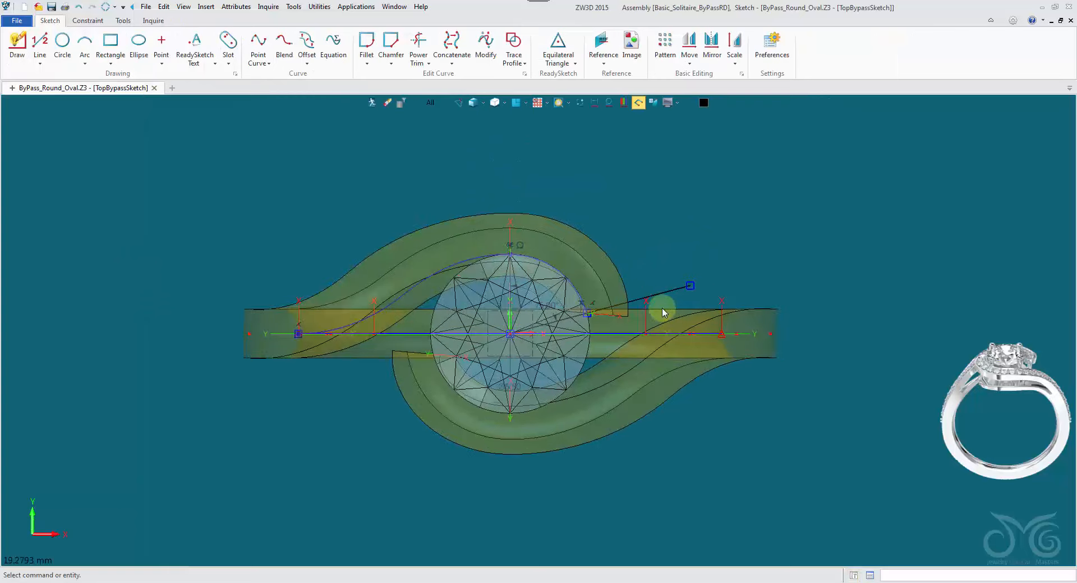
pyautogui.click(580, 103)
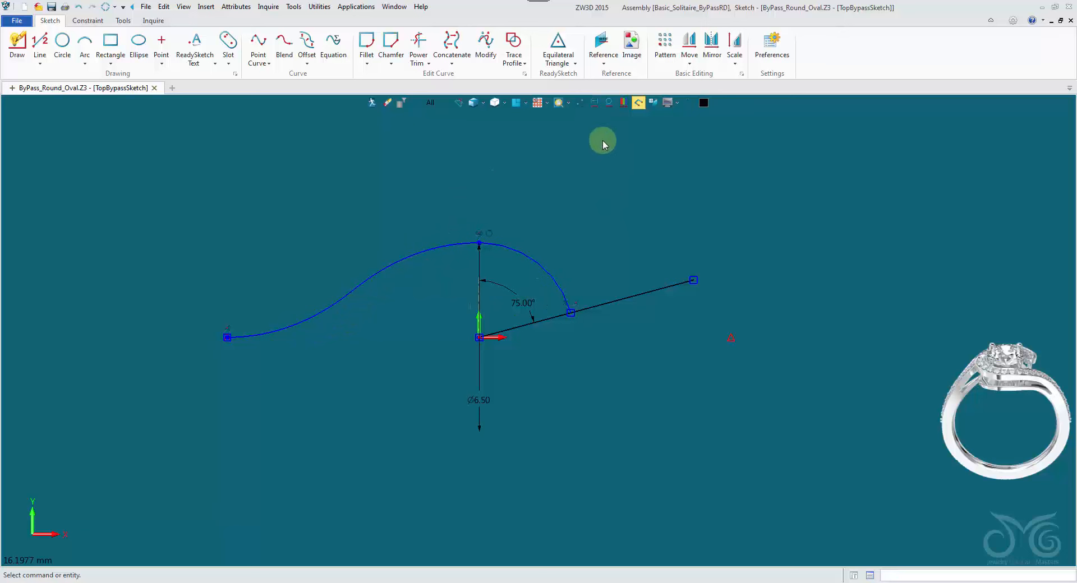
pyautogui.click(580, 104)
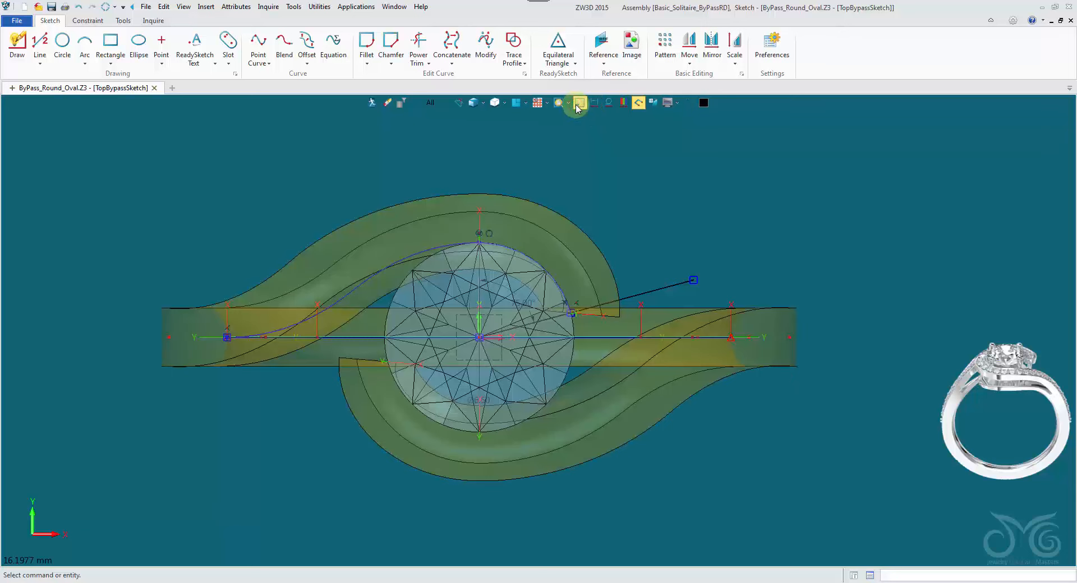
pyautogui.click(578, 104)
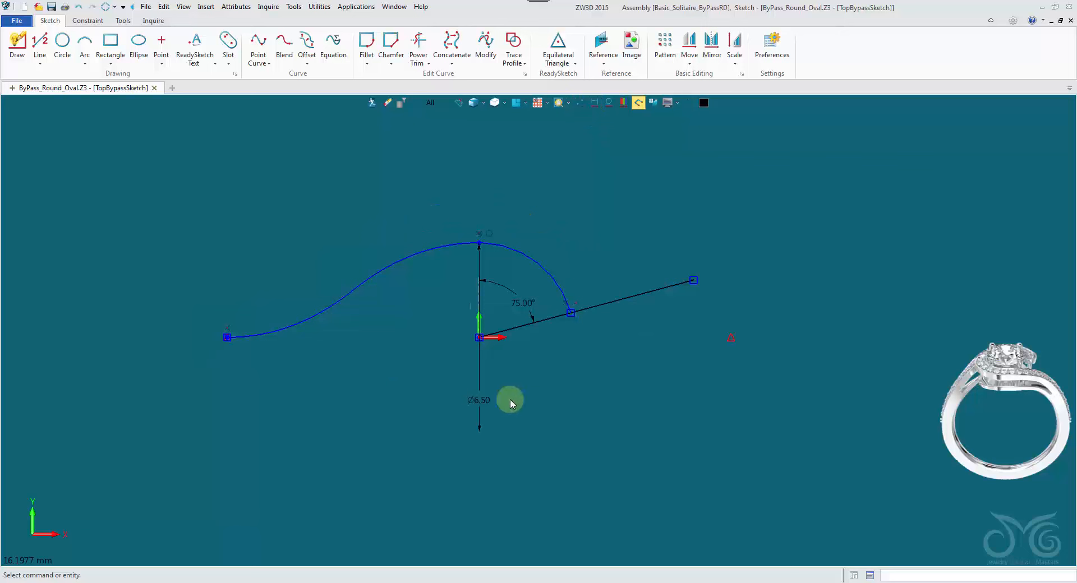
# Set the bypass arc's diameter dimension to 7.25 mm, comparing trial values against the displayed ring and gem
pyautogui.doubleClick(480, 370)
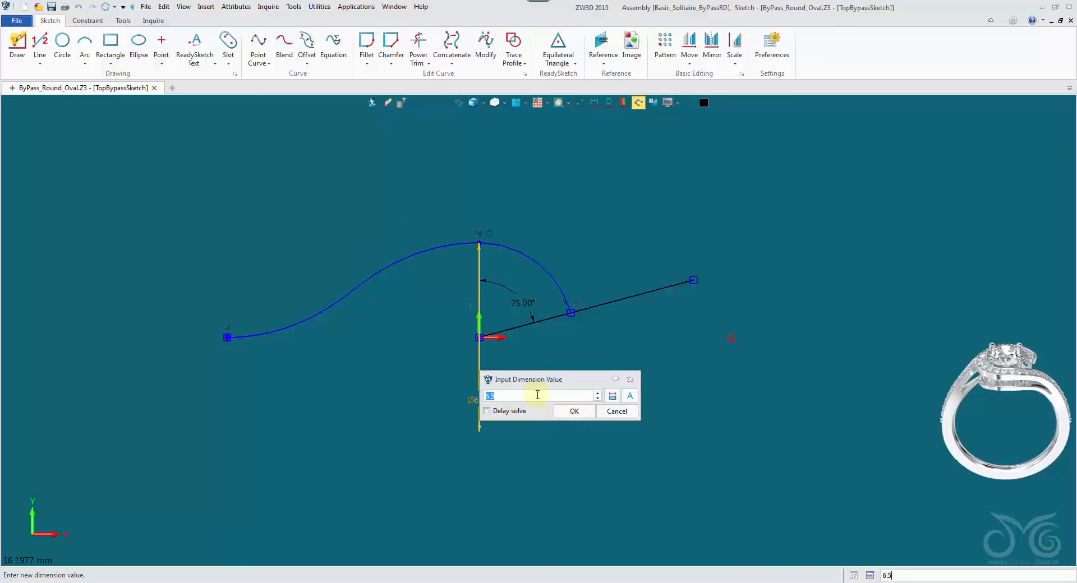
pyautogui.scroll(2, 538, 395)
pyautogui.scroll(-1, 538, 395)
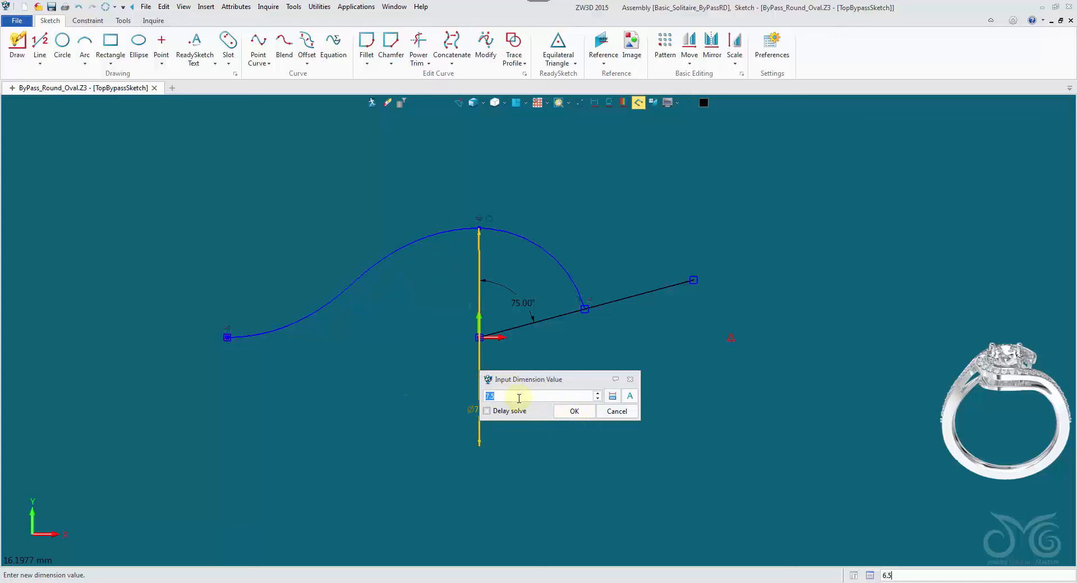
pyautogui.scroll(-1, 519, 398)
pyautogui.click(581, 103)
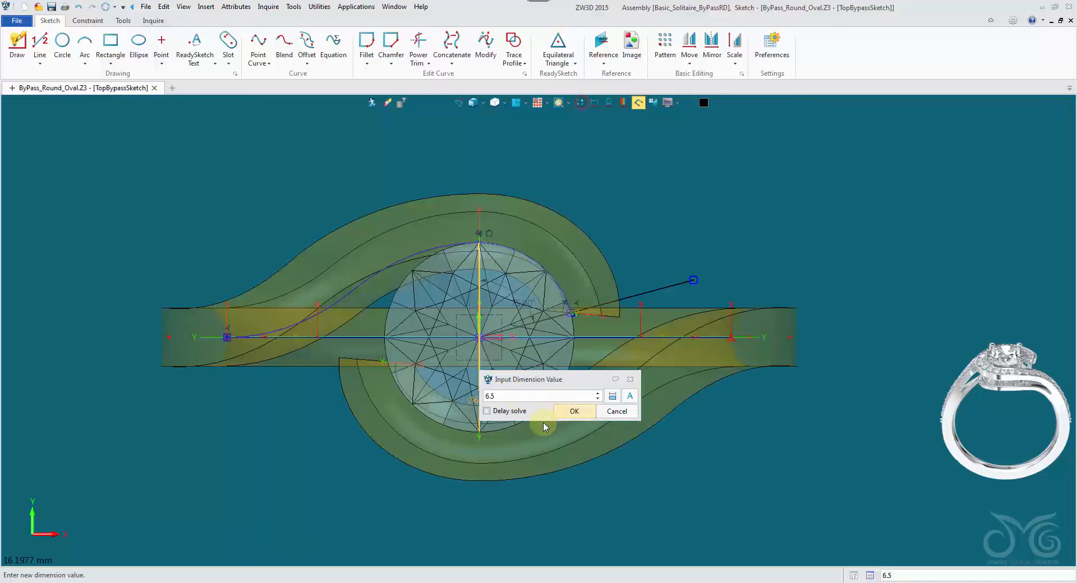
pyautogui.scroll(1, 529, 396)
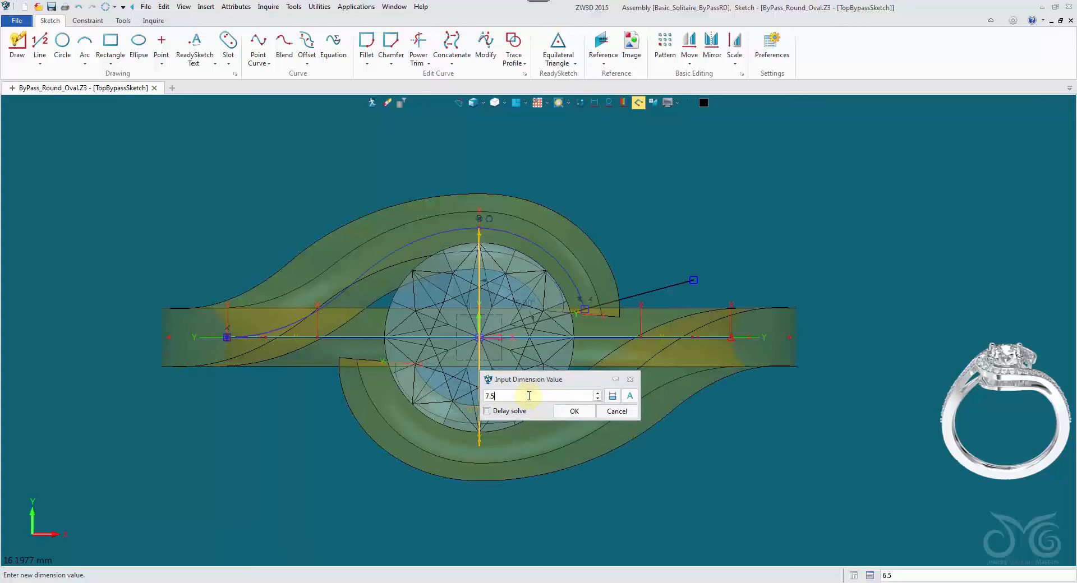
pyautogui.doubleClick(513, 396)
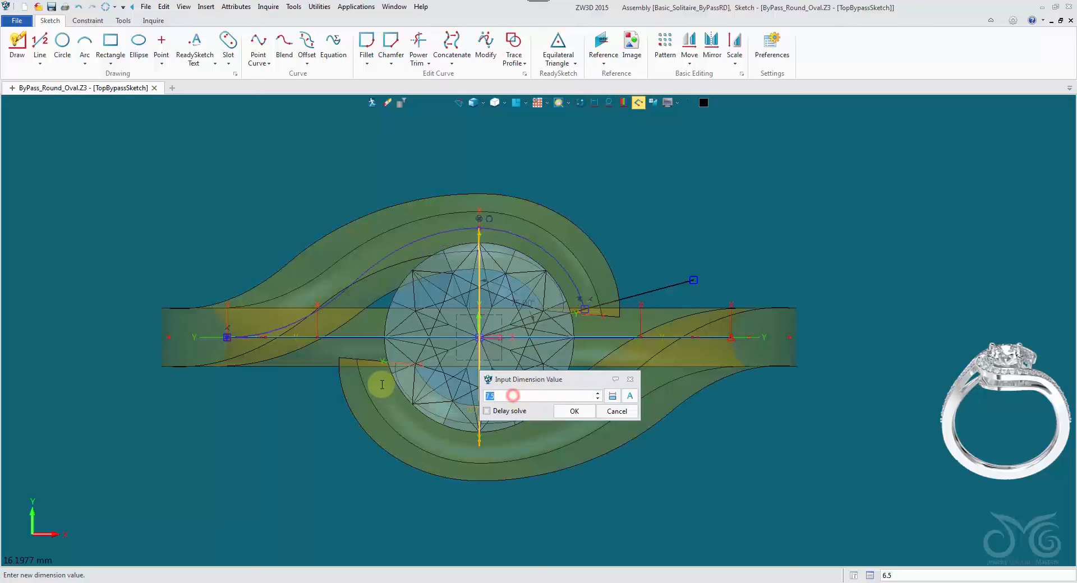
pyautogui.click(570, 412)
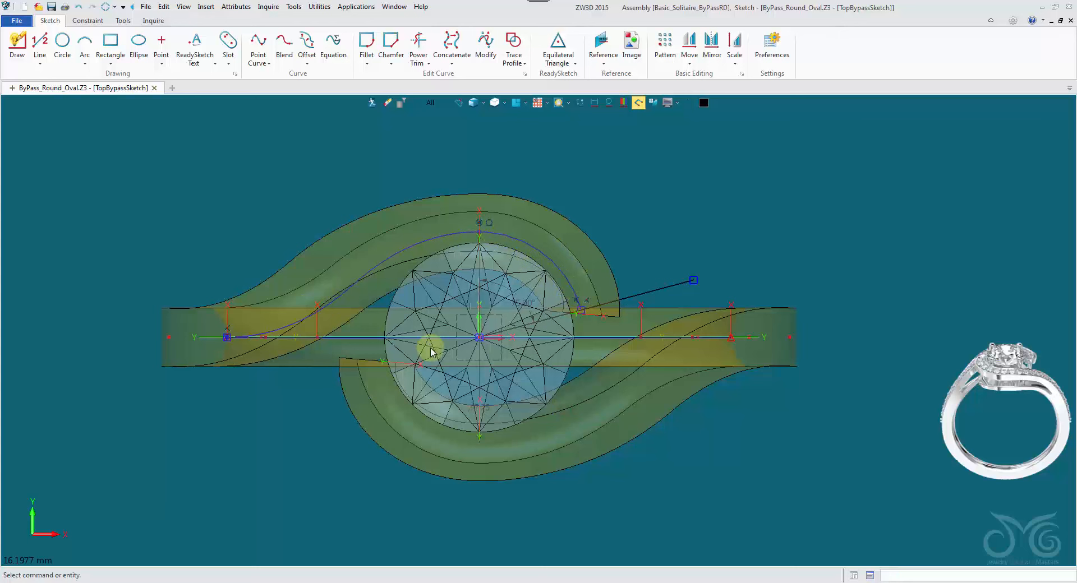
pyautogui.click(579, 103)
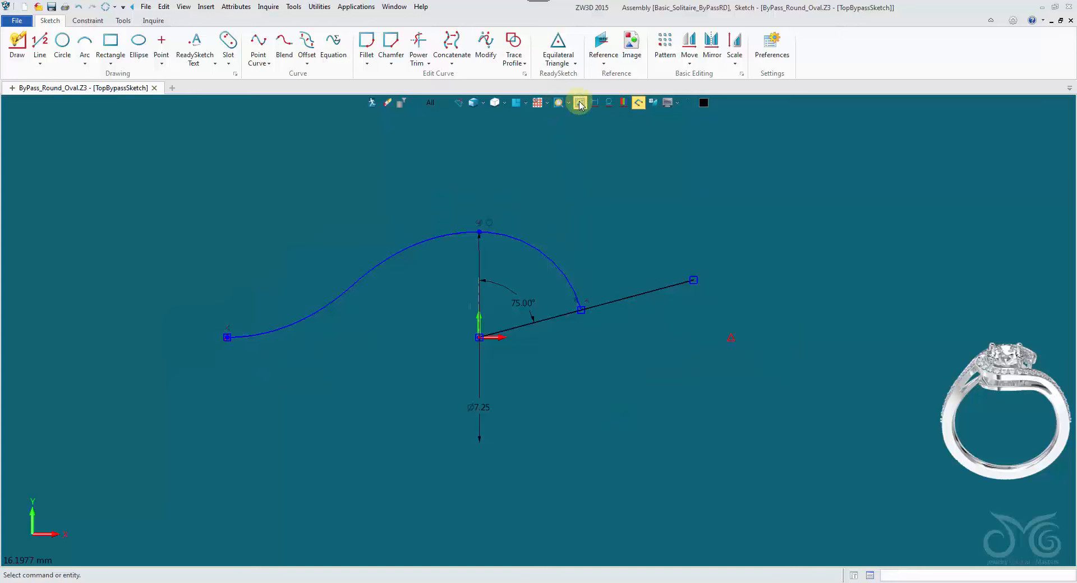
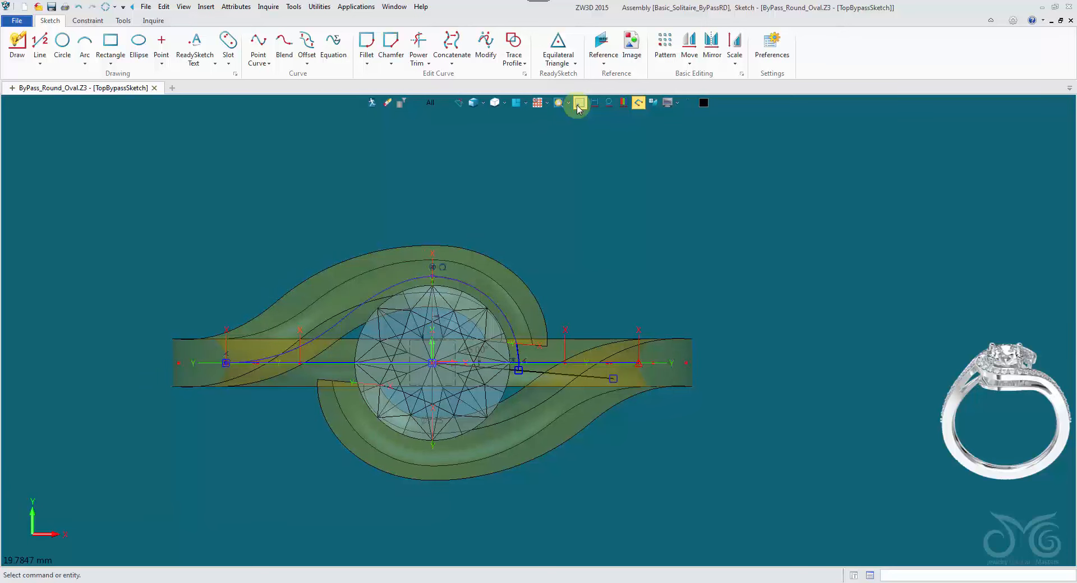
# Exit TopBypassSketch and regenerate the ring with the revised bypass curve
pyautogui.click(579, 104)
pyautogui.click(370, 103)
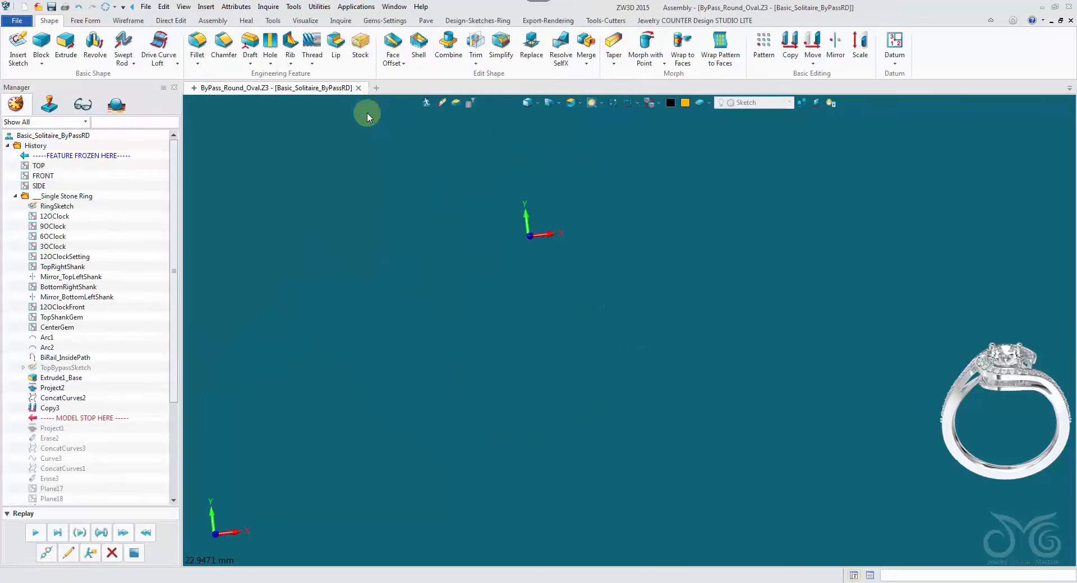
pyautogui.moveTo(310, 429); pyautogui.dragTo(683, 238, button='middle')
pyautogui.moveTo(343, 528); pyautogui.dragTo(225, 436, button='middle')
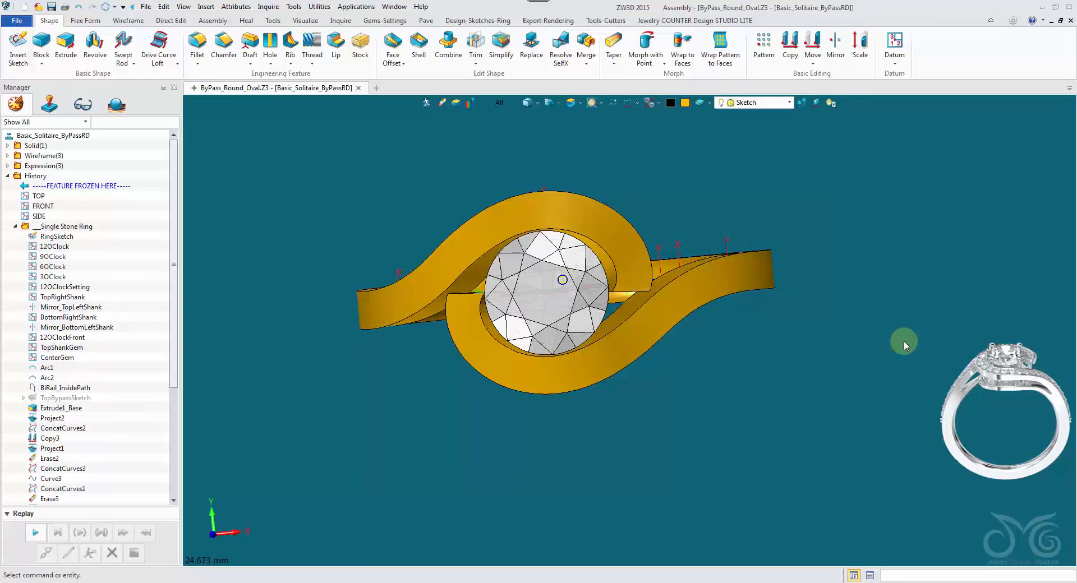
# Redefine Loft5_Surf to use Smooth blending between its profiles
pyautogui.scroll(-5, 101, 458)
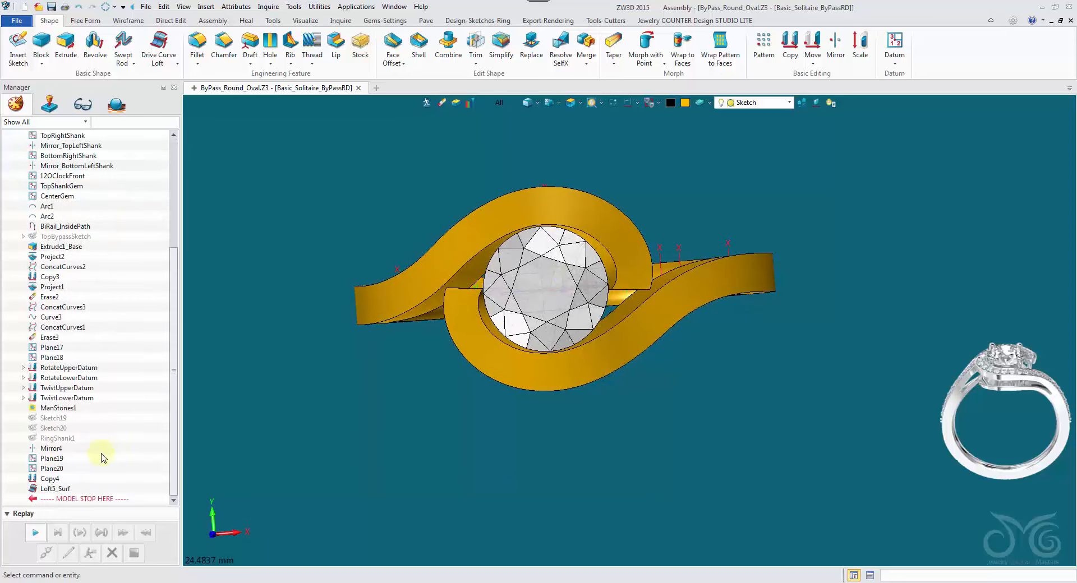
pyautogui.doubleClick(77, 489)
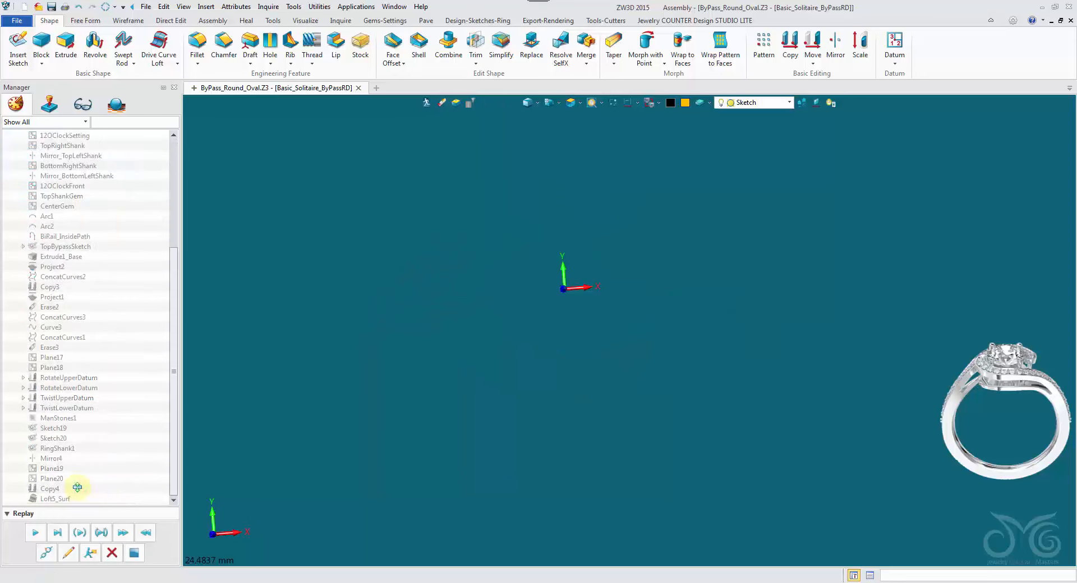
pyautogui.click(69, 553)
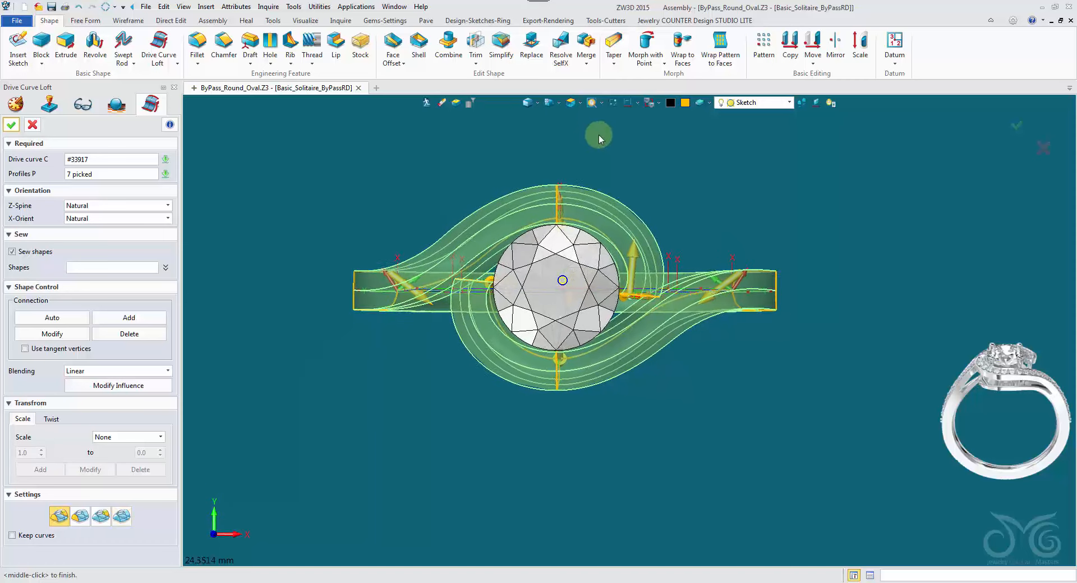
pyautogui.click(568, 105)
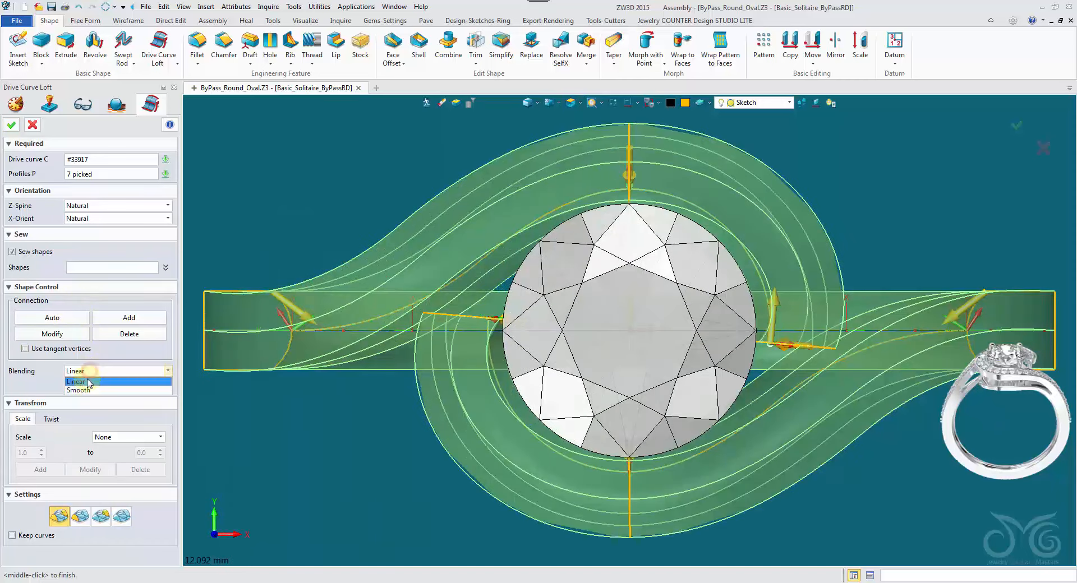
pyautogui.click(84, 390)
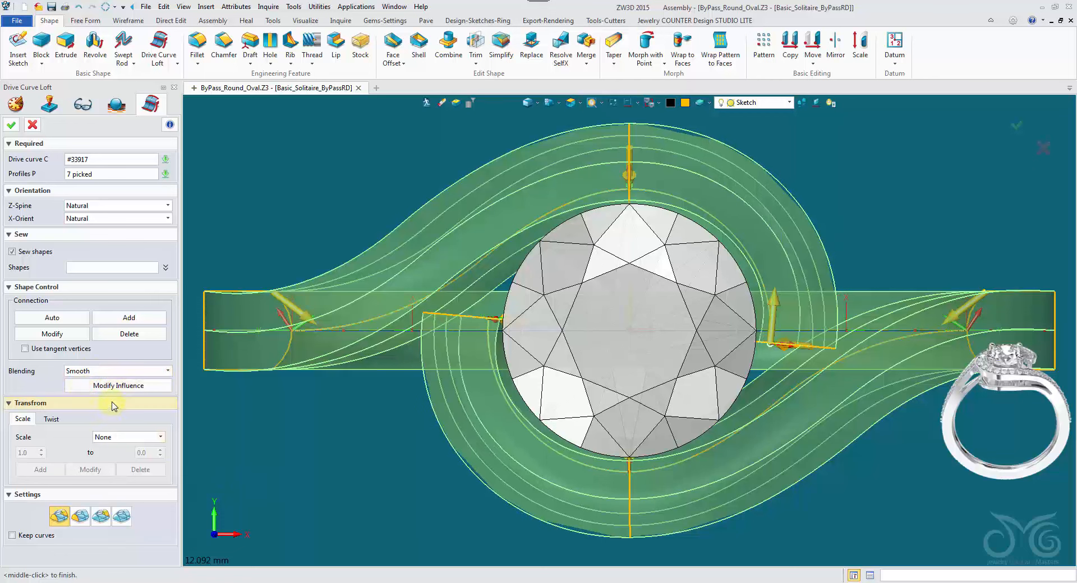
# Start modifying the influence of the loft profile below the gem in top view and adjust its step size
pyautogui.click(119, 386)
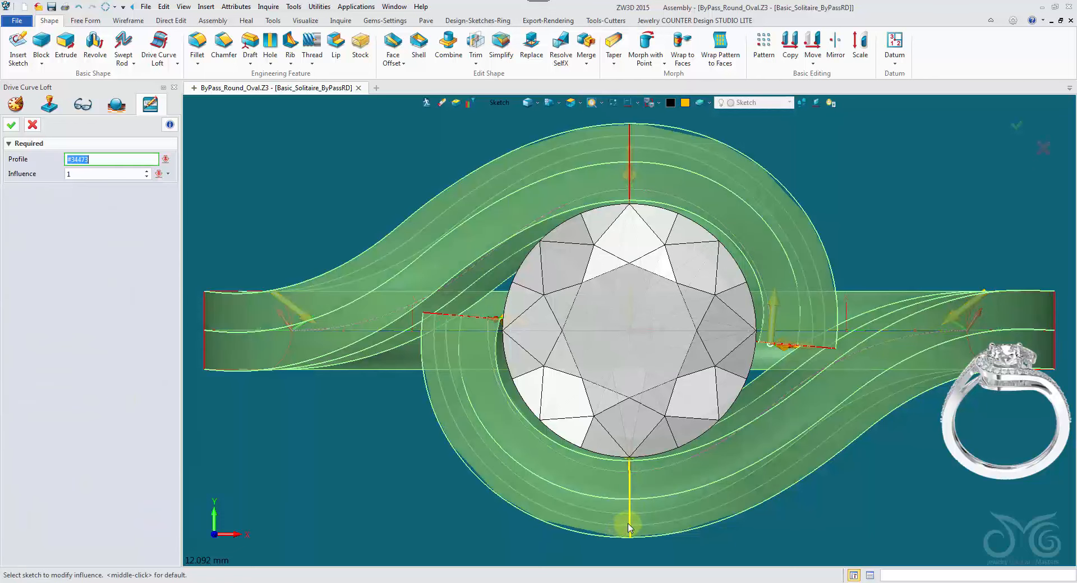
pyautogui.rightClick(296, 186)
pyautogui.click(317, 232)
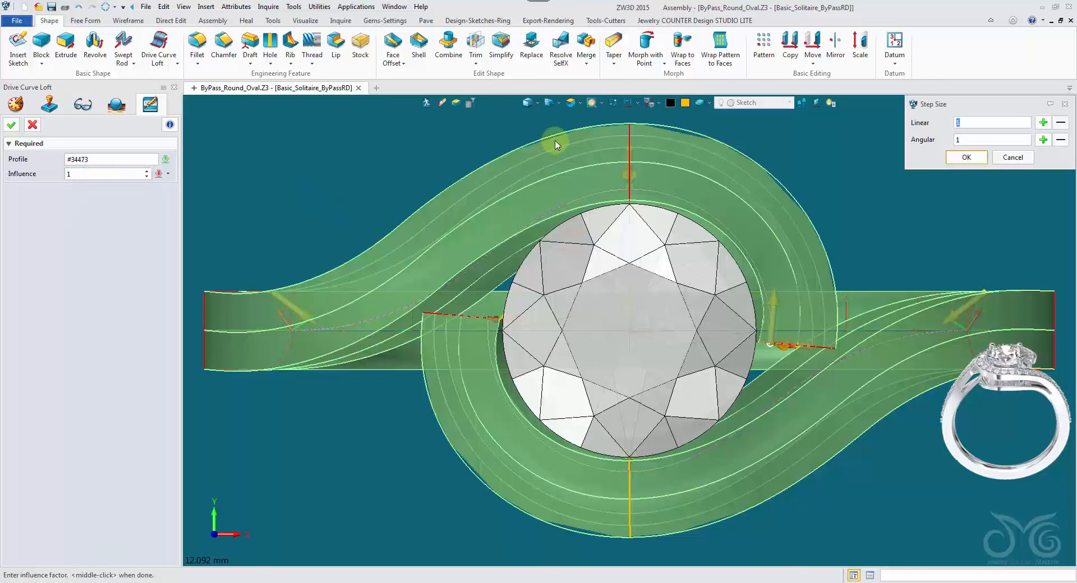
pyautogui.click(952, 158)
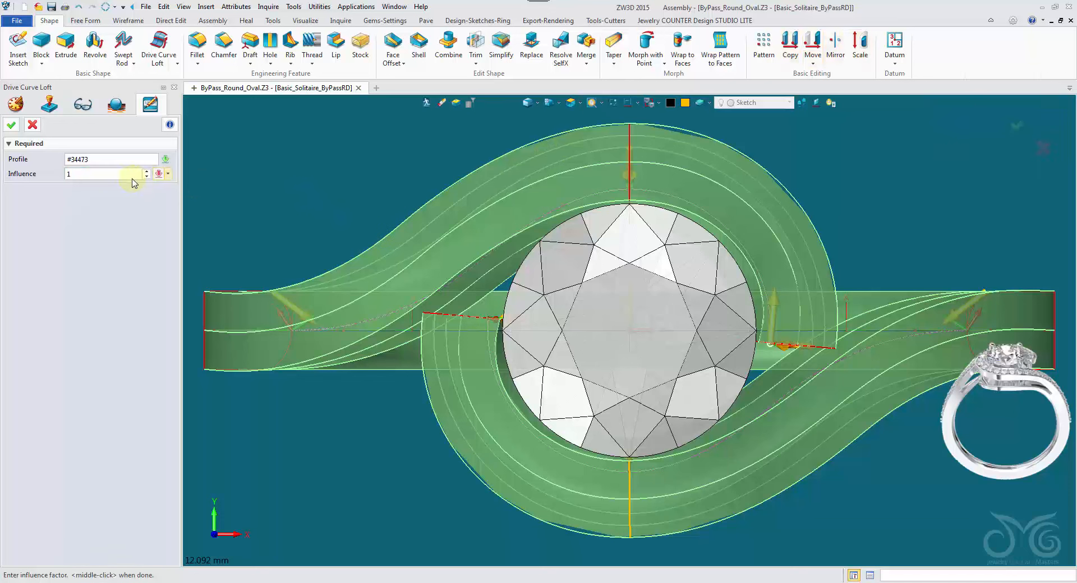
# Set that profile's influence to 0.8 and accept it, comparing trial values on the shank from several angles
pyautogui.scroll(-2, 115, 178)
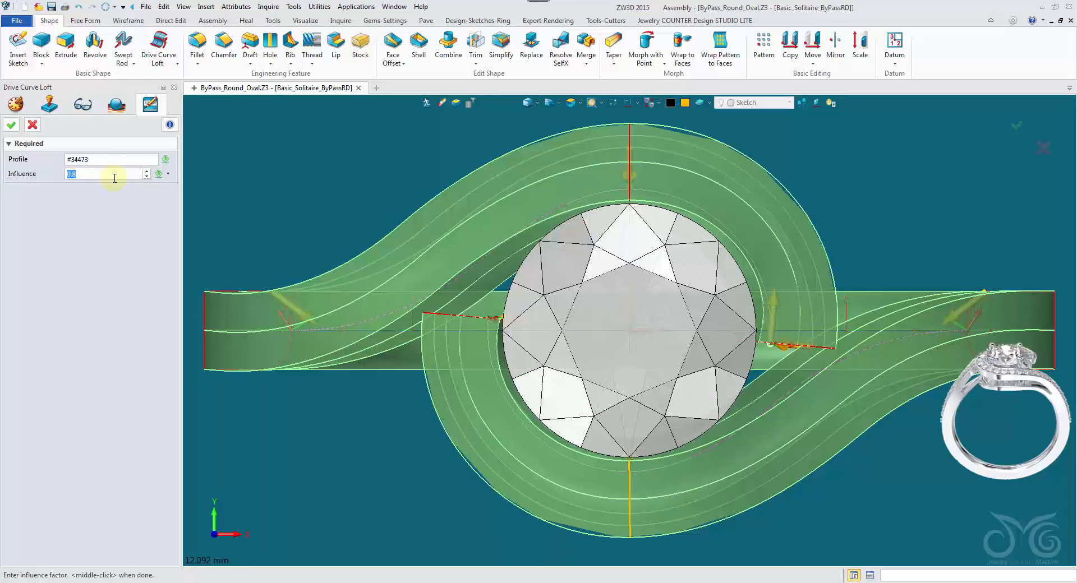
pyautogui.scroll(3, 114, 178)
pyautogui.scroll(-3, 115, 179)
pyautogui.scroll(-1, 114, 178)
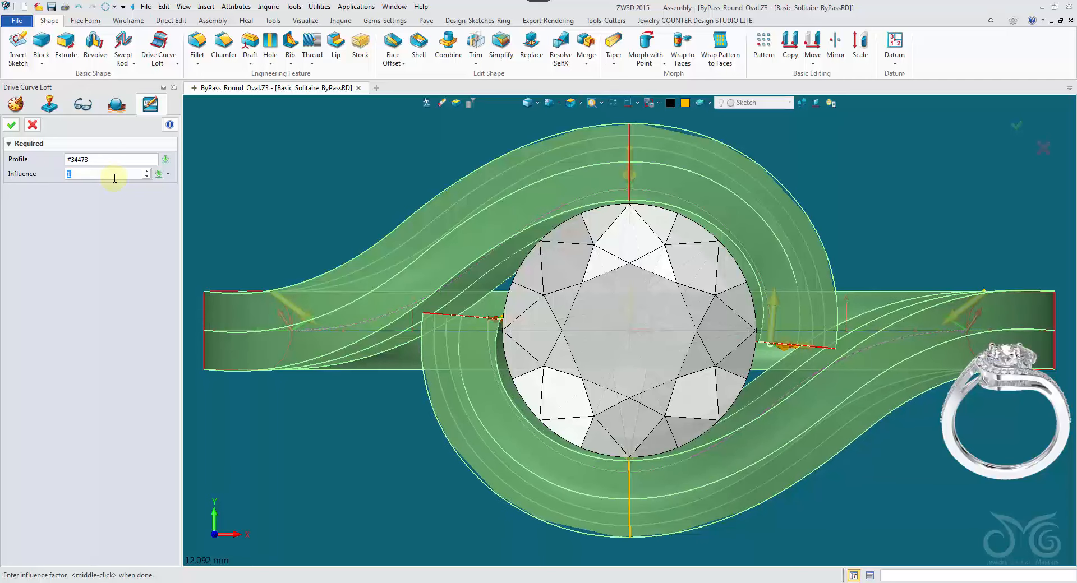
pyautogui.scroll(1, 114, 179)
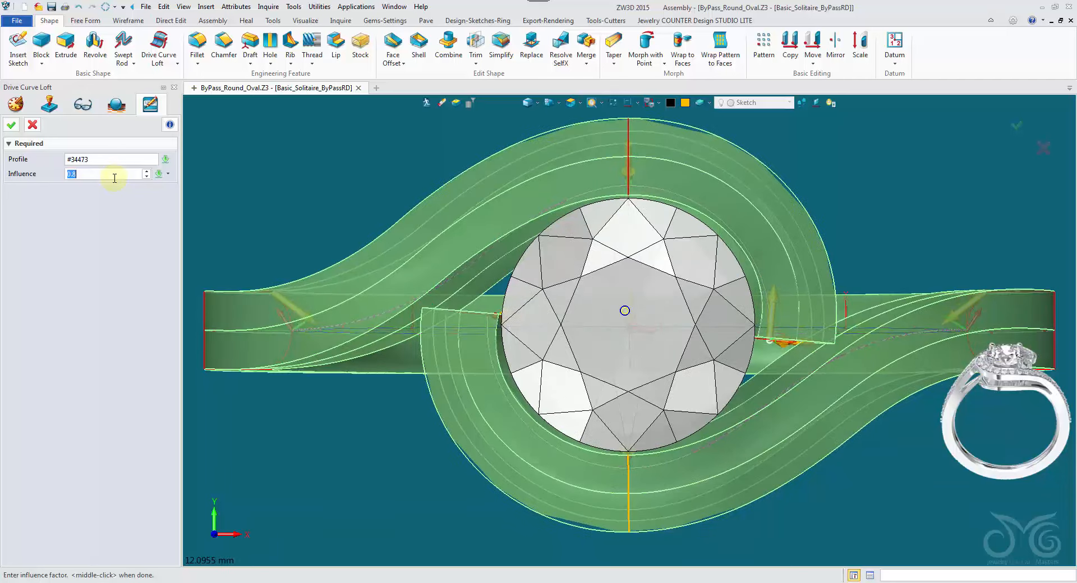
pyautogui.scroll(3, 115, 178)
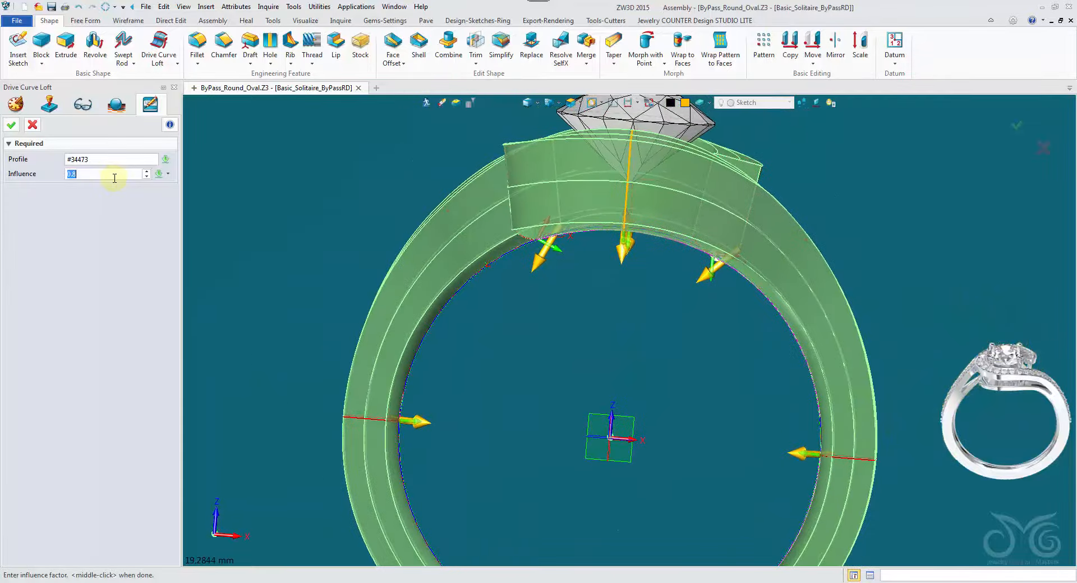
pyautogui.scroll(-1, 114, 178)
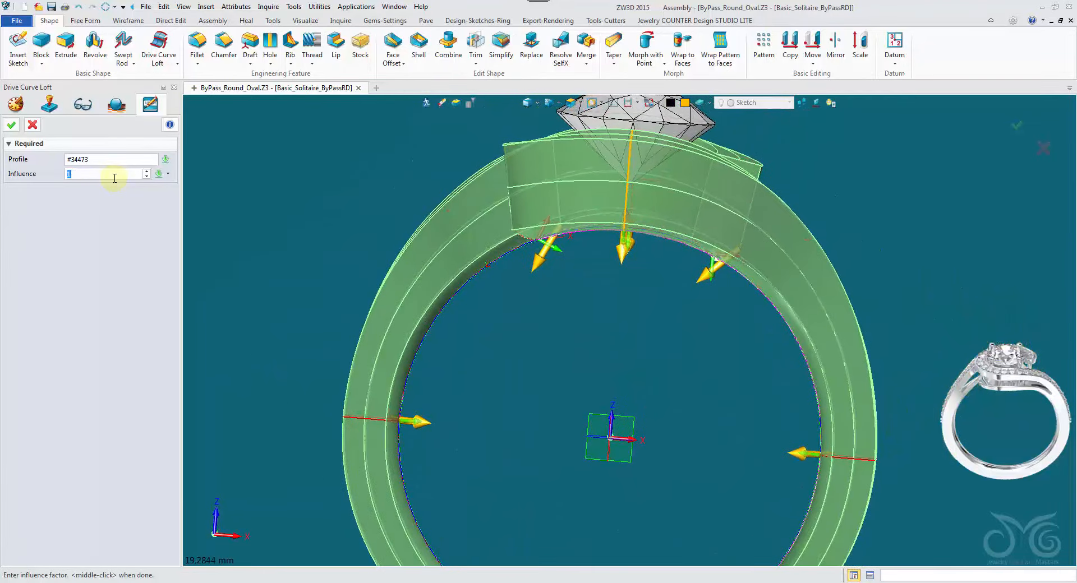
pyautogui.scroll(-2, 115, 178)
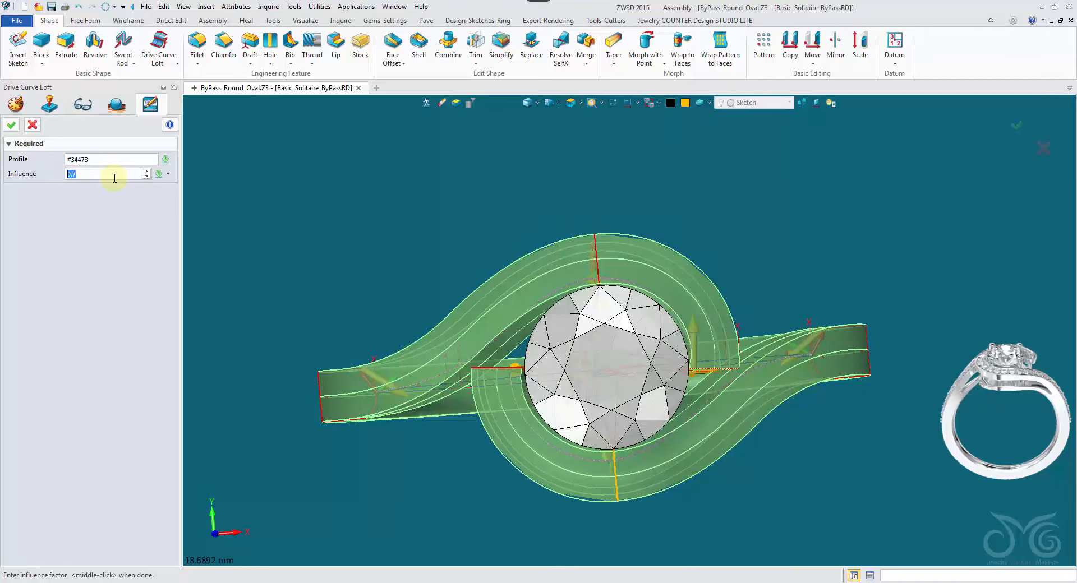
pyautogui.scroll(2, 115, 179)
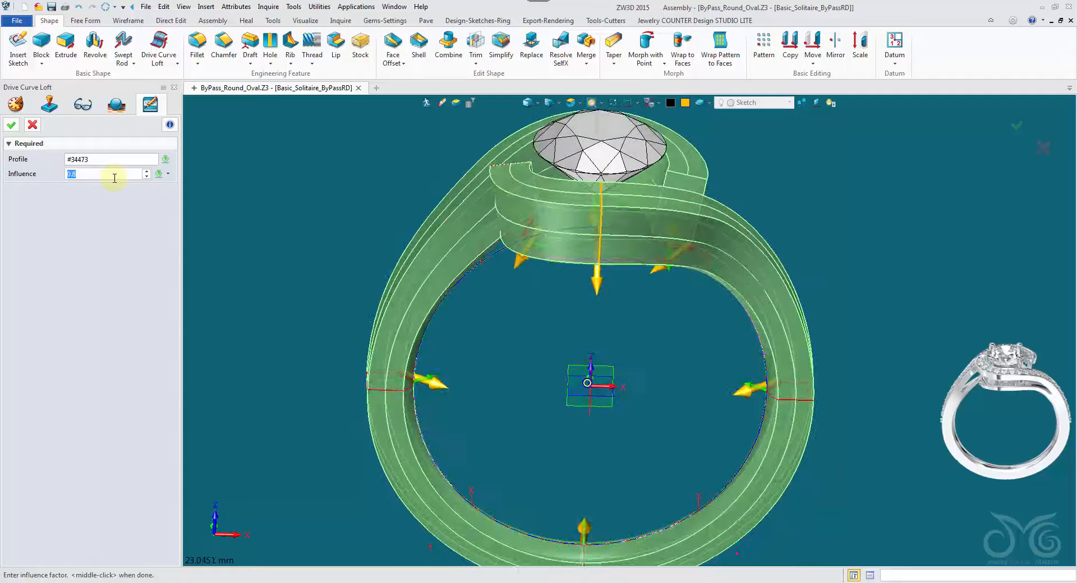
pyautogui.click(11, 125)
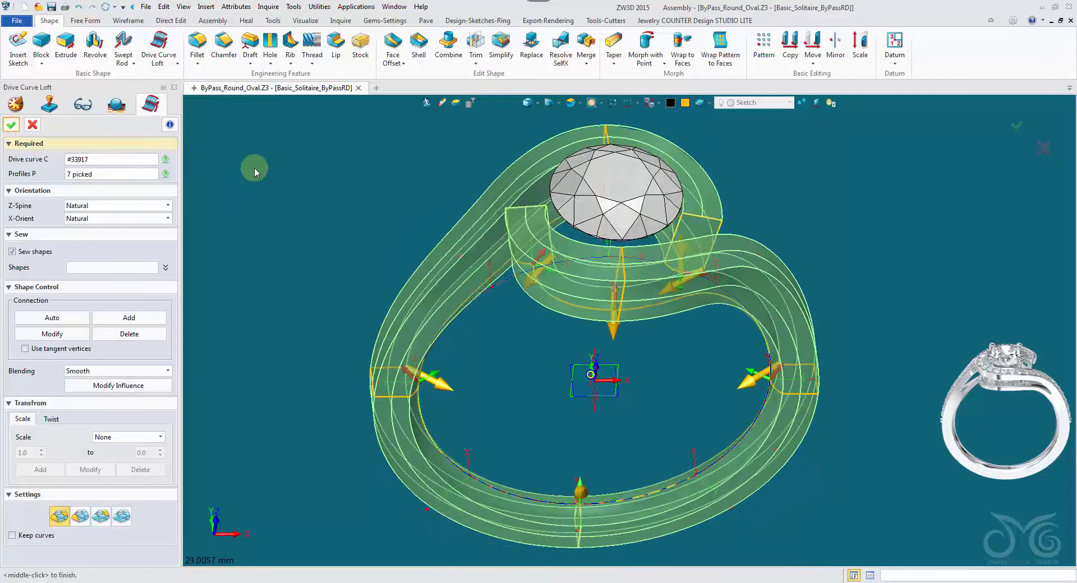
# Modify the influence of the opposite loft profile across the gem, judging the shank's shape from above and the front
pyautogui.click(127, 377)
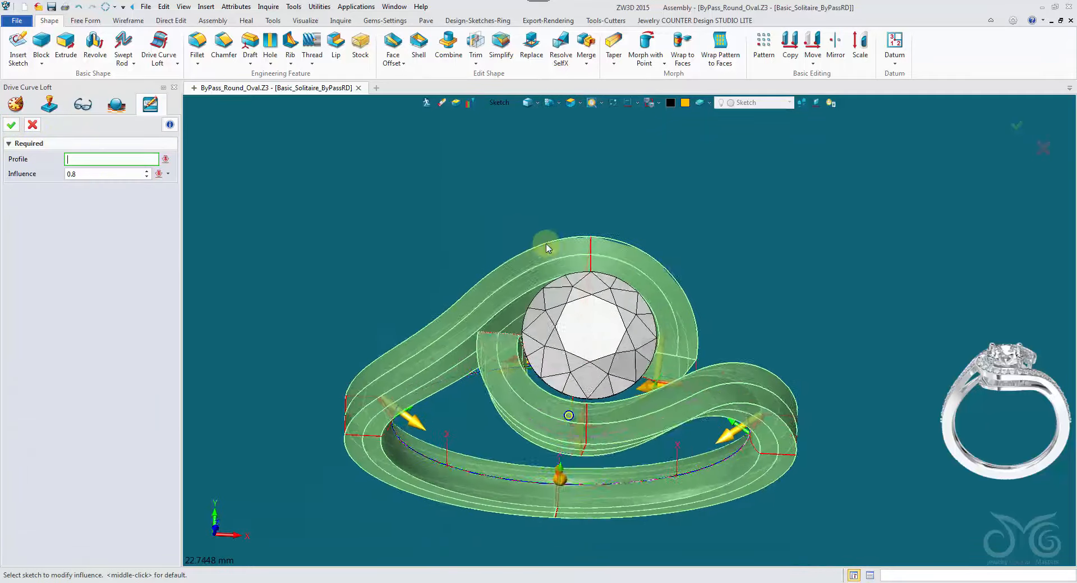
pyautogui.click(587, 298)
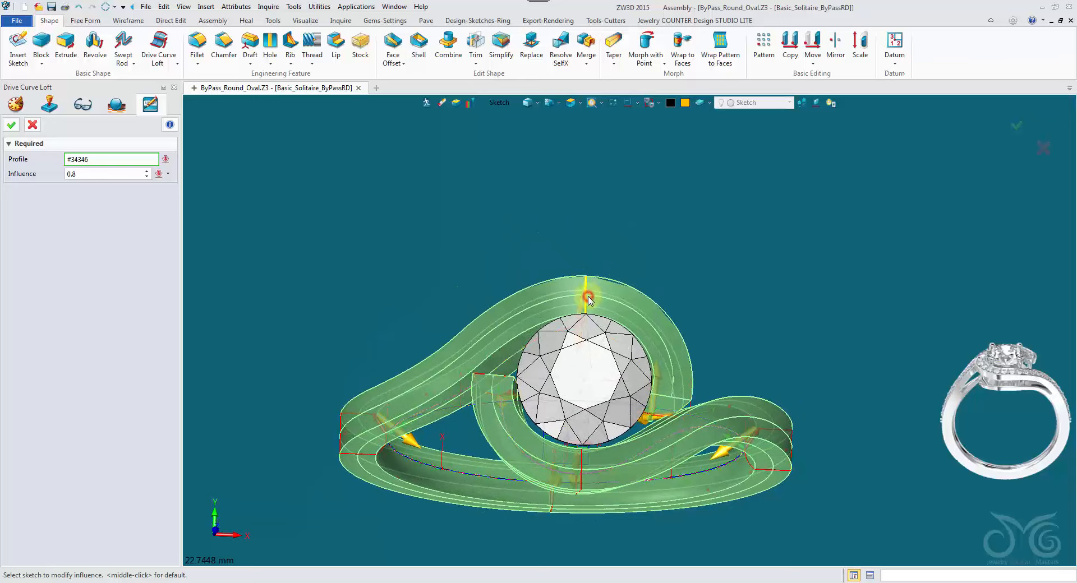
pyautogui.moveTo(588, 296); pyautogui.dragTo(544, 286, button='right')
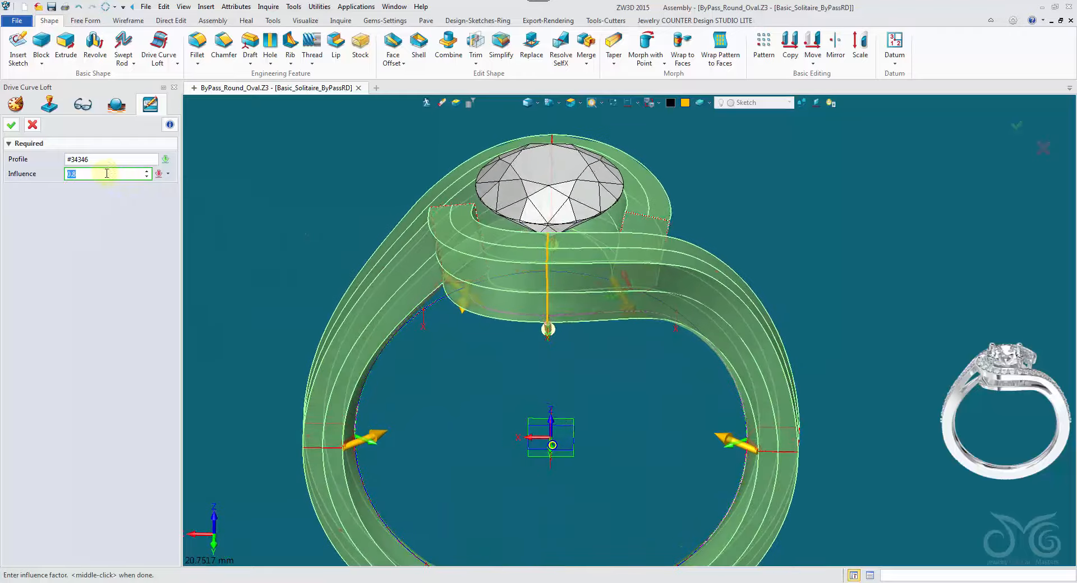
pyautogui.click(95, 174)
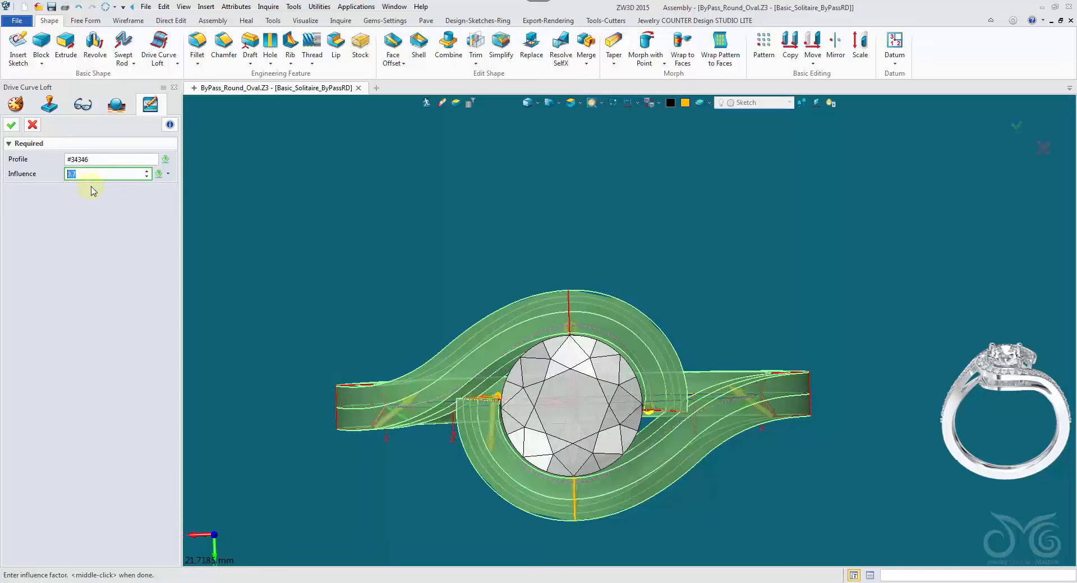
pyautogui.click(18, 131)
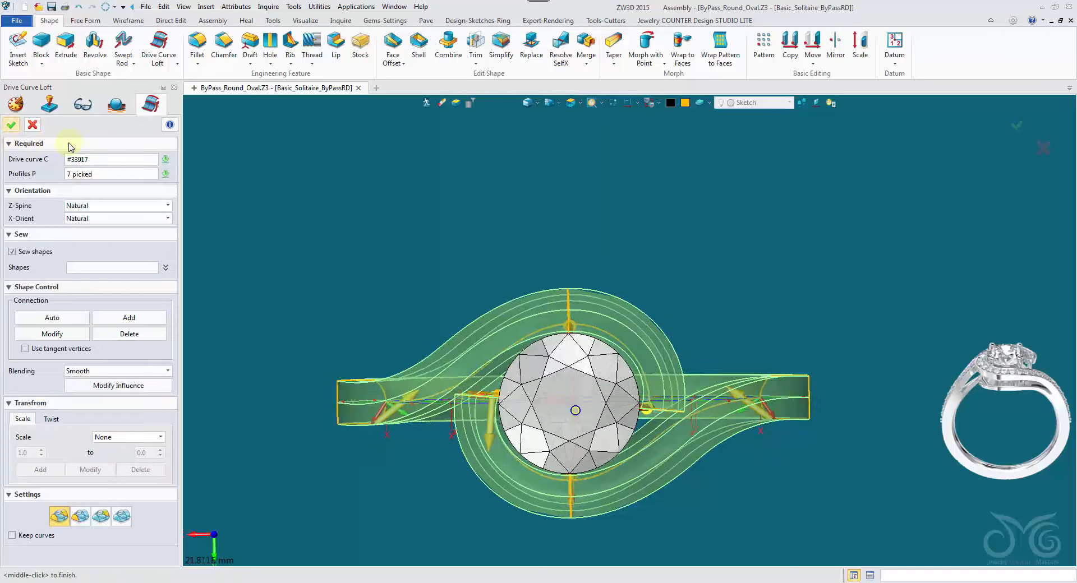
# Accept the redefined Loft5_Surf and save the design as ByPass_Round_Oval in the JCDLITE_Designs folder
pyautogui.click(11, 124)
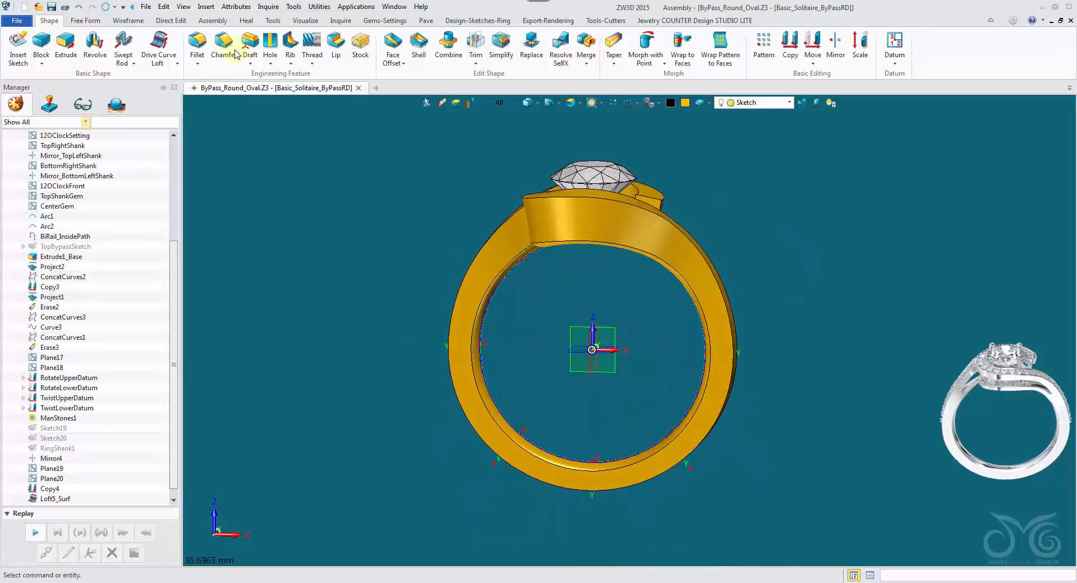
pyautogui.click(52, 7)
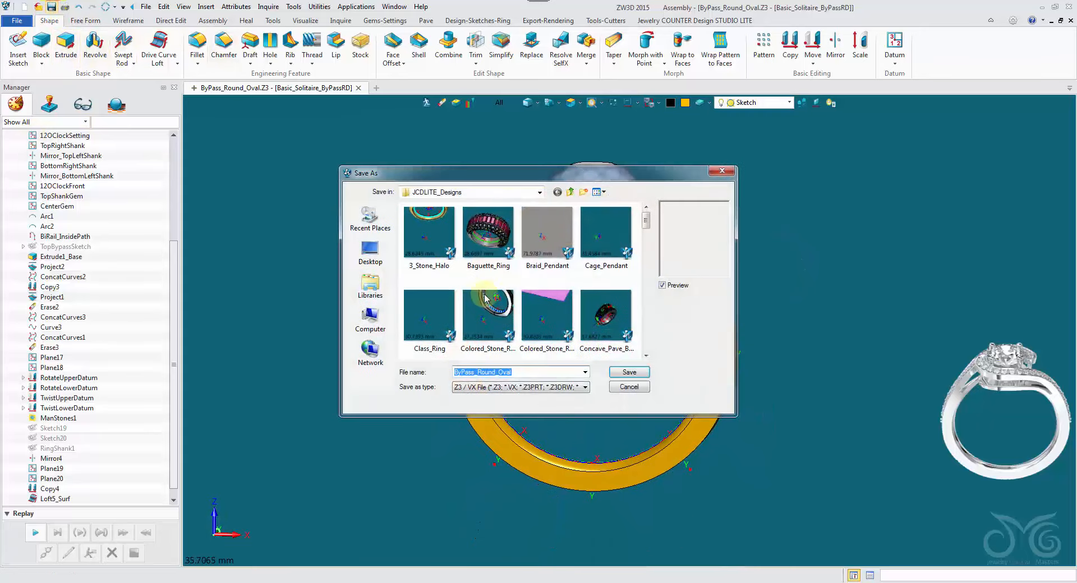
pyautogui.click(624, 377)
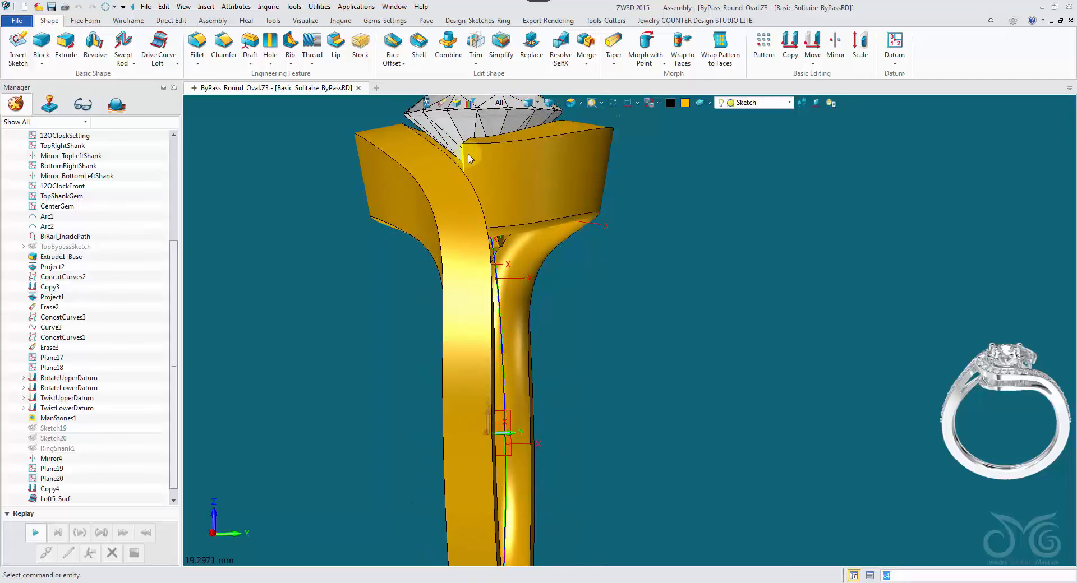
# Inspect the bypass ends against the center gem and roll the model history back to just after RingShank1
pyautogui.moveTo(567, 136); pyautogui.dragTo(317, 311, button='right')
pyautogui.moveTo(108, 409); pyautogui.dragTo(458, 138, button='right')
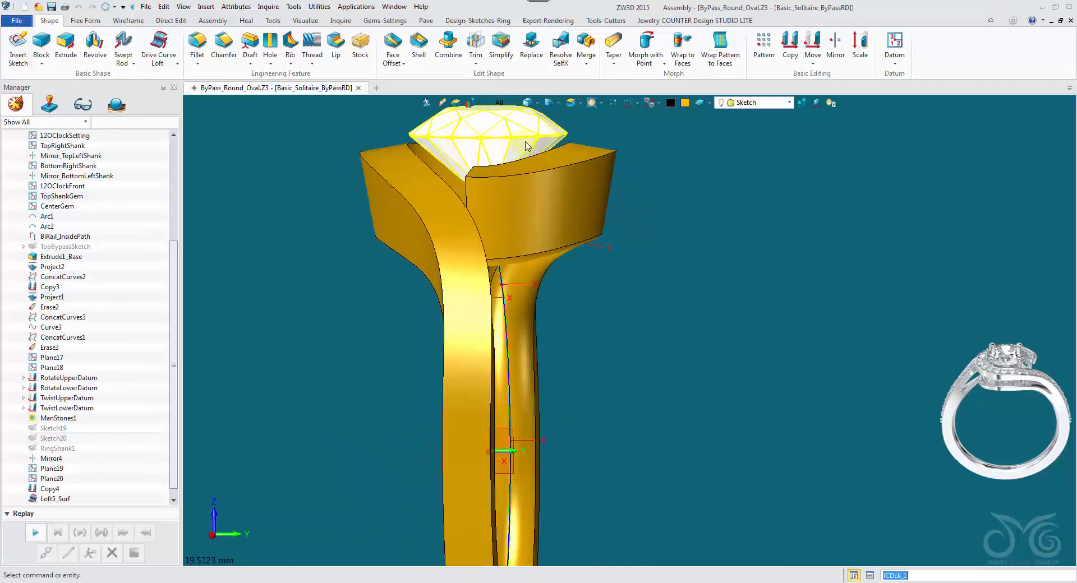
pyautogui.moveTo(723, 157); pyautogui.dragTo(582, 169, button='right')
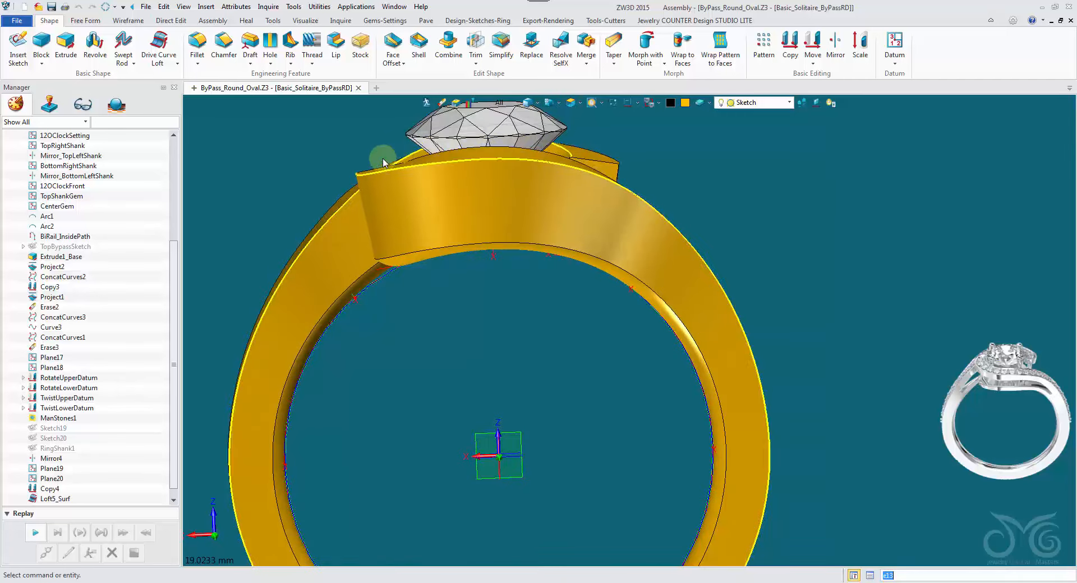
pyautogui.scroll(-1, 296, 175)
pyautogui.scroll(-1, 104, 404)
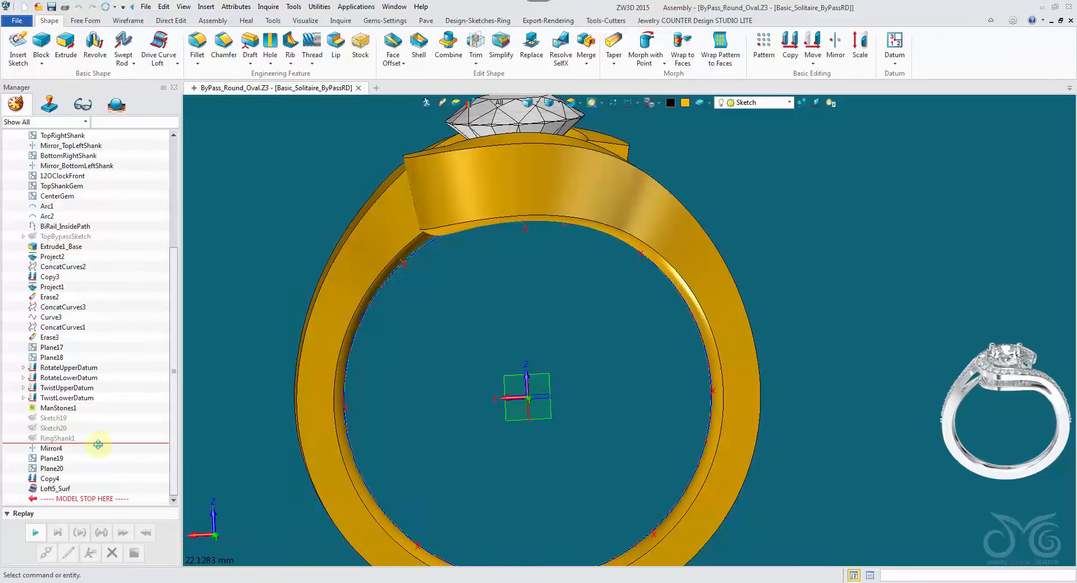
pyautogui.moveTo(98, 445); pyautogui.dragTo(98, 446)
# Display the sketch dimensions and set the bypass end profile's height to 4.5 mm, comparing trial heights with the gem
pyautogui.scroll(4, 634, 224)
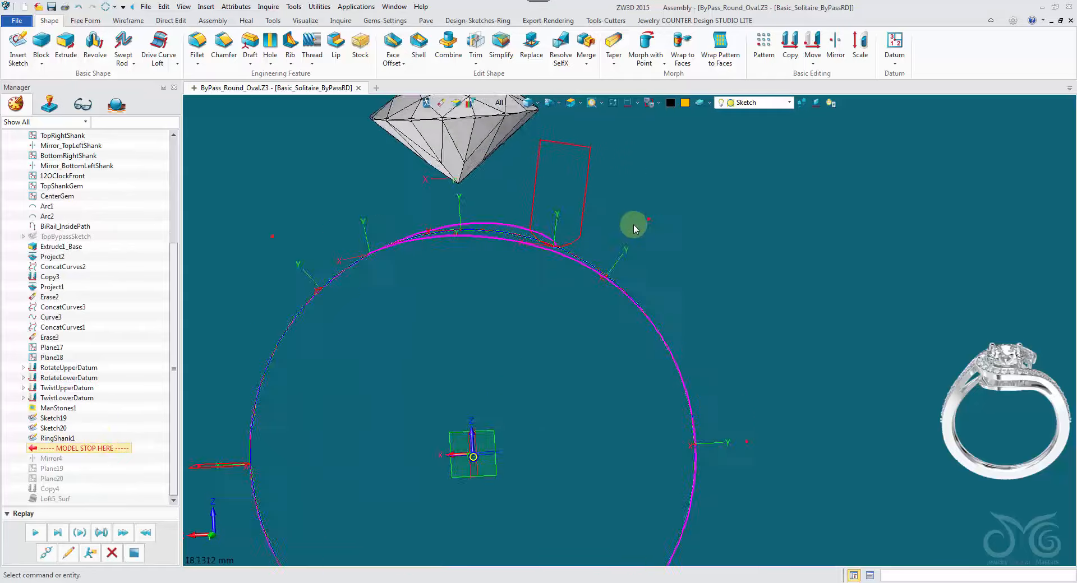
pyautogui.moveTo(632, 145); pyautogui.dragTo(595, 120, button='right')
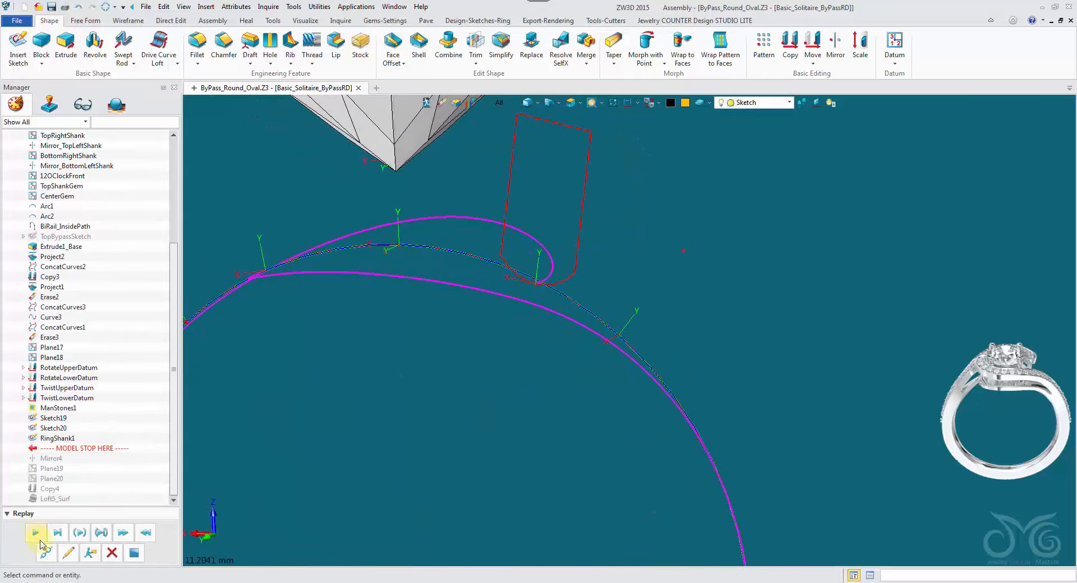
pyautogui.moveTo(509, 275); pyautogui.dragTo(592, 185, button='right')
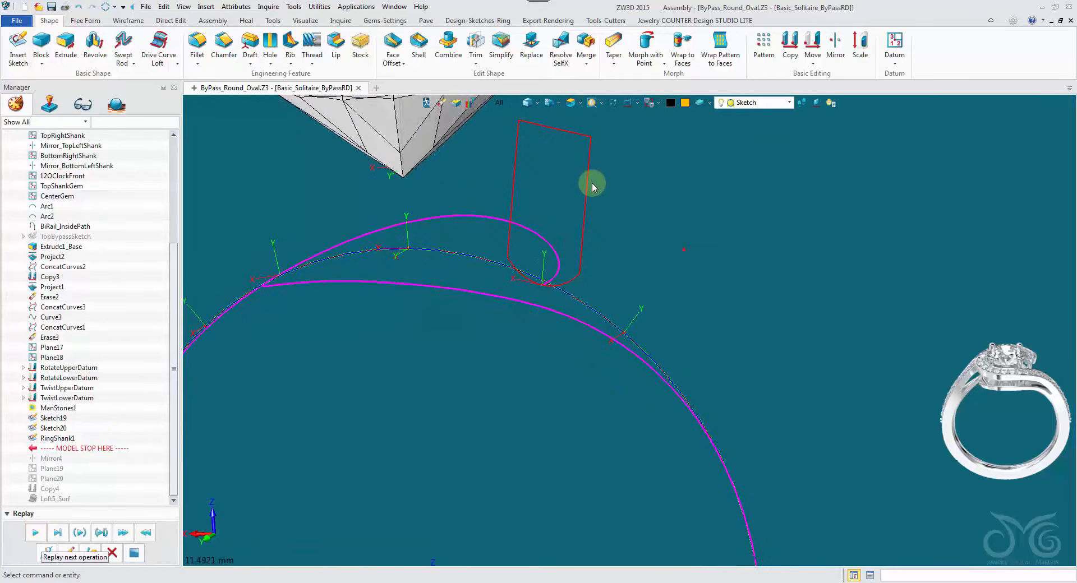
pyautogui.moveTo(608, 106)
pyautogui.mouseDown(button='right')
pyautogui.moveTo(601, 195)
pyautogui.moveTo(617, 113)
pyautogui.moveTo(514, 356)
pyautogui.moveTo(613, 128)
pyautogui.moveTo(594, 107)
pyautogui.moveTo(570, 116)
pyautogui.moveTo(647, 104)
pyautogui.mouseUp(button='right')
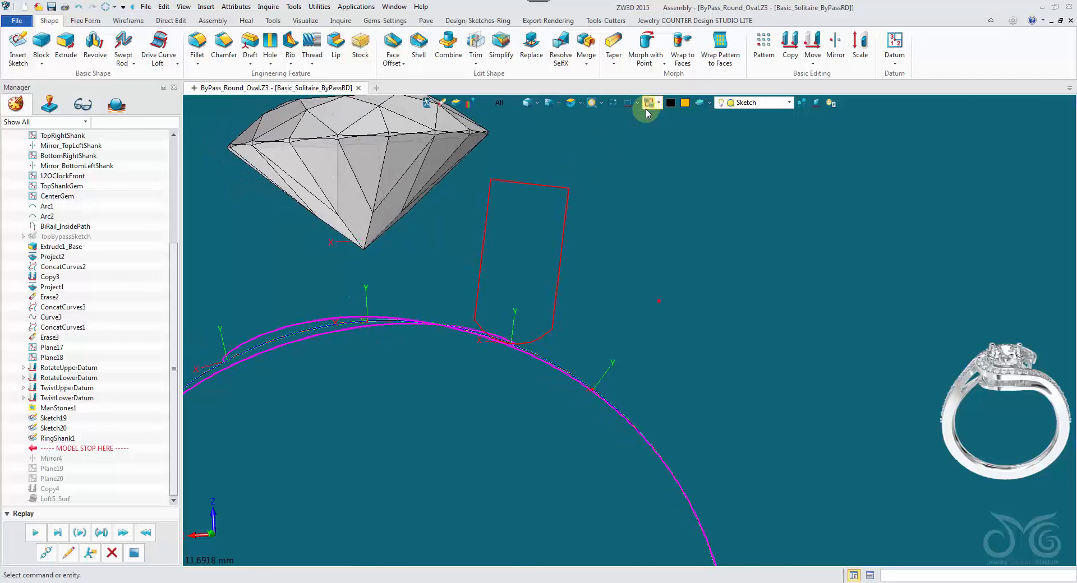
pyautogui.click(631, 105)
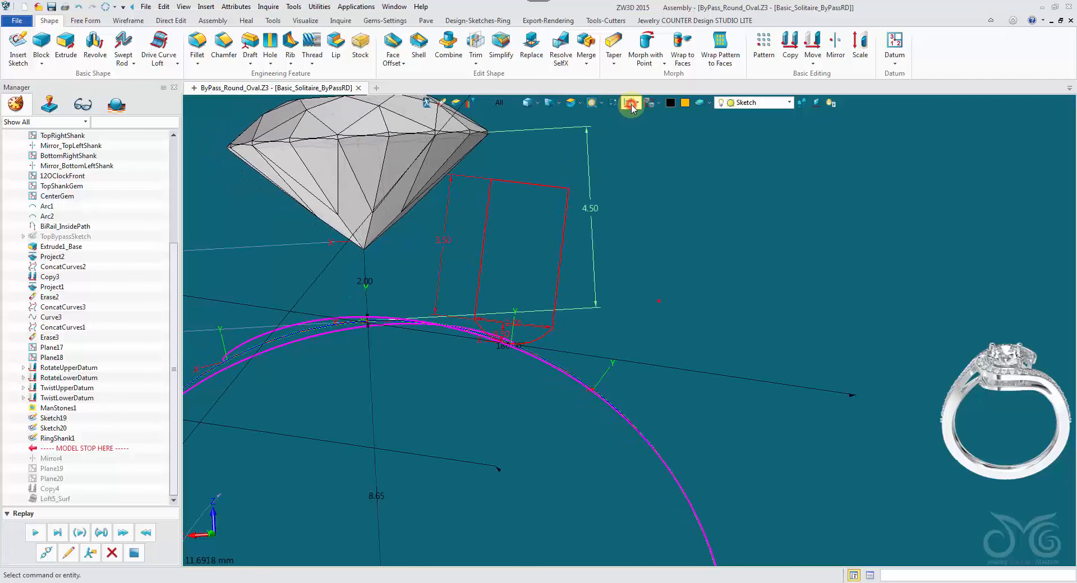
pyautogui.doubleClick(452, 225)
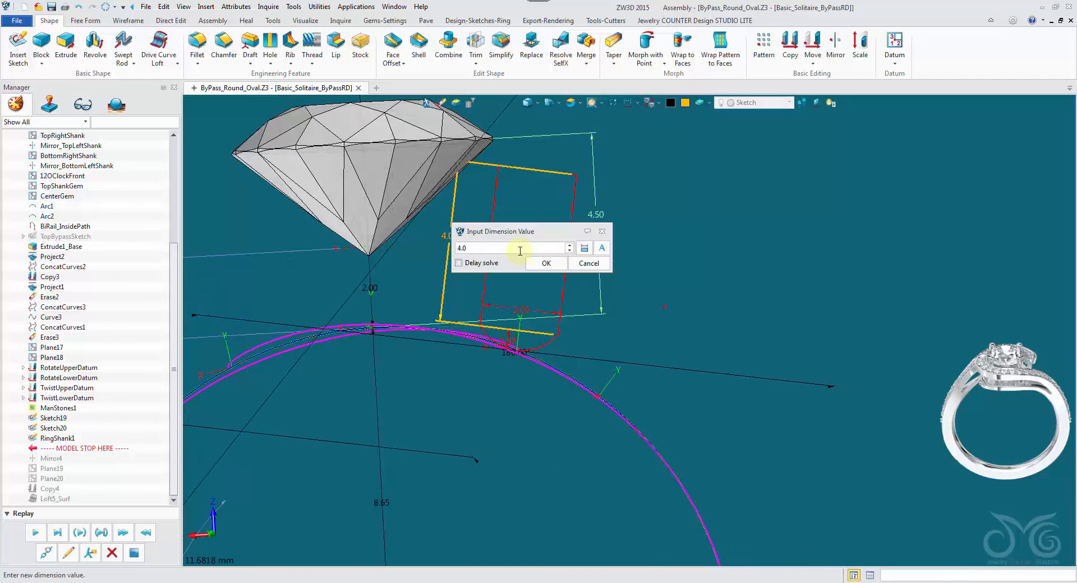
pyautogui.scroll(1, 520, 251)
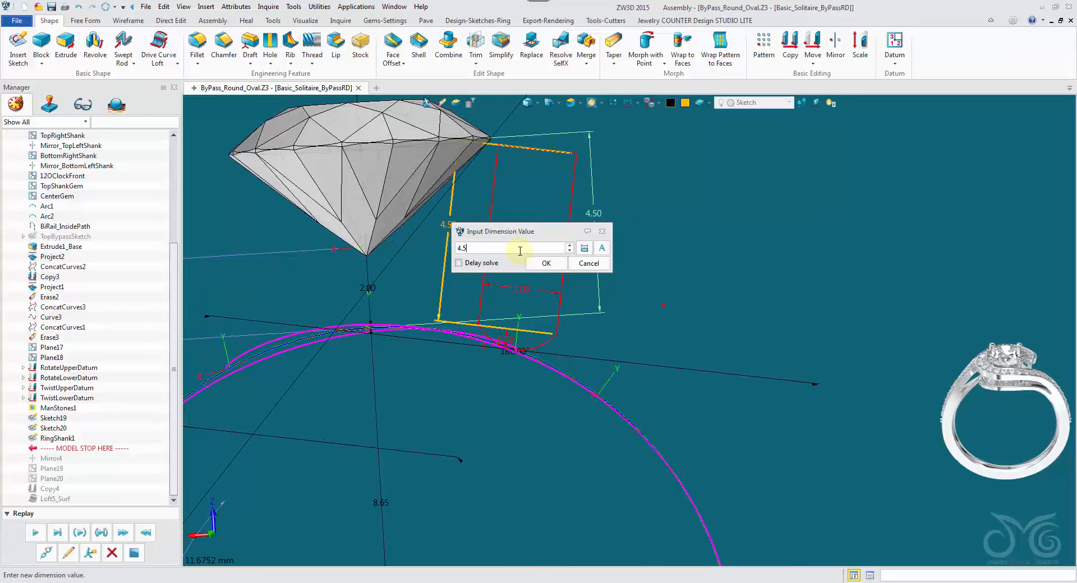
pyautogui.scroll(1, 520, 252)
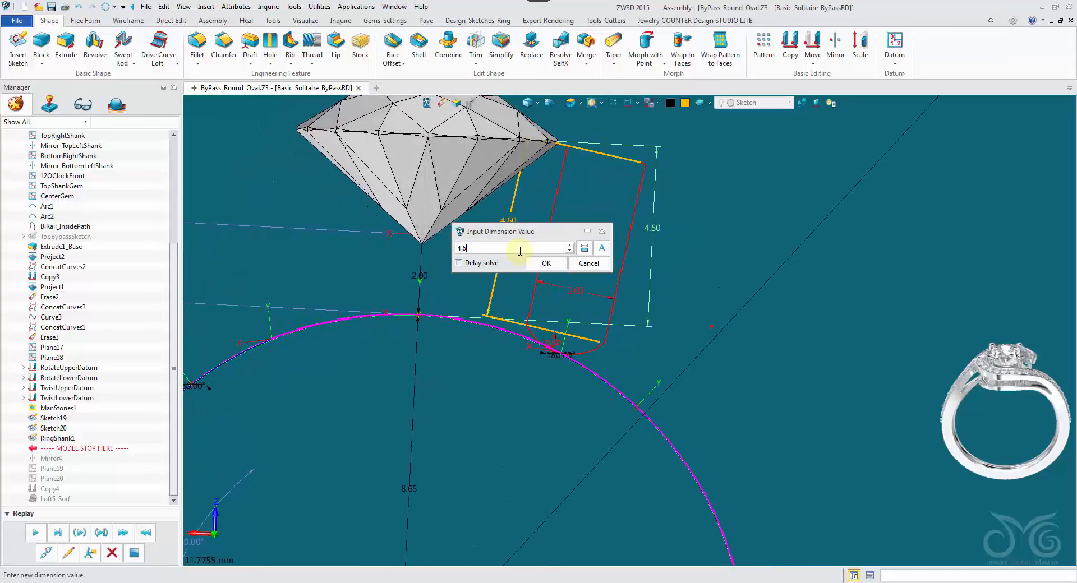
pyautogui.click(547, 265)
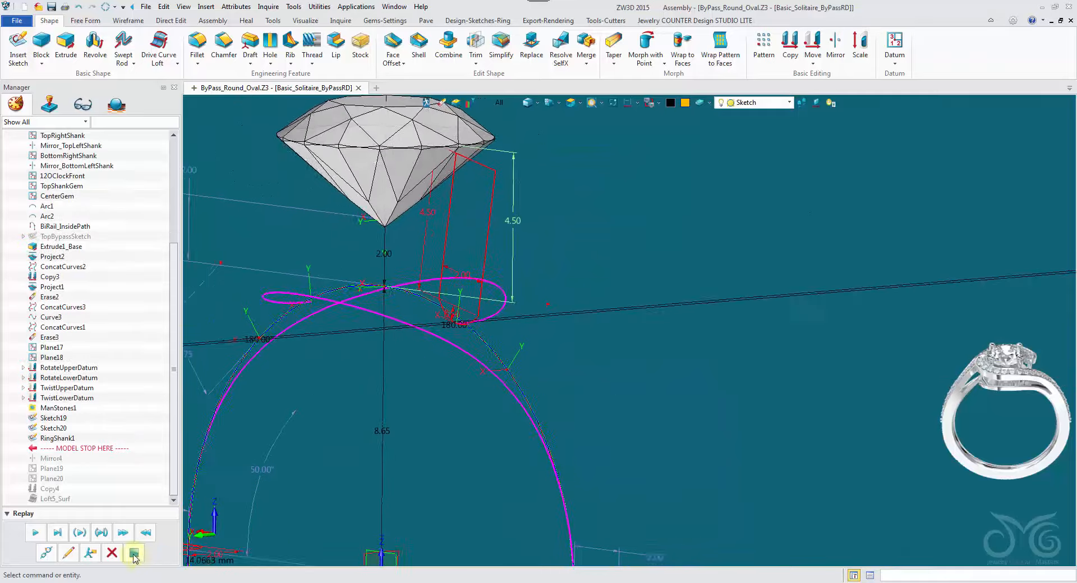
# Replay the model history through Copy4 and refresh the displayed sketch dimensions
pyautogui.click(35, 533)
pyautogui.click(35, 533)
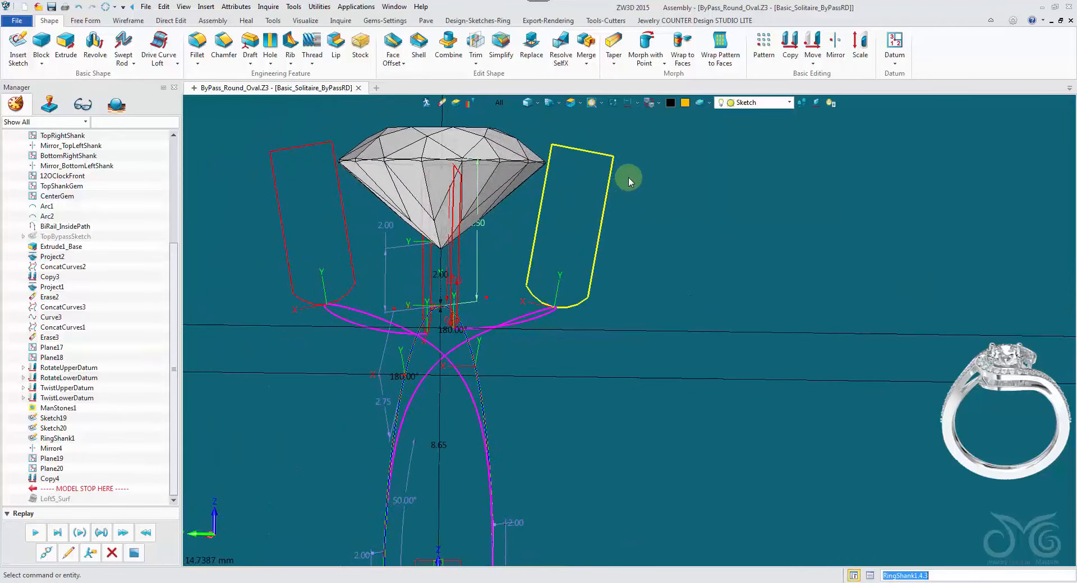
pyautogui.click(627, 103)
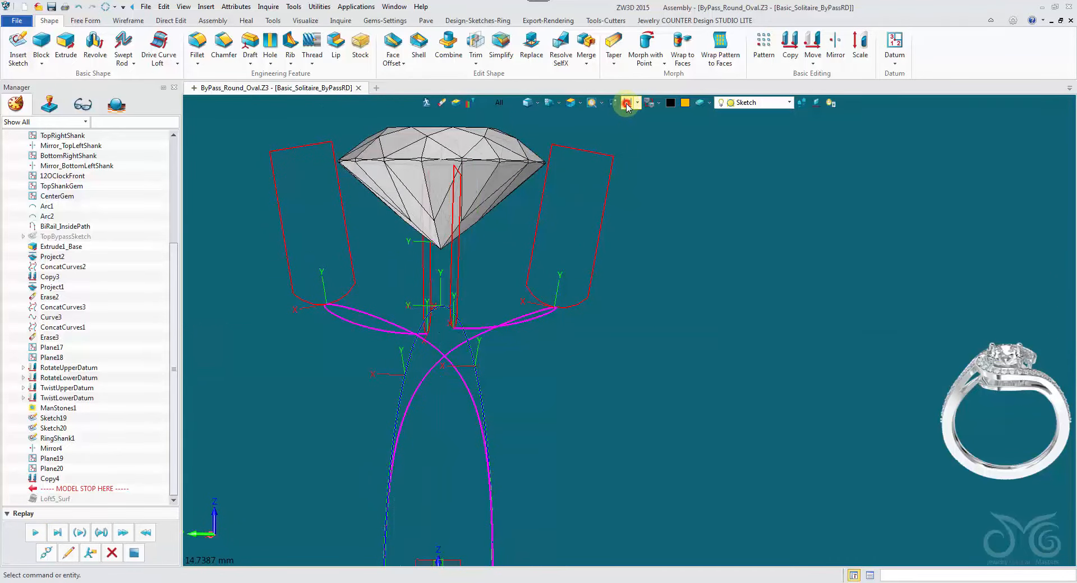
pyautogui.click(627, 104)
# Set the height dimension of both bypass end profiles beside the gem to 3.5 mm without delayed solving
pyautogui.moveTo(586, 139); pyautogui.dragTo(546, 192, button='right')
pyautogui.scroll(2, 545, 192)
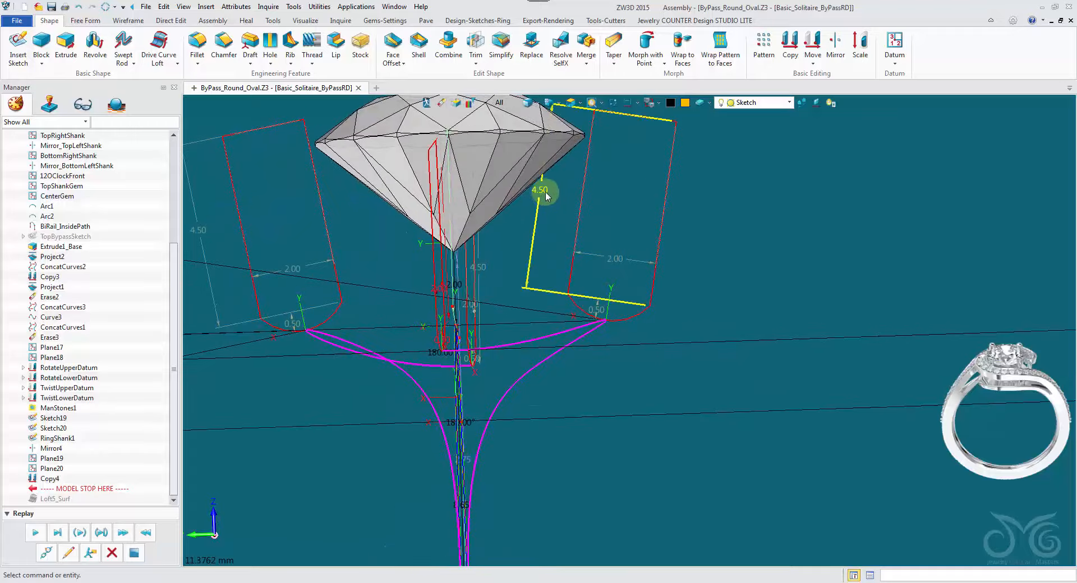
pyautogui.doubleClick(569, 203)
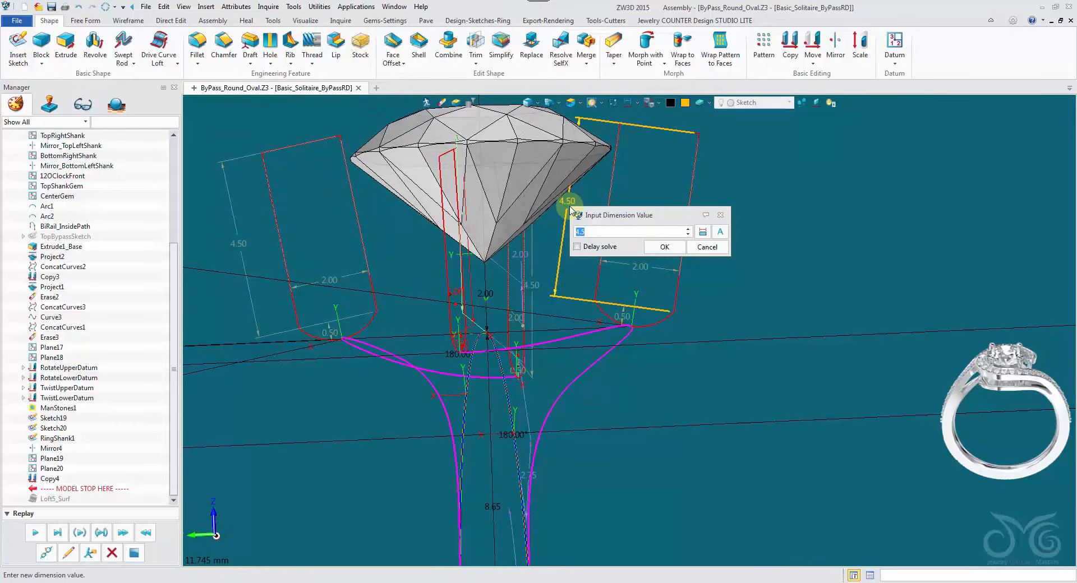
pyautogui.click(663, 247)
pyautogui.doubleClick(237, 252)
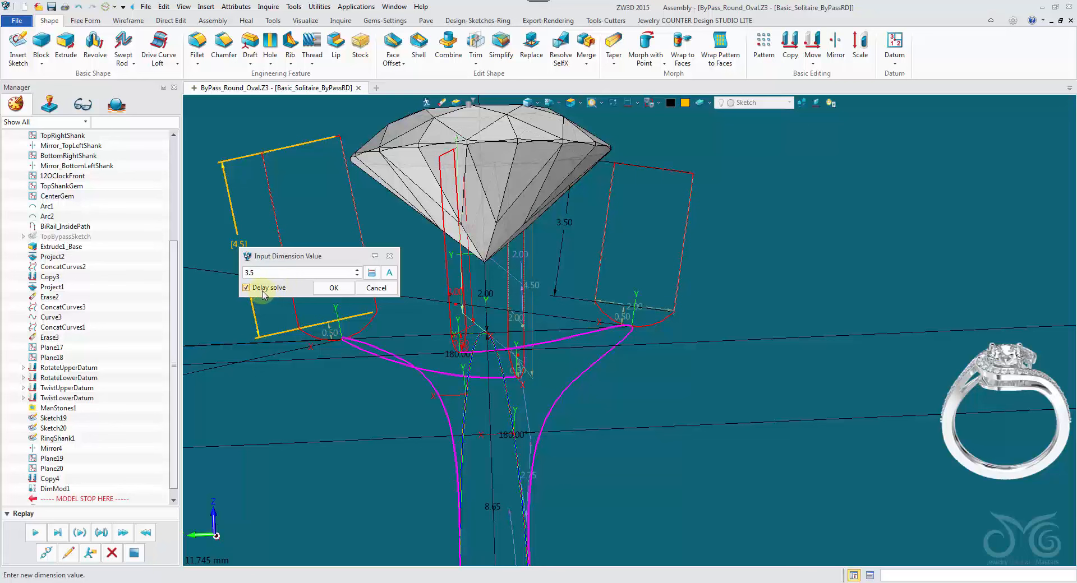
pyautogui.moveTo(284, 256); pyautogui.dragTo(289, 257)
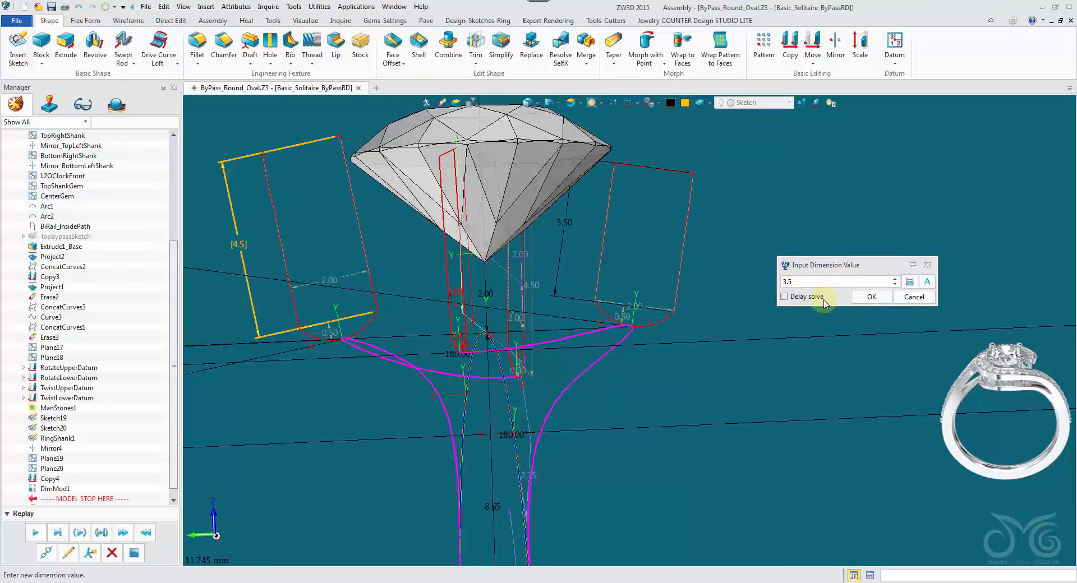
pyautogui.moveTo(824, 300); pyautogui.dragTo(808, 331, button='right')
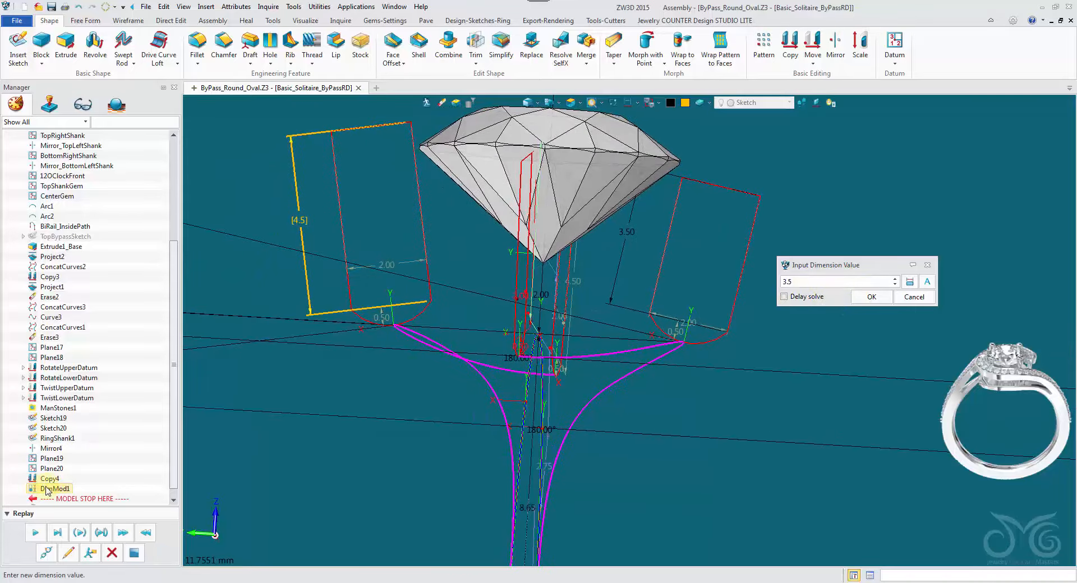
pyautogui.click(872, 297)
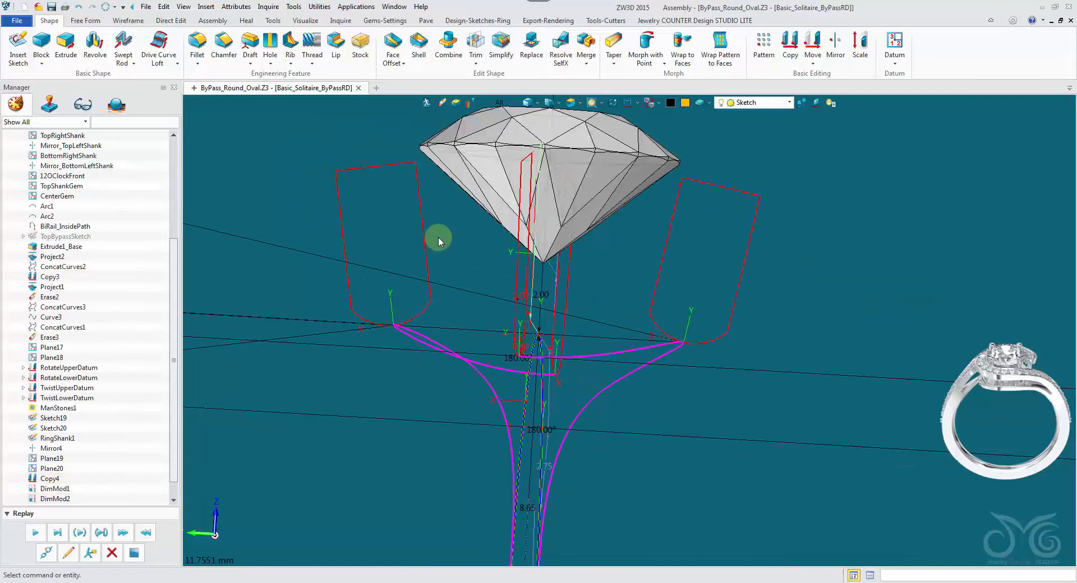
# Replay the model history through Loft5_Surf and hide the sketch dimensions
pyautogui.moveTo(429, 237)
pyautogui.mouseDown(button='right')
pyautogui.moveTo(424, 265)
pyautogui.moveTo(370, 315)
pyautogui.moveTo(326, 326)
pyautogui.mouseUp(button='right')
pyautogui.scroll(-3, 423, 265)
pyautogui.scroll(3, 423, 264)
pyautogui.moveTo(341, 239)
pyautogui.mouseDown(button='right')
pyautogui.moveTo(357, 262)
pyautogui.moveTo(445, 294)
pyautogui.moveTo(714, 284)
pyautogui.moveTo(753, 241)
pyautogui.moveTo(751, 252)
pyautogui.moveTo(765, 243)
pyautogui.mouseUp(button='right')
pyautogui.moveTo(666, 247); pyautogui.dragTo(188, 443, button='right')
pyautogui.scroll(-1, 118, 449)
pyautogui.click(37, 531)
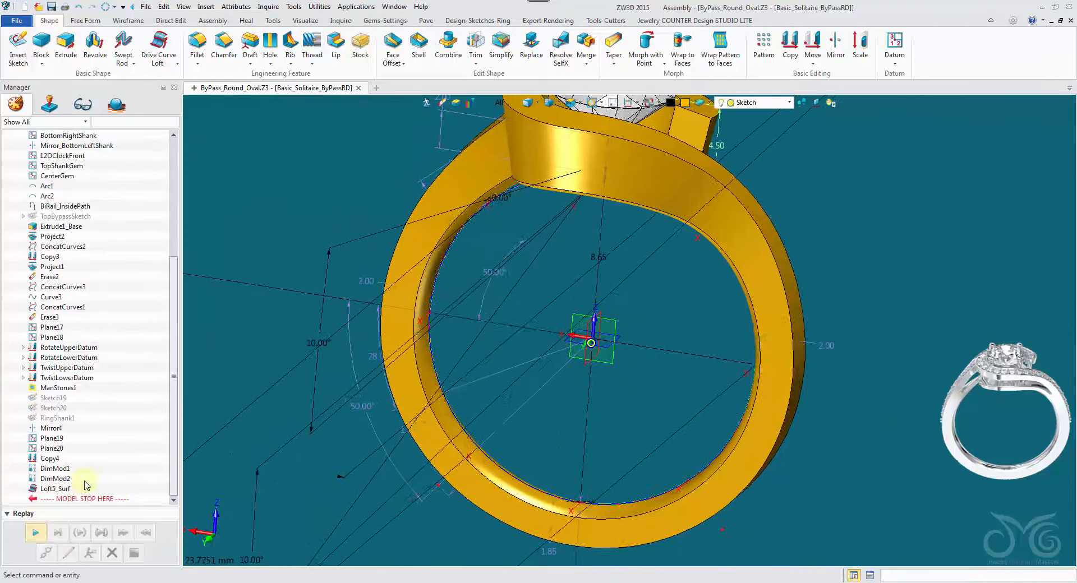
pyautogui.moveTo(494, 141); pyautogui.dragTo(638, 118, button='right')
pyautogui.click(628, 105)
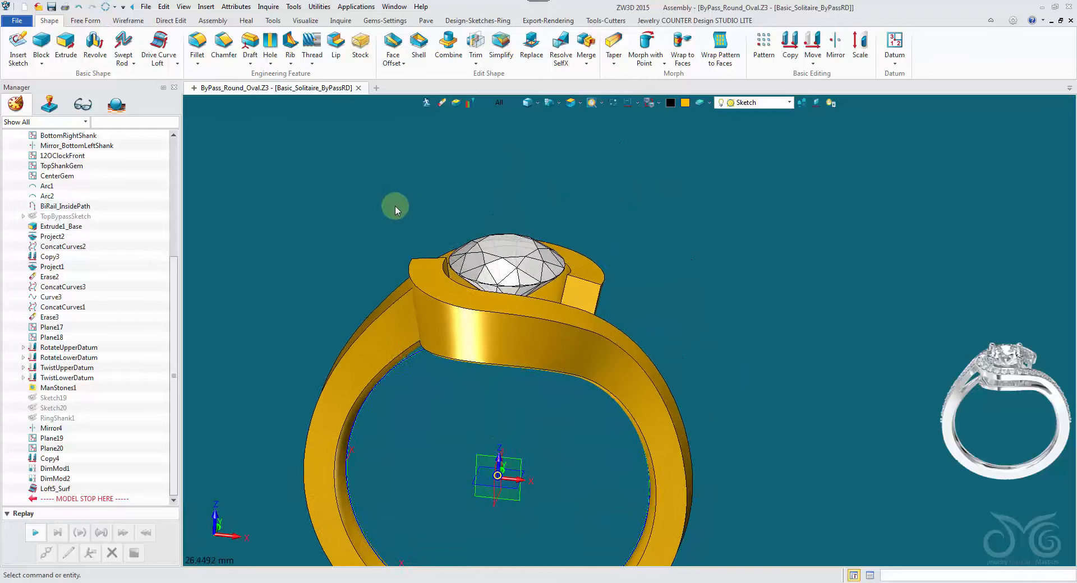
# Divide the ring shank with the TOP datum plane, replacing the SIDE plane picked as the cutter
pyautogui.click(482, 63)
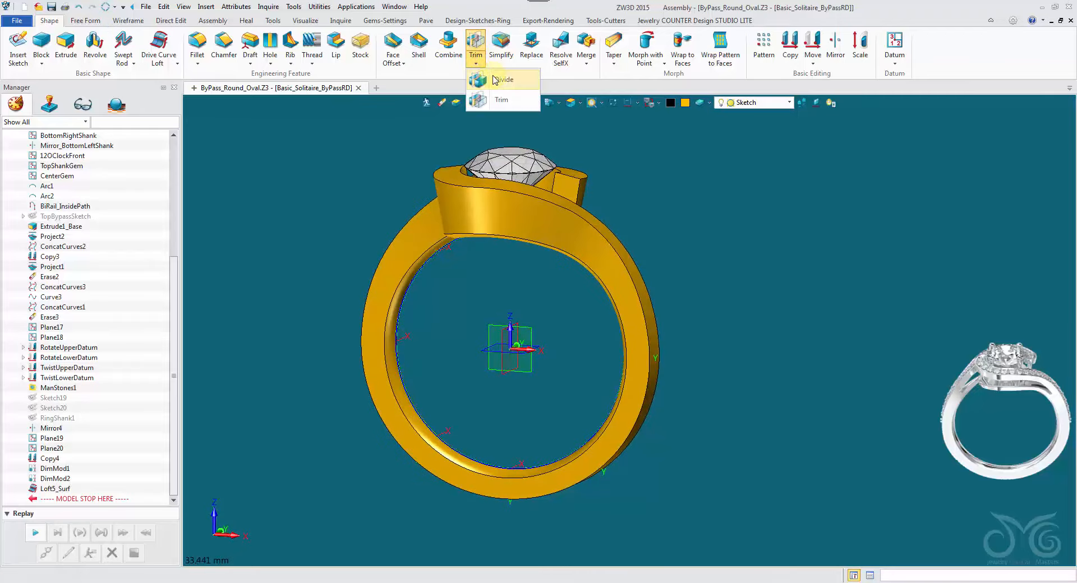
pyautogui.click(496, 76)
pyautogui.click(492, 203)
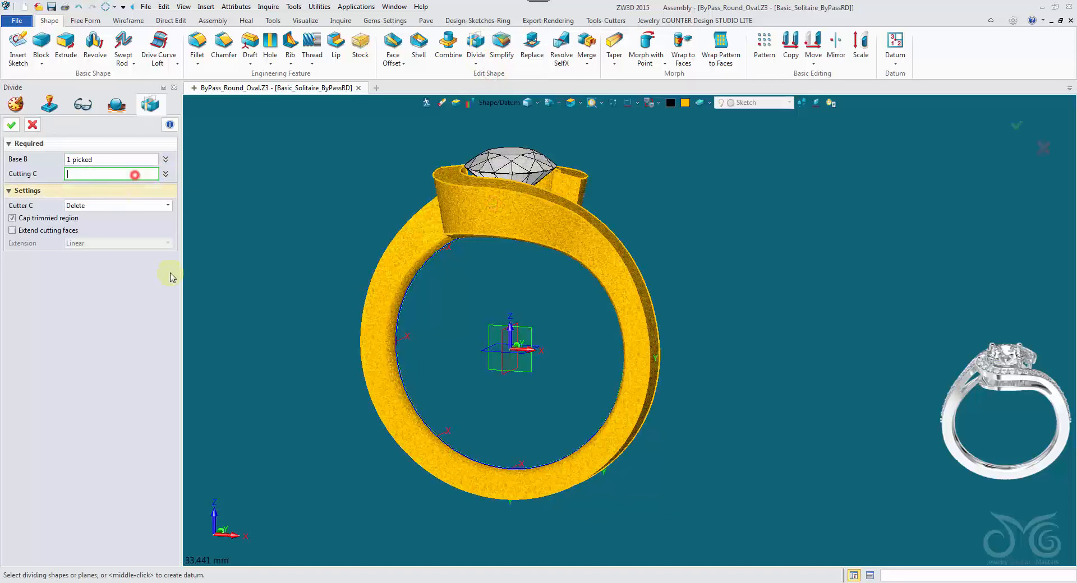
pyautogui.click(500, 375)
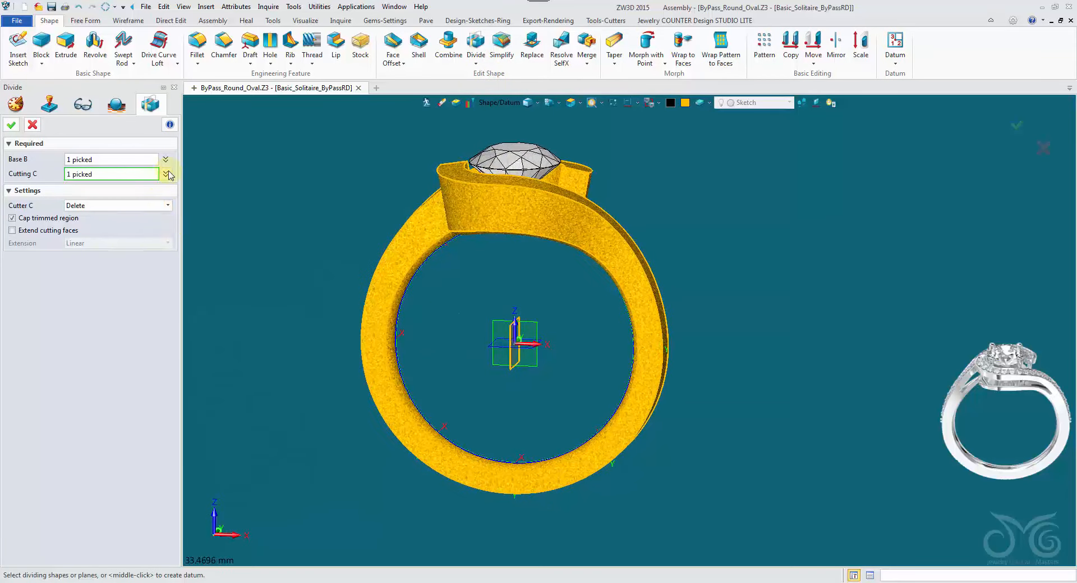
pyautogui.click(165, 199)
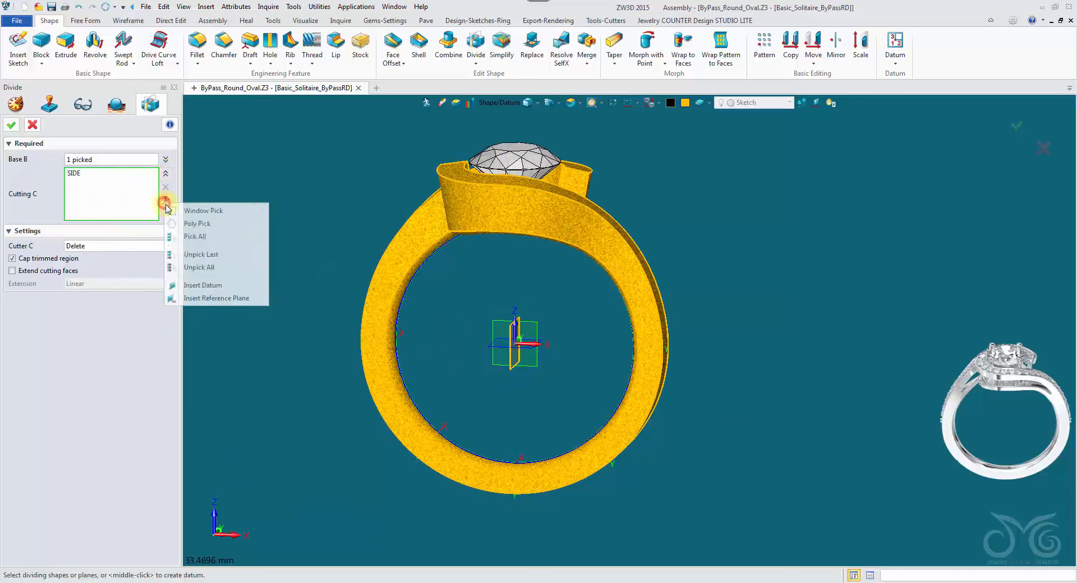
pyautogui.click(228, 268)
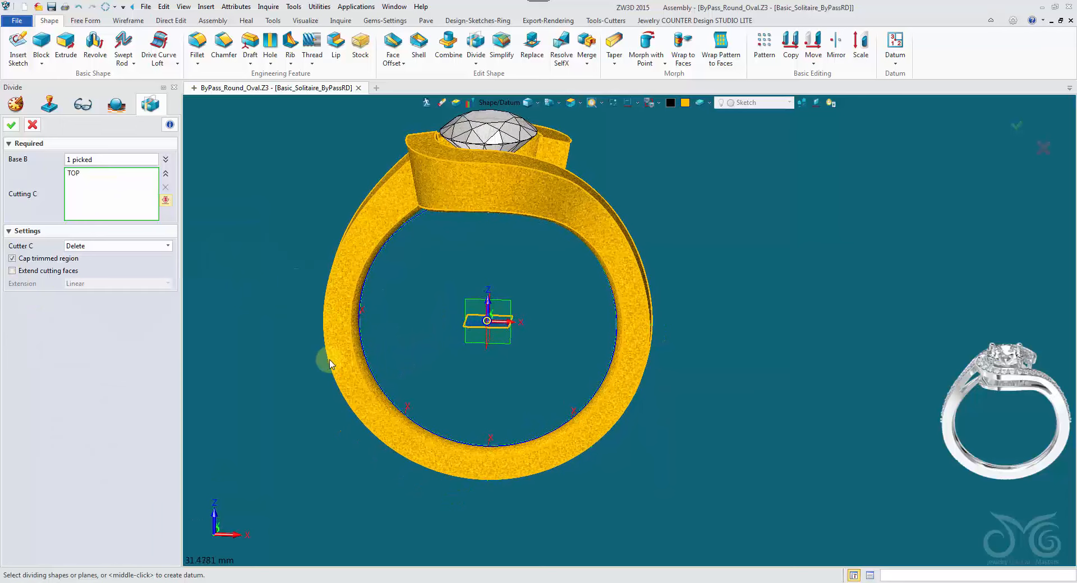
pyautogui.click(12, 127)
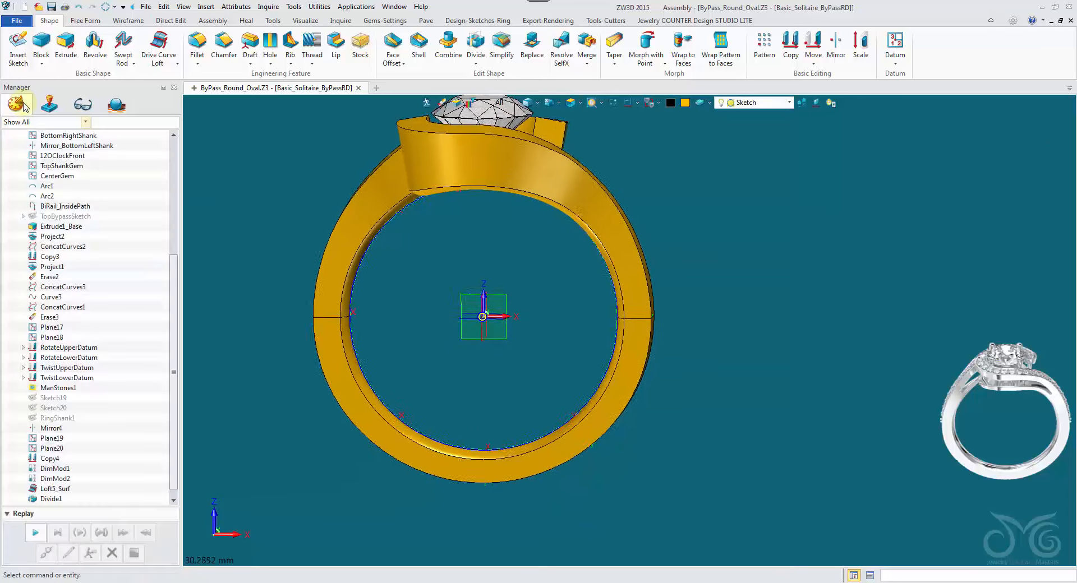
# Limit selection to shapes and examine the divided shank pieces and their fit around the center gem from the front and above
pyautogui.click(496, 104)
pyautogui.click(522, 210)
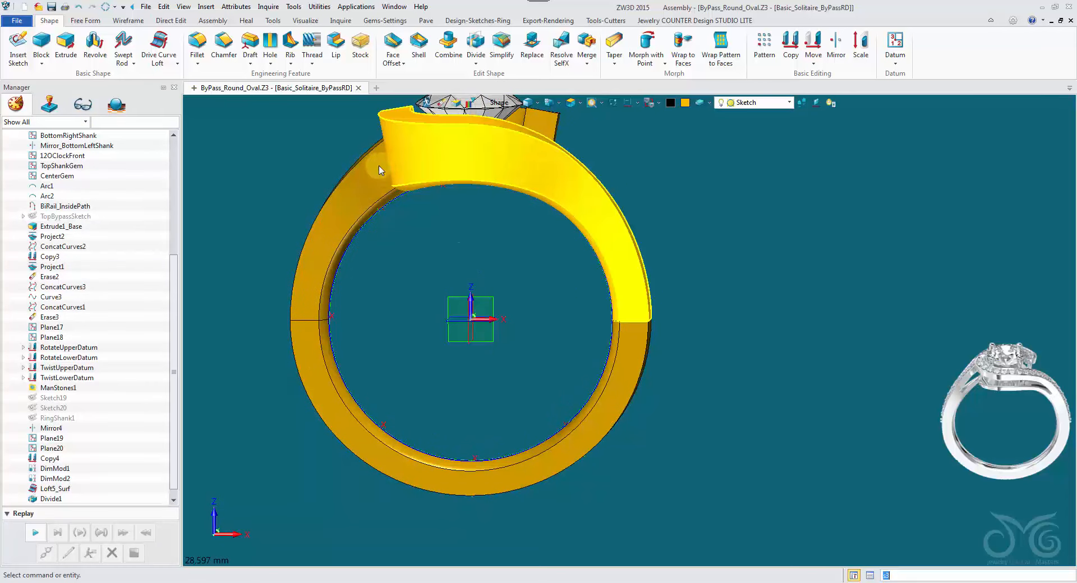
pyautogui.moveTo(330, 351); pyautogui.dragTo(547, 214, button='right')
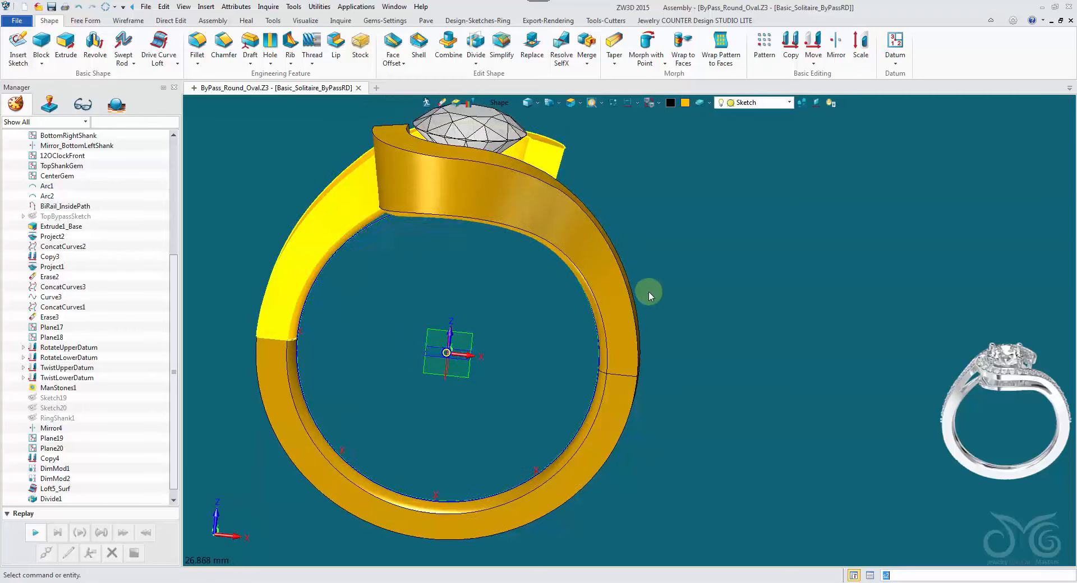
pyautogui.scroll(1, 649, 291)
pyautogui.moveTo(648, 291); pyautogui.dragTo(547, 315, button='right')
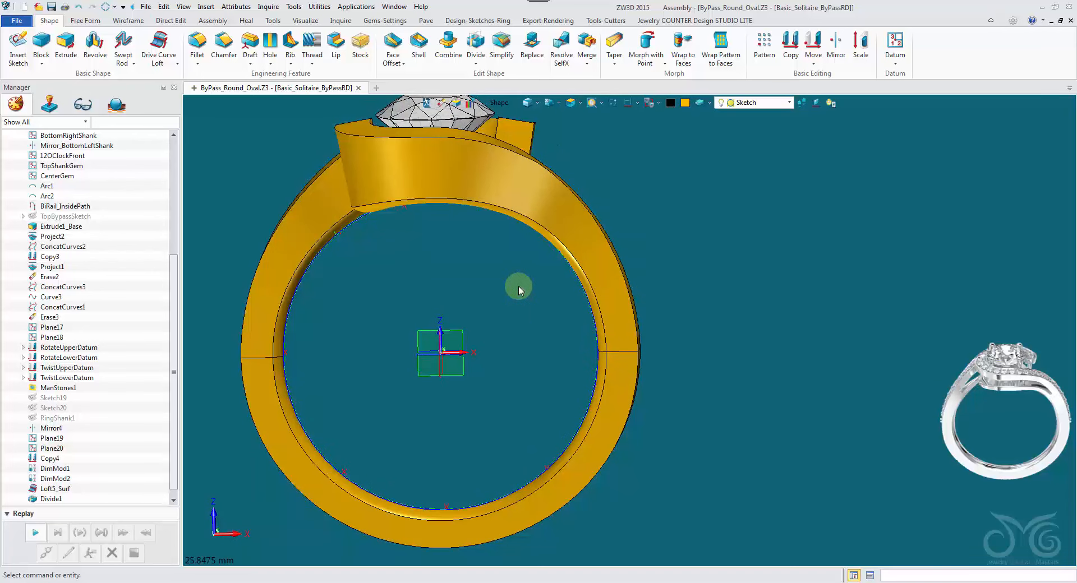
pyautogui.hotkey('ctrl', 'Up')
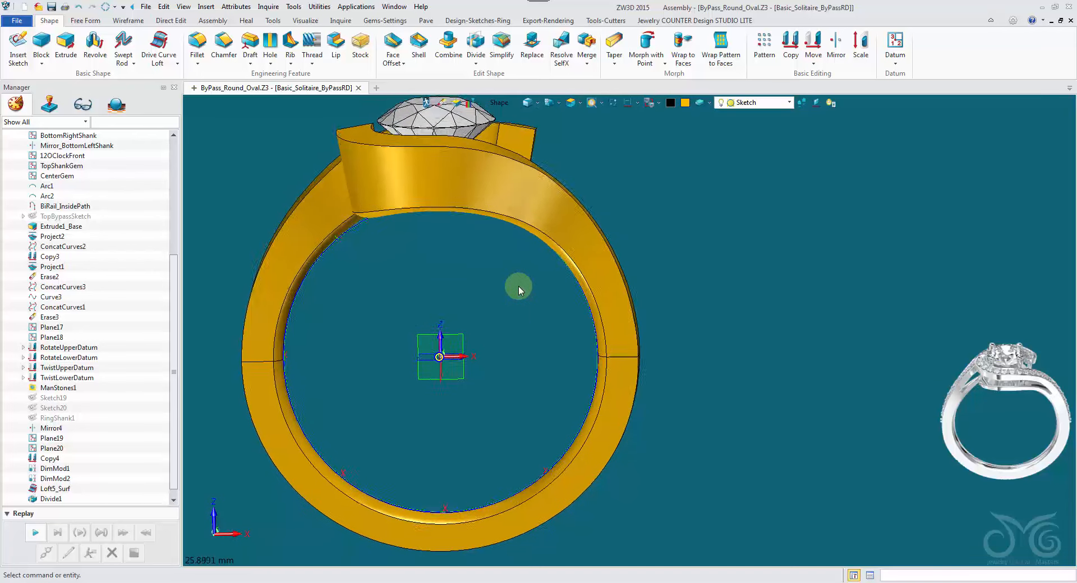
pyautogui.hotkey('ctrl', 'Up')
pyautogui.hotkey('ctrl', 'Down')
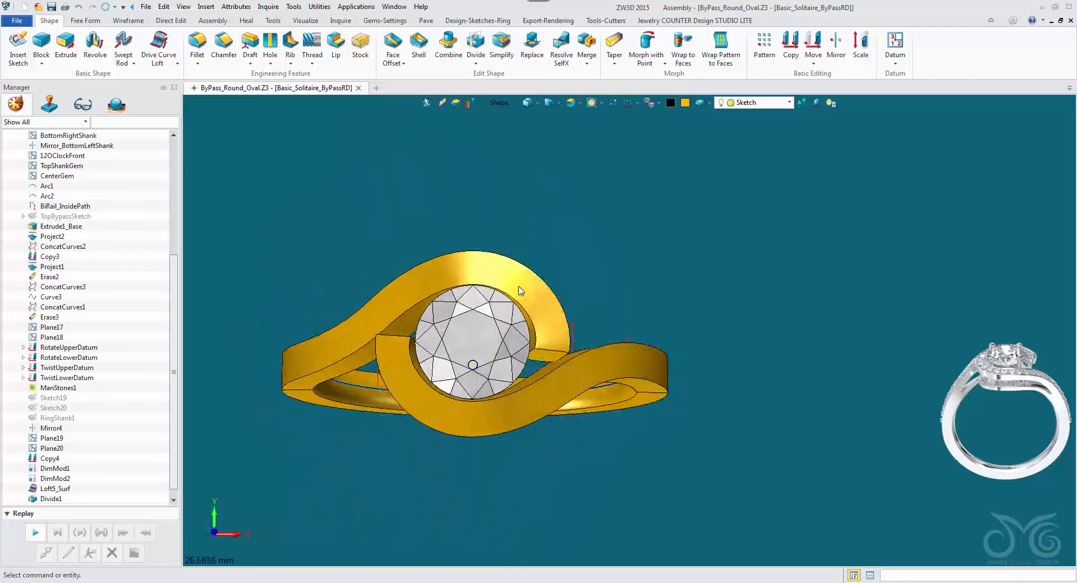
pyautogui.scroll(2, 530, 347)
pyautogui.hotkey('ctrl', 'Down')
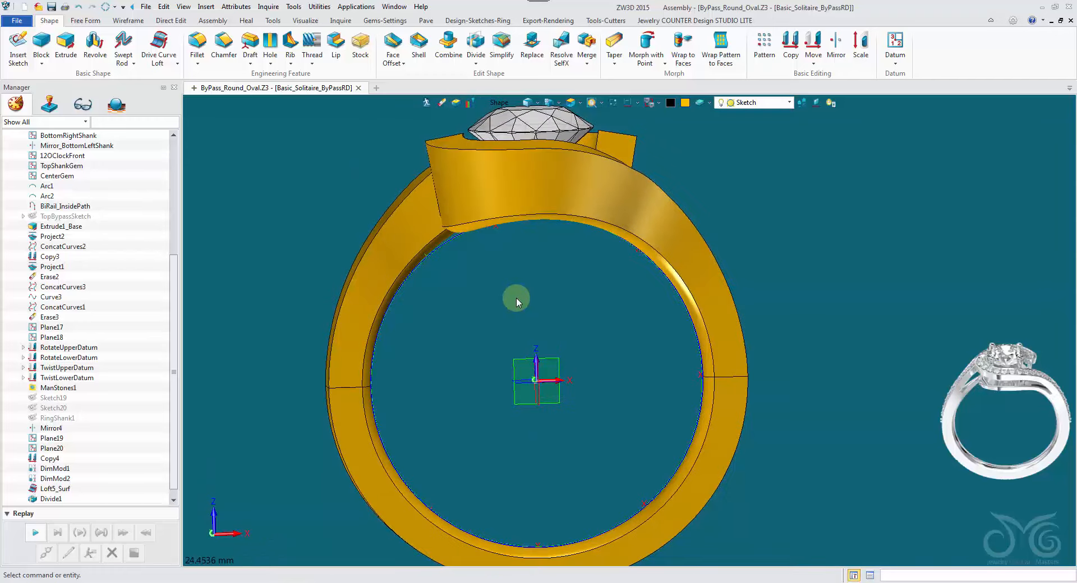
# Hide the Center Stone layer and insert a new sketch on the FRONT plane
pyautogui.click(746, 103)
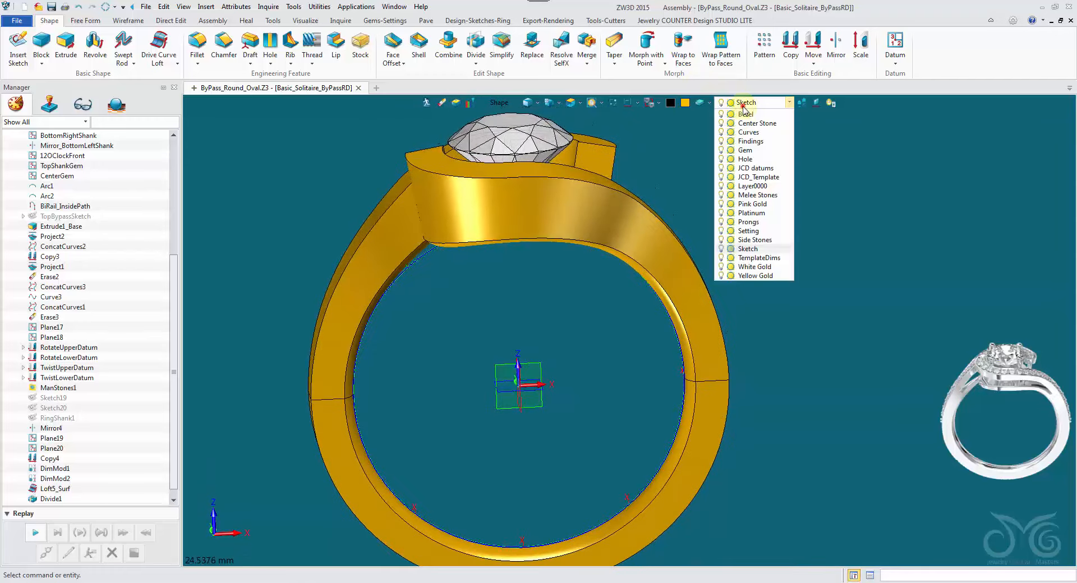
pyautogui.click(721, 123)
pyautogui.click(678, 148)
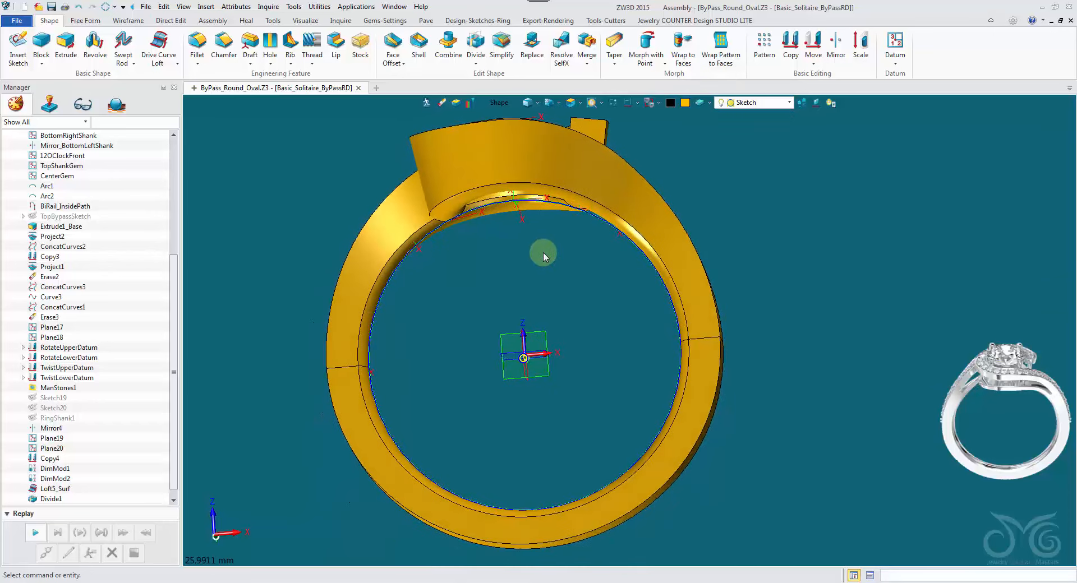
pyautogui.rightClick(547, 255)
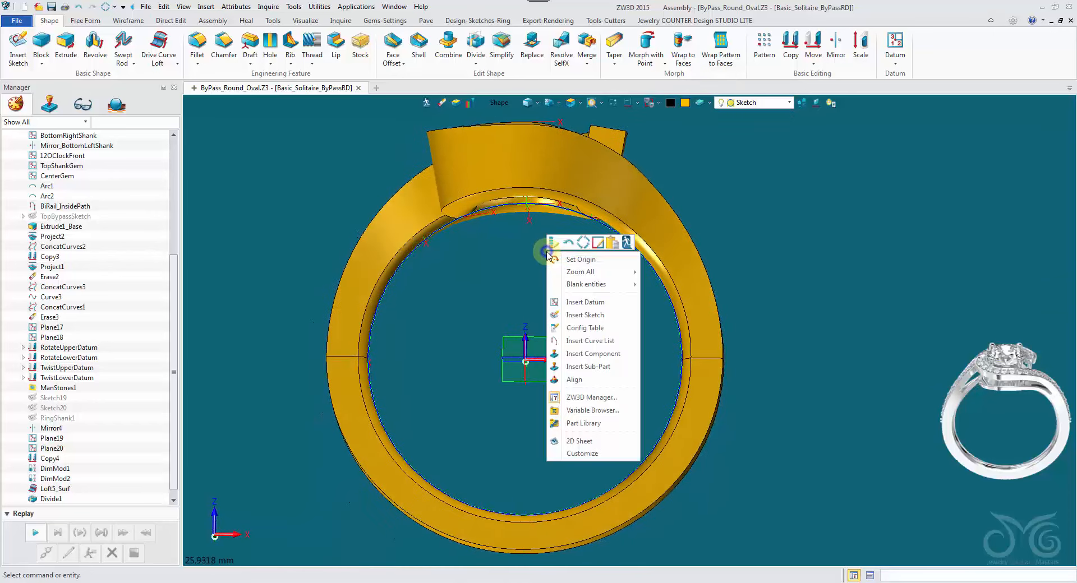
pyautogui.click(601, 314)
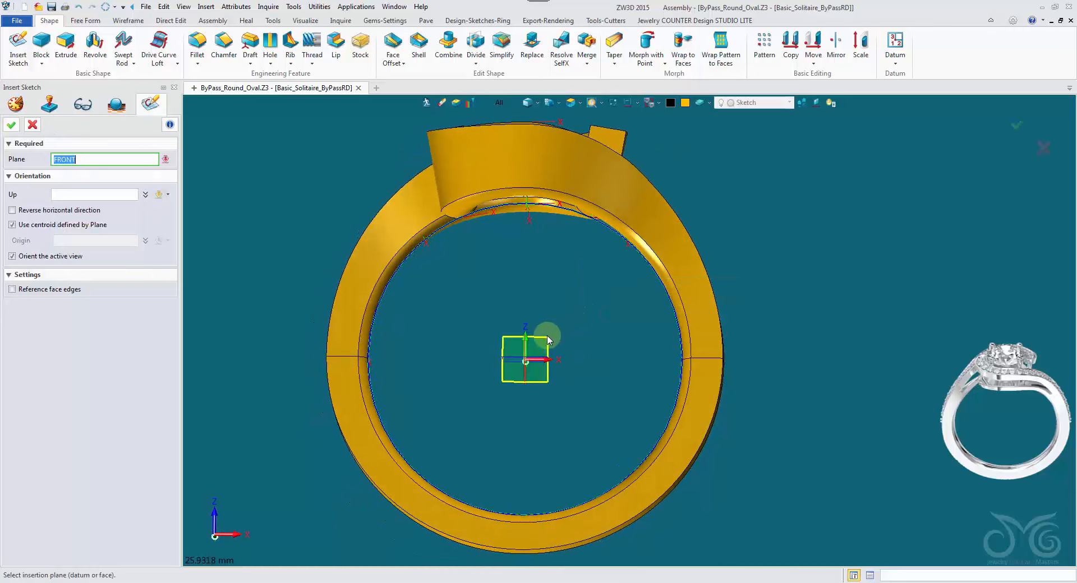
pyautogui.click(12, 125)
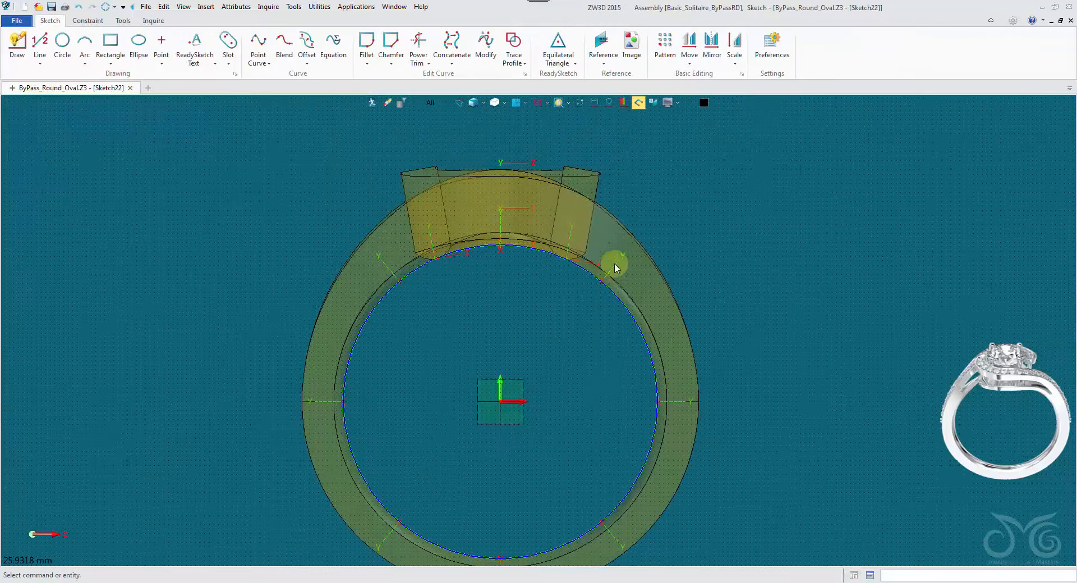
# Reference both halves of the shank's inner finger circle into the sketch as construction geometry
pyautogui.rightClick(681, 167)
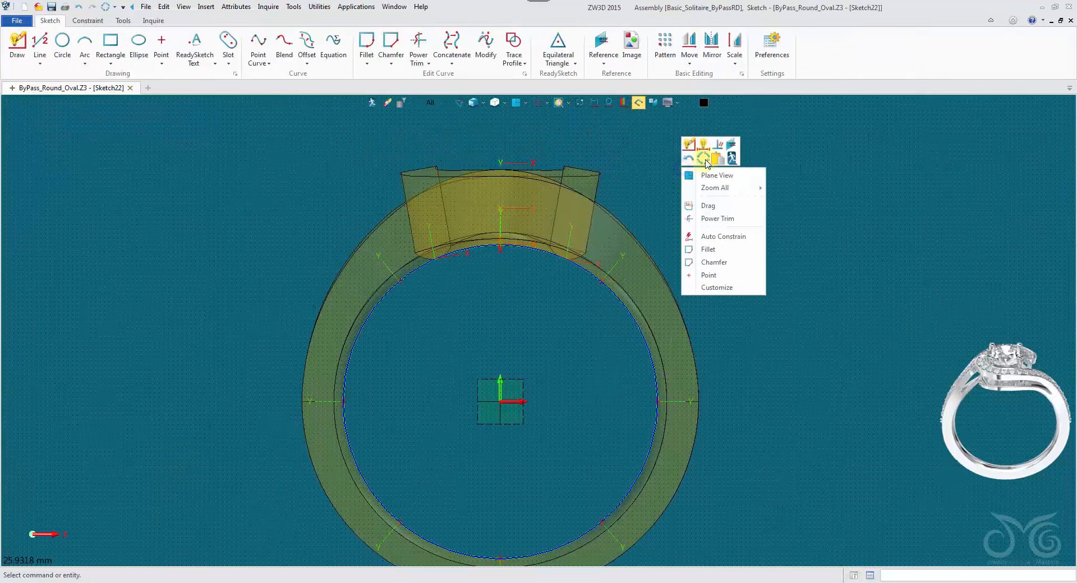
pyautogui.click(731, 140)
pyautogui.scroll(2, 456, 296)
pyautogui.click(435, 209)
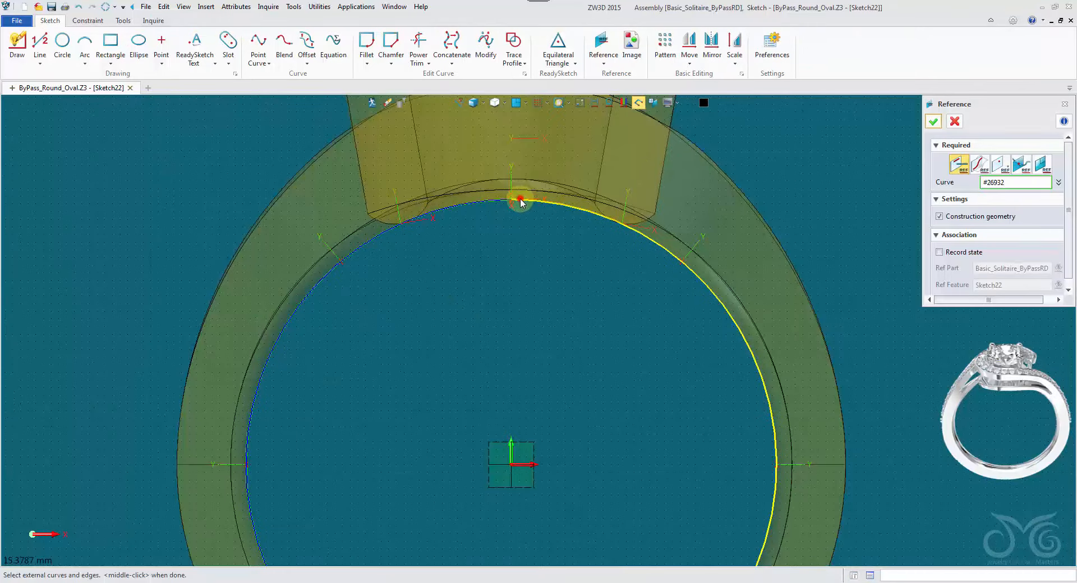
pyautogui.middleClick(499, 211)
pyautogui.click(499, 211)
pyautogui.middleClick(506, 312)
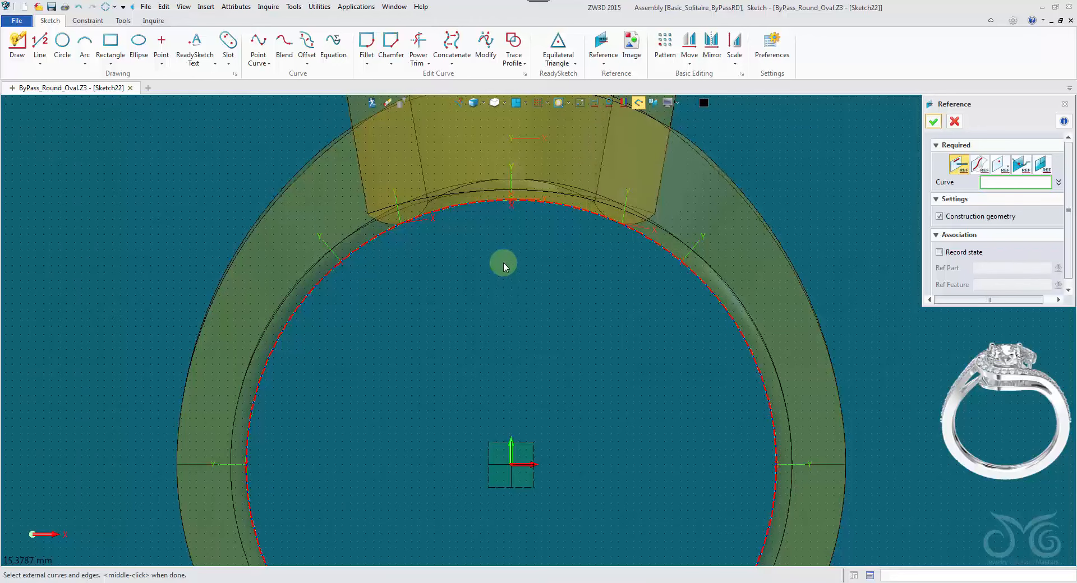
# Reference the upper outer edges of both bypass shank halves into the sketch as construction geometry
pyautogui.scroll(-2, 508, 267)
pyautogui.moveTo(509, 270); pyautogui.dragTo(485, 316, button='middle')
pyautogui.scroll(3, 469, 164)
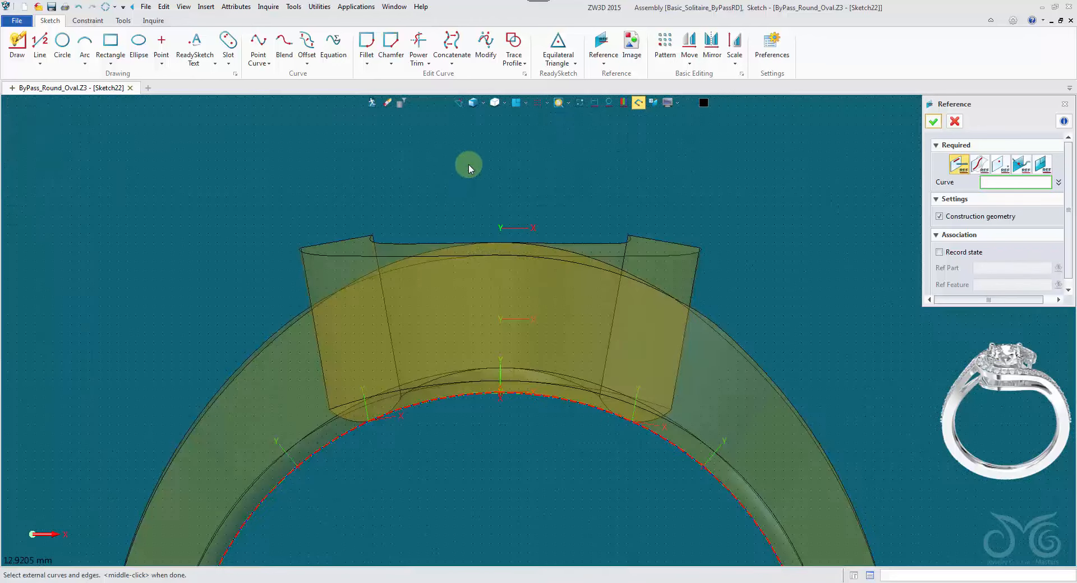
pyautogui.moveTo(444, 207)
pyautogui.mouseDown(button='right')
pyautogui.moveTo(413, 305)
pyautogui.moveTo(437, 206)
pyautogui.mouseUp(button='right')
pyautogui.click(413, 296)
pyautogui.click(406, 305)
pyautogui.click(404, 305)
pyautogui.middleClick(404, 304)
pyautogui.click(433, 201)
pyautogui.scroll(3, 438, 210)
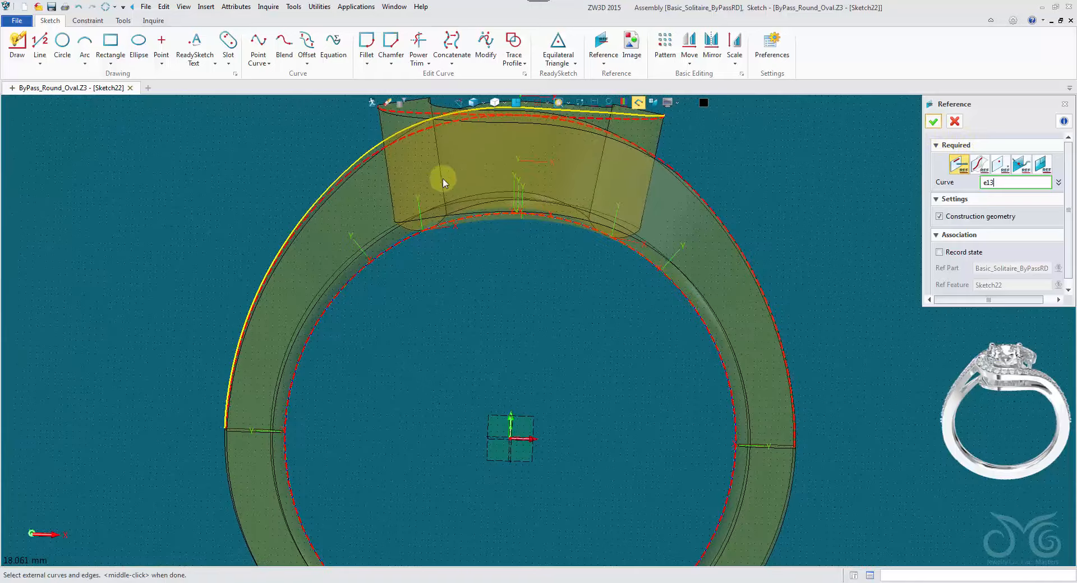
pyautogui.middleClick(350, 239)
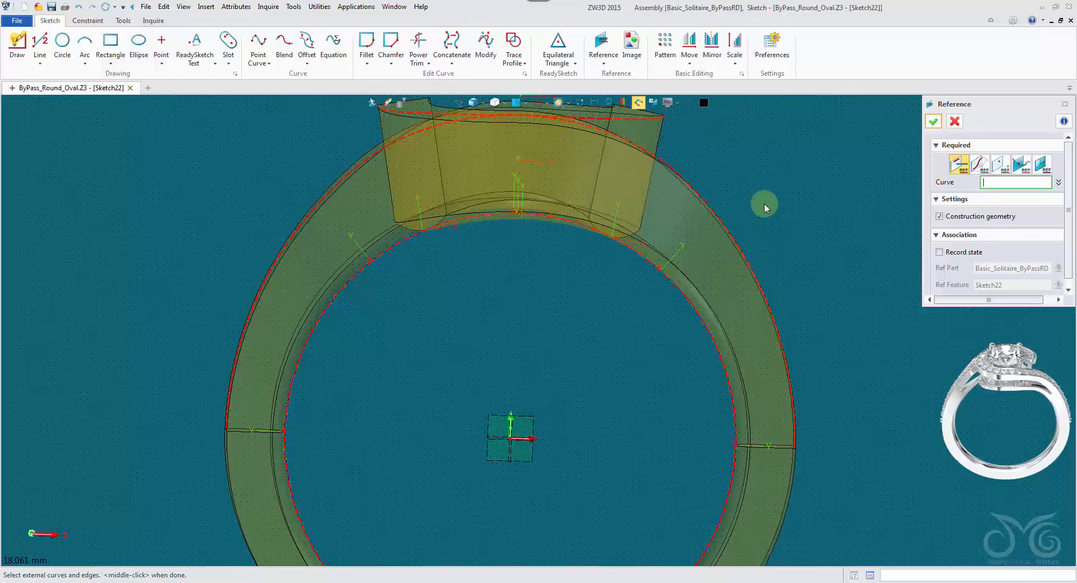
pyautogui.click(957, 123)
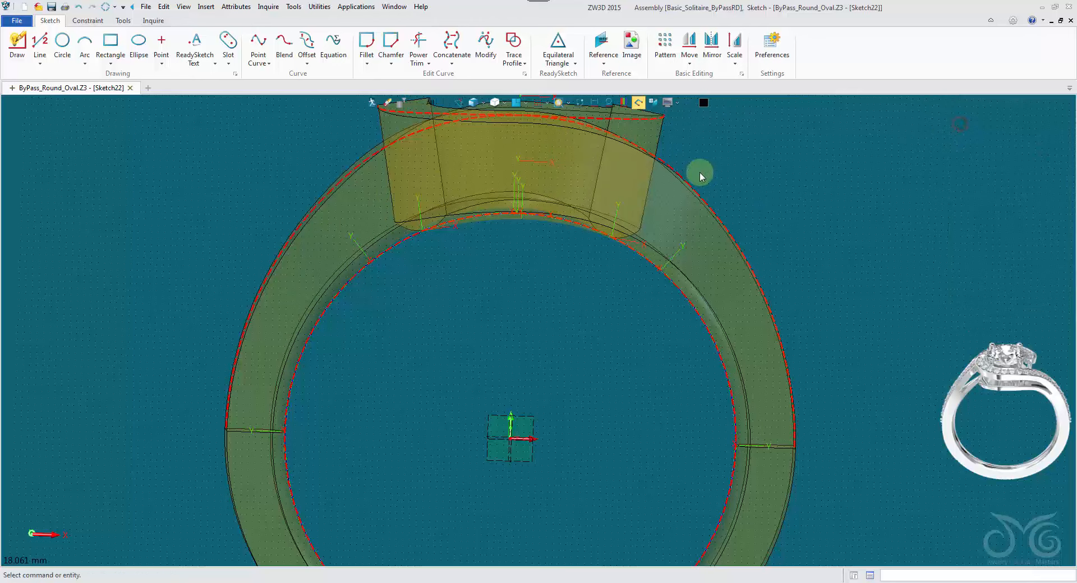
# Align the view to the sketch plane and hide the ring model so only the sketch curves are displayed
pyautogui.click(517, 104)
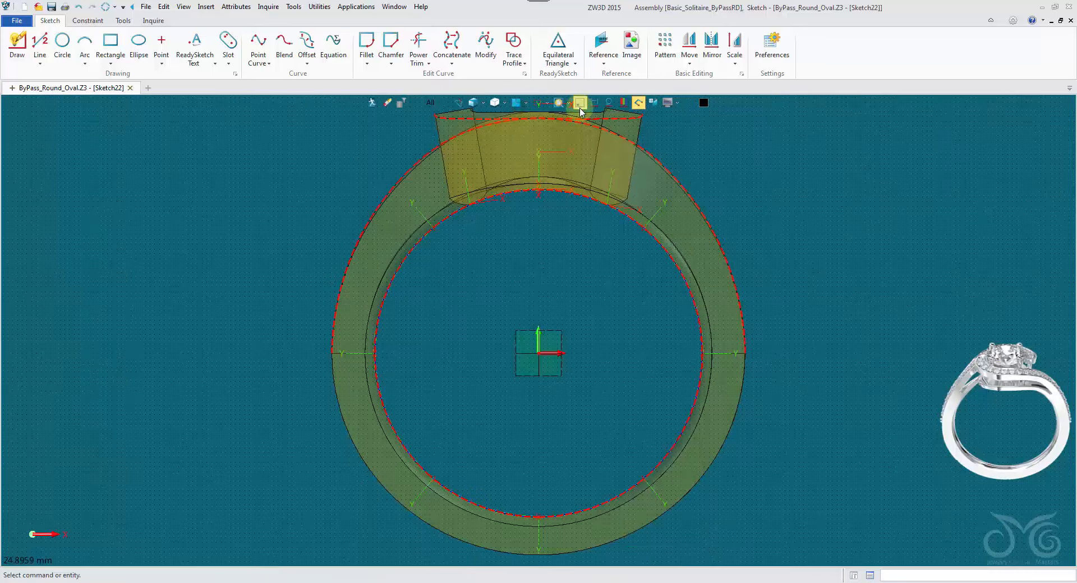
pyautogui.click(582, 103)
pyautogui.moveTo(570, 247)
pyautogui.mouseDown(button='middle')
pyautogui.moveTo(508, 286)
pyautogui.moveTo(485, 266)
pyautogui.mouseUp(button='middle')
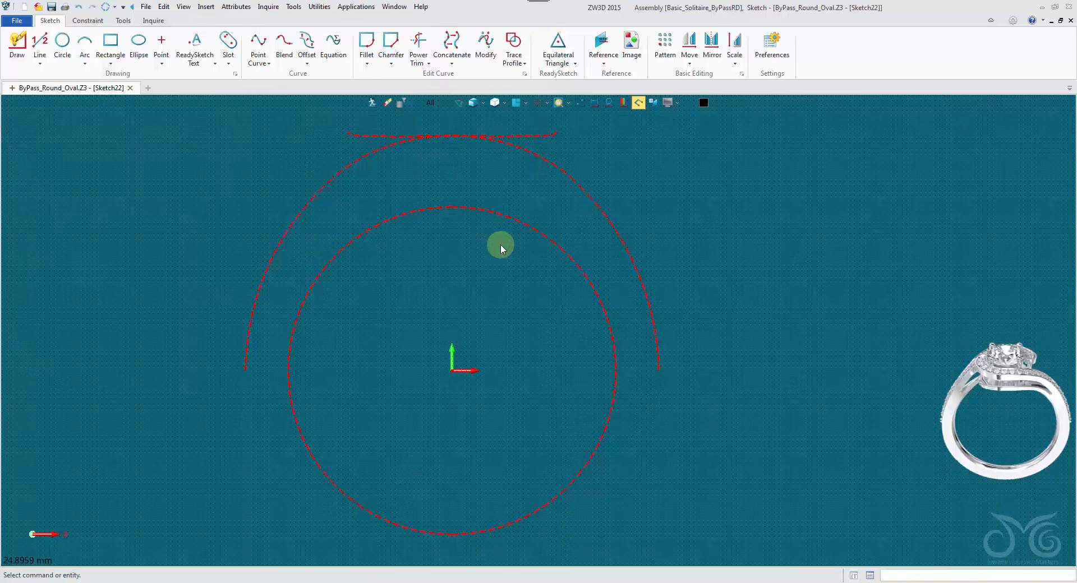
# Offset both outer edge reference curves of the bypass shank by -1.25 mm toward the finger circle
pyautogui.click(307, 44)
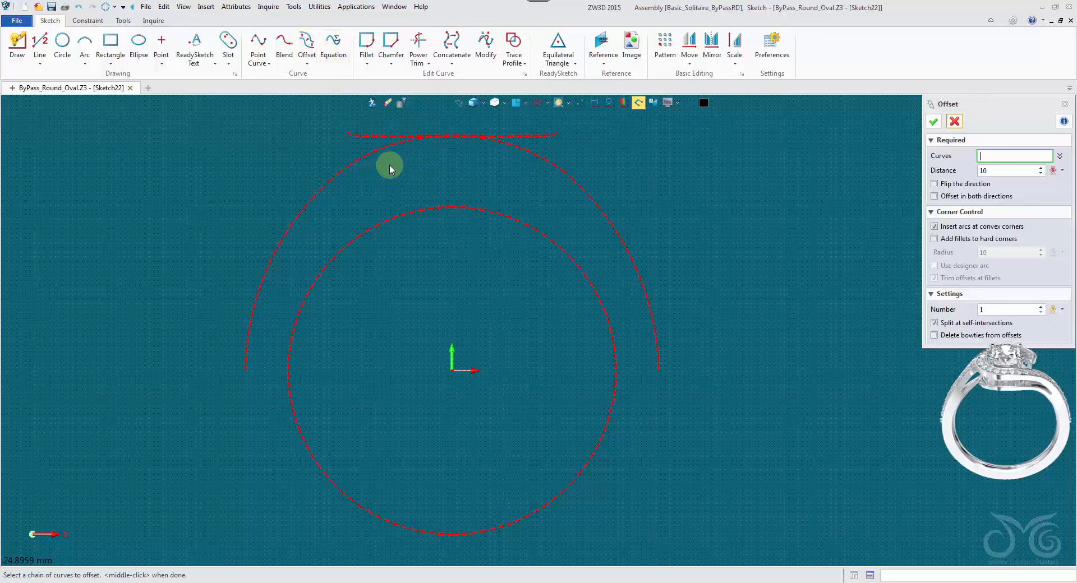
pyautogui.click(368, 159)
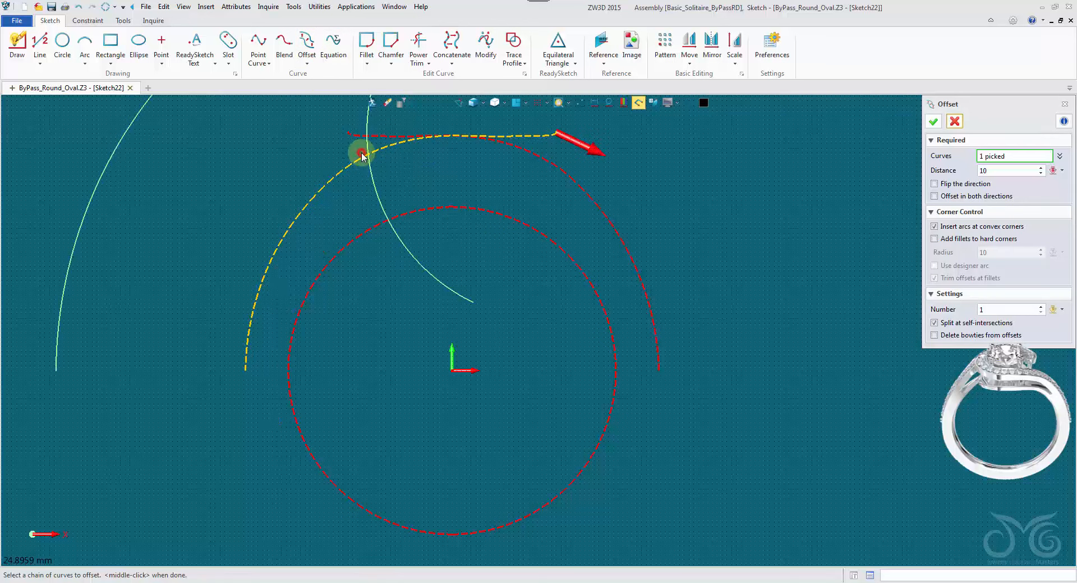
pyautogui.click(1010, 171)
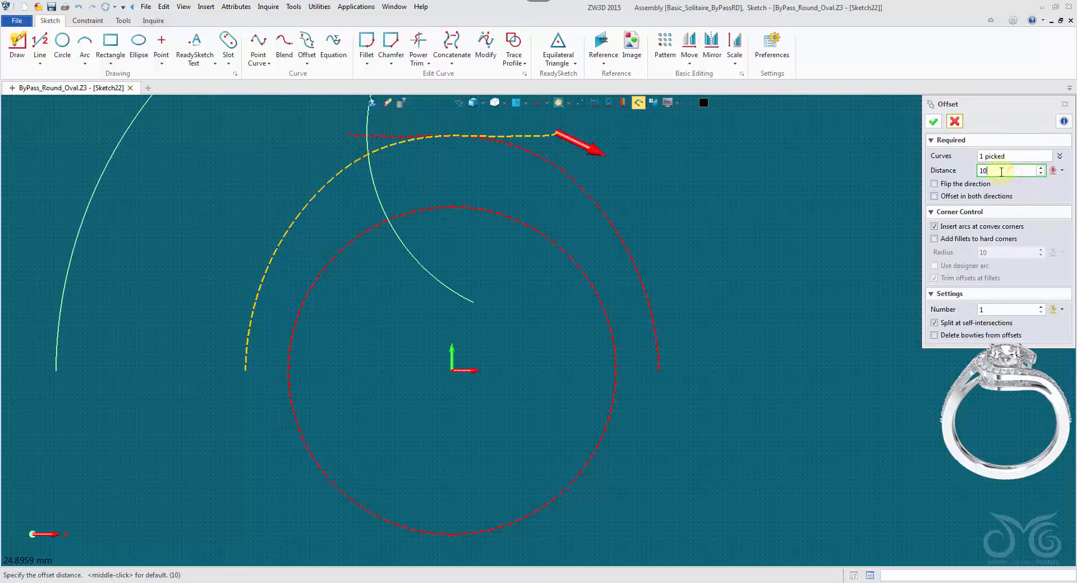
pyautogui.write('3.3')
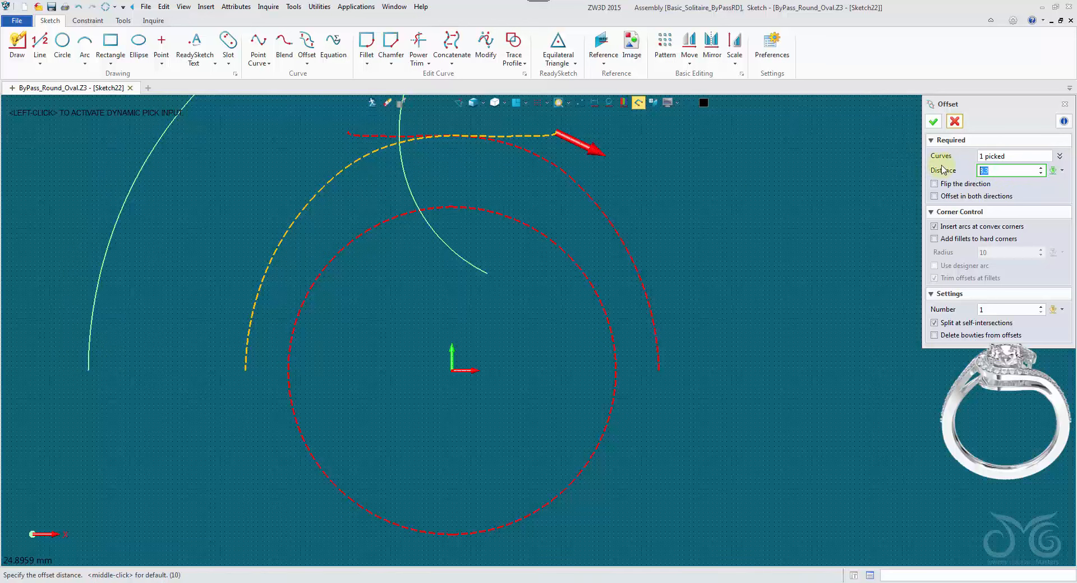
pyautogui.scroll(3, 997, 169)
pyautogui.scroll(-3, 997, 168)
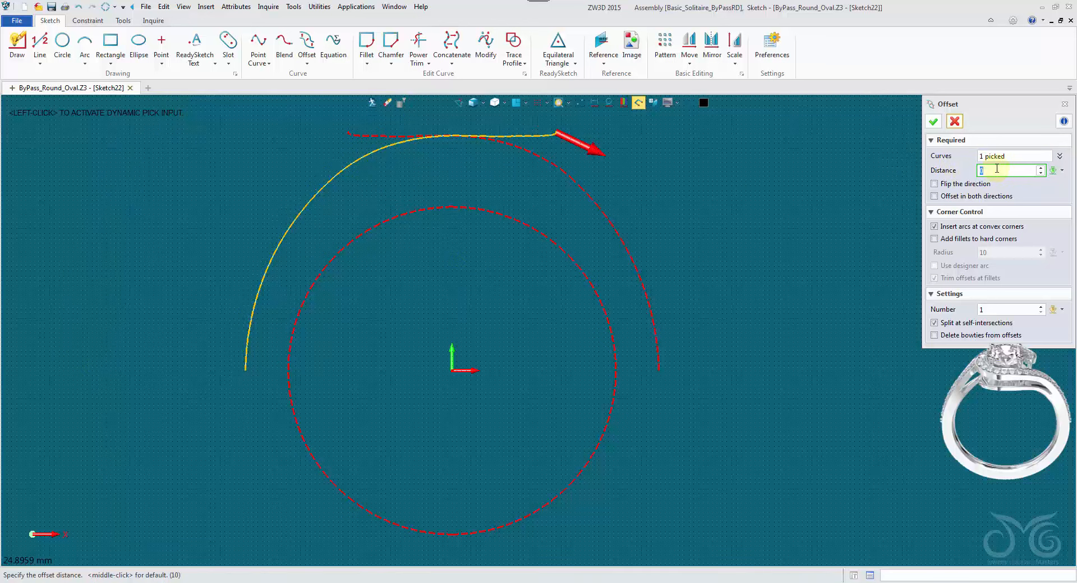
pyautogui.scroll(-3, 997, 168)
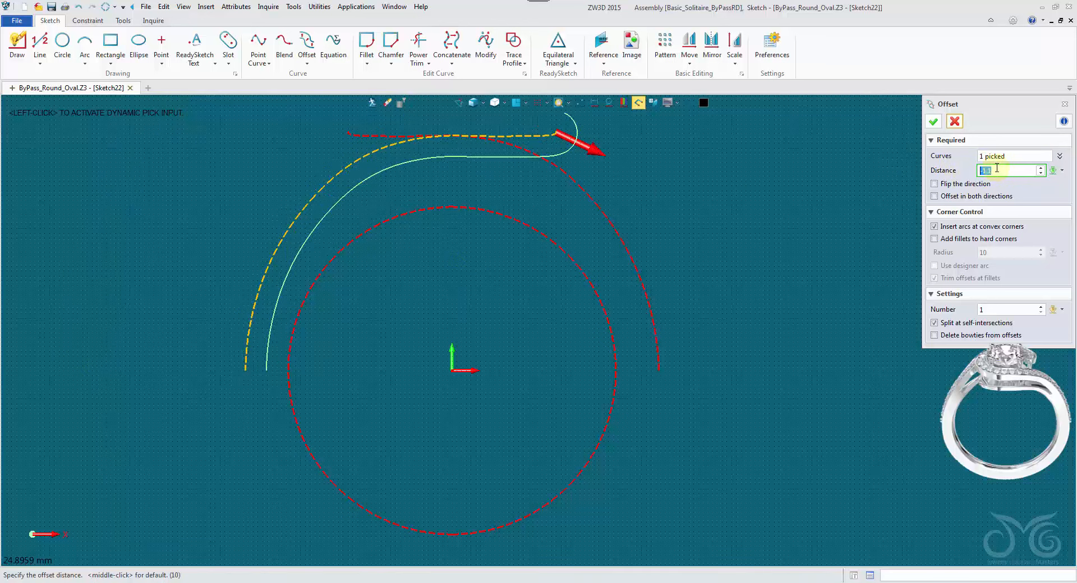
pyautogui.scroll(-1, 997, 168)
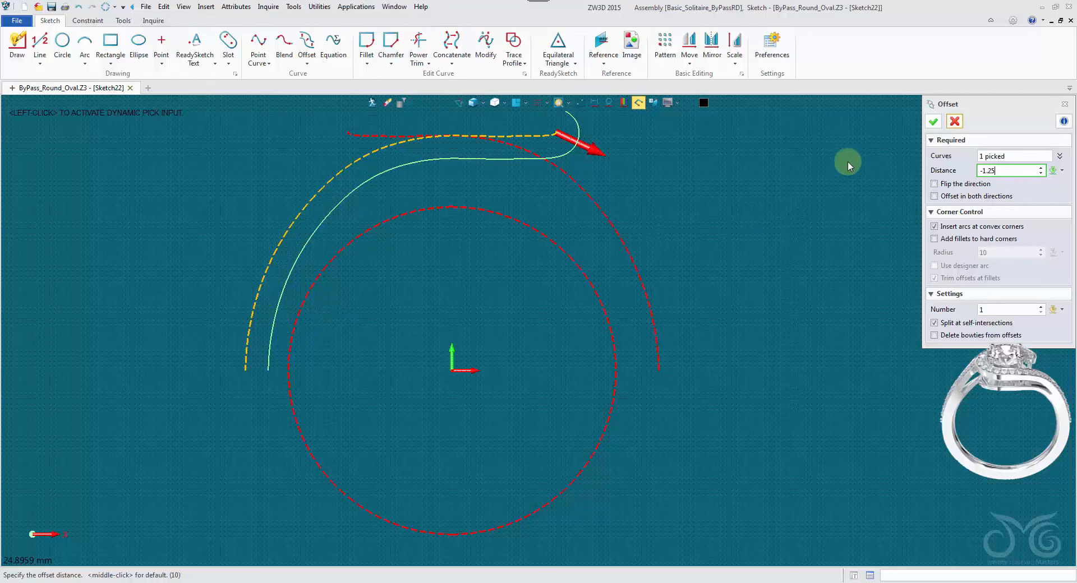
pyautogui.press('Return')
pyautogui.click(934, 124)
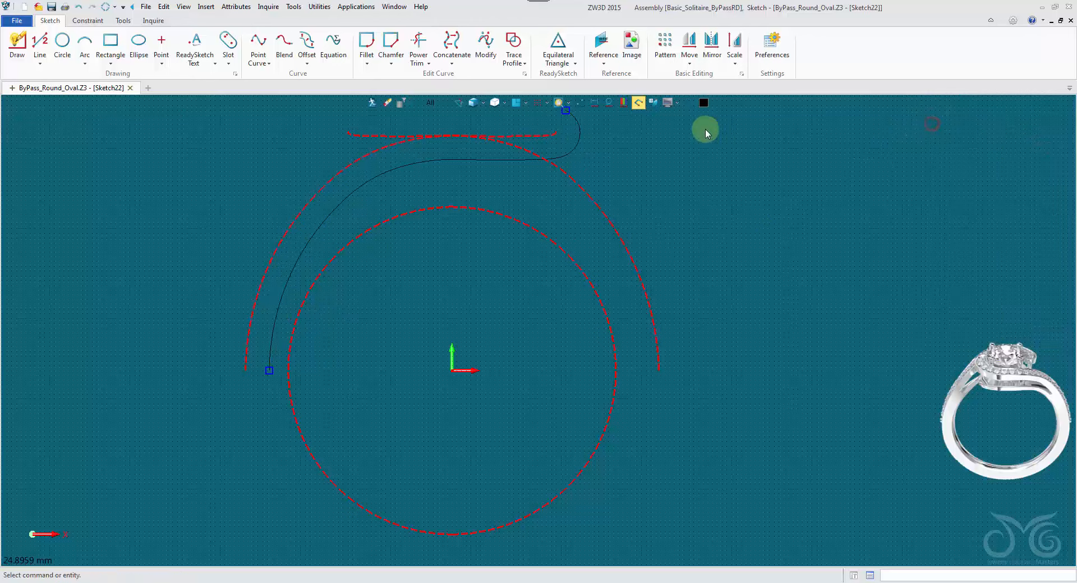
pyautogui.click(585, 193)
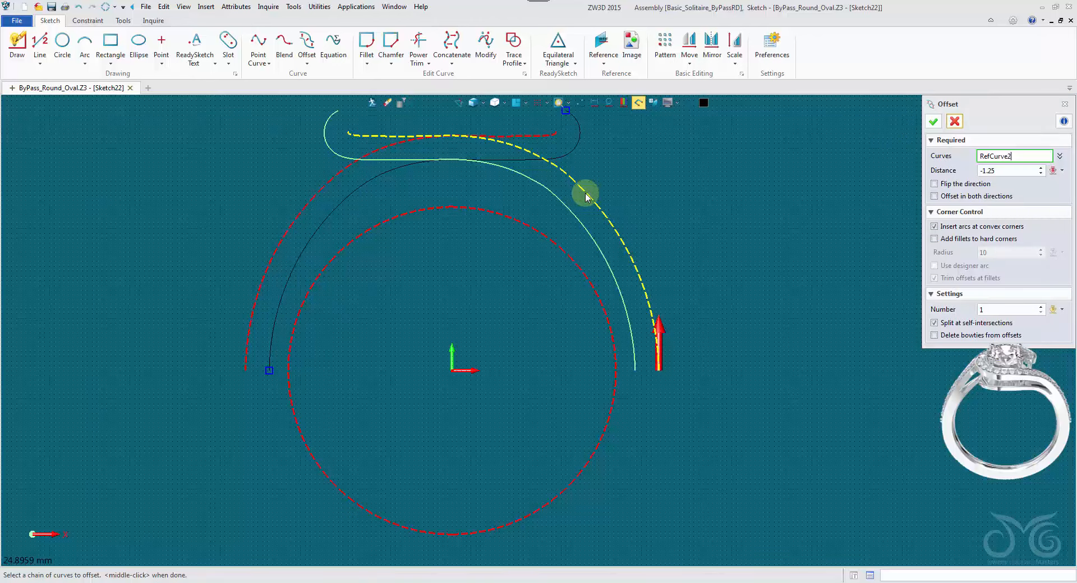
pyautogui.click(933, 121)
# Offset both halves of the inner finger circle outward by 1.25 mm
pyautogui.click(493, 213)
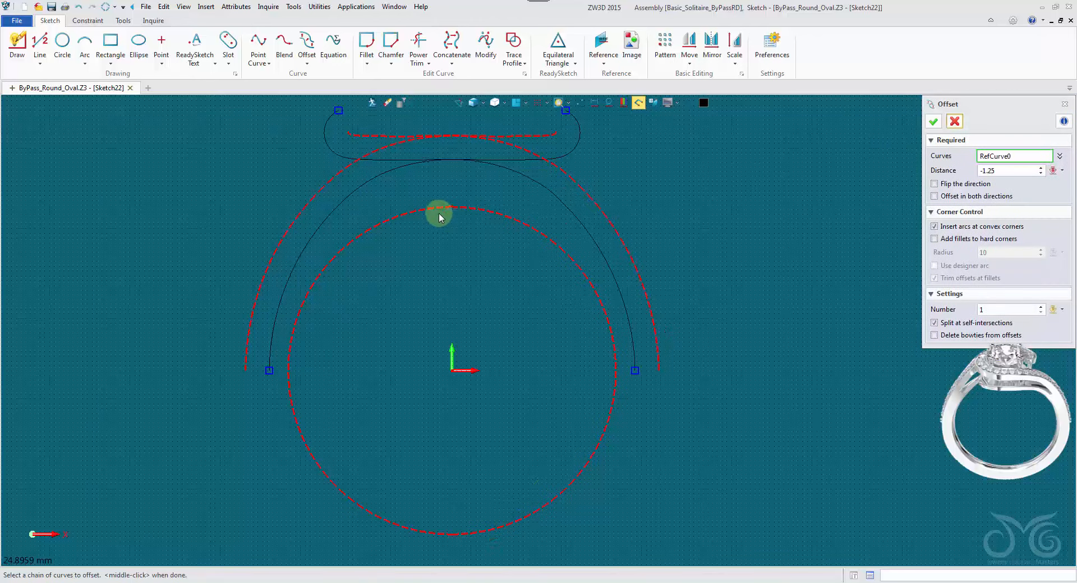
pyautogui.click(502, 217)
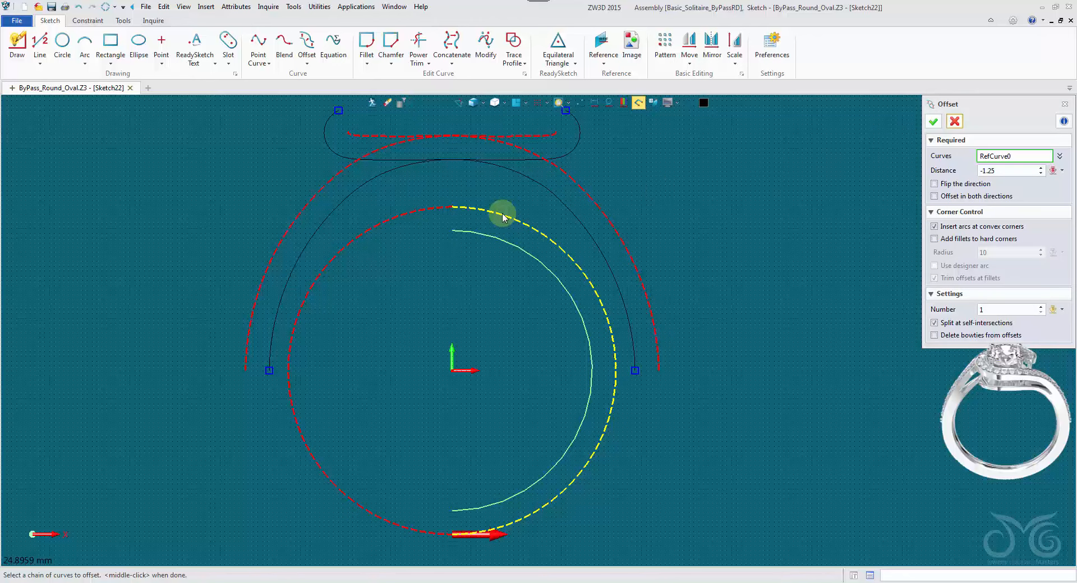
pyautogui.click(435, 212)
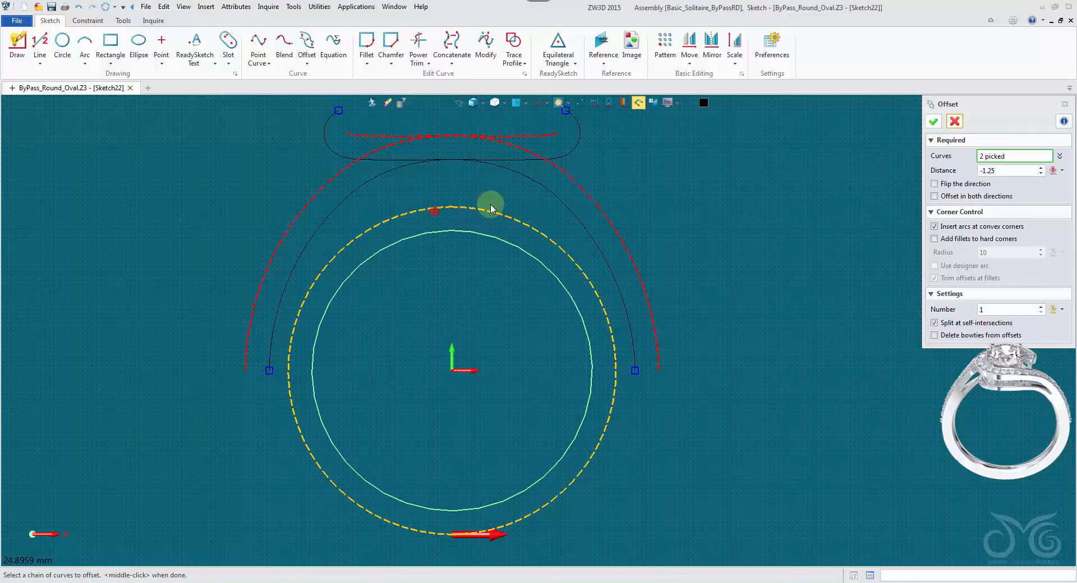
pyautogui.click(983, 171)
pyautogui.click(934, 183)
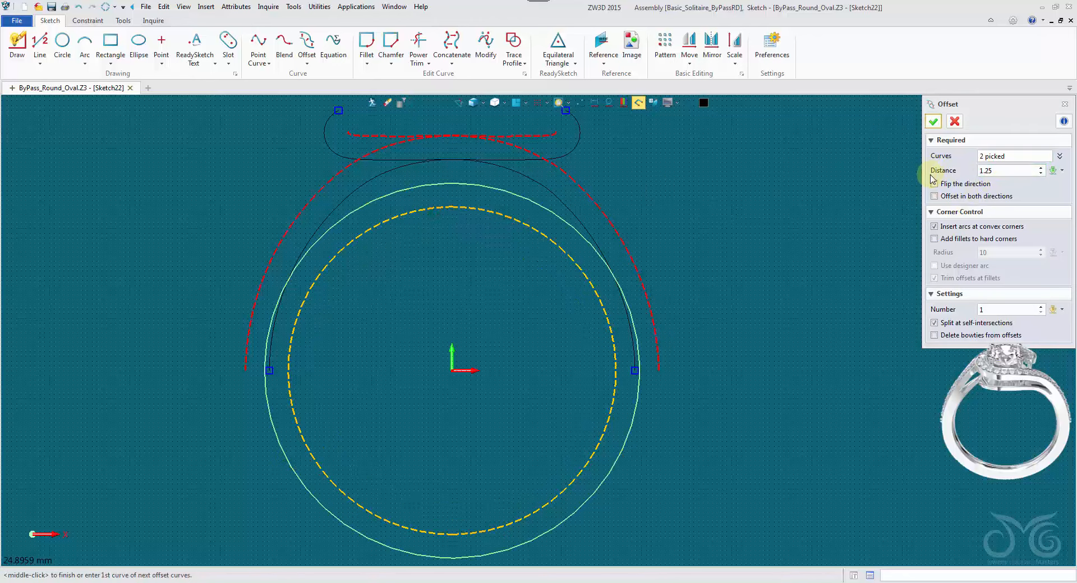
pyautogui.click(934, 121)
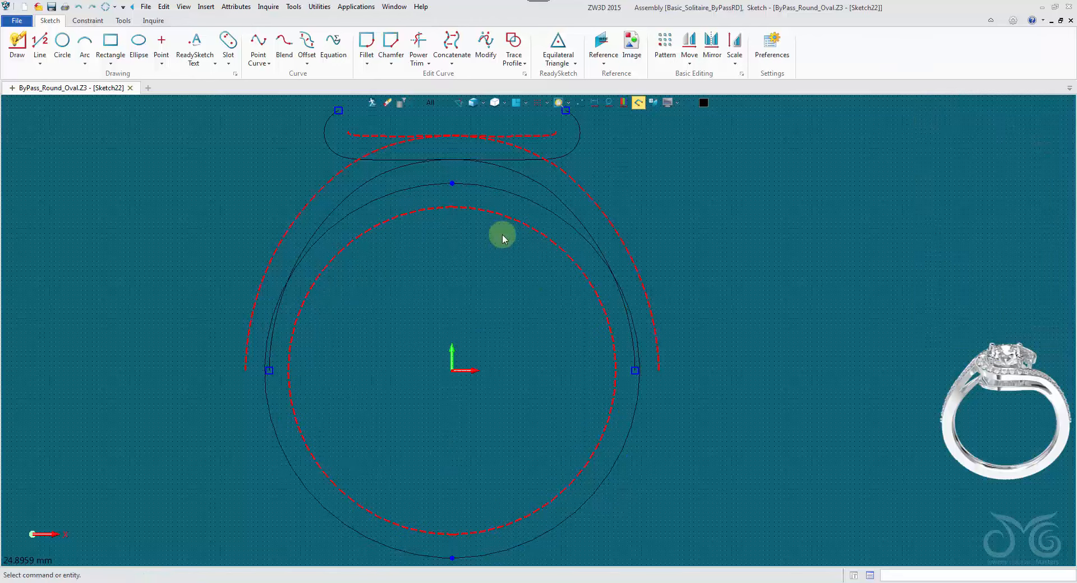
# Trim away the offset curves below their crossing points on both sides, leaving a crescent over the finger circle
pyautogui.click(658, 459)
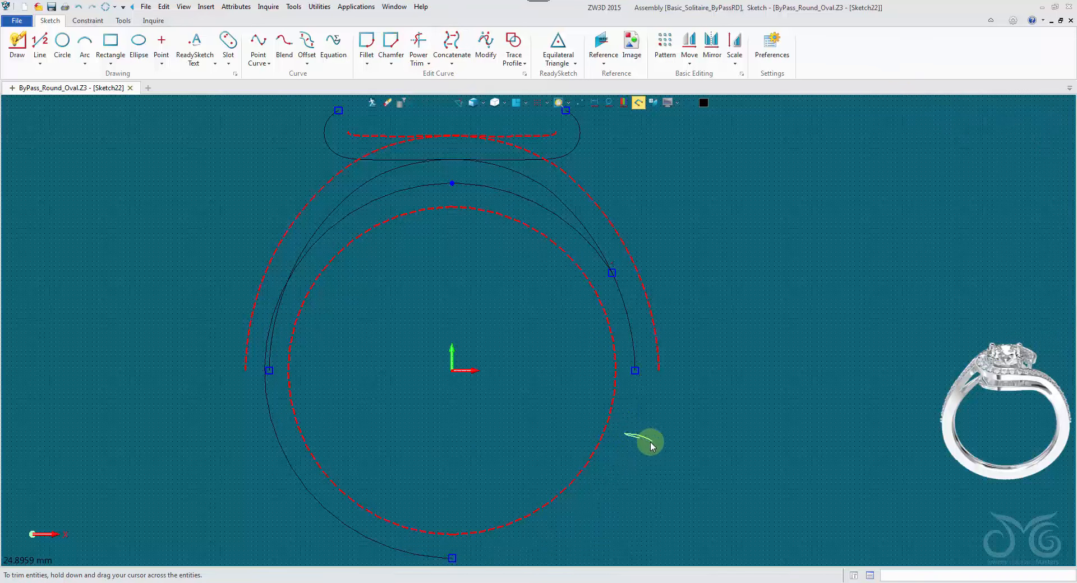
pyautogui.moveTo(651, 446)
pyautogui.mouseDown()
pyautogui.moveTo(633, 359)
pyautogui.moveTo(636, 390)
pyautogui.moveTo(592, 517)
pyautogui.mouseUp()
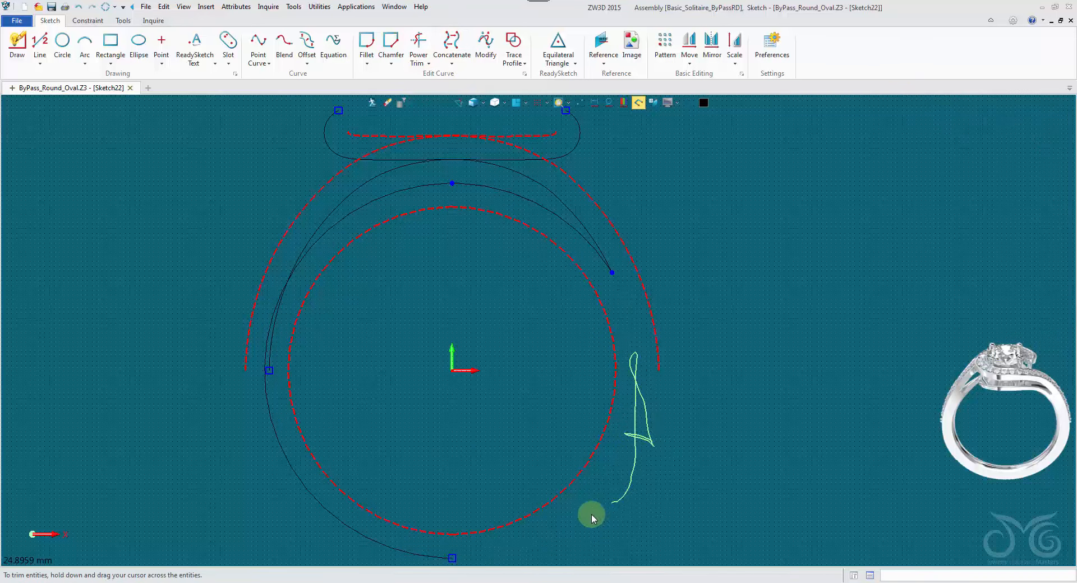
pyautogui.moveTo(243, 401)
pyautogui.mouseDown()
pyautogui.moveTo(261, 399)
pyautogui.moveTo(261, 353)
pyautogui.moveTo(281, 339)
pyautogui.mouseUp()
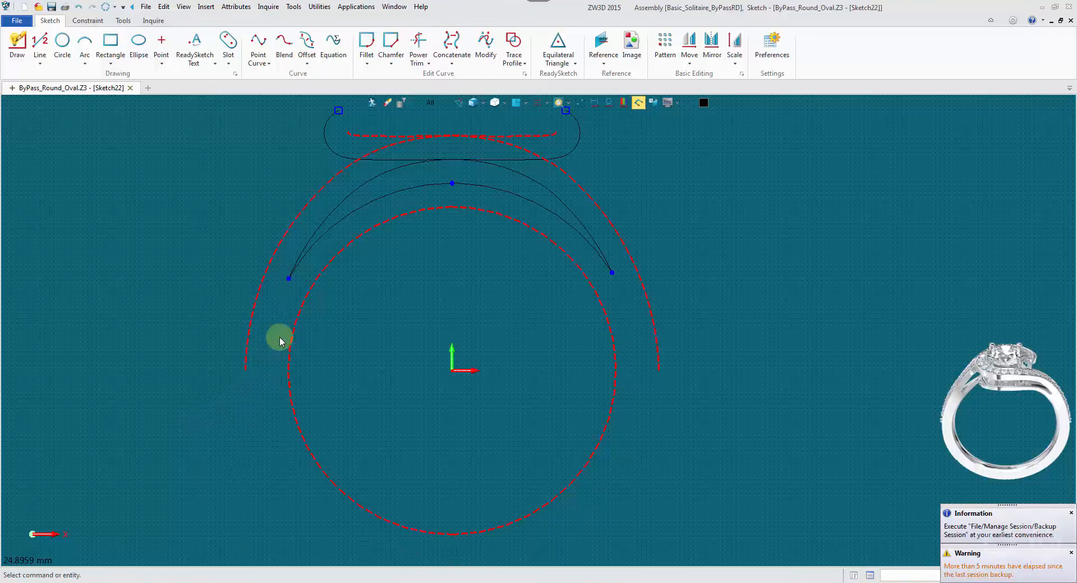
# Concatenate the two lower arcs of the crescent into a single curve
pyautogui.click(452, 45)
pyautogui.click(473, 171)
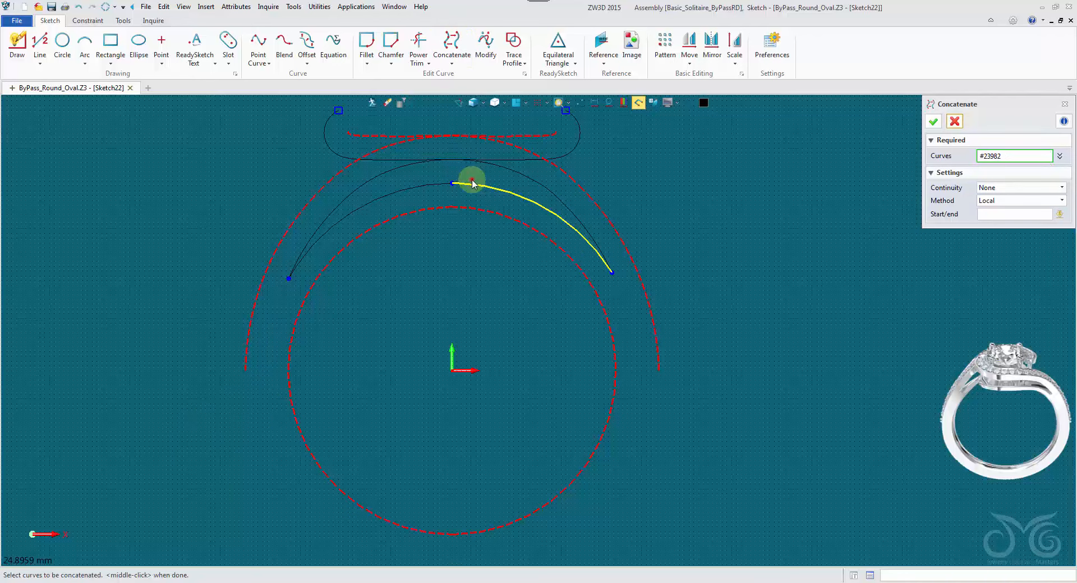
pyautogui.click(471, 184)
pyautogui.click(934, 122)
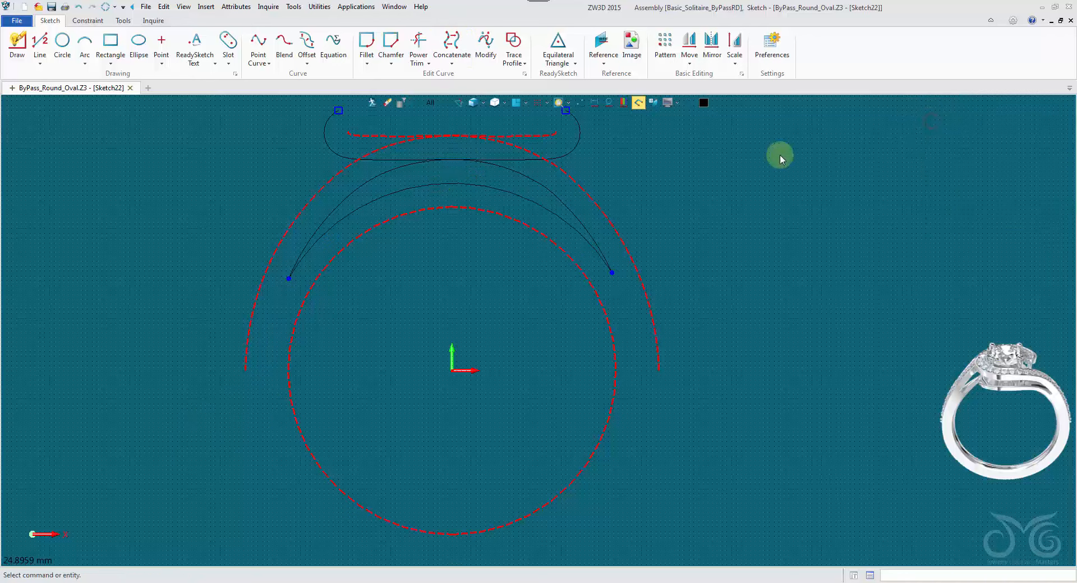
# Exit the sketch and extrude its offset curves symmetrically by 17.19 mm as surfaces through the ring head
pyautogui.scroll(3, 456, 169)
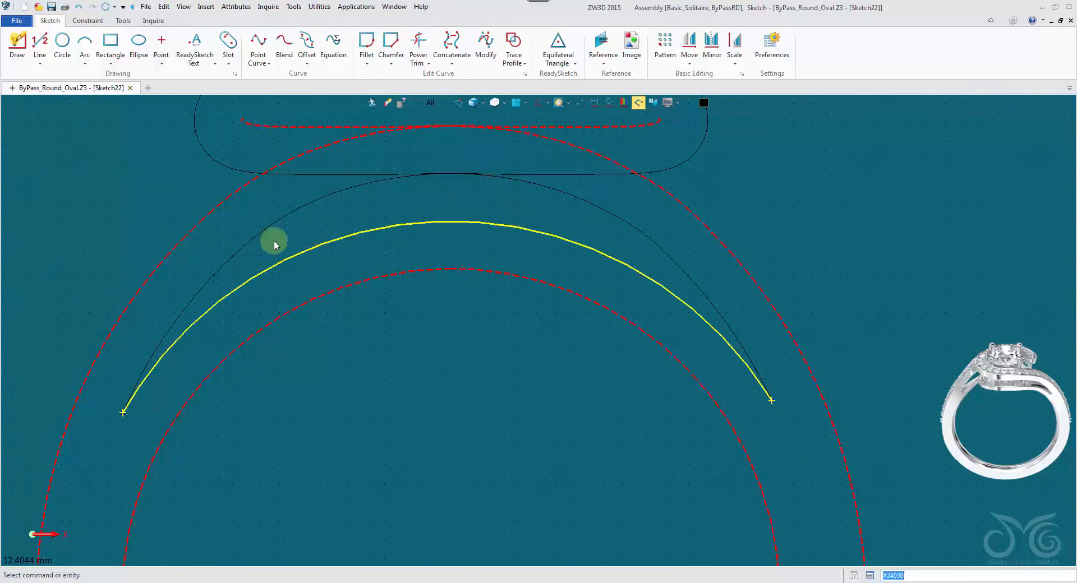
pyautogui.scroll(-3, 465, 196)
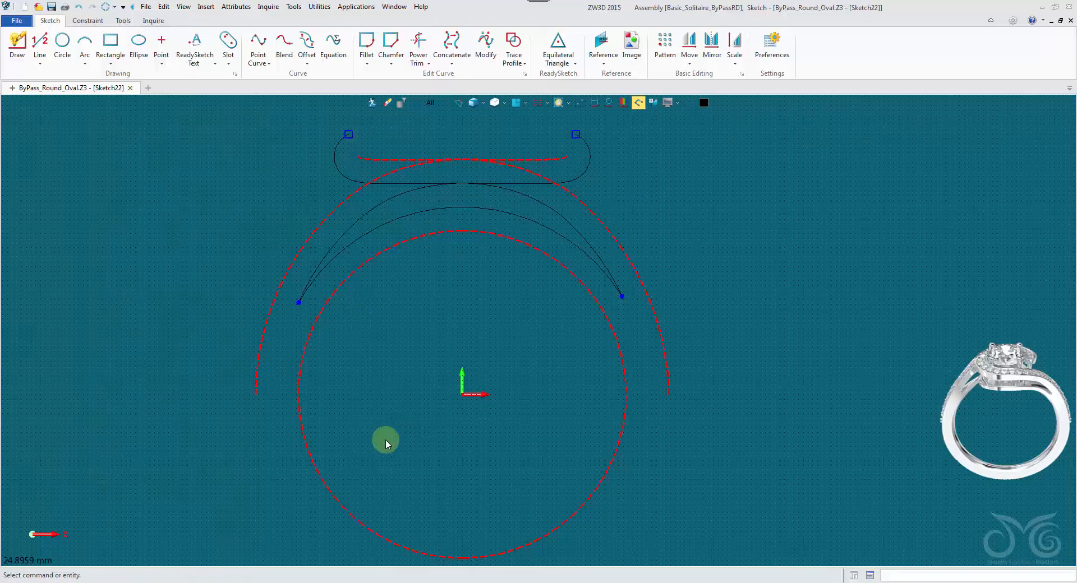
pyautogui.click(370, 103)
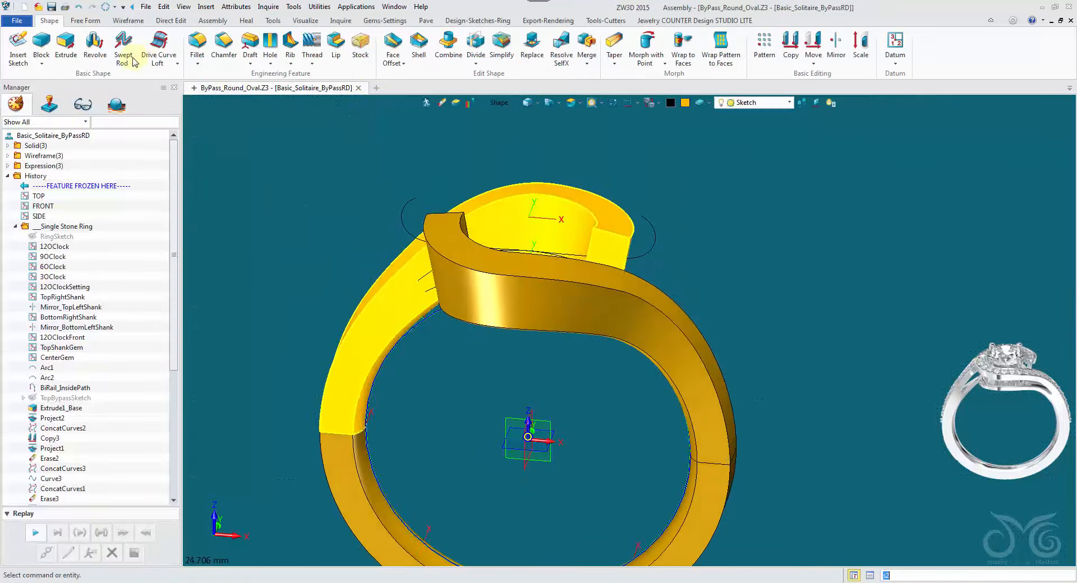
pyautogui.click(65, 48)
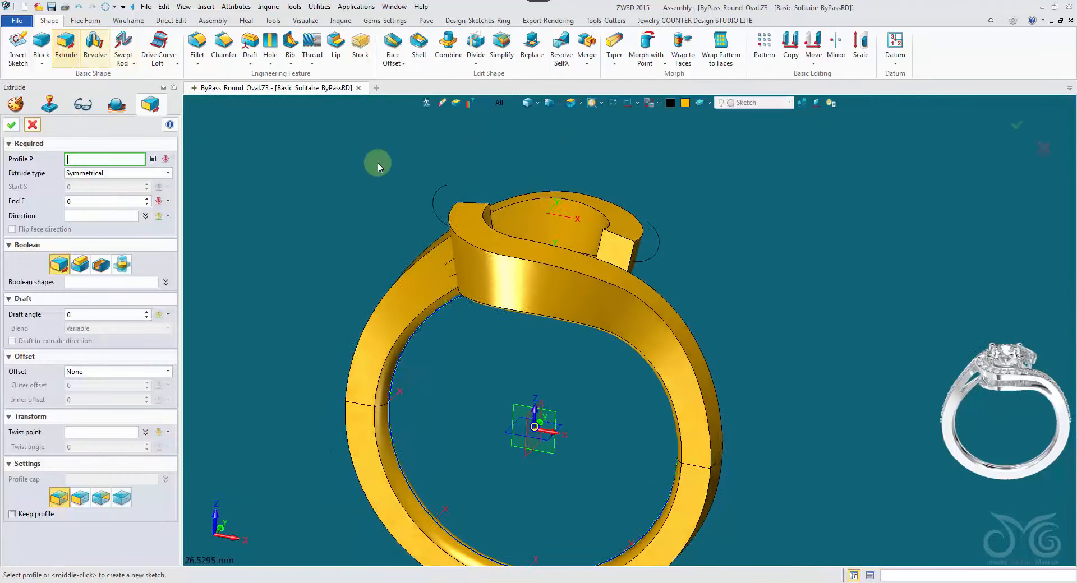
pyautogui.click(435, 213)
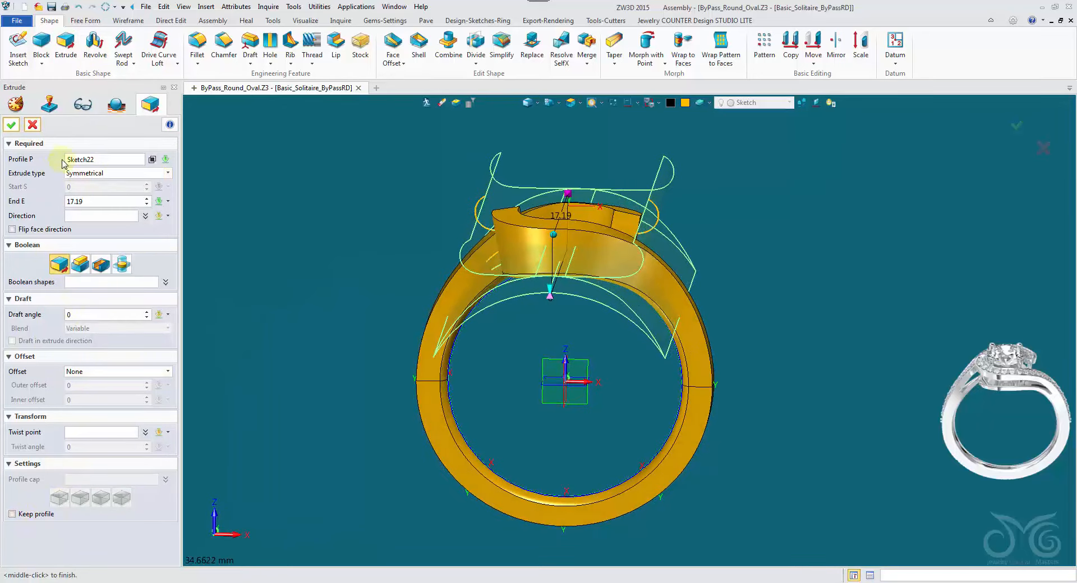
pyautogui.click(12, 125)
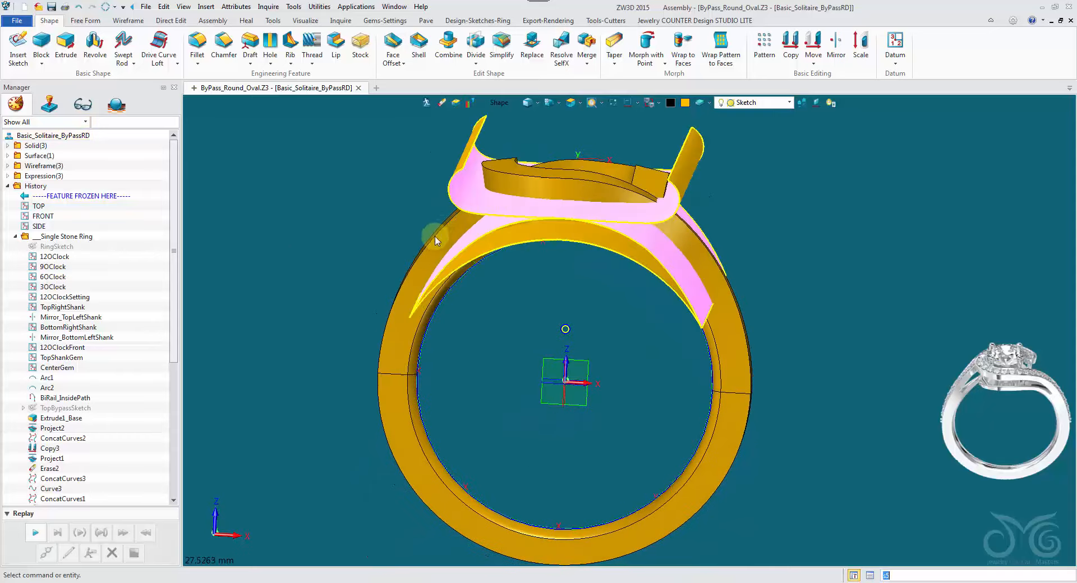
# Inspect the individual faces of the extruded surface using the Face pick filter, and restore the Shape filter
pyautogui.click(498, 103)
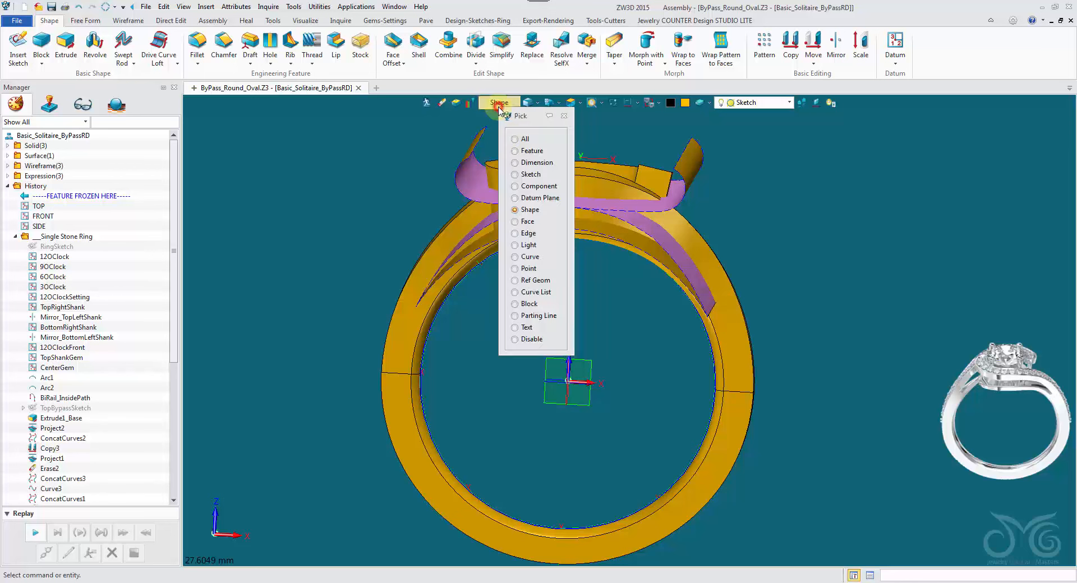
pyautogui.click(517, 222)
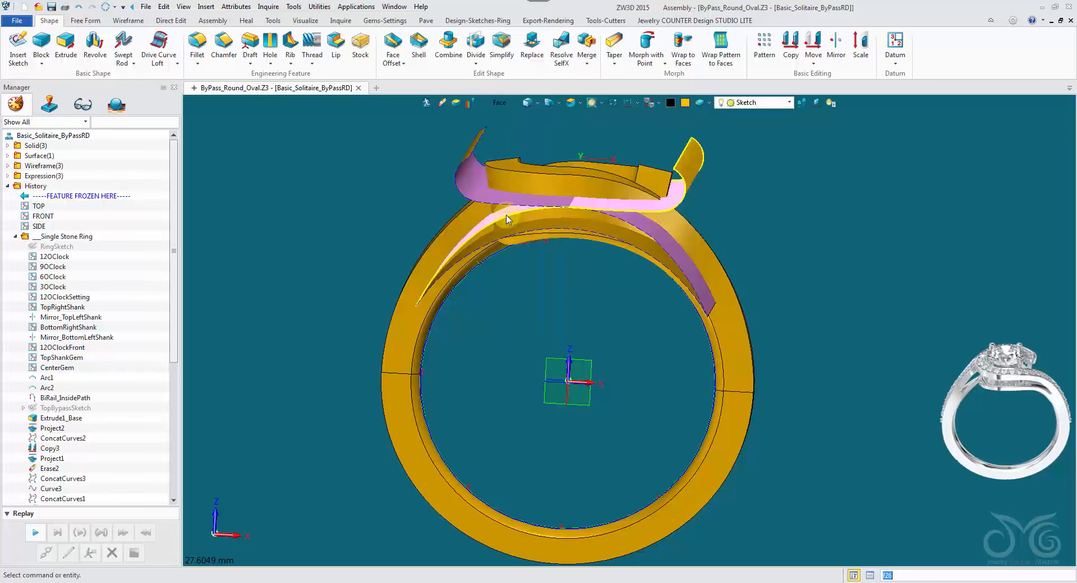
pyautogui.click(496, 104)
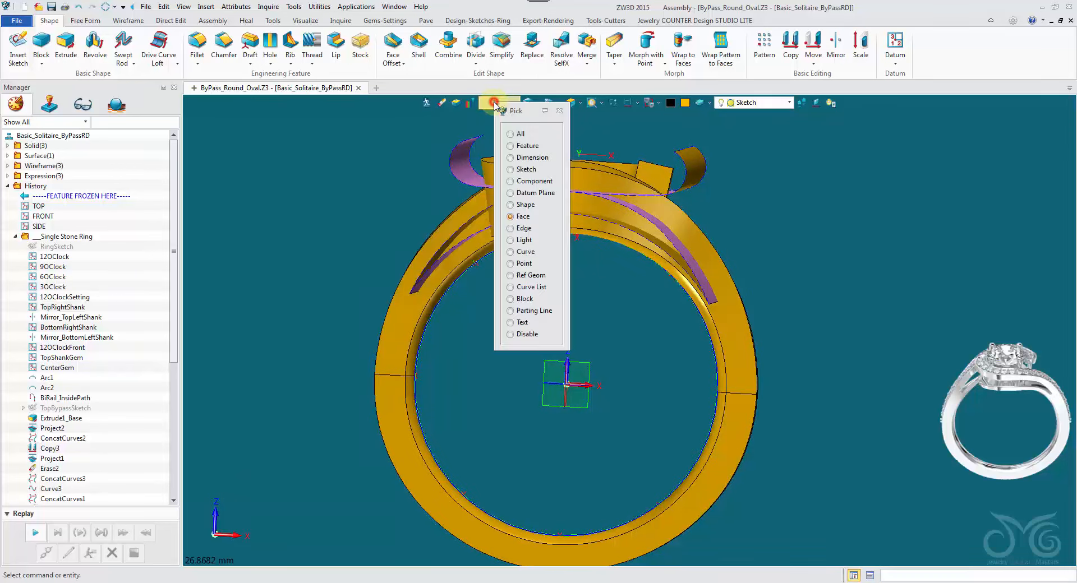
pyautogui.click(528, 205)
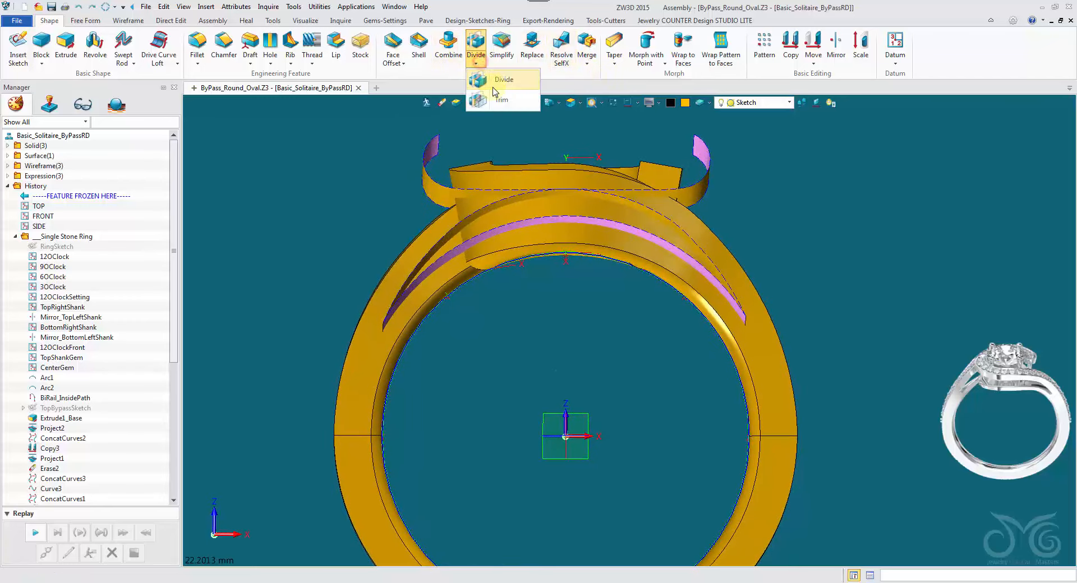
# Trim the first shank half with the two crescent faces of the extruded surface, flipping the side to keep, and unblank all entities
pyautogui.click(497, 101)
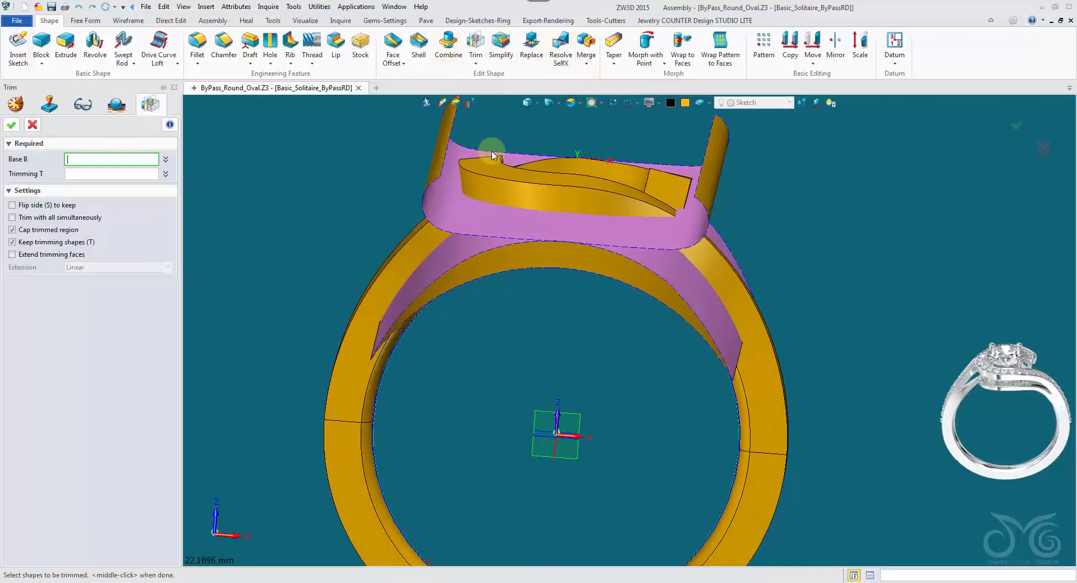
pyautogui.click(517, 186)
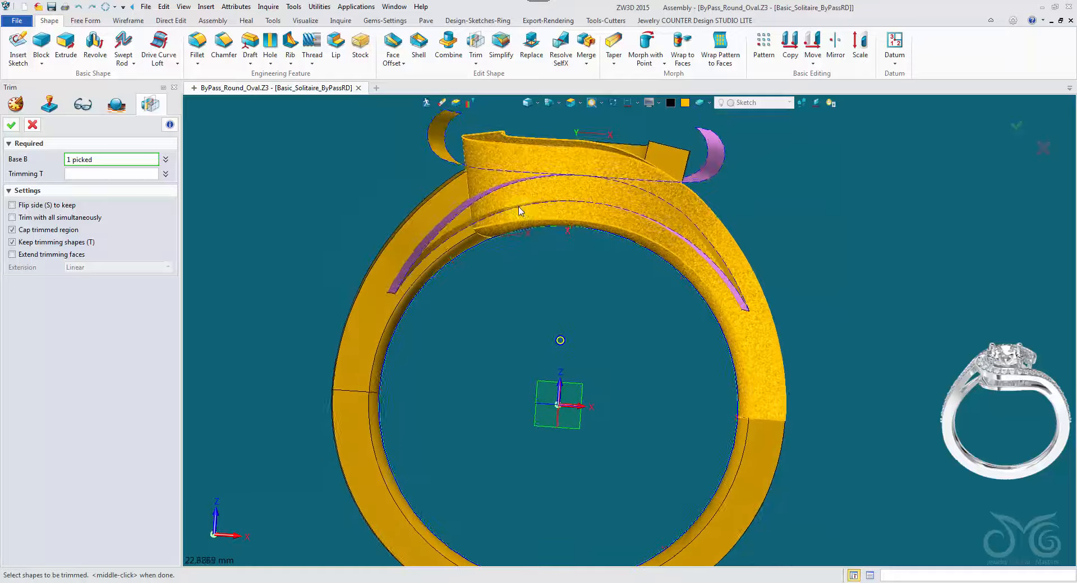
pyautogui.scroll(3, 485, 217)
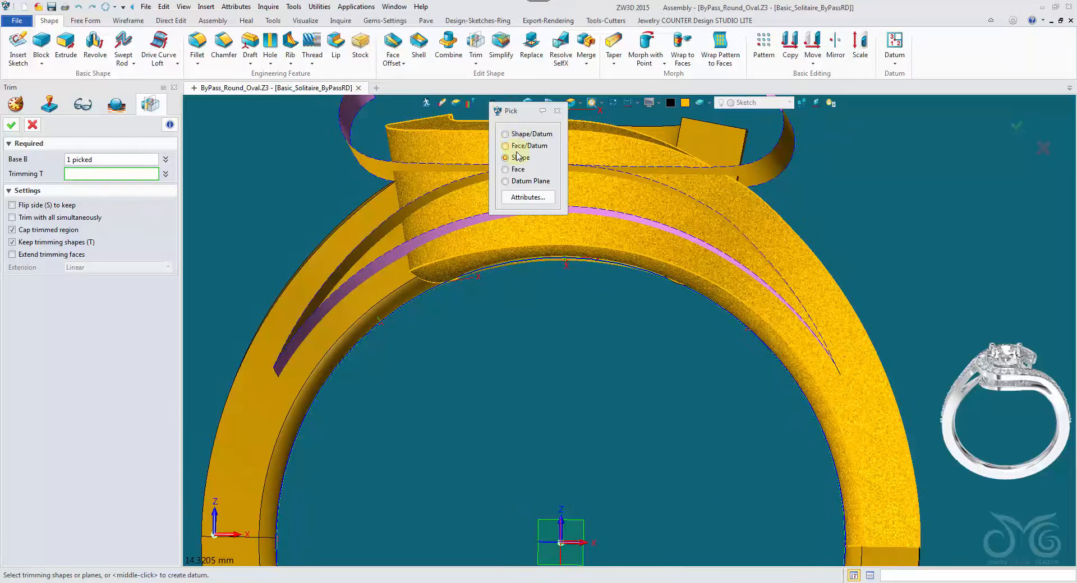
pyautogui.click(515, 169)
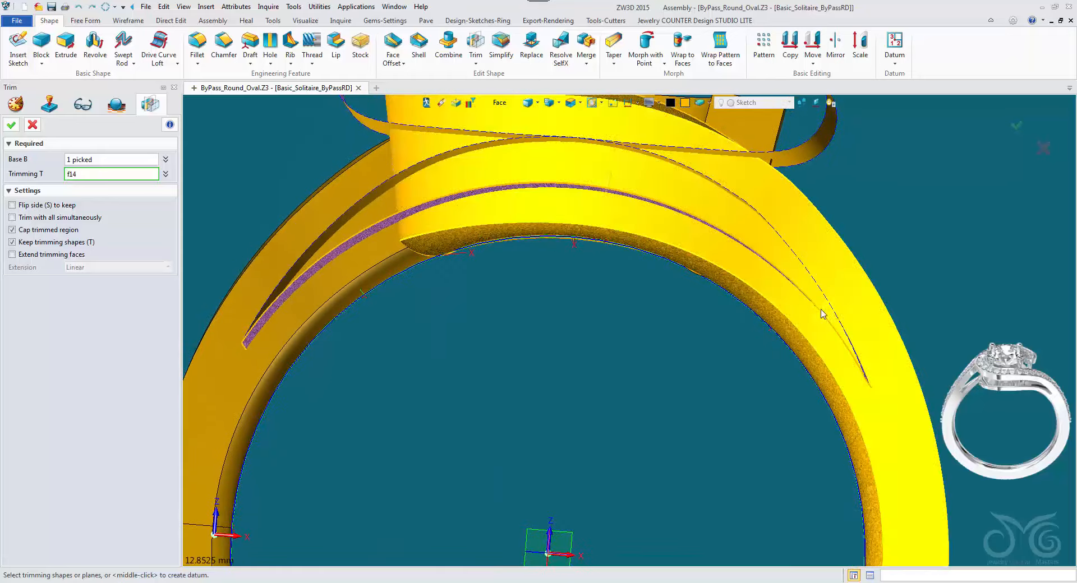
pyautogui.click(763, 252)
pyautogui.moveTo(763, 251)
pyautogui.mouseDown(button='middle')
pyautogui.moveTo(685, 344)
pyautogui.moveTo(617, 399)
pyautogui.moveTo(516, 366)
pyautogui.mouseUp(button='middle')
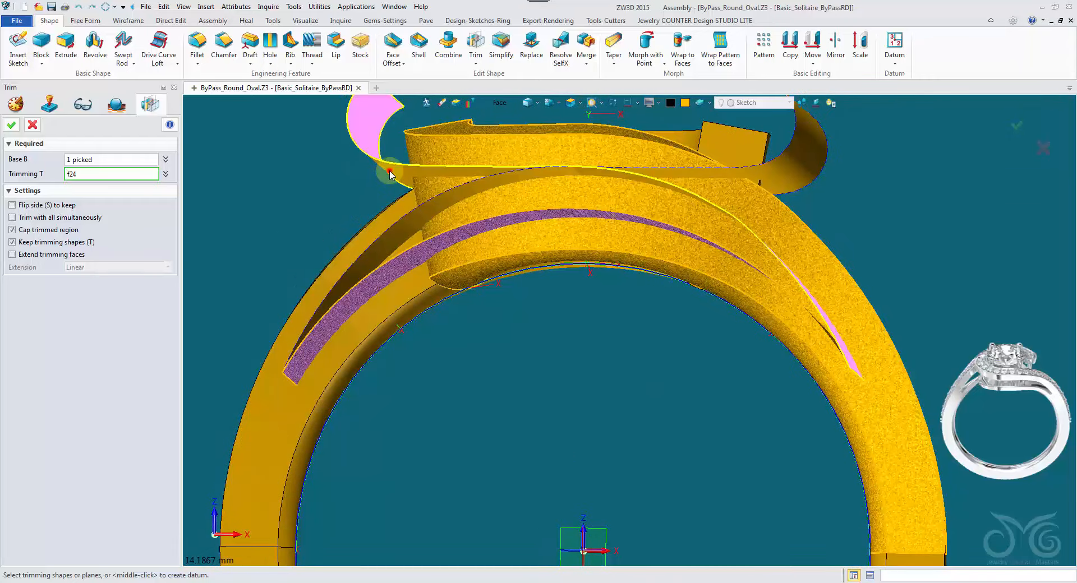
pyautogui.moveTo(378, 190)
pyautogui.mouseDown(button='middle')
pyautogui.moveTo(359, 196)
pyautogui.moveTo(419, 181)
pyautogui.mouseUp(button='middle')
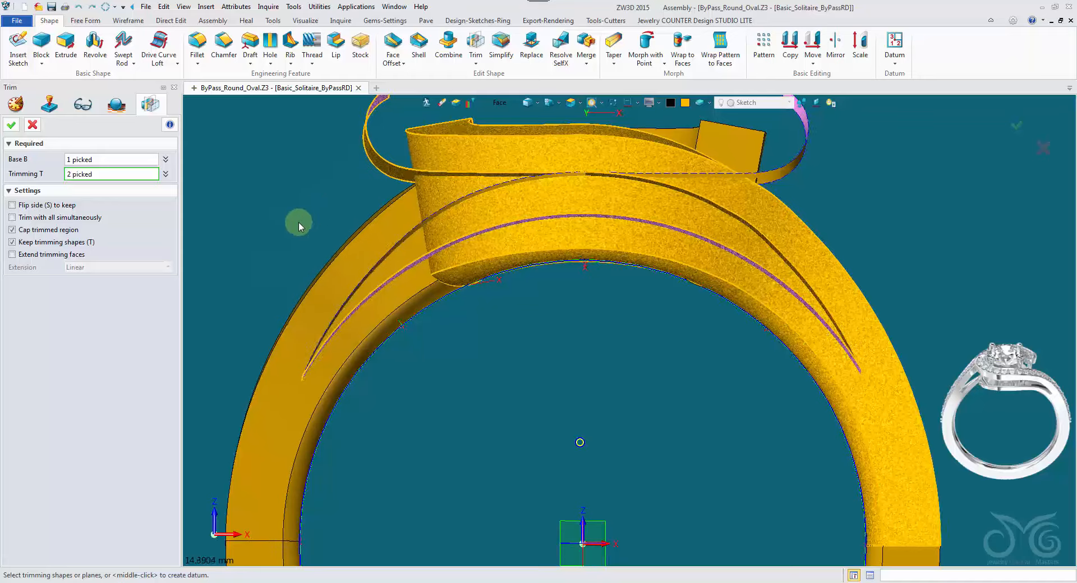
pyautogui.moveTo(299, 226); pyautogui.dragTo(263, 233, button='middle')
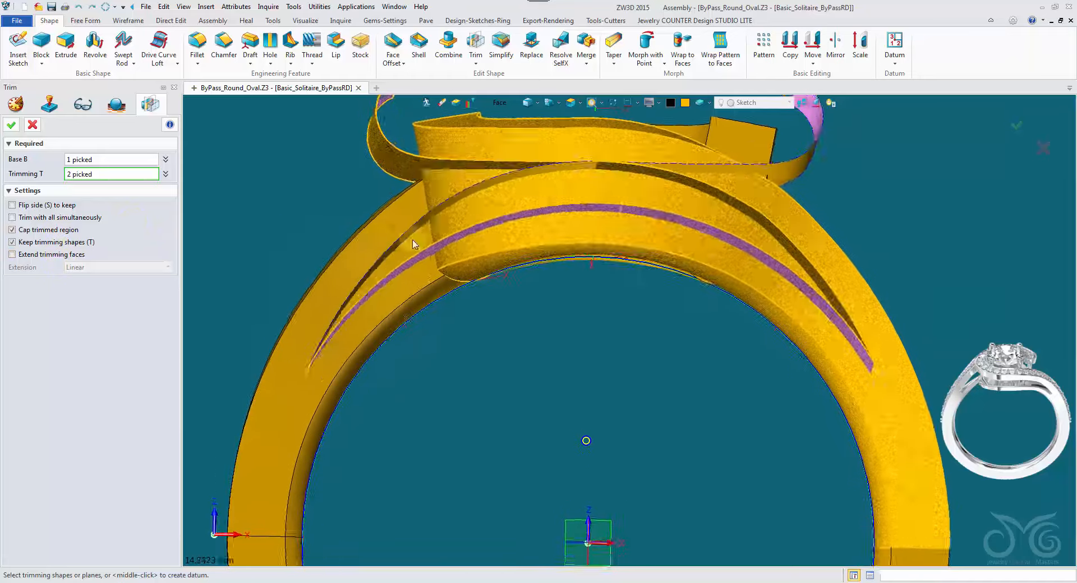
pyautogui.click(46, 206)
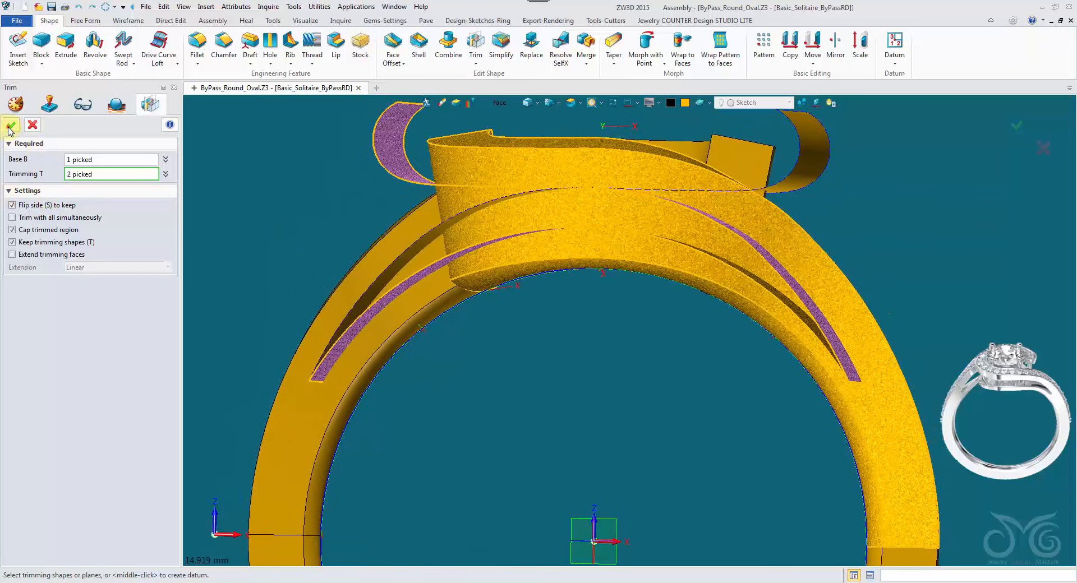
pyautogui.click(11, 125)
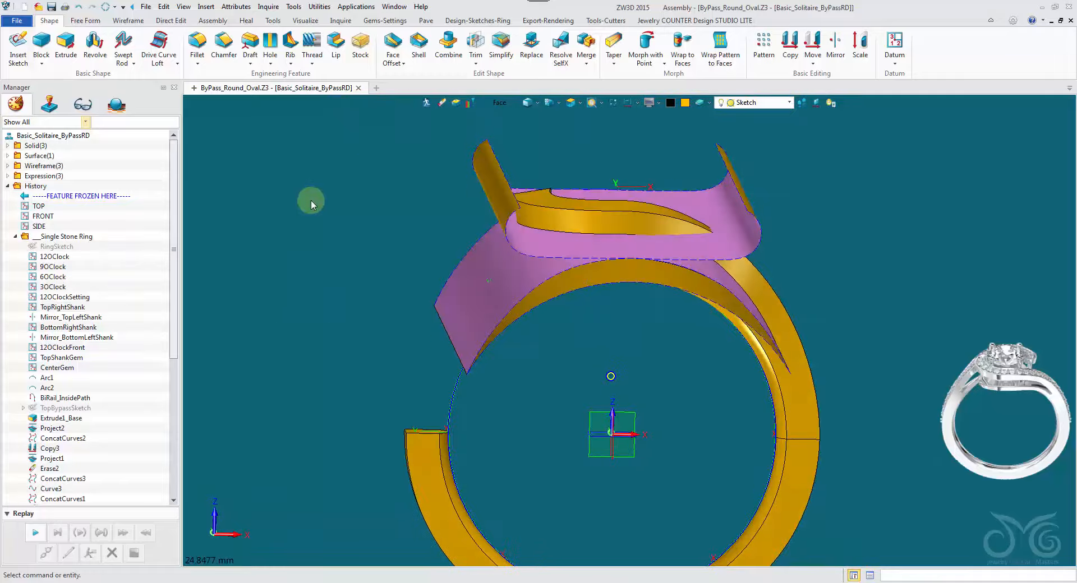
pyautogui.rightClick(316, 197)
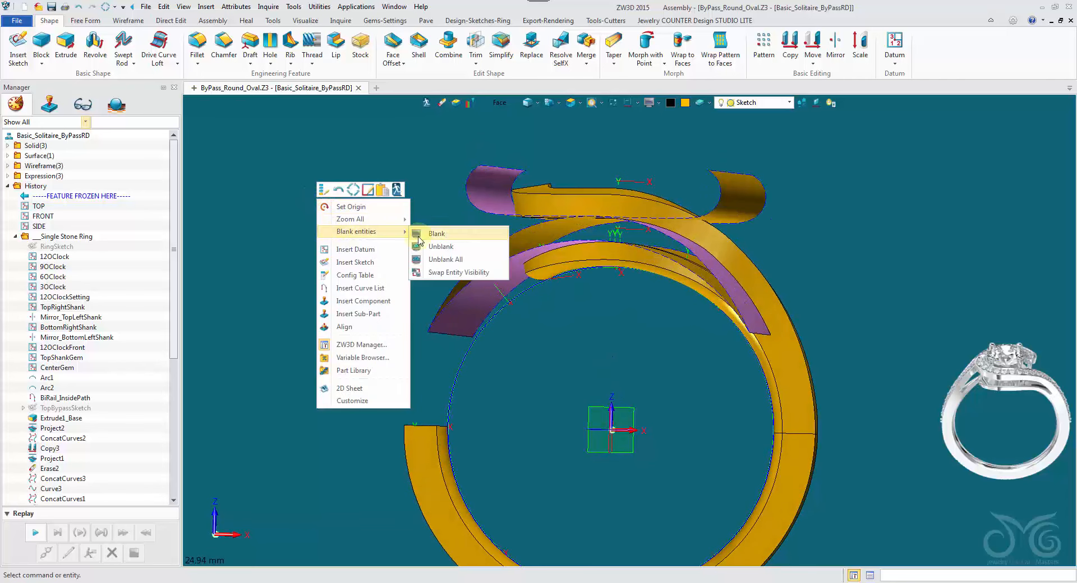
pyautogui.click(460, 260)
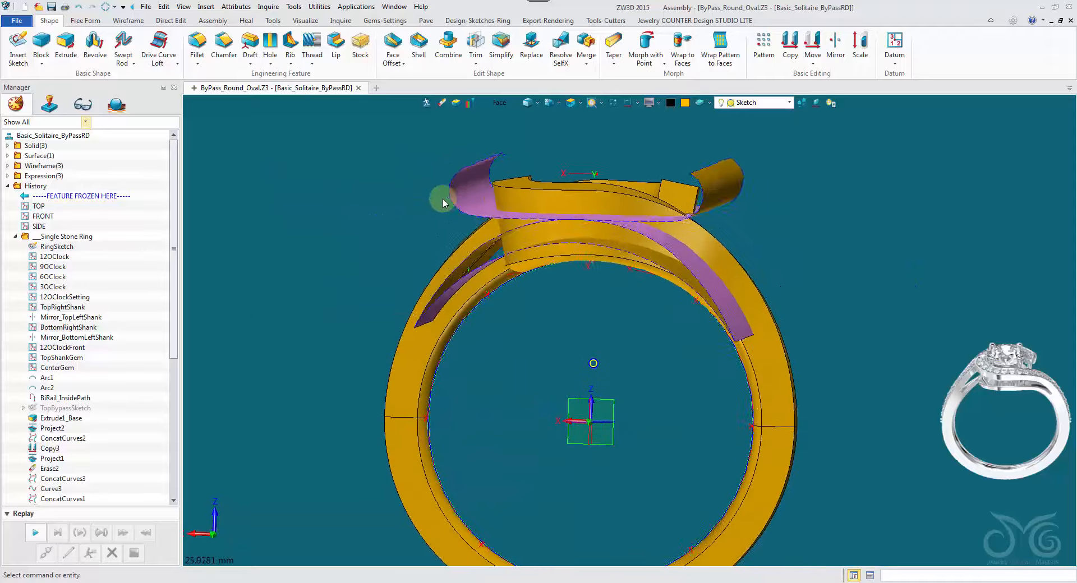
# Trim the opposite shank half with the two crescent faces without keeping the trimming shapes, and erase the leftover surface
pyautogui.click(475, 47)
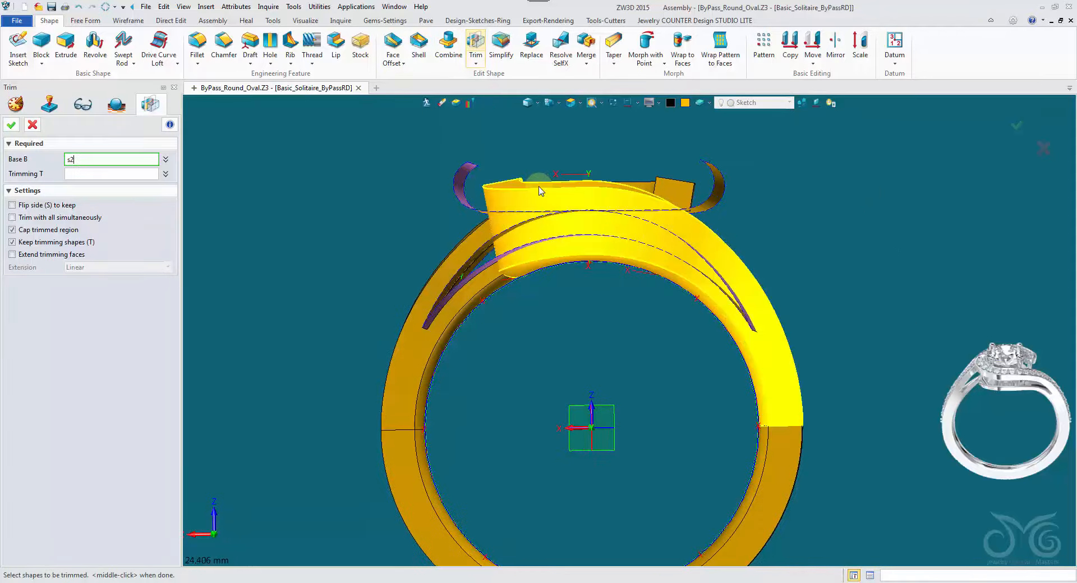
pyautogui.middleClick(425, 178)
pyautogui.click(442, 213)
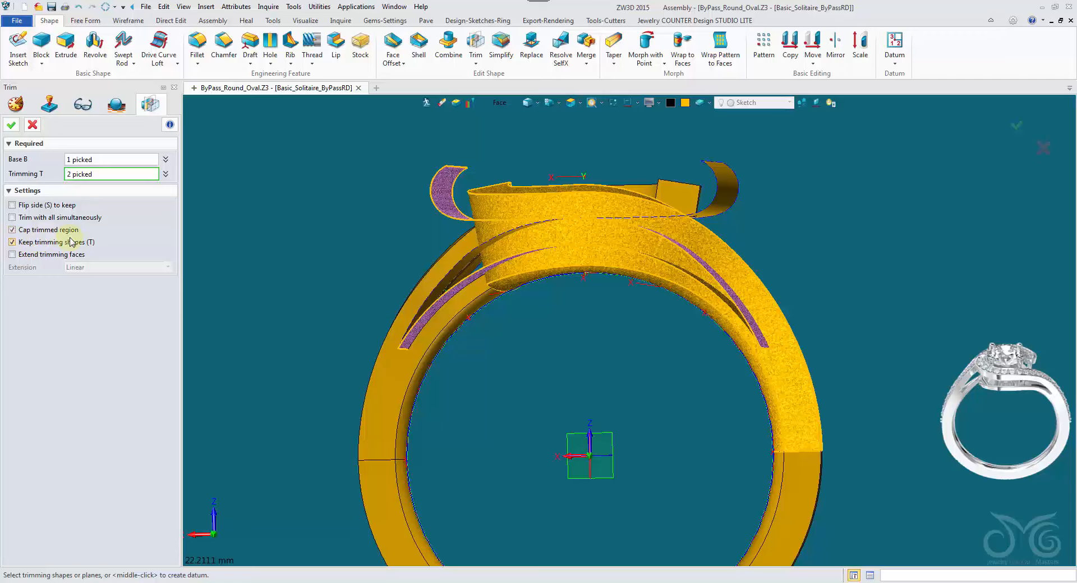
pyautogui.click(41, 244)
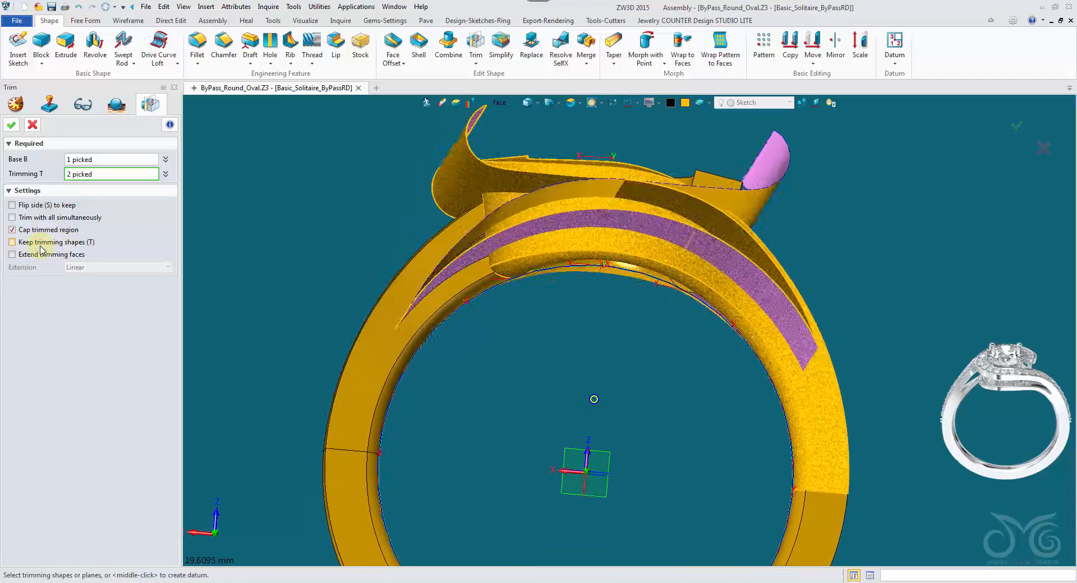
pyautogui.click(9, 125)
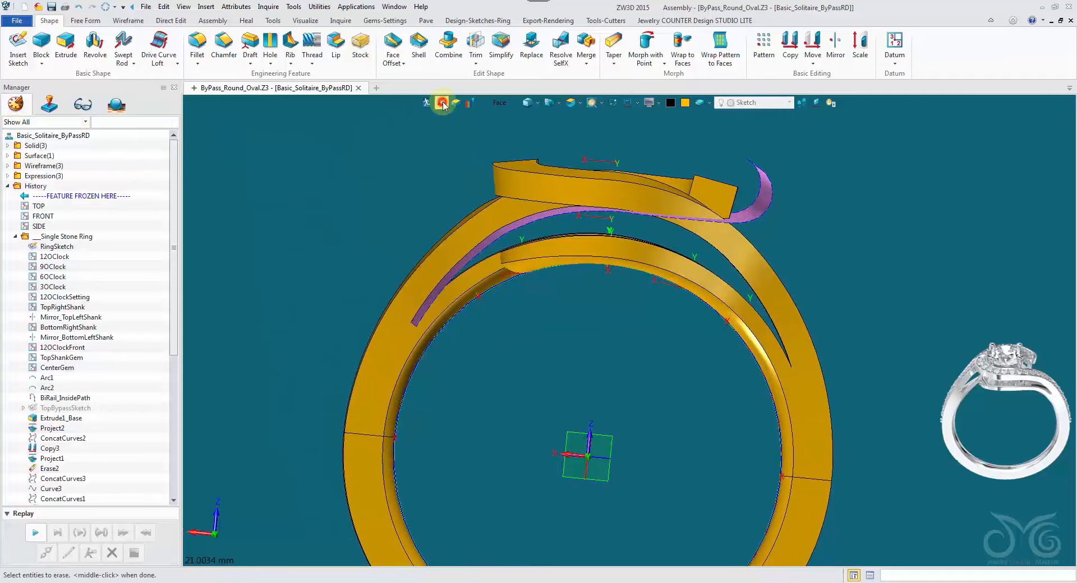
pyautogui.click(786, 257)
pyautogui.middleClick(907, 245)
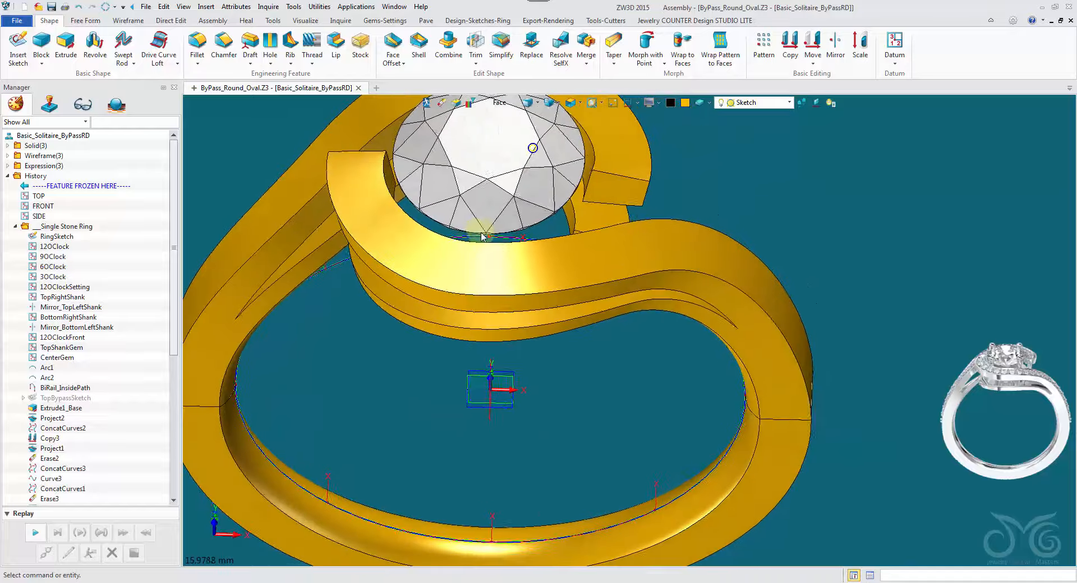
# Offset the end faces of the lower split bands on both shank halves by 1.2 mm
pyautogui.click(394, 42)
pyautogui.scroll(5, 414, 275)
pyautogui.click(443, 219)
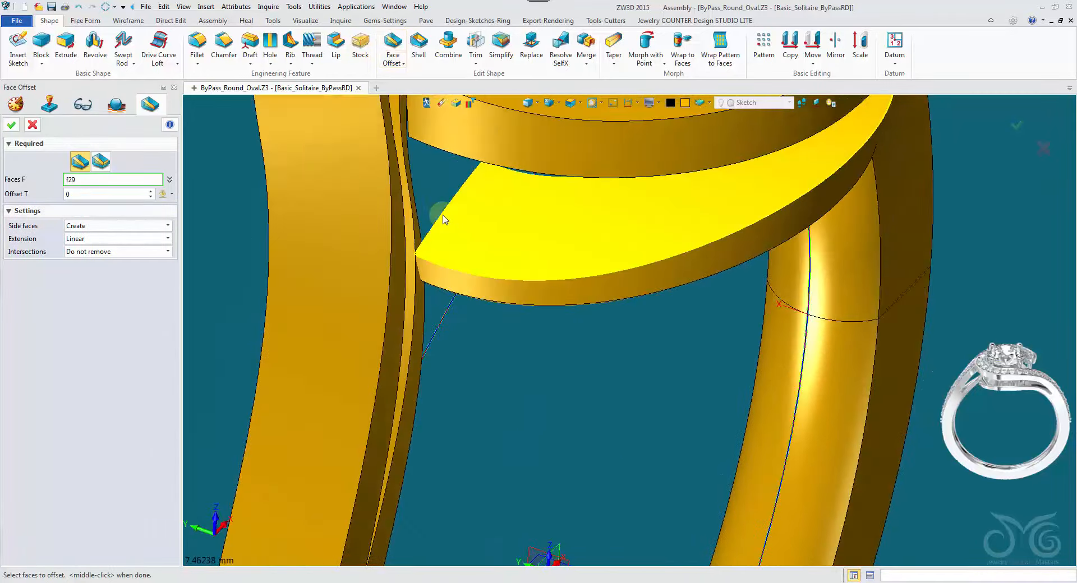
pyautogui.moveTo(456, 274); pyautogui.dragTo(484, 336, button='right')
pyautogui.moveTo(405, 290); pyautogui.dragTo(262, 286, button='right')
pyautogui.click(474, 327)
pyautogui.scroll(1, 548, 353)
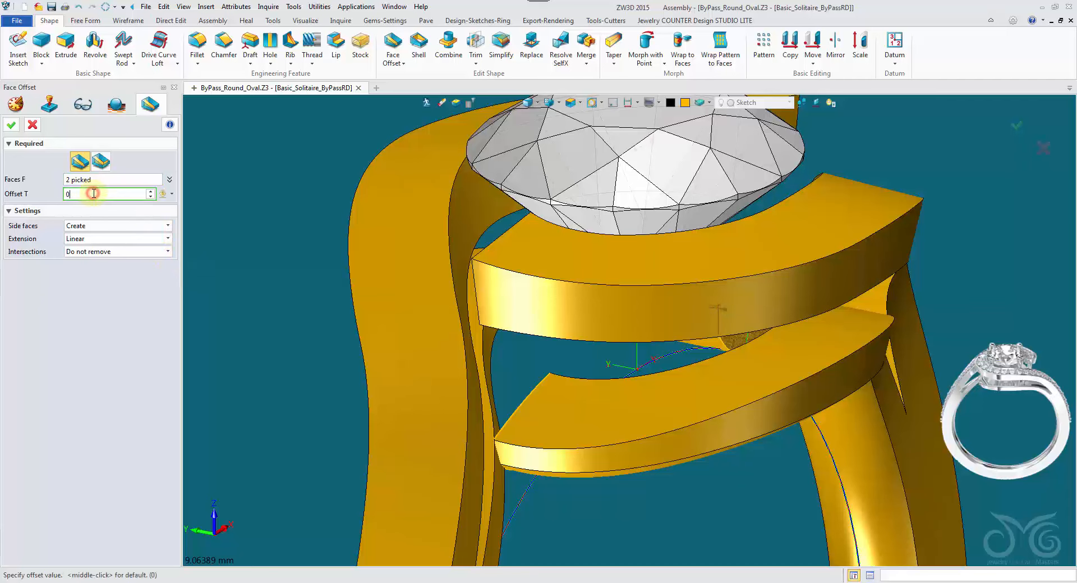
pyautogui.write('.3')
pyautogui.press('Return')
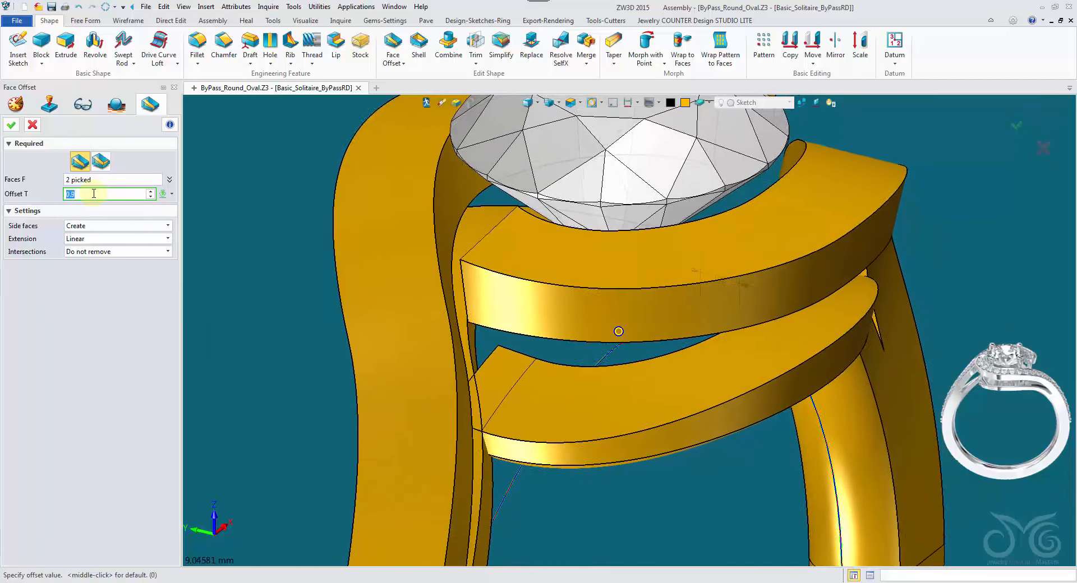
pyautogui.write('1.2')
pyautogui.moveTo(704, 273); pyautogui.dragTo(598, 272, button='middle')
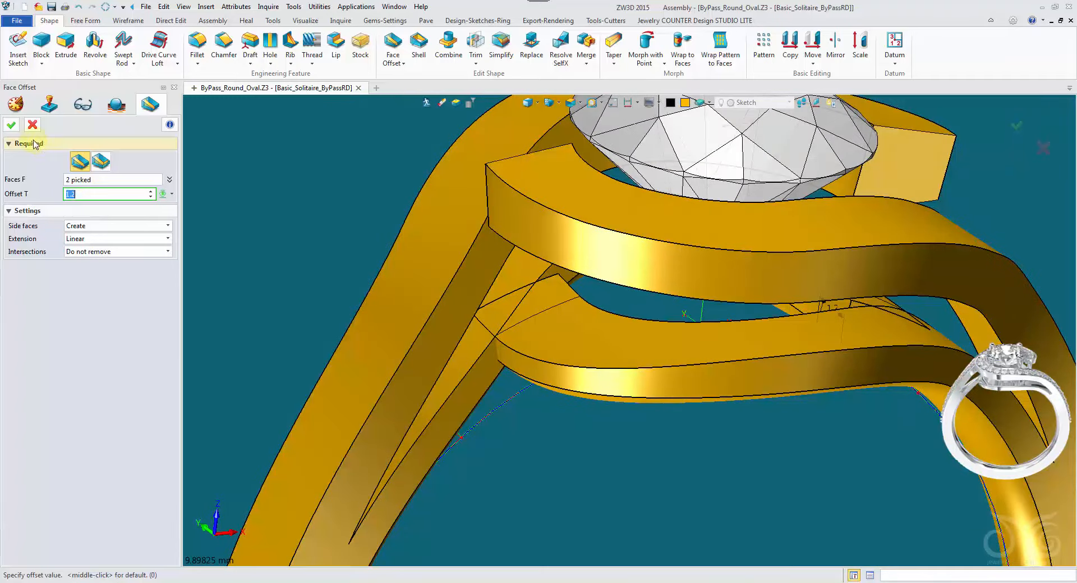
pyautogui.click(19, 126)
# Offset the end faces of the upper bands beside the gem on both shank halves by 0.5 mm
pyautogui.moveTo(236, 191); pyautogui.dragTo(308, 286, button='middle')
pyautogui.moveTo(308, 281); pyautogui.dragTo(702, 375, button='right')
pyautogui.middleClick(608, 386)
pyautogui.click(607, 386)
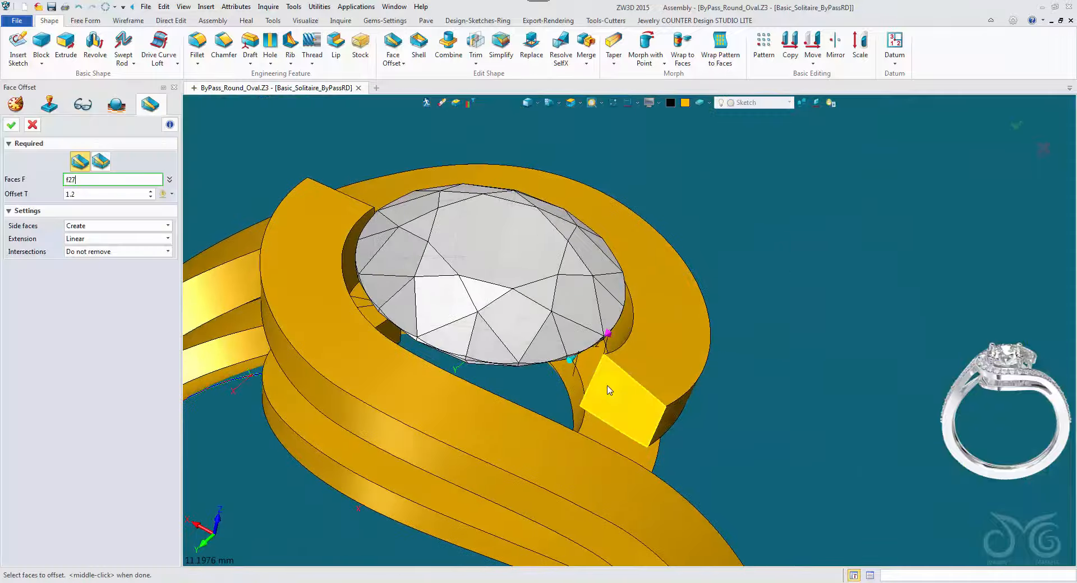
pyautogui.moveTo(607, 388); pyautogui.dragTo(561, 449, button='right')
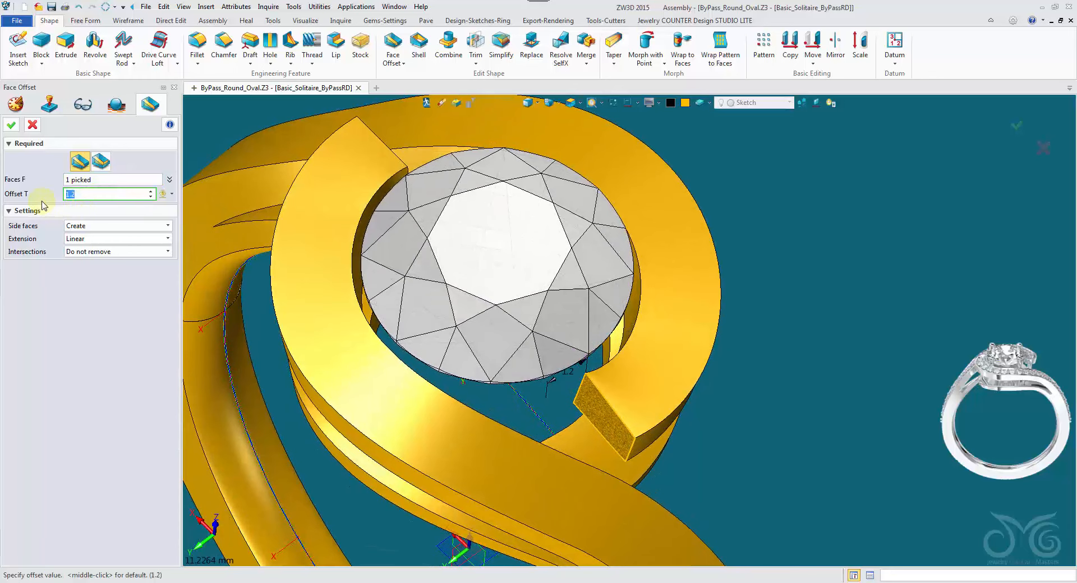
pyautogui.moveTo(210, 190)
pyautogui.mouseDown(button='right')
pyautogui.moveTo(464, 217)
pyautogui.moveTo(478, 203)
pyautogui.mouseUp(button='right')
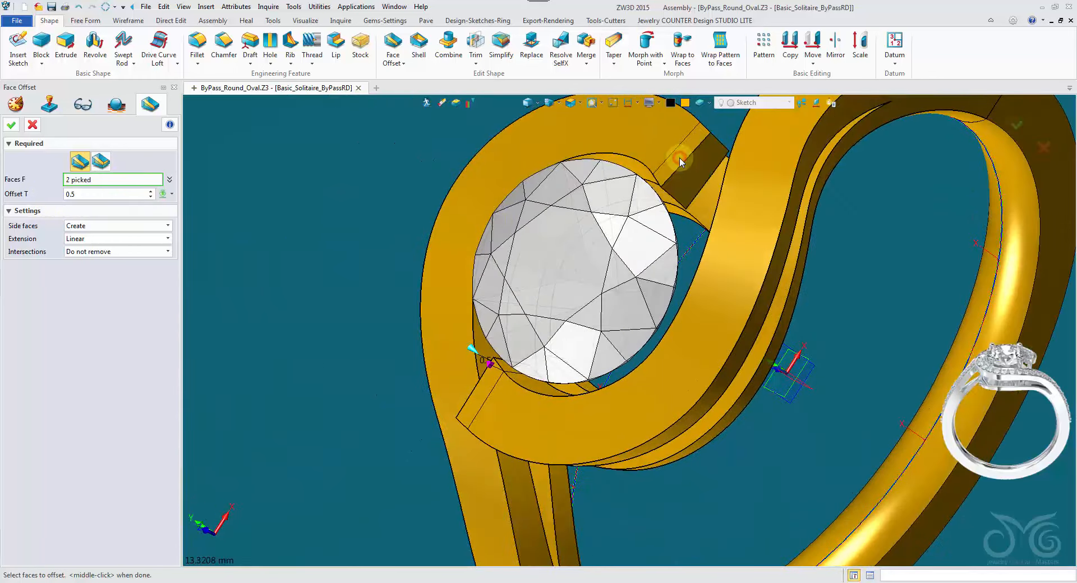
pyautogui.moveTo(680, 162); pyautogui.dragTo(534, 291, button='right')
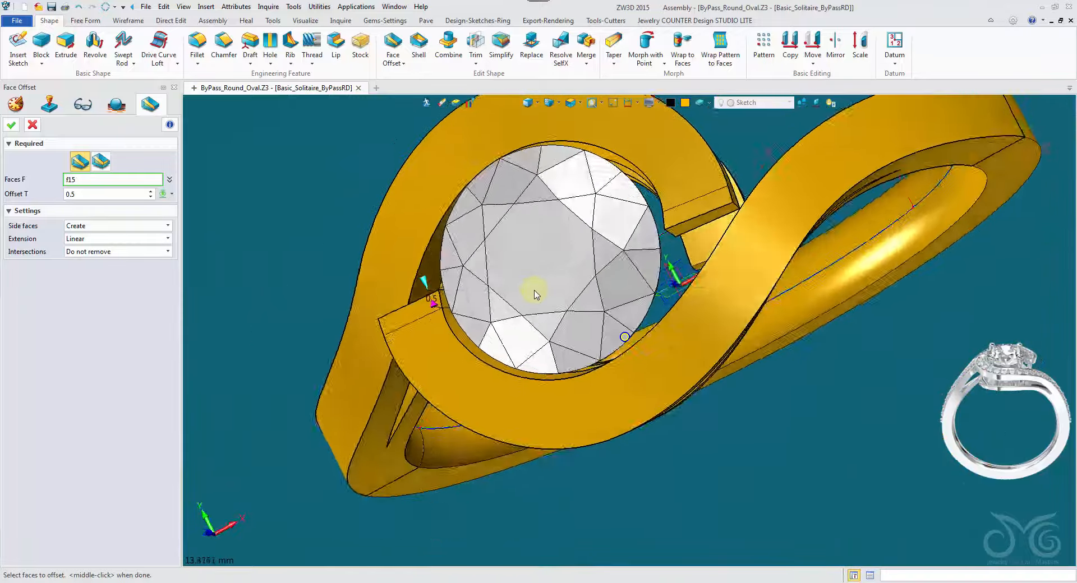
pyautogui.hotkey('ctrl', 'Up')
pyautogui.hotkey('ctrl', 'Up')
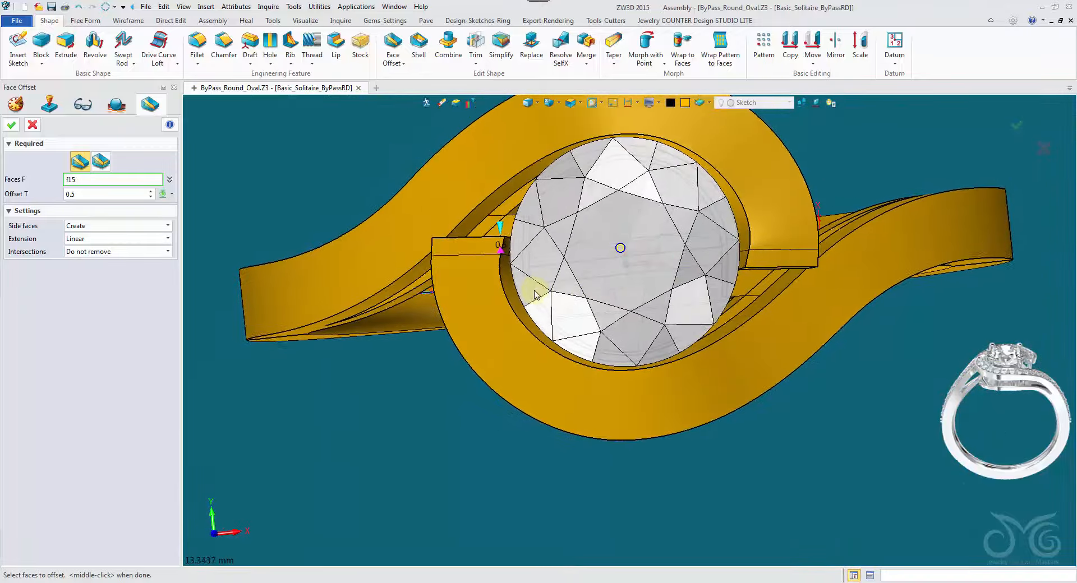
pyautogui.click(9, 128)
# Set up a setback-and-angle fillet of 1 mm and 55° on one upper band's bottom end edge, with the end face as first side
pyautogui.hotkey('ctrl', 'Down')
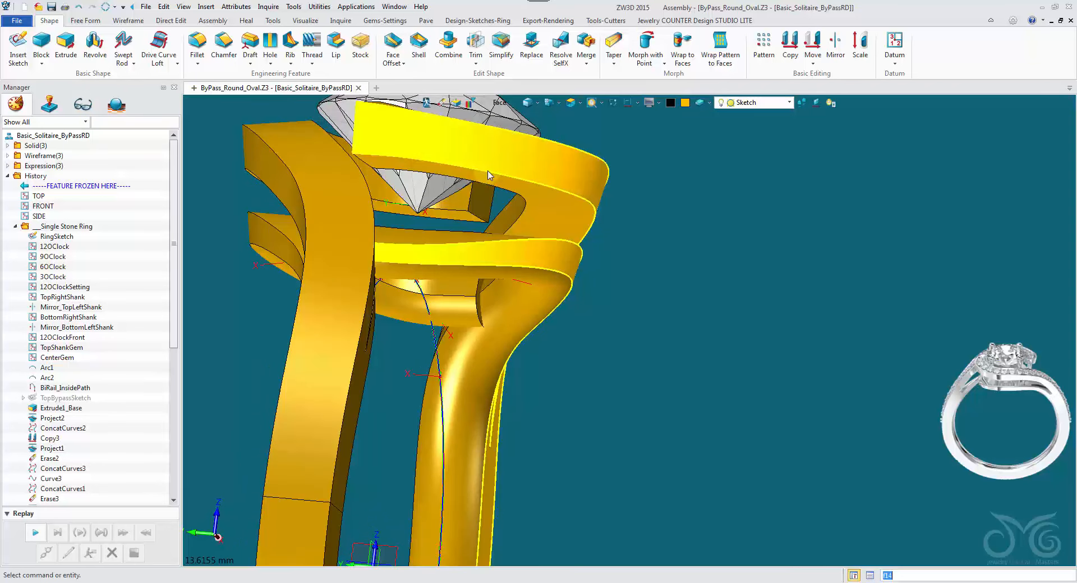
pyautogui.click(197, 42)
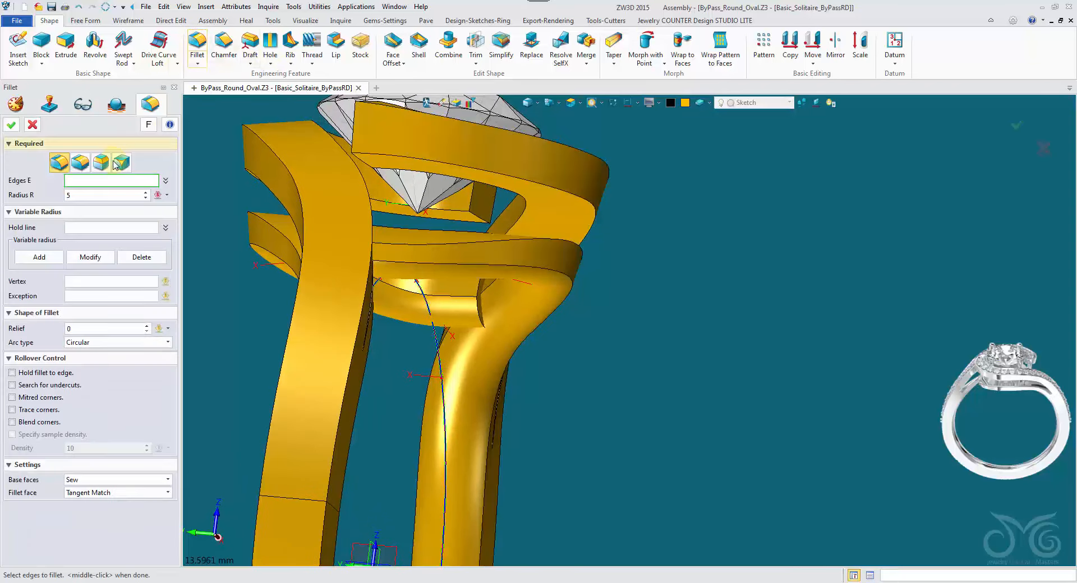
pyautogui.click(80, 162)
pyautogui.scroll(5, 251, 265)
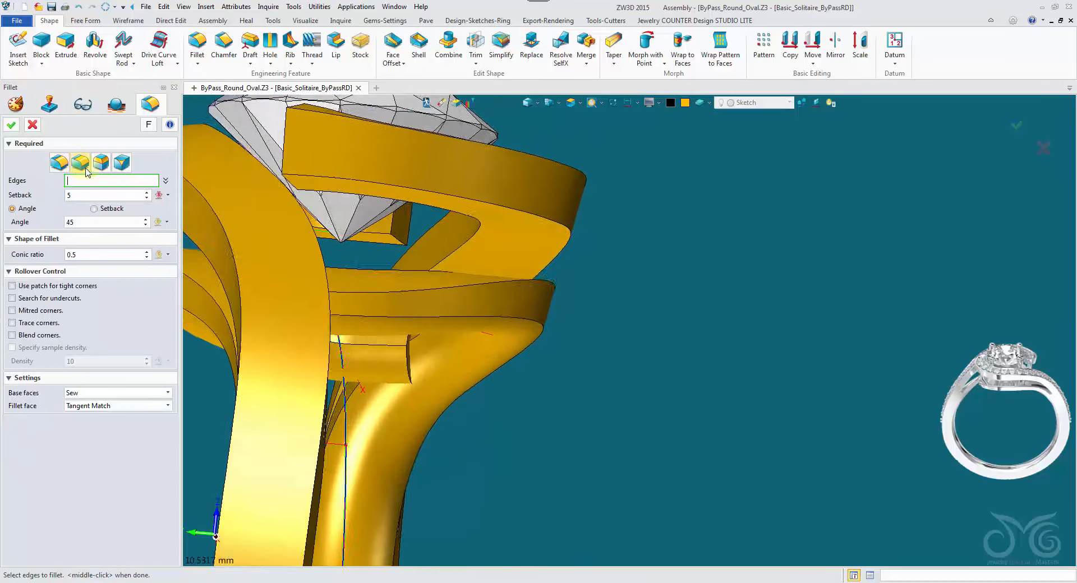
pyautogui.moveTo(248, 263); pyautogui.dragTo(111, 242, button='right')
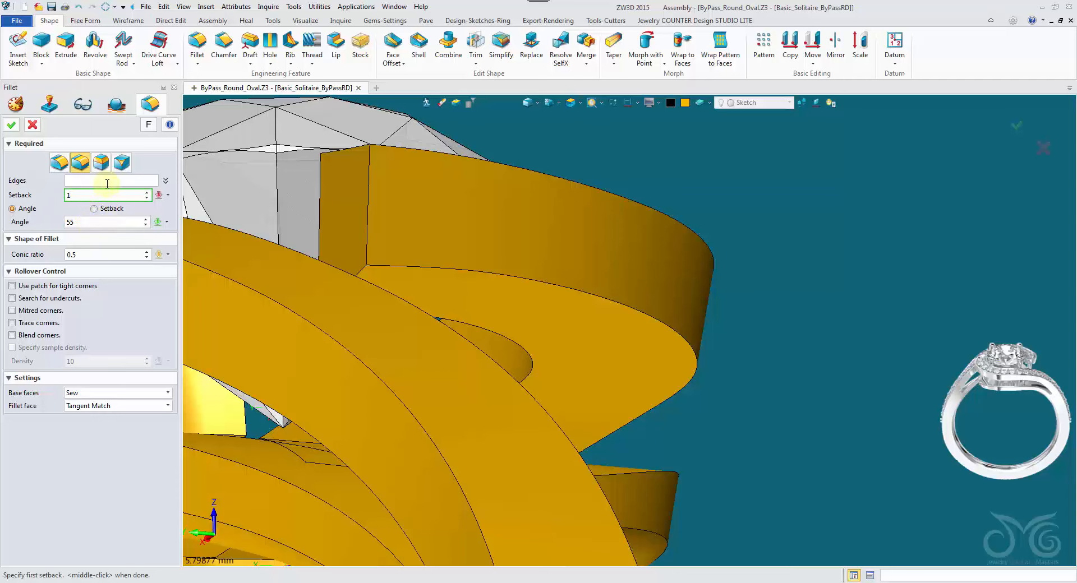
pyautogui.moveTo(199, 235); pyautogui.dragTo(409, 334, button='right')
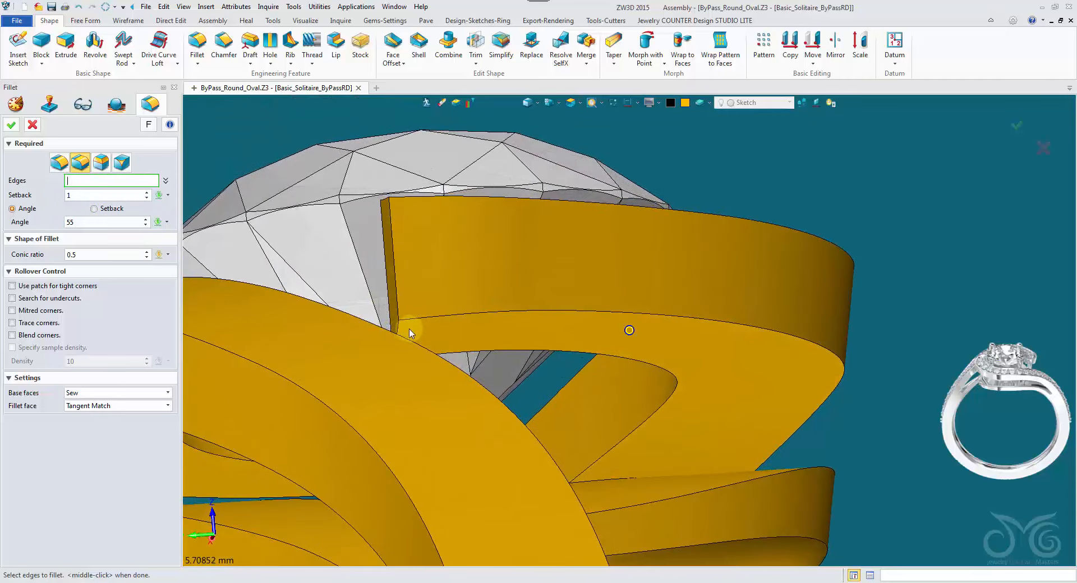
pyautogui.click(401, 331)
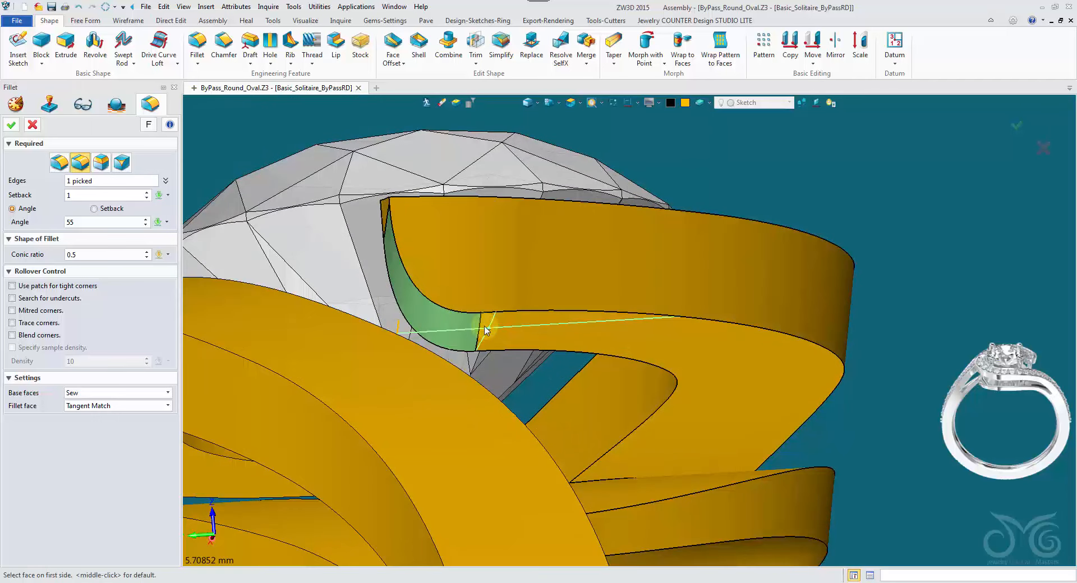
pyautogui.moveTo(385, 227); pyautogui.dragTo(388, 233, button='right')
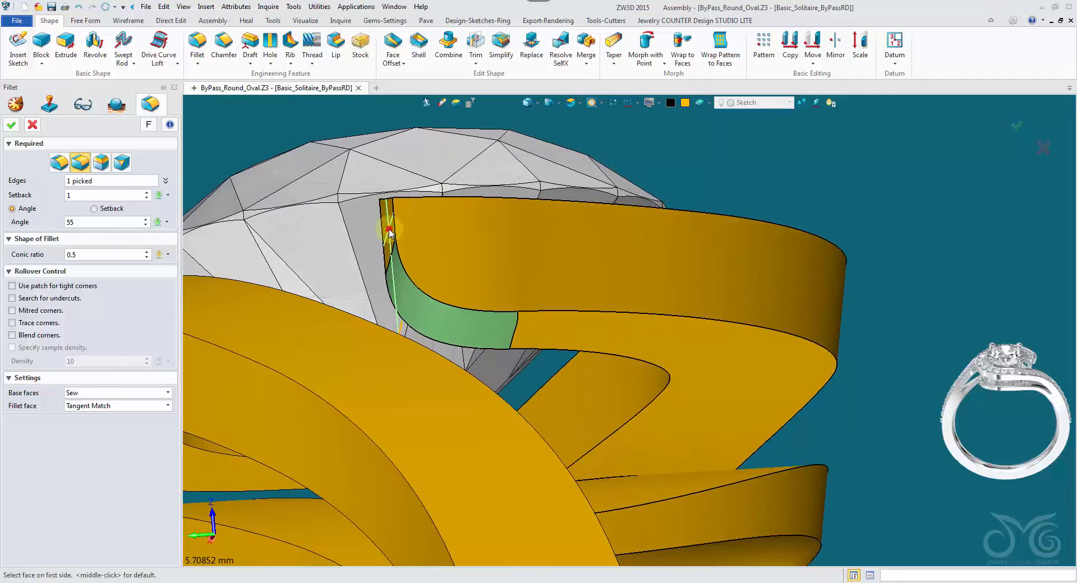
# Add the opposite upper band's bottom end edge to the fillet, with its end face as first side
pyautogui.moveTo(625, 264); pyautogui.dragTo(702, 352, button='right')
pyautogui.click(612, 317)
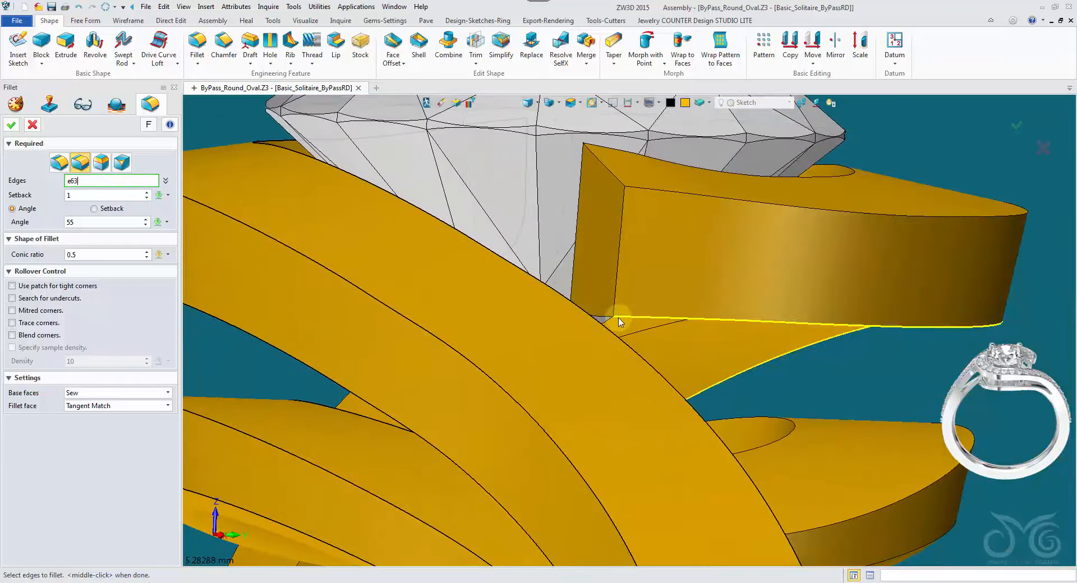
pyautogui.moveTo(611, 318); pyautogui.dragTo(696, 241, button='right')
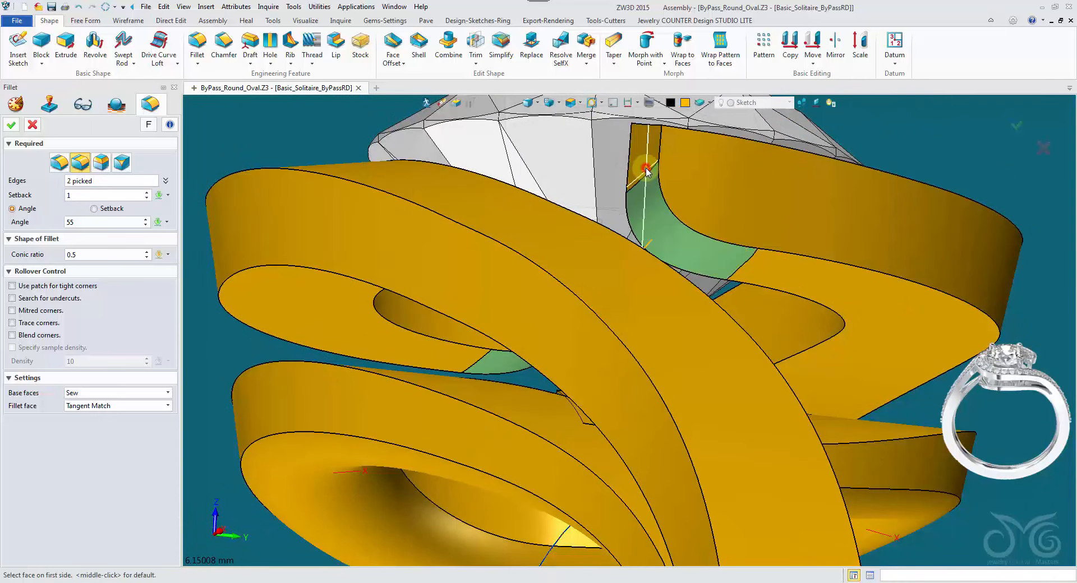
pyautogui.moveTo(647, 171); pyautogui.dragTo(596, 200, button='right')
pyautogui.scroll(-2, 245, 202)
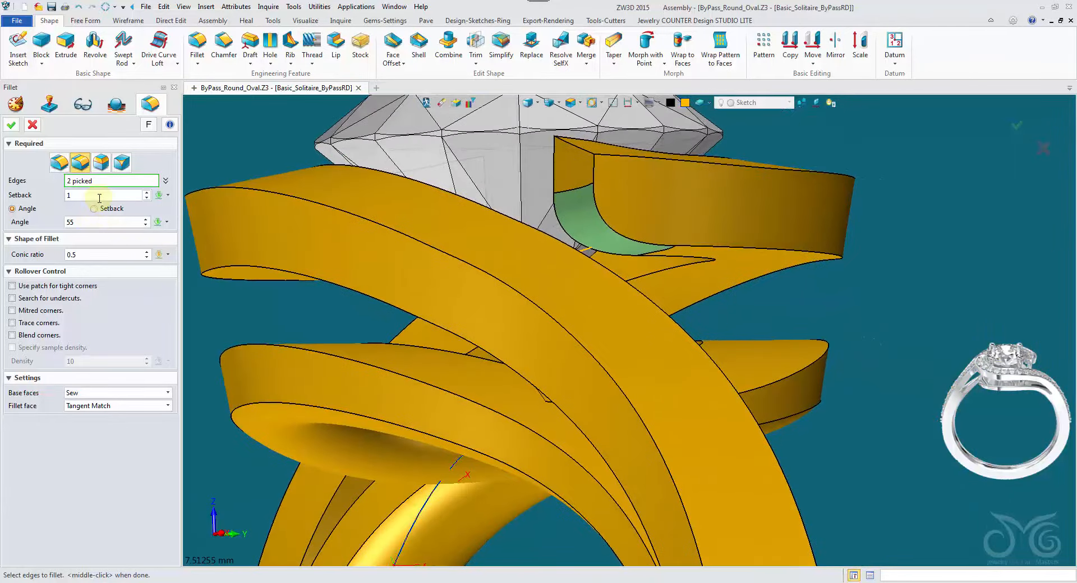
# Set the two-edge fillet to a 1.3 mm setback, 69° angle and 0.35 conic ratio, and apply it
pyautogui.scroll(1, 99, 199)
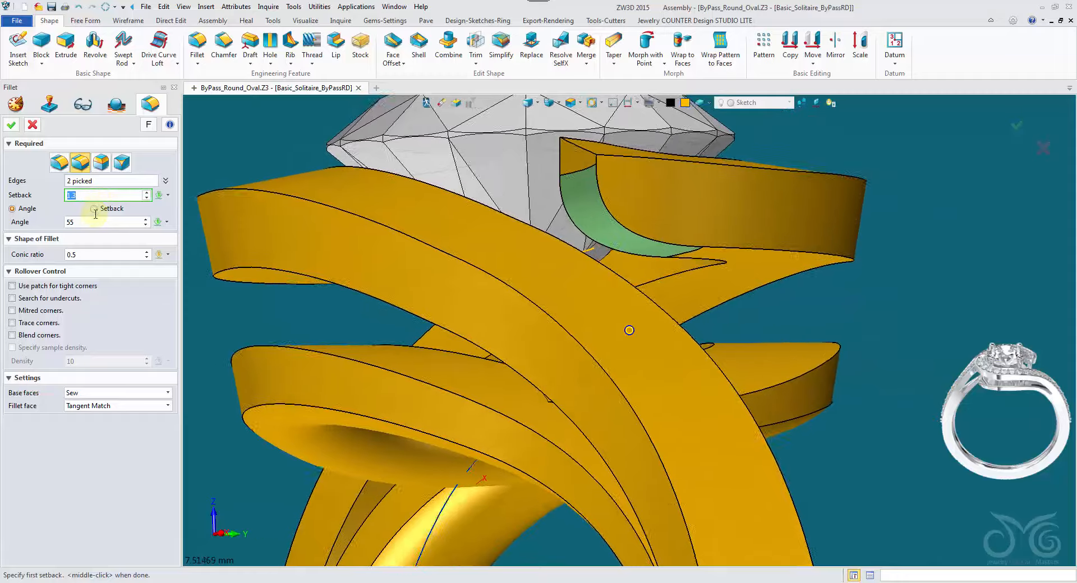
pyautogui.click(95, 221)
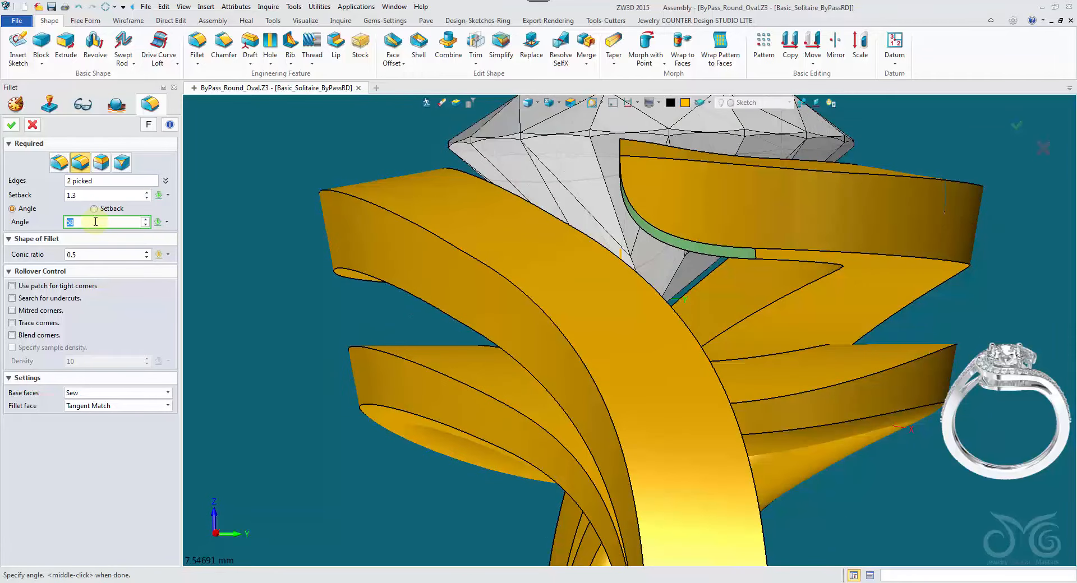
pyautogui.scroll(1, 95, 222)
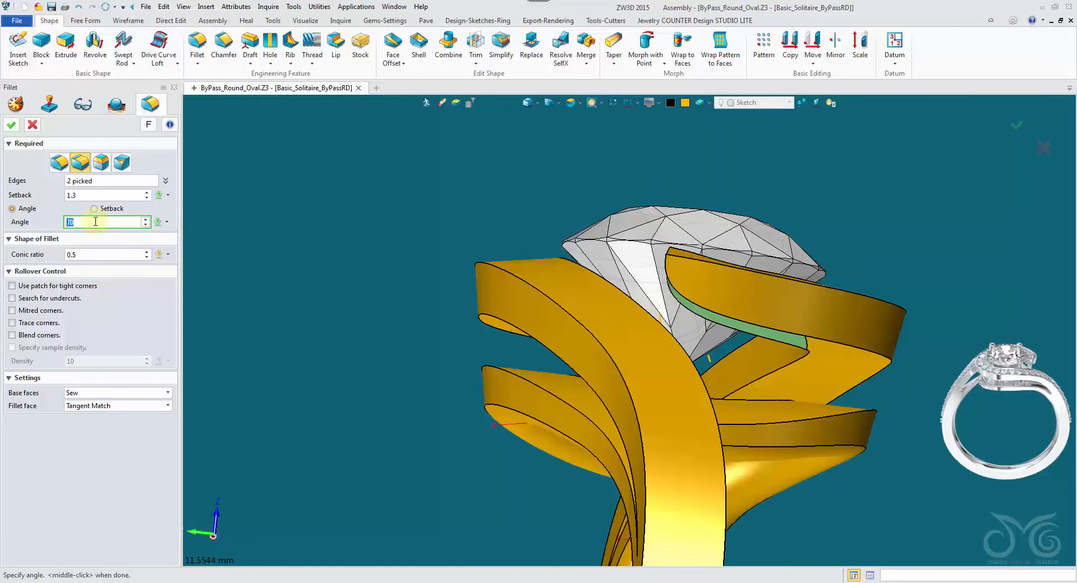
pyautogui.scroll(-1, 95, 222)
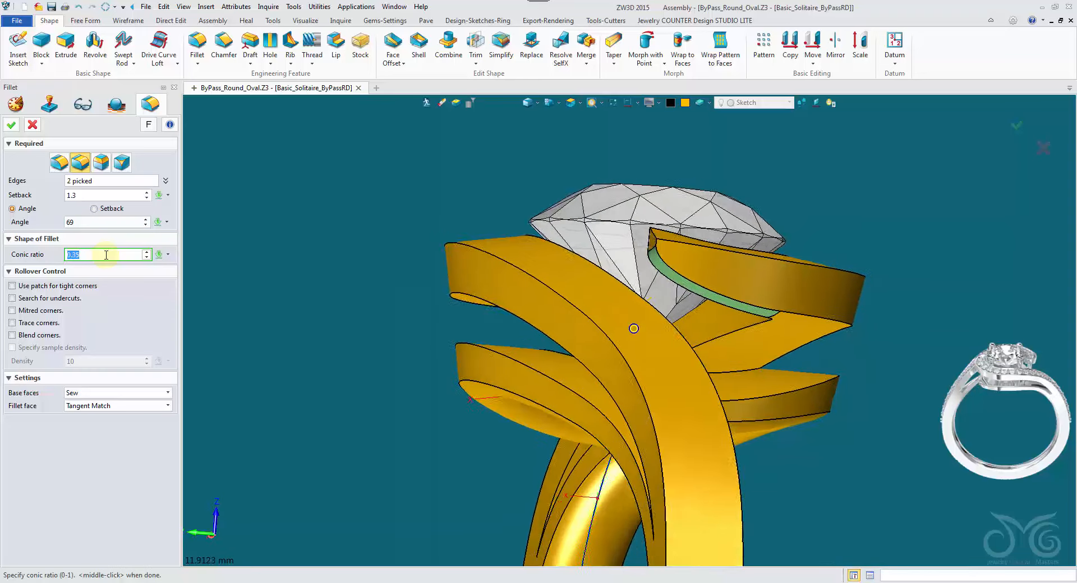
pyautogui.click(103, 195)
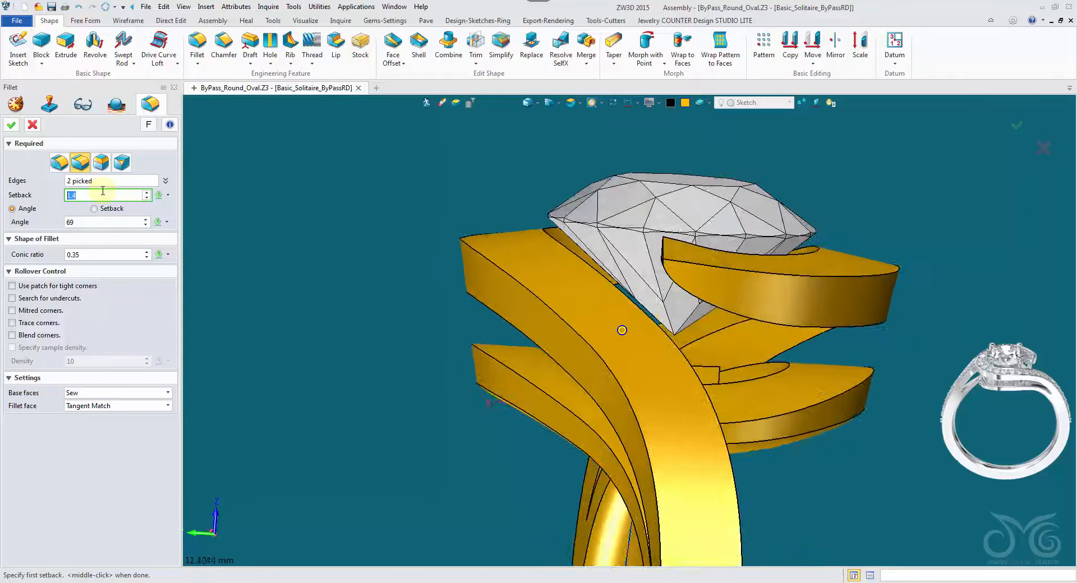
pyautogui.scroll(-1, 102, 191)
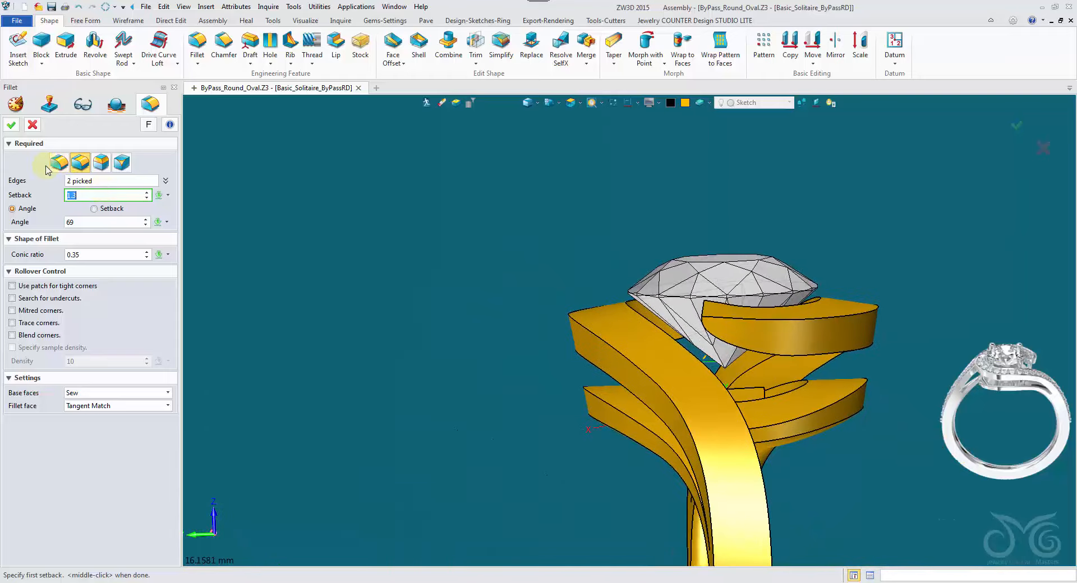
pyautogui.click(10, 125)
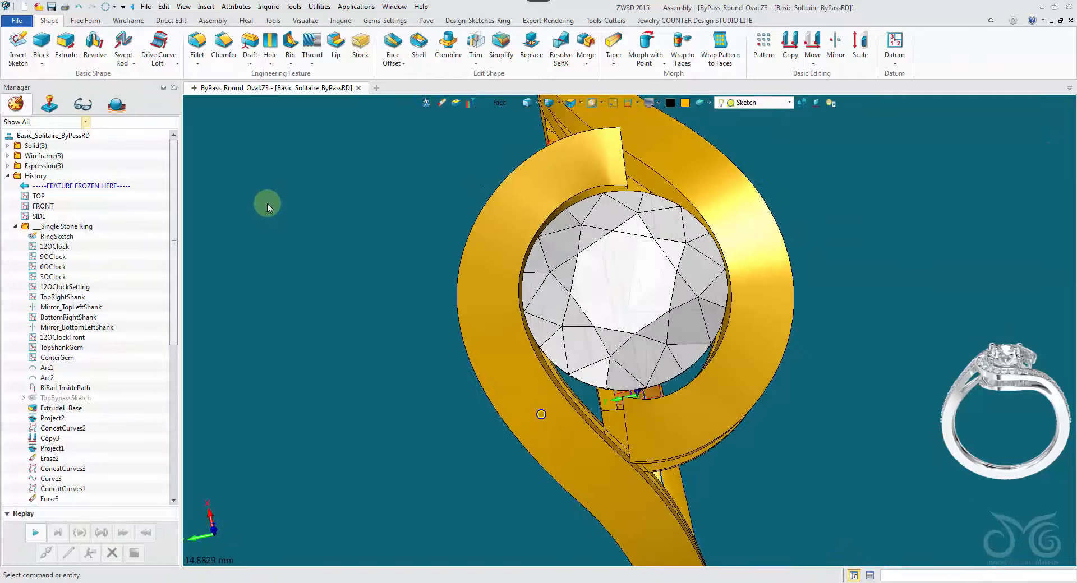
# Set up a 1 mm setback, 55° angle fillet on one upper band's outer vertical end edge, clearing the first pick and re-picking it
pyautogui.click(197, 47)
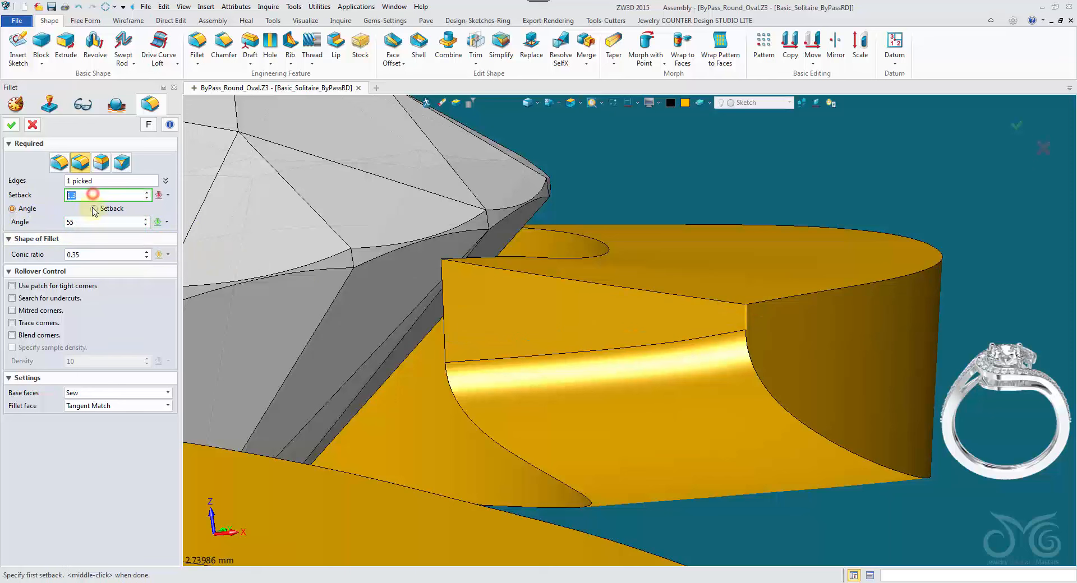
pyautogui.click(122, 185)
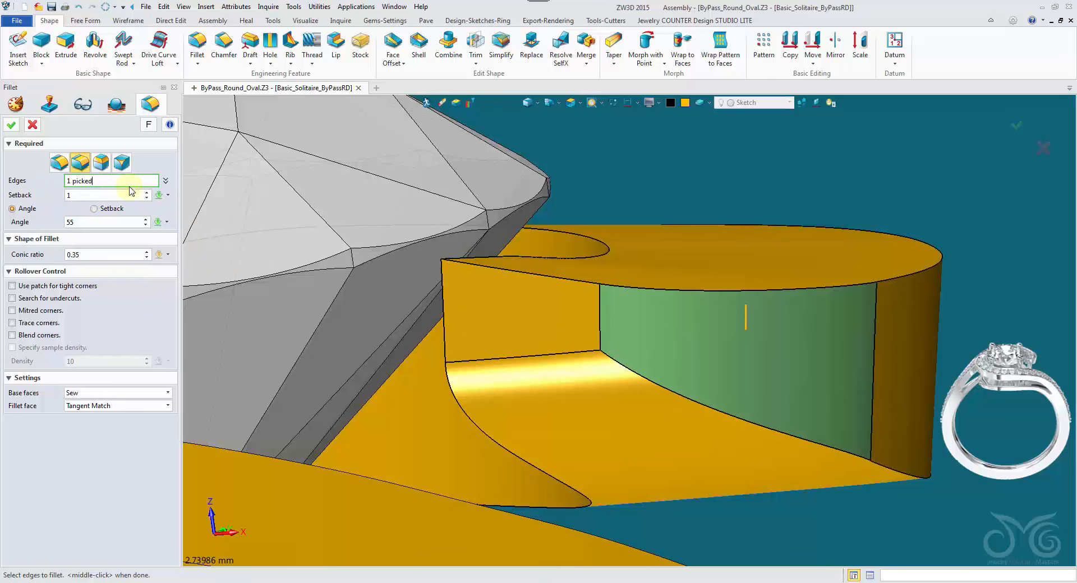
pyautogui.rightClick(159, 205)
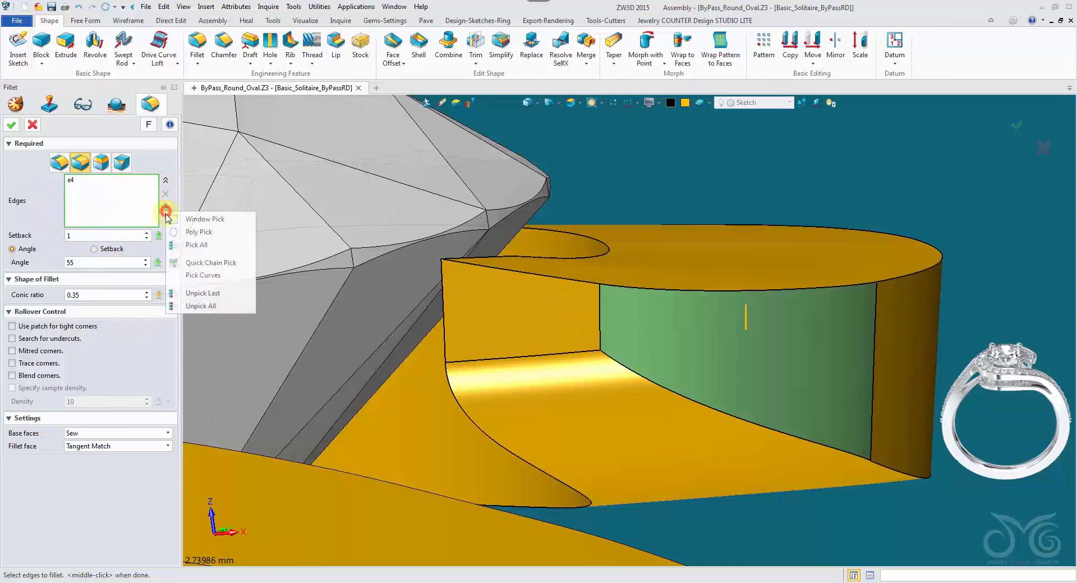
pyautogui.click(184, 302)
pyautogui.click(111, 206)
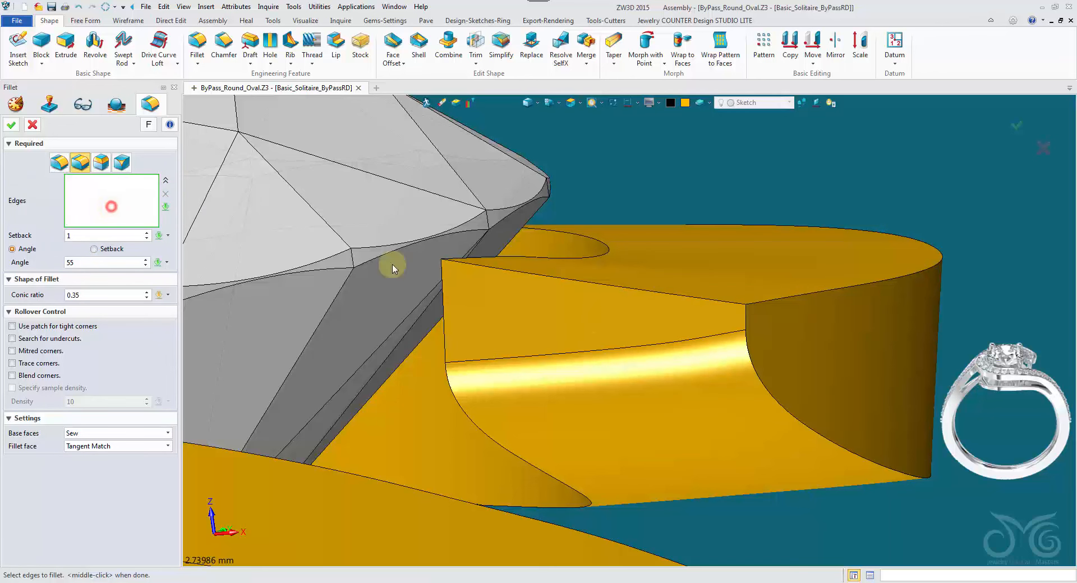
pyautogui.click(745, 323)
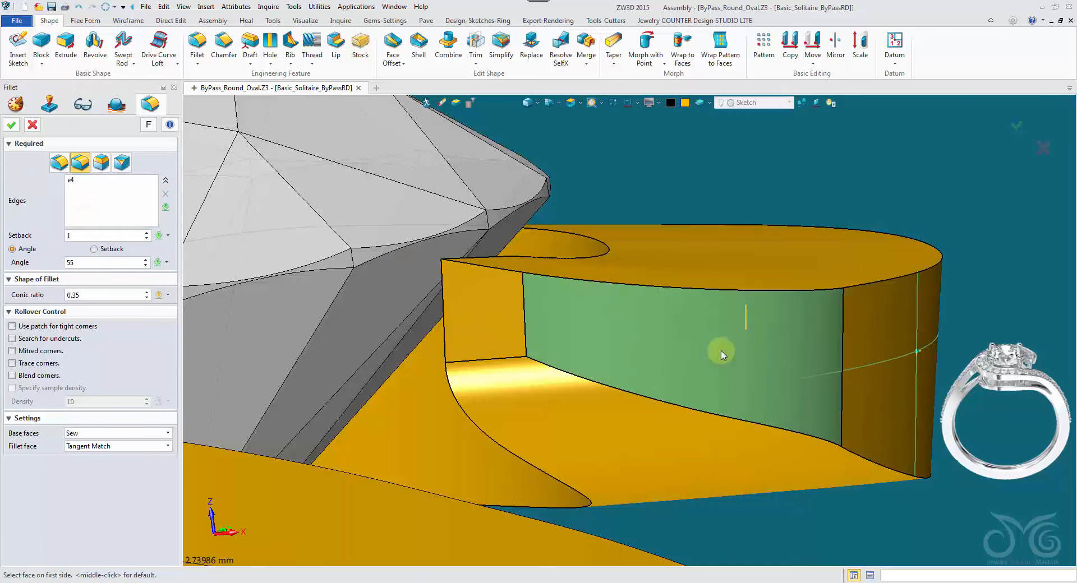
pyautogui.moveTo(532, 328); pyautogui.dragTo(928, 422, button='middle')
pyautogui.middleClick(505, 259)
# Add the opposite upper band's outer vertical end edge to the fillet, with its end face as first side
pyautogui.moveTo(889, 437); pyautogui.dragTo(898, 420, button='right')
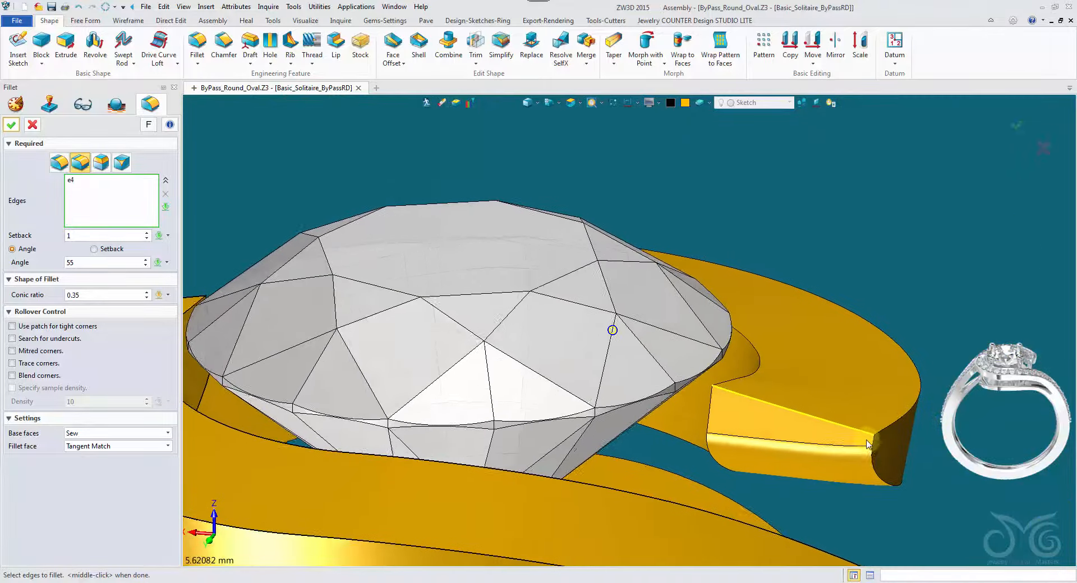
pyautogui.scroll(3, 897, 404)
pyautogui.click(842, 497)
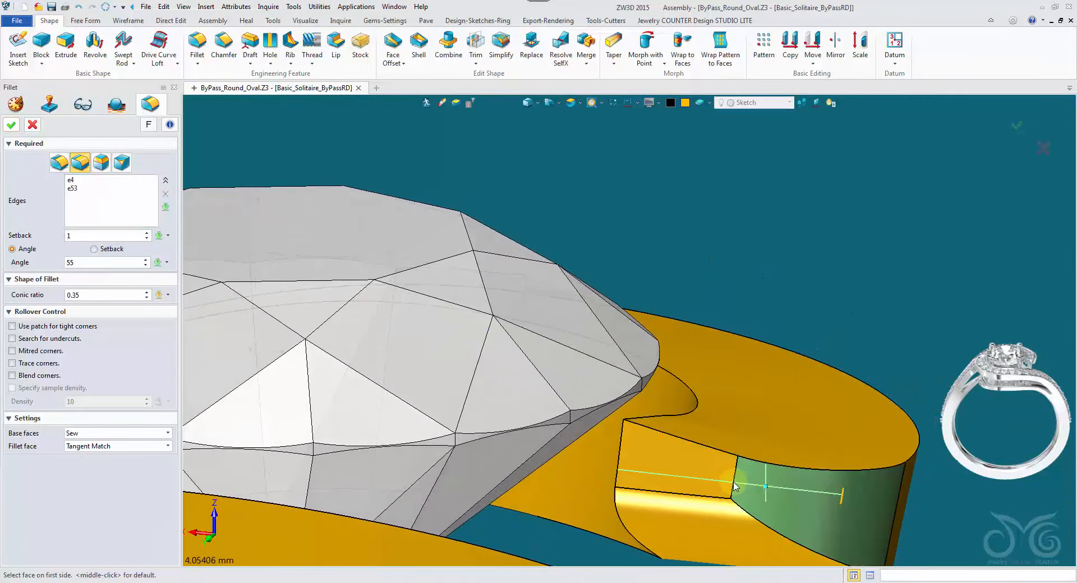
pyautogui.click(703, 476)
# Show the model as wireframe and add the outer vertical end edge of one lower band to the fillet
pyautogui.scroll(-3, 704, 476)
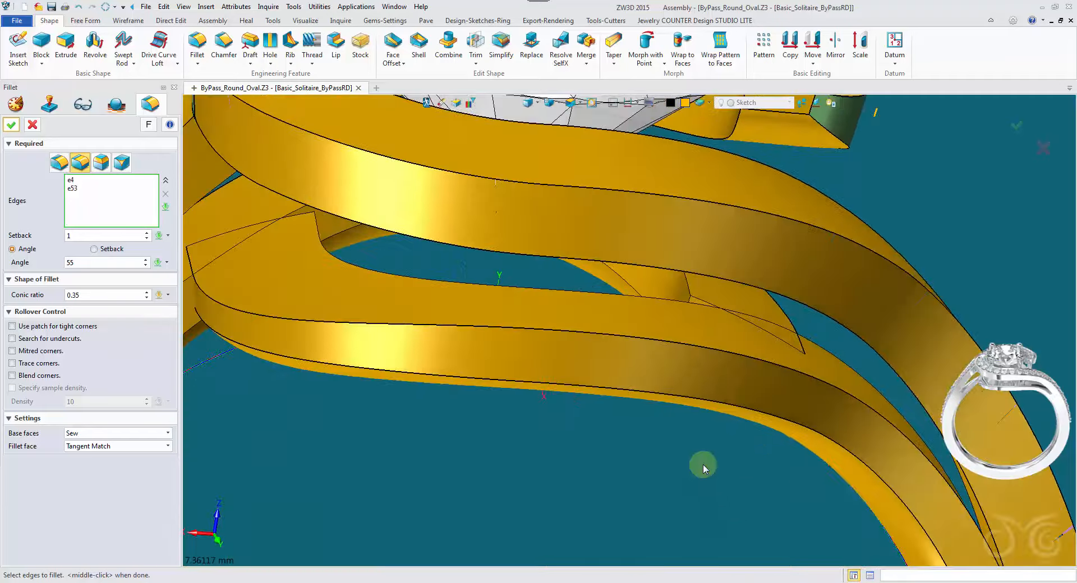
pyautogui.moveTo(705, 469); pyautogui.dragTo(589, 146, button='right')
pyautogui.click(528, 104)
pyautogui.scroll(3, 661, 413)
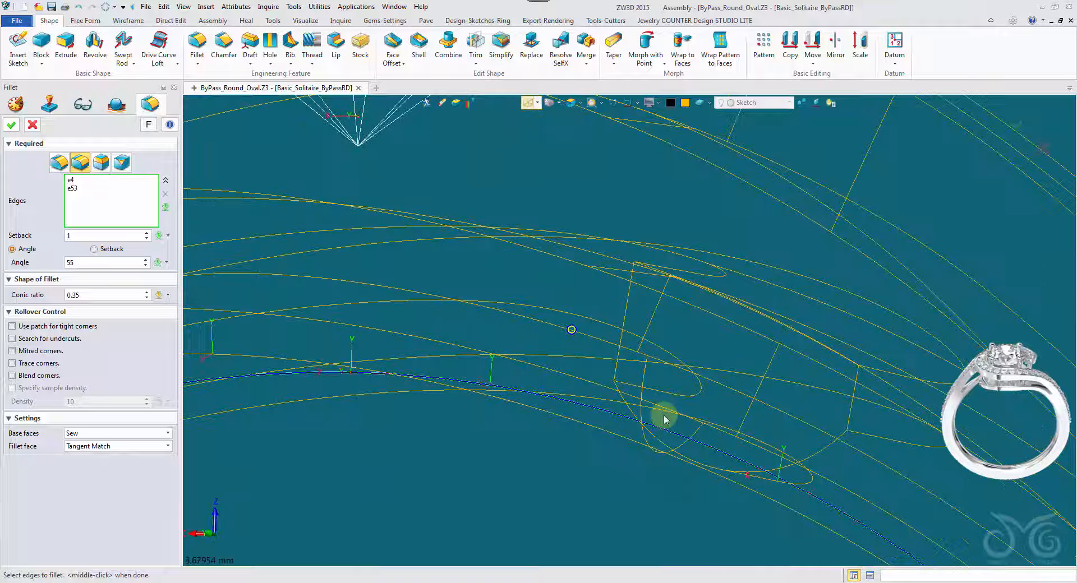
pyautogui.click(821, 492)
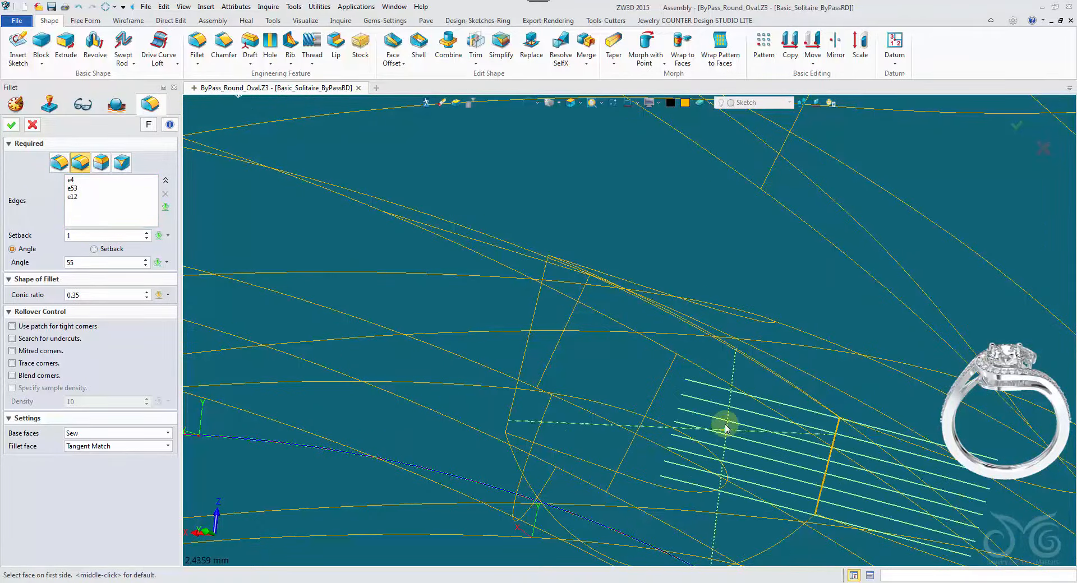
pyautogui.middleClick(627, 386)
# Add the remaining lower band's outer vertical end edge to the fillet and return to shaded display
pyautogui.scroll(-6, 619, 378)
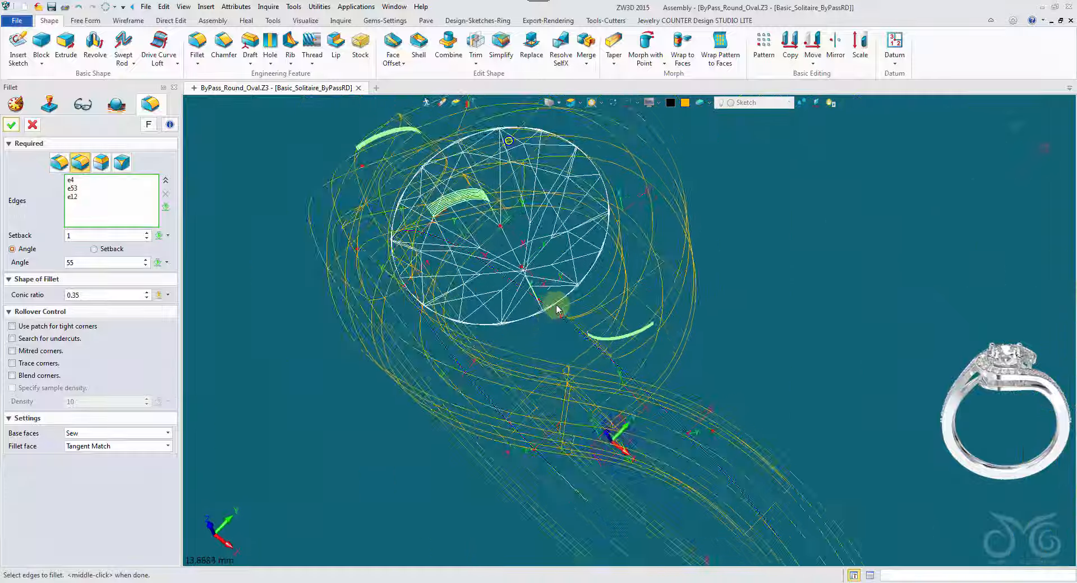
pyautogui.scroll(6, 565, 317)
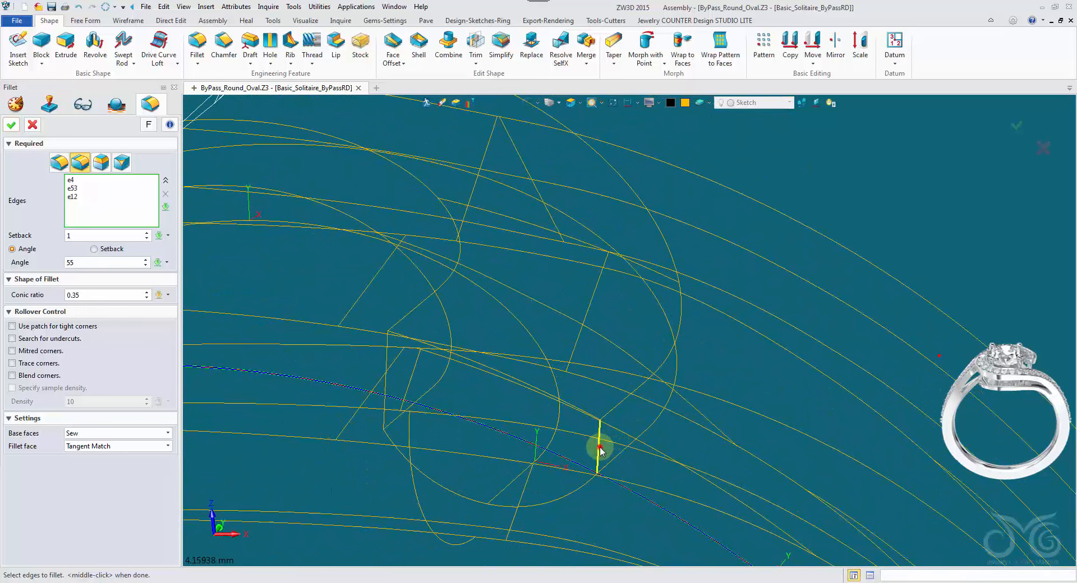
pyautogui.click(599, 447)
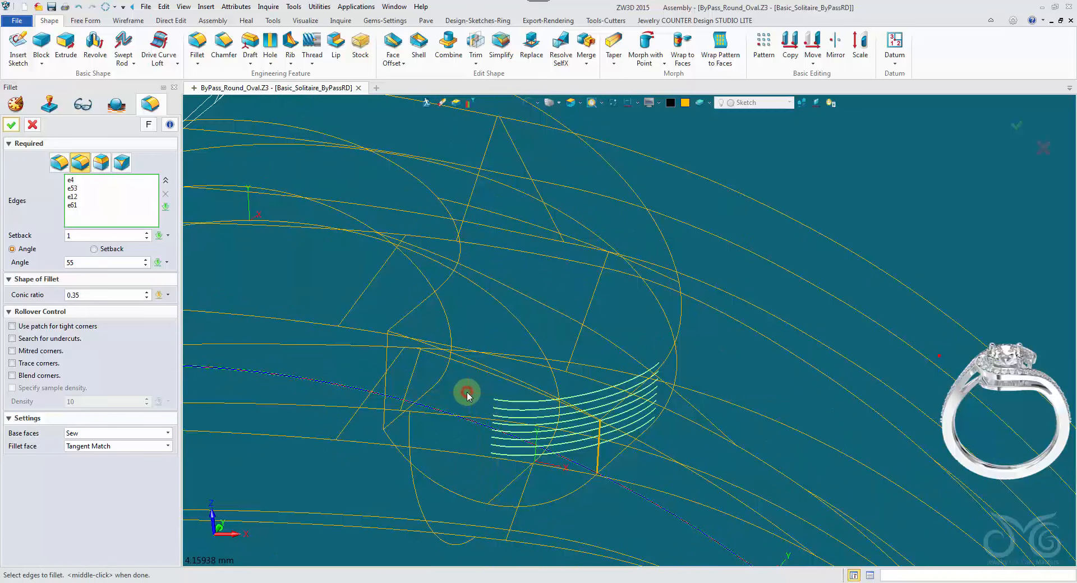
pyautogui.click(528, 107)
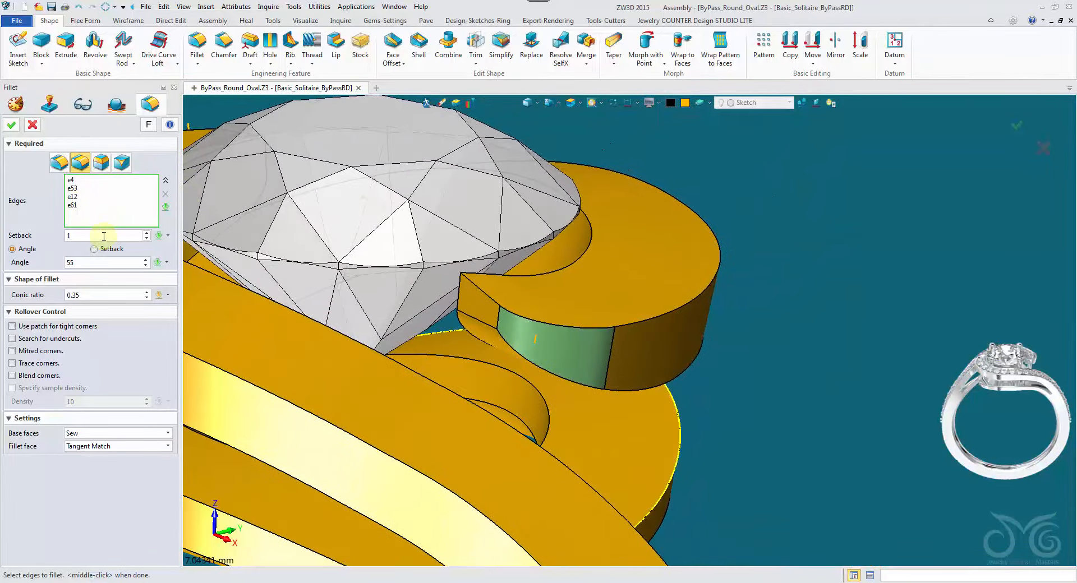
# Try a 1.1 mm setback, 56° angle and 0.3 conic ratio for the four-edge fillet
pyautogui.click(104, 236)
pyautogui.scroll(2, 104, 236)
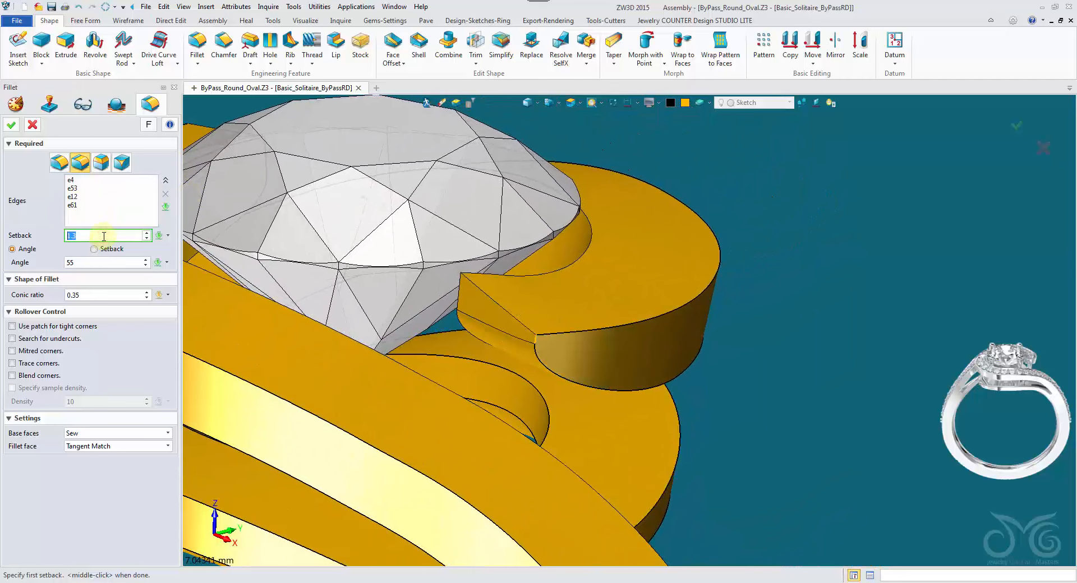
pyautogui.scroll(-1, 103, 236)
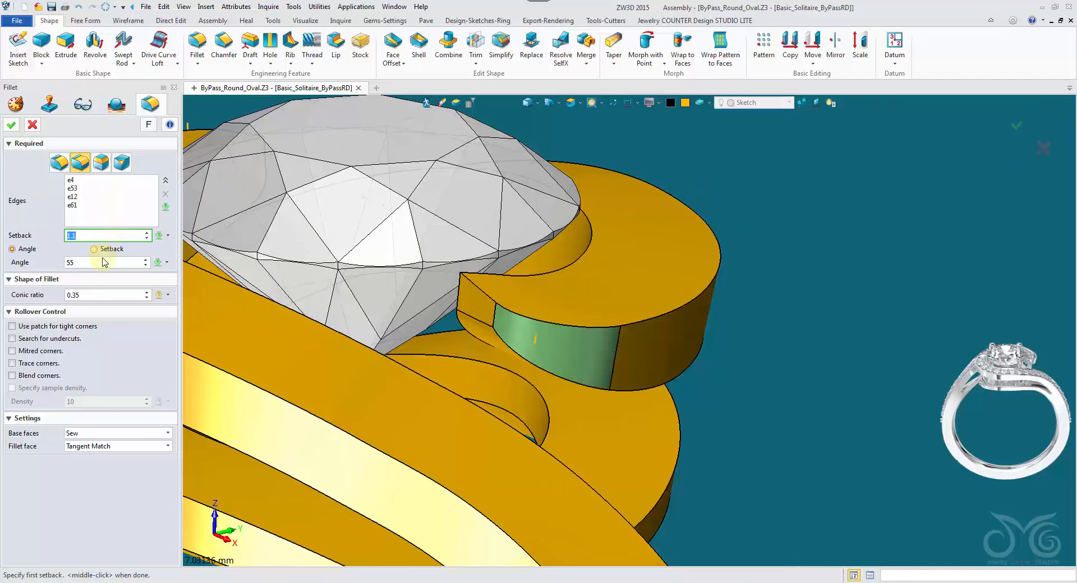
pyautogui.scroll(3, 102, 261)
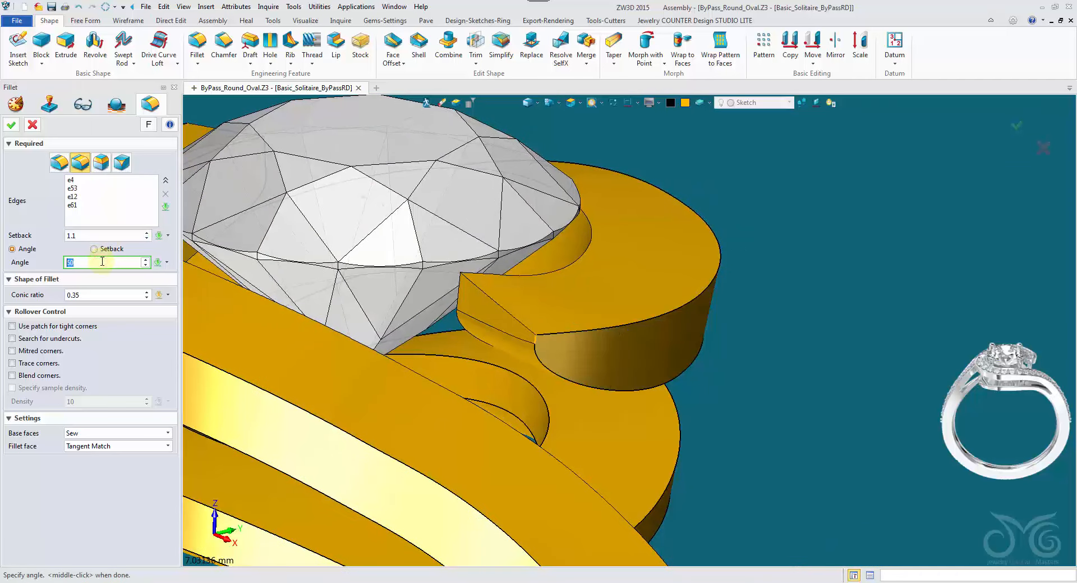
pyautogui.scroll(-2, 102, 261)
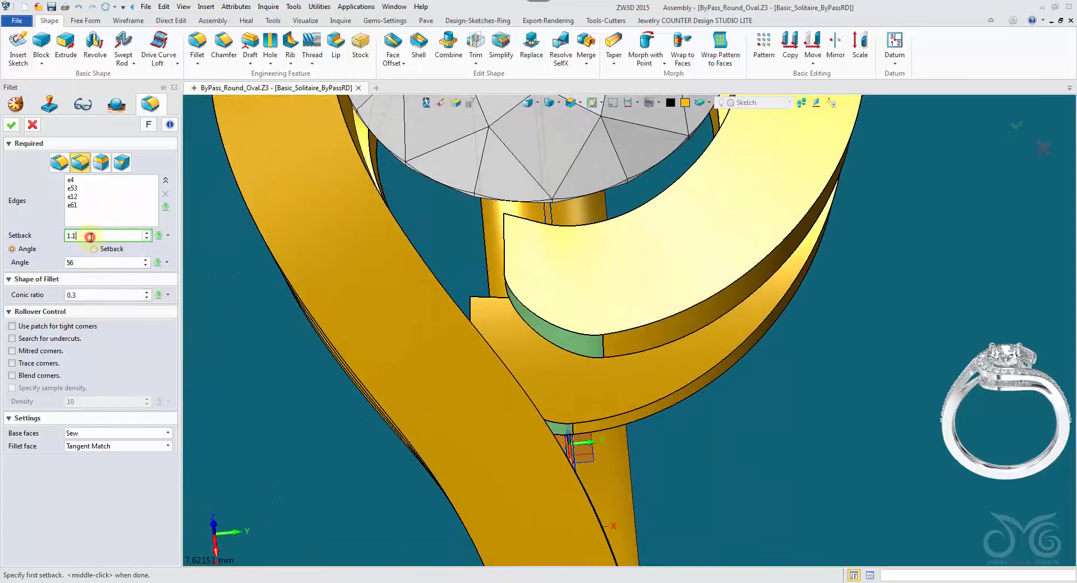
# Set the four-edge fillet's setback to 1.5 mm and its angle to 47°
pyautogui.scroll(1, 90, 236)
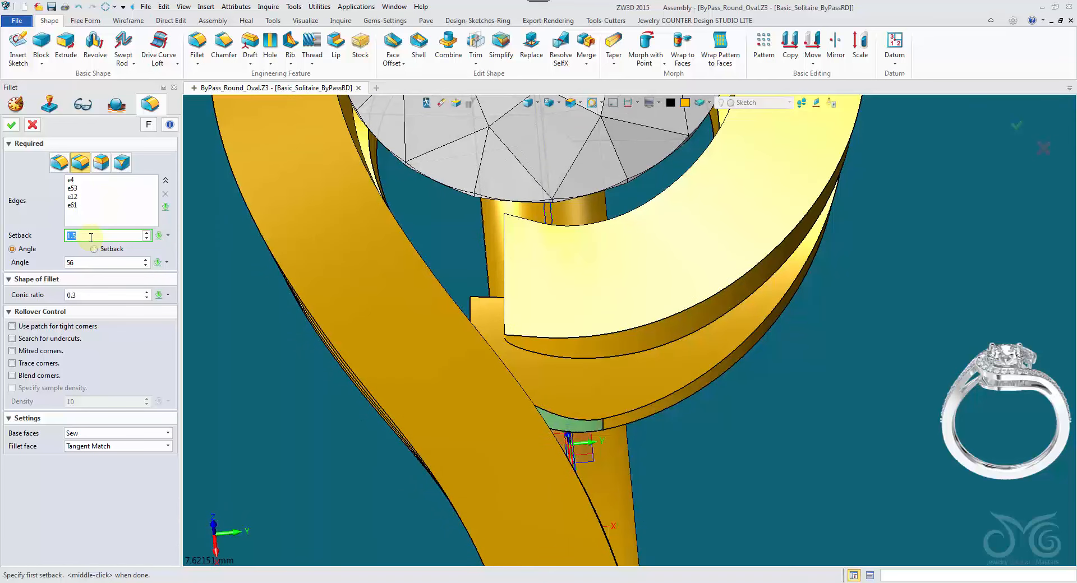
pyautogui.click(104, 263)
pyautogui.scroll(-8, 104, 264)
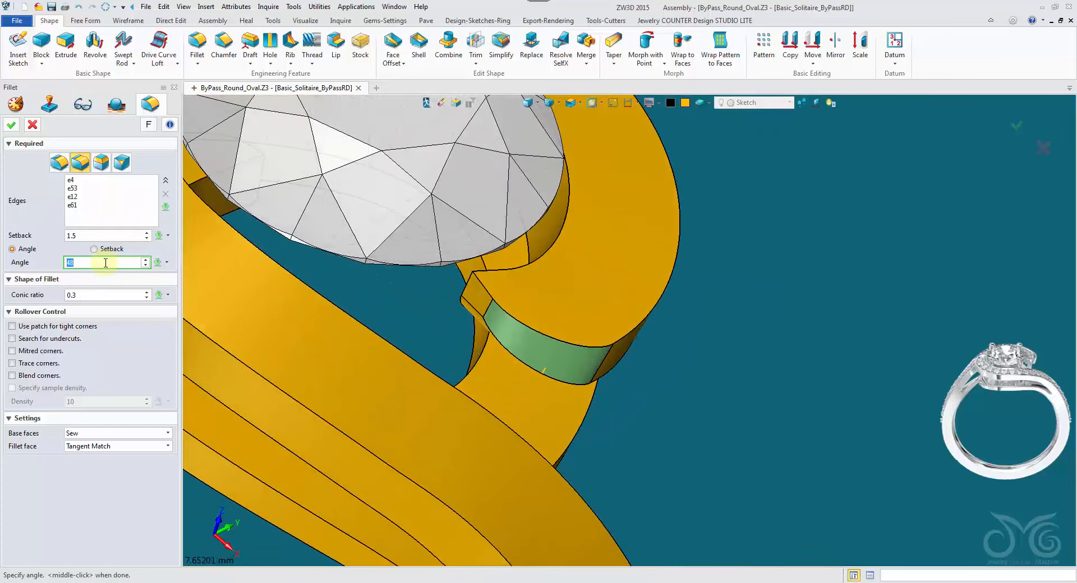
pyautogui.scroll(-1, 105, 263)
pyautogui.click(104, 236)
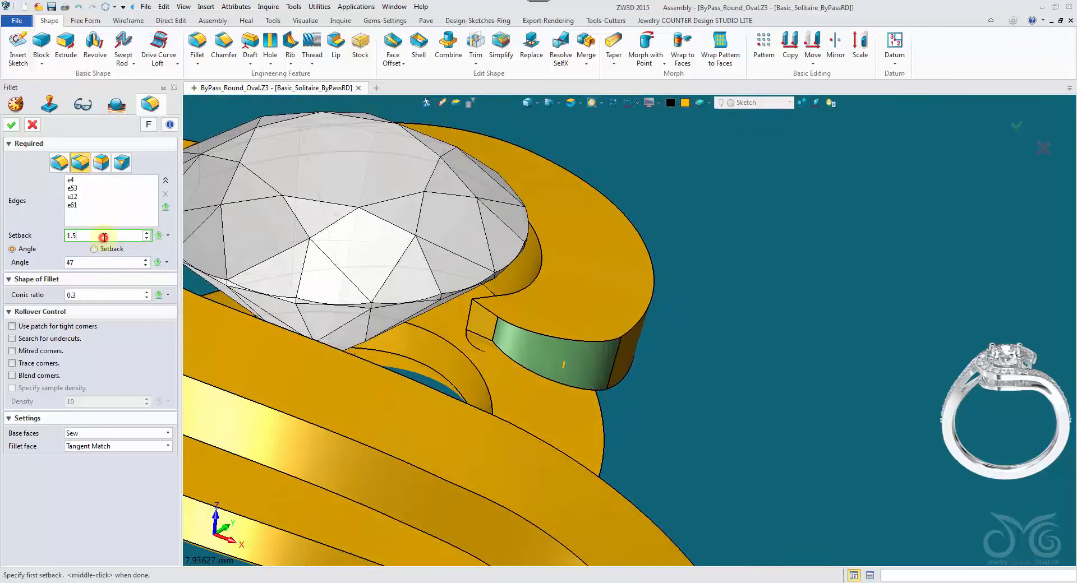
# Set the four-edge fillet's conic ratio to 0.35 and its angle to 46°, and apply it
pyautogui.scroll(-1, 105, 237)
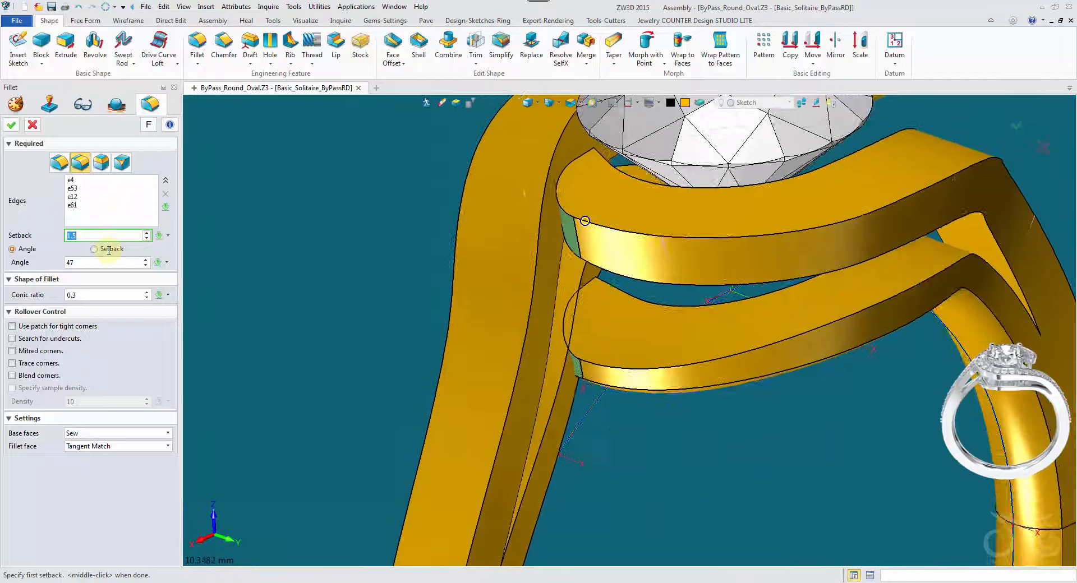
pyautogui.click(115, 295)
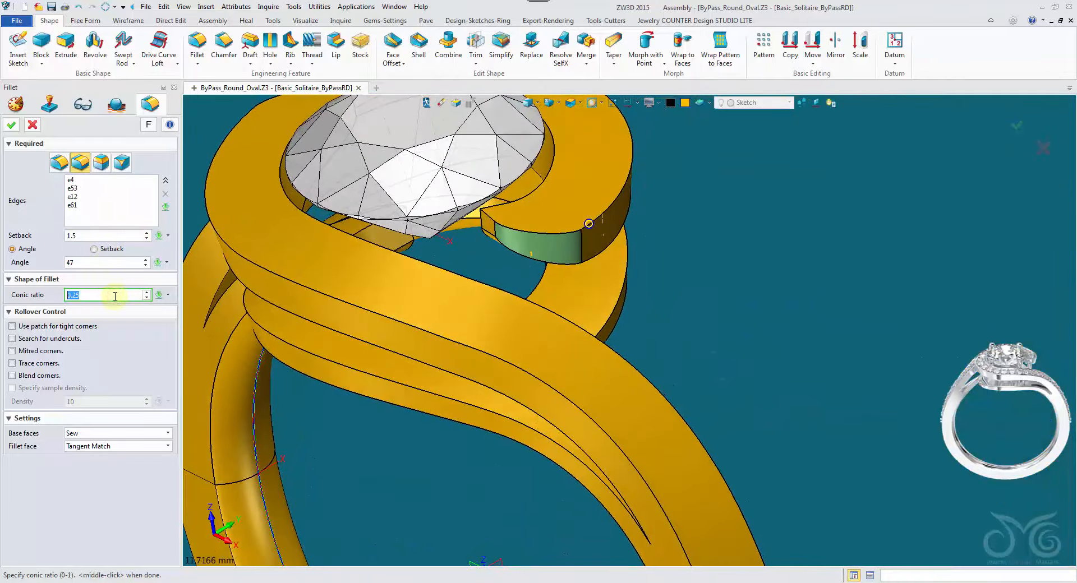
pyautogui.scroll(1, 115, 297)
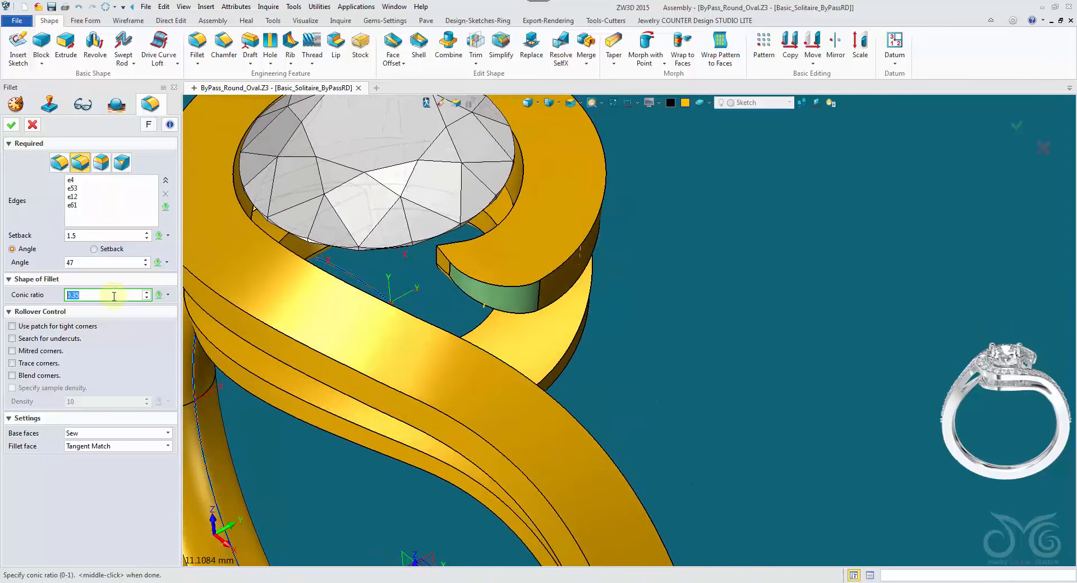
pyautogui.scroll(1, 114, 296)
pyautogui.scroll(-1, 113, 296)
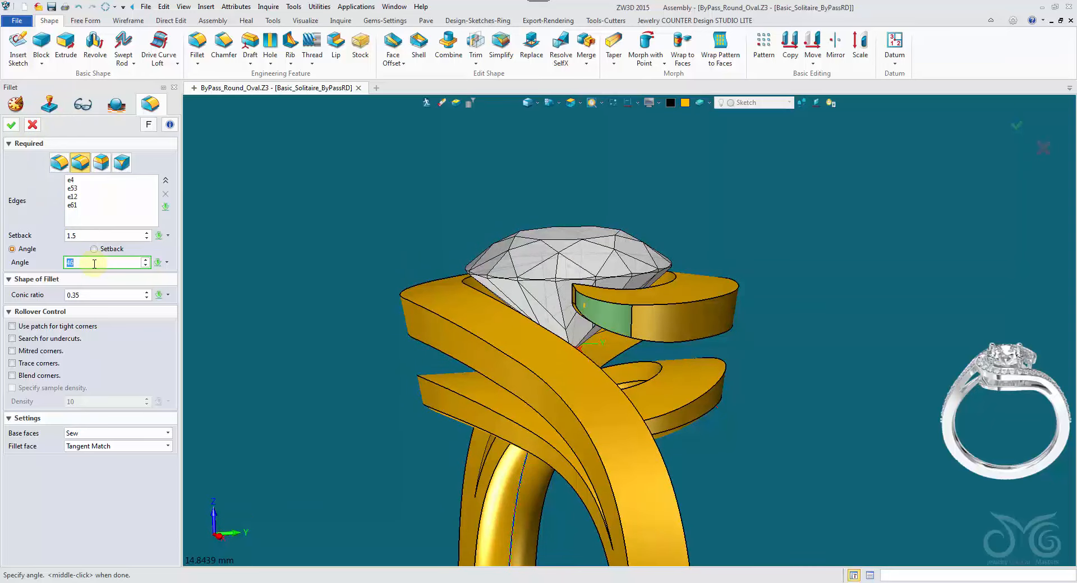
pyautogui.click(10, 126)
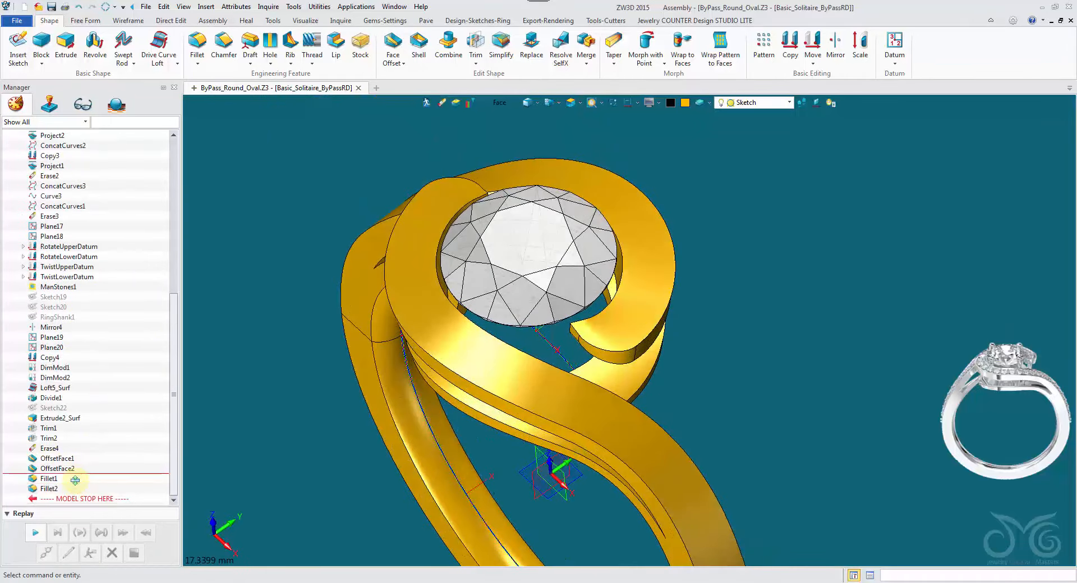
# Redefine the first two-edge fillet with a 69° angle and 0.35 conic ratio
pyautogui.doubleClick(75, 481)
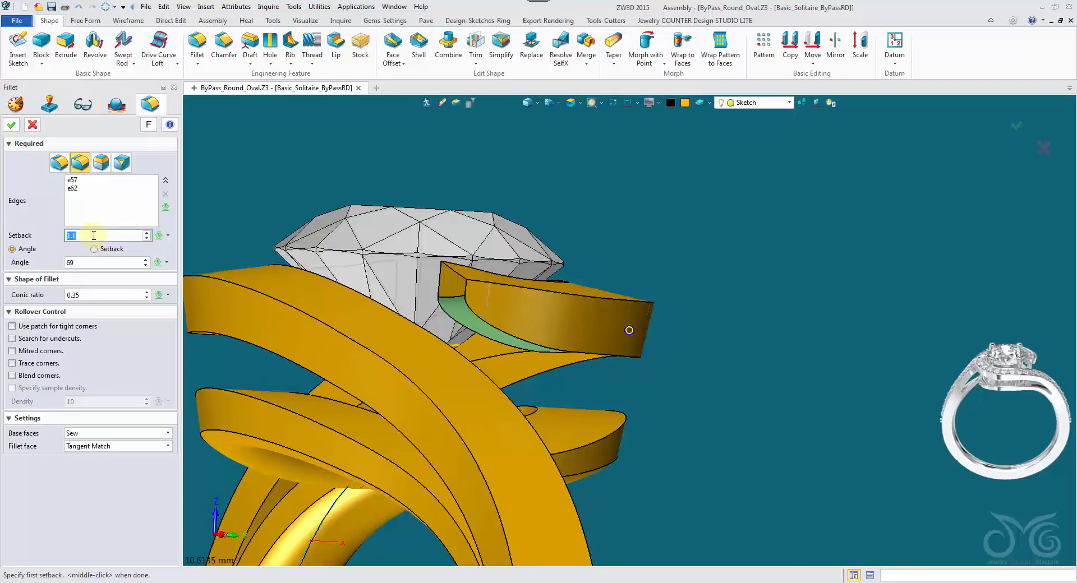
pyautogui.click(9, 125)
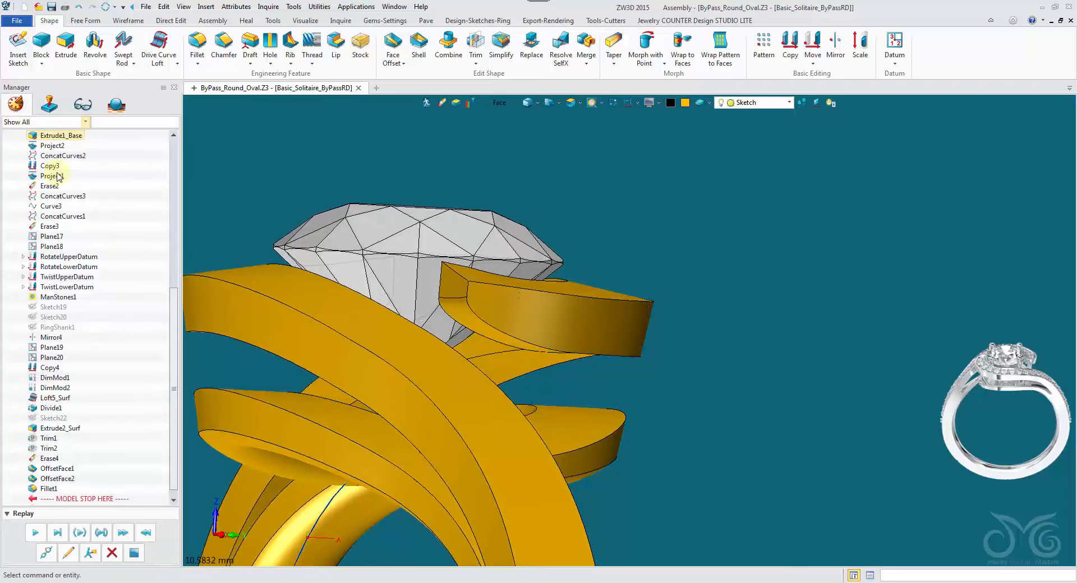
pyautogui.scroll(-1, 73, 466)
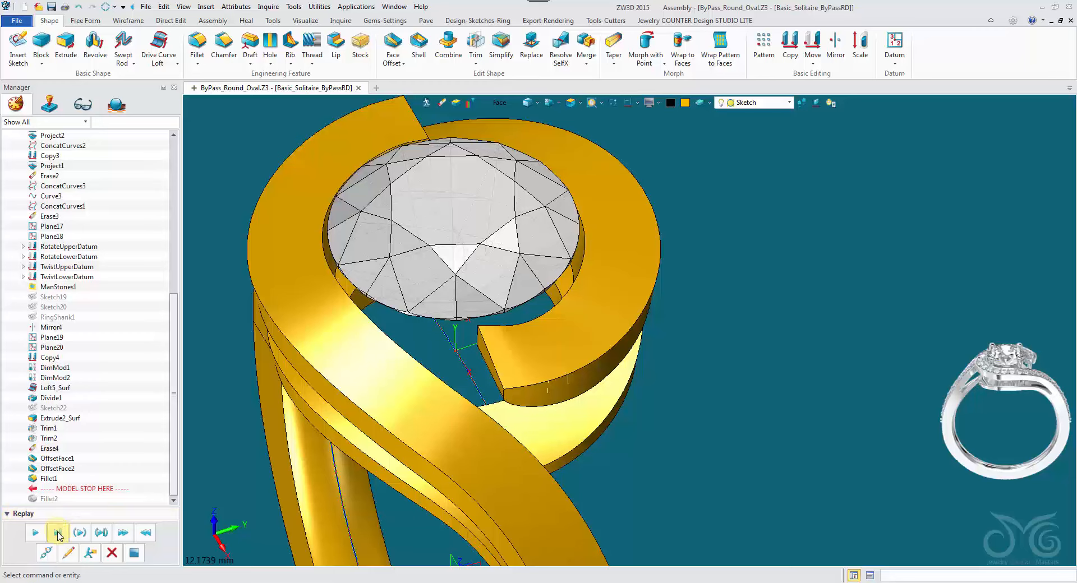
# Reopen the four-edge fillet and set its setback to 1.9 mm and its angle to 66°
pyautogui.click(65, 553)
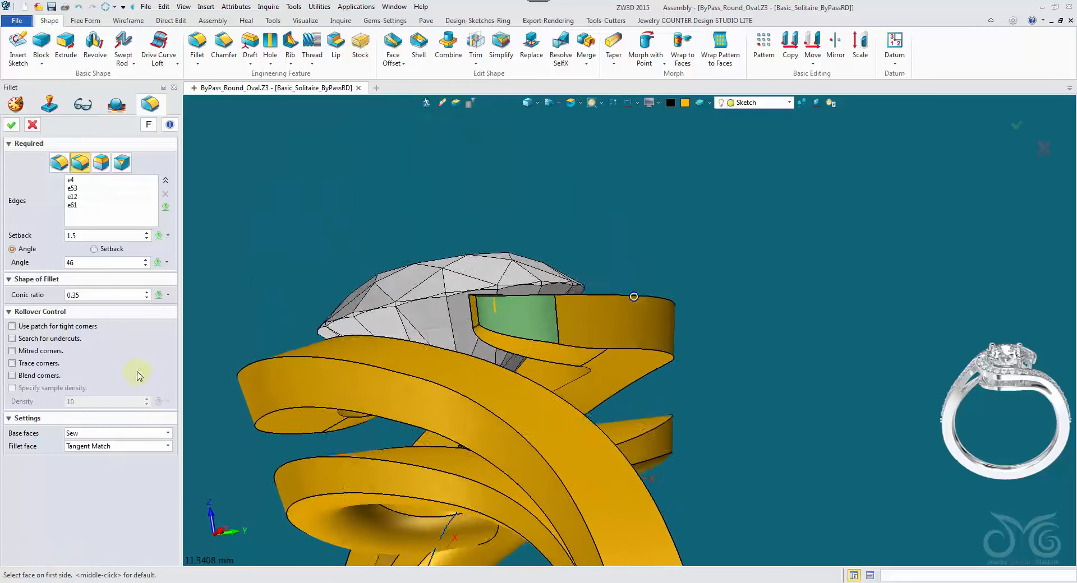
pyautogui.click(97, 264)
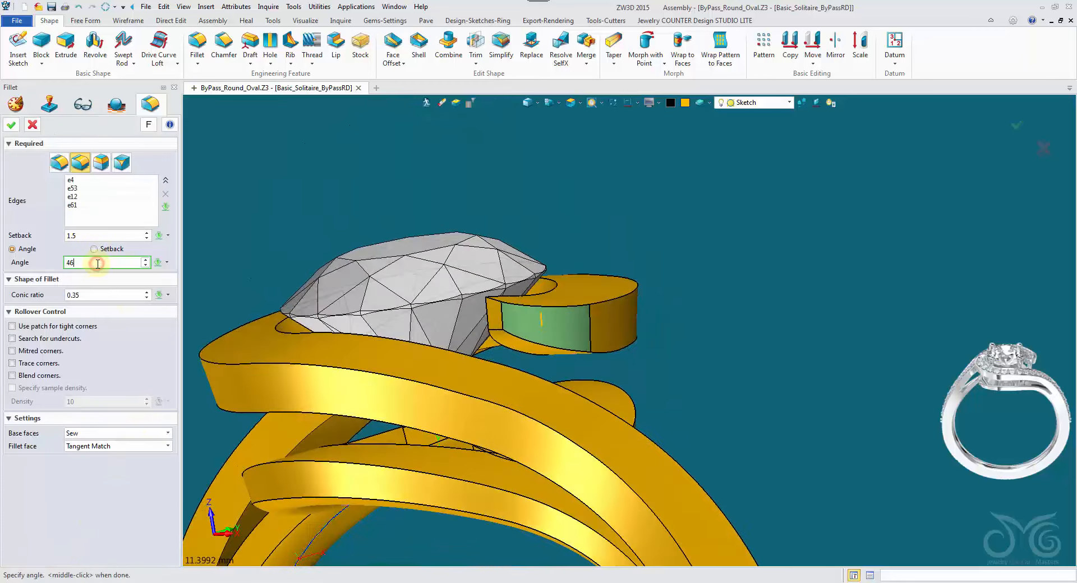
pyautogui.scroll(1, 97, 263)
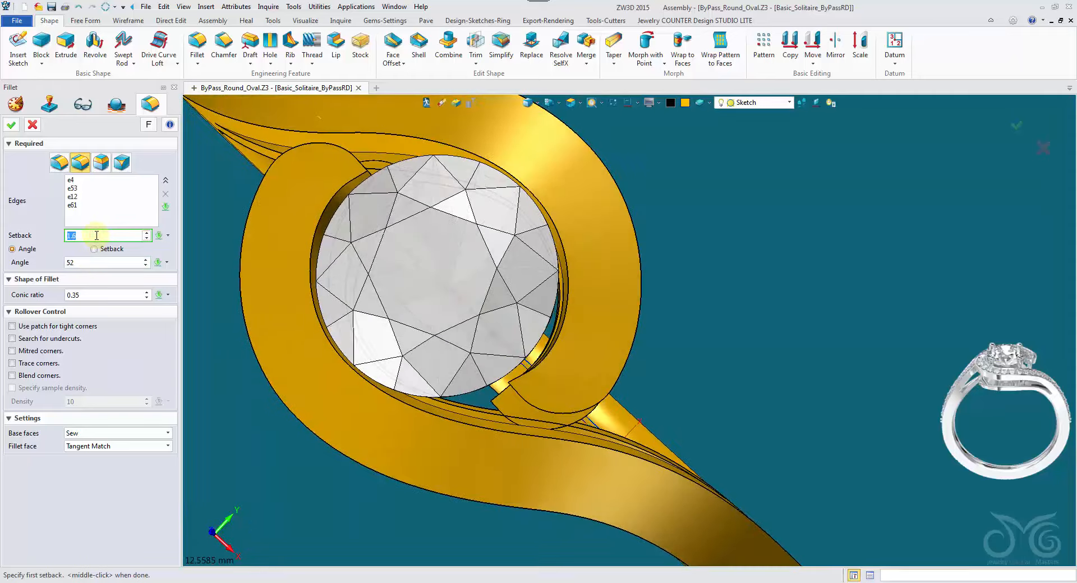
pyautogui.scroll(1, 97, 236)
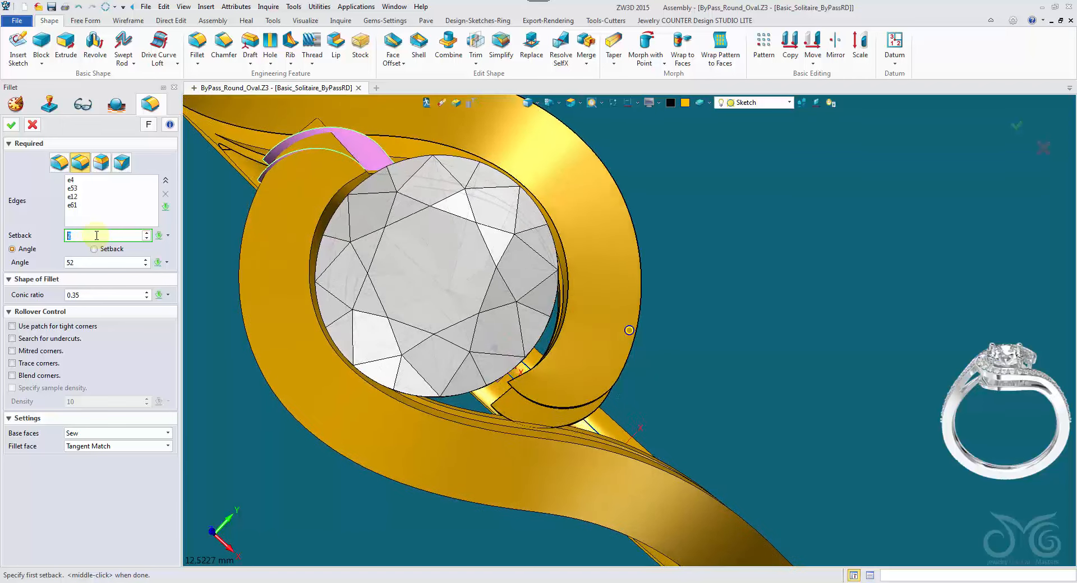
pyautogui.scroll(-1, 96, 236)
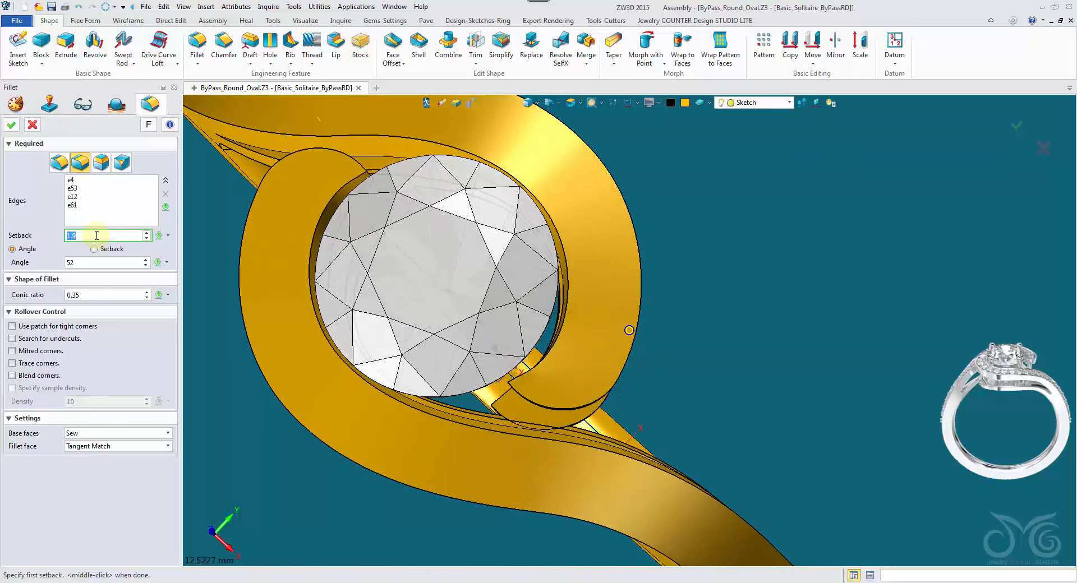
pyautogui.click(112, 262)
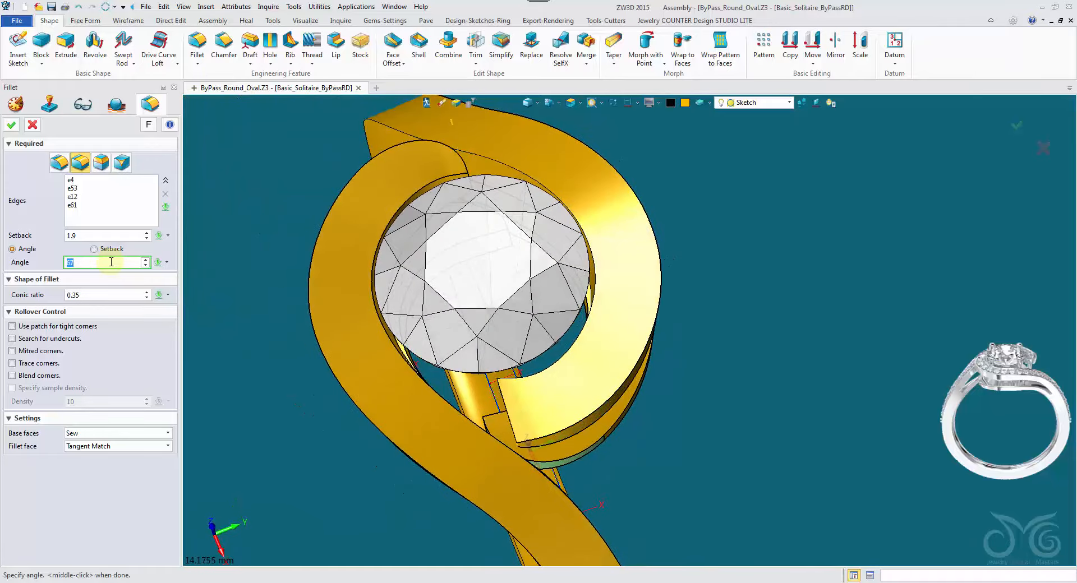
# Try different conic ratios on the four-edge fillet and apply it with 0.35
pyautogui.click(96, 293)
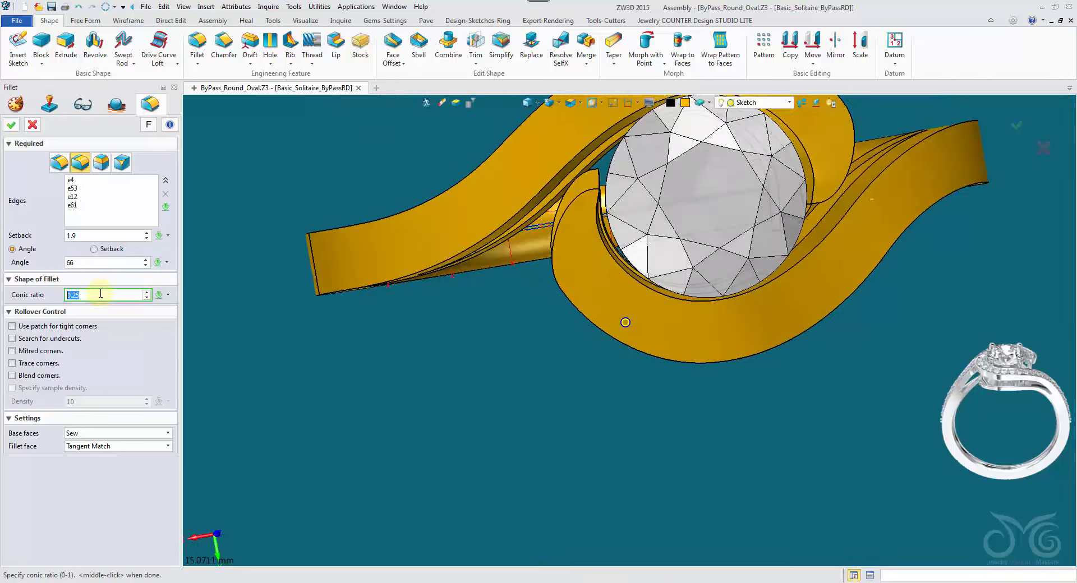
pyautogui.scroll(1, 90, 295)
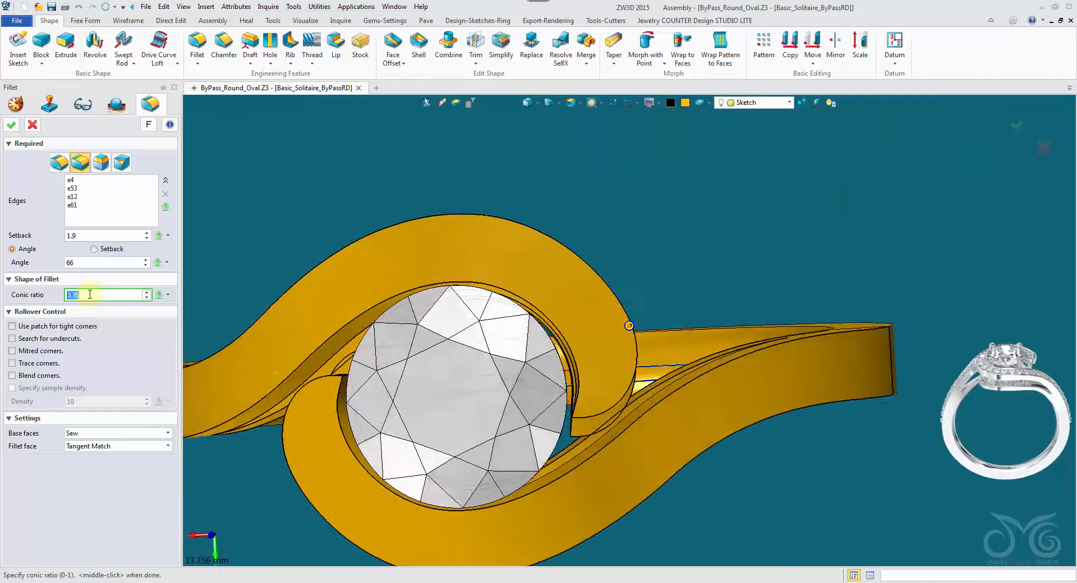
pyautogui.scroll(-1, 89, 294)
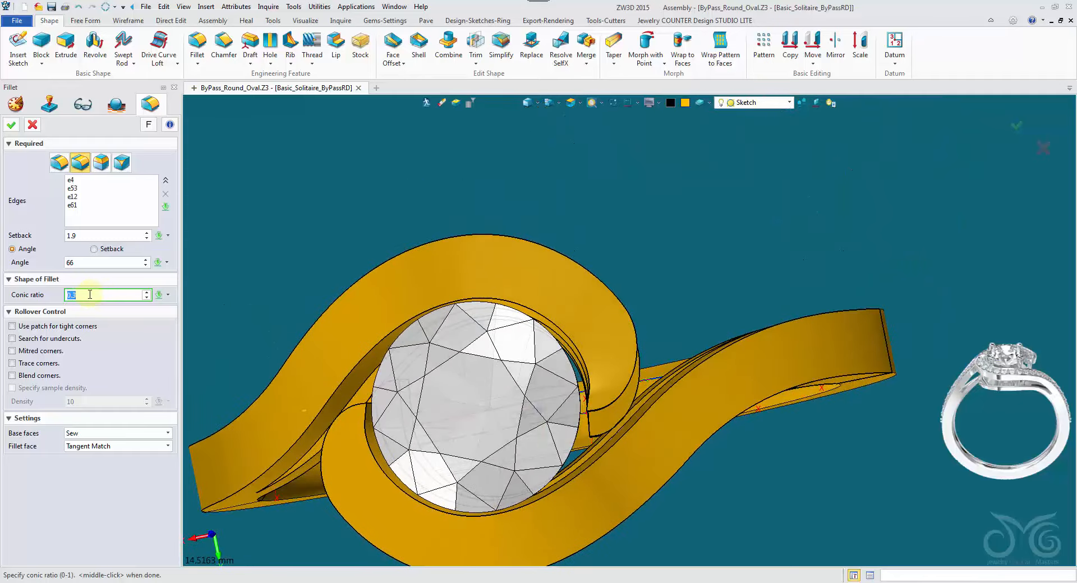
pyautogui.scroll(1, 90, 295)
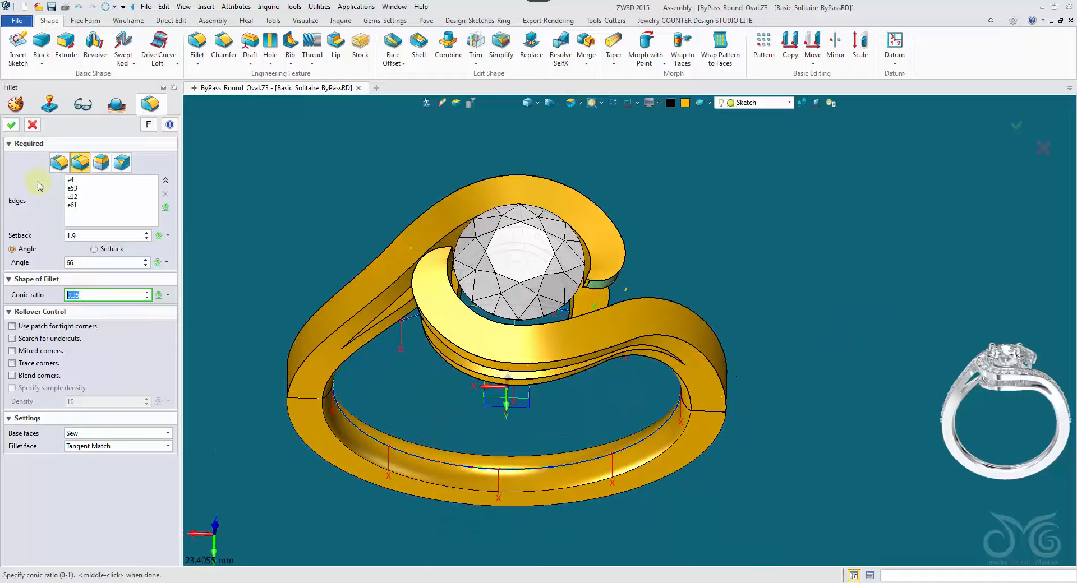
pyautogui.click(13, 124)
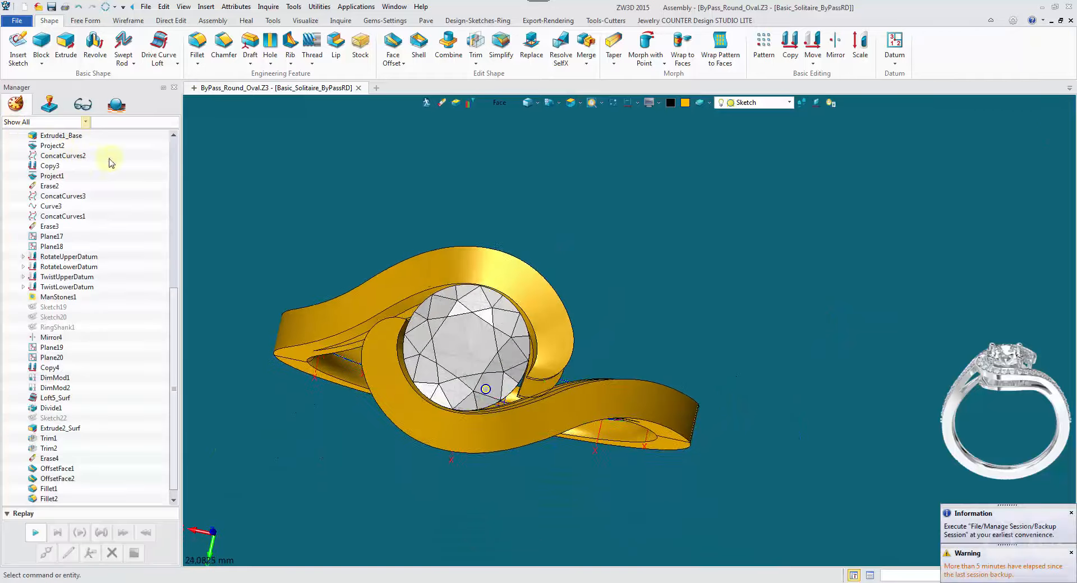
# Round the four remaining sharp vertical edges at the band tips with a constant-radius circular fillet of 0.1 mm
pyautogui.click(196, 43)
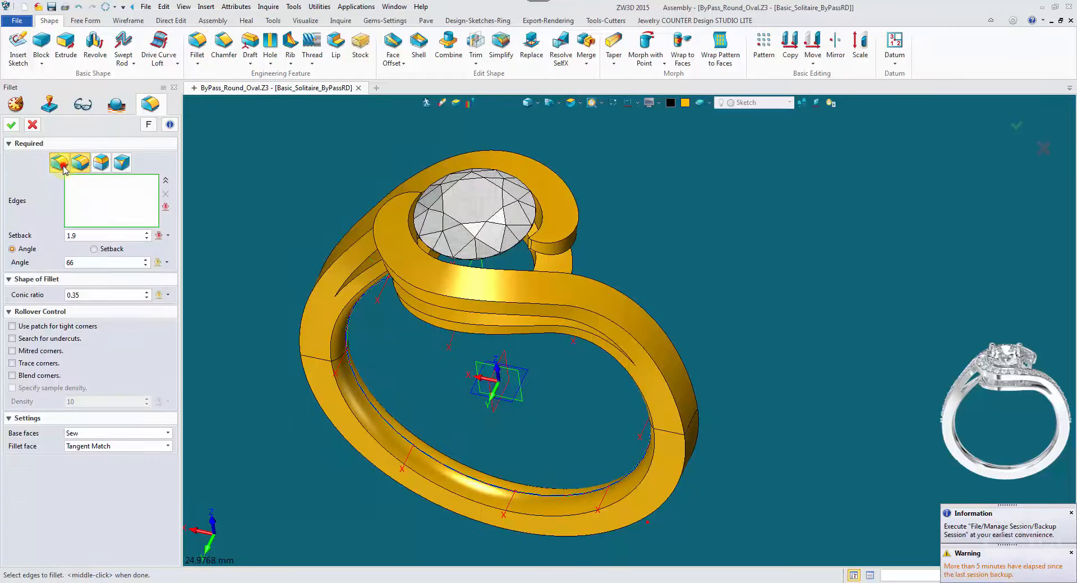
pyautogui.click(59, 162)
pyautogui.moveTo(99, 196); pyautogui.dragTo(27, 192)
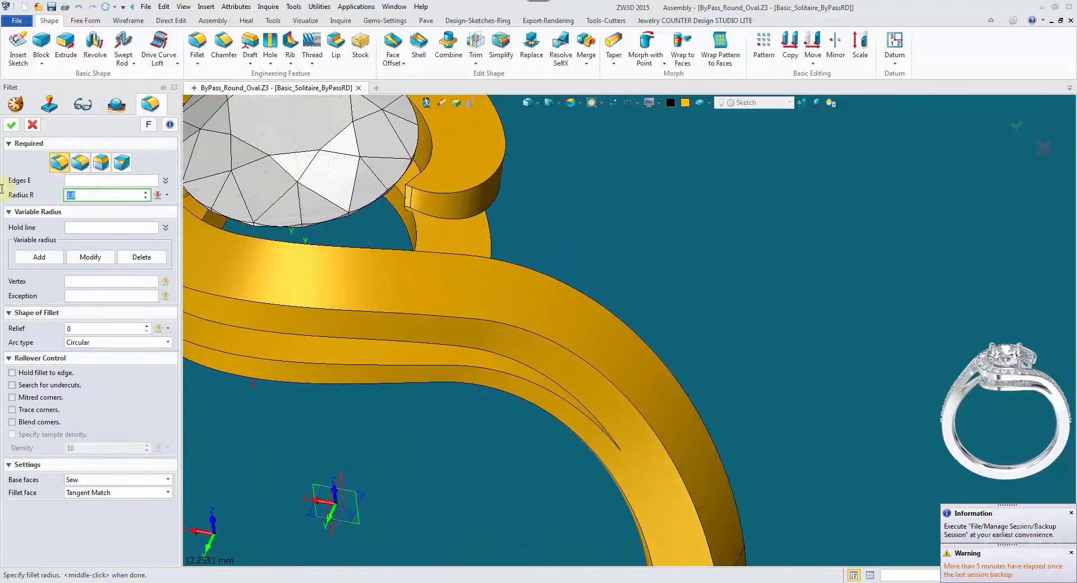
pyautogui.press('Return')
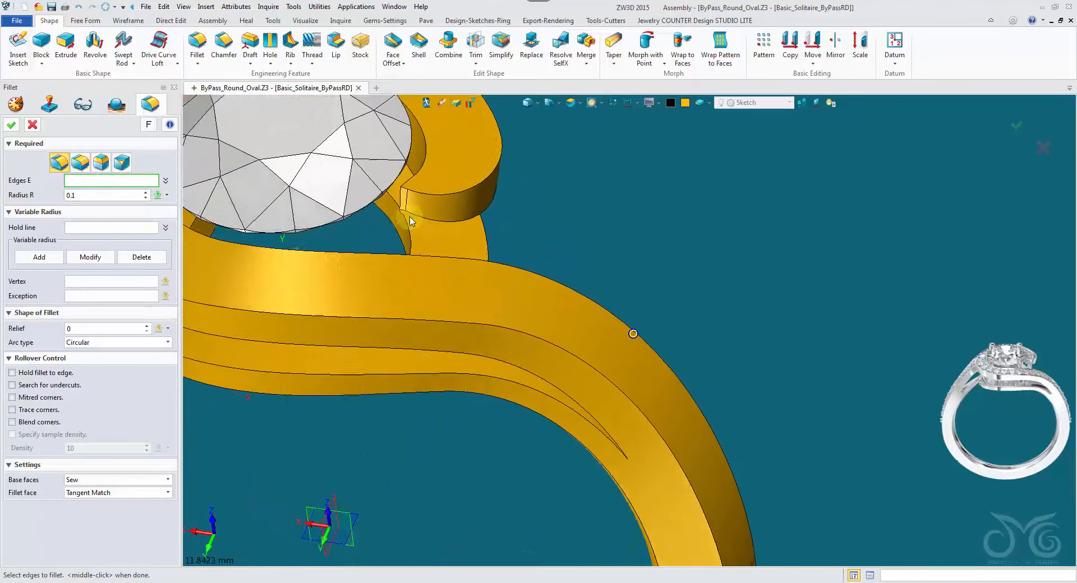
pyautogui.moveTo(363, 296); pyautogui.dragTo(565, 435, button='middle')
pyautogui.click(285, 316)
pyautogui.click(613, 437)
pyautogui.moveTo(564, 435); pyautogui.dragTo(599, 503, button='right')
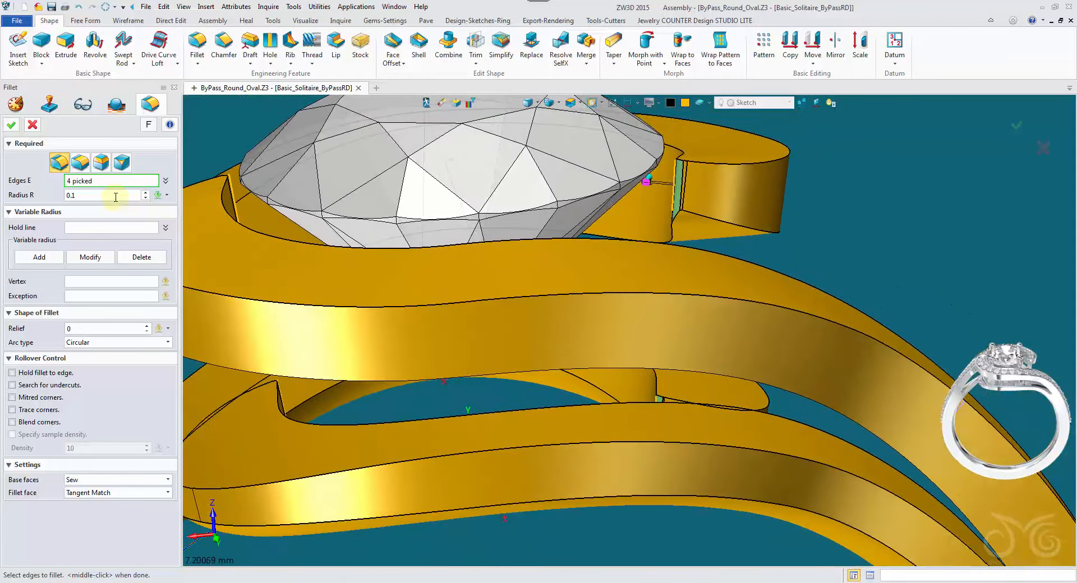
pyautogui.click(115, 197)
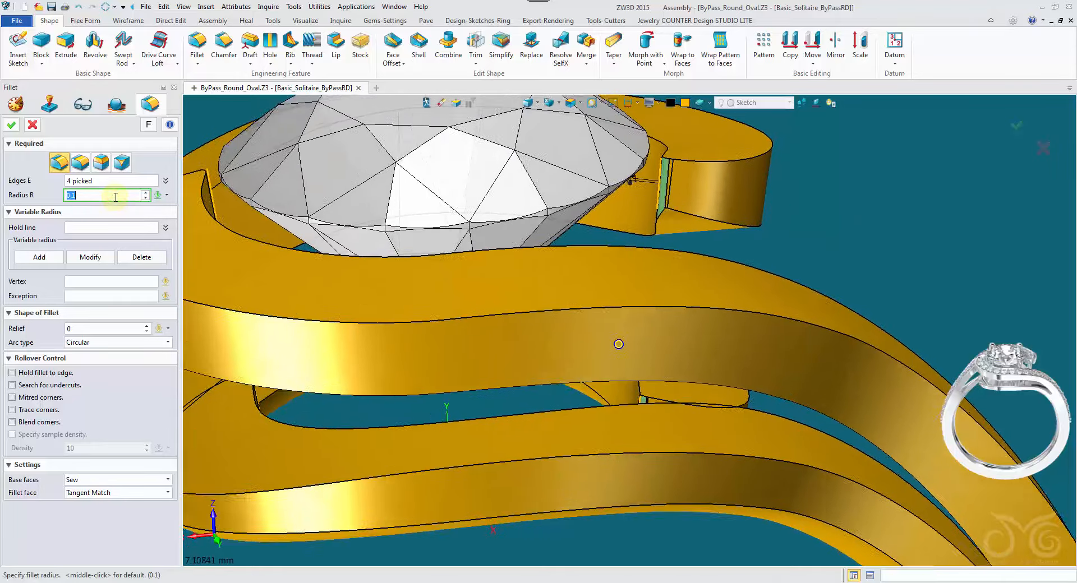
pyautogui.scroll(-1, 116, 196)
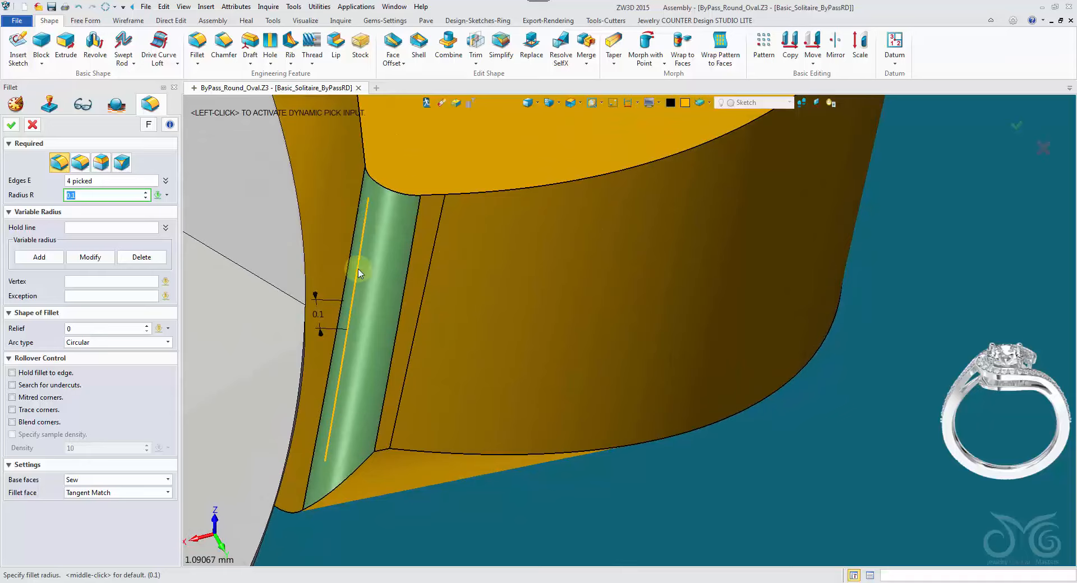
pyautogui.scroll(1, 107, 195)
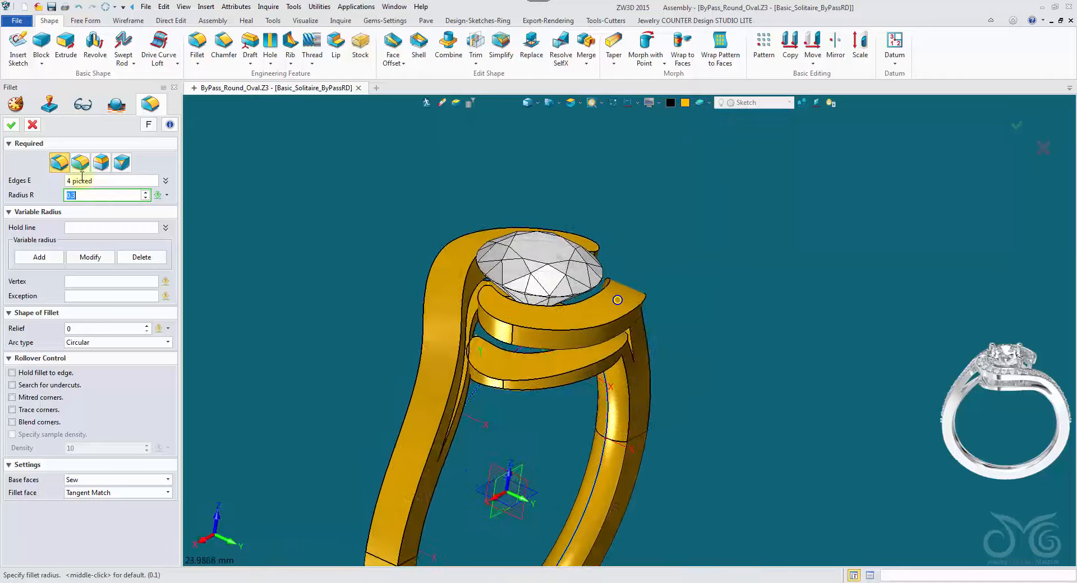
pyautogui.click(12, 125)
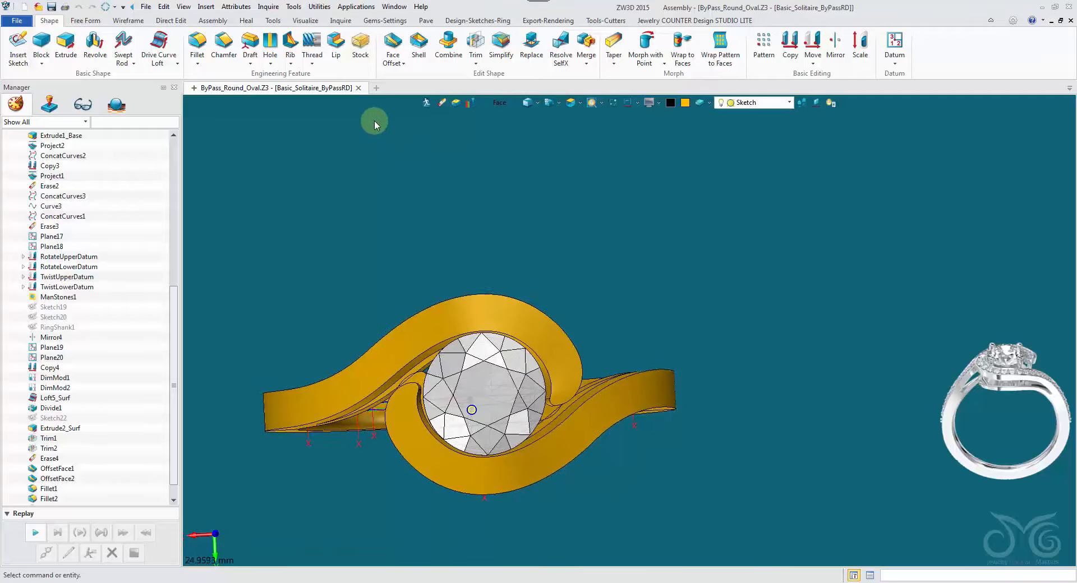
# Preview a round four-prong wire setting on the center stone's table face with a bottom gem length of 5
pyautogui.click(385, 23)
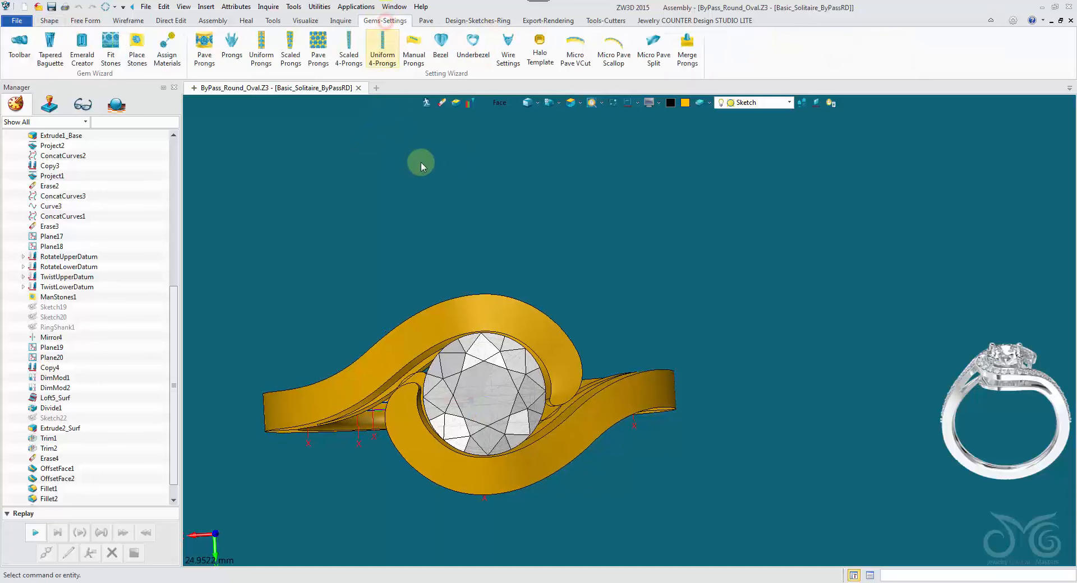
pyautogui.click(508, 46)
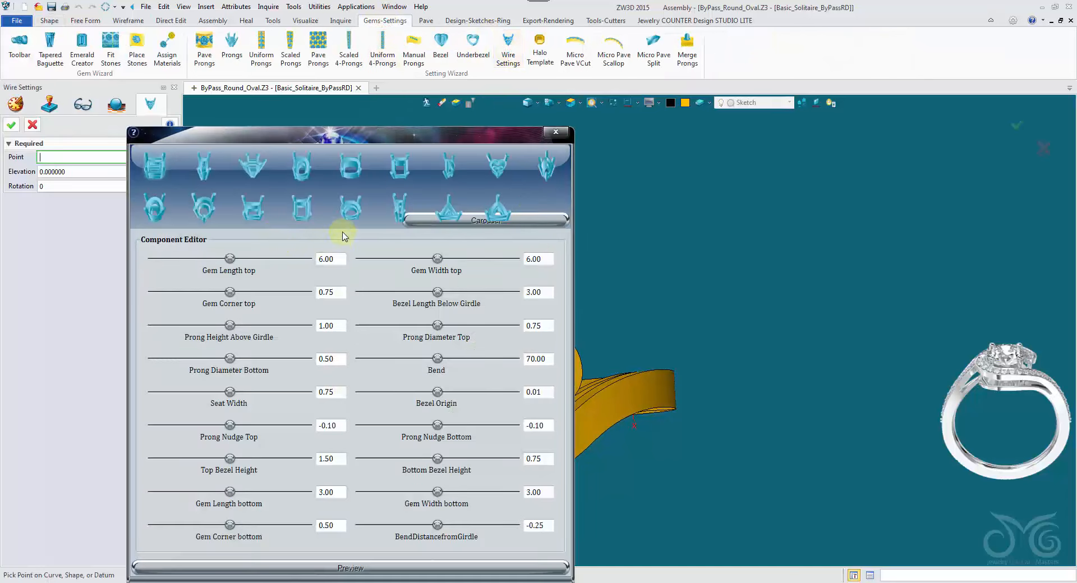
pyautogui.click(349, 221)
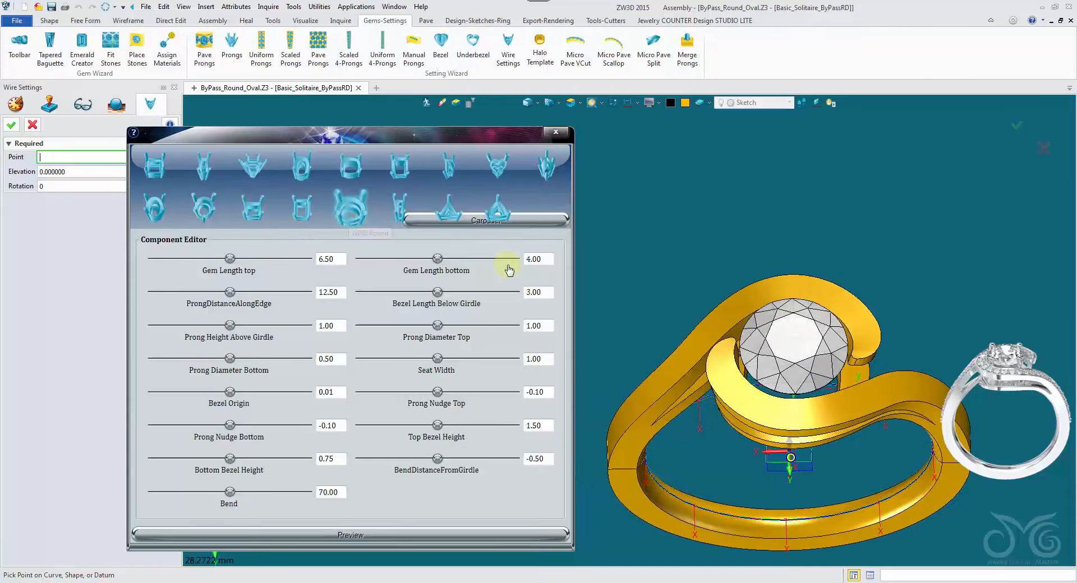
pyautogui.click(664, 211)
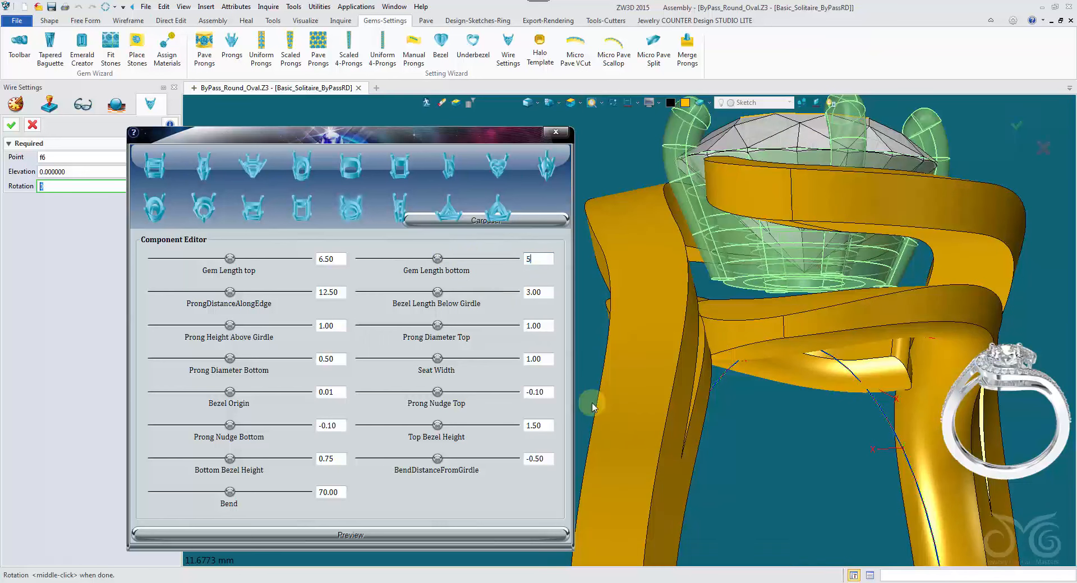
pyautogui.click(493, 530)
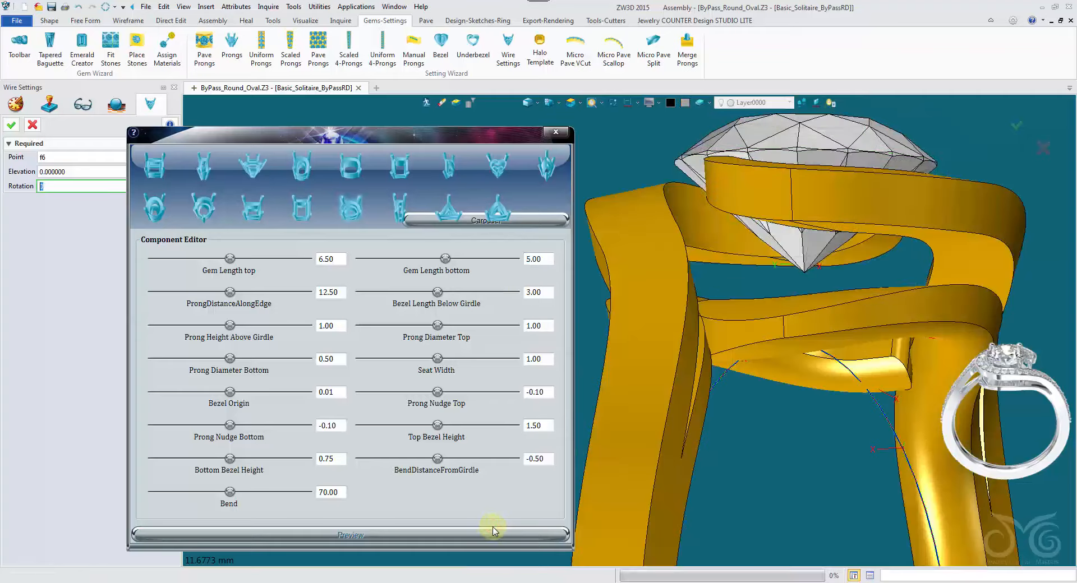
# Set the wire setting's prong bend to 25 and update its preview
pyautogui.moveTo(634, 168)
pyautogui.mouseDown(button='right')
pyautogui.moveTo(647, 188)
pyautogui.moveTo(662, 184)
pyautogui.moveTo(643, 177)
pyautogui.mouseUp(button='right')
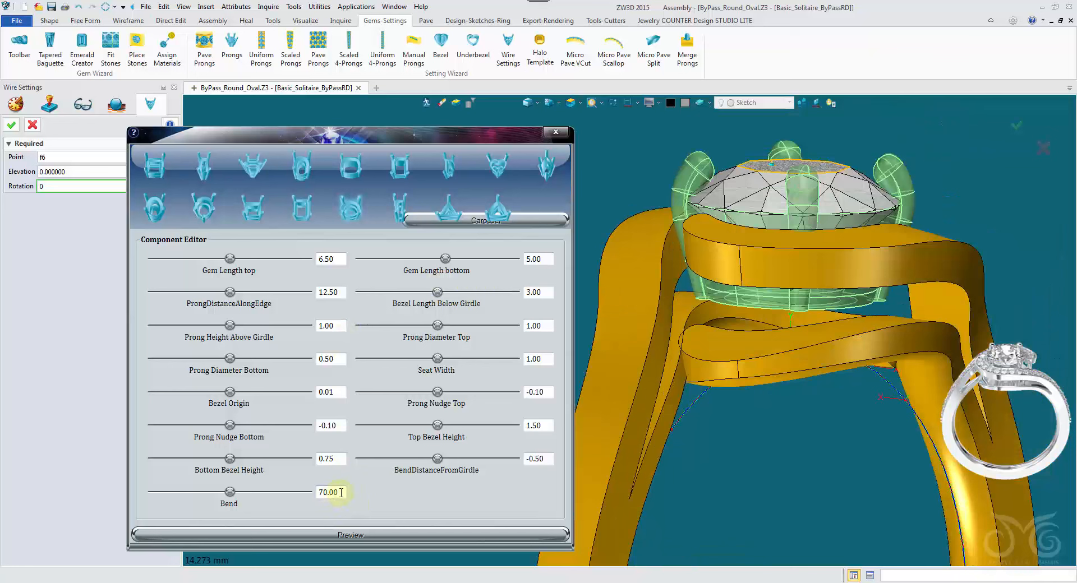
pyautogui.moveTo(341, 493); pyautogui.dragTo(271, 488)
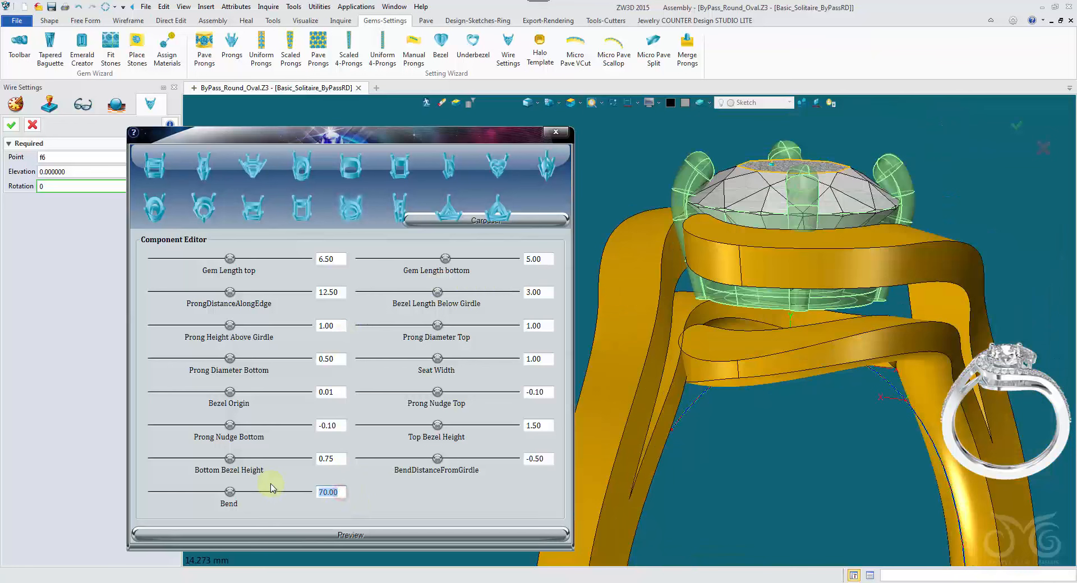
pyautogui.click(366, 535)
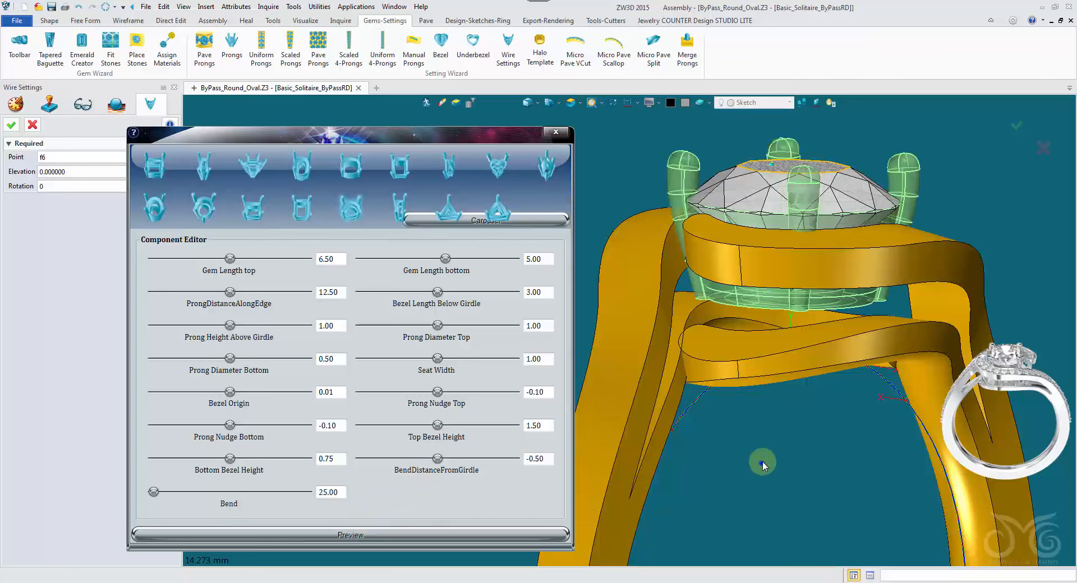
# Set the wire setting's top bezel height to 1.00 and its bezel origin to -0.15, updating the preview
pyautogui.moveTo(763, 464); pyautogui.dragTo(802, 455, button='right')
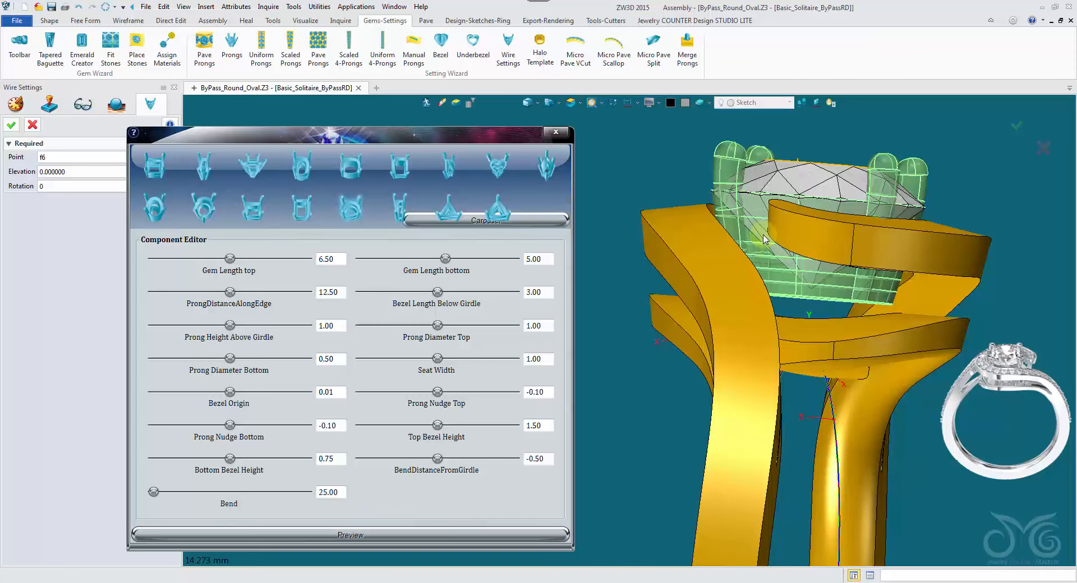
pyautogui.moveTo(714, 234); pyautogui.dragTo(656, 298, button='middle')
pyautogui.scroll(2, 644, 284)
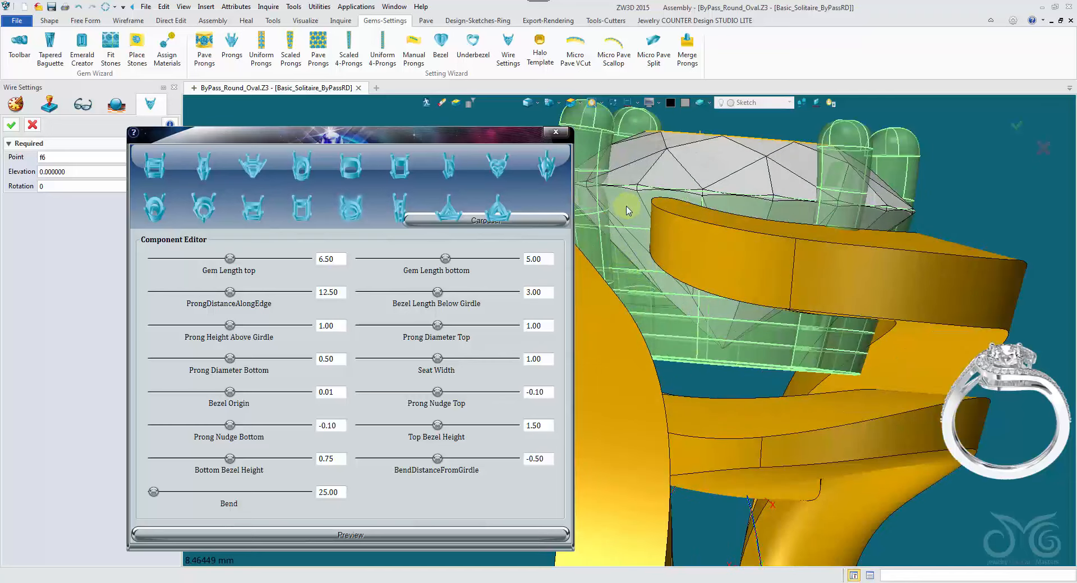
pyautogui.click(538, 422)
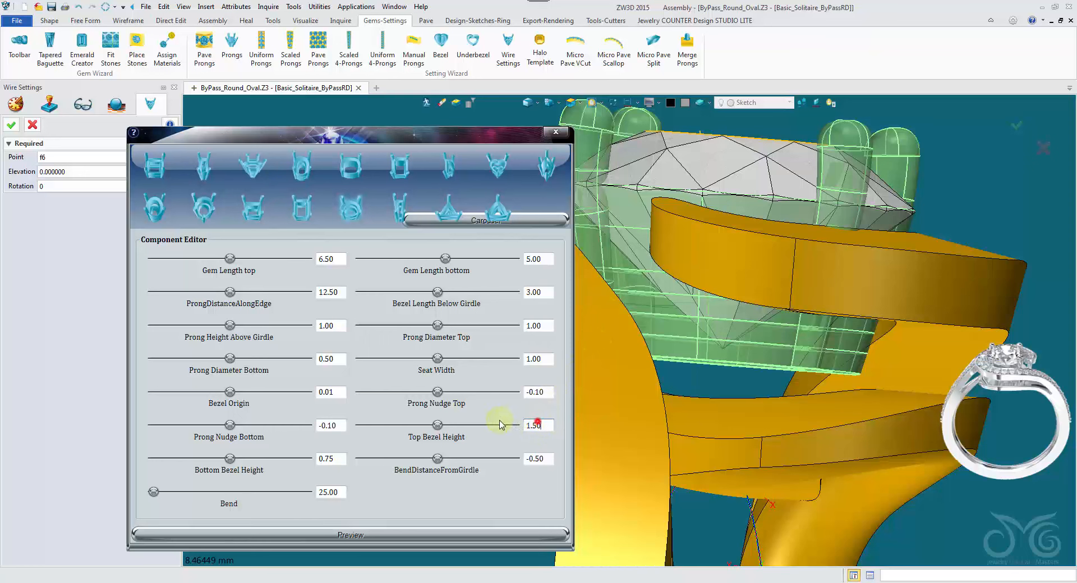
pyautogui.click(531, 537)
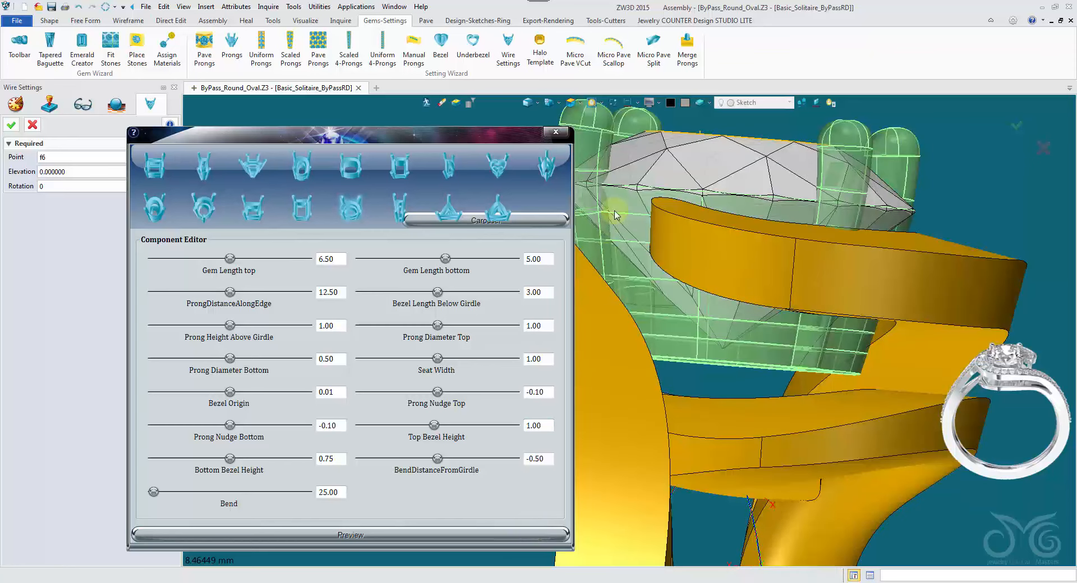
pyautogui.doubleClick(340, 394)
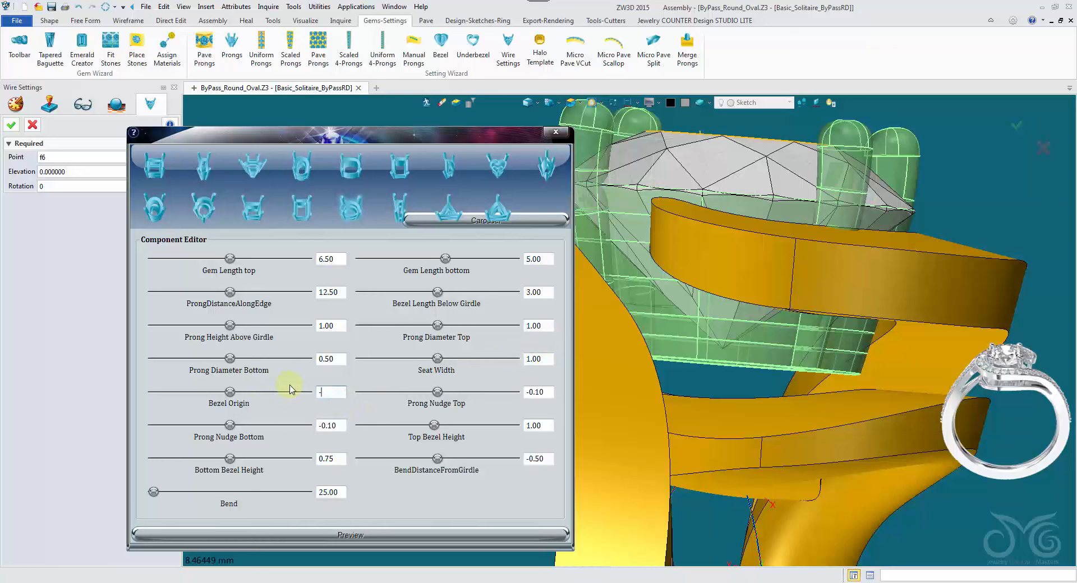
pyautogui.click(372, 535)
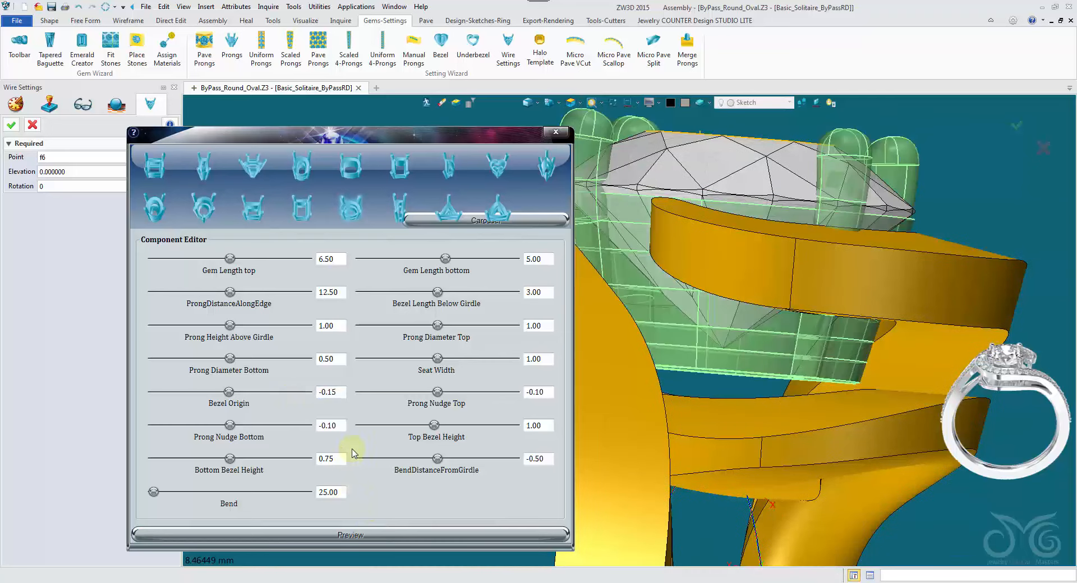
# Set the prong height above the girdle to 0.75 and the seat width to 0.75, updating the preview
pyautogui.moveTo(613, 323); pyautogui.dragTo(639, 303, button='right')
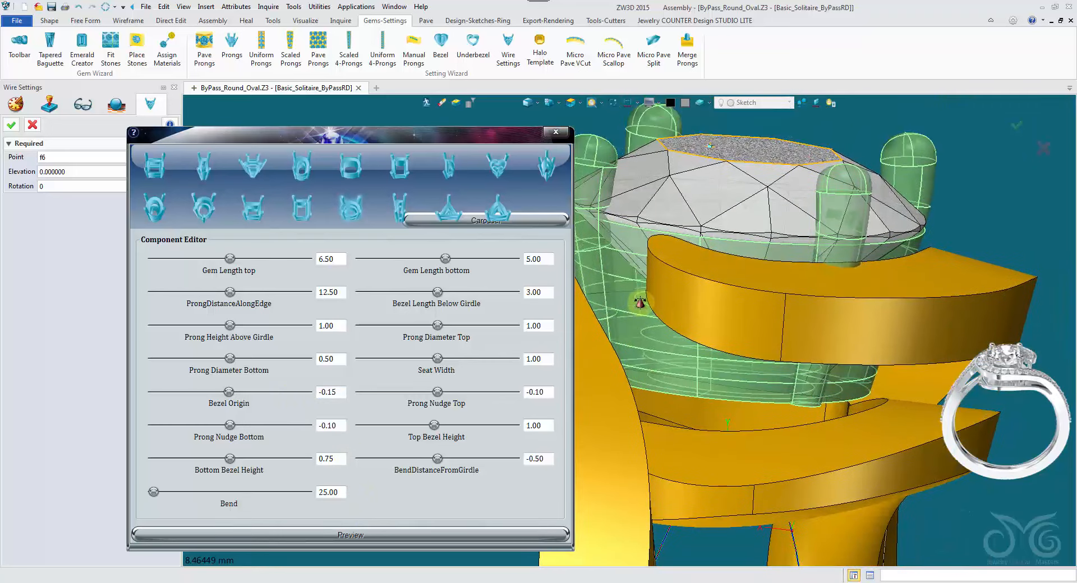
pyautogui.doubleClick(340, 325)
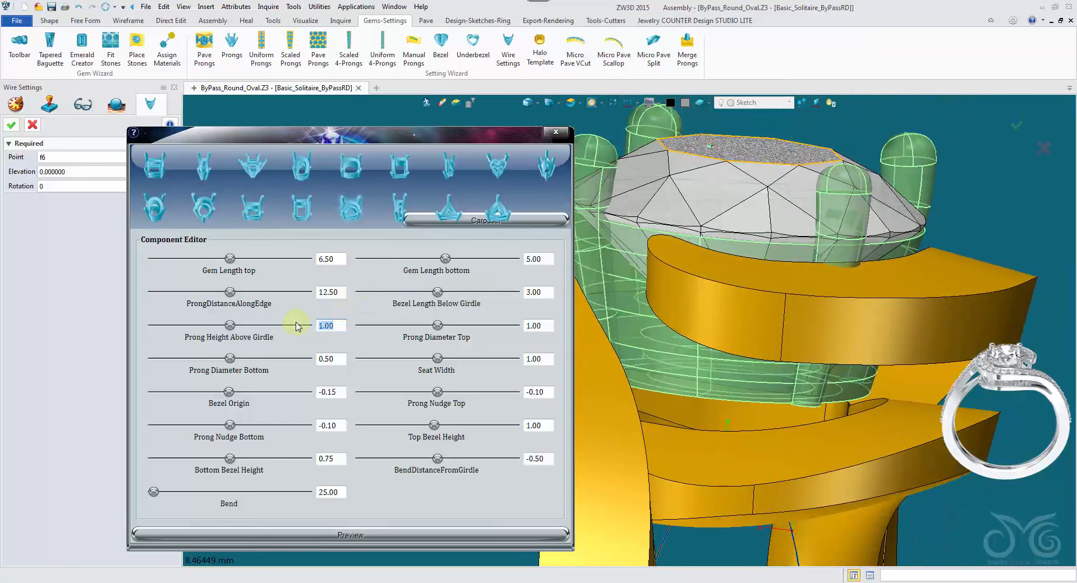
pyautogui.click(346, 530)
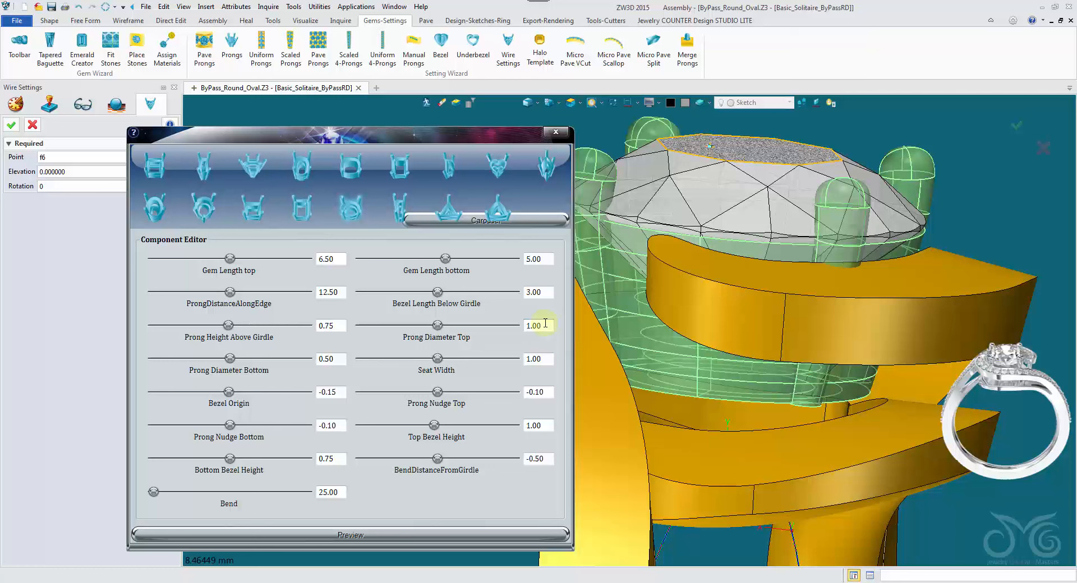
pyautogui.doubleClick(545, 358)
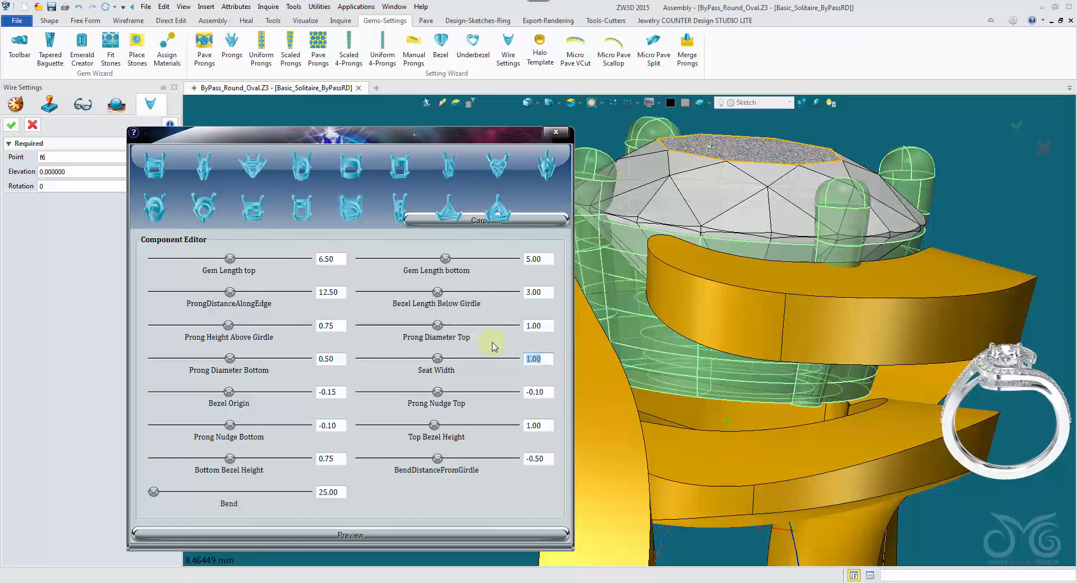
pyautogui.click(453, 530)
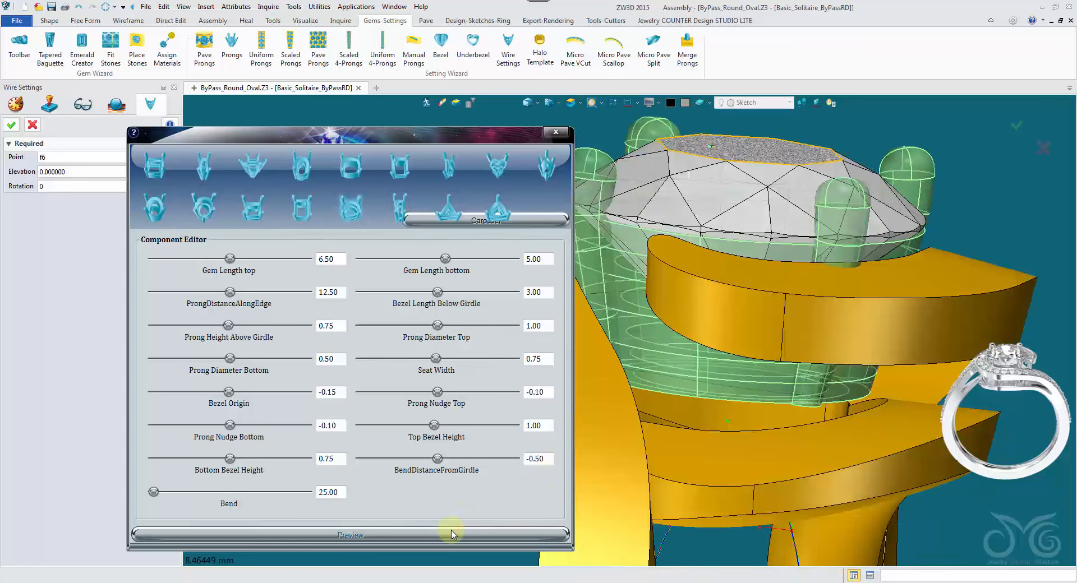
# Set the bottom prong diameter to 0.75 and the bottom gem length to 5.50, and create the wire setting
pyautogui.click(337, 359)
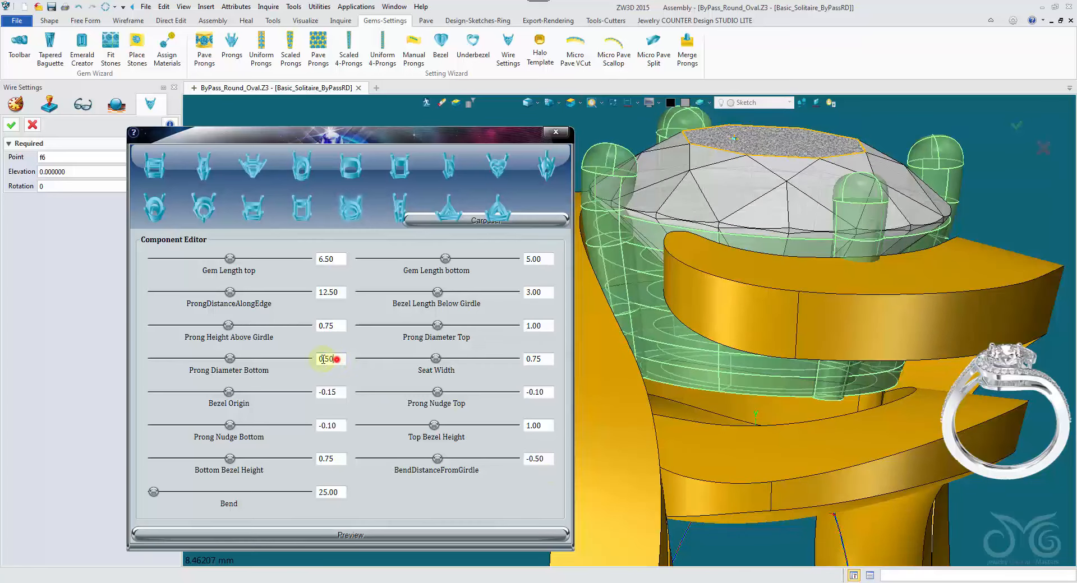
pyautogui.click(386, 539)
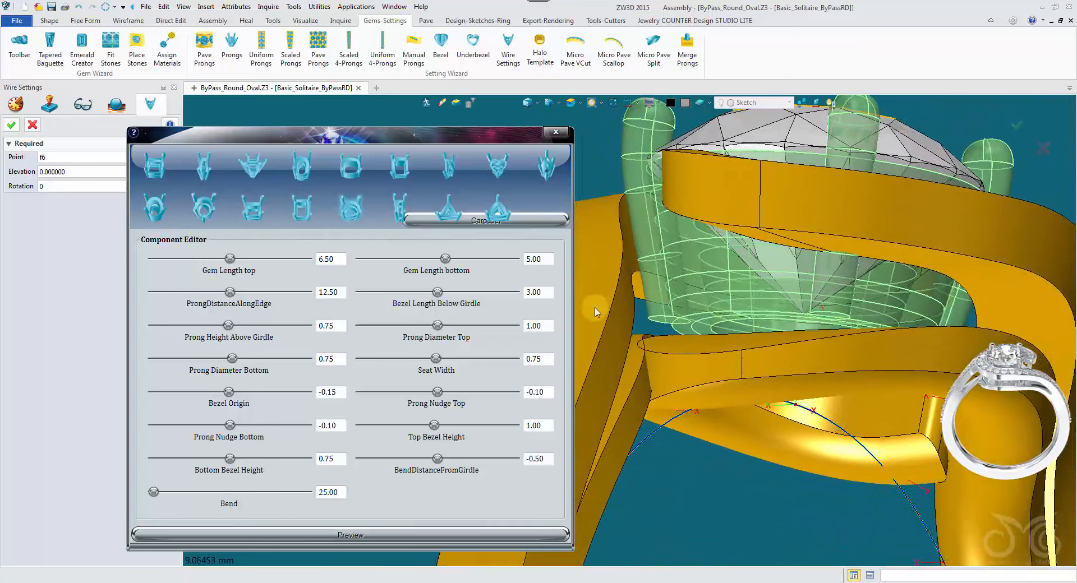
pyautogui.moveTo(545, 260); pyautogui.dragTo(465, 260)
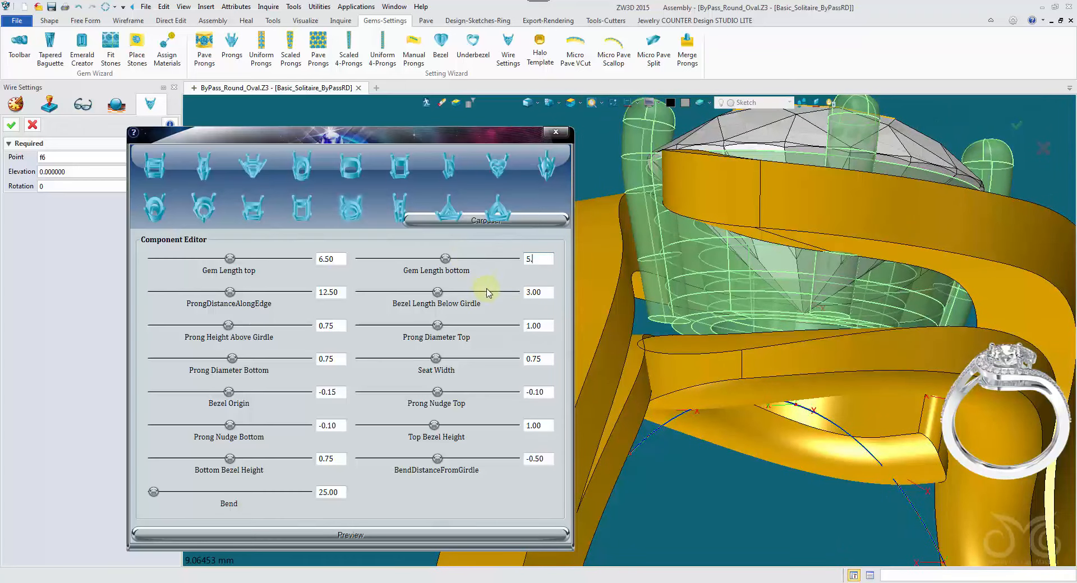
pyautogui.click(445, 537)
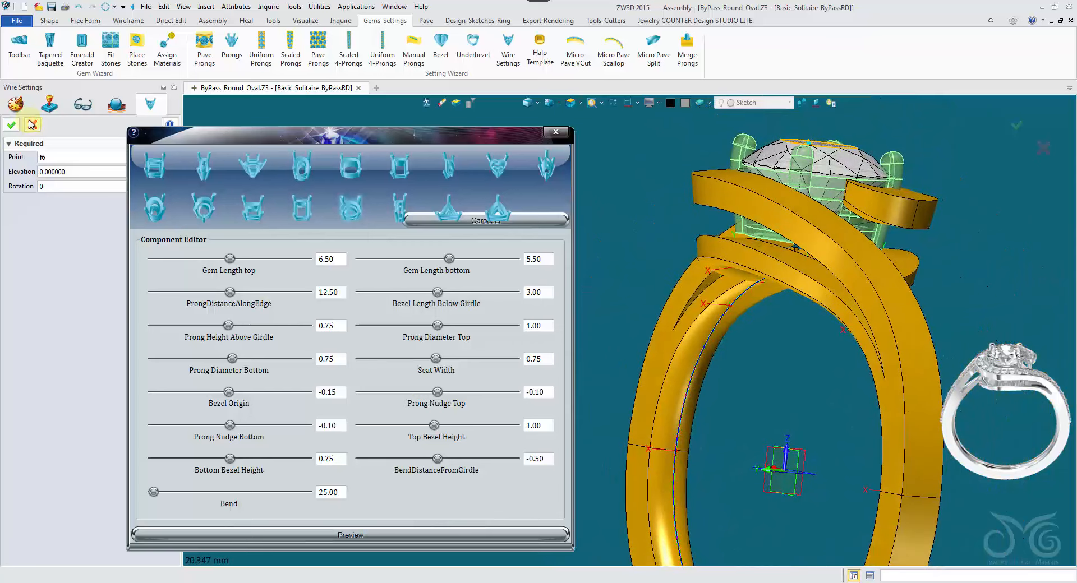
pyautogui.click(11, 125)
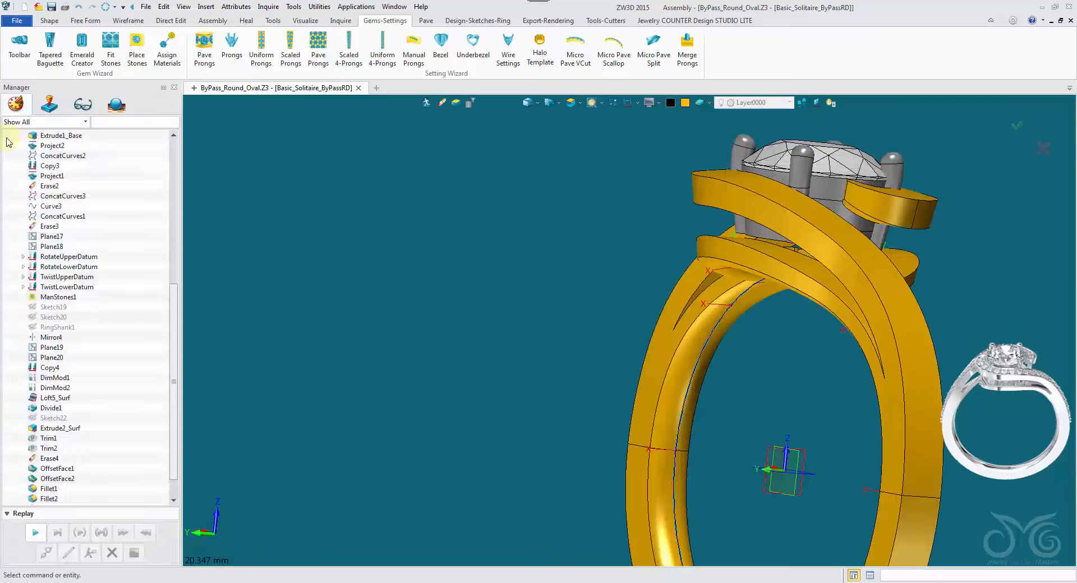
# Move the WireSetting1 feature up the model history so it sits directly before Divide1
pyautogui.click(39, 130)
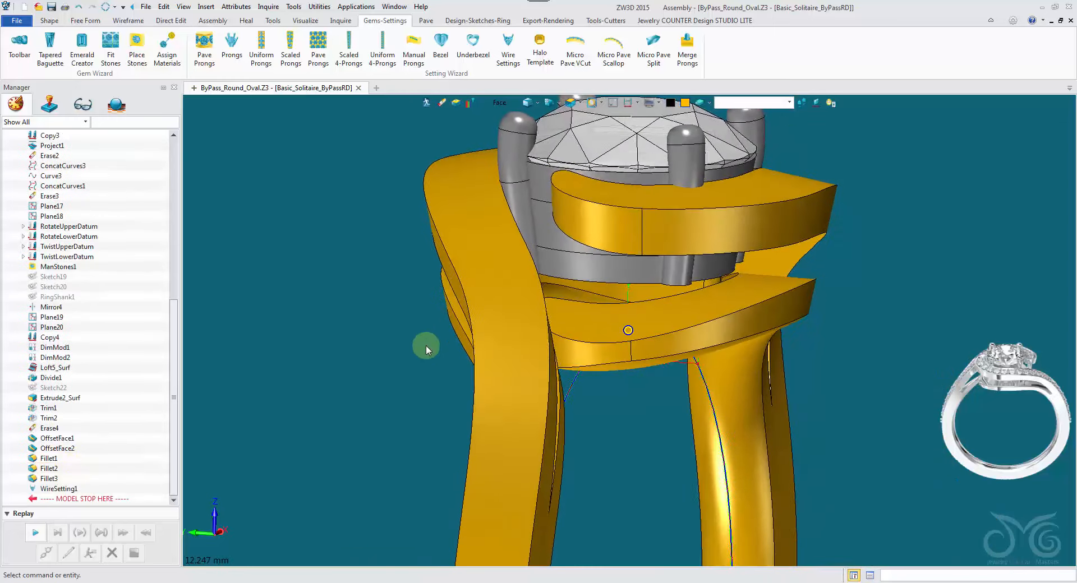
pyautogui.moveTo(426, 345); pyautogui.dragTo(660, 166, button='right')
pyautogui.moveTo(907, 191); pyautogui.dragTo(493, 178, button='right')
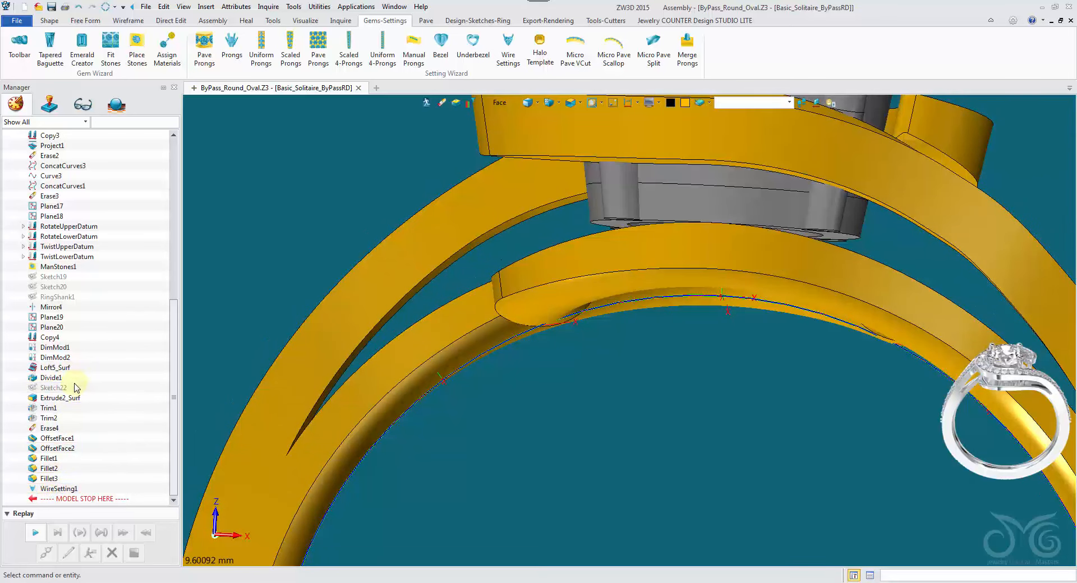
pyautogui.moveTo(58, 492); pyautogui.dragTo(71, 461)
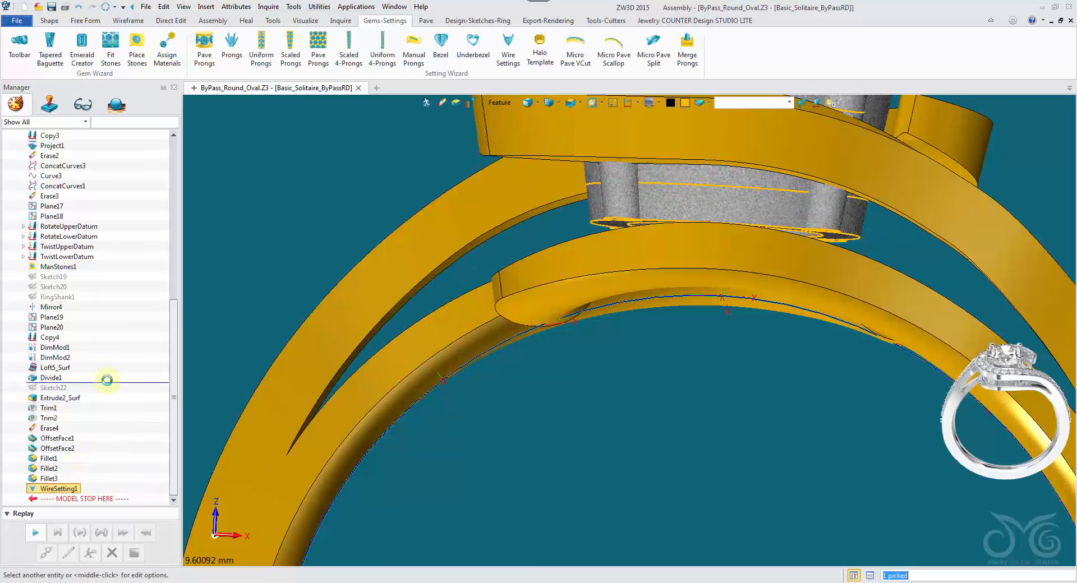
pyautogui.moveTo(106, 381); pyautogui.dragTo(109, 376)
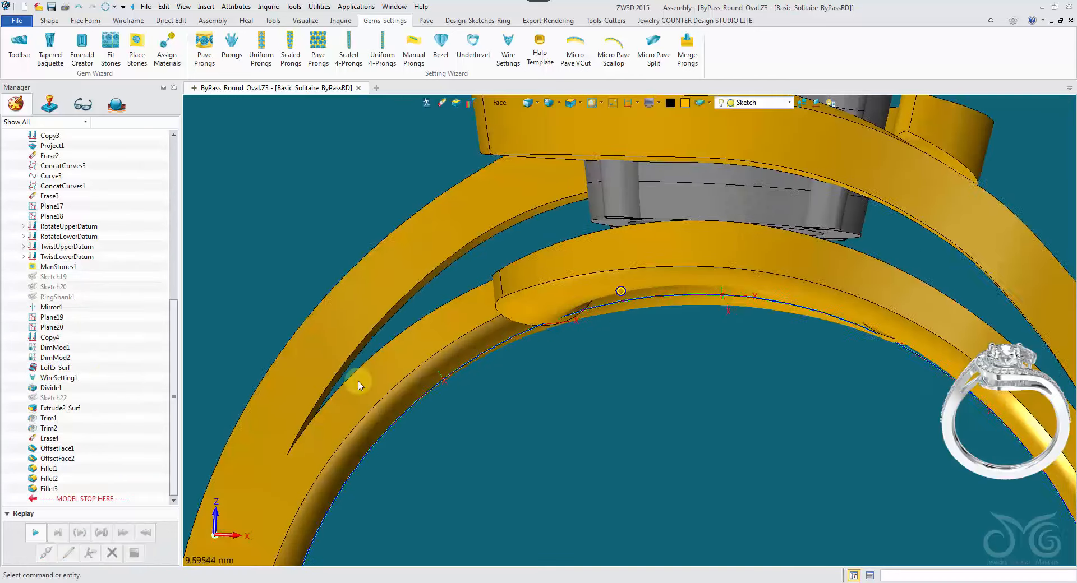
# Roll the model history back to the point between WireSetting1 and Divide1
pyautogui.scroll(-2, 358, 382)
pyautogui.moveTo(358, 382); pyautogui.dragTo(645, 377, button='right')
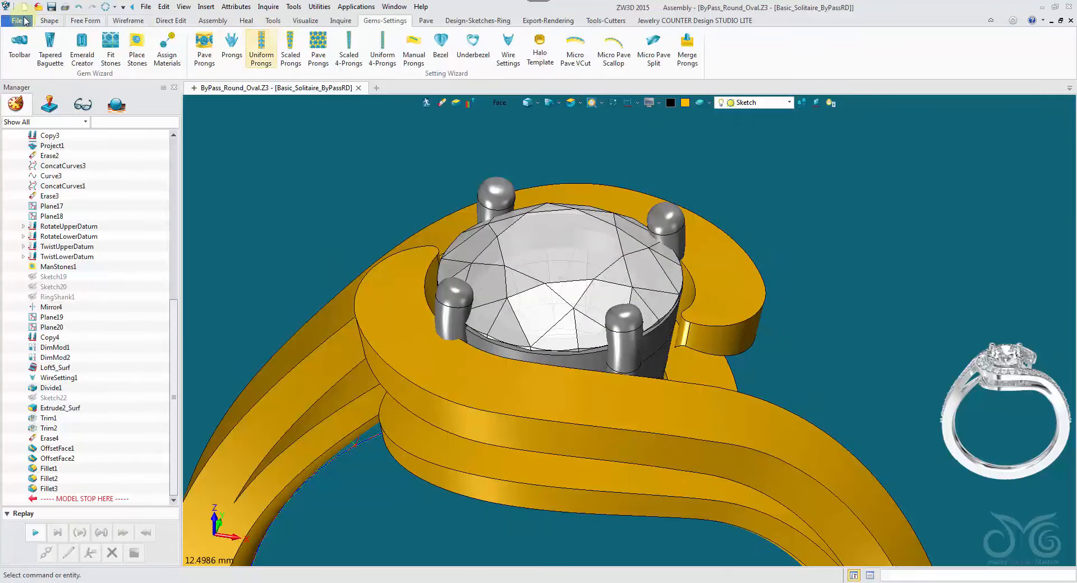
pyautogui.click(48, 22)
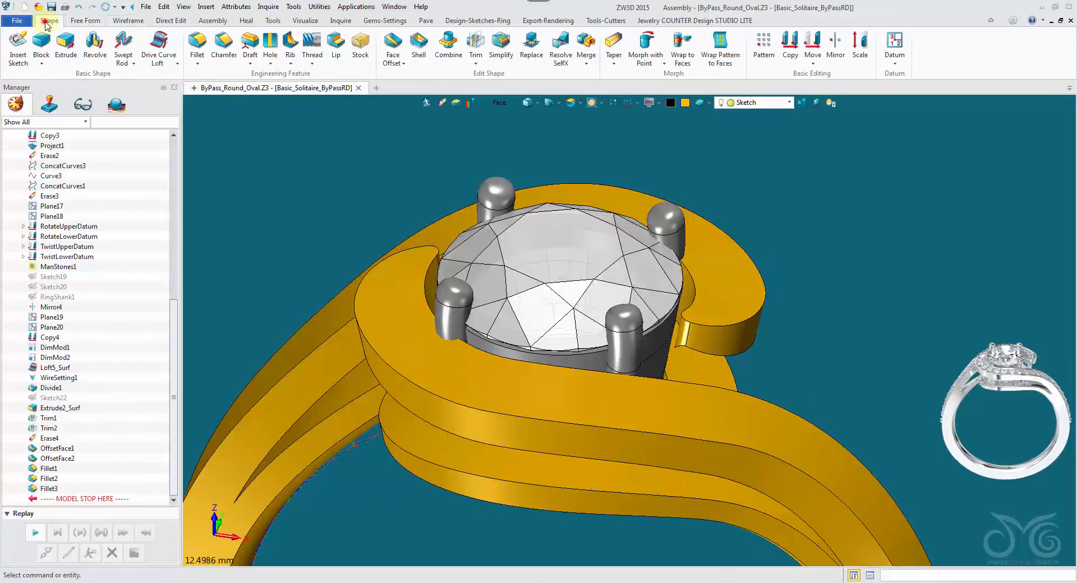
pyautogui.click(587, 43)
pyautogui.click(33, 125)
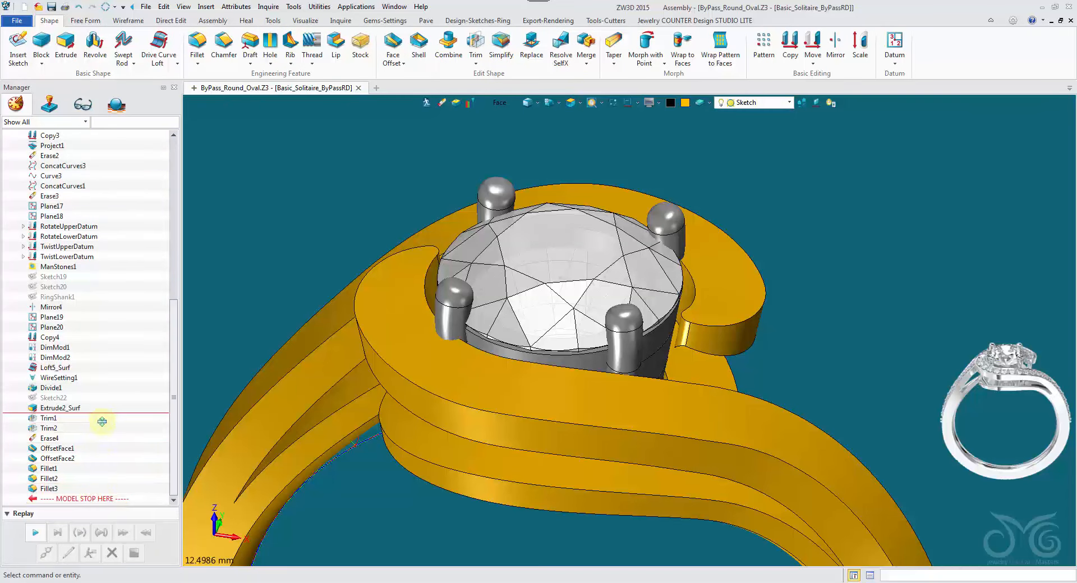
pyautogui.moveTo(102, 385); pyautogui.dragTo(101, 386)
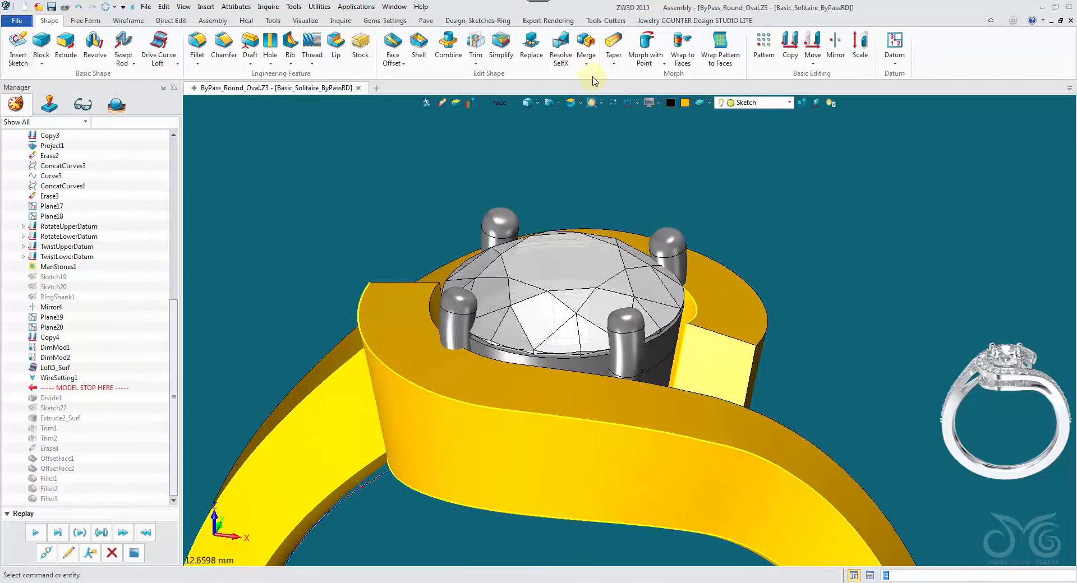
# Merge the four-prong wire setting component into the ring part and hide the Center Stone layer
pyautogui.click(587, 44)
pyautogui.click(664, 369)
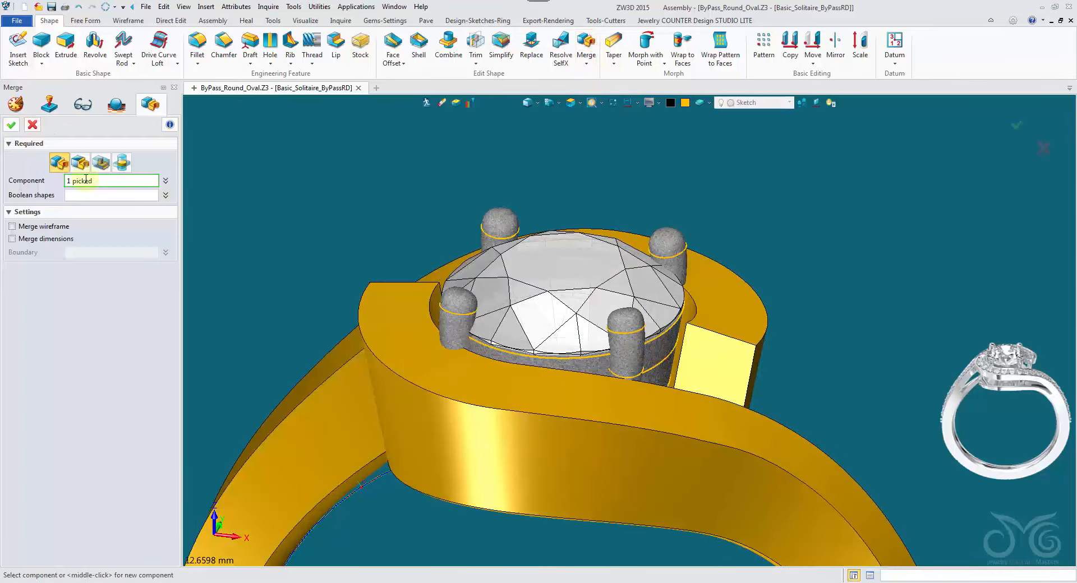
pyautogui.click(12, 126)
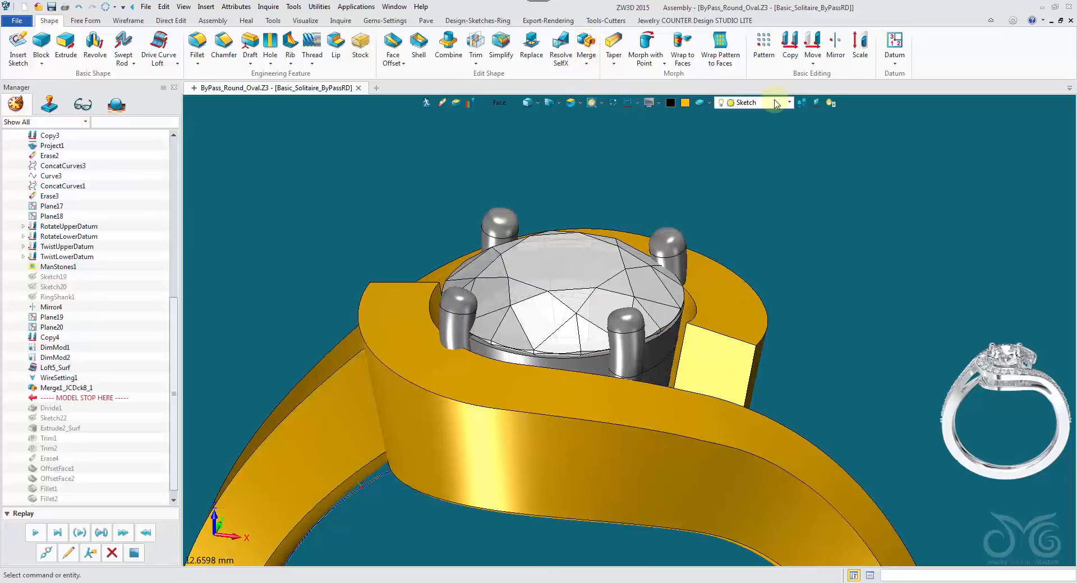
pyautogui.click(756, 104)
pyautogui.click(722, 124)
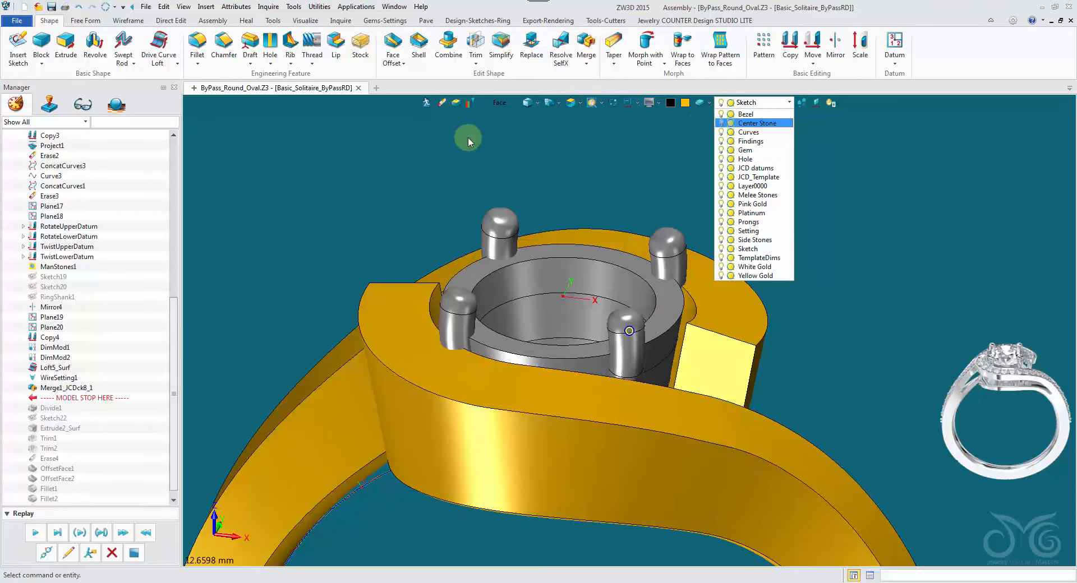
# Start a setback-and-angle chamfer on the inner edge of the bezel's top face
pyautogui.click(218, 46)
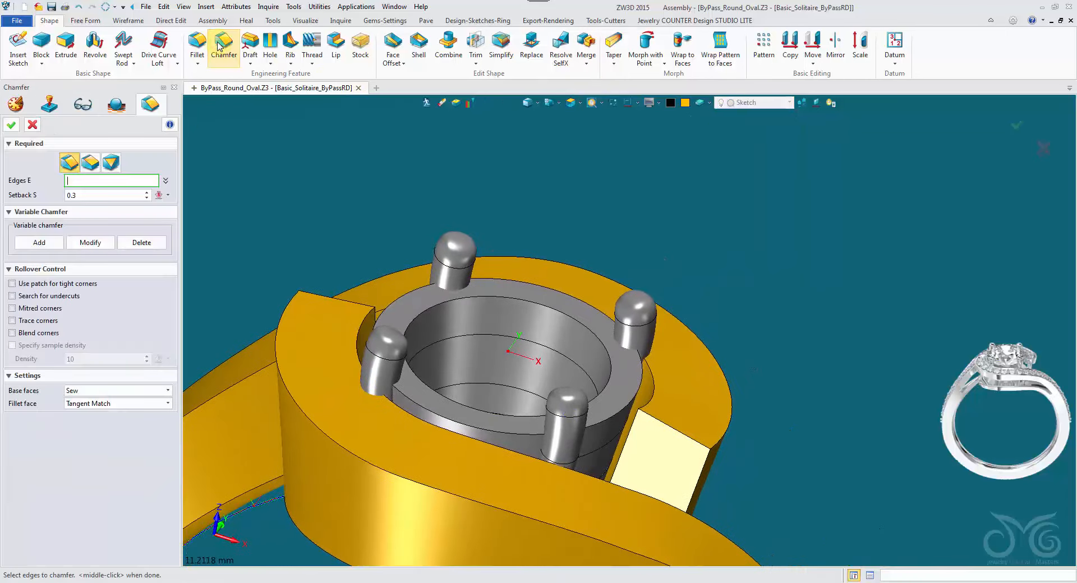
pyautogui.click(91, 164)
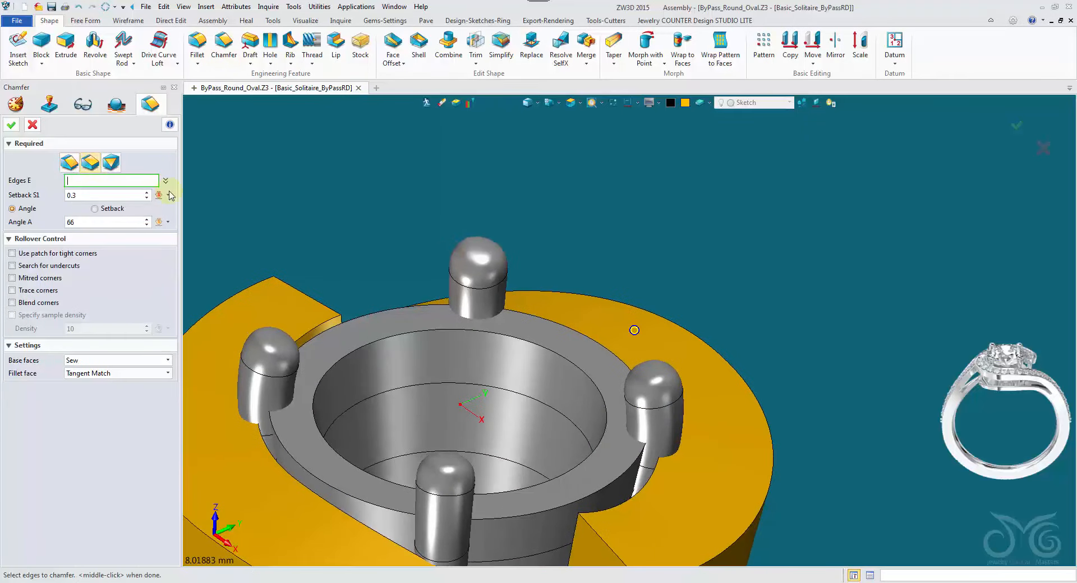
pyautogui.click(422, 342)
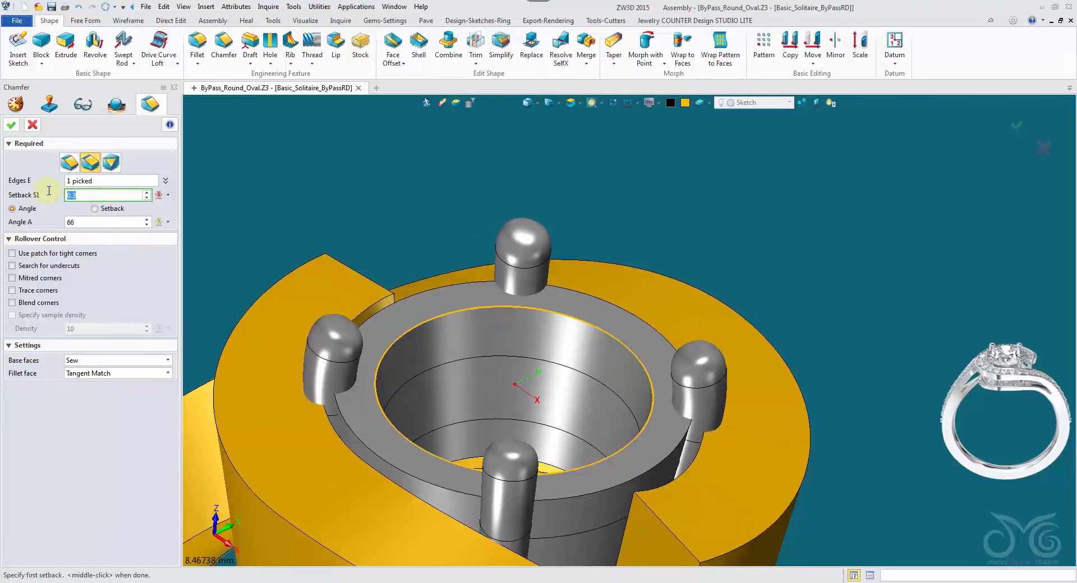
pyautogui.click(103, 193)
pyautogui.scroll(3, 104, 193)
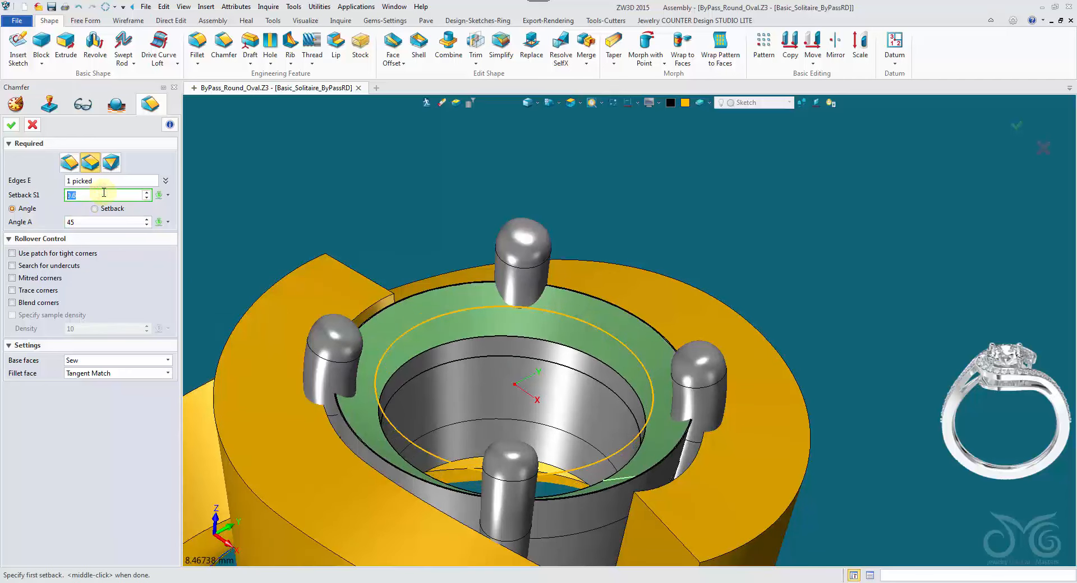
pyautogui.scroll(-1, 104, 192)
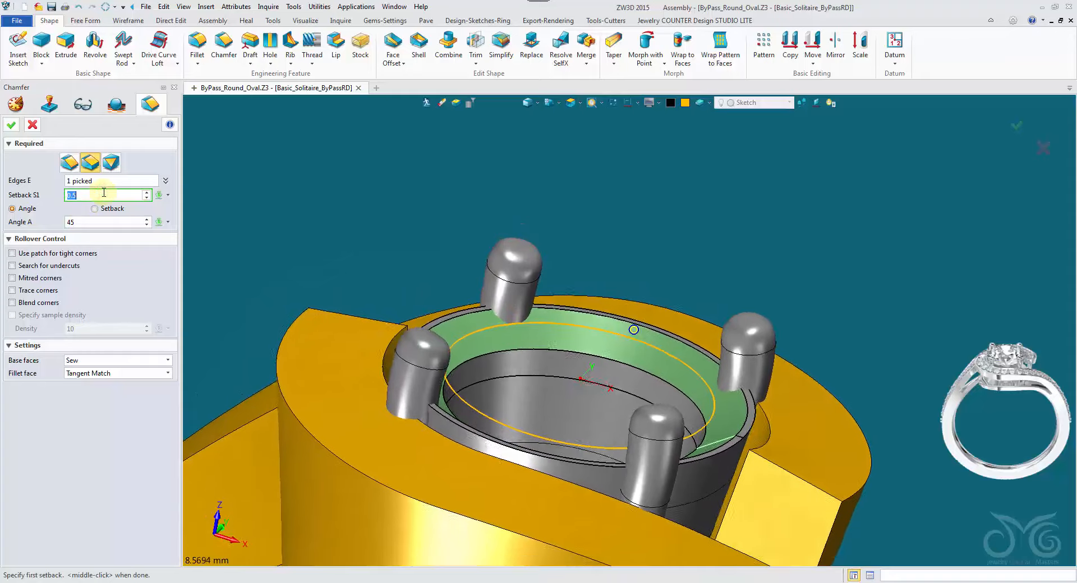
pyautogui.scroll(-2, 104, 192)
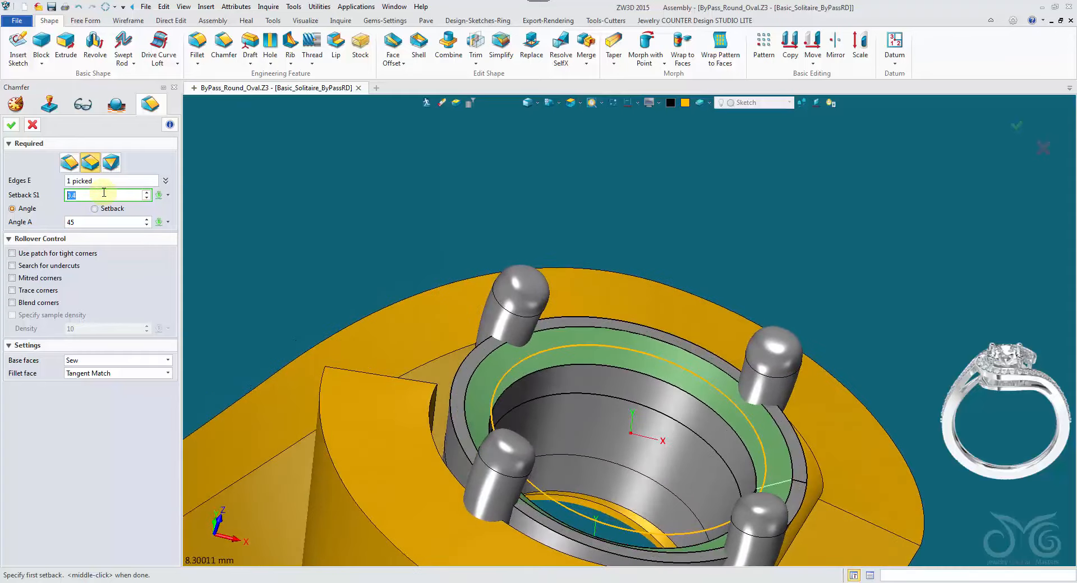
pyautogui.click(165, 181)
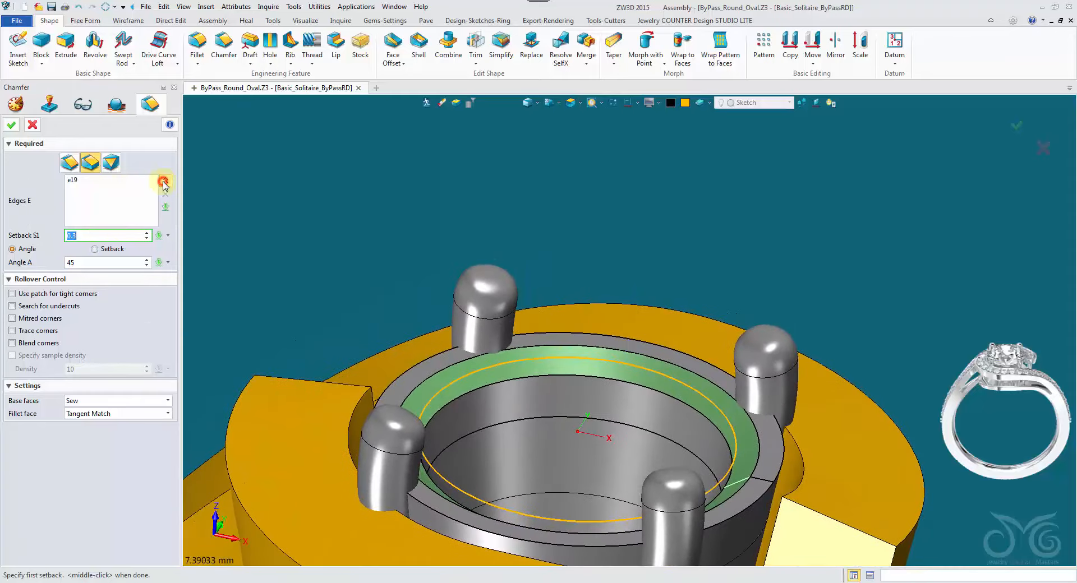
pyautogui.rightClick(166, 210)
pyautogui.click(193, 285)
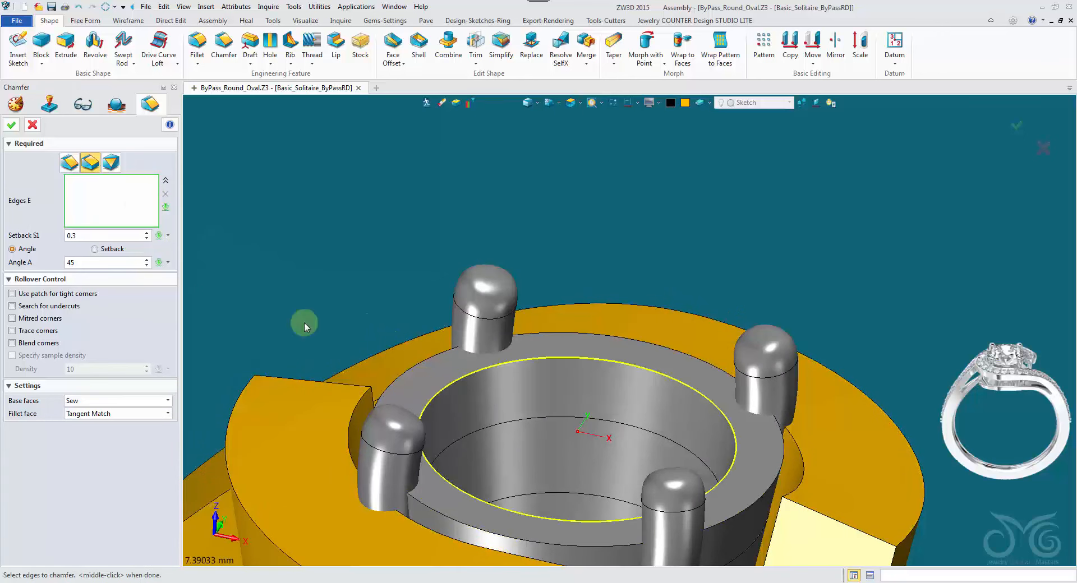
pyautogui.click(111, 264)
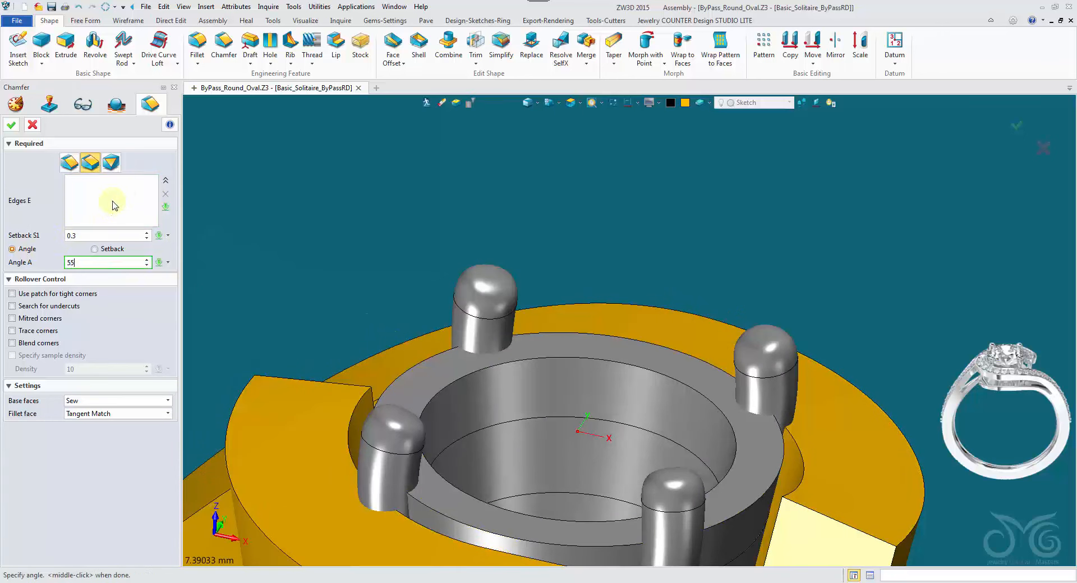
pyautogui.click(470, 379)
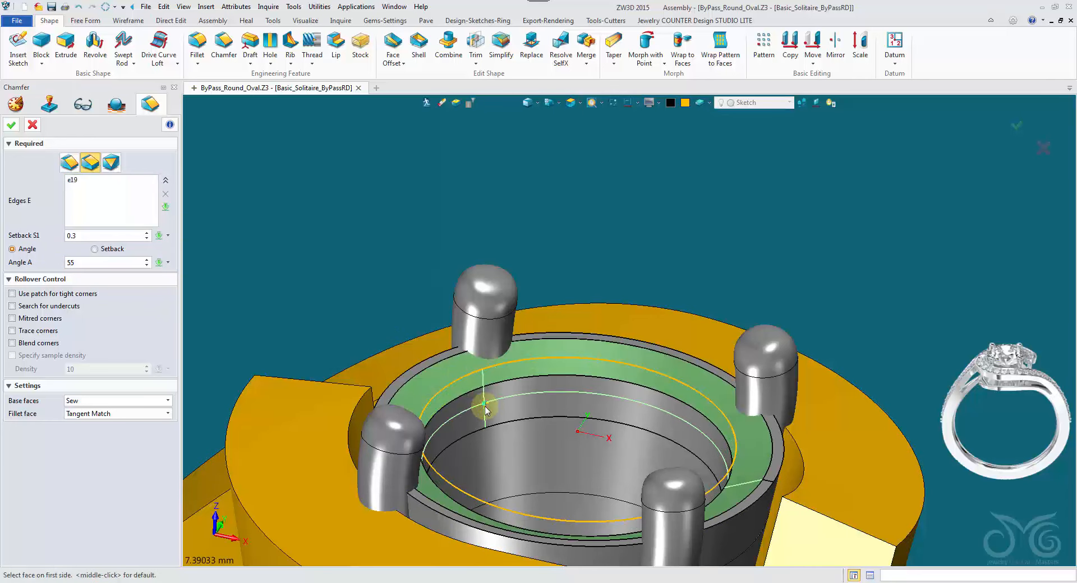
pyautogui.moveTo(448, 367); pyautogui.dragTo(469, 404, button='middle')
pyautogui.click(467, 403)
pyautogui.moveTo(297, 328); pyautogui.dragTo(207, 274, button='right')
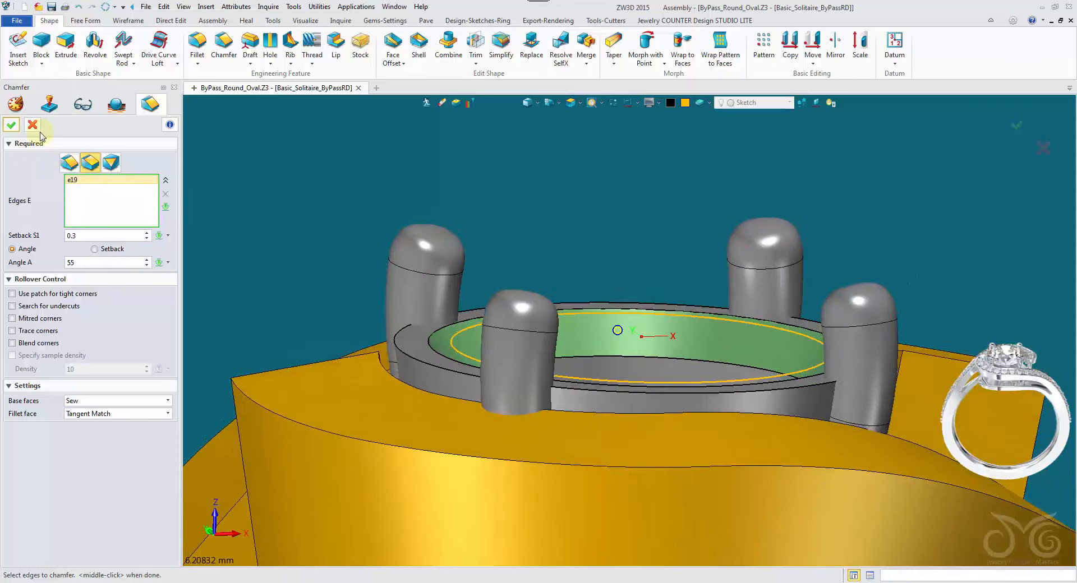
pyautogui.middleClick(722, 161)
# Show the Center Stone layer and start an asymmetric chamfer on the inner upper edge of the head's seat ring, picking its first-side face
pyautogui.click(770, 104)
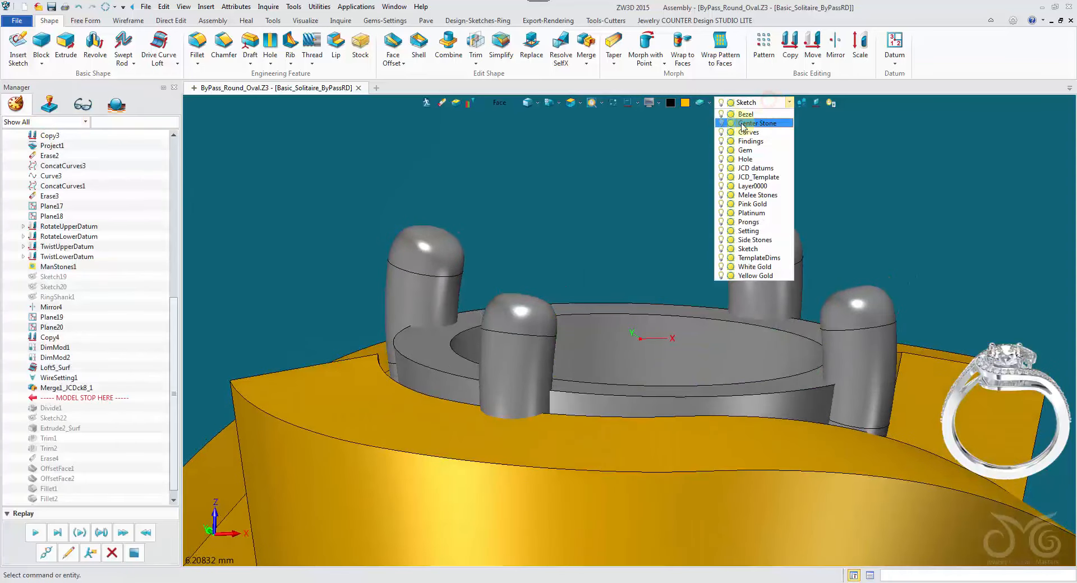
pyautogui.click(722, 124)
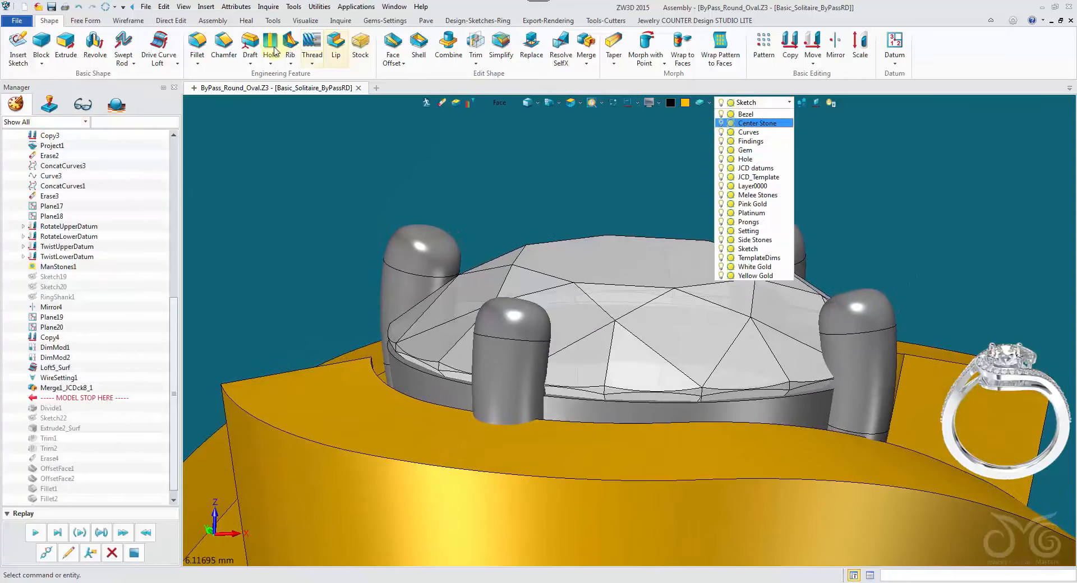
pyautogui.click(219, 38)
pyautogui.scroll(5, 695, 322)
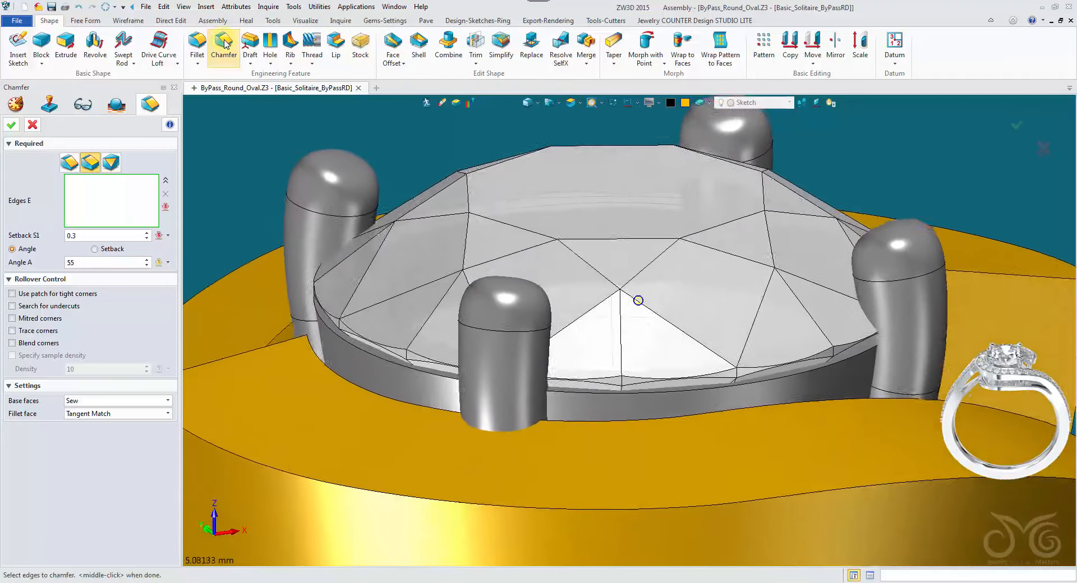
pyautogui.click(527, 104)
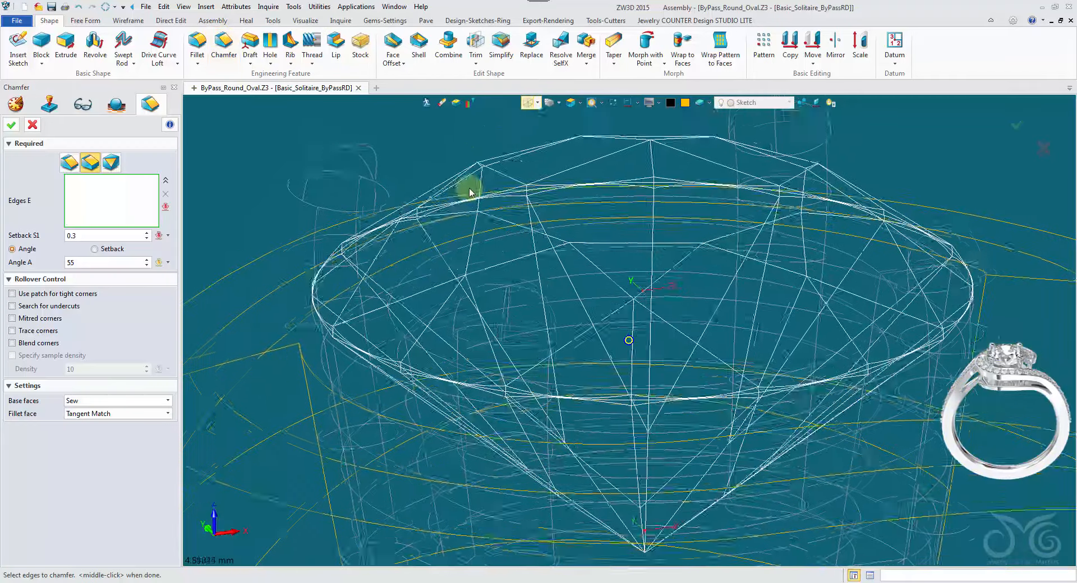
pyautogui.click(402, 272)
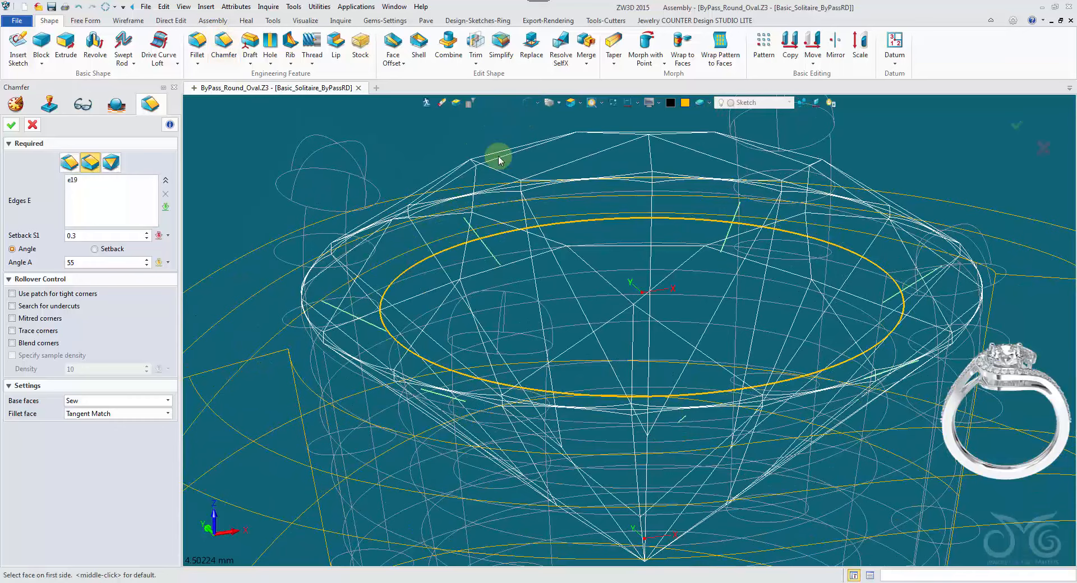
pyautogui.click(527, 104)
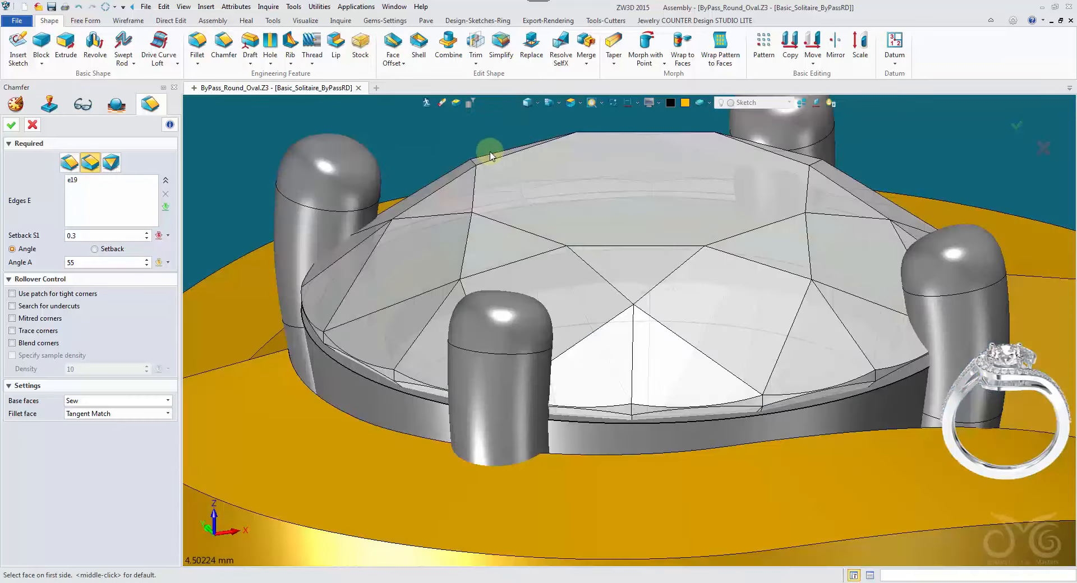
pyautogui.click(366, 300)
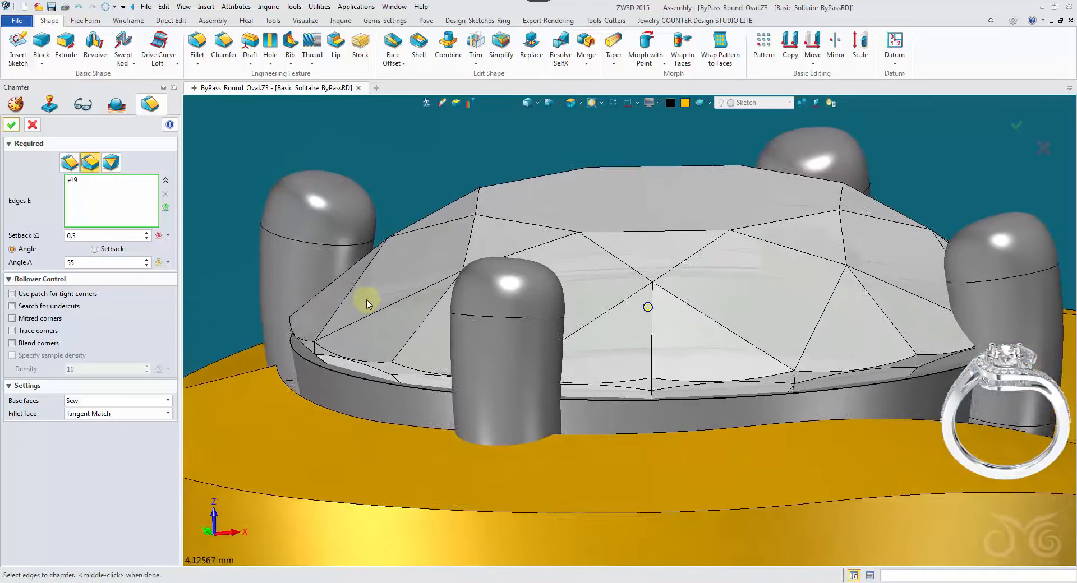
# Match the seat chamfer to the stone's underside with a 0.65 setback and a 41-degree angle, and apply it
pyautogui.click(528, 104)
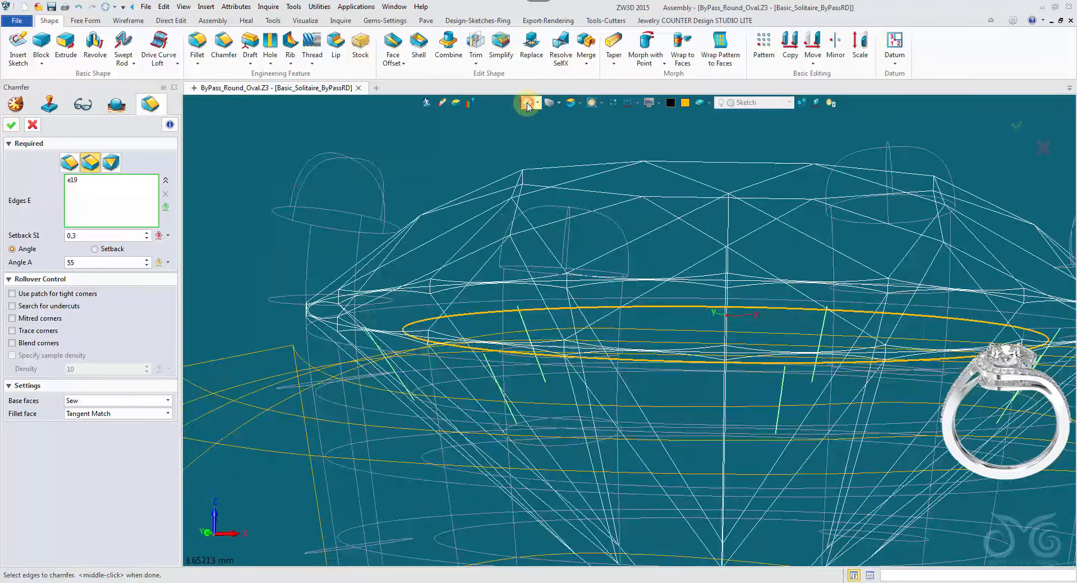
pyautogui.click(528, 104)
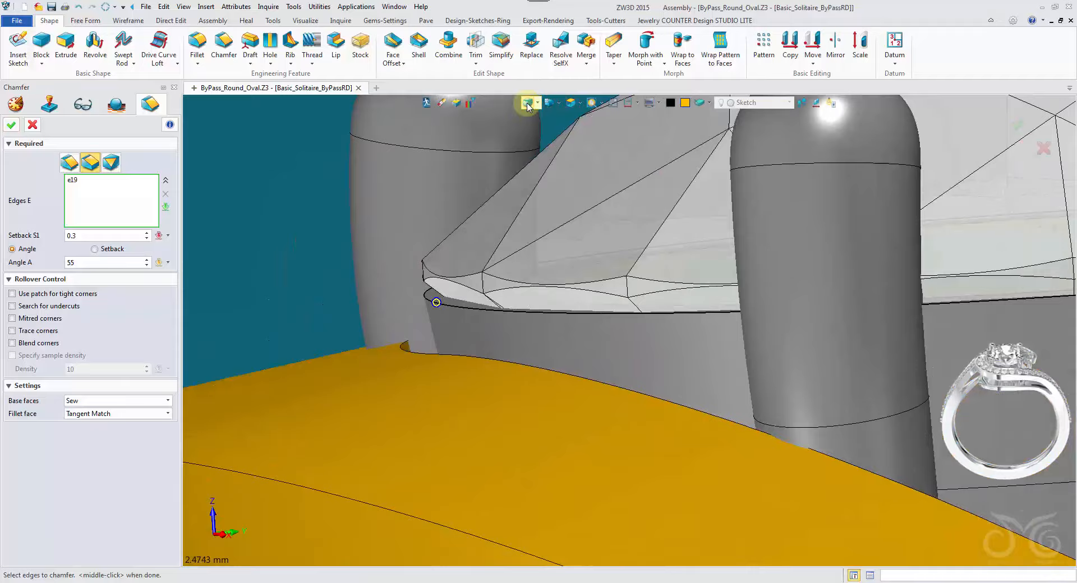
pyautogui.click(528, 105)
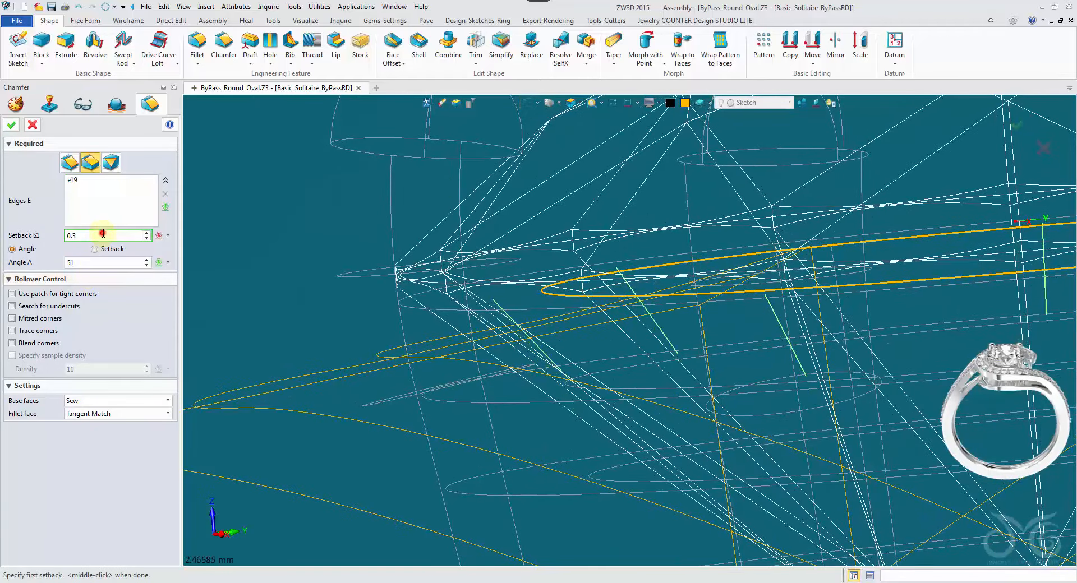
pyautogui.scroll(4, 103, 234)
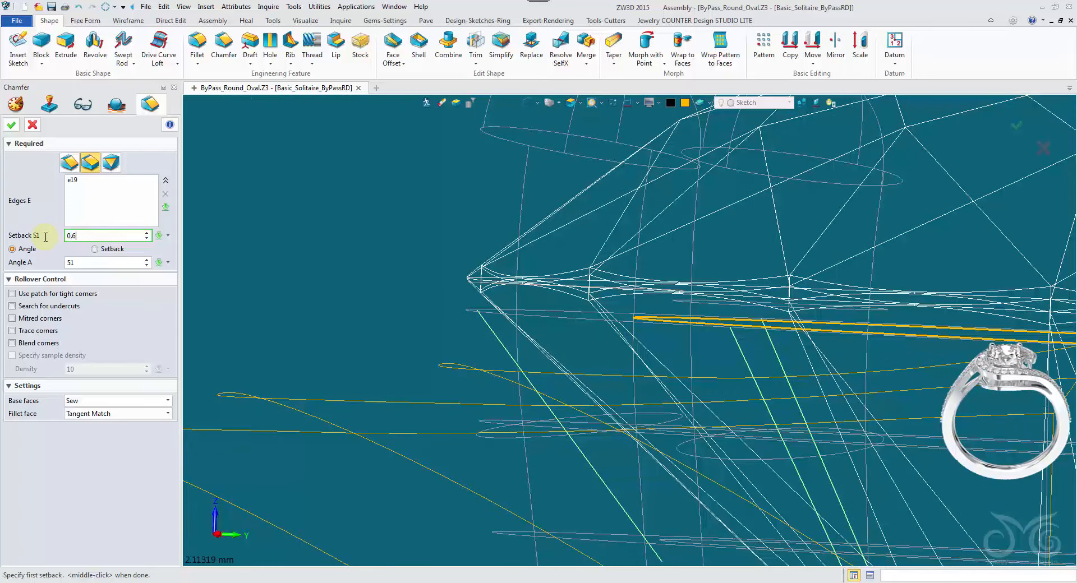
pyautogui.click(93, 261)
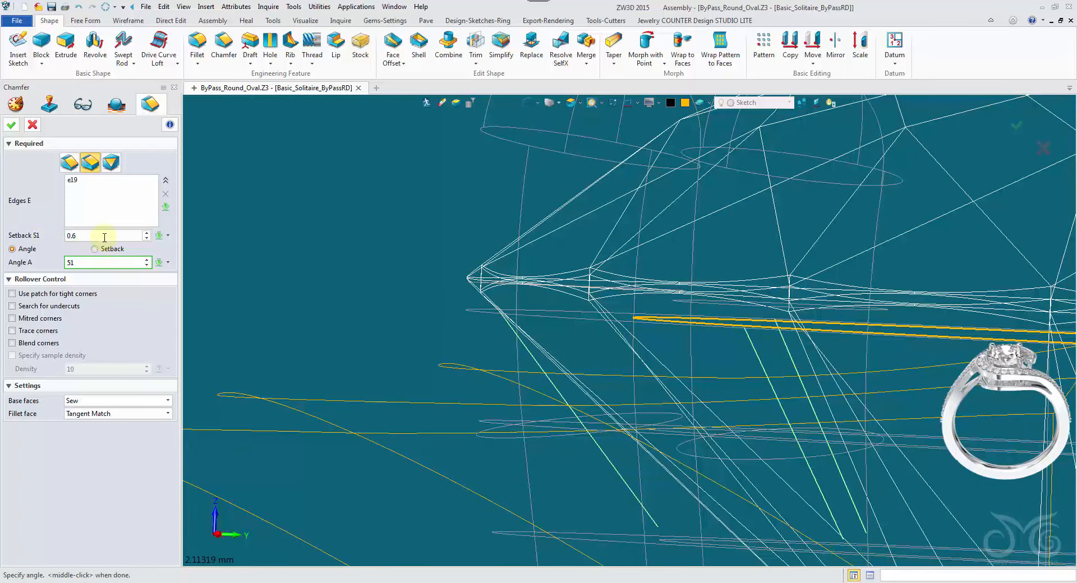
pyautogui.scroll(-9, 96, 263)
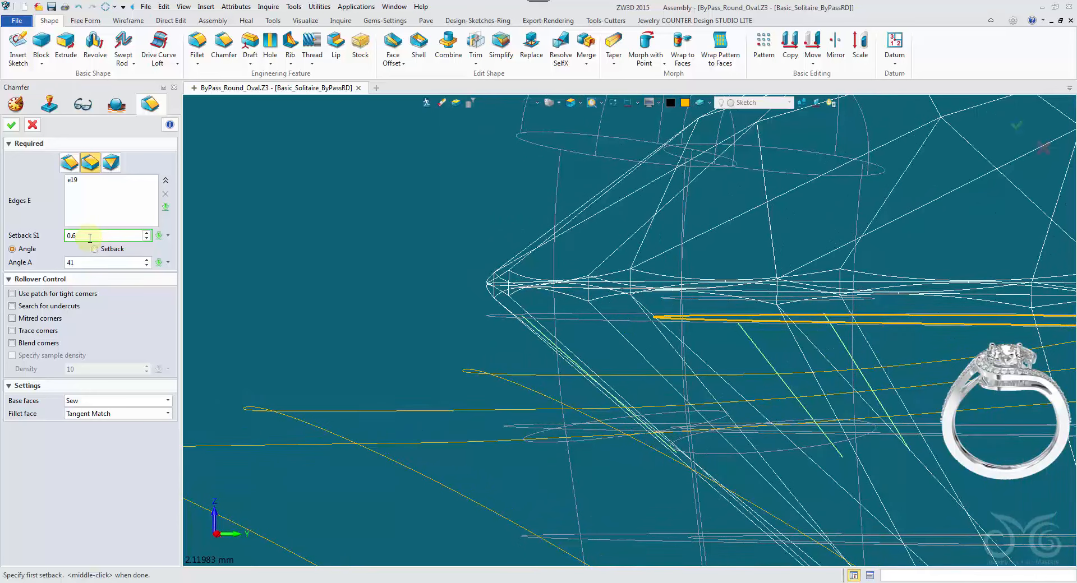
pyautogui.press('Return')
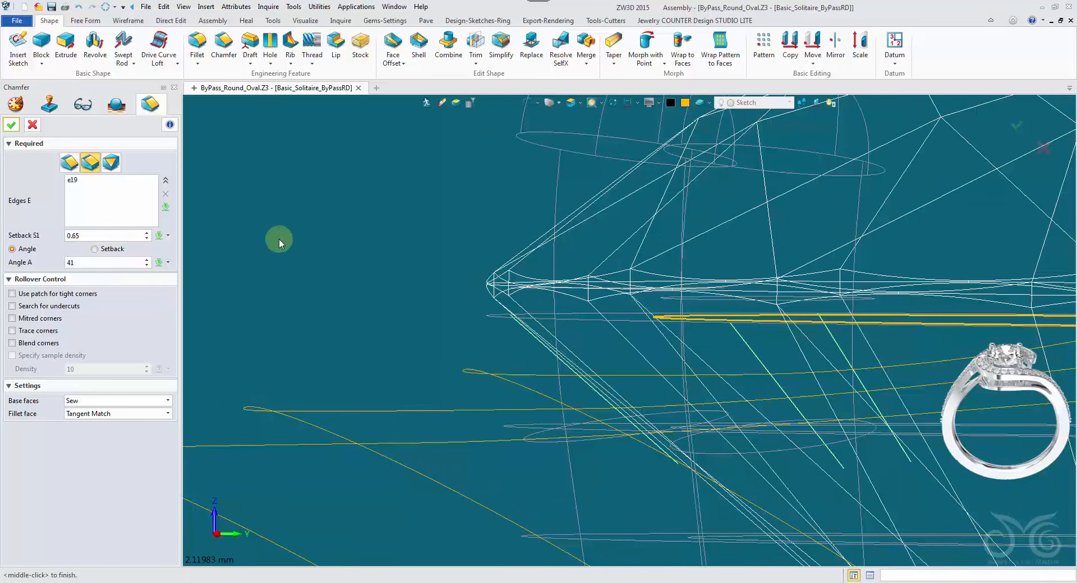
pyautogui.click(528, 104)
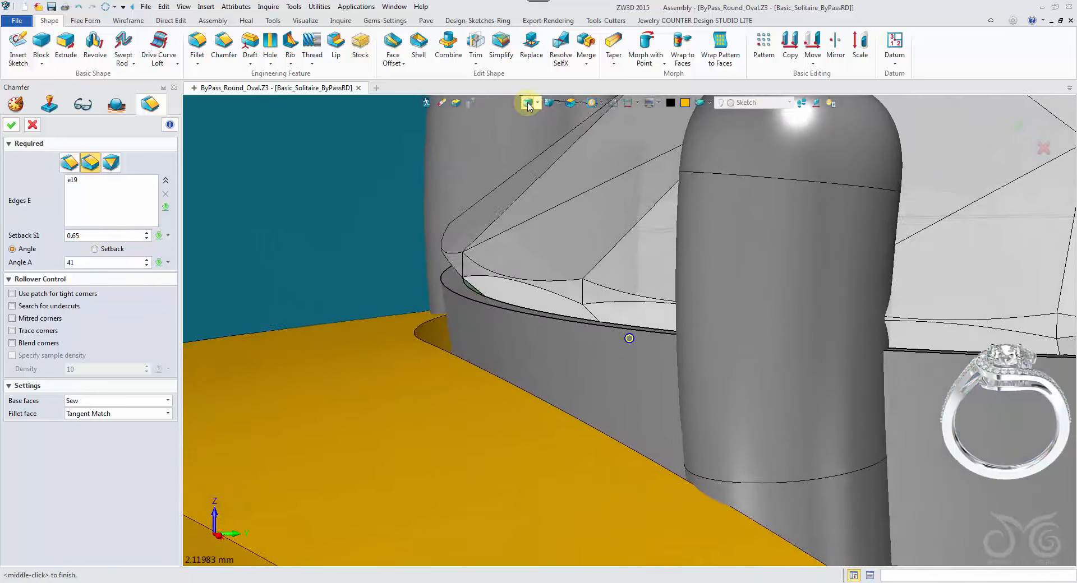
pyautogui.click(528, 103)
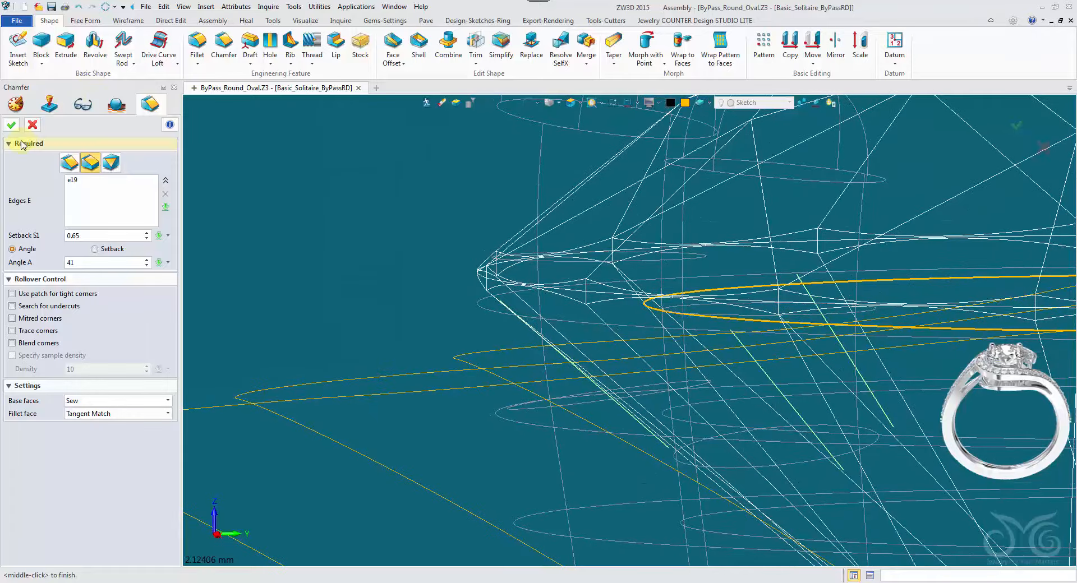
pyautogui.click(12, 127)
pyautogui.click(526, 104)
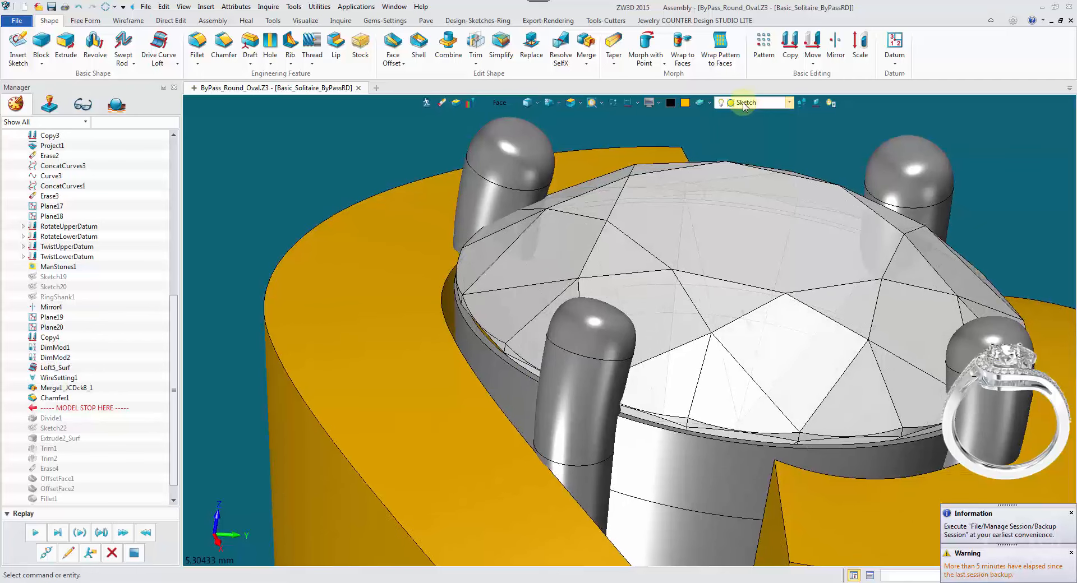
# Toggle the Center Stone layer off and on to inspect the chamfered seat under the stone, leaving the layer shown
pyautogui.click(744, 102)
pyautogui.click(721, 123)
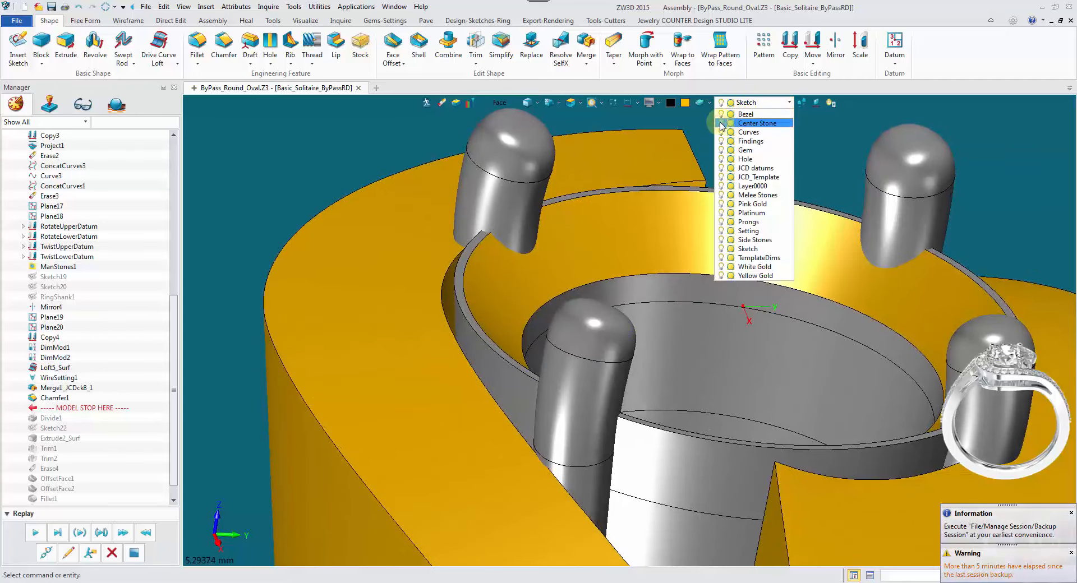
pyautogui.click(720, 123)
pyautogui.click(721, 122)
pyautogui.click(721, 123)
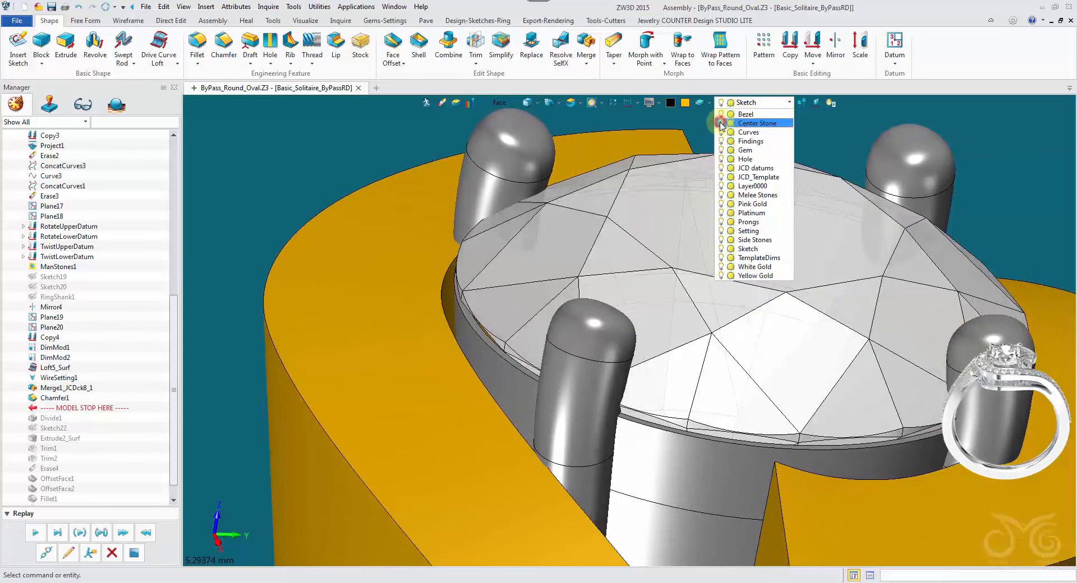
pyautogui.click(263, 177)
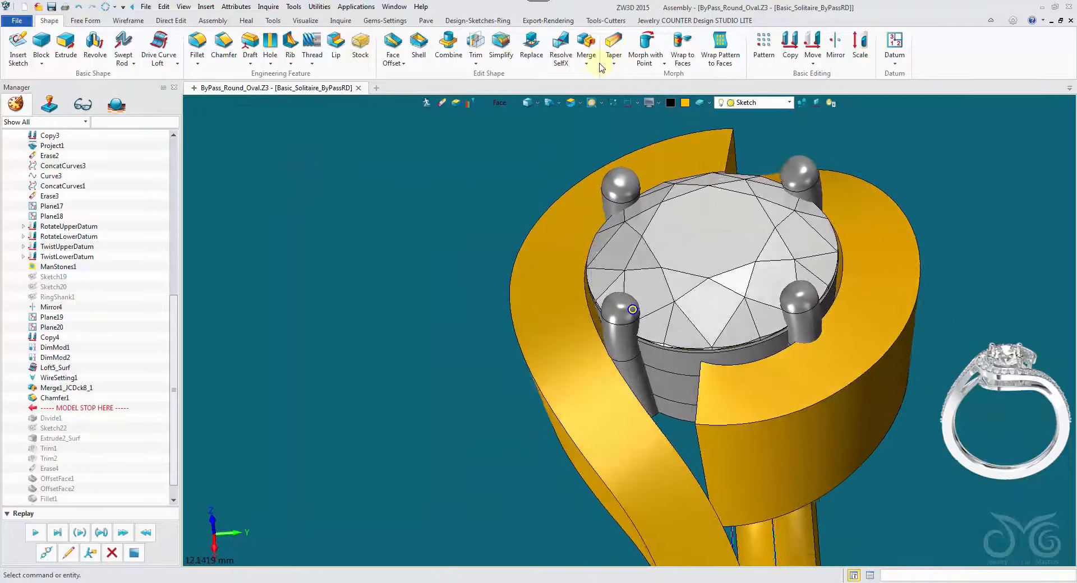
# Restrict picking to shapes and erase the lower bands of the head beneath the chamfered seat ring
pyautogui.click(512, 104)
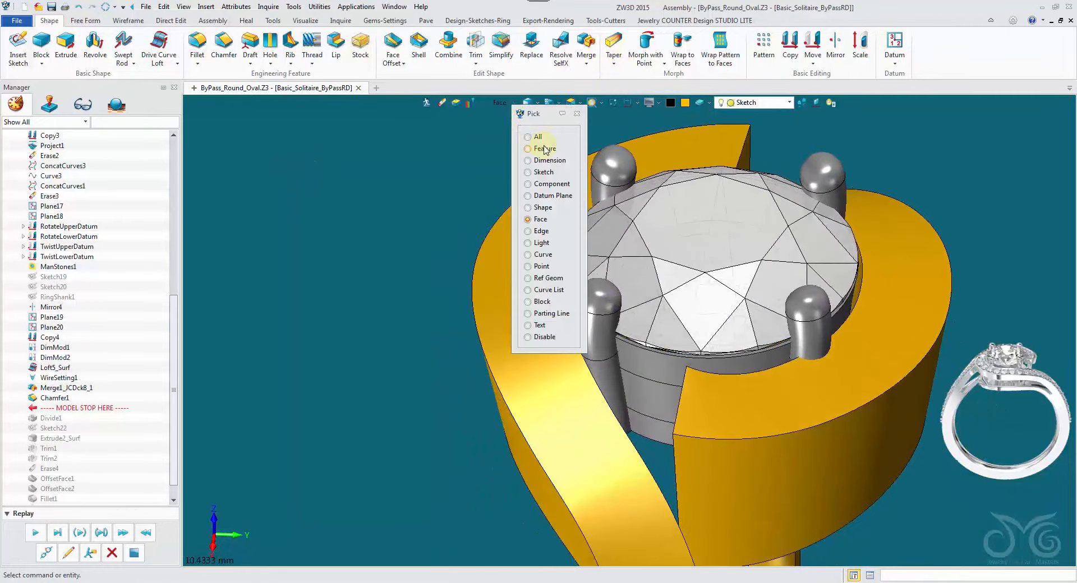
pyautogui.click(542, 208)
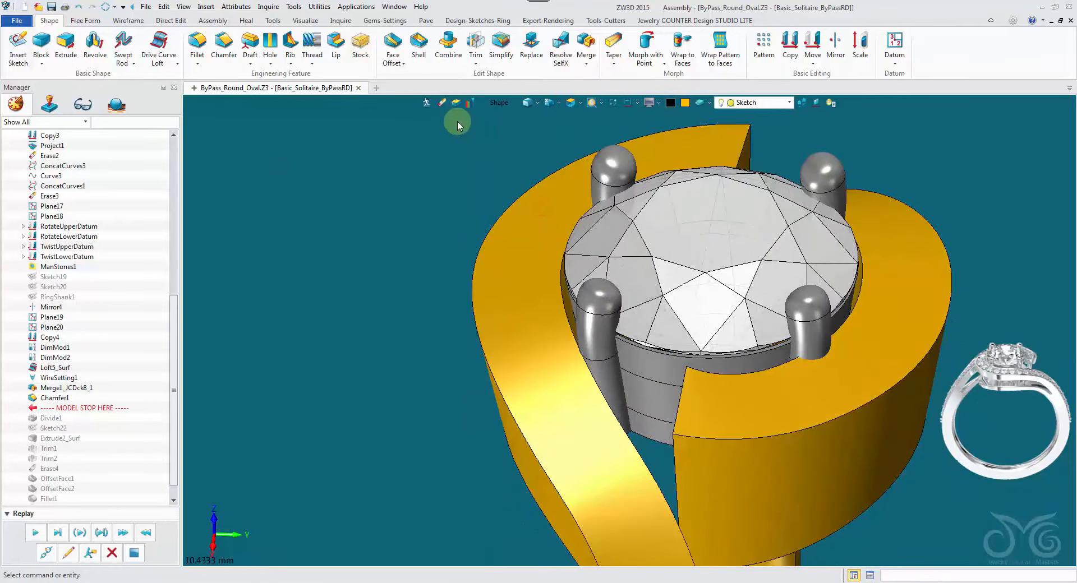
pyautogui.click(443, 103)
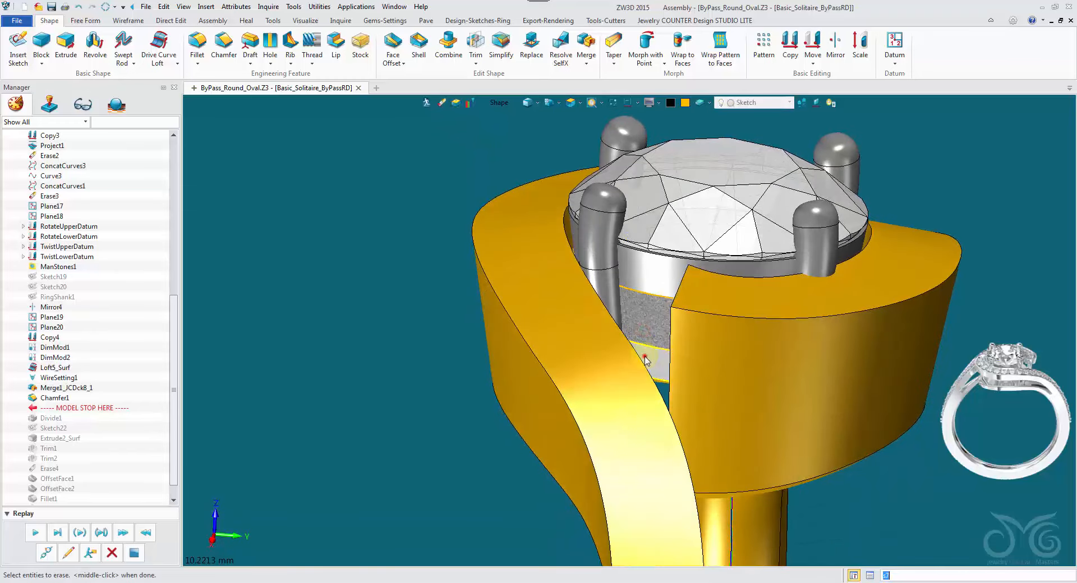
pyautogui.middleClick(319, 187)
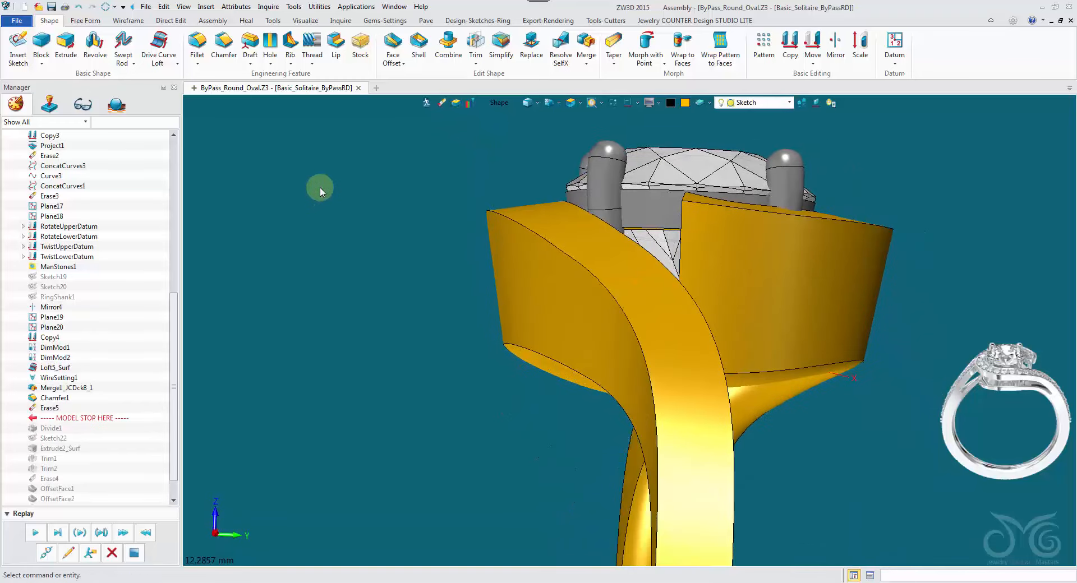
# Replay the history to the first trim and redefine it with the two adjacent prongs added to the base shapes being trimmed
pyautogui.moveTo(219, 140)
pyautogui.mouseDown(button='right')
pyautogui.moveTo(448, 287)
pyautogui.moveTo(396, 282)
pyautogui.moveTo(151, 409)
pyautogui.moveTo(32, 542)
pyautogui.mouseUp(button='right')
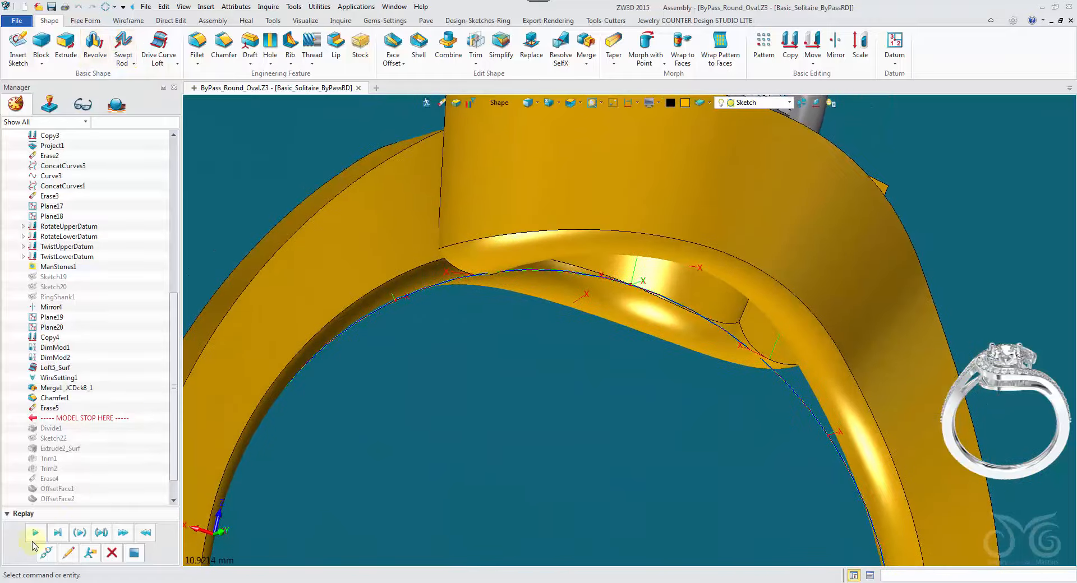
pyautogui.click(34, 534)
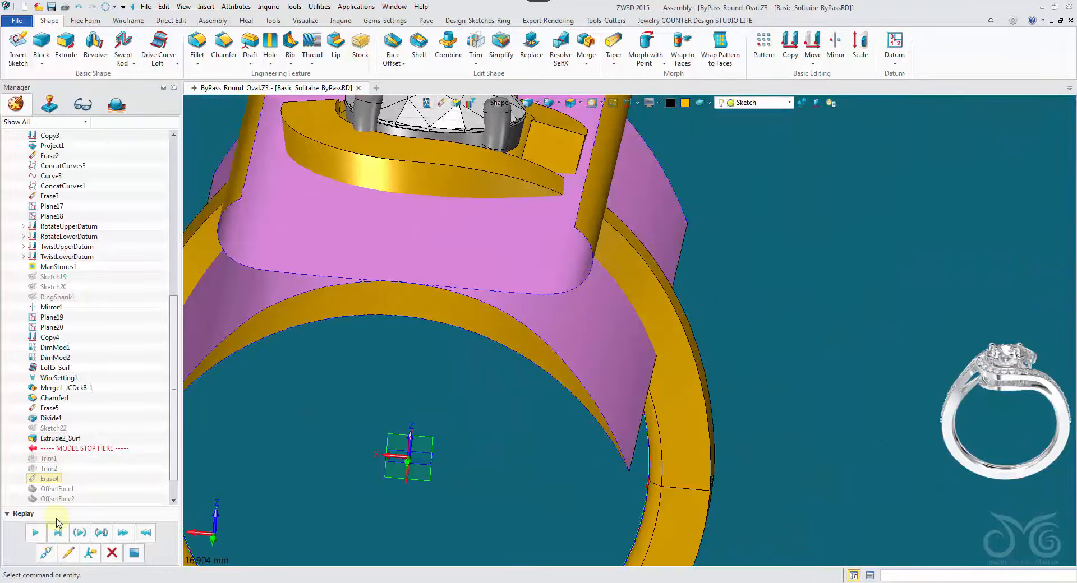
pyautogui.click(69, 554)
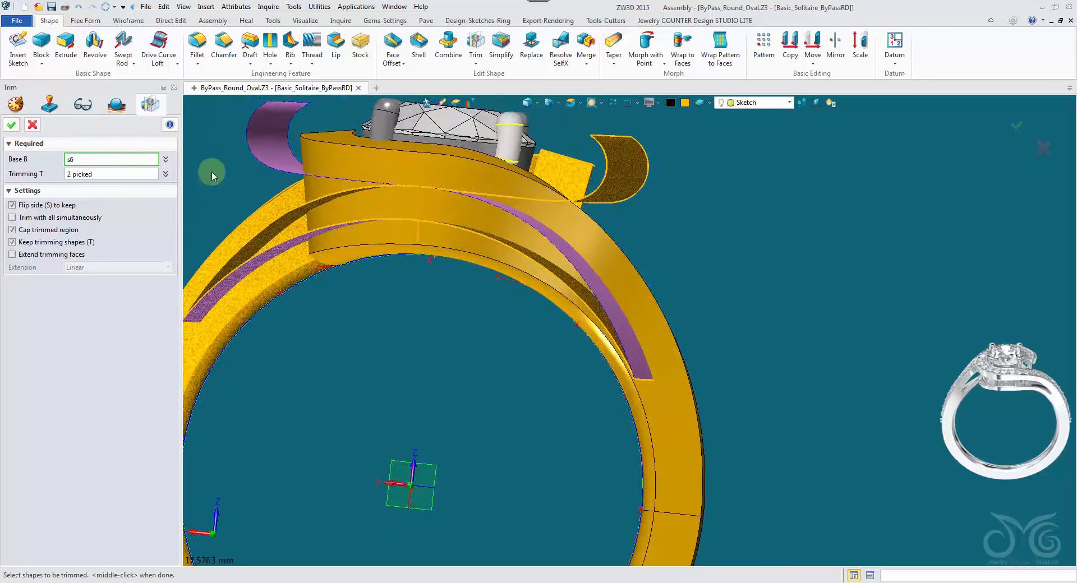
pyautogui.click(212, 172)
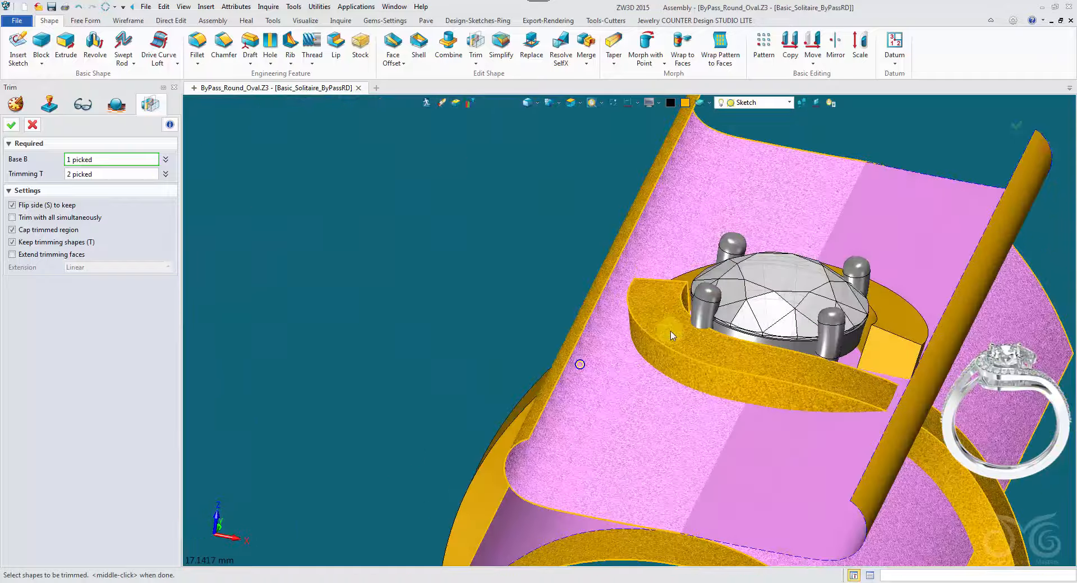
pyautogui.click(700, 350)
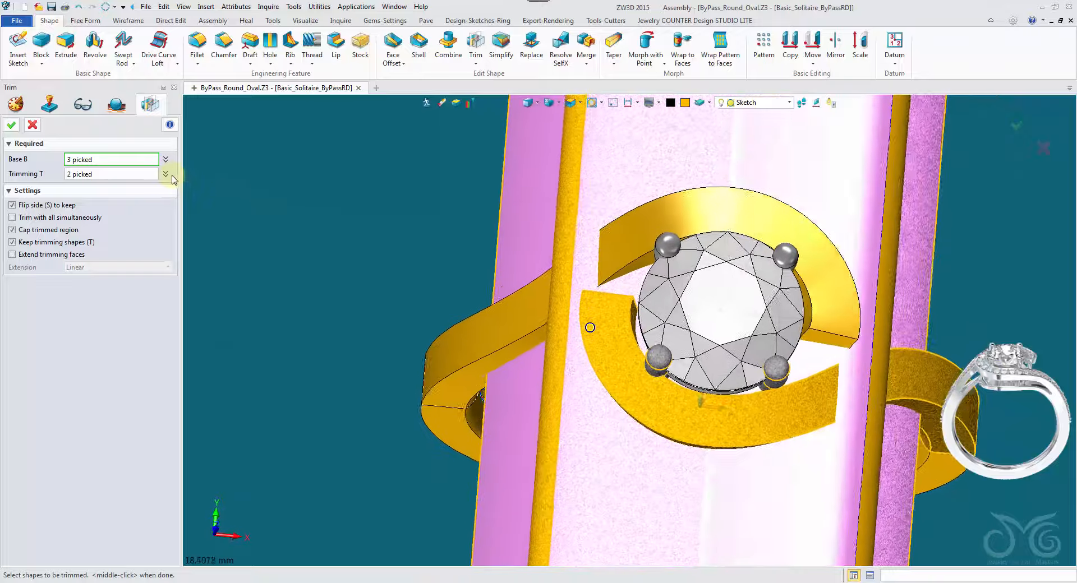
pyautogui.click(11, 124)
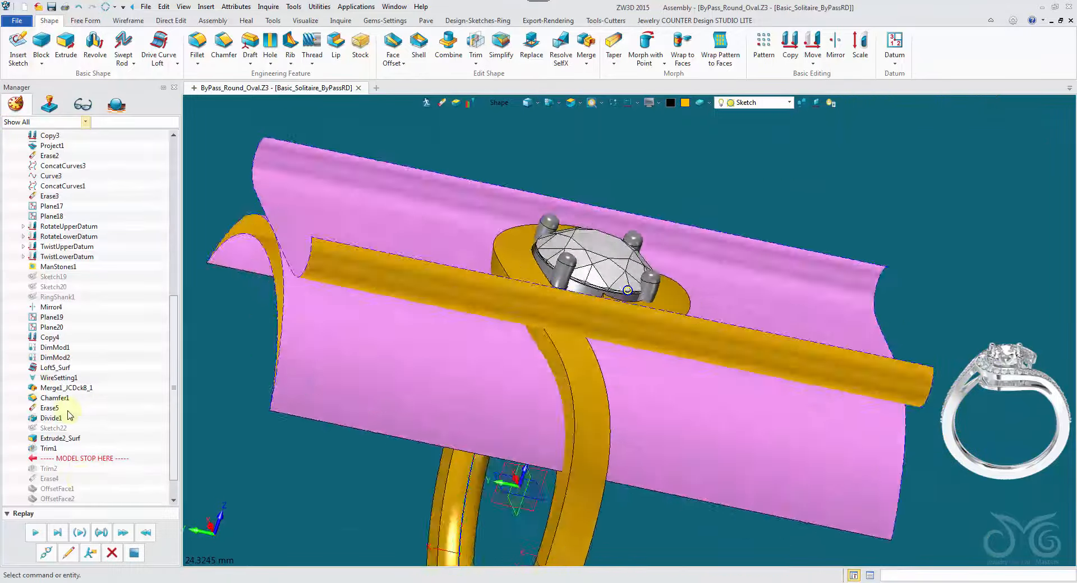
# Redefine the second trim to include the two prongs on the opposite side, and replay the remaining history operations
pyautogui.click(67, 553)
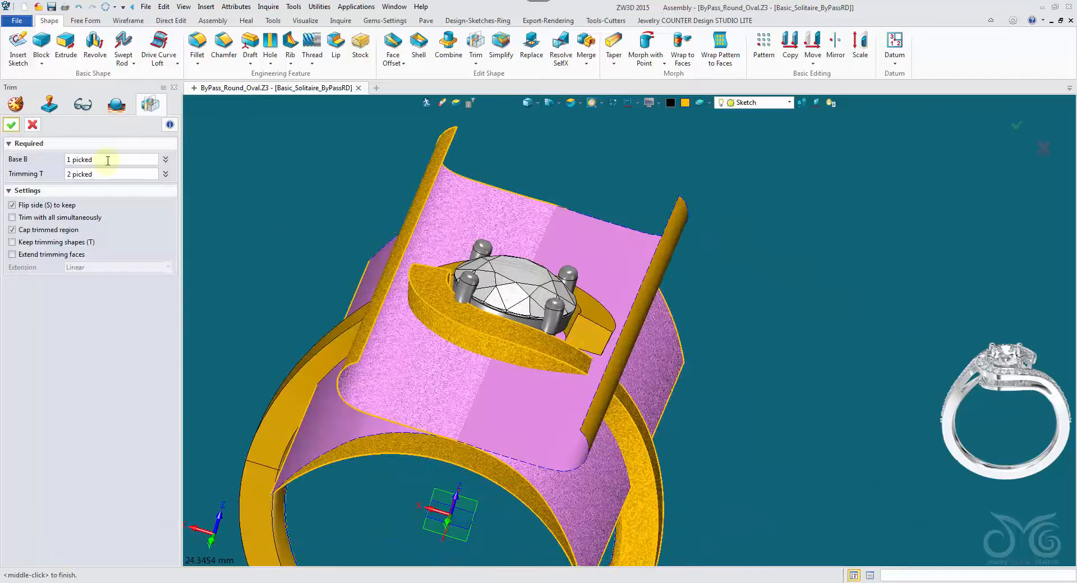
pyautogui.click(134, 159)
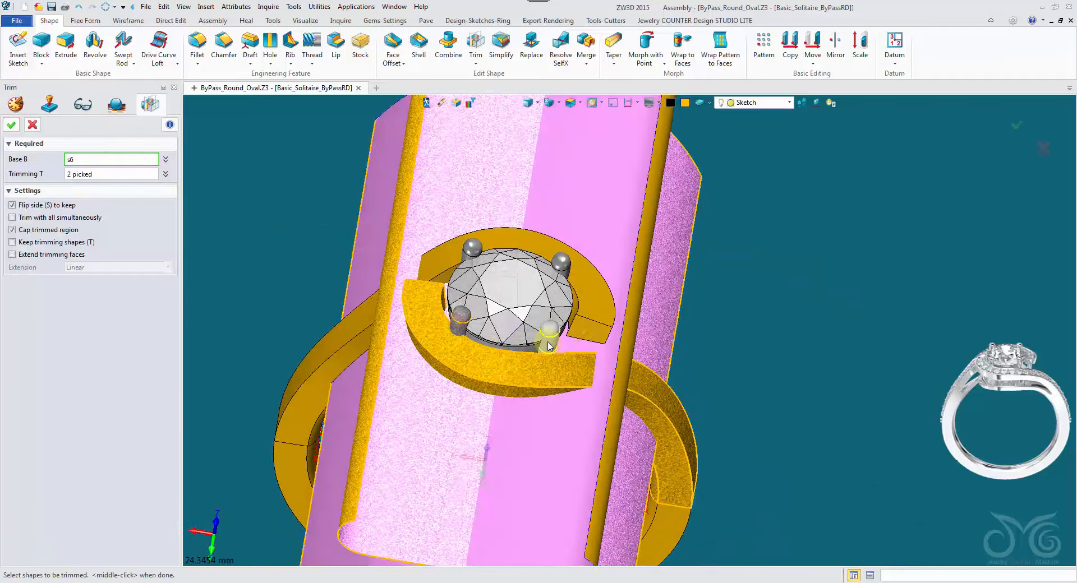
pyautogui.click(549, 346)
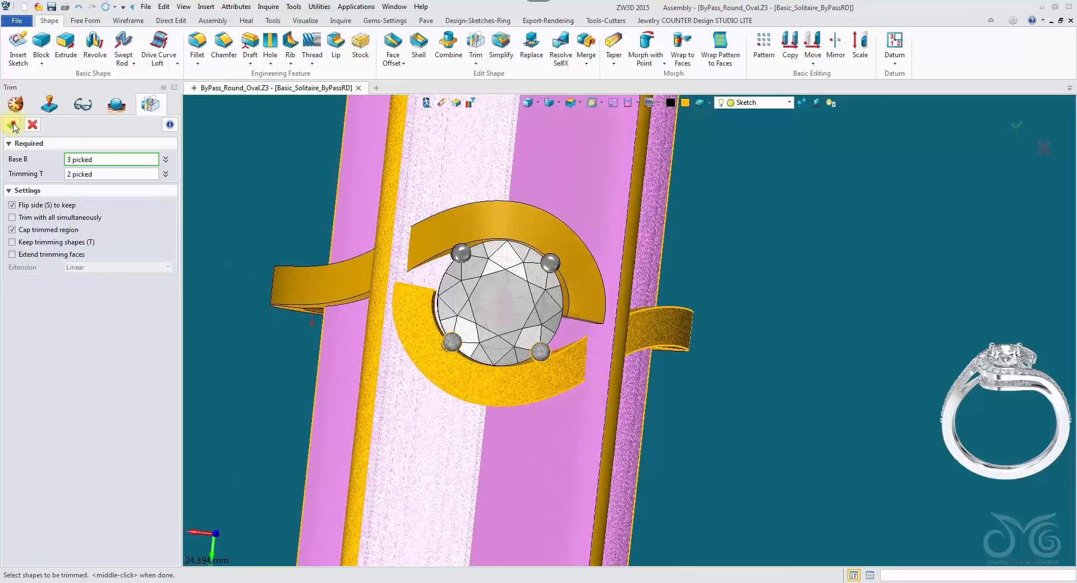
pyautogui.click(13, 125)
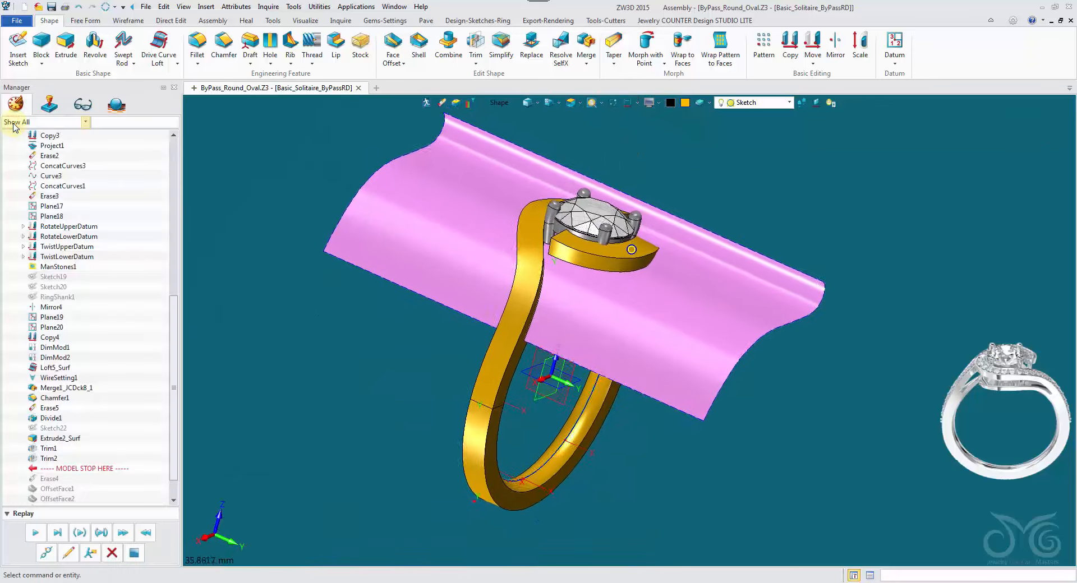
pyautogui.click(35, 532)
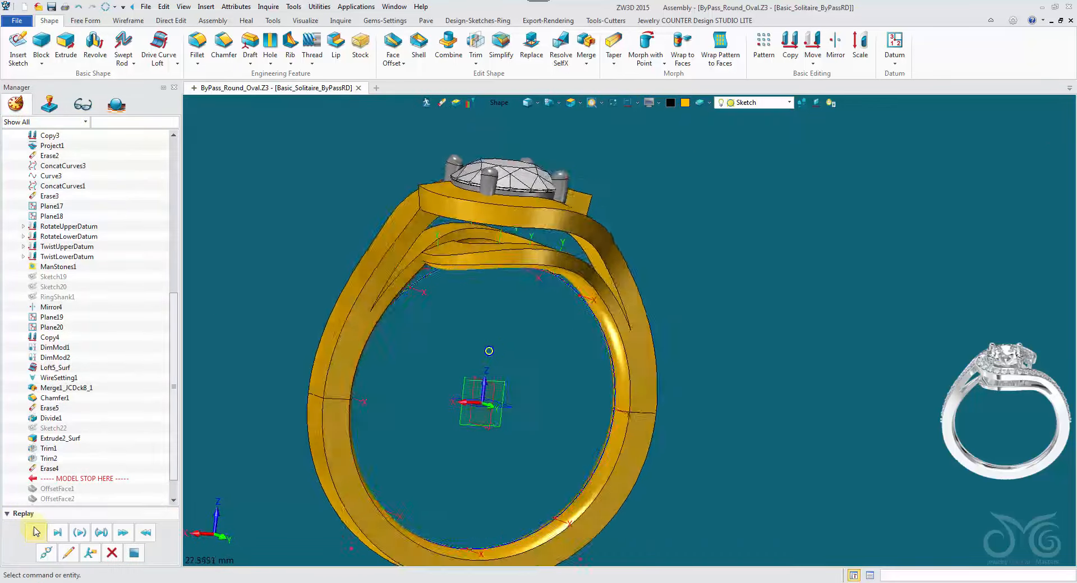
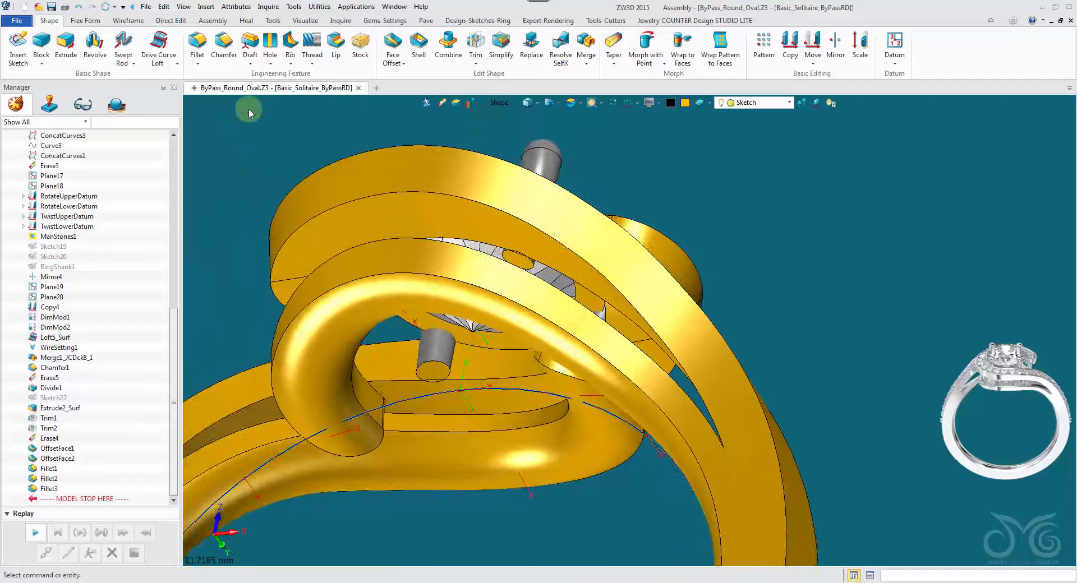
# Fillet the lower end edges of all four prongs with a 0.2 radius
pyautogui.click(197, 45)
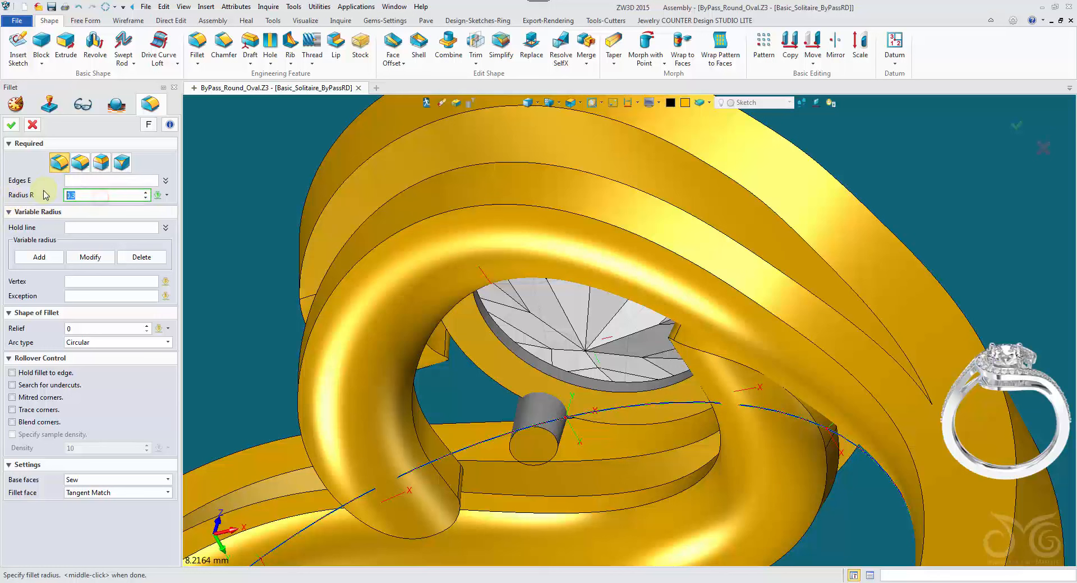
pyautogui.click(520, 435)
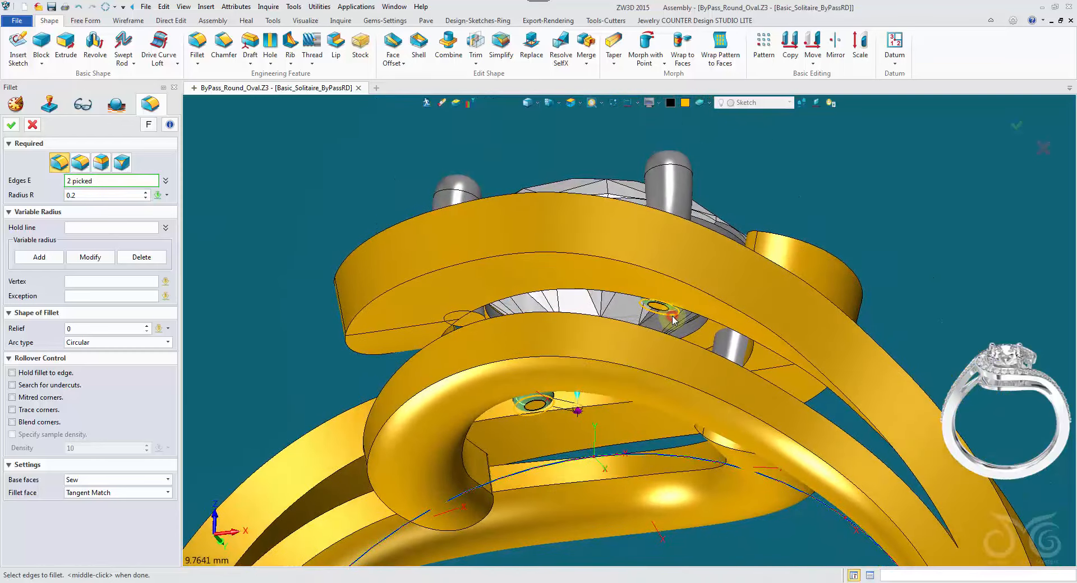
pyautogui.moveTo(672, 320); pyautogui.dragTo(661, 354, button='right')
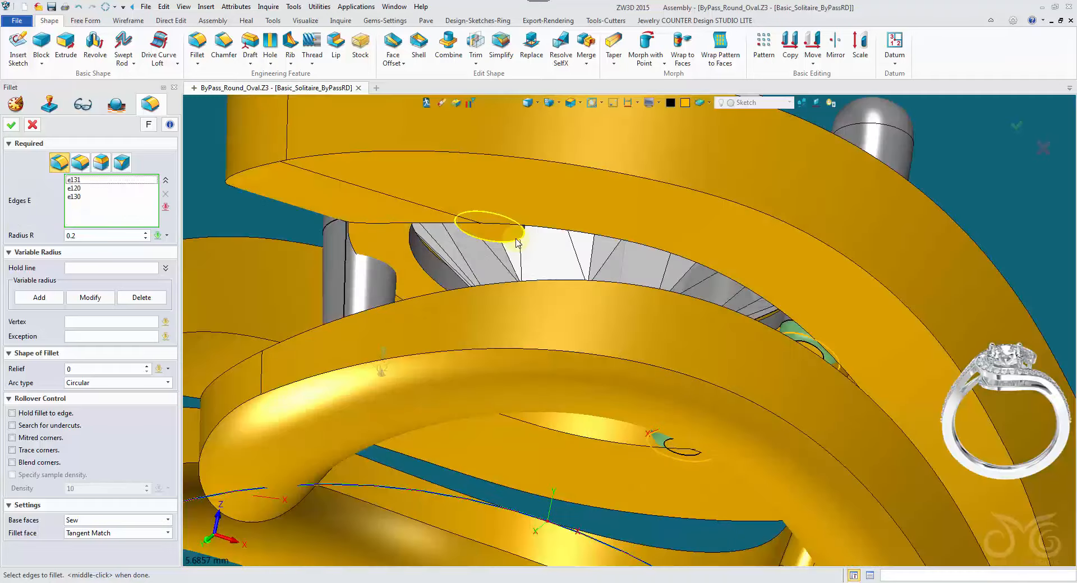
pyautogui.click(515, 238)
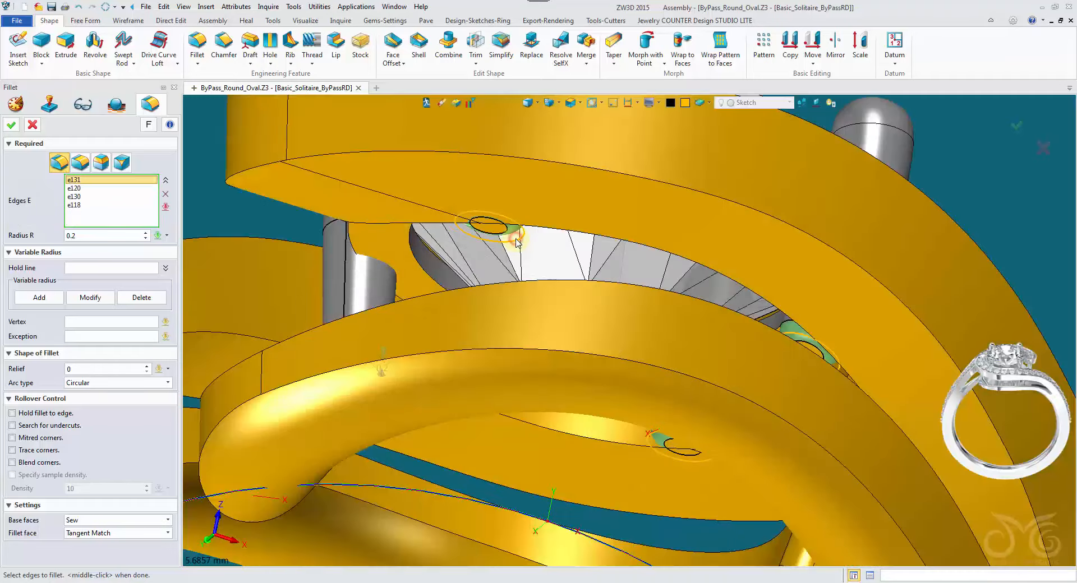
pyautogui.moveTo(514, 239)
pyautogui.mouseDown(button='right')
pyautogui.moveTo(313, 223)
pyautogui.moveTo(291, 254)
pyautogui.moveTo(497, 346)
pyautogui.moveTo(512, 387)
pyautogui.mouseUp(button='right')
pyautogui.click(13, 125)
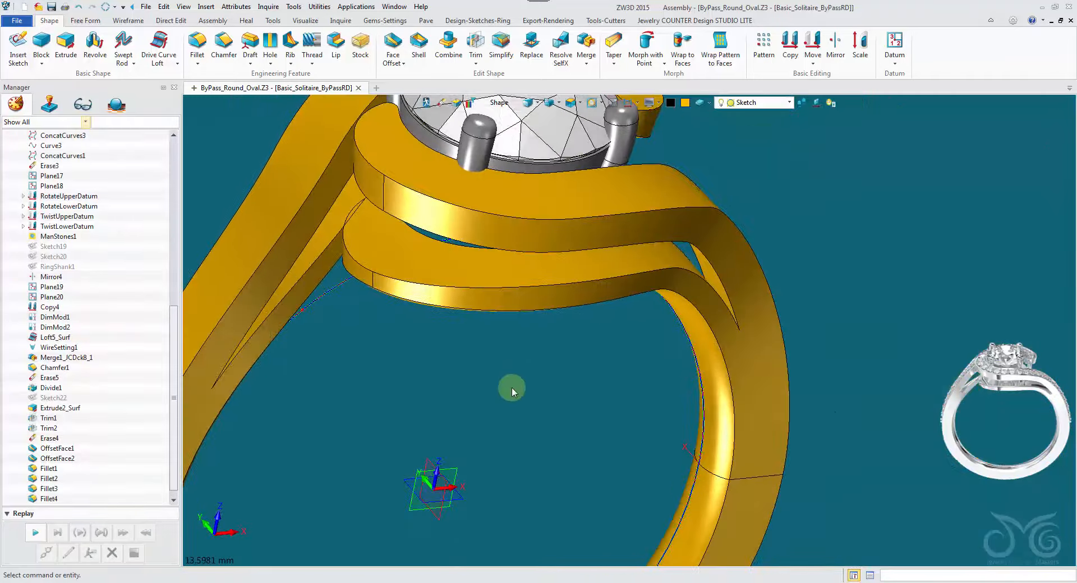
# Start a 0.1-radius fillet and, in wireframe display, pick the sharp edge where one shank opening comes to a point
pyautogui.middleClick(524, 343)
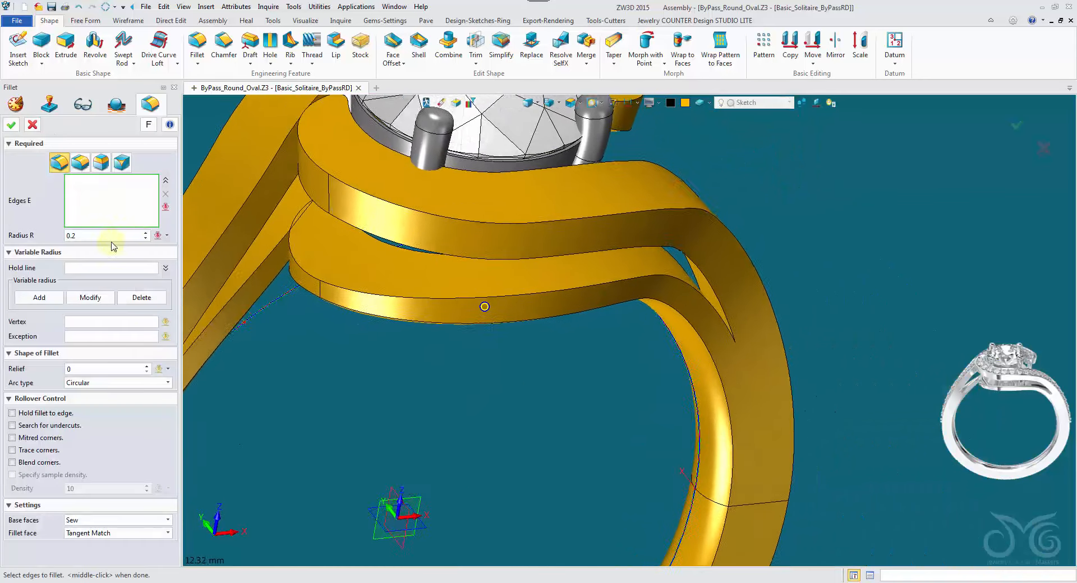
pyautogui.click(103, 235)
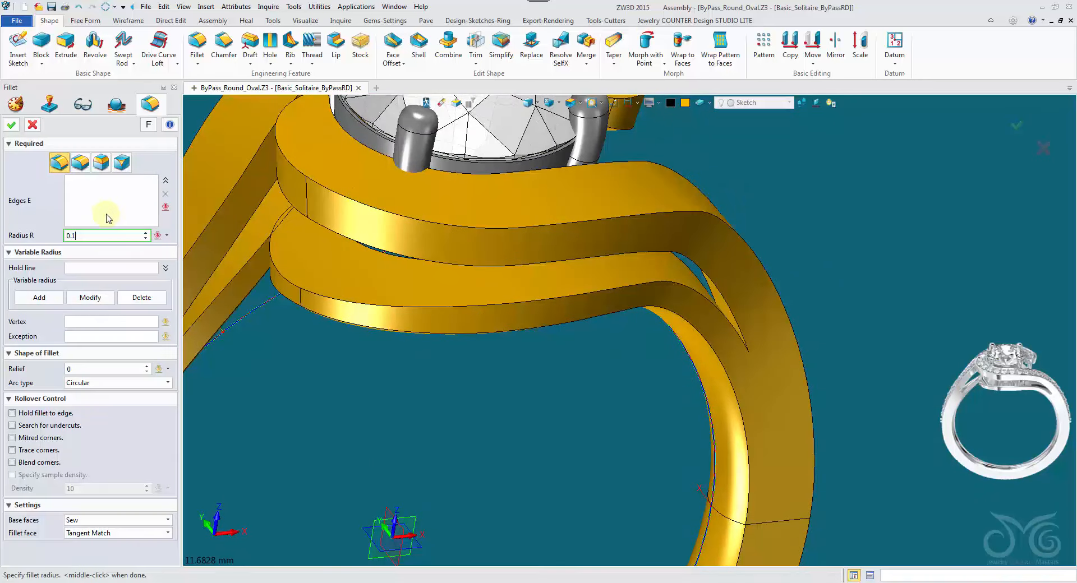
pyautogui.click(109, 218)
pyautogui.scroll(5, 738, 402)
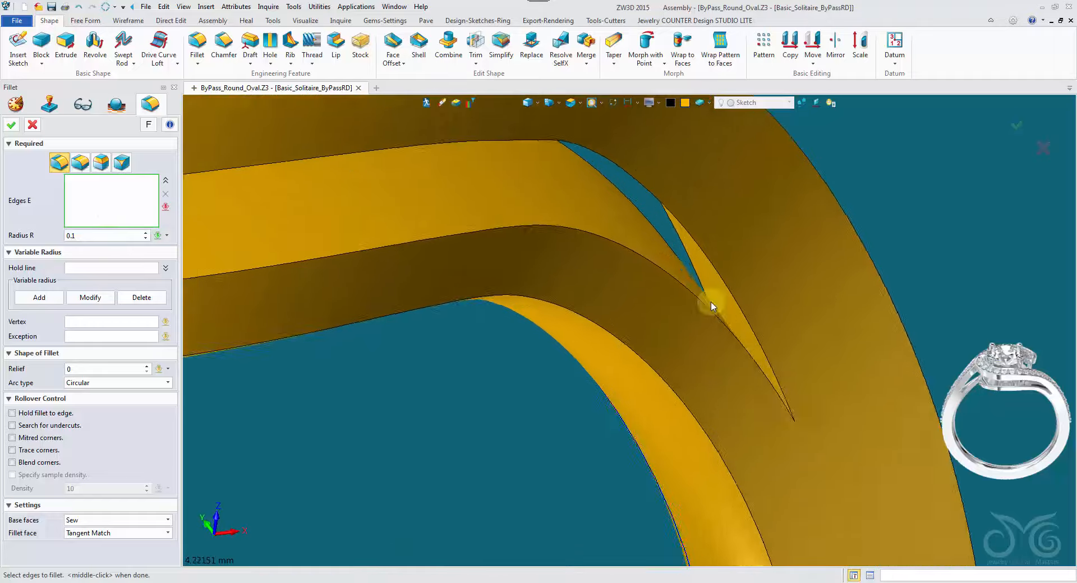
pyautogui.scroll(1, 711, 307)
pyautogui.moveTo(712, 307); pyautogui.dragTo(695, 269, button='right')
pyautogui.click(527, 104)
pyautogui.moveTo(884, 499); pyautogui.dragTo(844, 346, button='right')
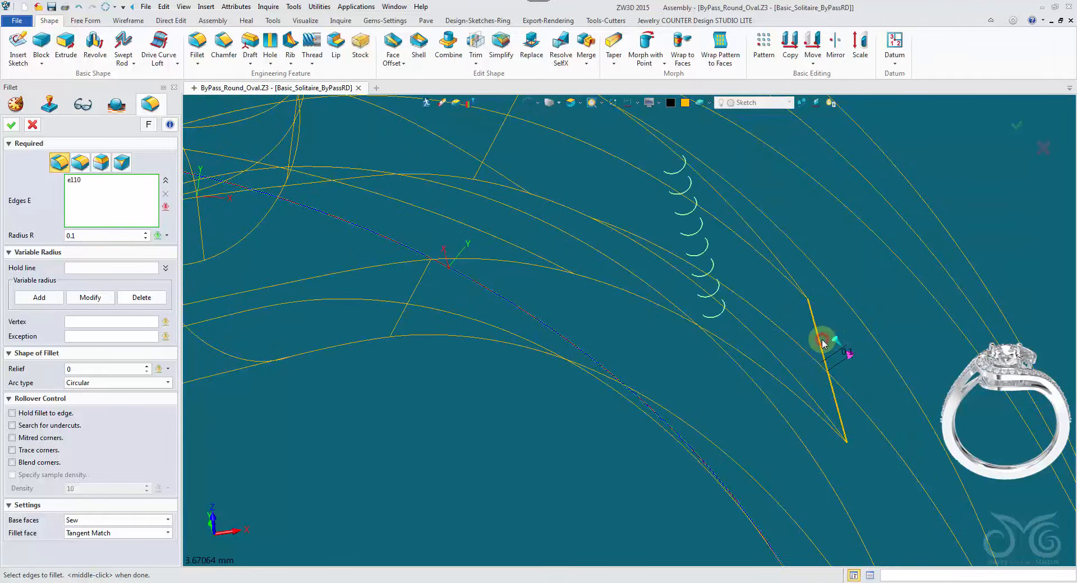
# Add the matching pointed edge of the opposite shank opening, restore shaded display, keep the radius at 0.1 and apply the fillet
pyautogui.scroll(-6, 823, 344)
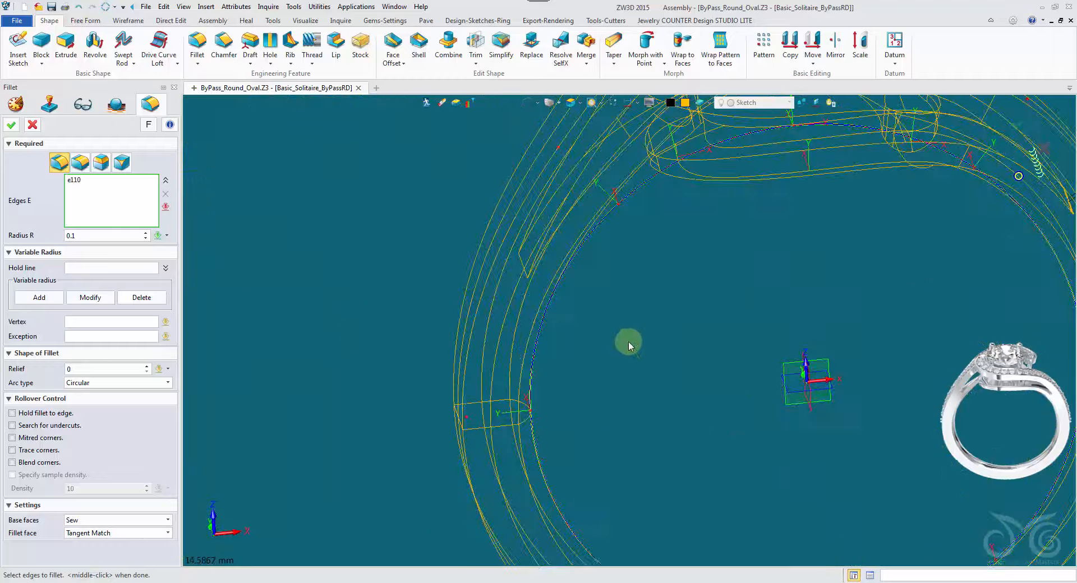
pyautogui.scroll(3, 629, 341)
pyautogui.moveTo(629, 341); pyautogui.dragTo(559, 284, button='right')
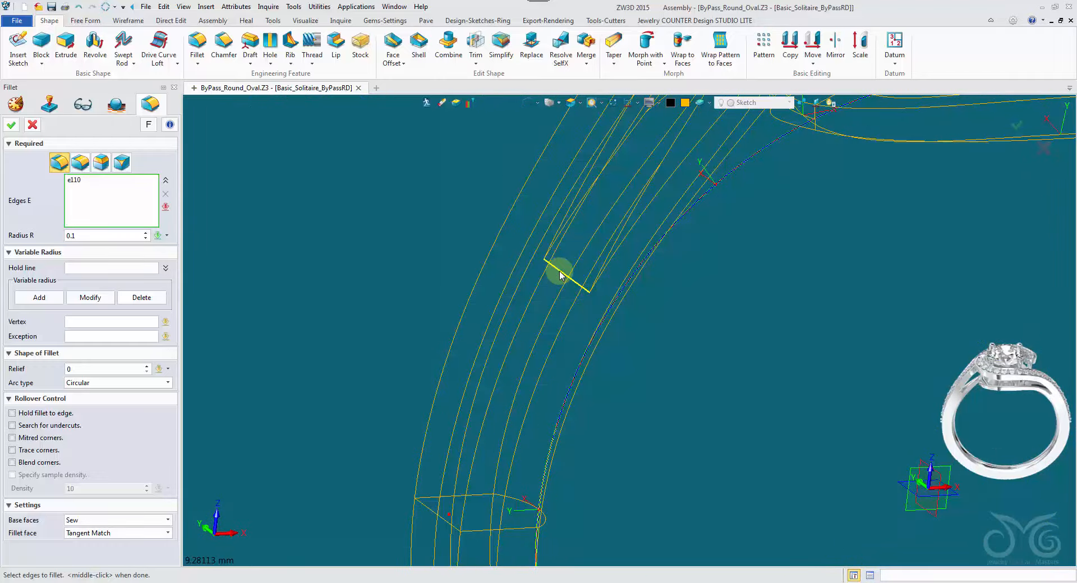
pyautogui.scroll(-3, 552, 126)
pyautogui.click(528, 102)
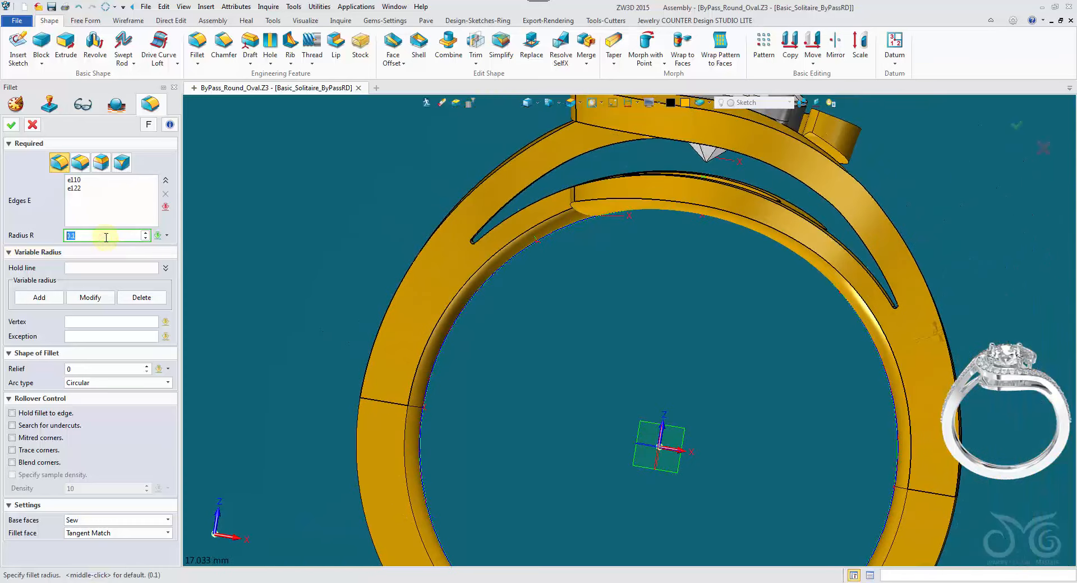
pyautogui.write('0')
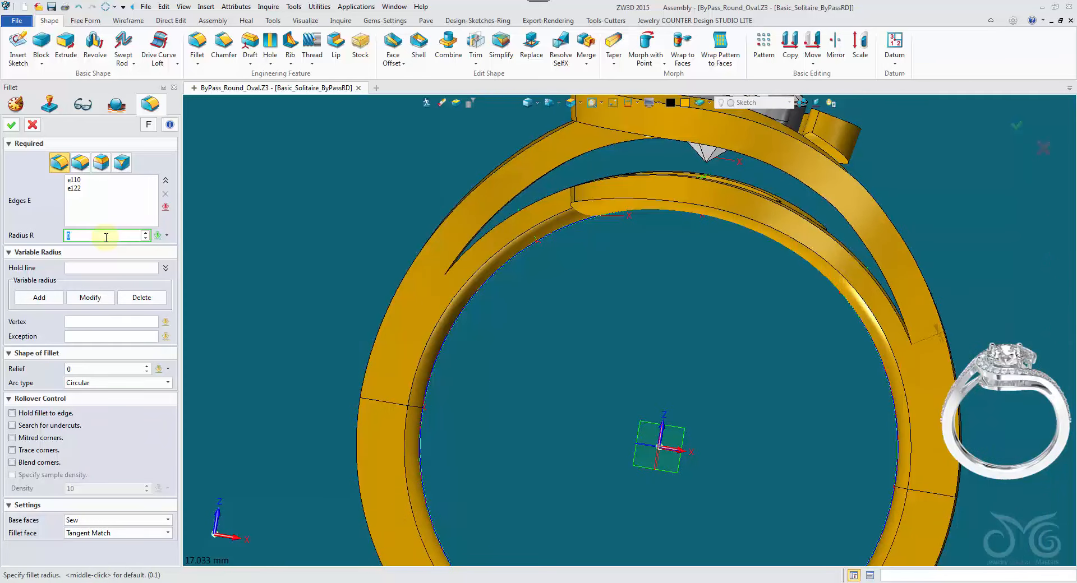
pyautogui.write('.1')
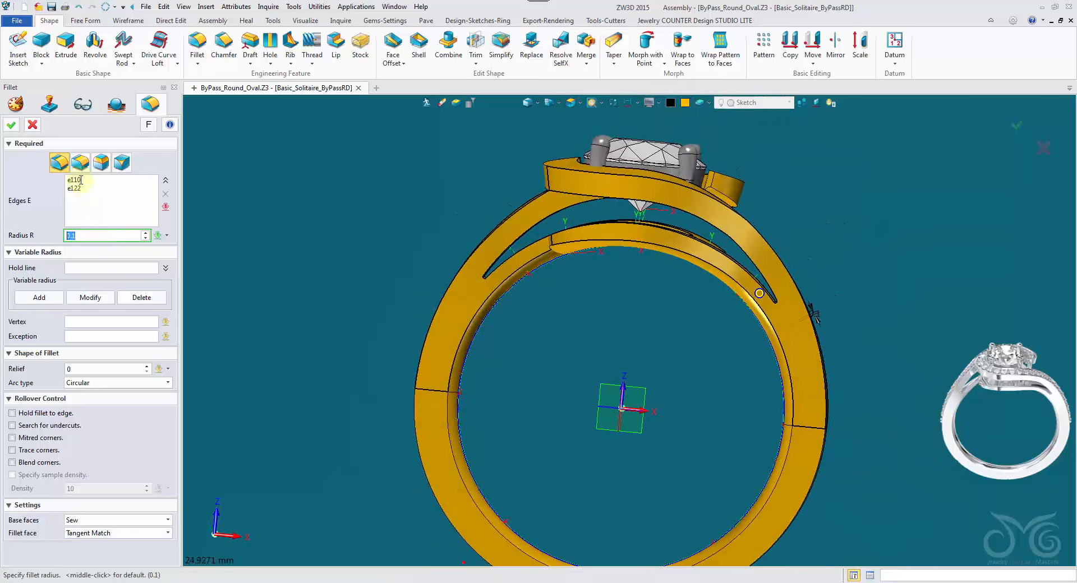
pyautogui.click(16, 127)
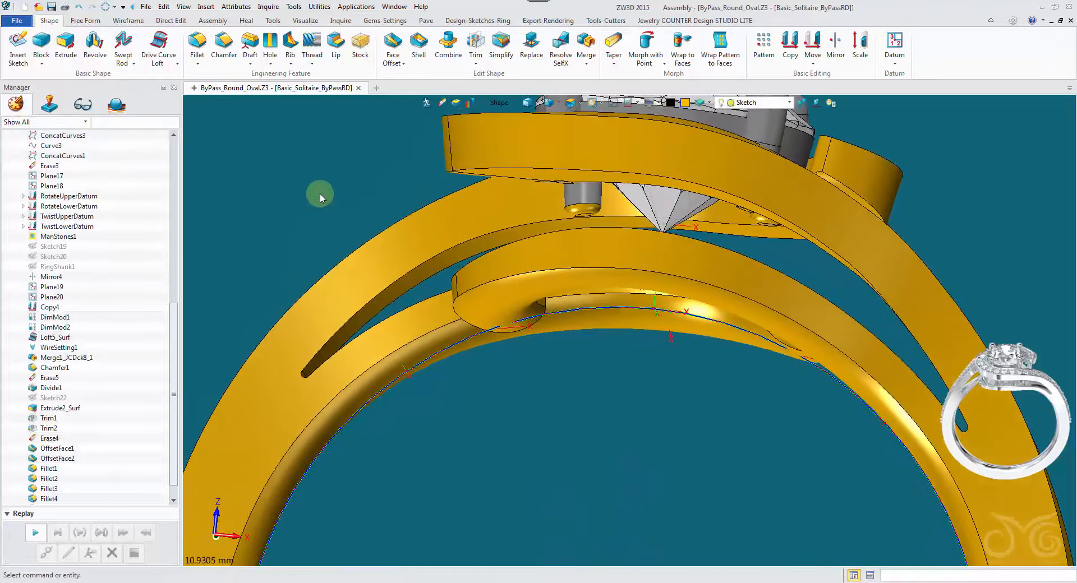
# Fillet the inner edges of both bypass openings and the adjoining head and lower band edges with a 0.2 radius
pyautogui.middleClick(320, 193)
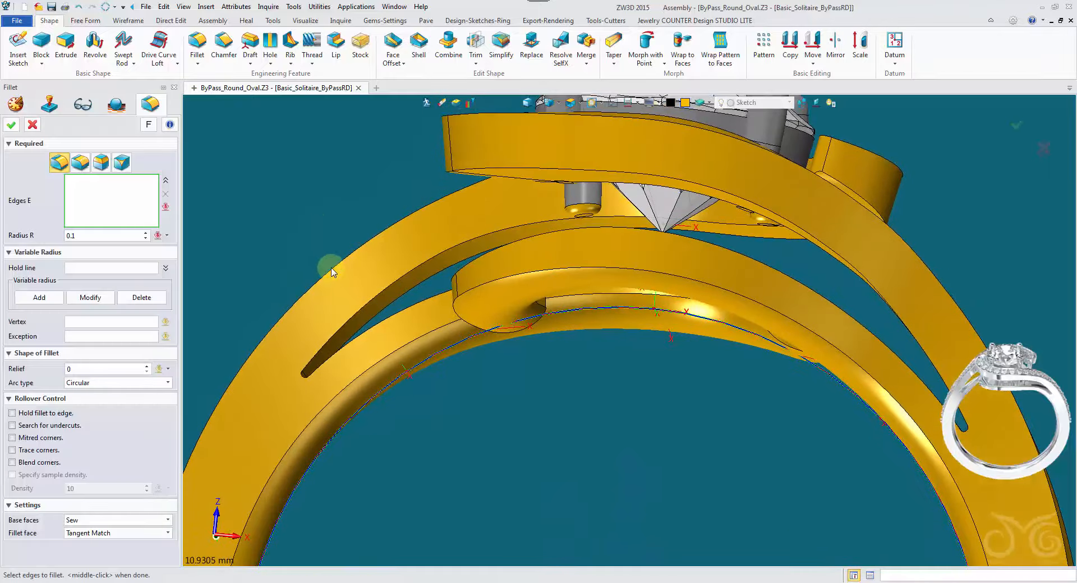
pyautogui.click(355, 312)
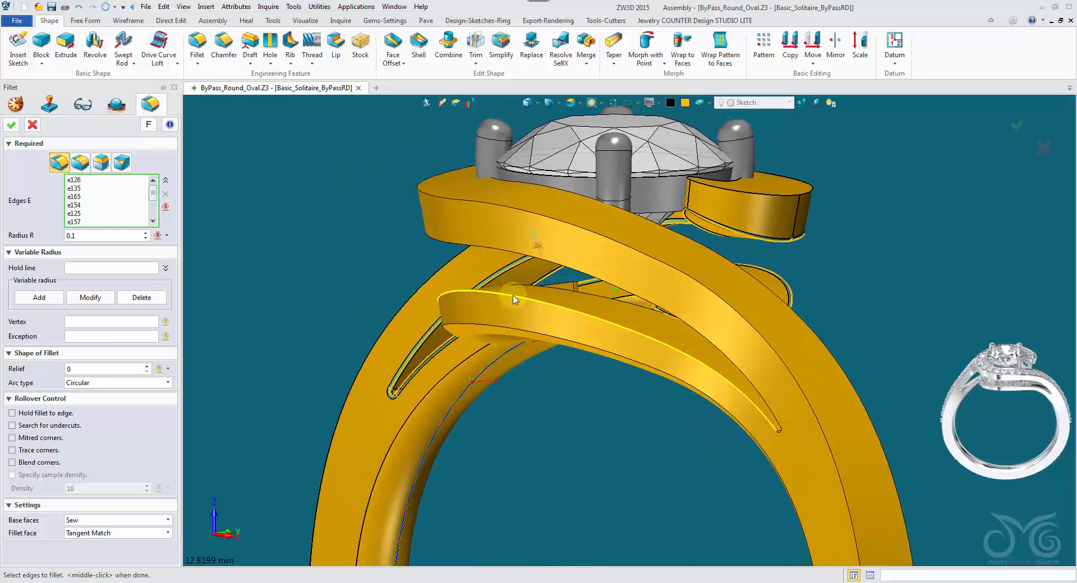
pyautogui.click(515, 299)
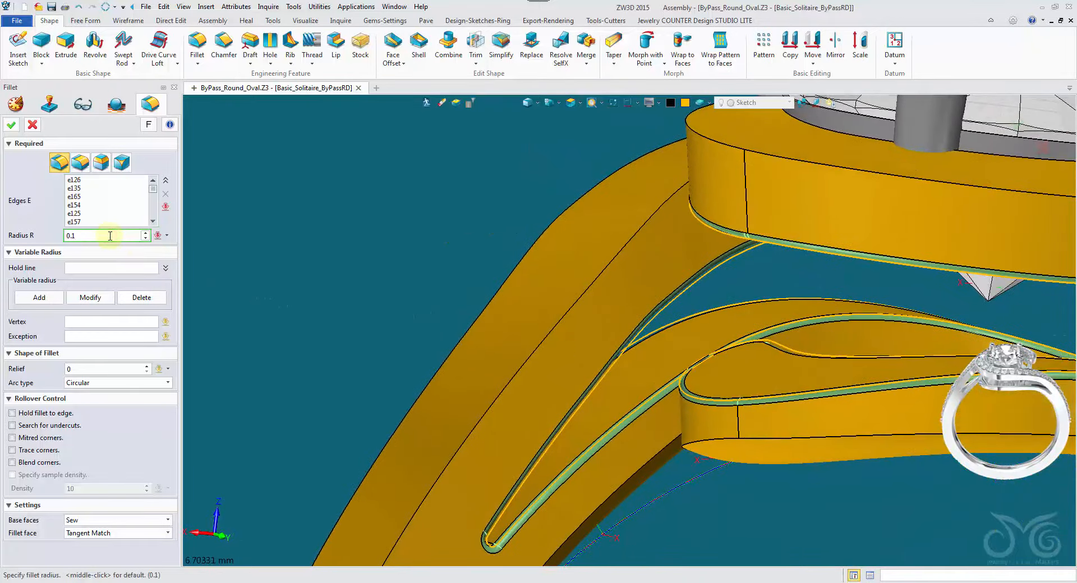
pyautogui.scroll(1, 110, 236)
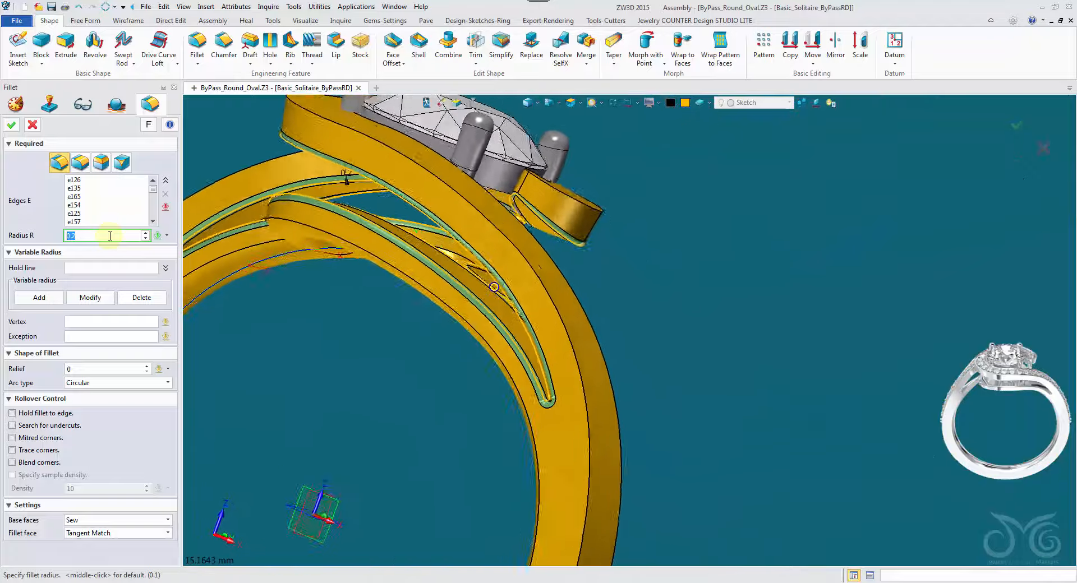
pyautogui.click(10, 124)
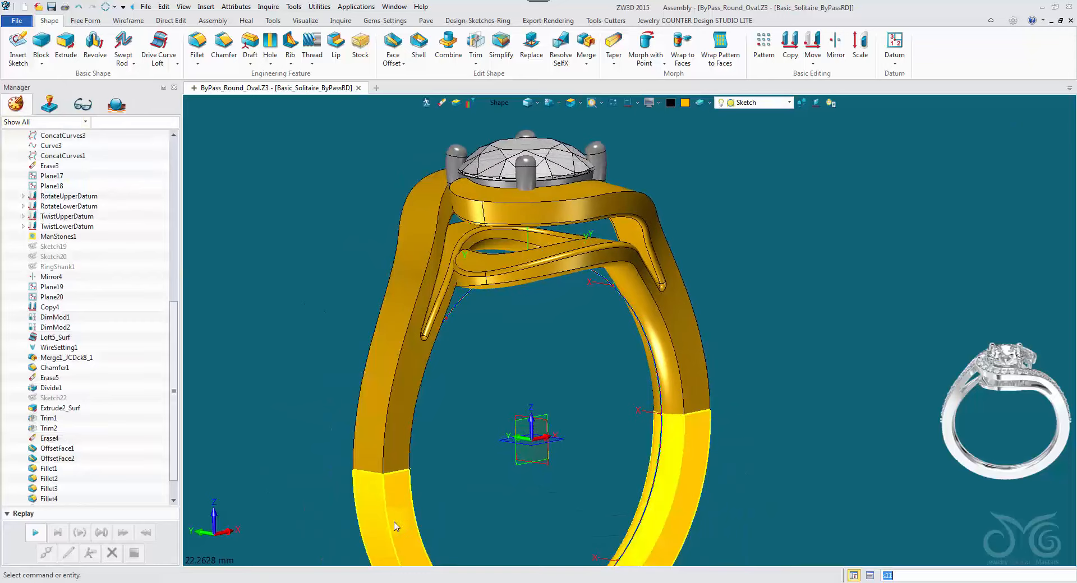
# Start a curve Offset in its on-face mode and choose the top face of the front bypass arm as the reference face
pyautogui.moveTo(741, 423); pyautogui.dragTo(486, 361, button='right')
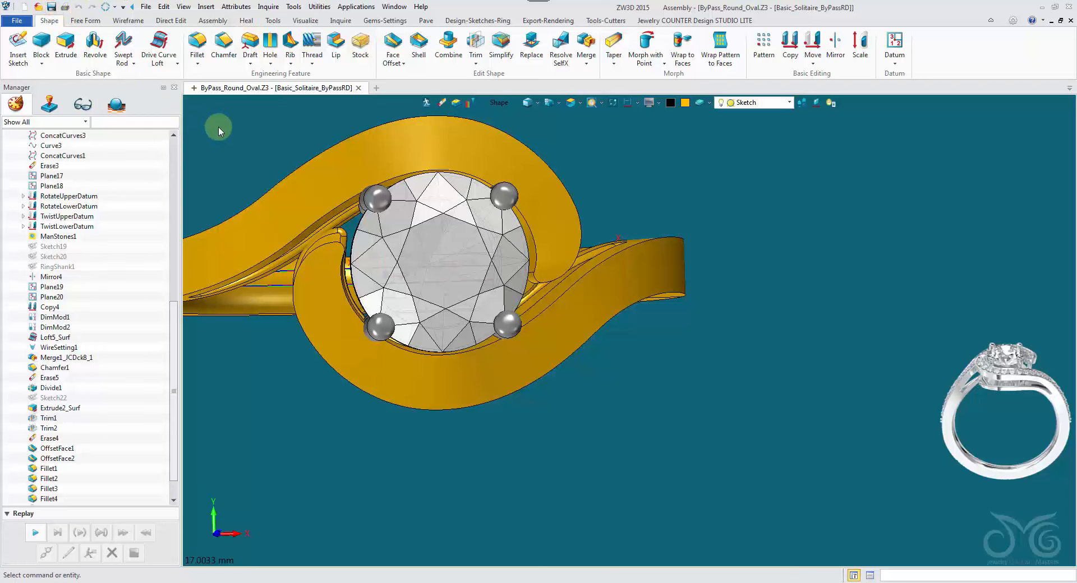
pyautogui.moveTo(470, 161); pyautogui.dragTo(745, 343, button='right')
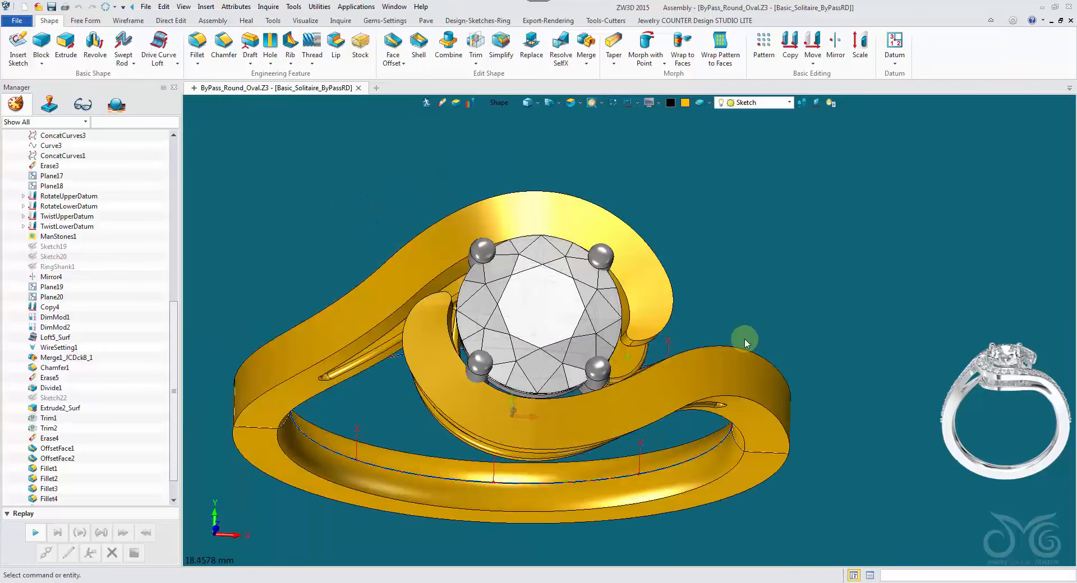
pyautogui.click(128, 21)
pyautogui.click(269, 64)
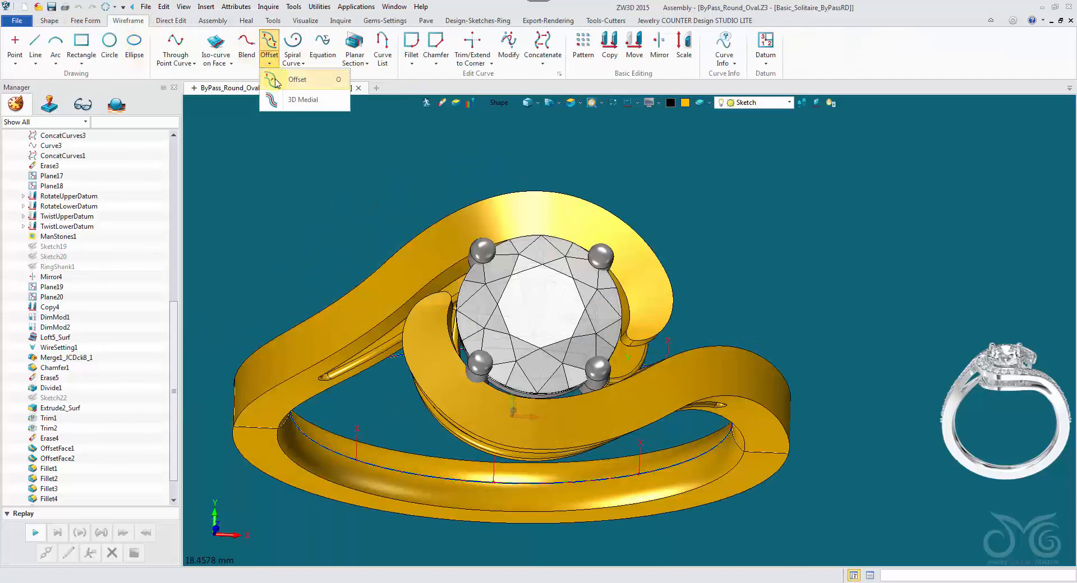
pyautogui.click(288, 75)
pyautogui.click(101, 162)
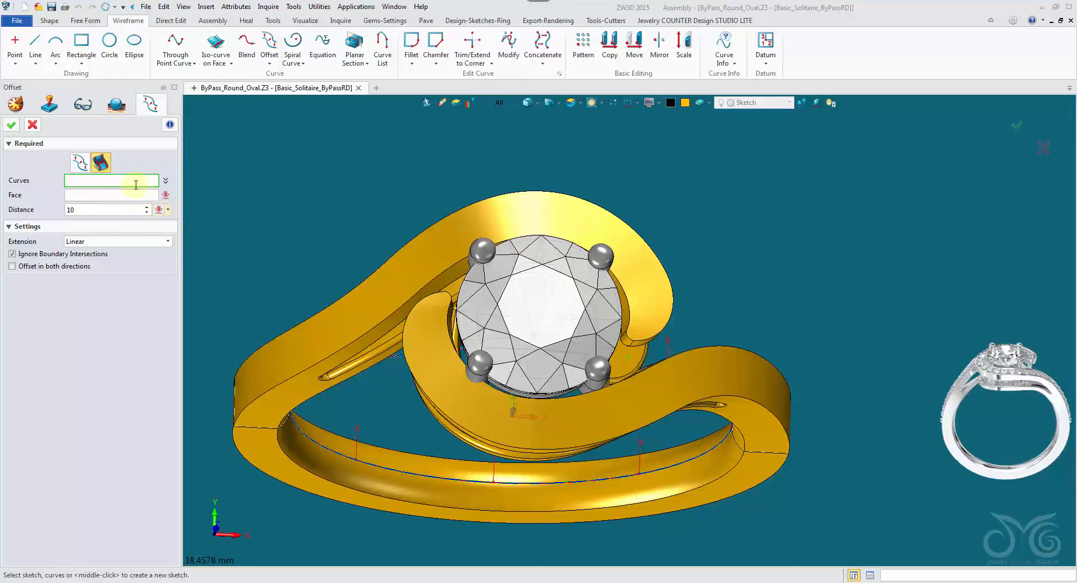
pyautogui.click(107, 197)
pyautogui.moveTo(233, 212); pyautogui.dragTo(360, 223, button='right')
pyautogui.click(373, 222)
pyautogui.middleClick(374, 226)
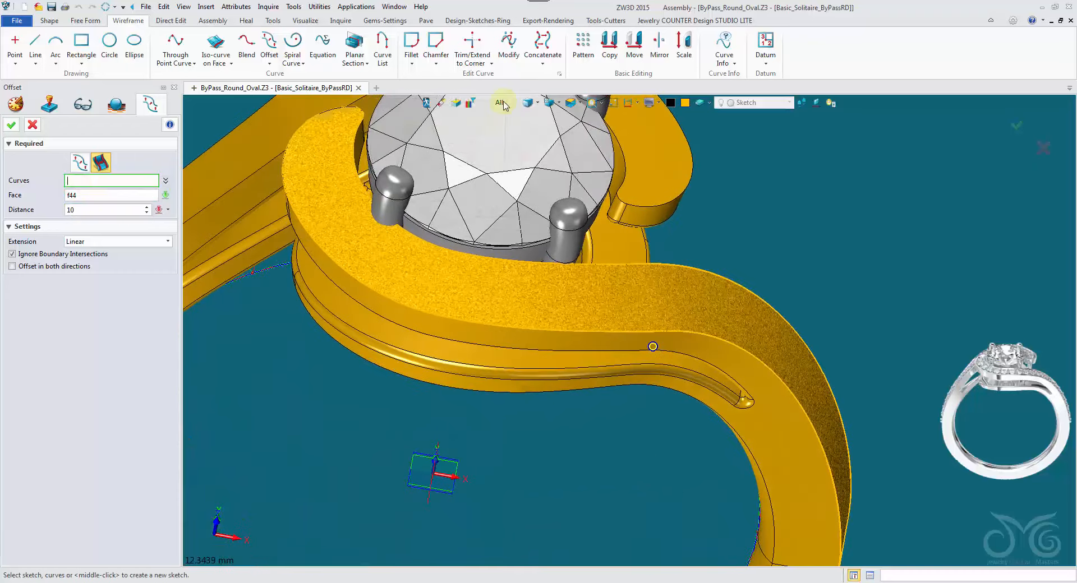
# Limit picking to edges, select boundary edges of the arm's top face and try an offset distance of -0.2
pyautogui.click(501, 103)
pyautogui.click(526, 170)
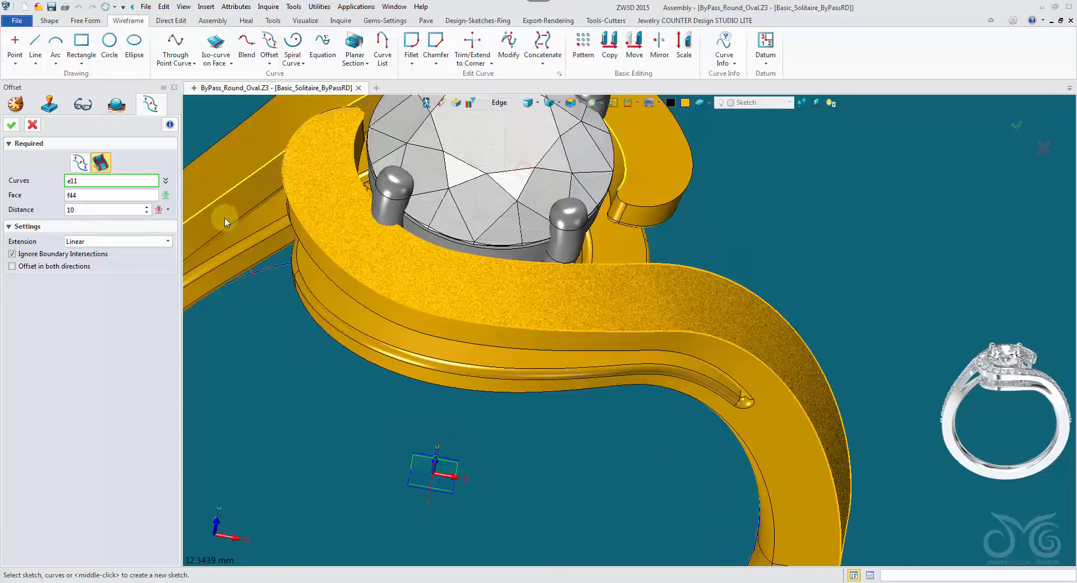
pyautogui.click(295, 211)
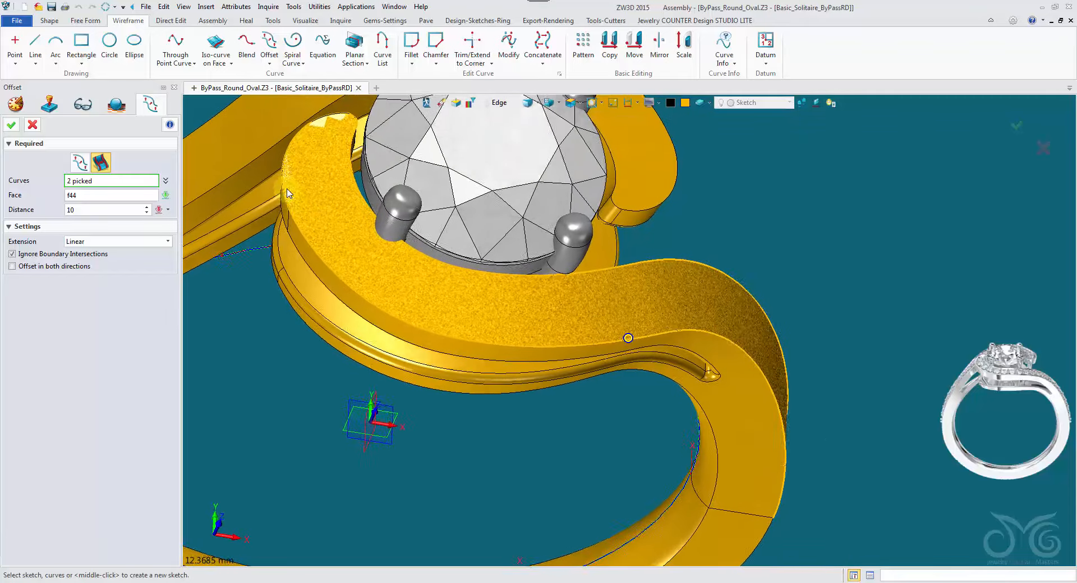
pyautogui.click(99, 212)
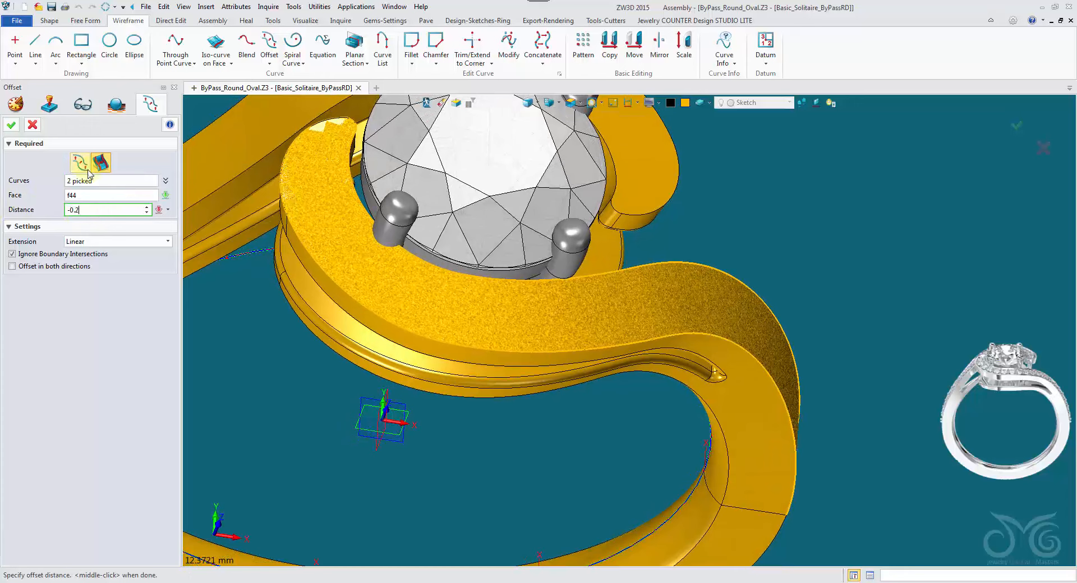
# Complete the offset selection with the remaining boundary edges around the arm's tip, inner side and lower end, five edges altogether
pyautogui.click(110, 181)
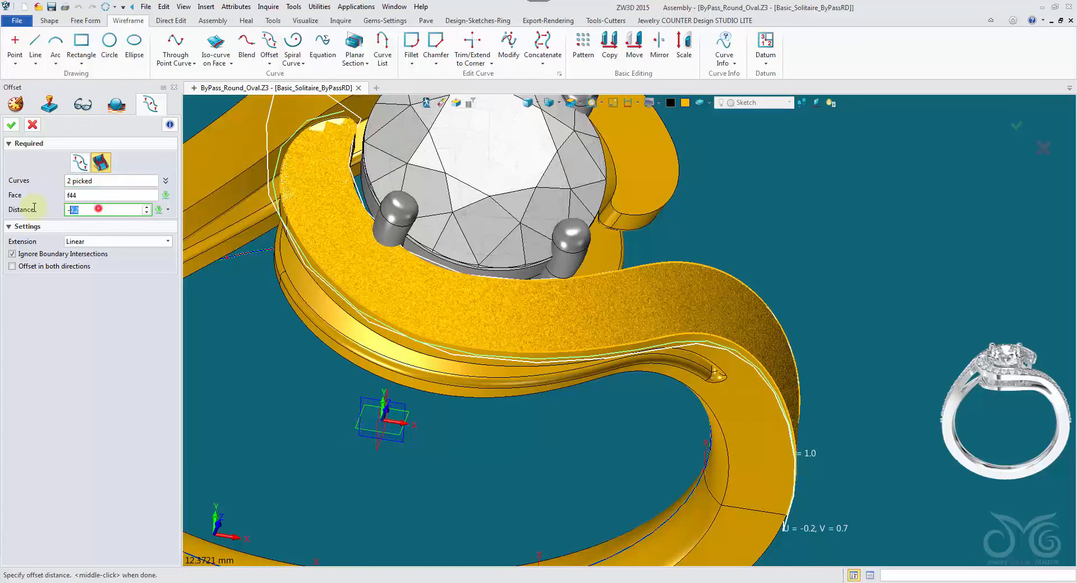
pyautogui.click(122, 180)
pyautogui.keyDown('ctrl'); pyautogui.click(351, 122); pyautogui.keyUp('ctrl')
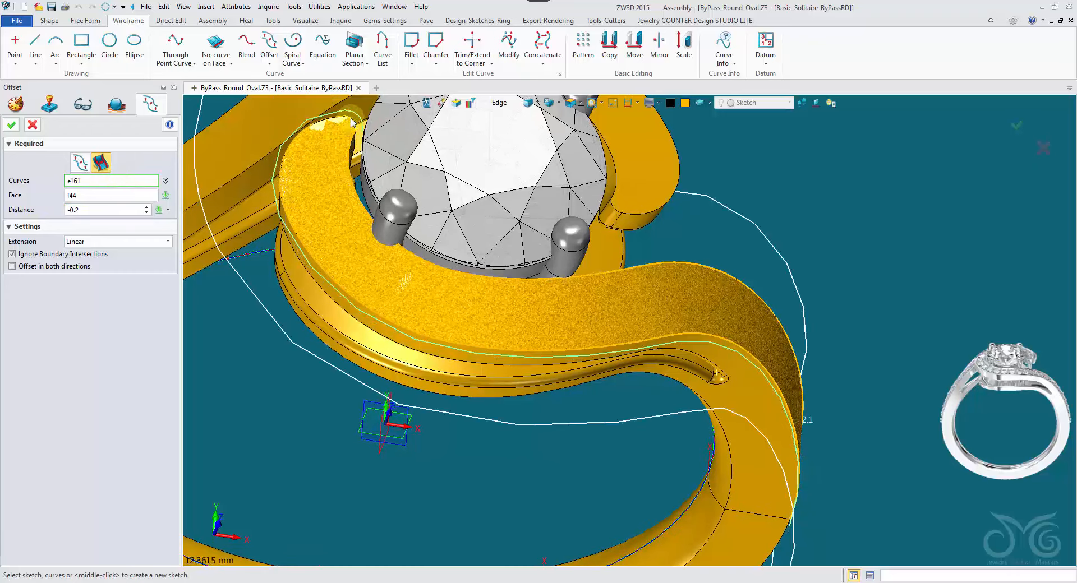
pyautogui.click(342, 151)
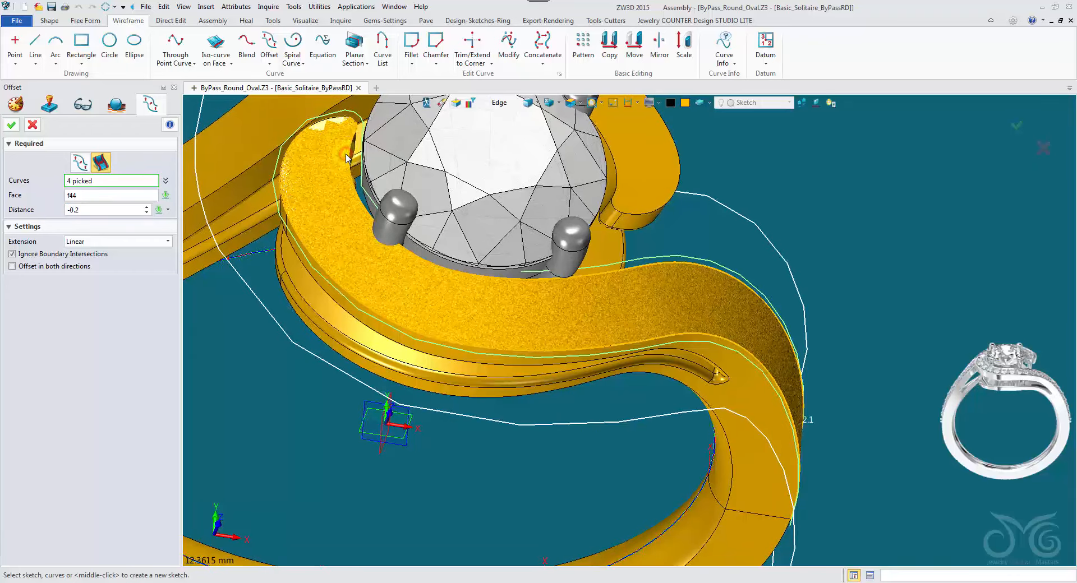
pyautogui.moveTo(343, 151); pyautogui.dragTo(768, 396, button='right')
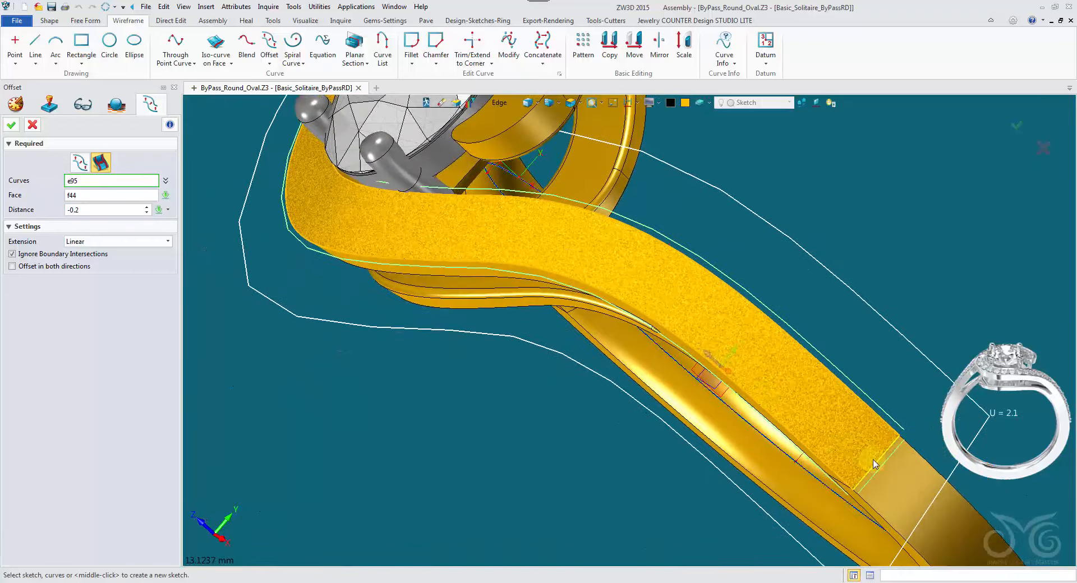
pyautogui.moveTo(873, 464); pyautogui.dragTo(322, 209, button='right')
# Reverse the offset inward, set its distance to 0.4 and create the offset curves on the arm's top face
pyautogui.moveTo(322, 210); pyautogui.dragTo(70, 210, button='middle')
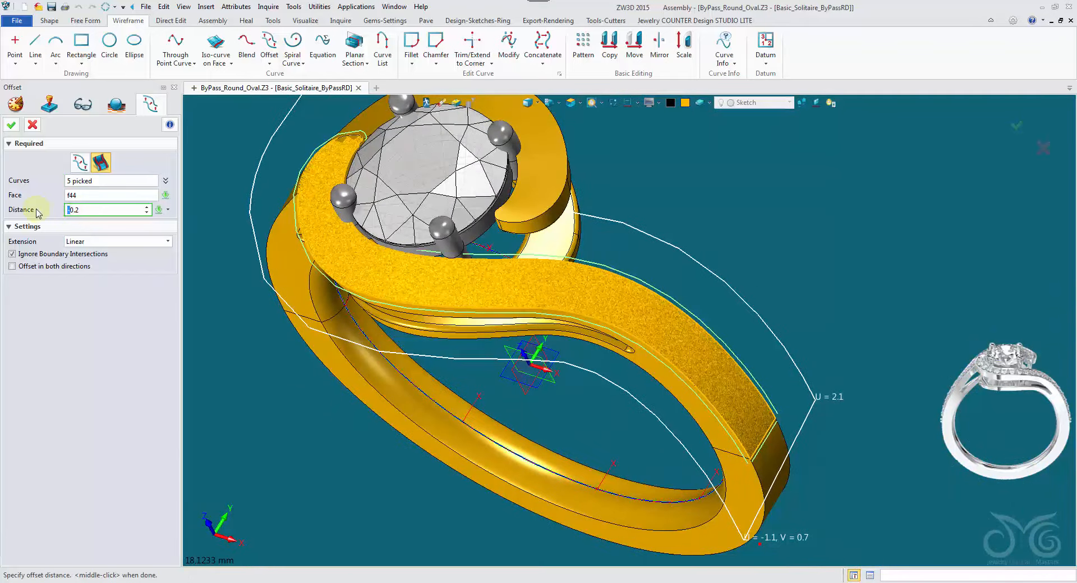
pyautogui.click(96, 210)
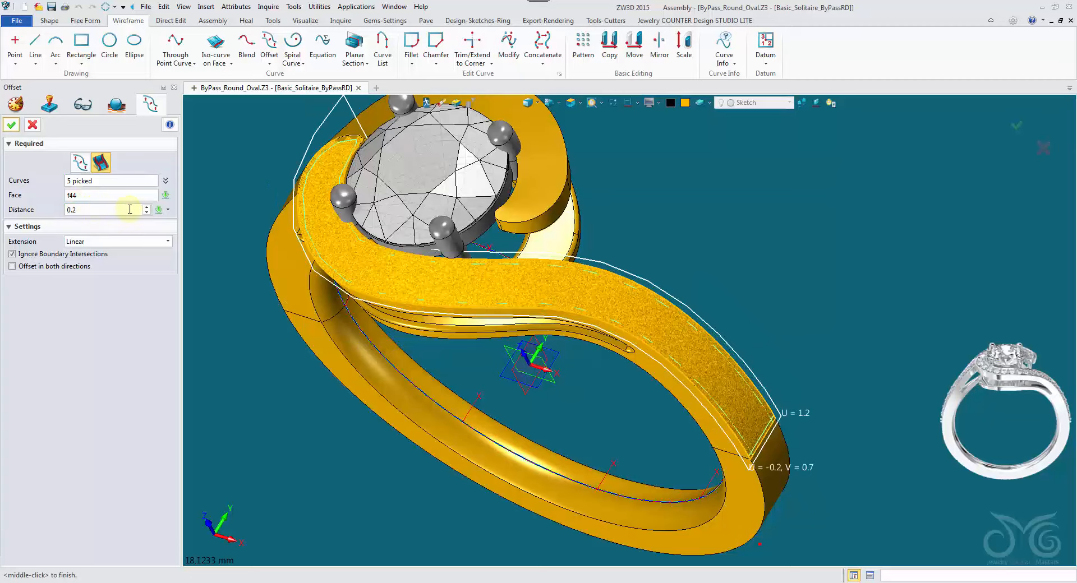
pyautogui.doubleClick(93, 209)
pyautogui.scroll(1, 94, 210)
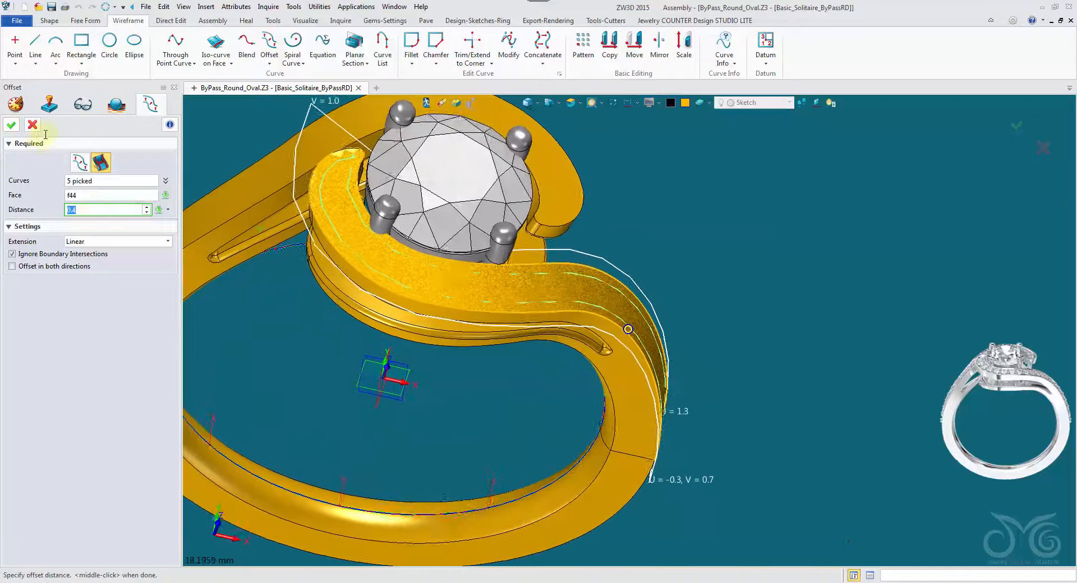
pyautogui.click(13, 125)
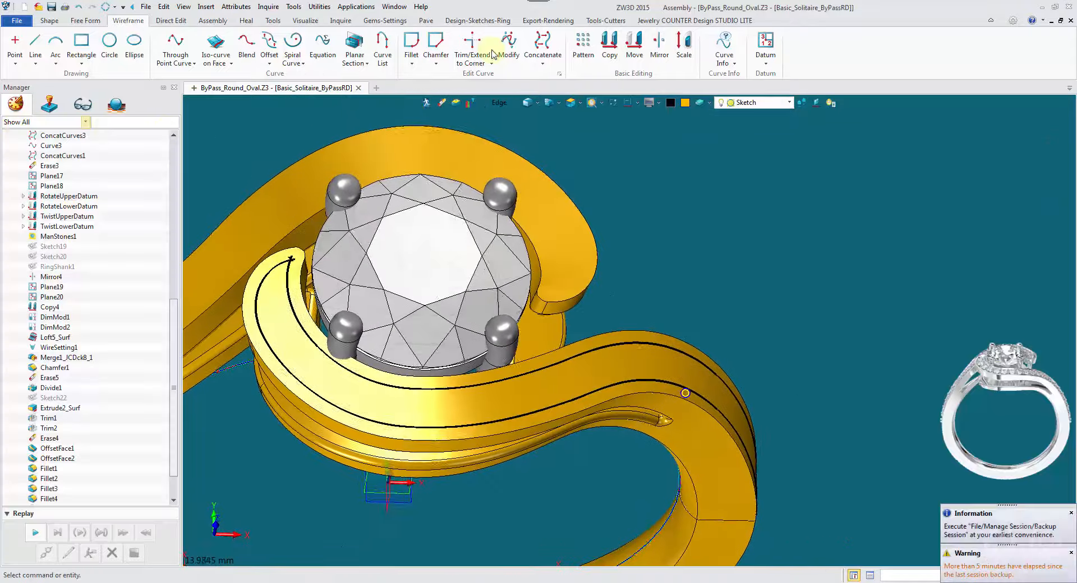
# Trim both long offset curves and the short end curve into clean corners at the lower end of the arm's top face
pyautogui.click(471, 46)
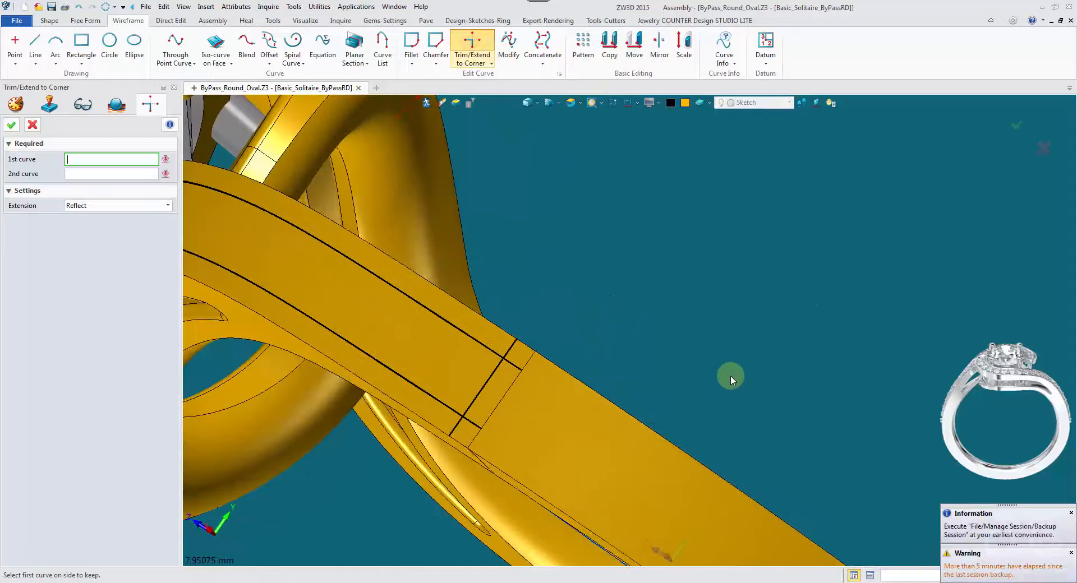
pyautogui.click(437, 380)
pyautogui.click(441, 407)
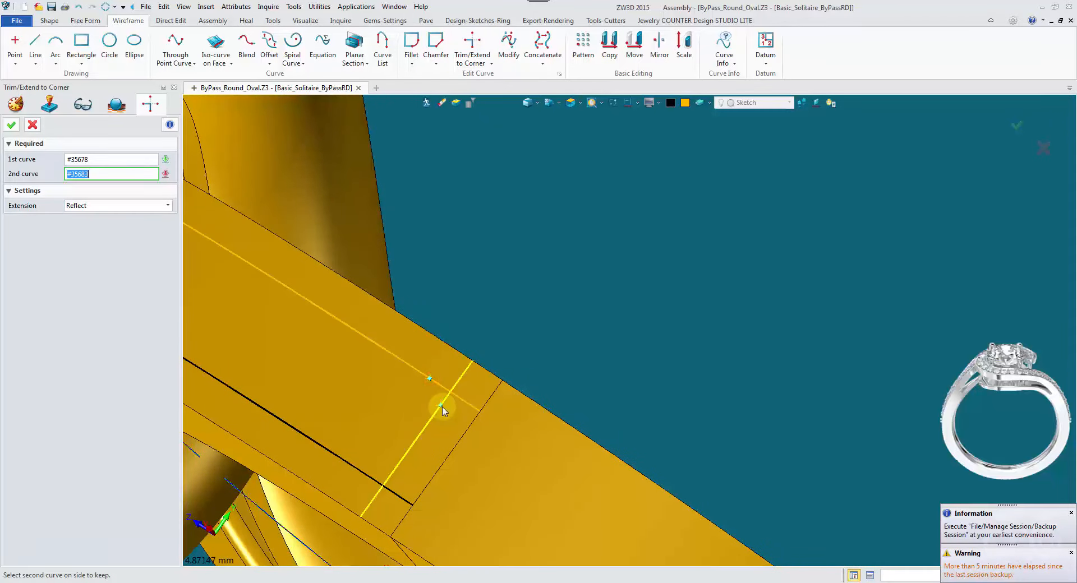
pyautogui.middleClick(396, 408)
pyautogui.click(368, 477)
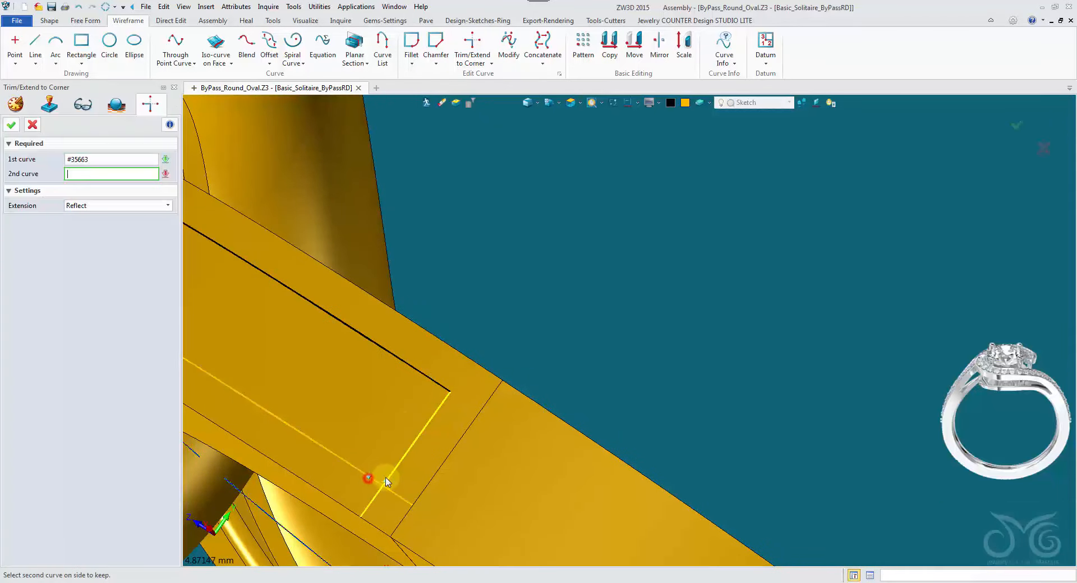
pyautogui.click(392, 473)
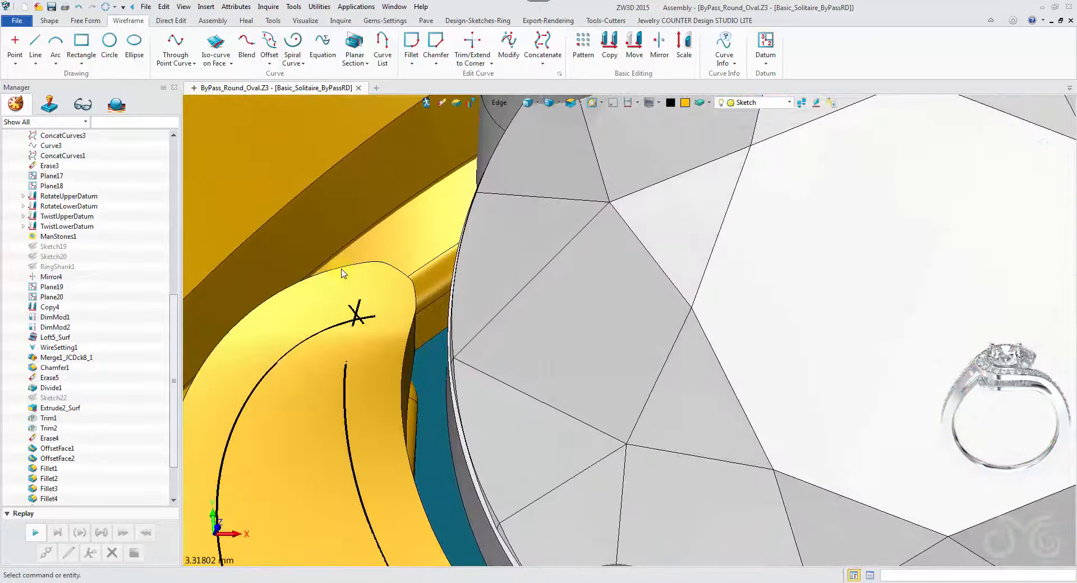
# Trim the crossing offset curves into a corner at the arm's tip and clear the stray short segment using curve-only picking
pyautogui.middleClick(338, 274)
pyautogui.scroll(3, 359, 323)
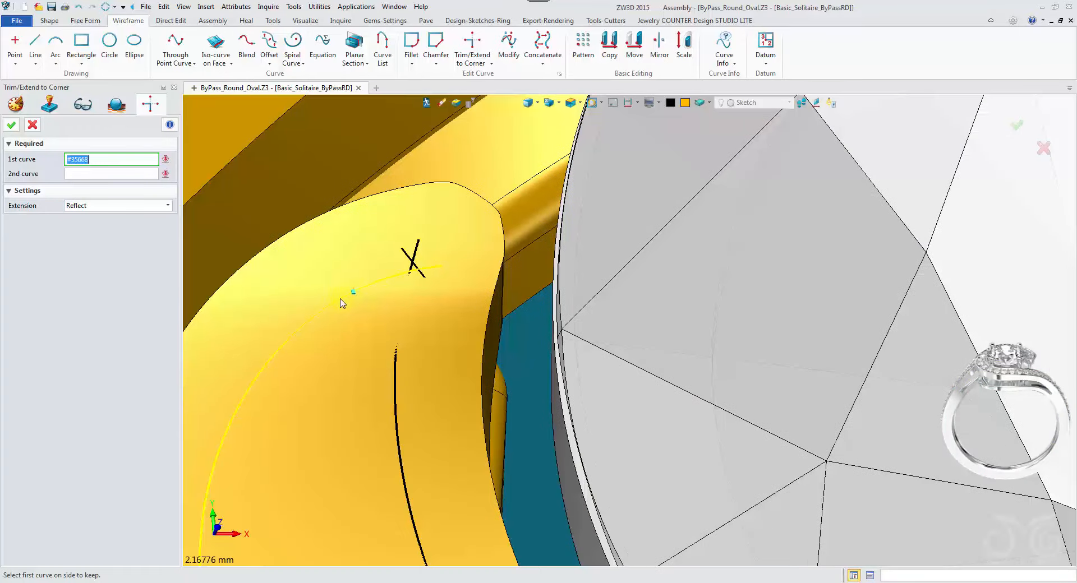
pyautogui.click(333, 302)
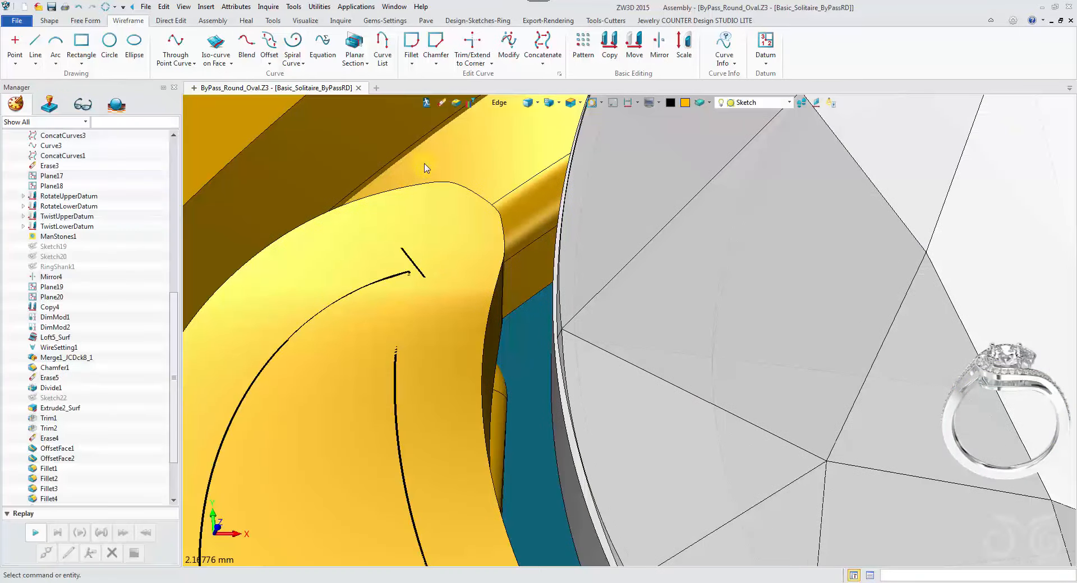
pyautogui.click(500, 103)
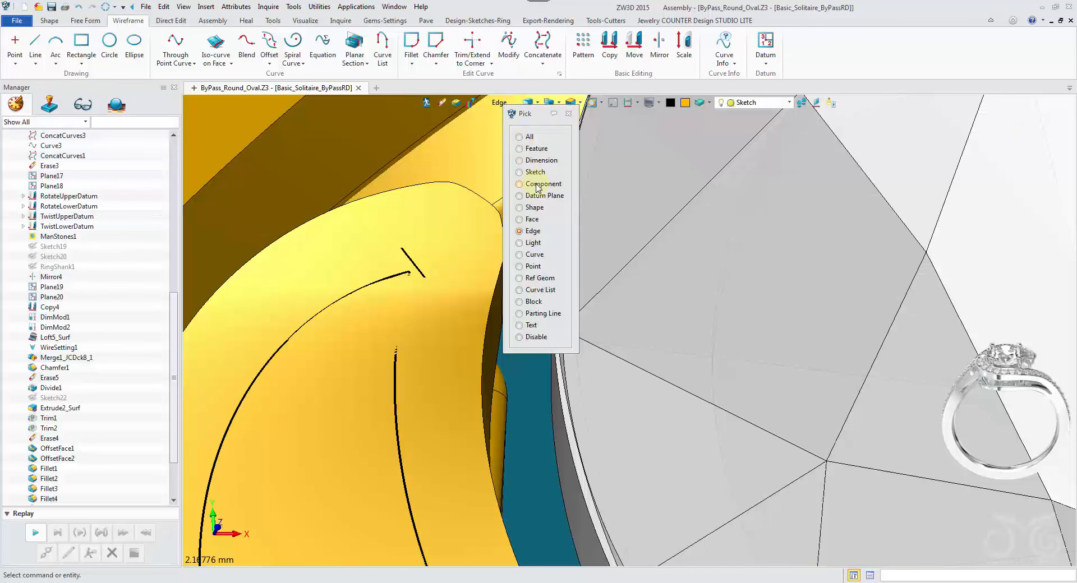
pyautogui.click(532, 256)
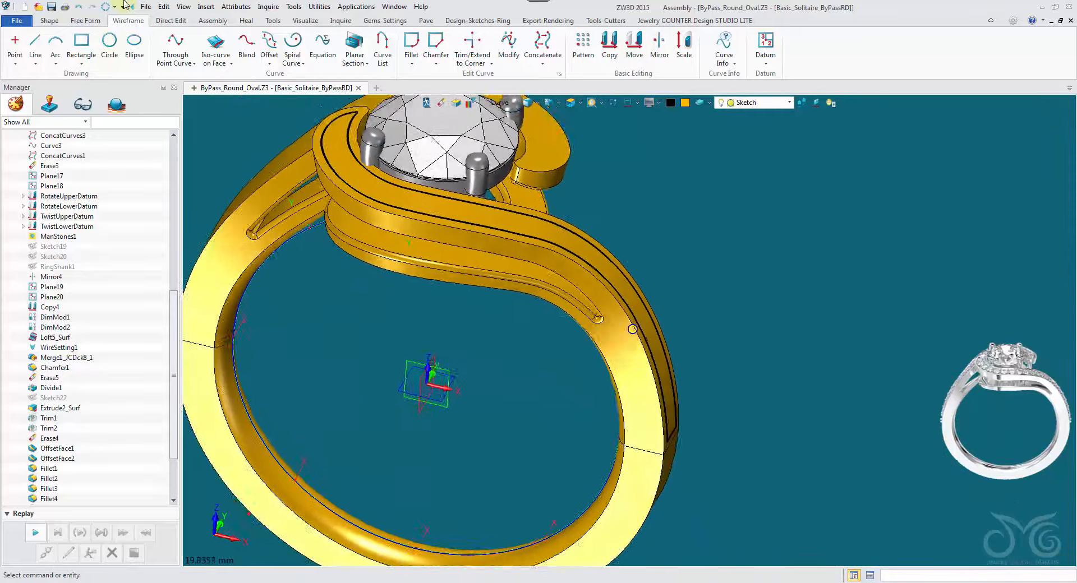
# Start Split with Curves, discard the whole-shape selection and choose only the front bypass arm's top face for splitting
pyautogui.click(85, 20)
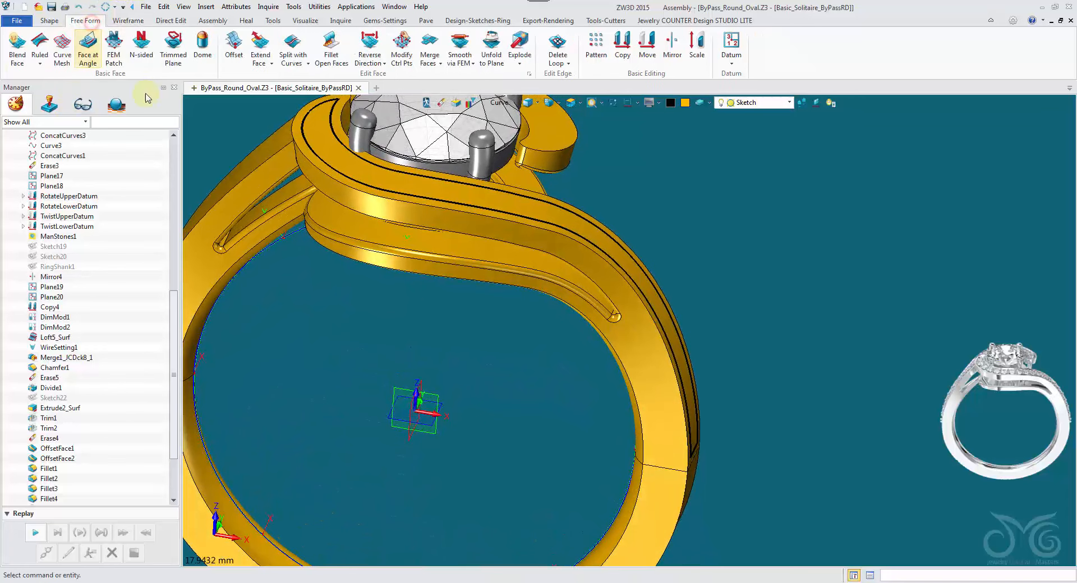
pyautogui.click(295, 65)
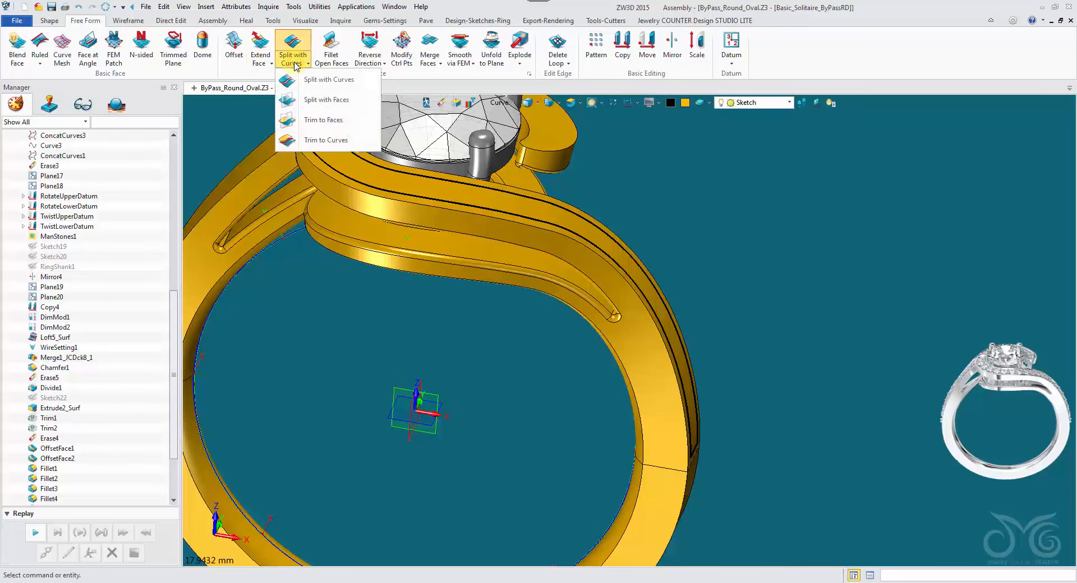
pyautogui.click(295, 83)
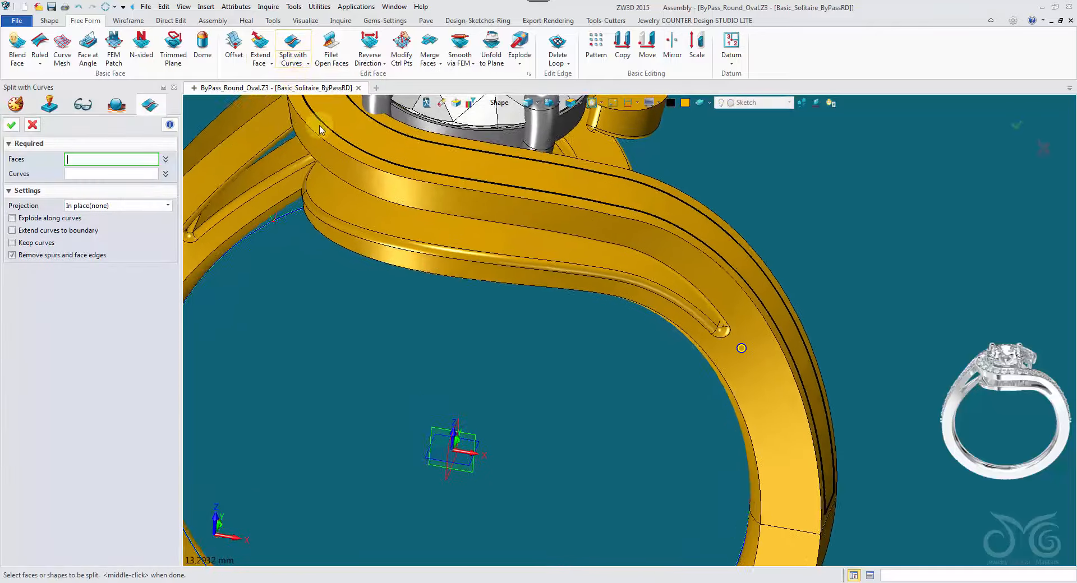
pyautogui.click(164, 161)
pyautogui.click(166, 187)
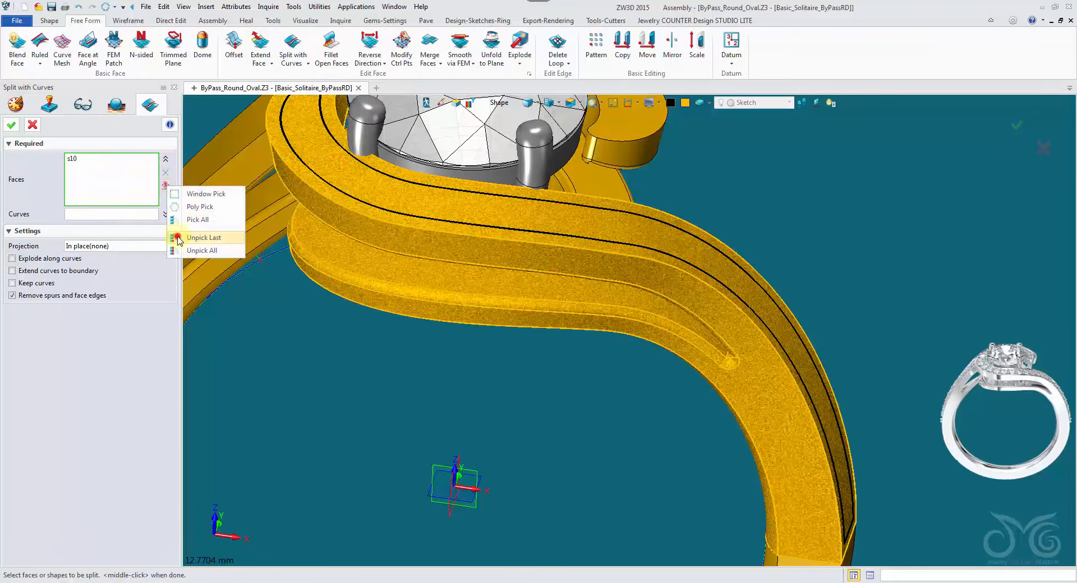
pyautogui.click(202, 238)
pyautogui.click(496, 107)
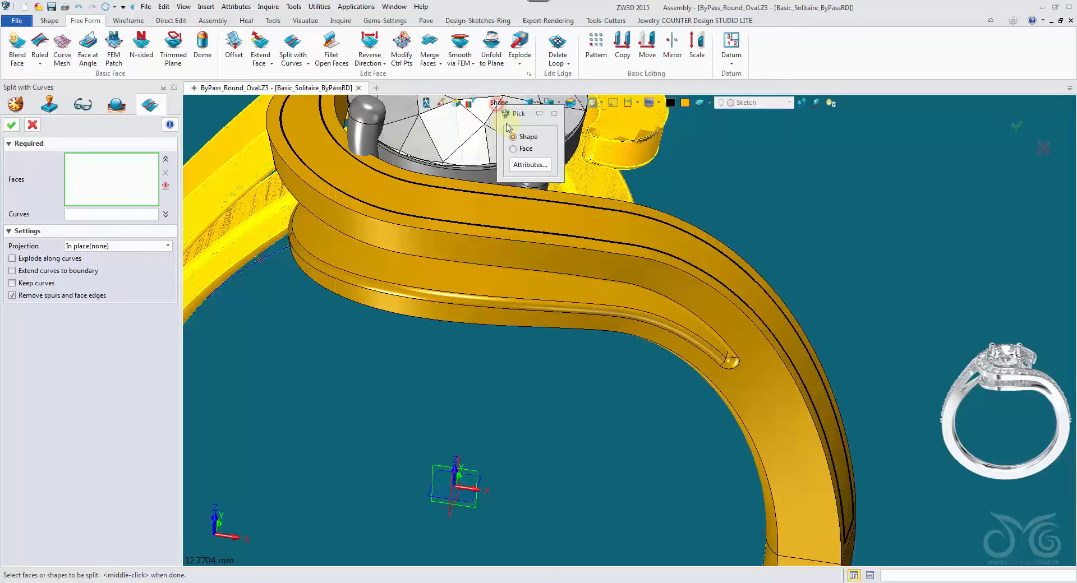
pyautogui.click(513, 149)
pyautogui.click(435, 202)
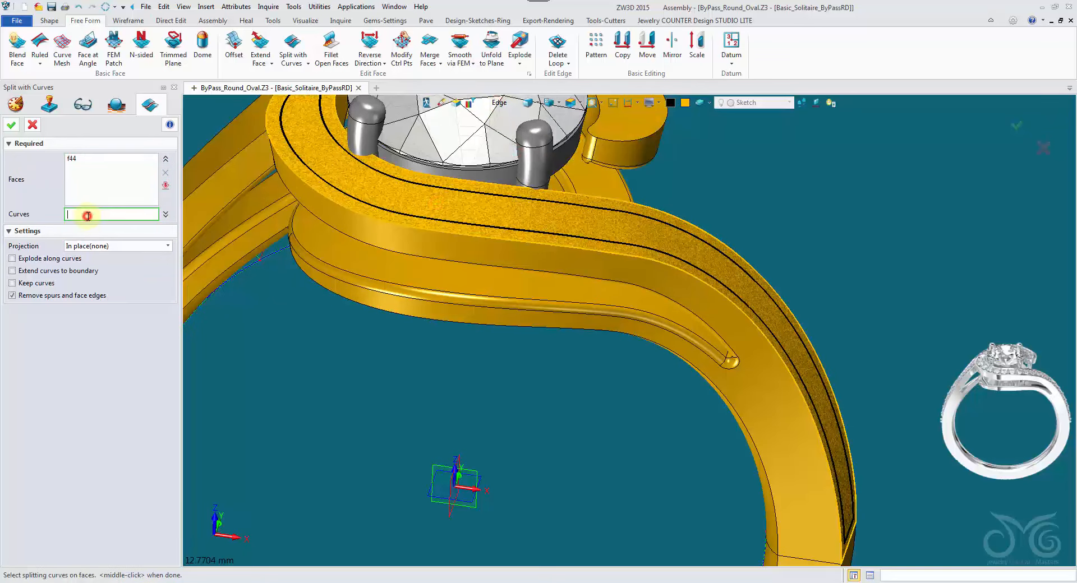
# Select the four offset curves as the splitting curves and split the arm's top face in place
pyautogui.click(496, 107)
pyautogui.click(512, 163)
pyautogui.click(446, 188)
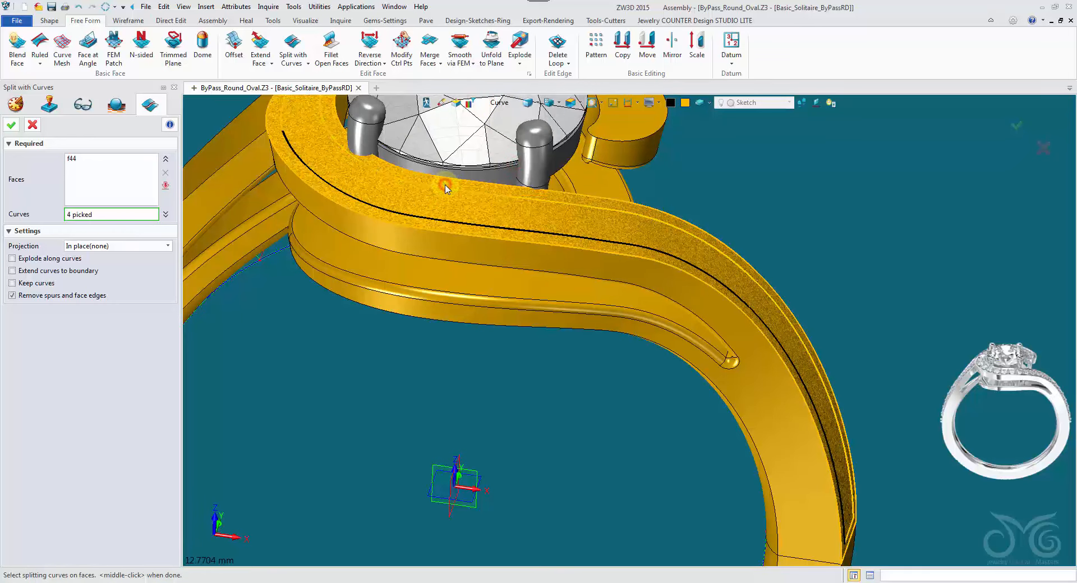
pyautogui.moveTo(432, 345)
pyautogui.mouseDown(button='right')
pyautogui.moveTo(441, 348)
pyautogui.moveTo(346, 289)
pyautogui.moveTo(426, 351)
pyautogui.mouseUp(button='right')
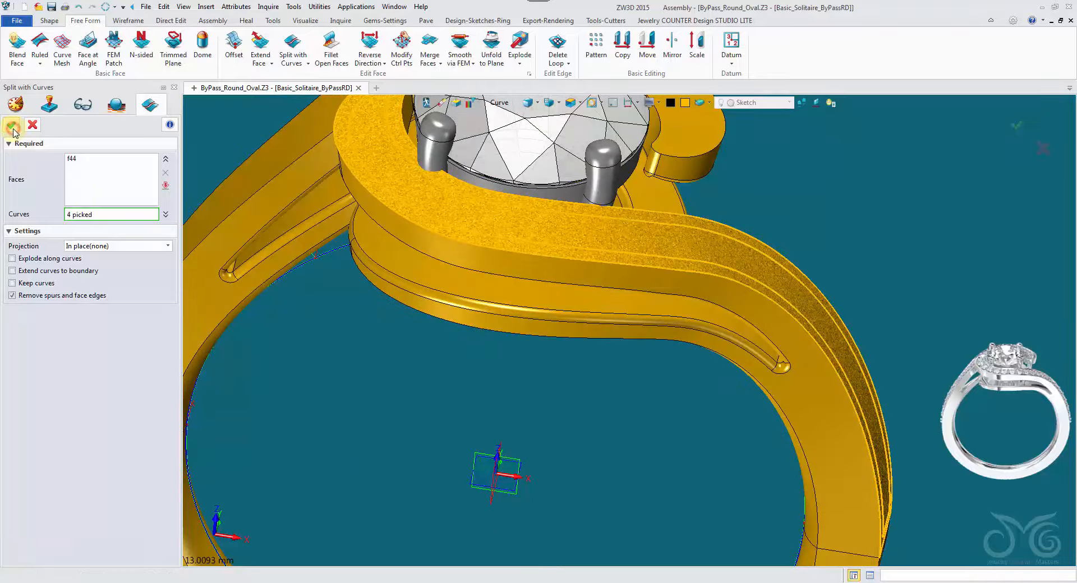
pyautogui.click(12, 128)
# Offset the inset face on the front bypass arm's top by -0.25 mm with face-only picking and side faces created
pyautogui.click(499, 102)
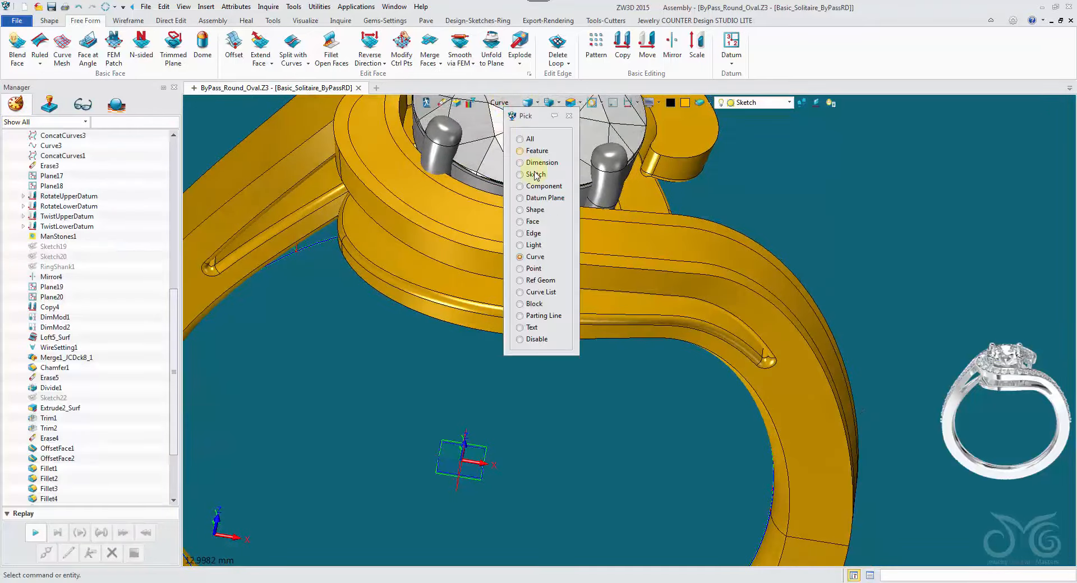
pyautogui.click(533, 222)
pyautogui.moveTo(534, 221); pyautogui.dragTo(501, 210, button='right')
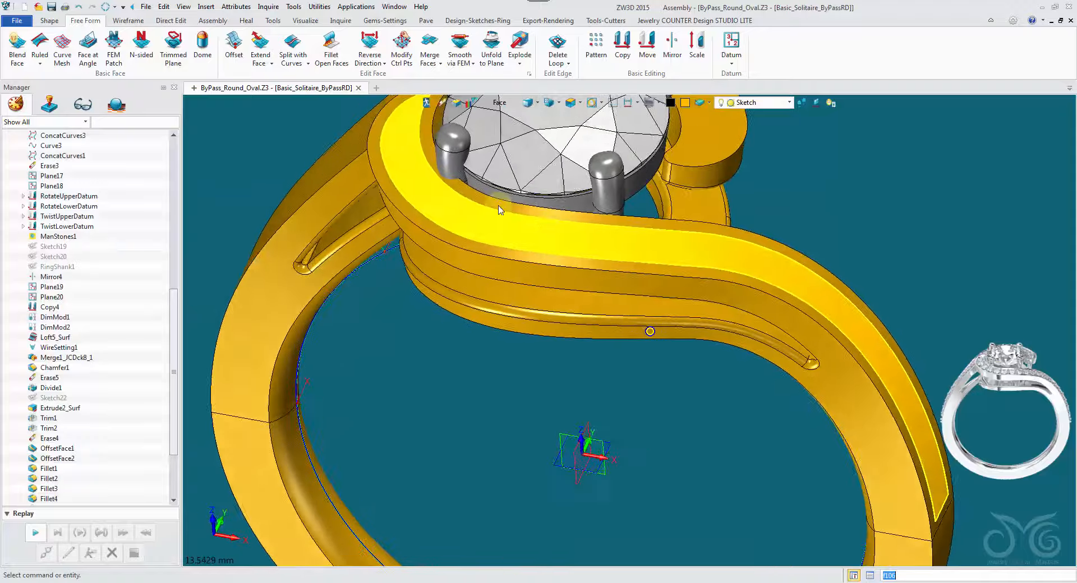
pyautogui.click(49, 20)
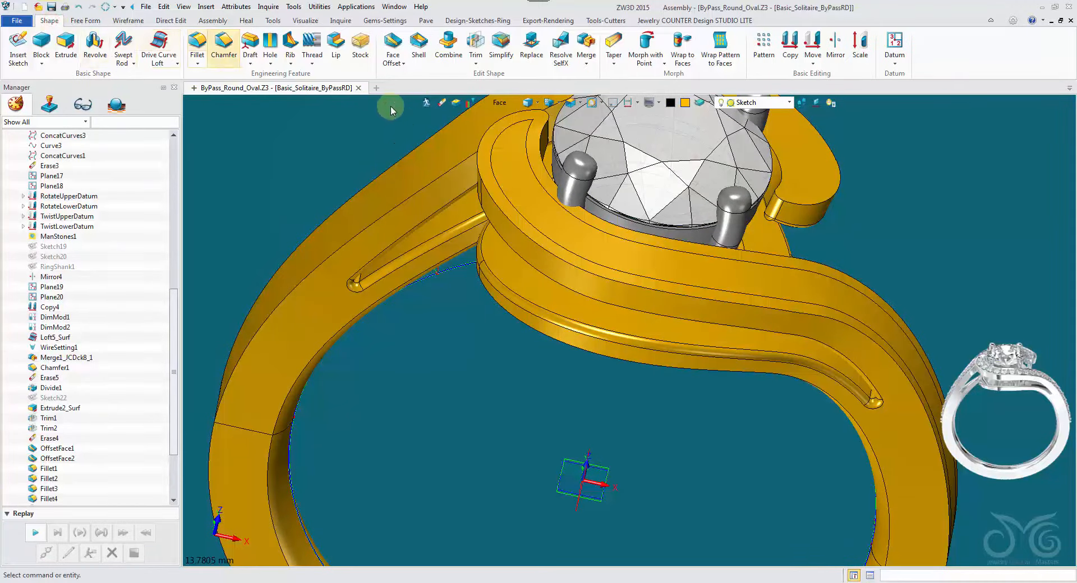
pyautogui.click(393, 45)
pyautogui.click(500, 165)
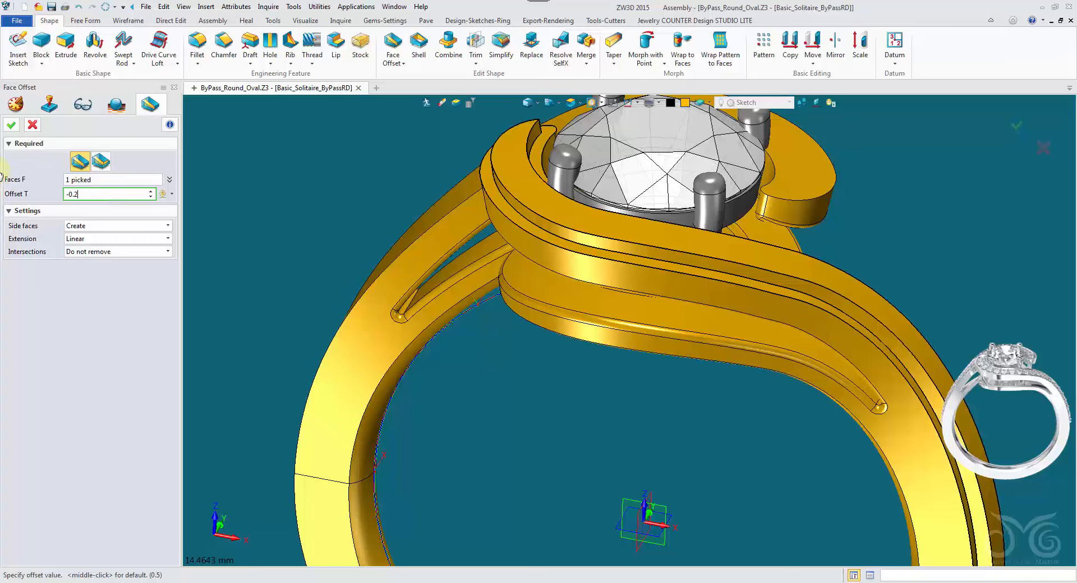
pyautogui.press('Return')
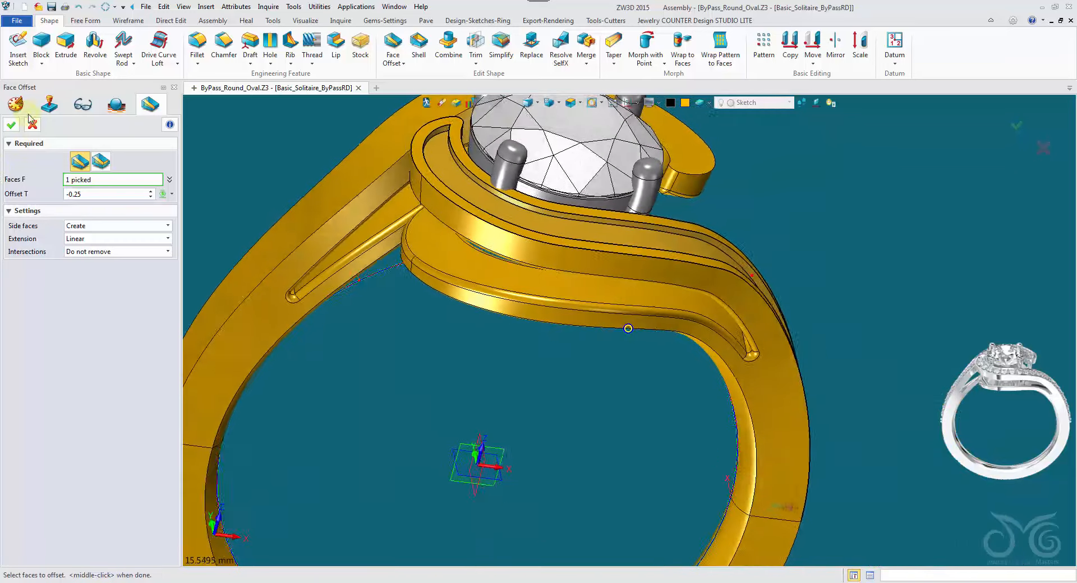
pyautogui.click(10, 125)
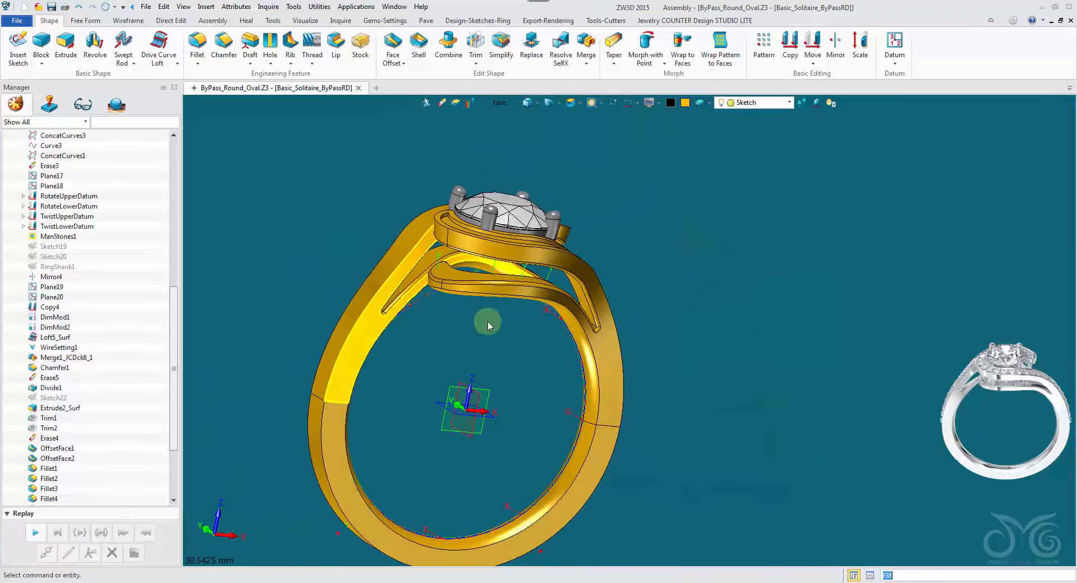
# Start a Chamfer for the bypass arm's recess and switch it to the constant-setback method
pyautogui.moveTo(353, 300); pyautogui.dragTo(423, 298, button='right')
pyautogui.moveTo(568, 347); pyautogui.dragTo(614, 289, button='right')
pyautogui.moveTo(516, 329); pyautogui.dragTo(516, 315, button='right')
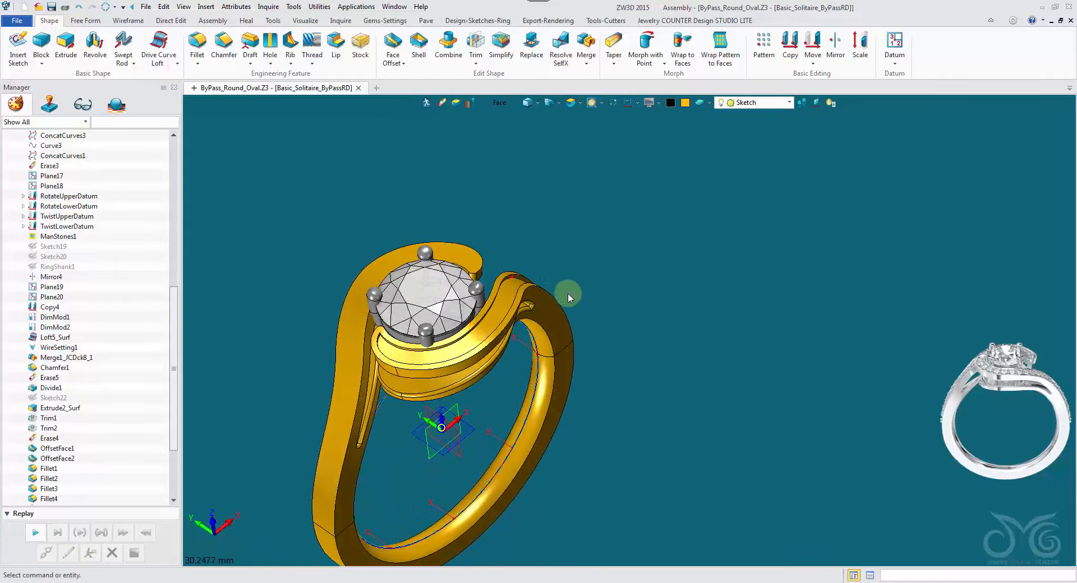
pyautogui.moveTo(567, 293); pyautogui.dragTo(446, 107, button='right')
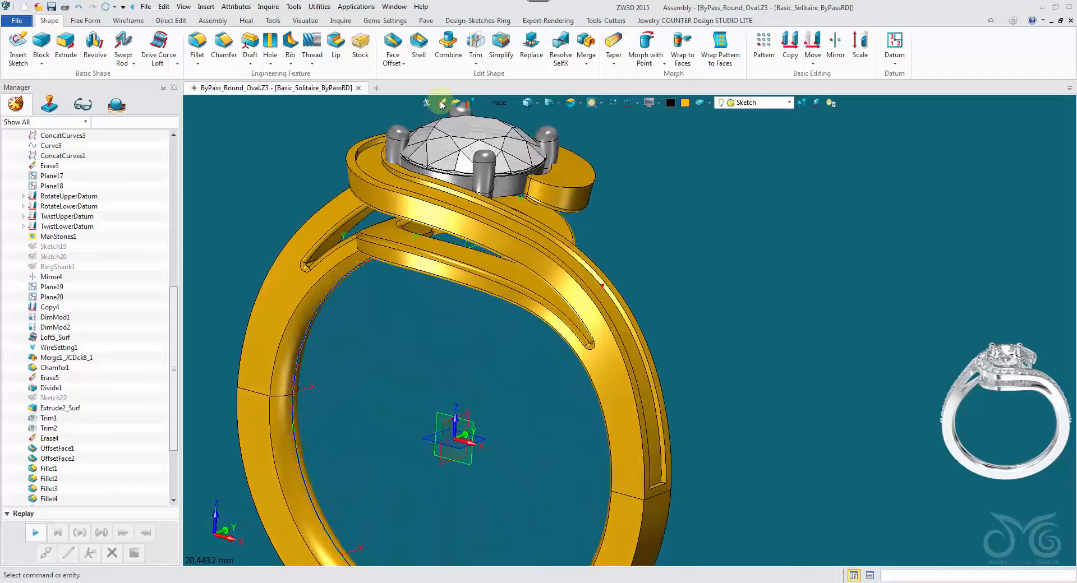
pyautogui.click(220, 48)
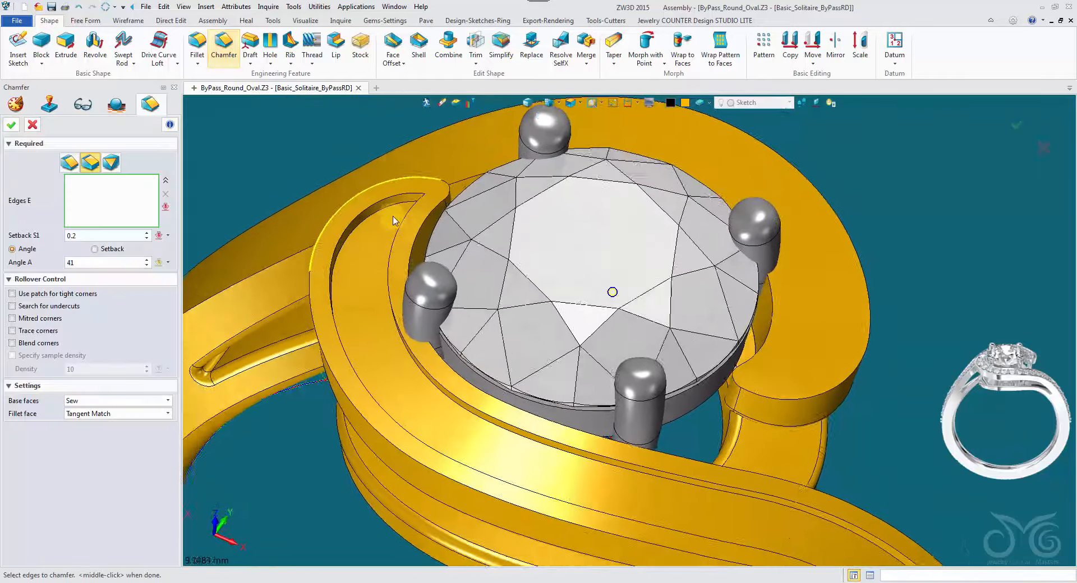
pyautogui.moveTo(393, 221); pyautogui.dragTo(385, 200, button='right')
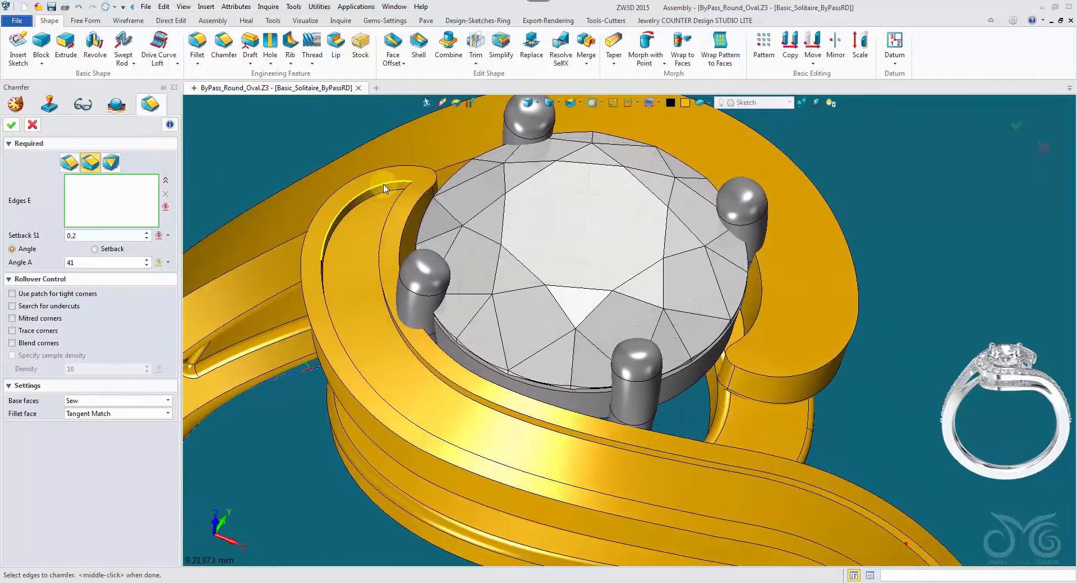
pyautogui.click(112, 210)
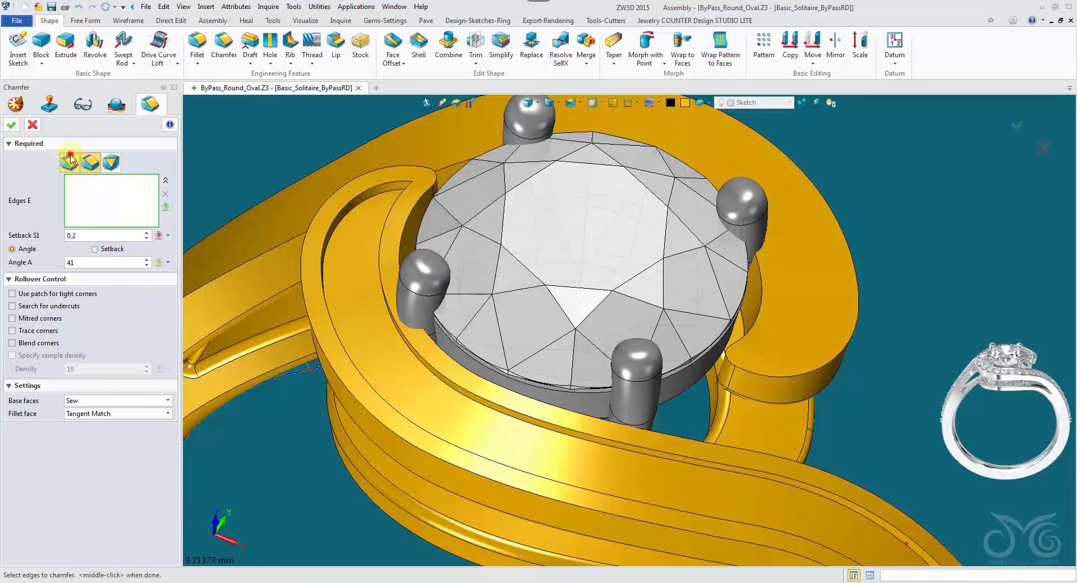
pyautogui.click(70, 161)
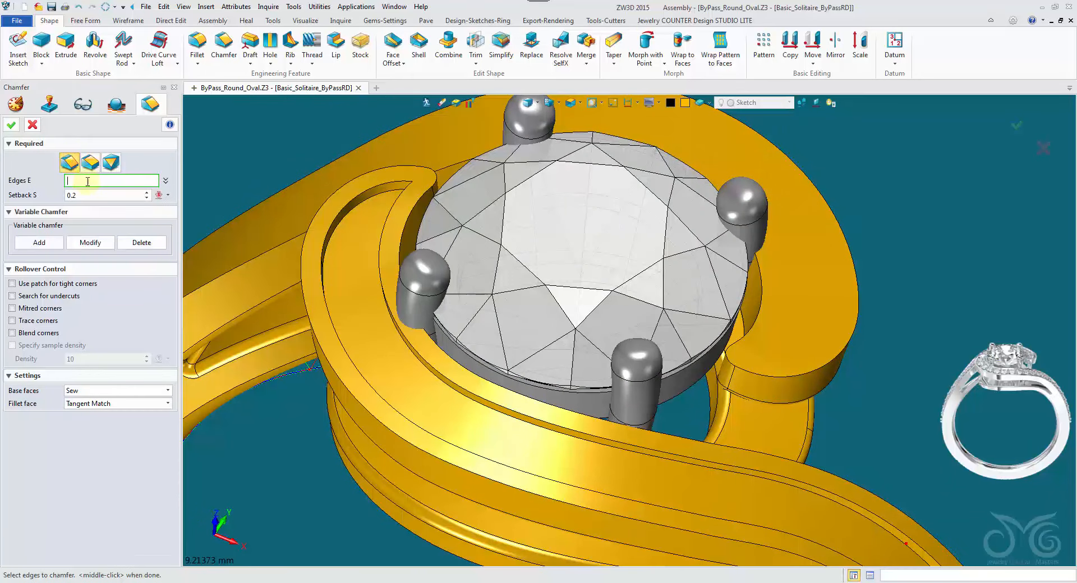
# Chamfer the four upper edges around the bypass arm's recess with a 0.2 mm setback
pyautogui.click(342, 207)
pyautogui.click(382, 252)
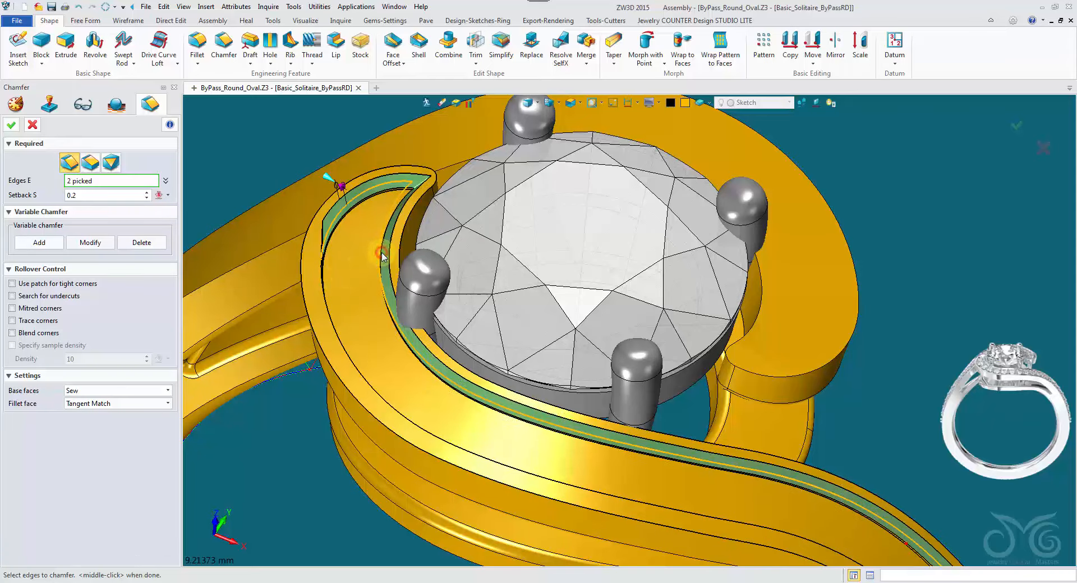
pyautogui.moveTo(382, 253); pyautogui.dragTo(851, 393, button='right')
pyautogui.click(349, 296)
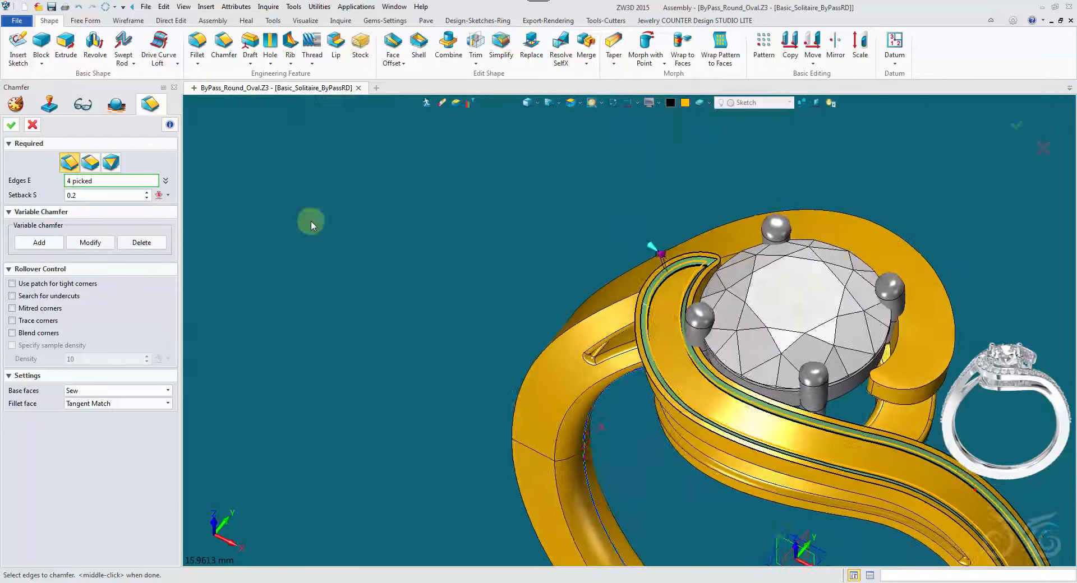
pyautogui.click(11, 125)
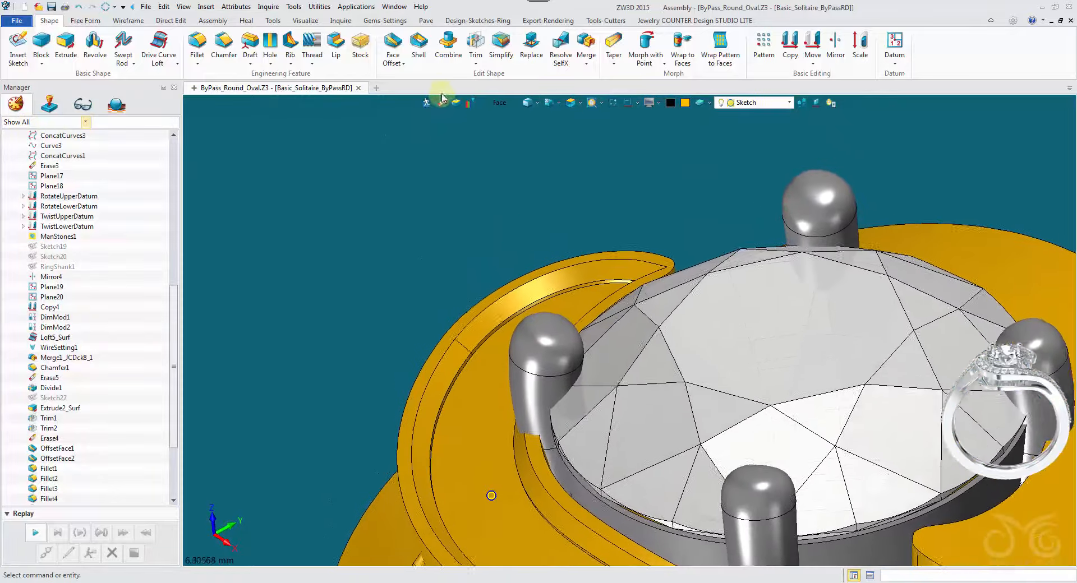
# Start Curve from Edge with edge-only picking and select the two outer edge segments of the recess floor, clearing the last mistaken pick
pyautogui.click(495, 104)
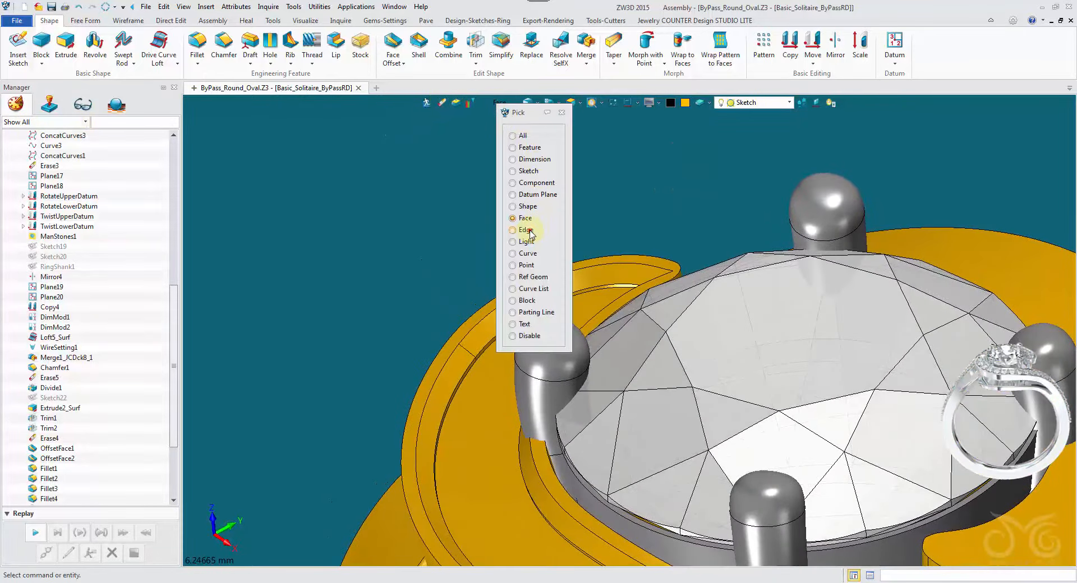
pyautogui.click(527, 230)
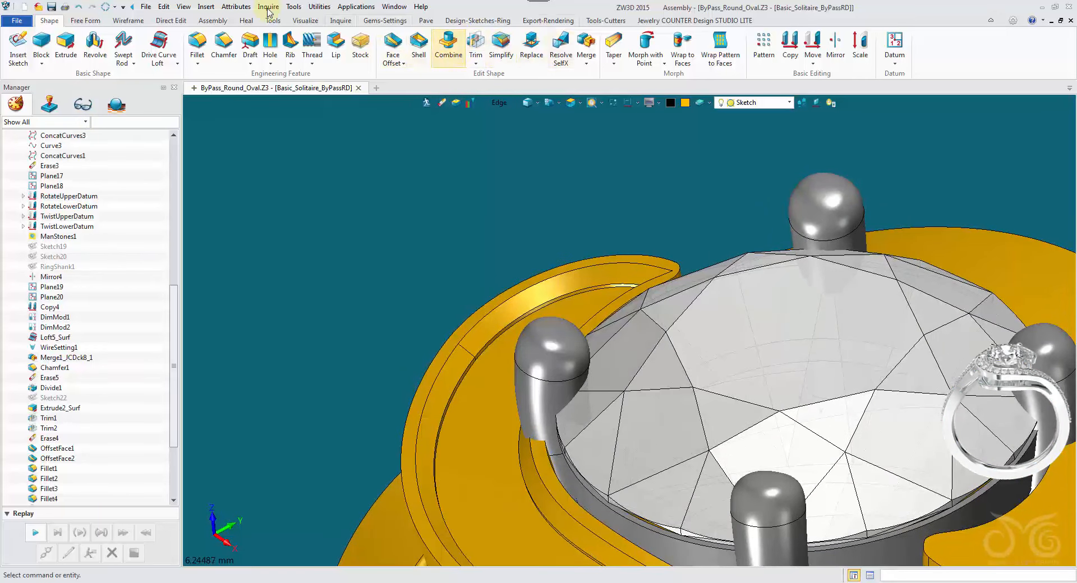
pyautogui.click(128, 21)
pyautogui.click(217, 64)
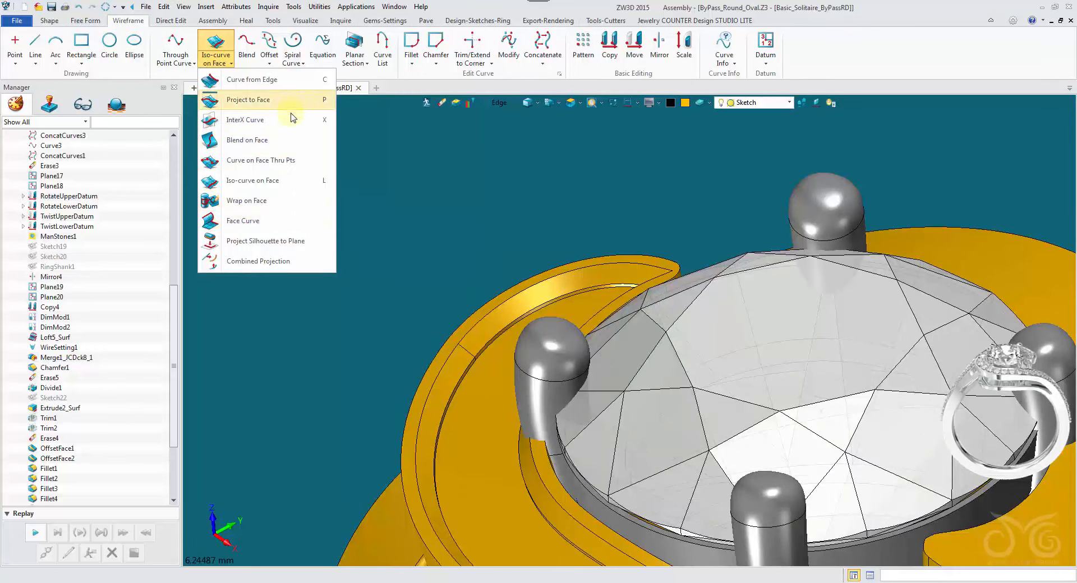
pyautogui.click(290, 84)
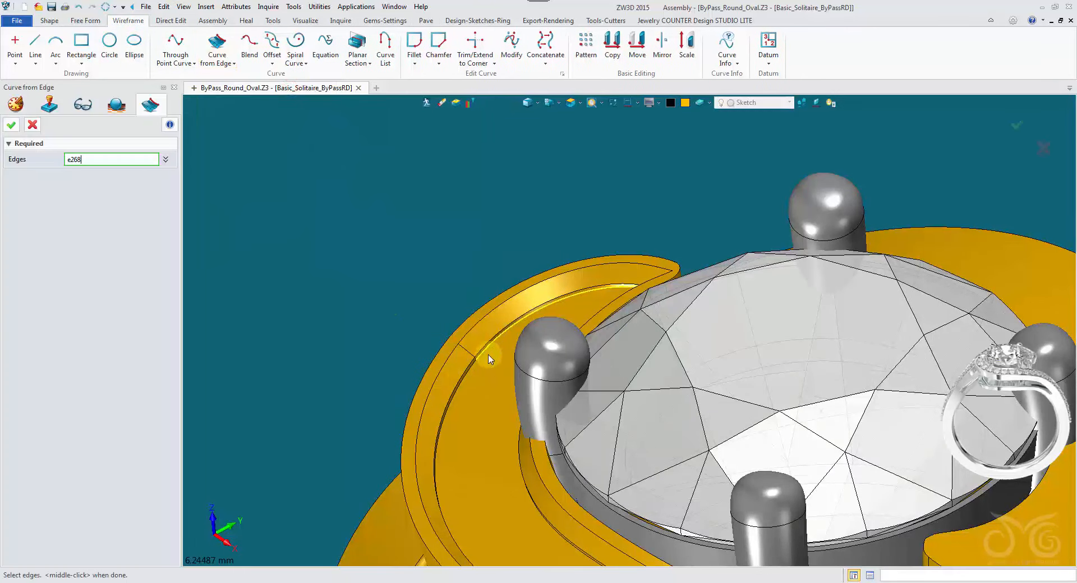
pyautogui.rightClick(311, 212)
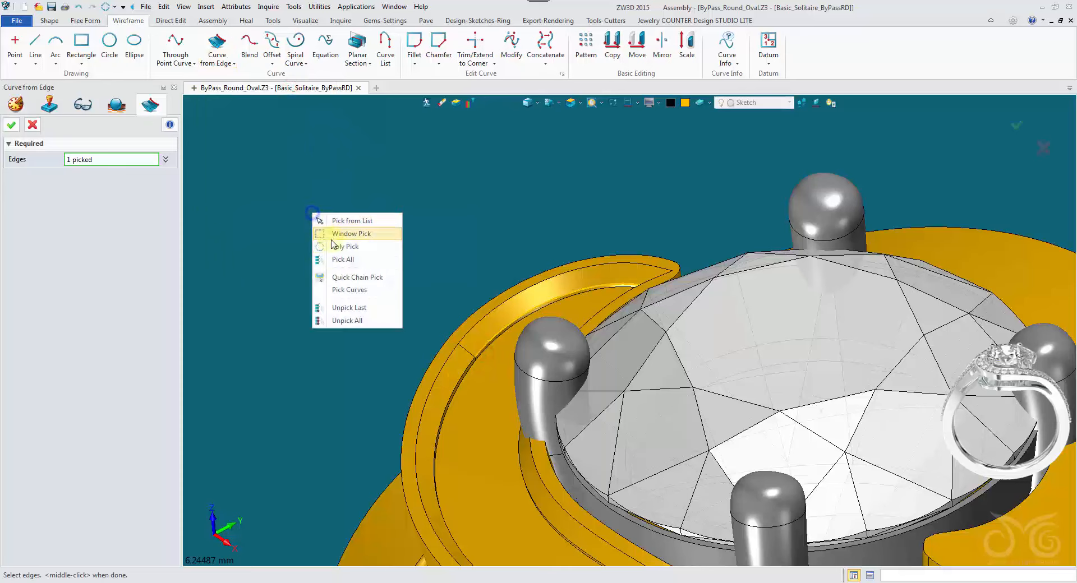
pyautogui.click(357, 308)
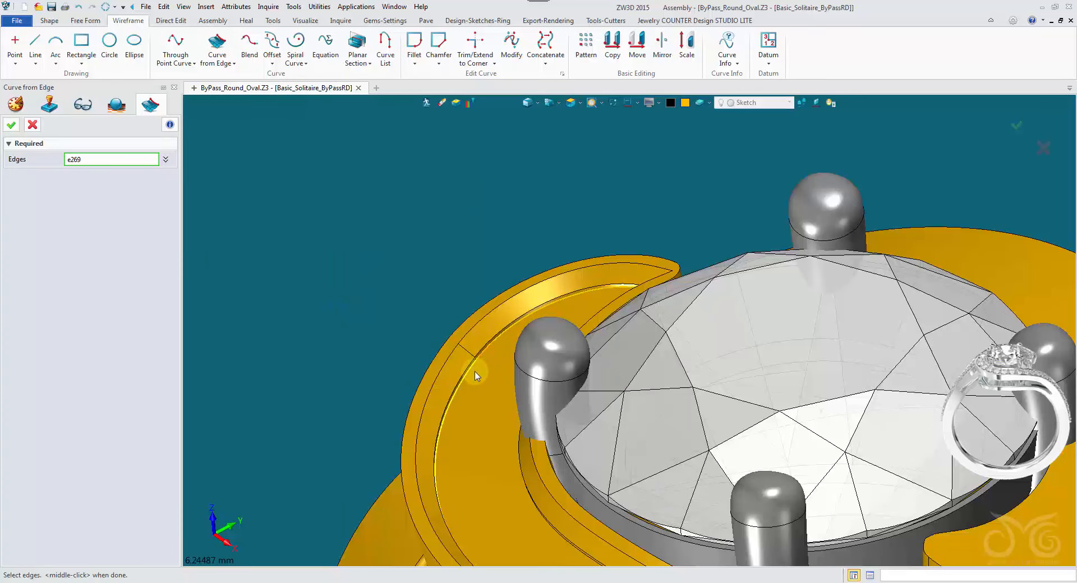
pyautogui.click(475, 372)
# Set the curve colour to green and create the curves from the two selected recess edges
pyautogui.moveTo(475, 371); pyautogui.dragTo(331, 200, button='right')
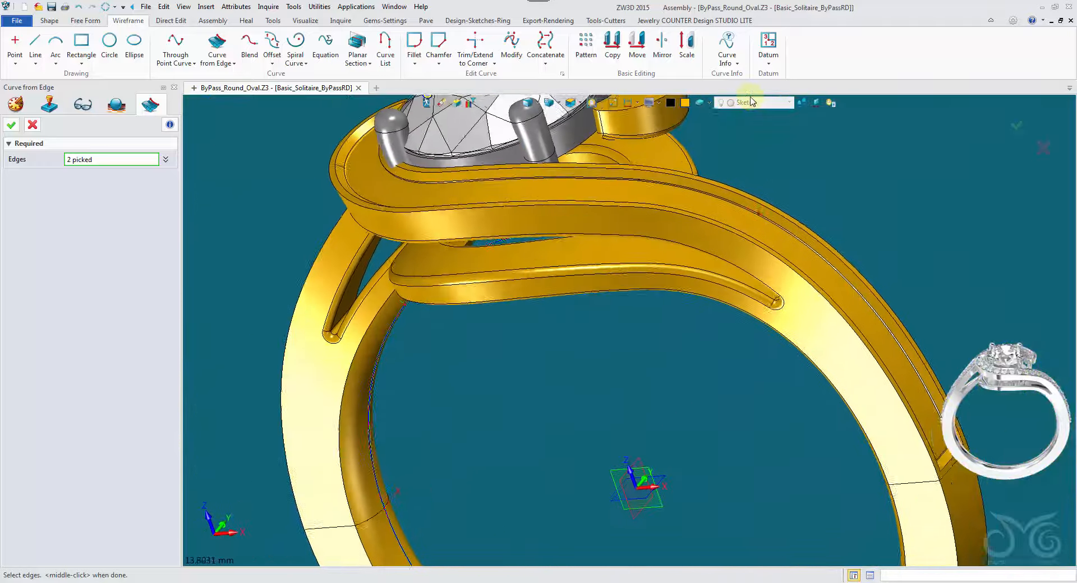
pyautogui.click(670, 103)
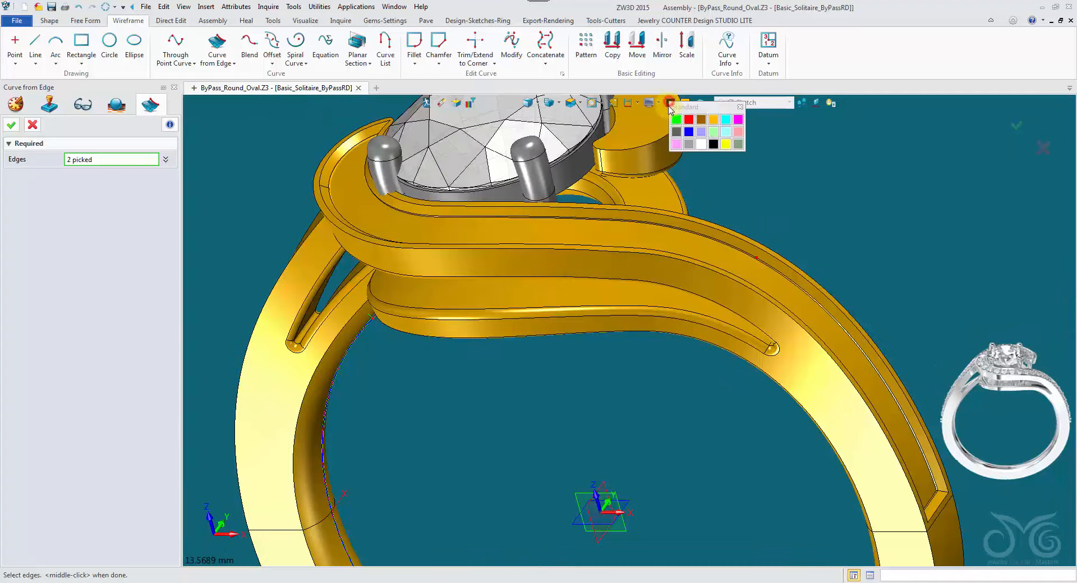
pyautogui.click(678, 120)
pyautogui.click(12, 127)
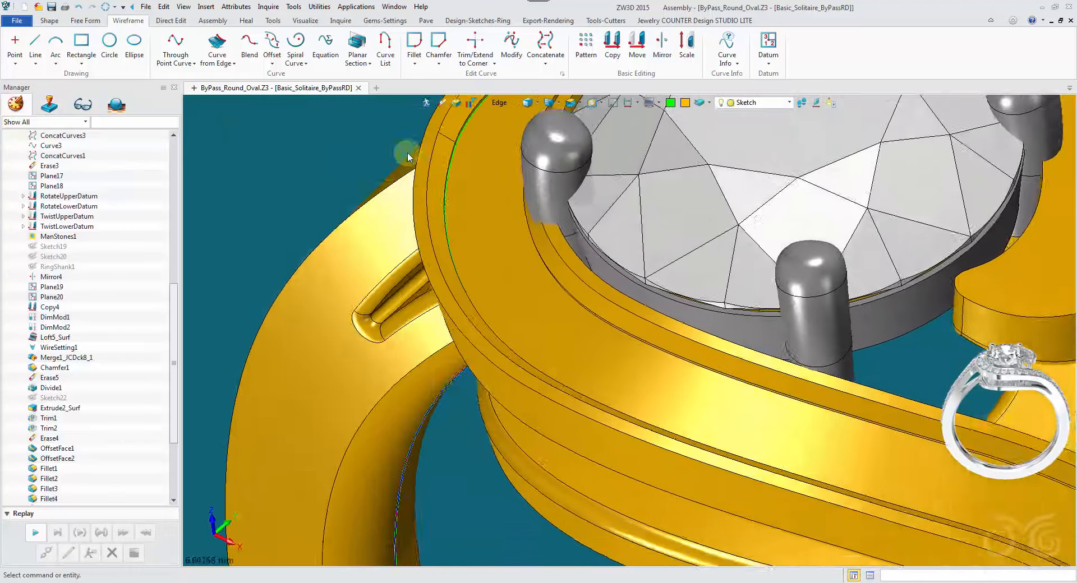
# Concatenate the two green recess curves into one using curve-only picking and continuity set to None
pyautogui.moveTo(409, 157); pyautogui.dragTo(517, 131, button='middle')
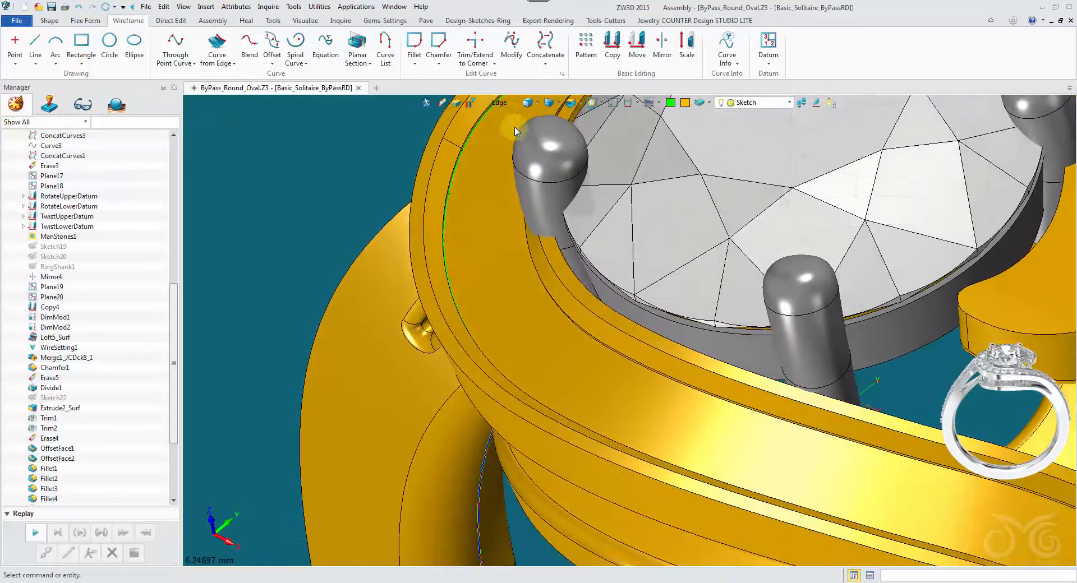
pyautogui.click(507, 103)
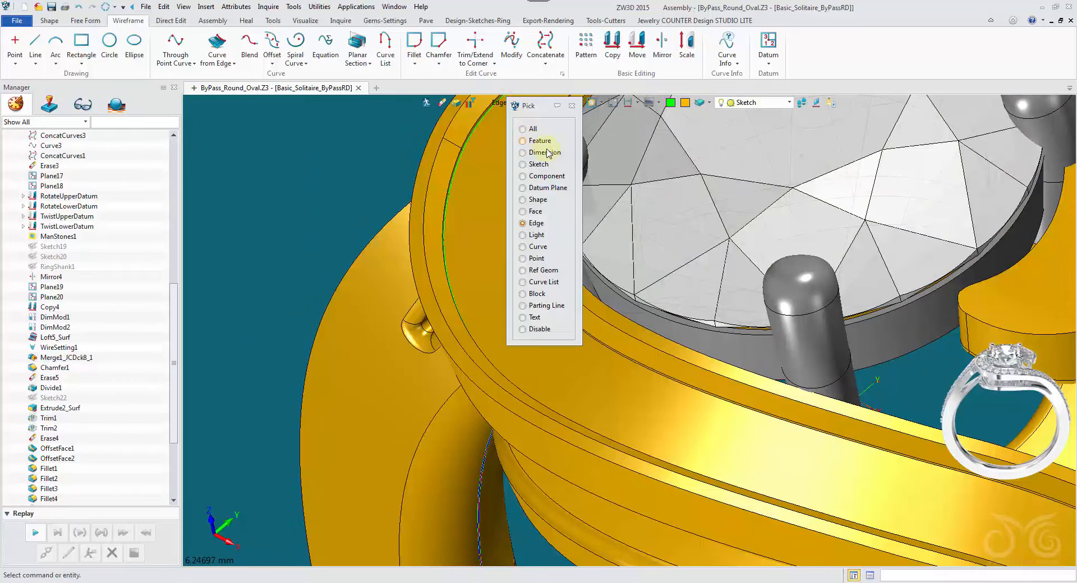
pyautogui.click(534, 247)
pyautogui.moveTo(471, 197); pyautogui.dragTo(465, 129, button='right')
pyautogui.click(537, 41)
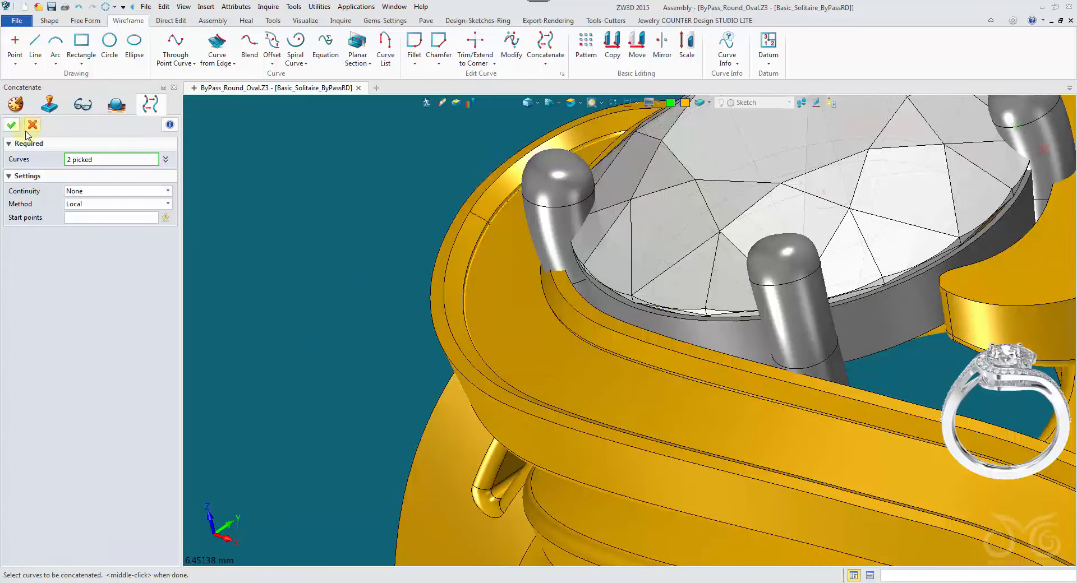
pyautogui.click(10, 126)
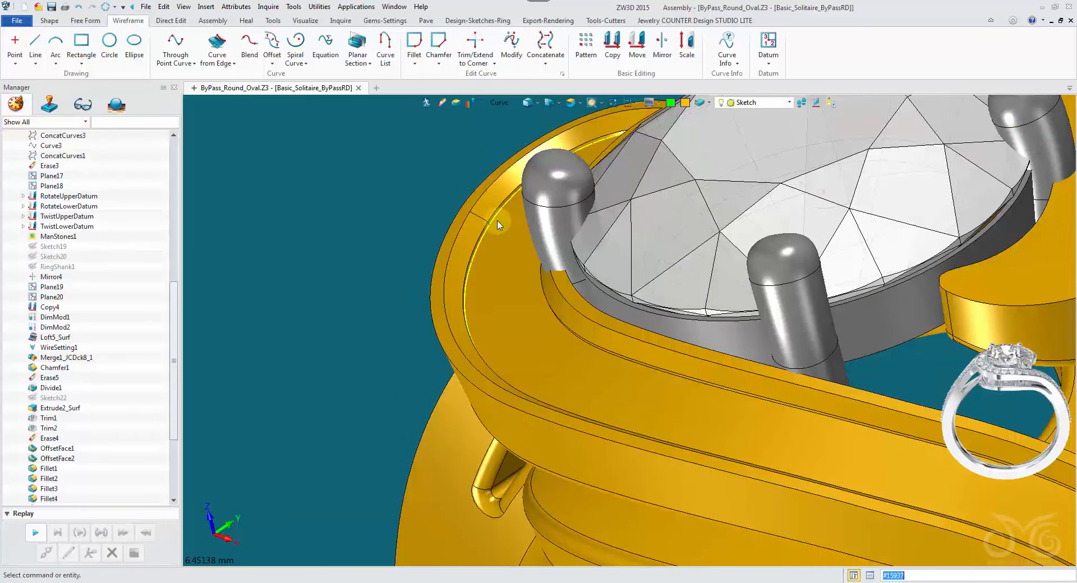
# Start Gem between 2 Curves, dismiss the gem material window and pick the recess floor's long edge opposite the green curve as Curve A
pyautogui.click(430, 20)
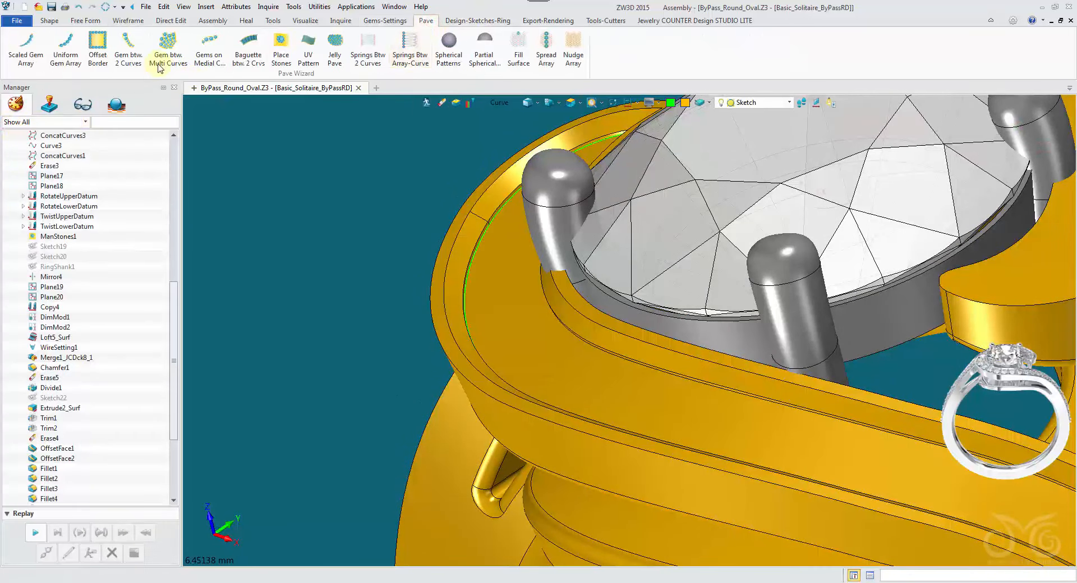
pyautogui.click(137, 58)
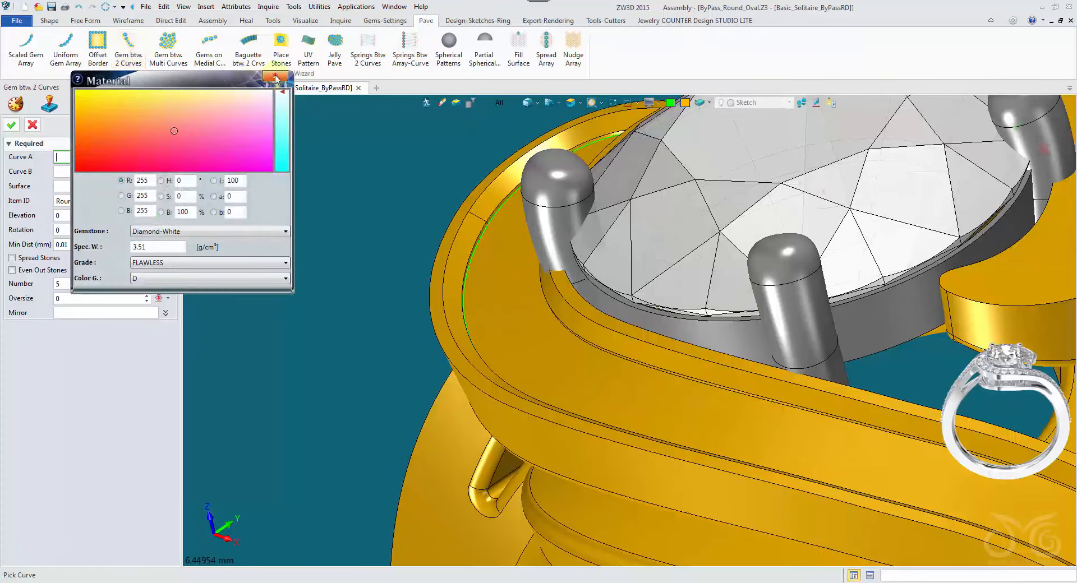
pyautogui.click(276, 77)
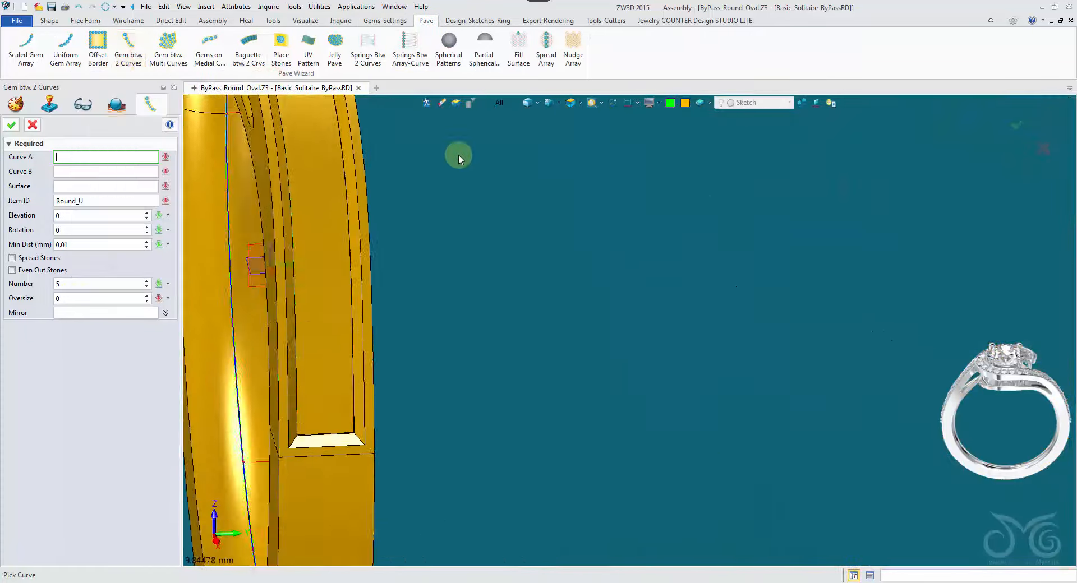
pyautogui.click(501, 102)
pyautogui.click(521, 154)
pyautogui.scroll(2, 469, 373)
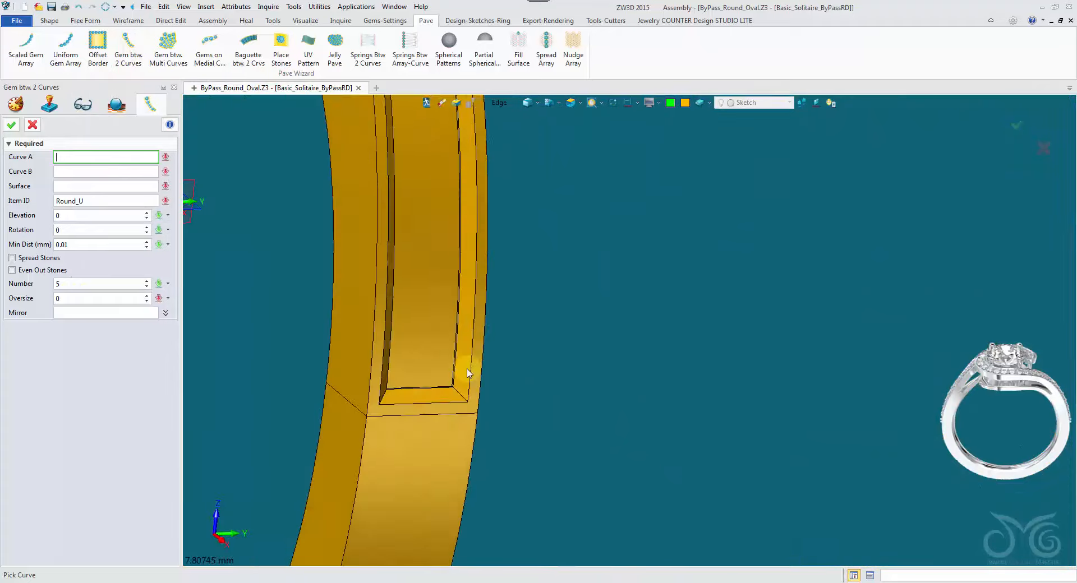
pyautogui.moveTo(467, 373); pyautogui.dragTo(513, 355, button='right')
pyautogui.scroll(5, 672, 272)
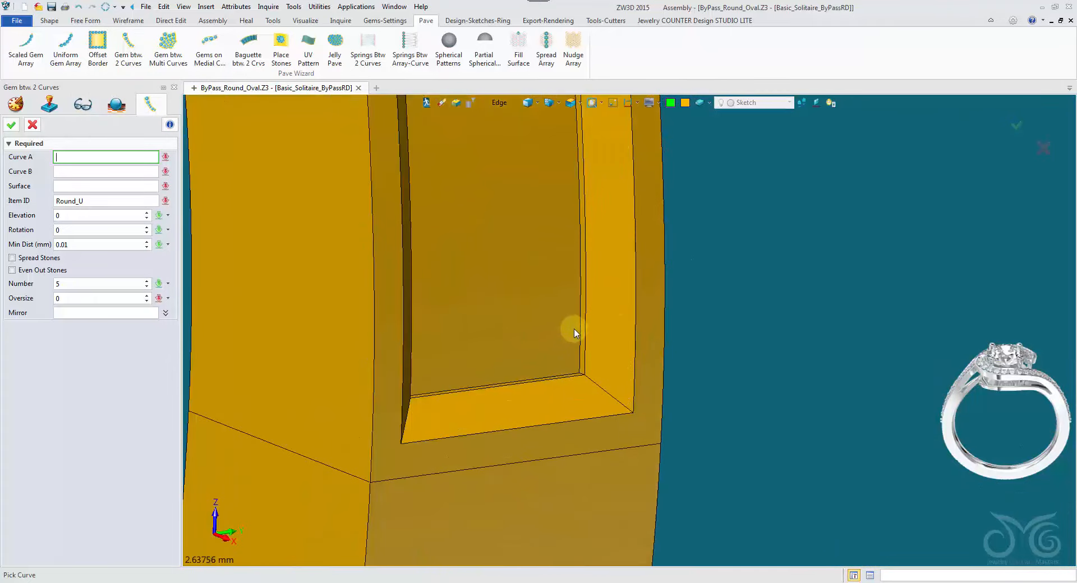
pyautogui.click(579, 329)
# Pick the green curve as Curve B using curve-only picking, choose the recess floor as the Surface and set the gem elevation to 0.2
pyautogui.click(484, 103)
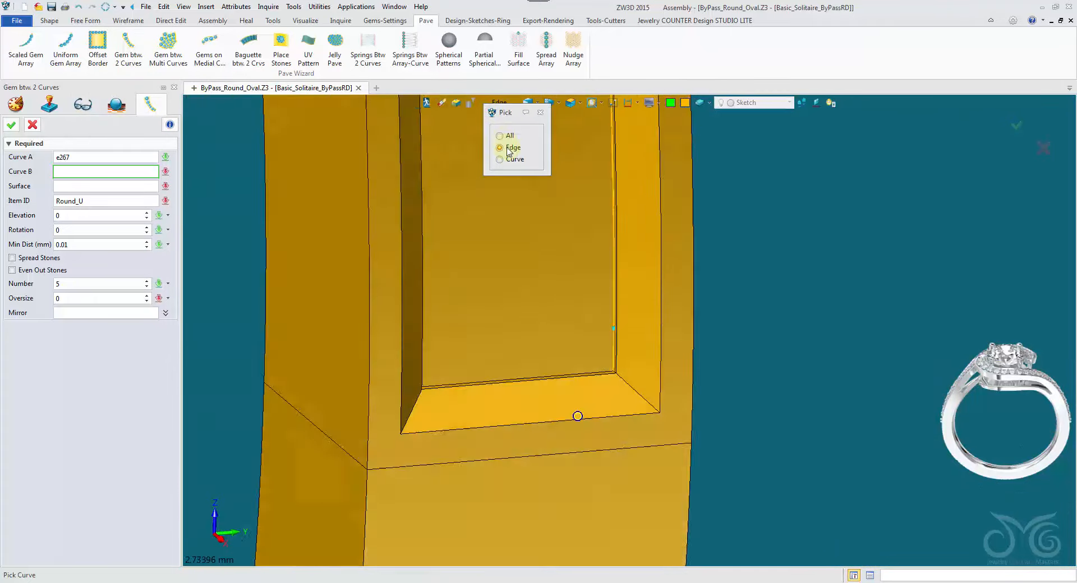
pyautogui.click(509, 157)
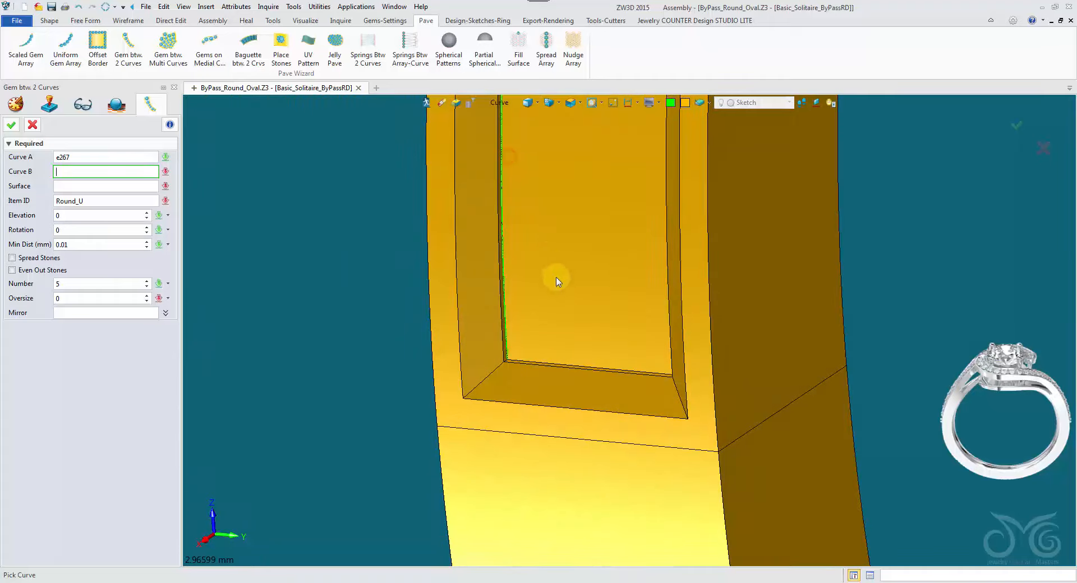
pyautogui.click(507, 323)
pyautogui.click(587, 298)
pyautogui.scroll(-2, 485, 378)
pyautogui.moveTo(486, 378); pyautogui.dragTo(393, 314, button='right')
pyautogui.scroll(-4, 528, 286)
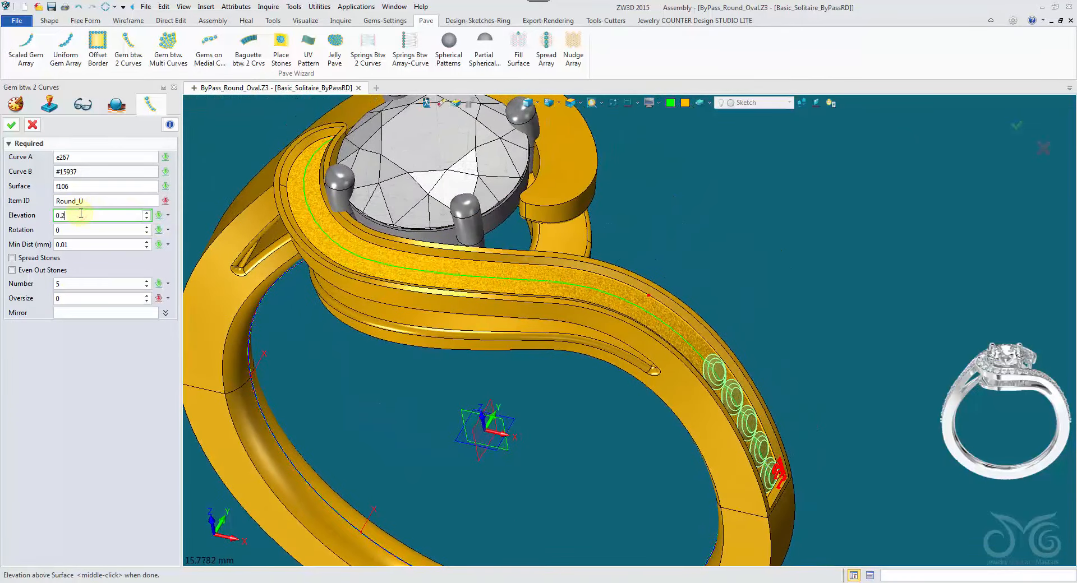
pyautogui.press('Return')
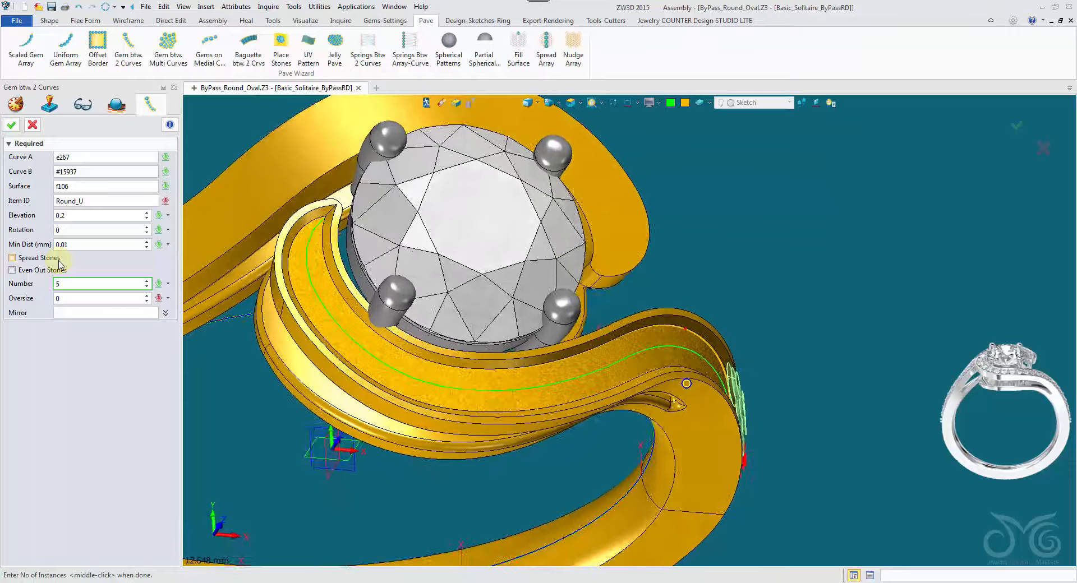
# Try Spread Stones with the gem number raised to 24, check the fit at the recess's pointed tip and switch spreading off
pyautogui.click(56, 261)
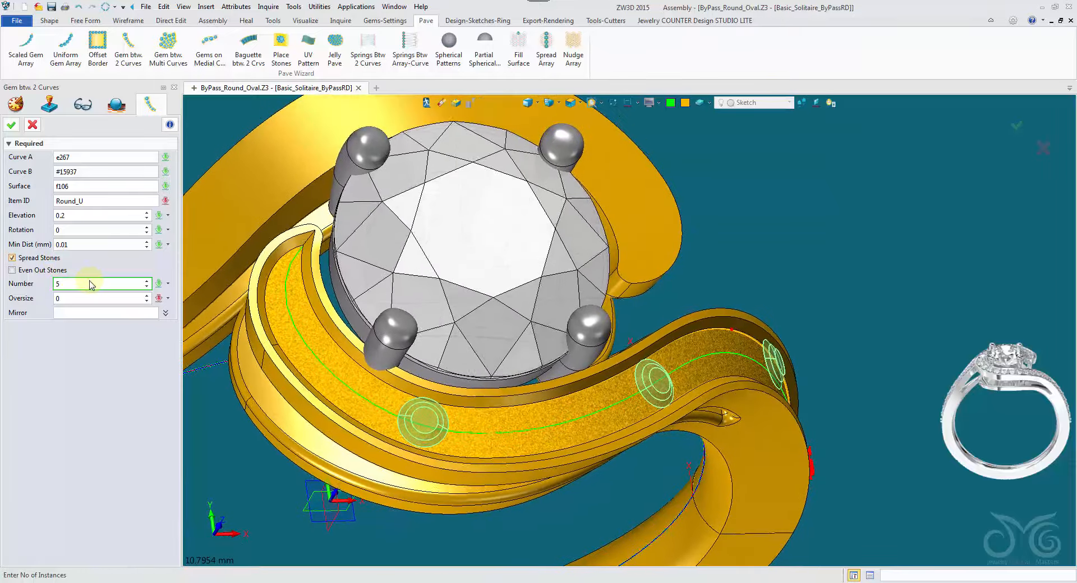
pyautogui.click(89, 284)
pyautogui.scroll(10, 89, 283)
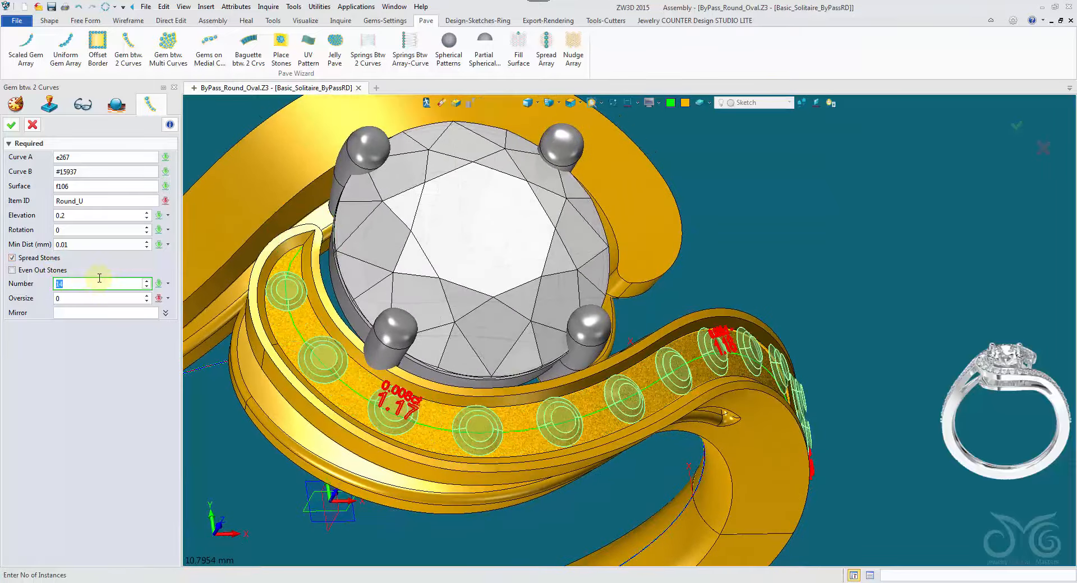
pyautogui.scroll(9, 74, 282)
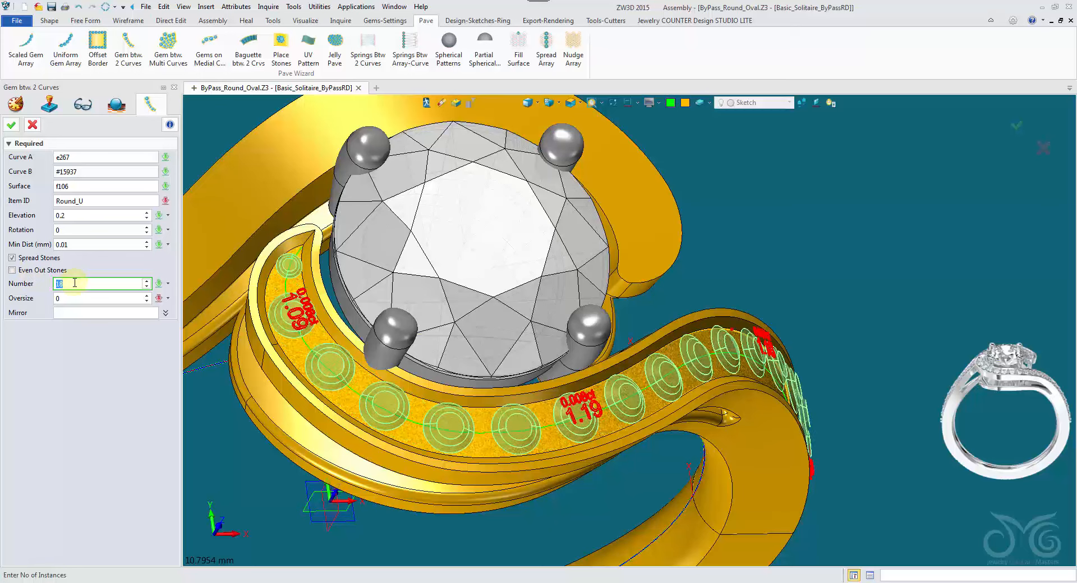
pyautogui.scroll(10, 273, 268)
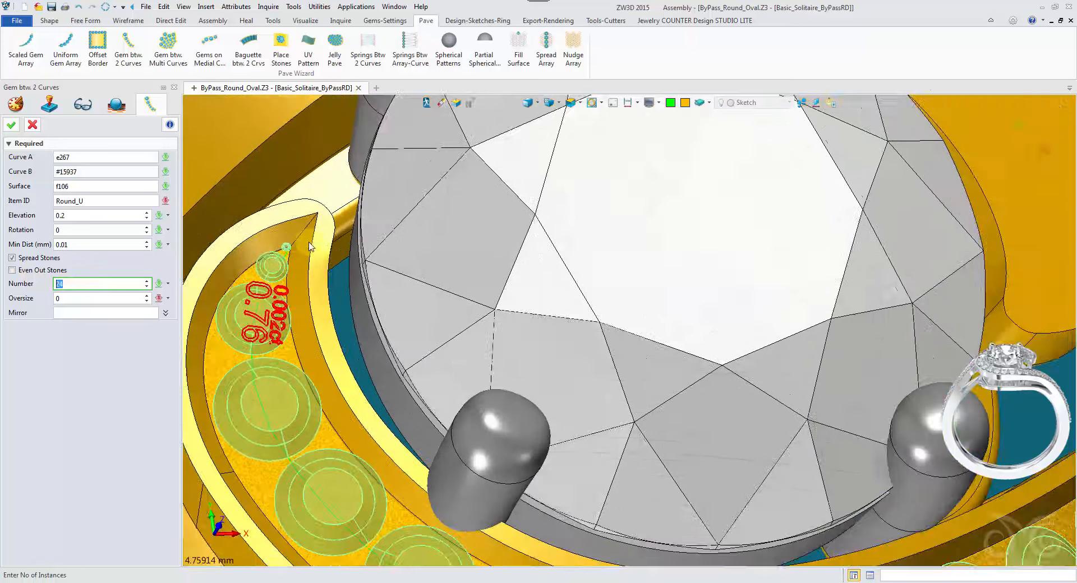
pyautogui.scroll(-11, 281, 270)
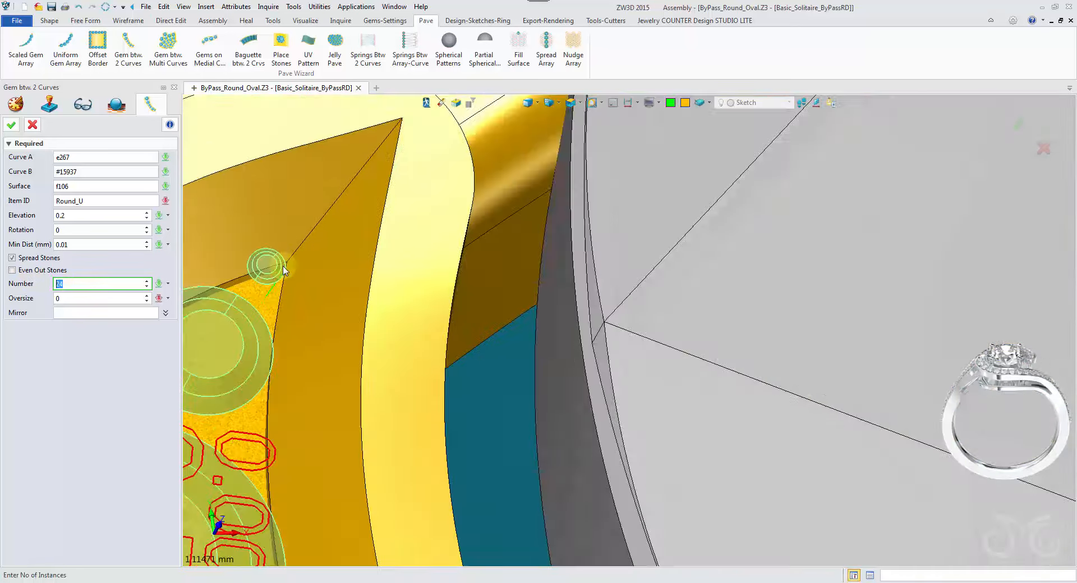
pyautogui.click(11, 258)
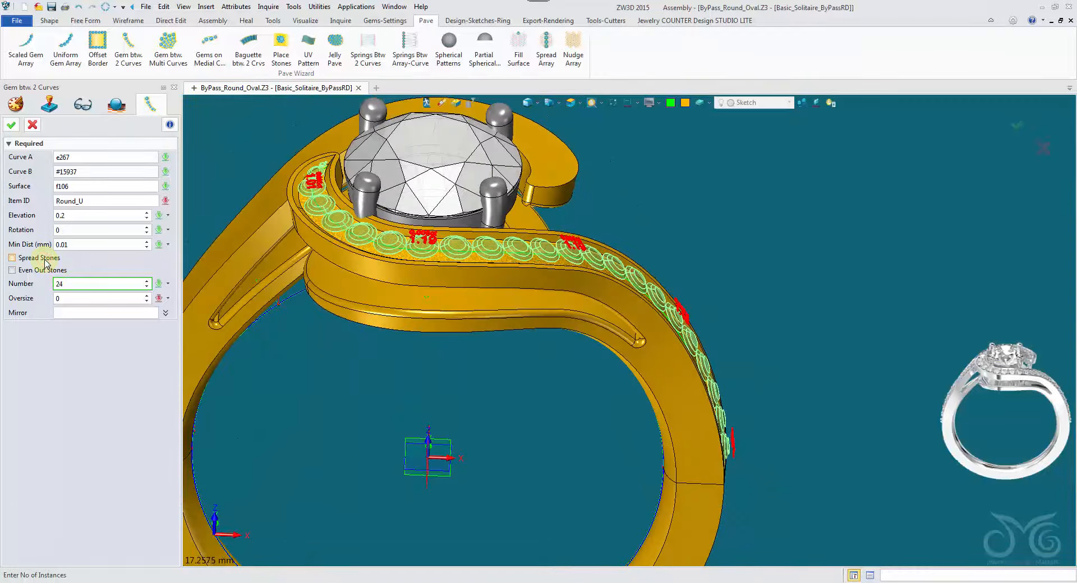
# Set the minimum distance between the gems to 0.05 mm and the number of gems to 21
pyautogui.click(80, 284)
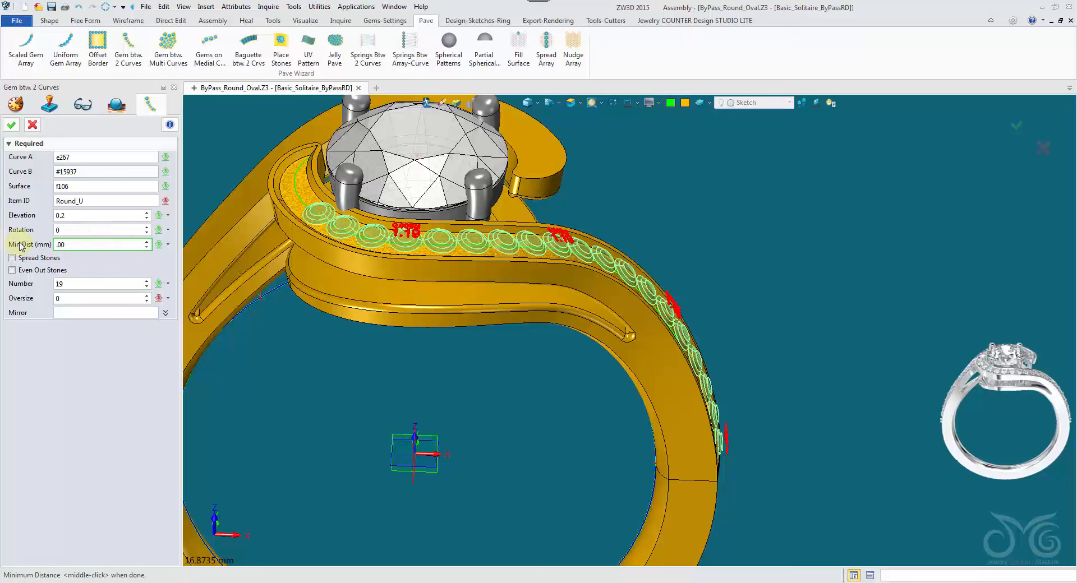
pyautogui.press('Return')
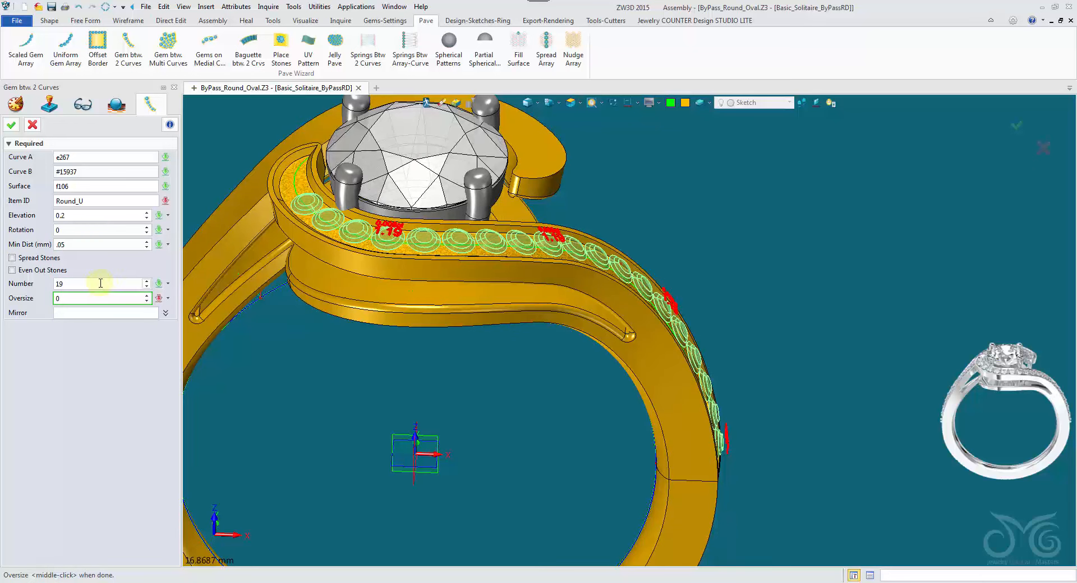
pyautogui.click(96, 287)
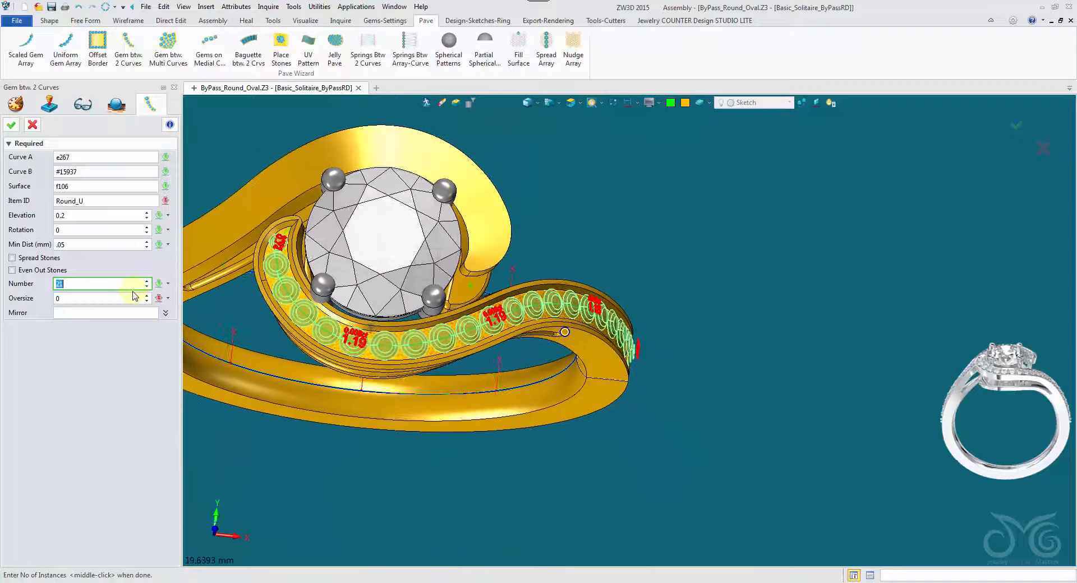
# Set the gem oversize to 0.05 and the number to 20, and create the gems along the recess
pyautogui.click(98, 297)
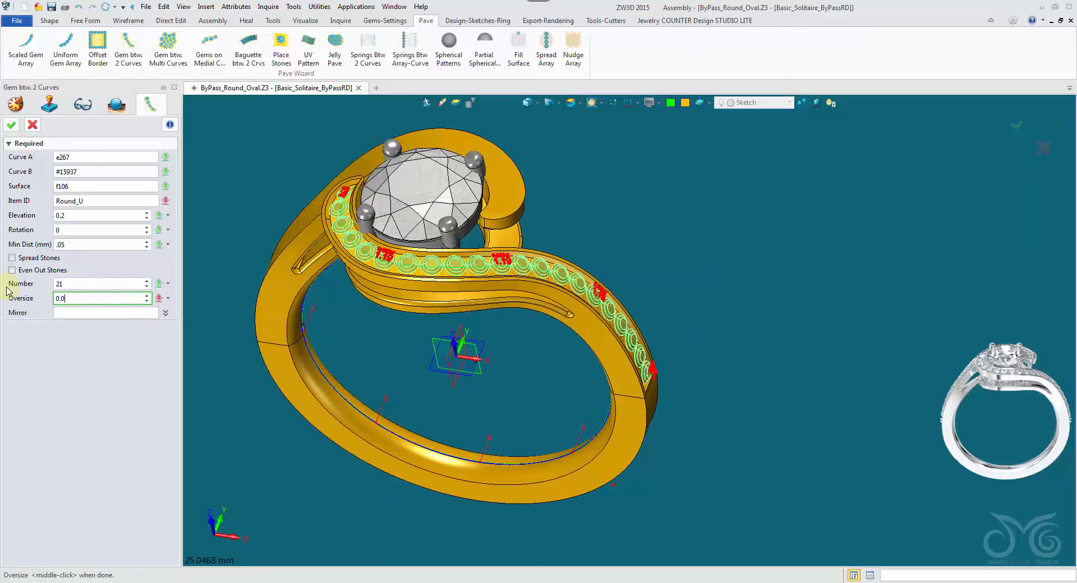
pyautogui.write('0.05')
pyautogui.press('Return')
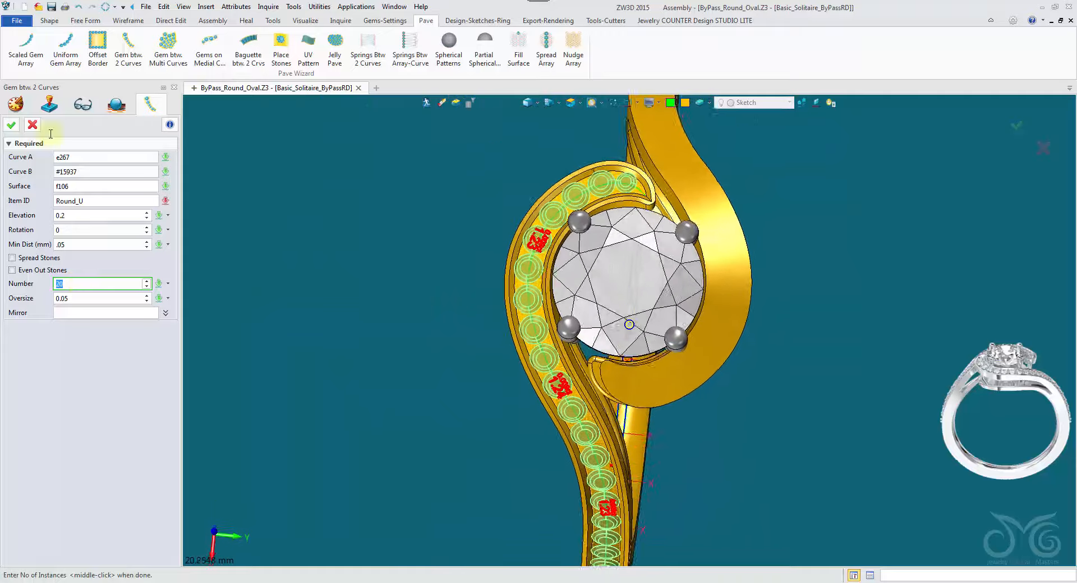
pyautogui.click(13, 126)
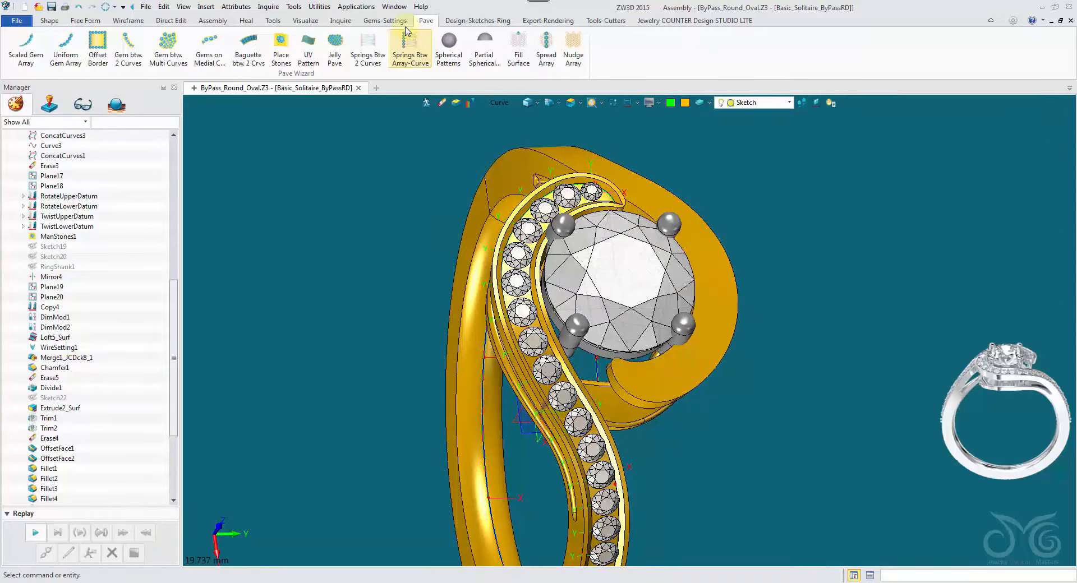
# Start Scaled Prongs on the pavé gem array using feature-only picking, with prong height 0.3 and overlap 25 %
pyautogui.click(388, 22)
pyautogui.click(284, 62)
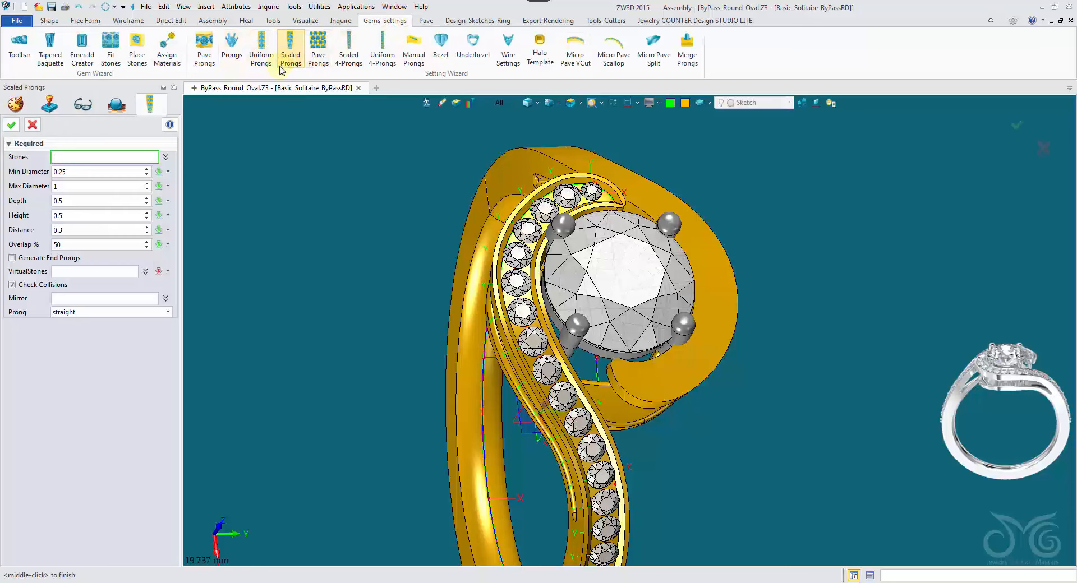
pyautogui.moveTo(446, 190); pyautogui.dragTo(582, 200, button='right')
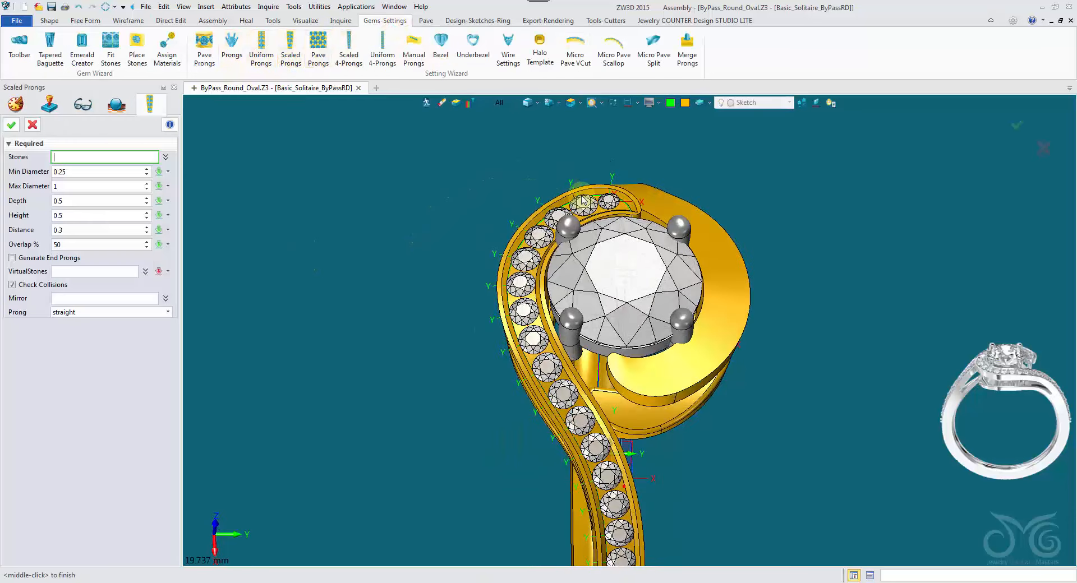
pyautogui.click(501, 103)
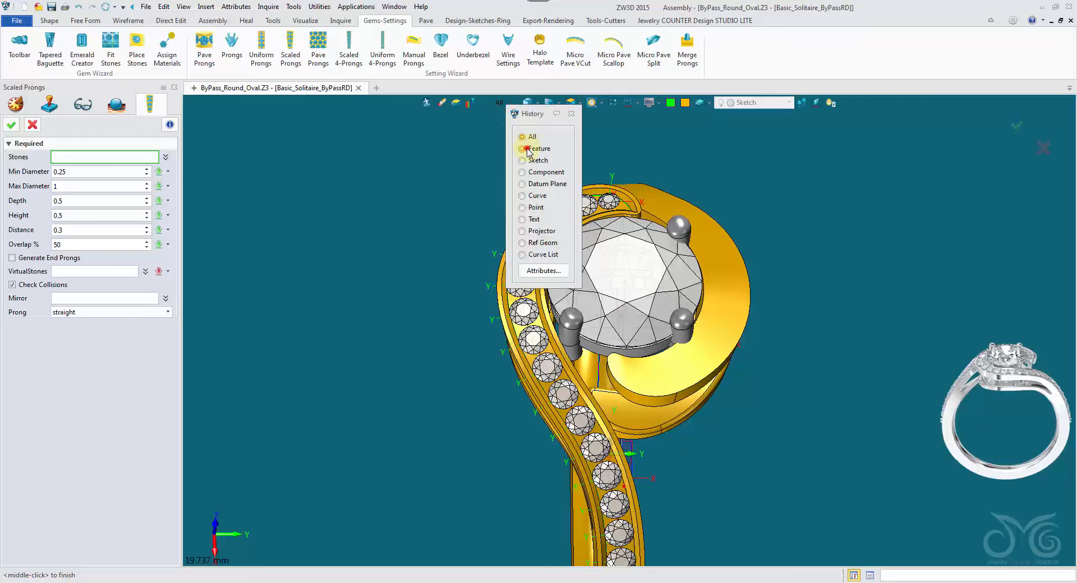
pyautogui.click(528, 150)
pyautogui.click(586, 203)
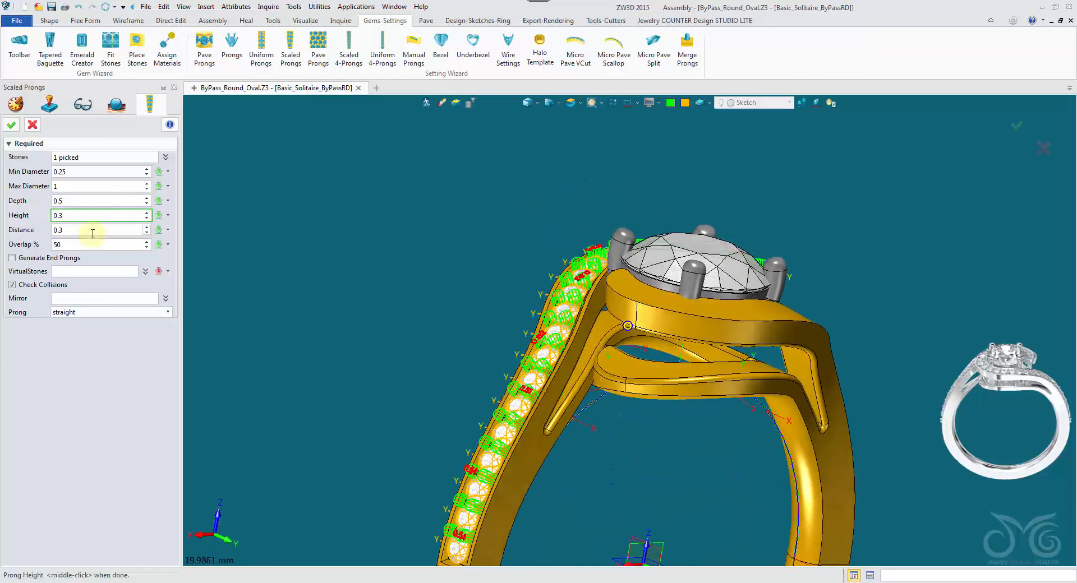
pyautogui.click(80, 247)
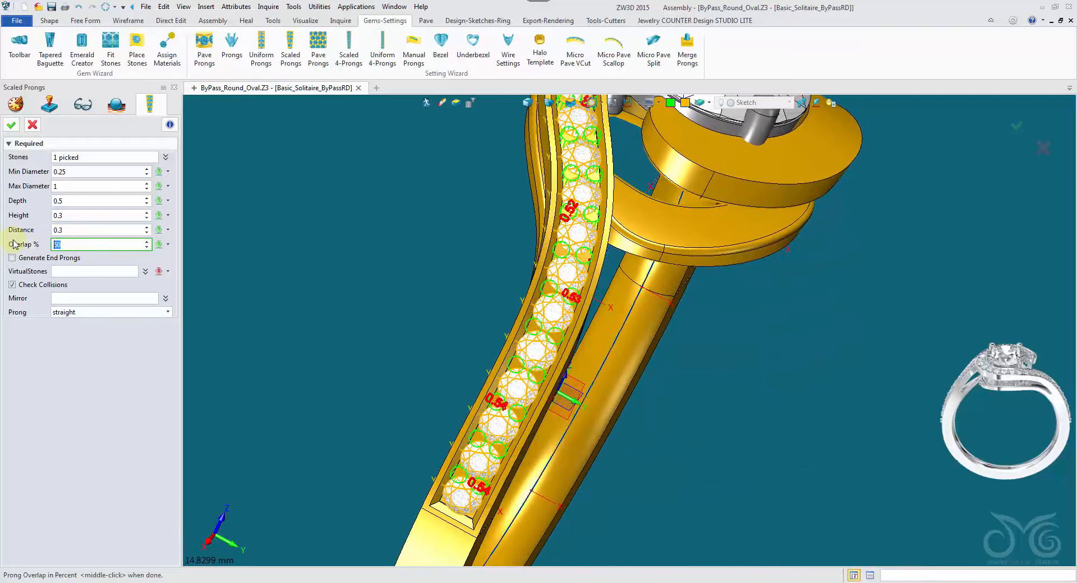
pyautogui.write('25')
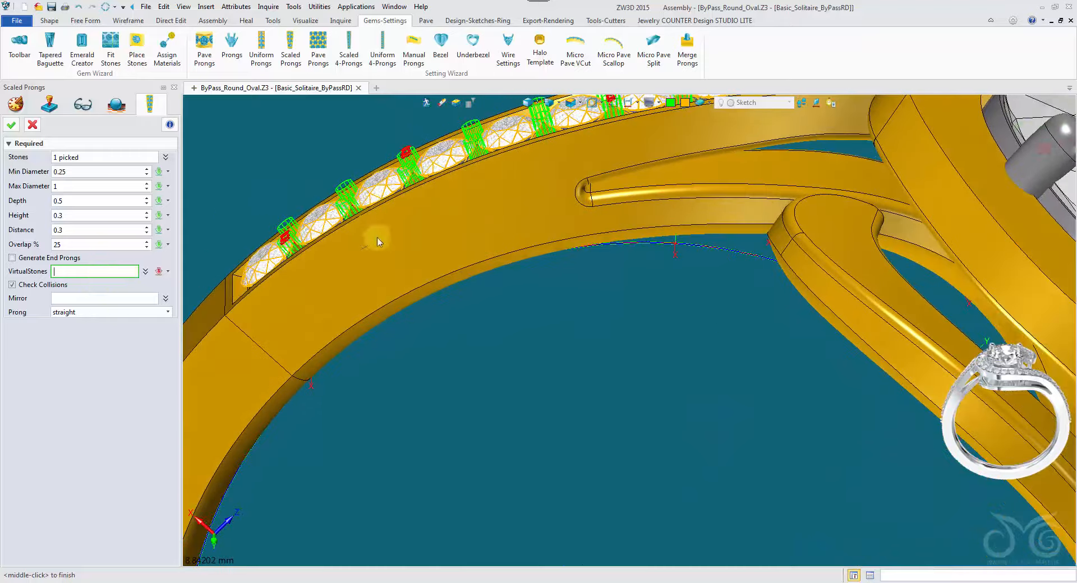
# Place a virtual stone on the shank just beyond the recess's square end to add end prongs there, and create the scaled prongs
pyautogui.click(378, 240)
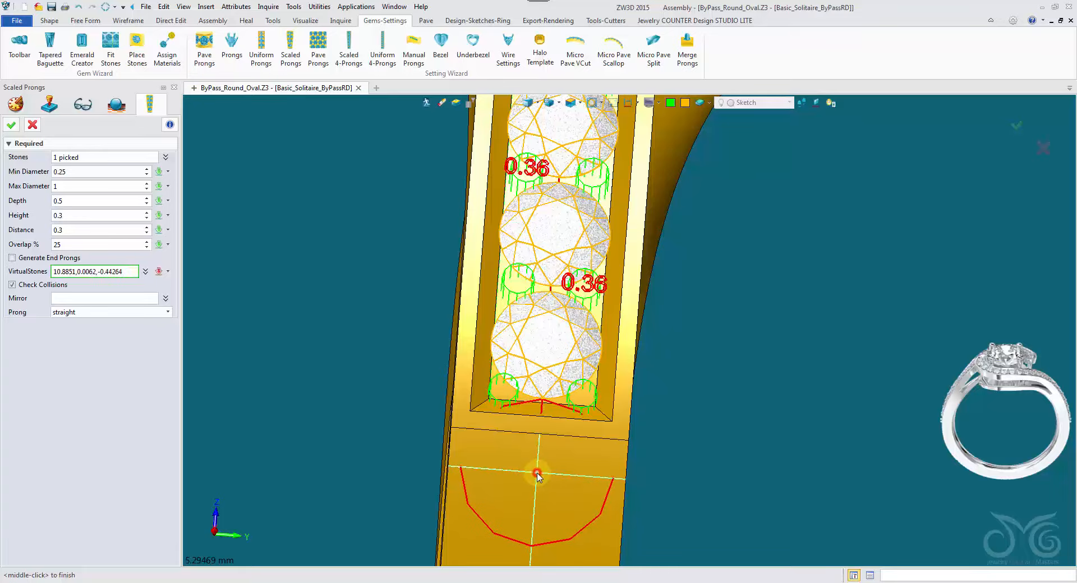
pyautogui.click(537, 473)
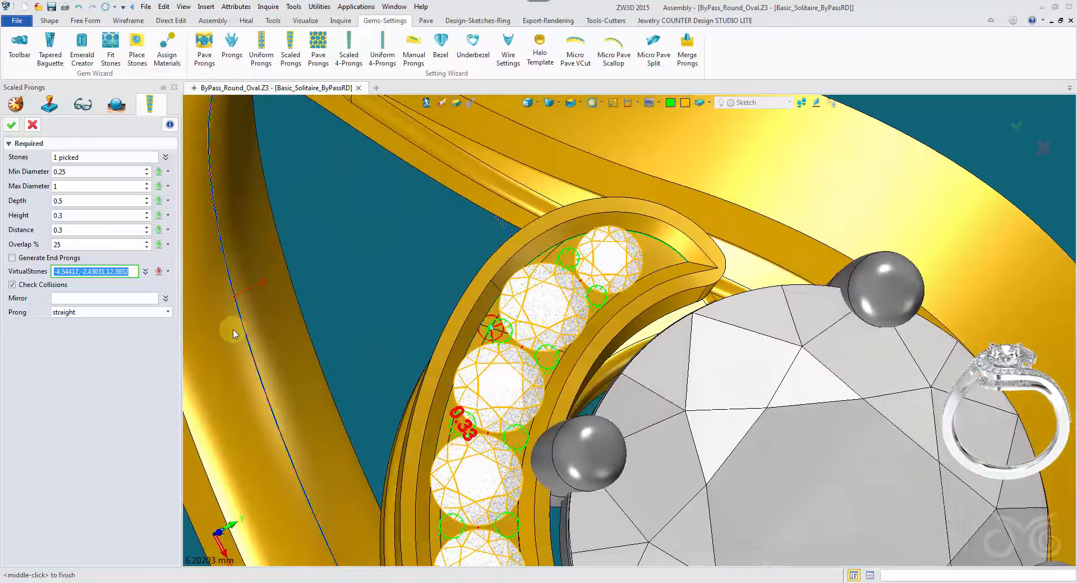
pyautogui.click(11, 126)
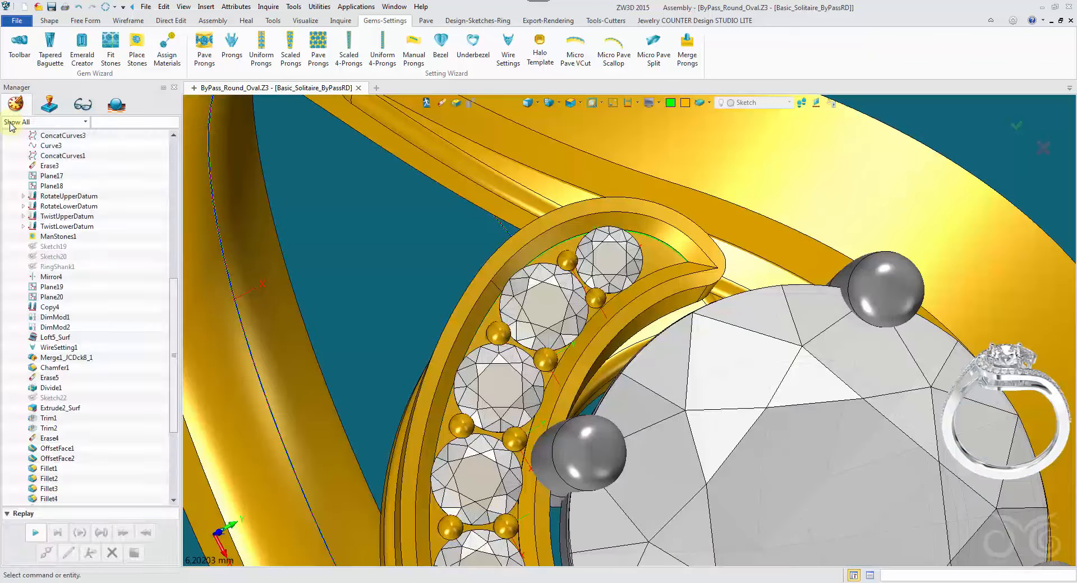
# Set the dome of all pavé prongs to 0.12 in the Component Multi-Editor, enlarging its window, and accept the edit
pyautogui.click(66, 49)
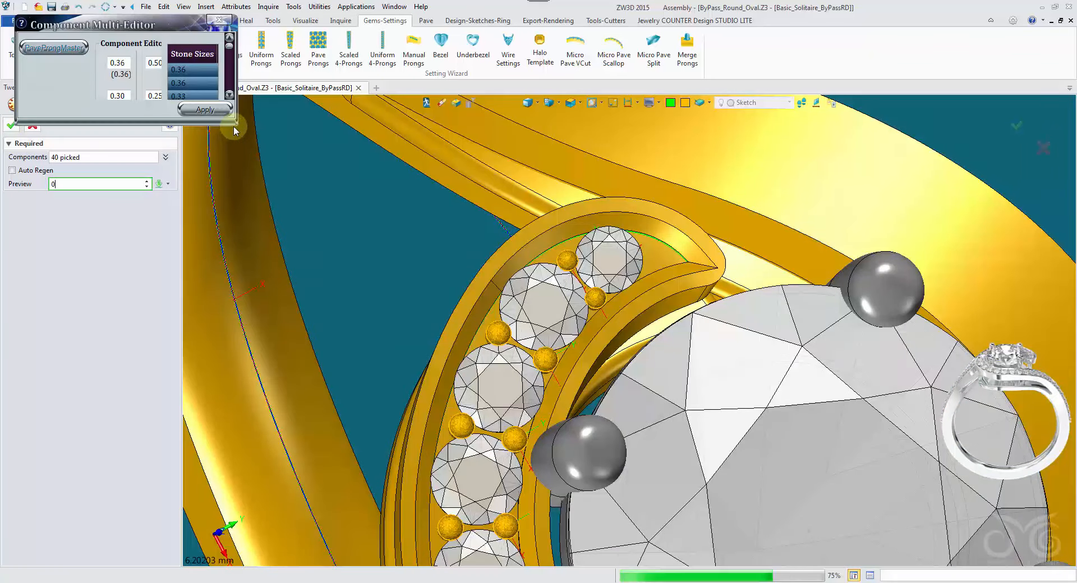
pyautogui.moveTo(237, 128); pyautogui.dragTo(461, 230)
pyautogui.moveTo(461, 82); pyautogui.dragTo(449, 53)
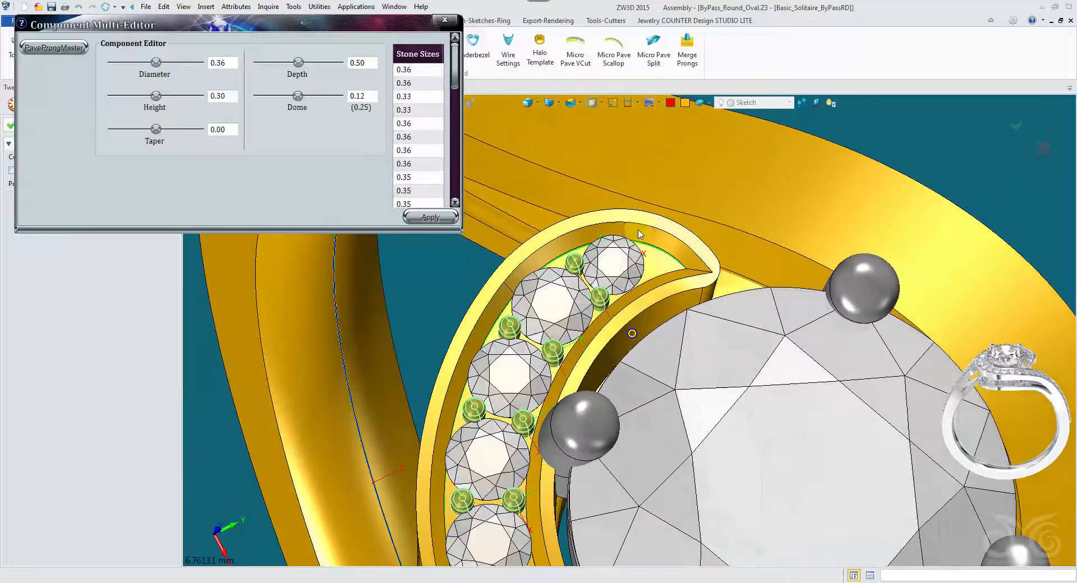
pyautogui.moveTo(638, 235); pyautogui.dragTo(598, 257, button='right')
pyautogui.moveTo(343, 32); pyautogui.dragTo(398, 28)
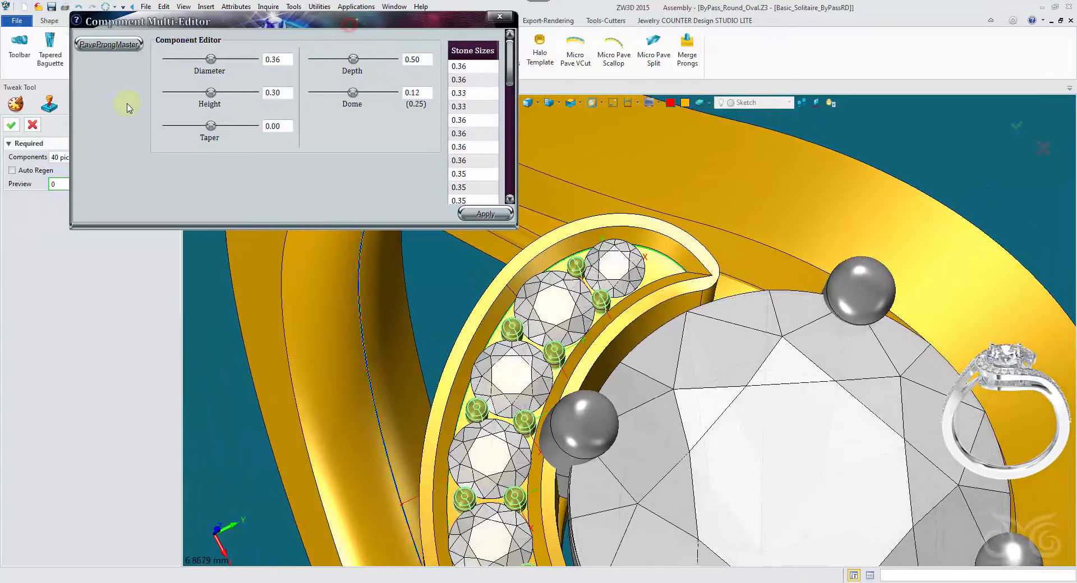
pyautogui.click(12, 125)
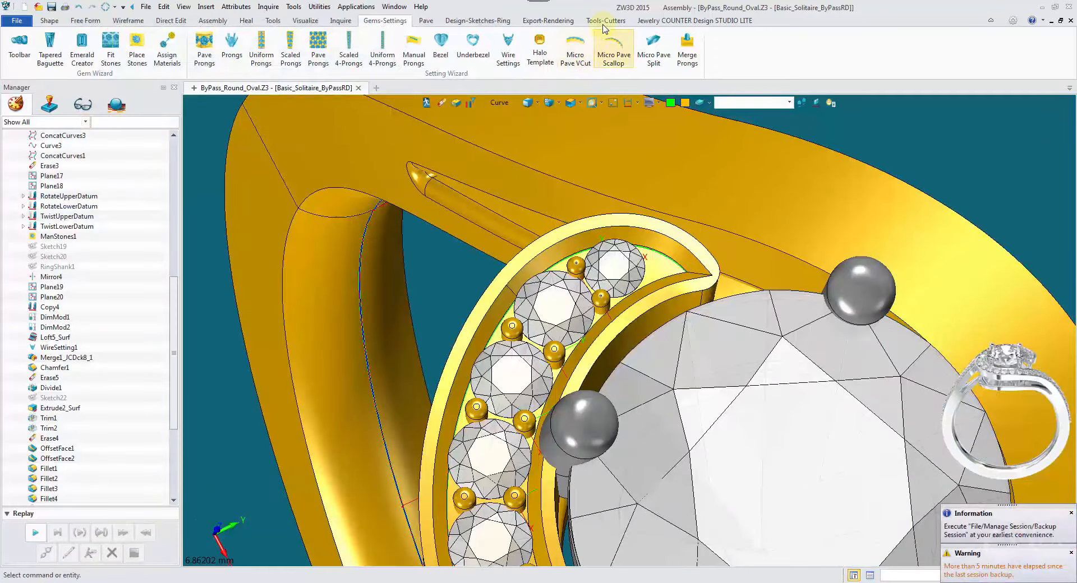
# Start Component Replicate with a pavé prong as the seed and place a copy on the recess floor beside the smallest gem
pyautogui.click(606, 21)
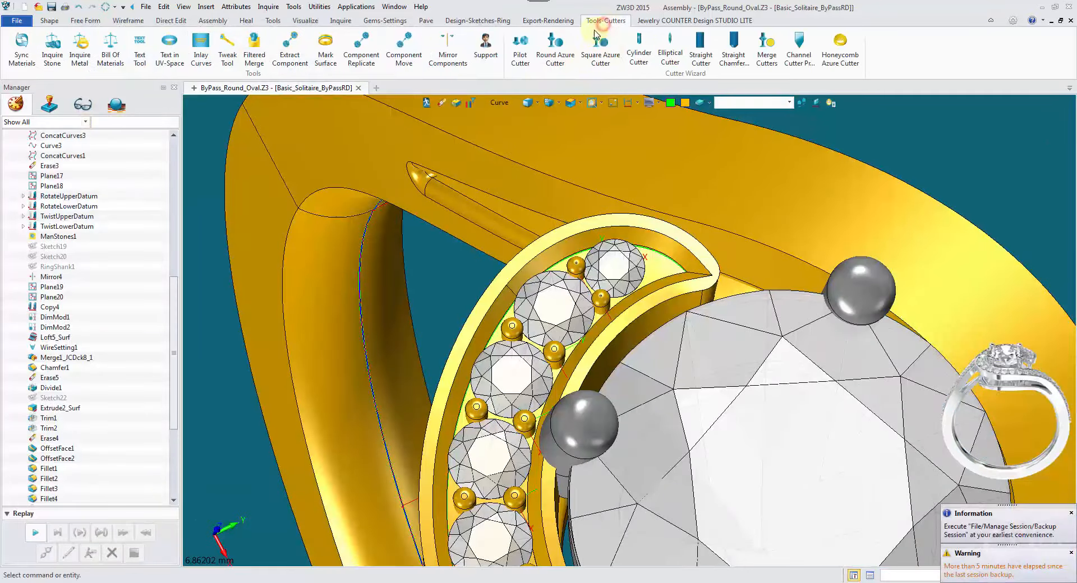
pyautogui.click(359, 63)
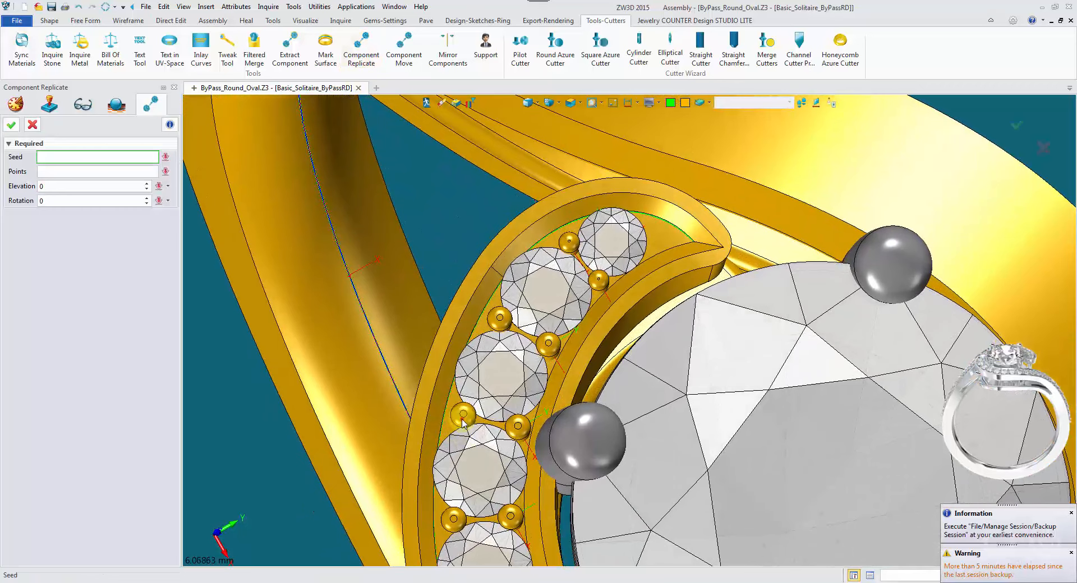
pyautogui.click(463, 421)
pyautogui.scroll(3, 600, 291)
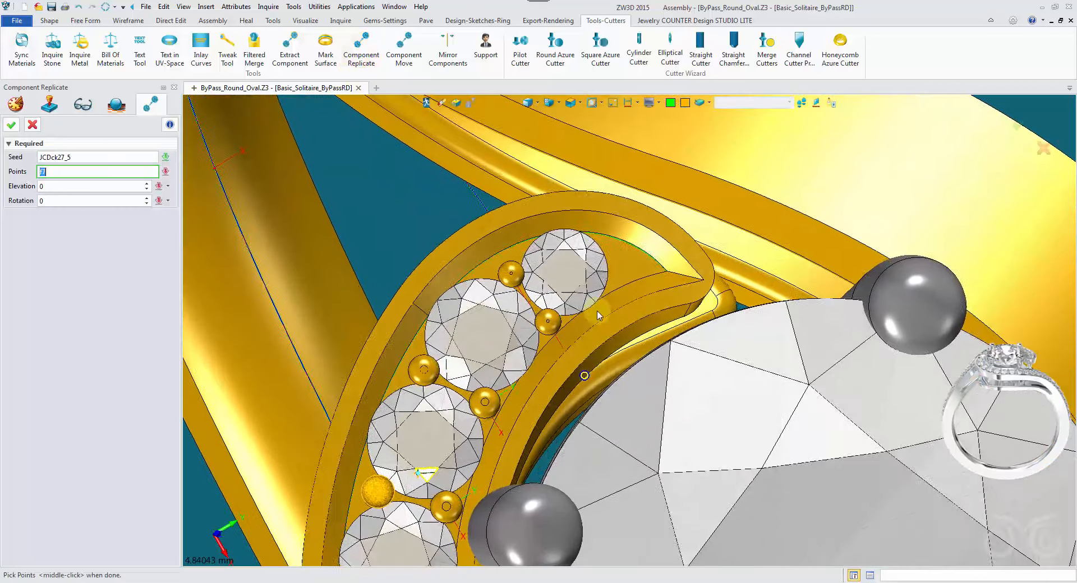
pyautogui.click(614, 262)
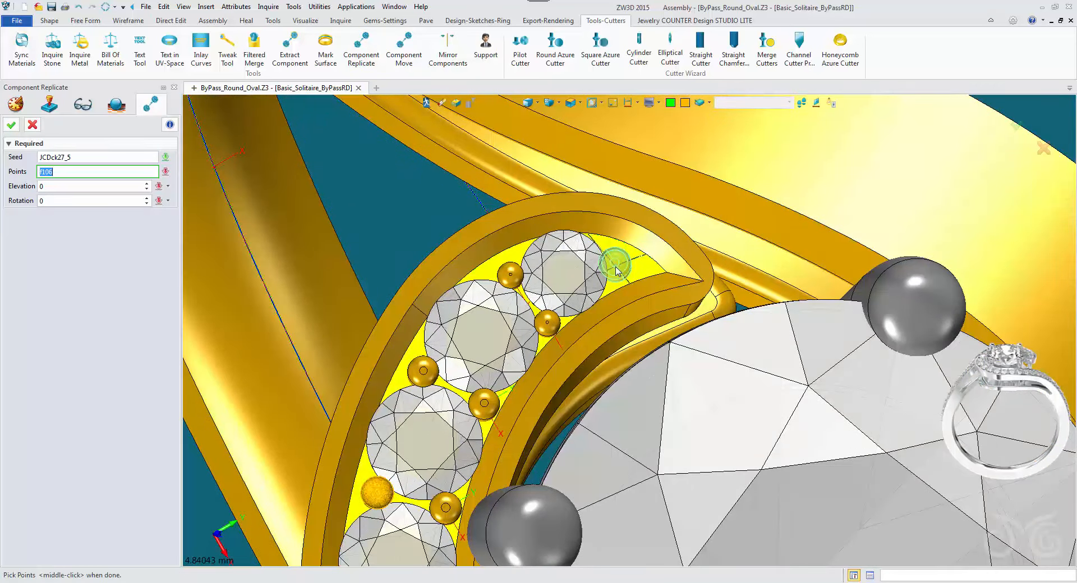
pyautogui.click(616, 266)
# Place a second prong copy on the recess floor, nearer the pointed tip, and finish the component replication
pyautogui.scroll(-3, 616, 264)
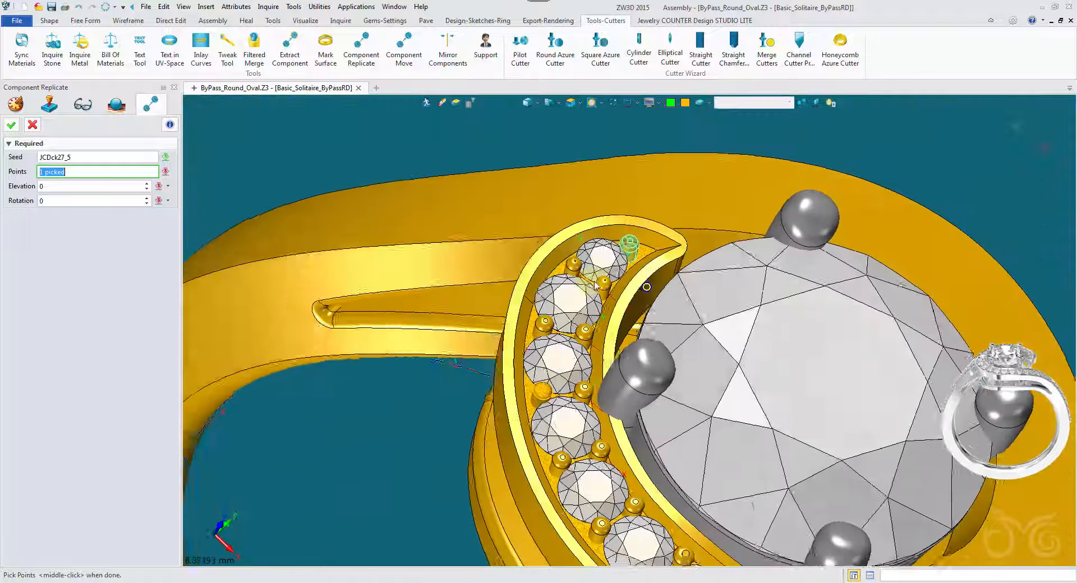
pyautogui.moveTo(627, 252); pyautogui.dragTo(589, 286, button='right')
pyautogui.scroll(-1, 589, 286)
pyautogui.click(613, 245)
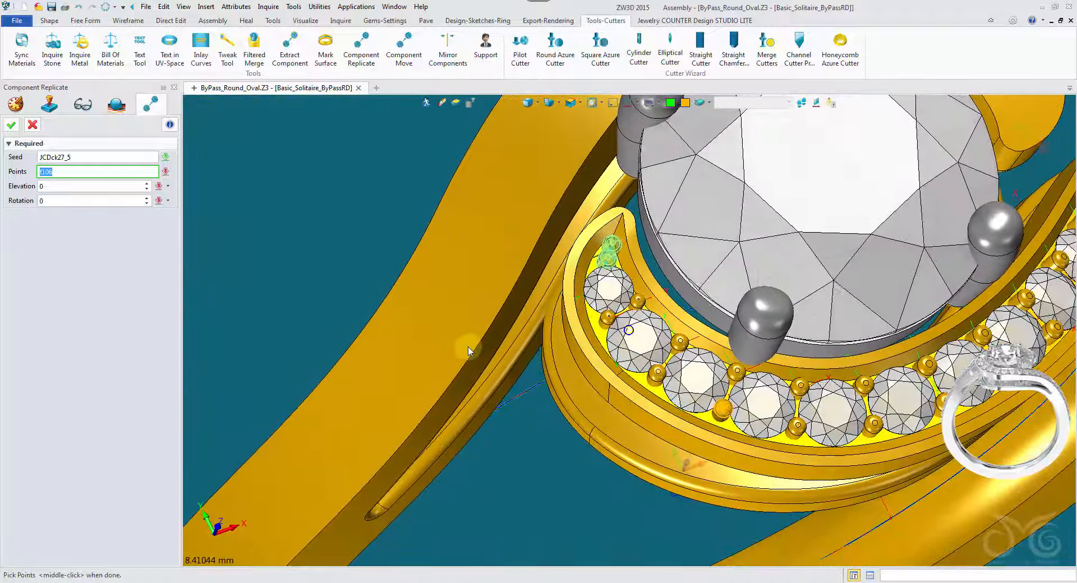
pyautogui.moveTo(469, 349); pyautogui.dragTo(398, 337, button='right')
pyautogui.moveTo(348, 229); pyautogui.dragTo(322, 171, button='right')
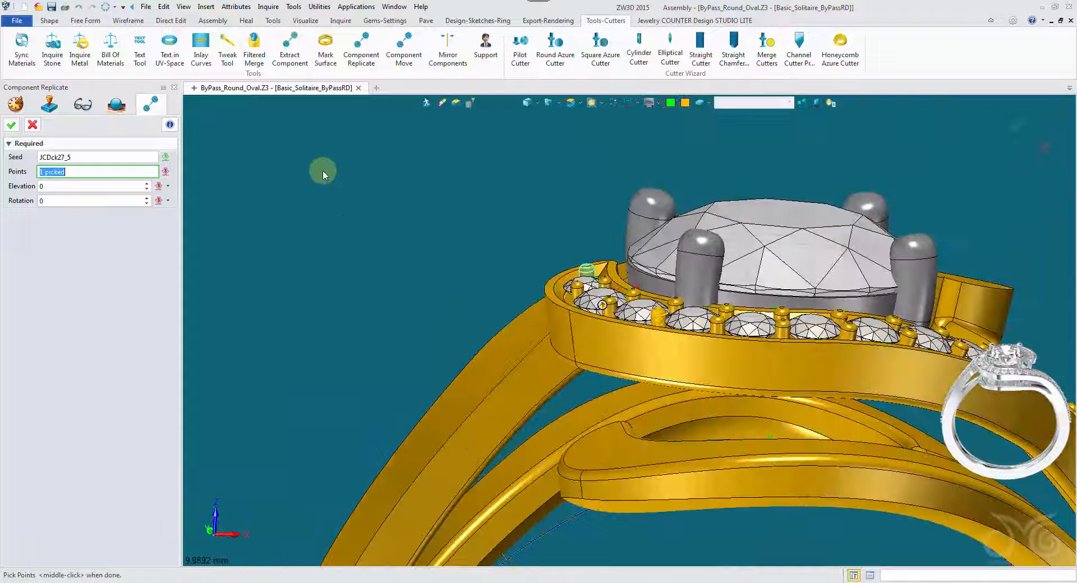
pyautogui.click(14, 125)
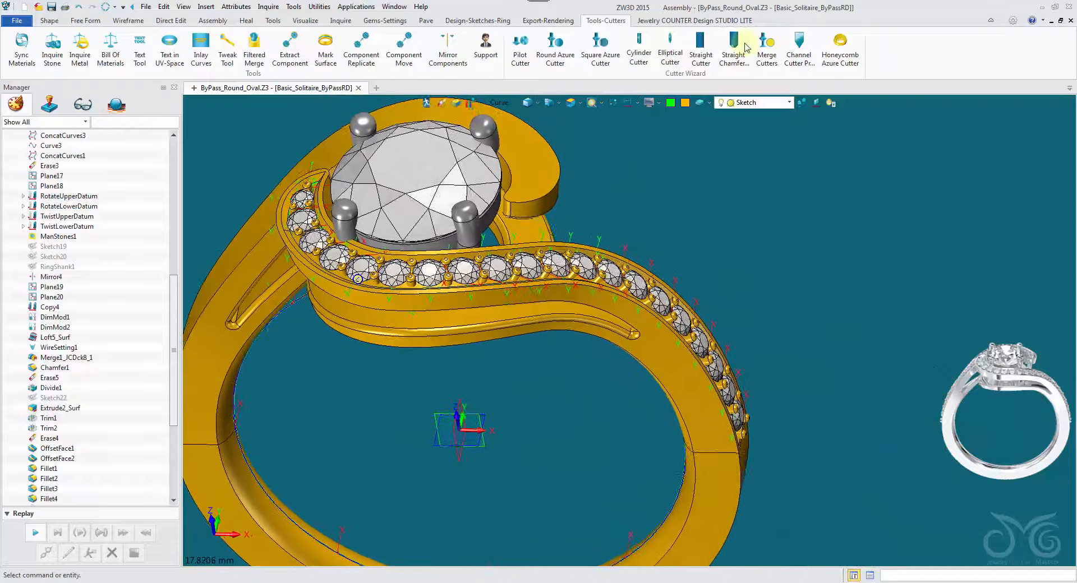
# Create pilot cutters for the entire pavé gem array at scale 1 with an elevation of 0.1 mm
pyautogui.click(520, 55)
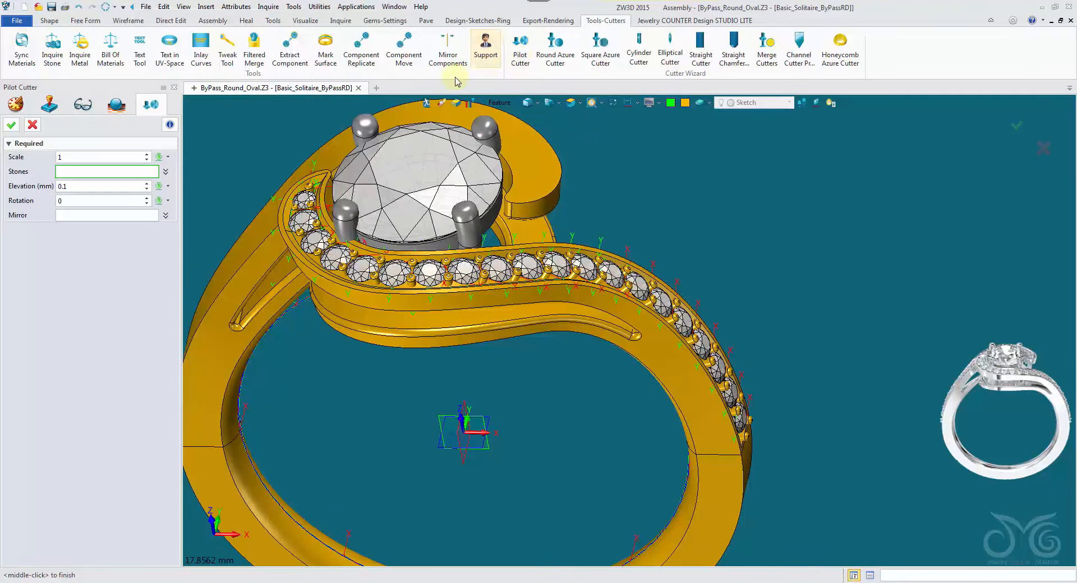
pyautogui.click(305, 221)
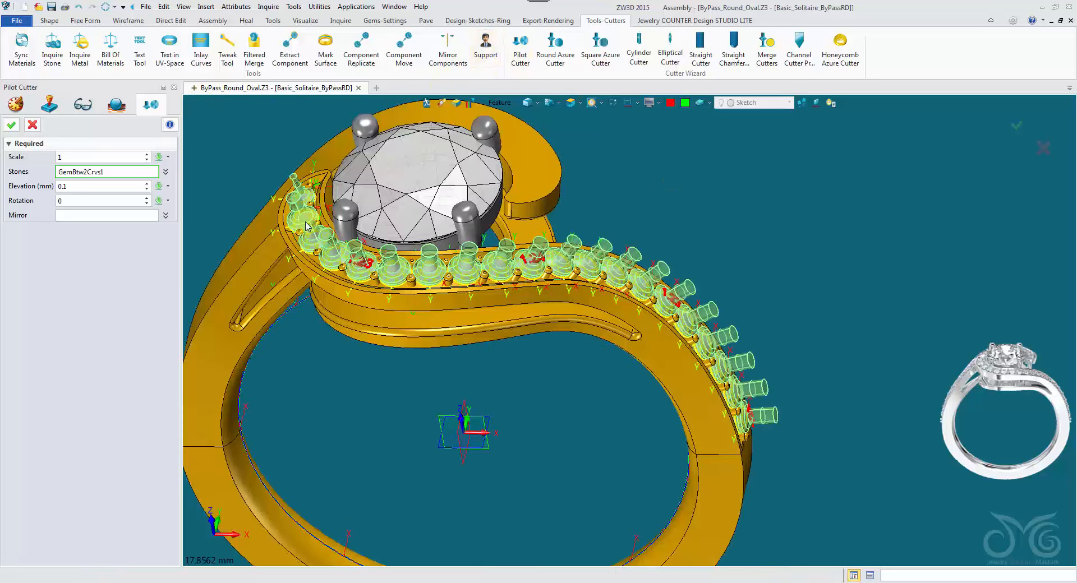
pyautogui.moveTo(307, 224); pyautogui.dragTo(84, 190, button='right')
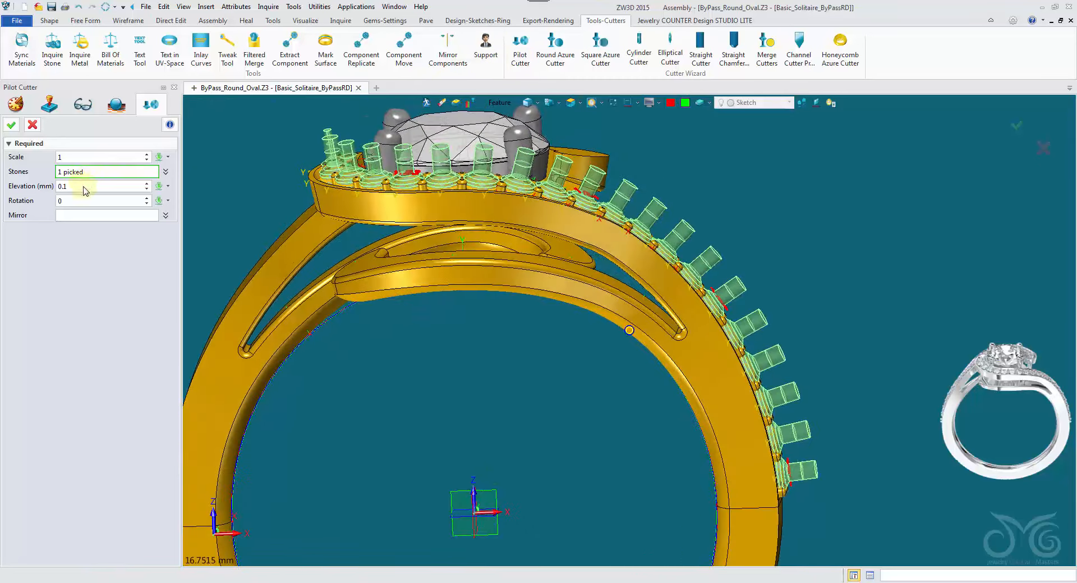
pyautogui.click(11, 127)
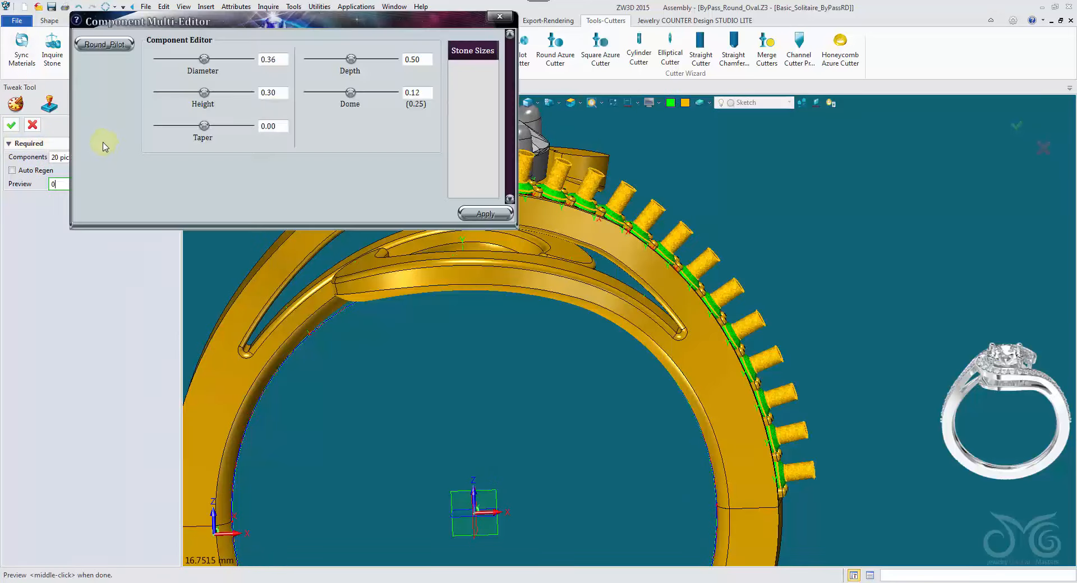
# Examine the Round_Pilot cutter parameters and the cutters' fit in the arm in wireframe, close the tweak editor, and restore shaded display
pyautogui.click(124, 46)
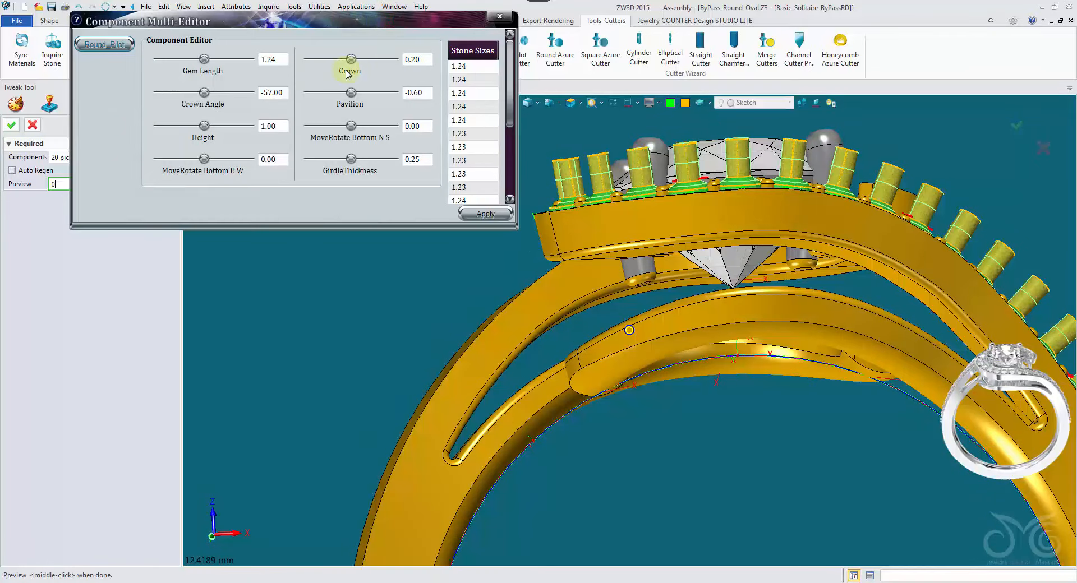
pyautogui.moveTo(274, 21); pyautogui.dragTo(178, 27)
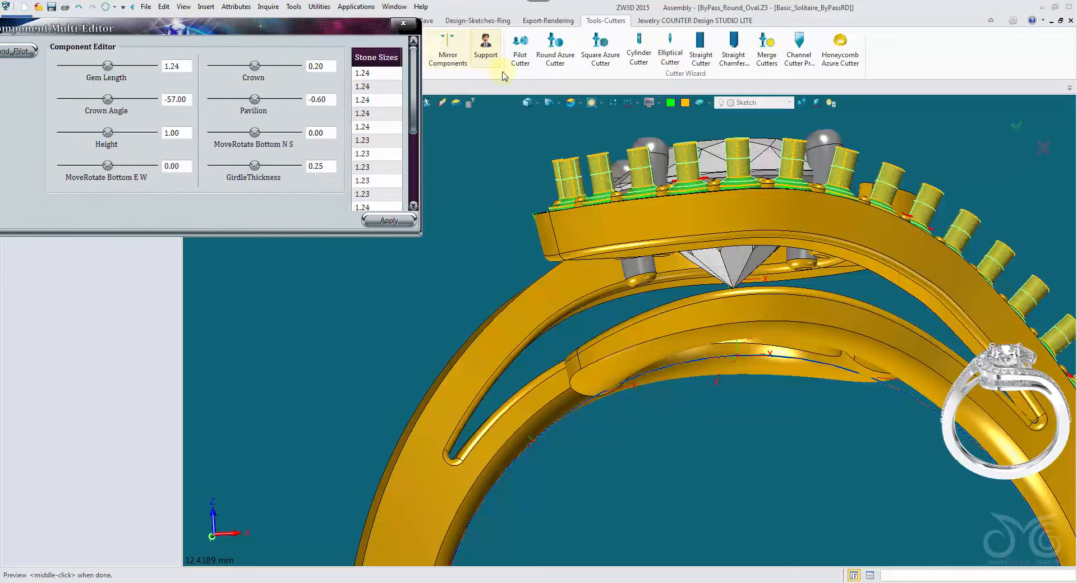
pyautogui.click(527, 104)
pyautogui.scroll(5, 505, 391)
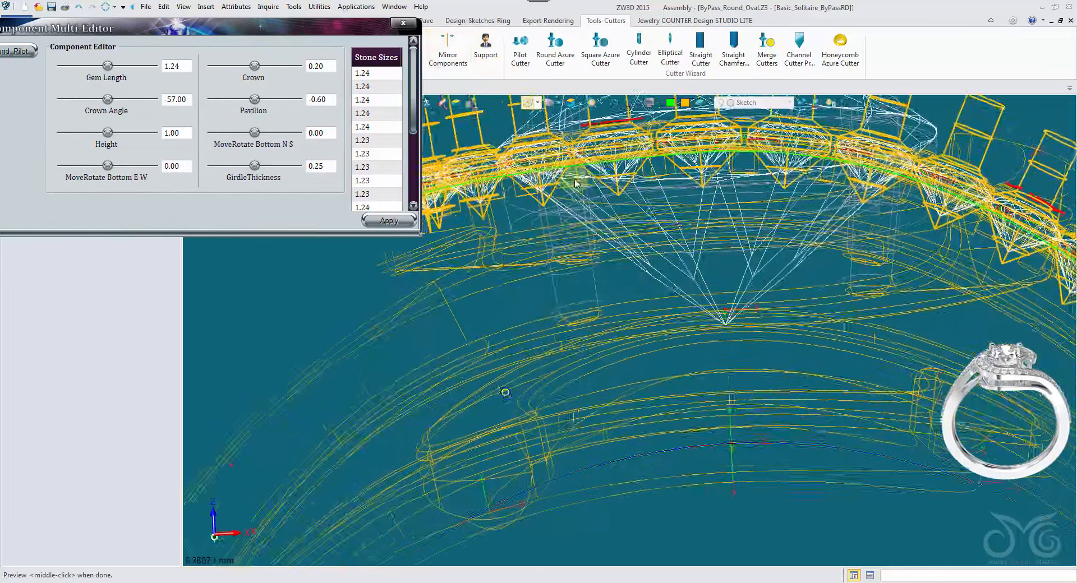
pyautogui.scroll(-3, 772, 238)
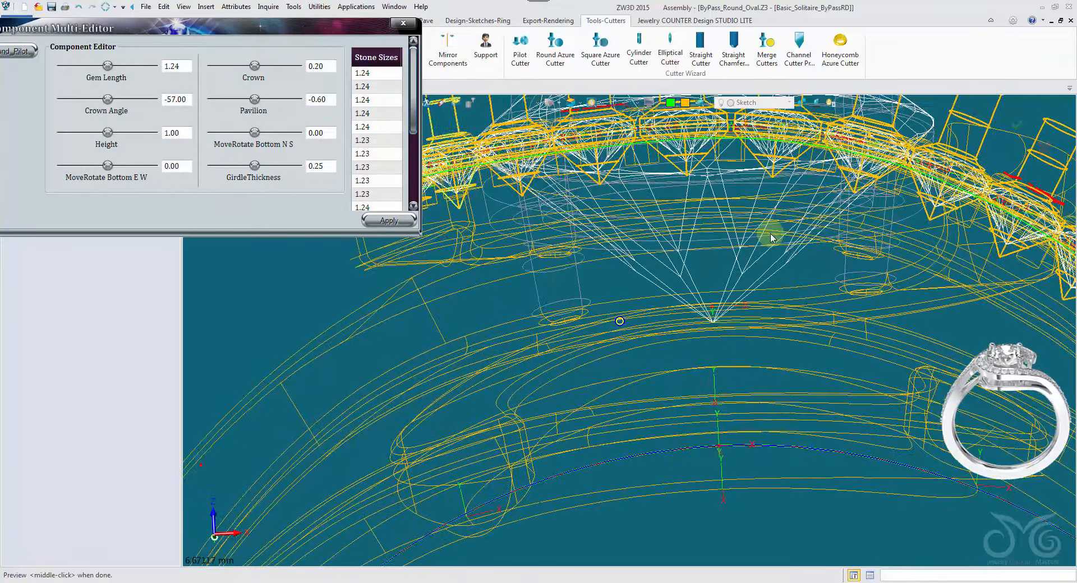
pyautogui.moveTo(806, 292)
pyautogui.mouseDown(button='right')
pyautogui.moveTo(813, 278)
pyautogui.moveTo(748, 267)
pyautogui.mouseUp(button='right')
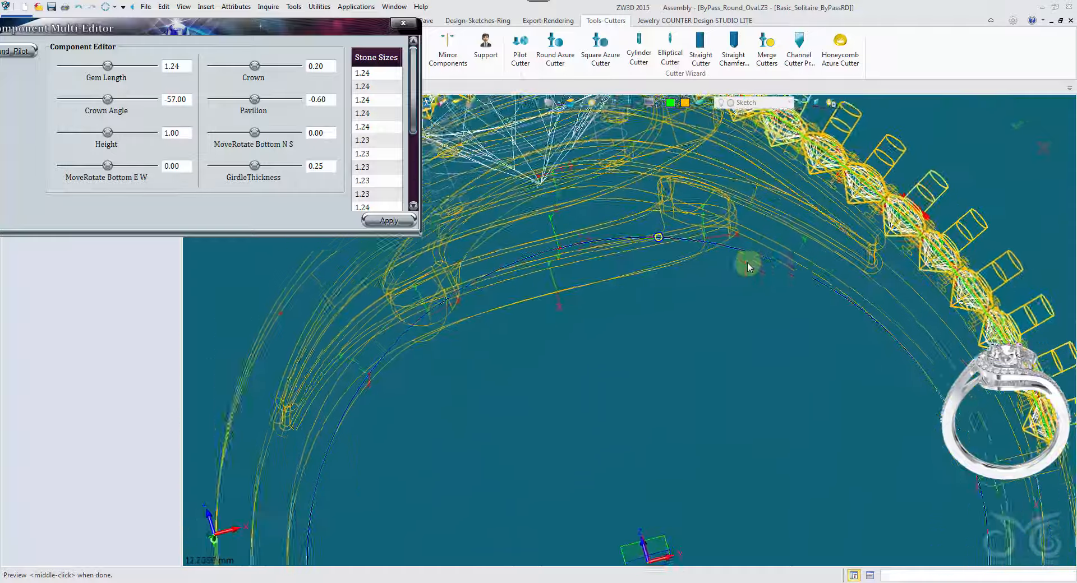
pyautogui.moveTo(246, 29); pyautogui.dragTo(375, 185)
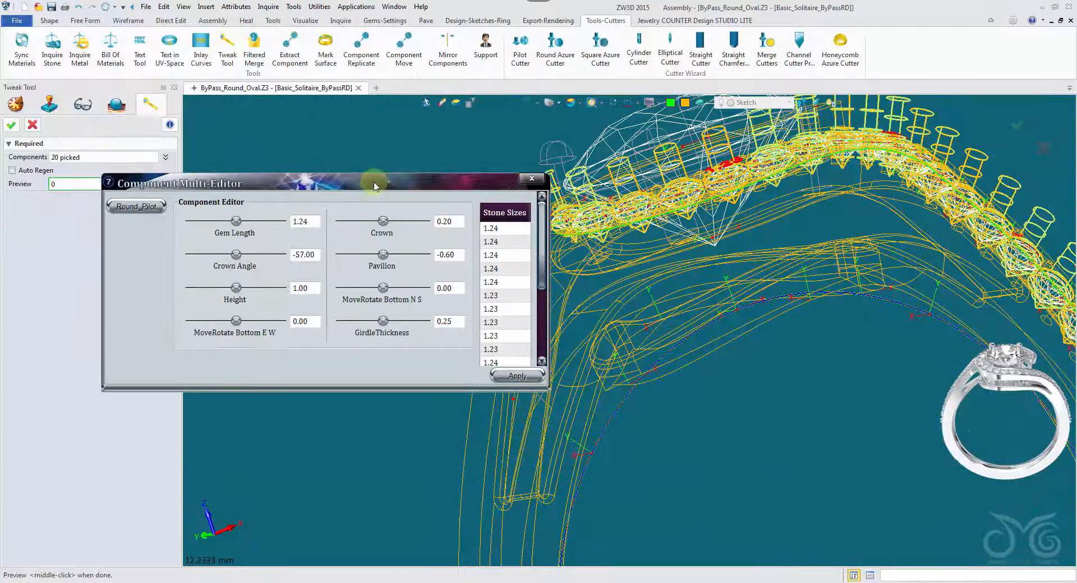
pyautogui.click(31, 129)
pyautogui.moveTo(262, 186); pyautogui.dragTo(336, 163, button='right')
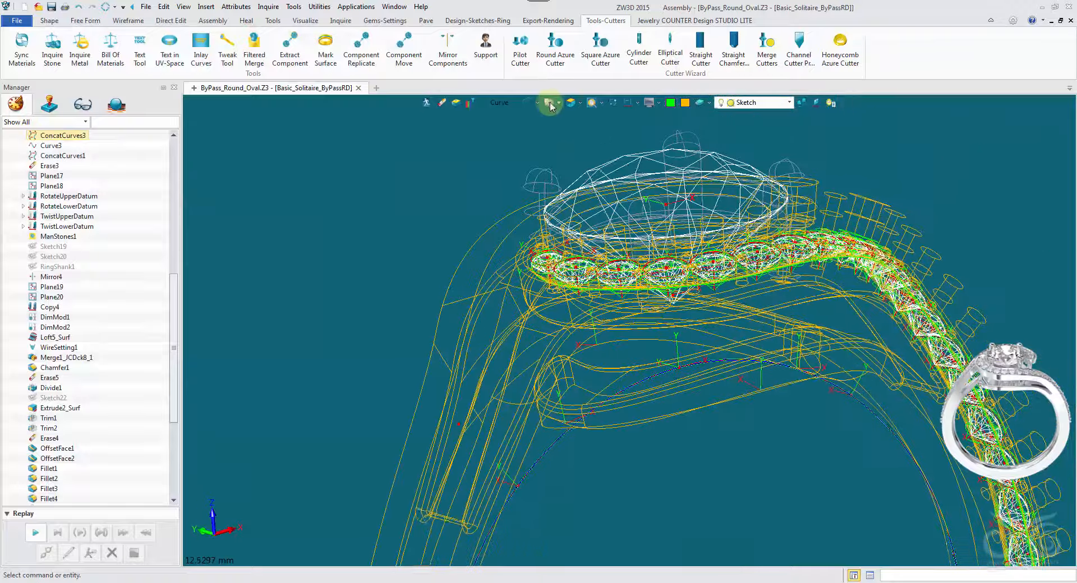
pyautogui.click(528, 103)
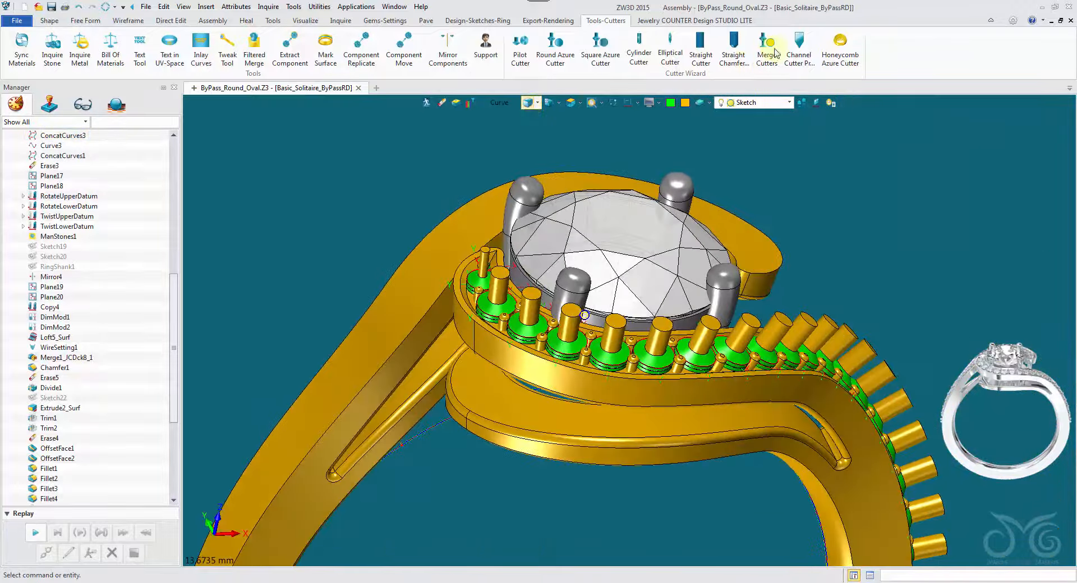
# Merge the pilot cutters into the front arm as base with Merge Cutters, using the Cutters filter
pyautogui.click(616, 326)
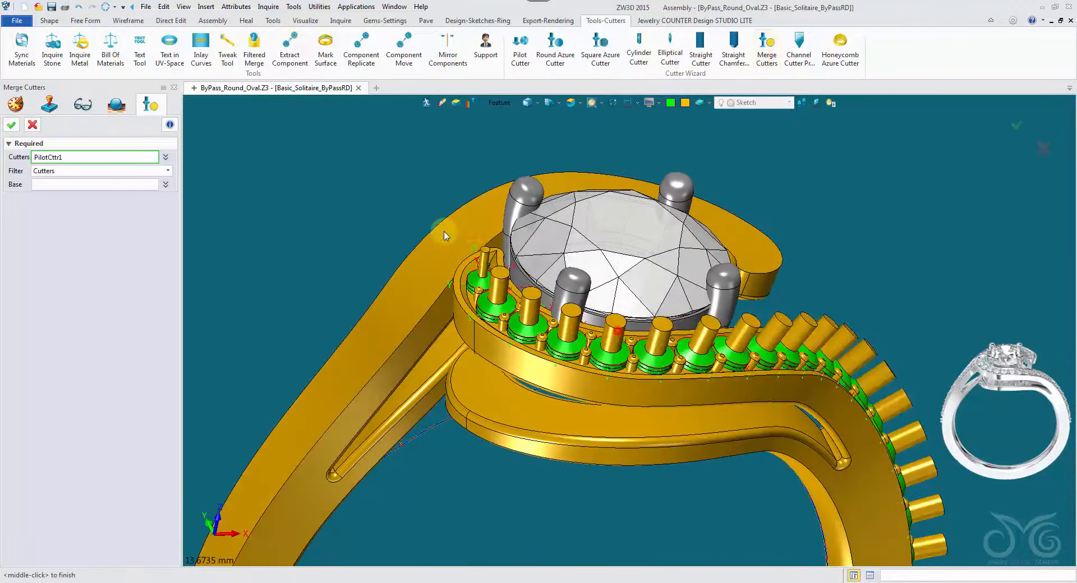
pyautogui.middleClick(396, 194)
pyautogui.click(517, 358)
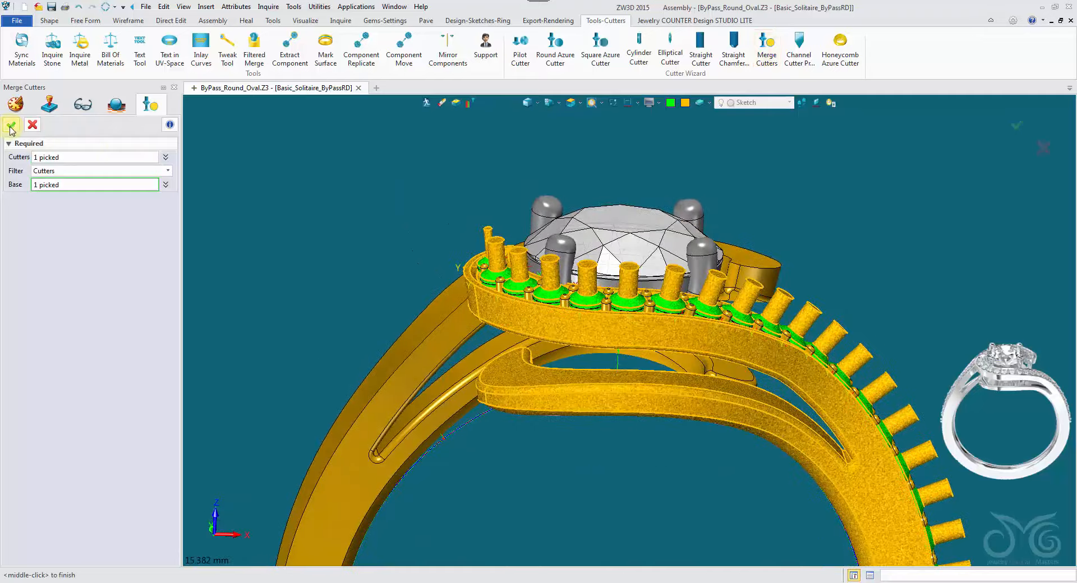
pyautogui.click(11, 125)
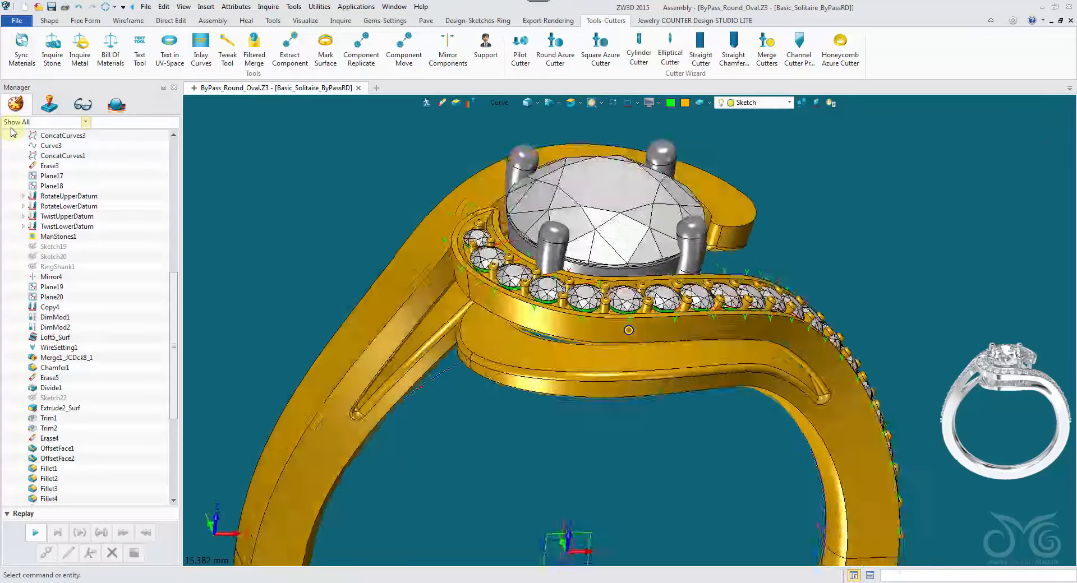
# Try to merge the scaled pavé prongs and the replicated tip prongs into the front arm as base with Merge Prongs
pyautogui.click(392, 21)
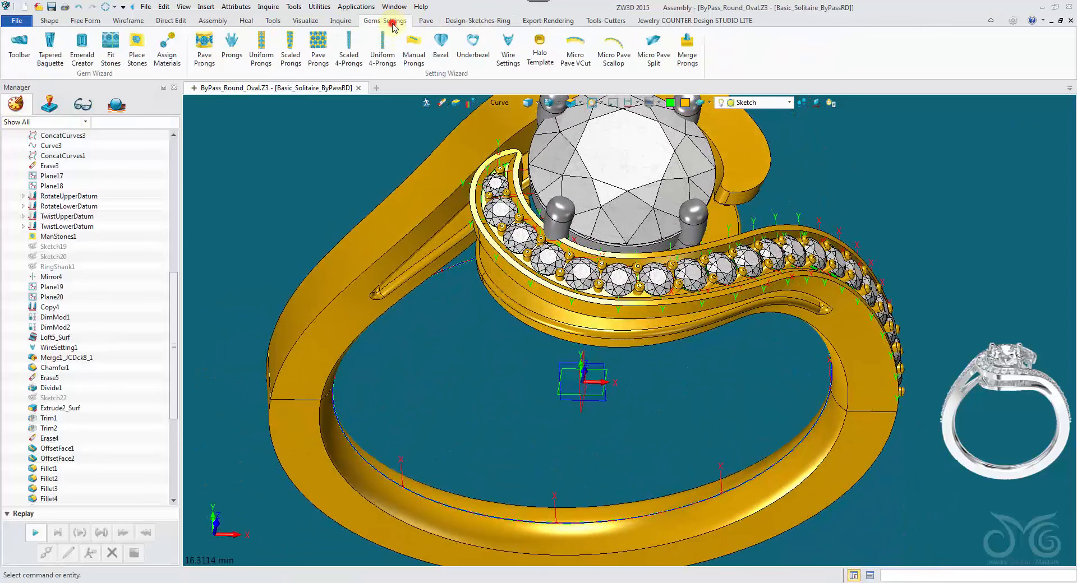
pyautogui.click(689, 58)
pyautogui.click(503, 235)
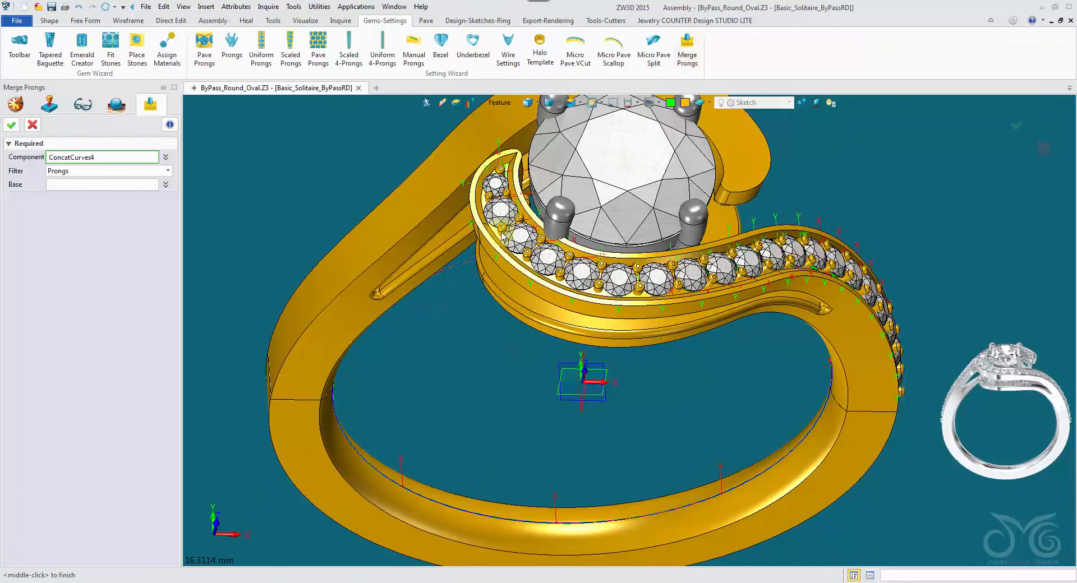
pyautogui.click(504, 171)
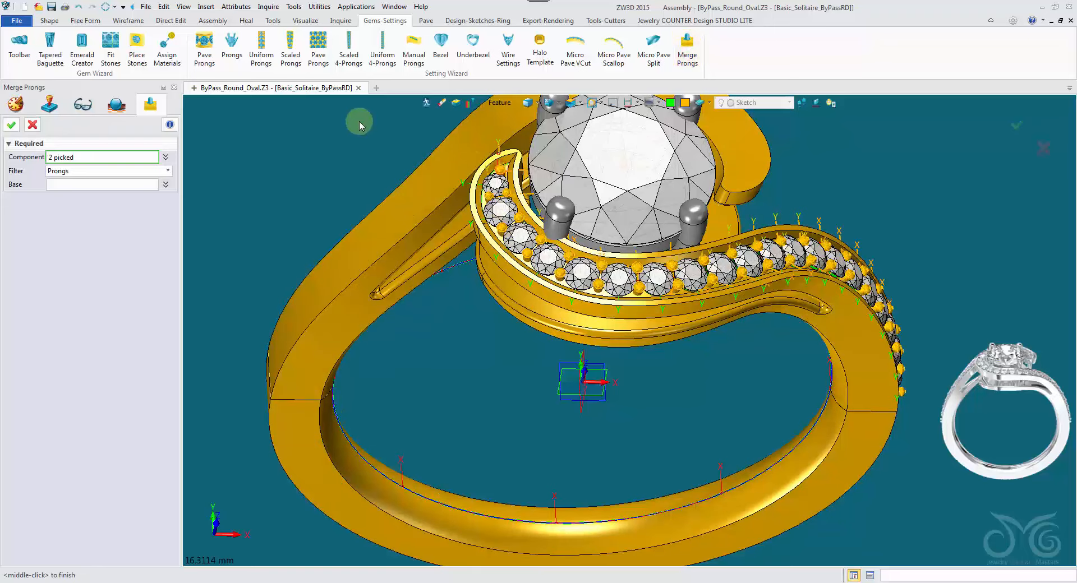
pyautogui.click(460, 282)
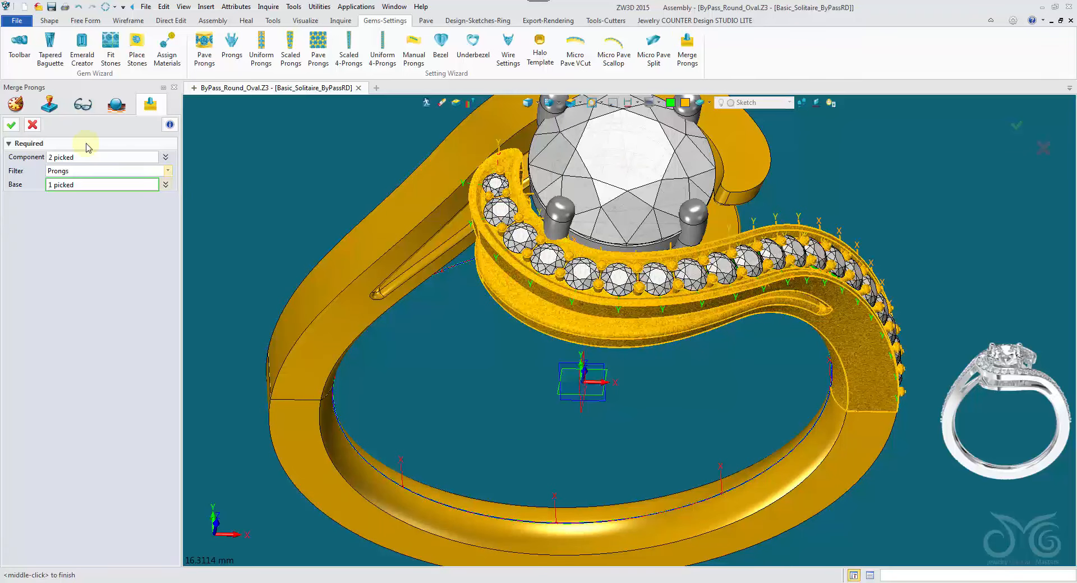
pyautogui.click(17, 131)
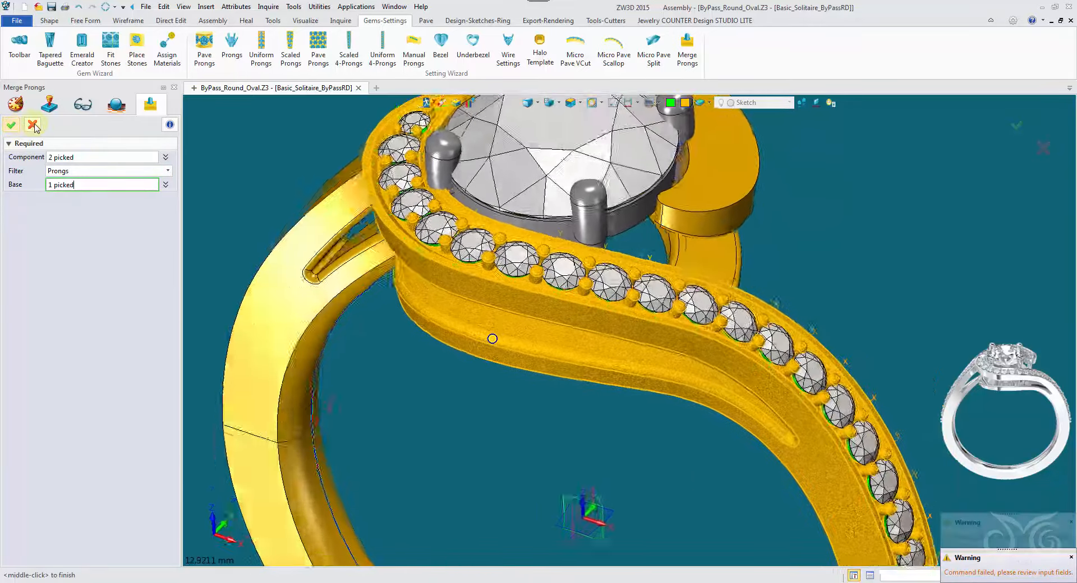
# Clear all picked prongs in Merge Prongs and switch the pick filter from Feature to Component
pyautogui.click(165, 157)
pyautogui.click(167, 182)
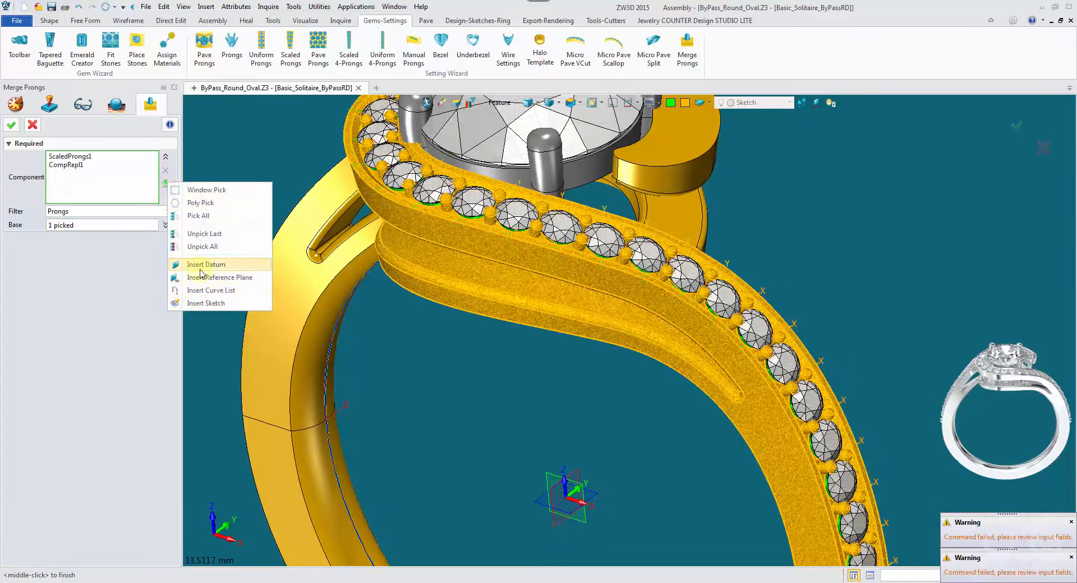
pyautogui.click(203, 246)
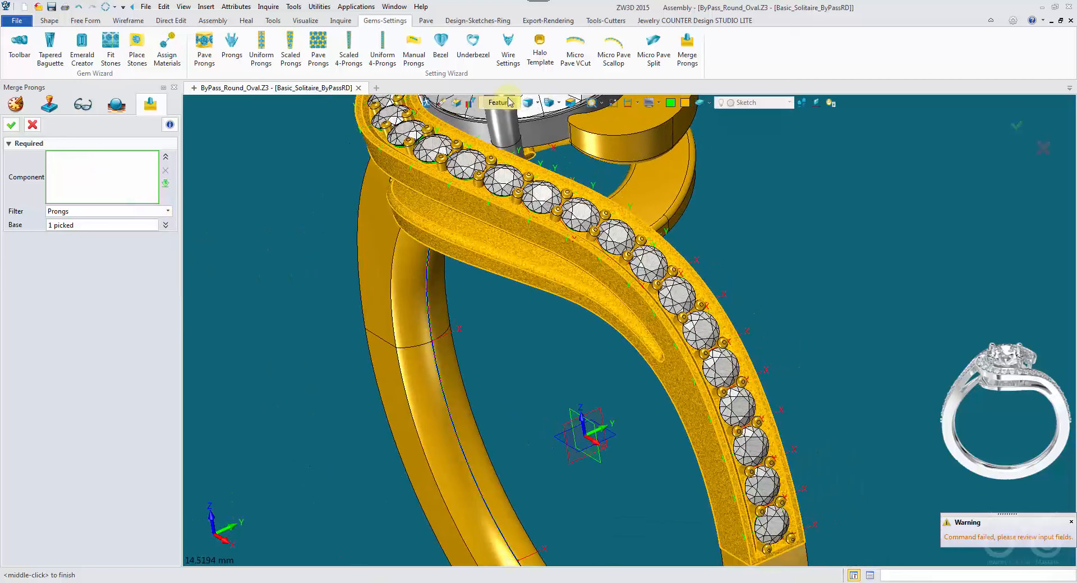
pyautogui.click(509, 102)
pyautogui.click(545, 169)
pyautogui.moveTo(595, 208); pyautogui.dragTo(603, 275, button='right')
pyautogui.scroll(3, 627, 274)
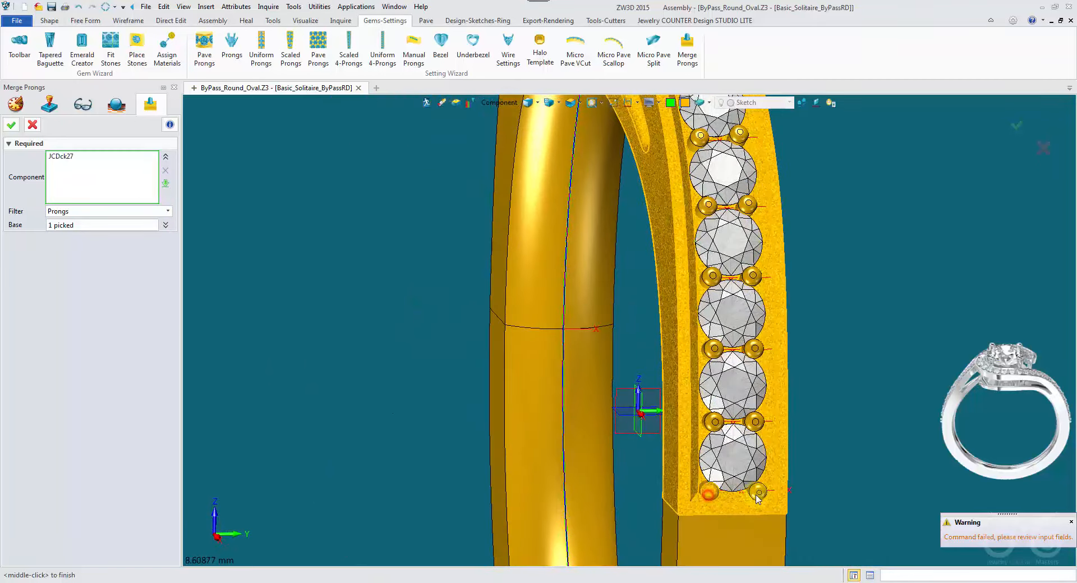
pyautogui.click(715, 425)
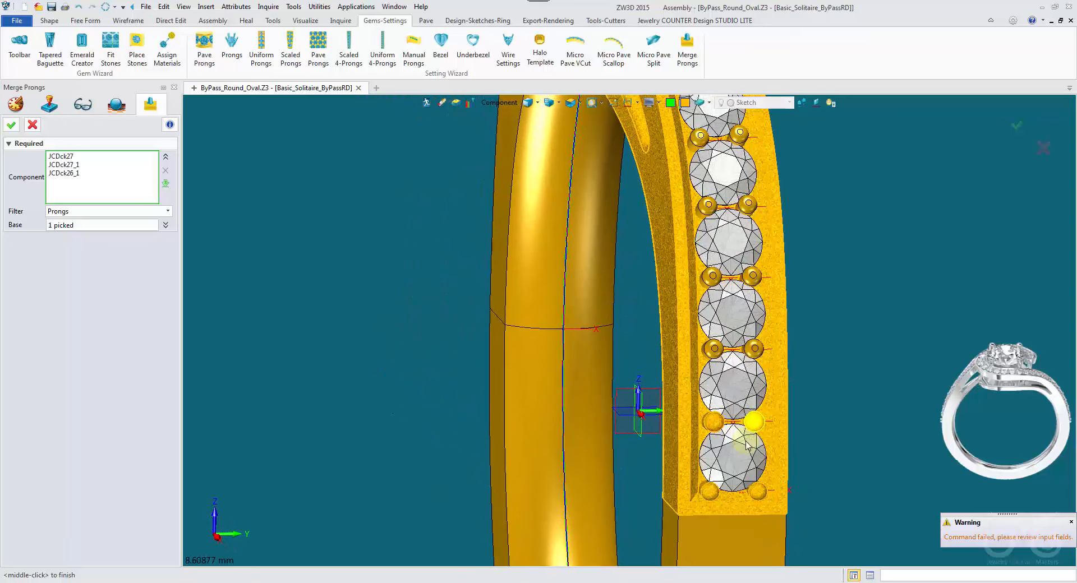
pyautogui.click(717, 426)
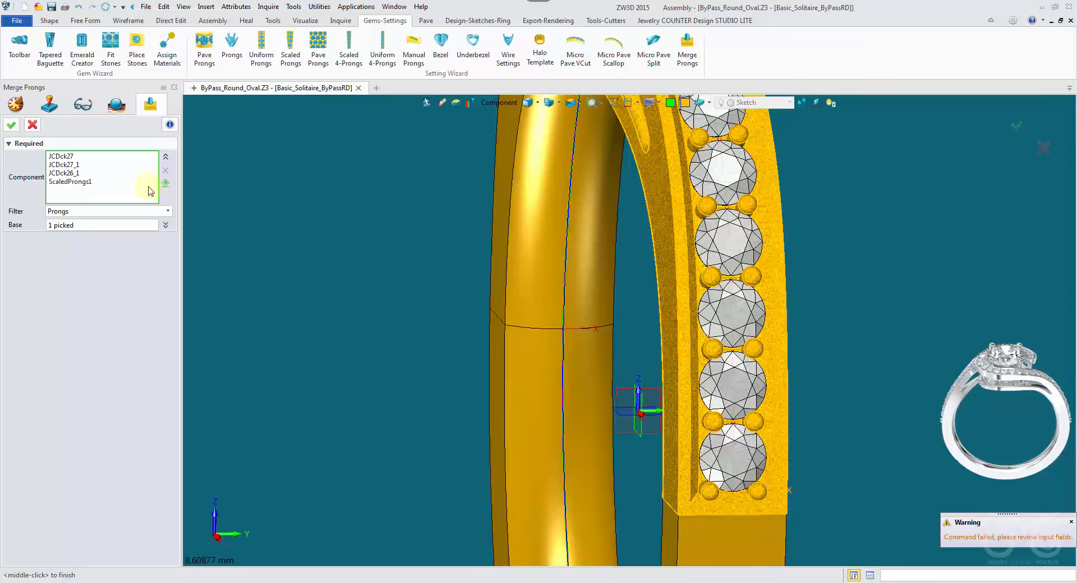
pyautogui.click(167, 184)
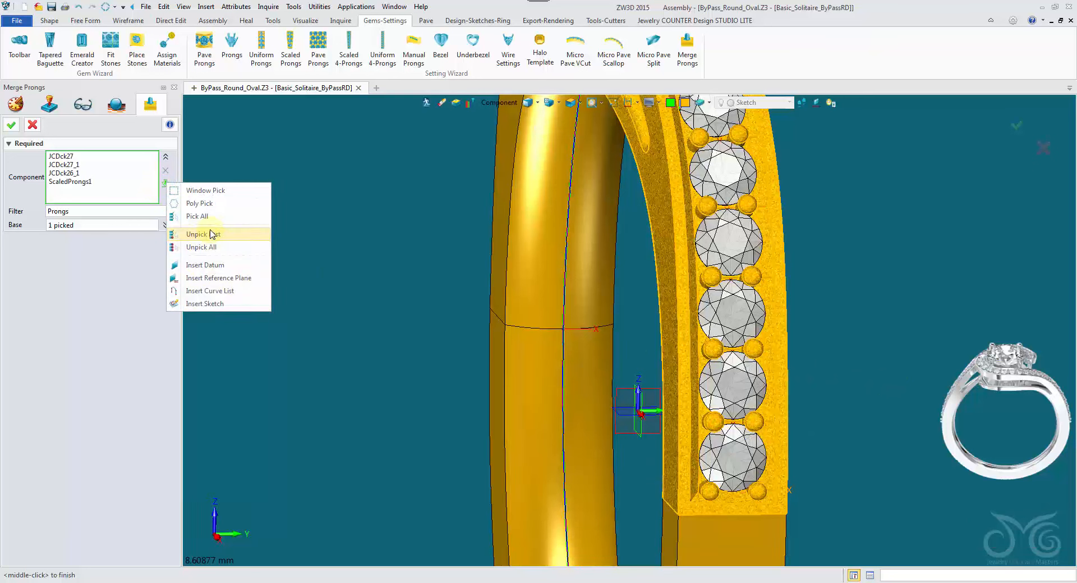
pyautogui.click(208, 248)
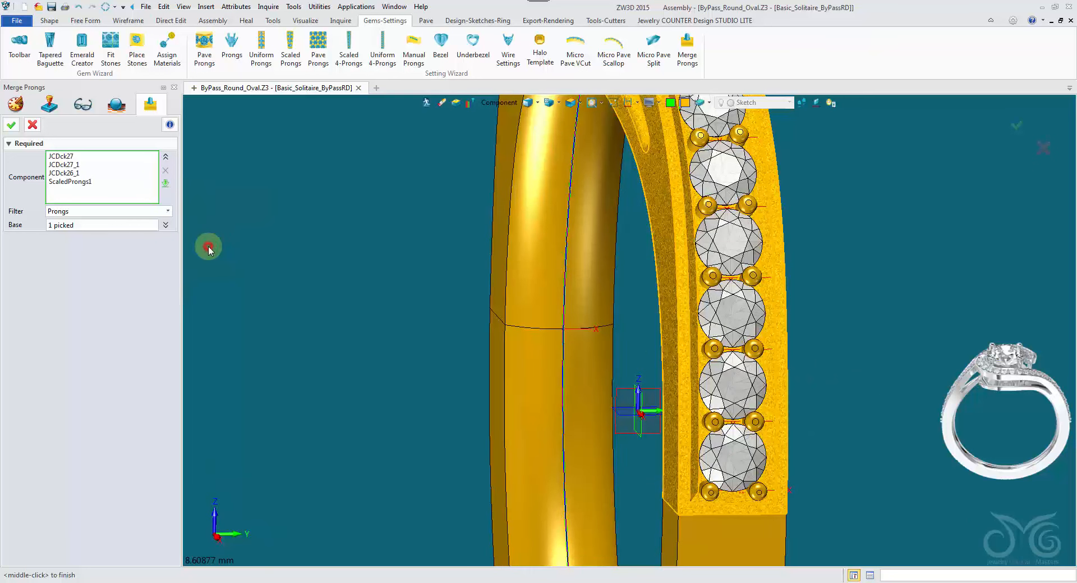
# Try to merge only the two end prongs at the recess's square end into the front arm, and clear the prong selection
pyautogui.click(709, 493)
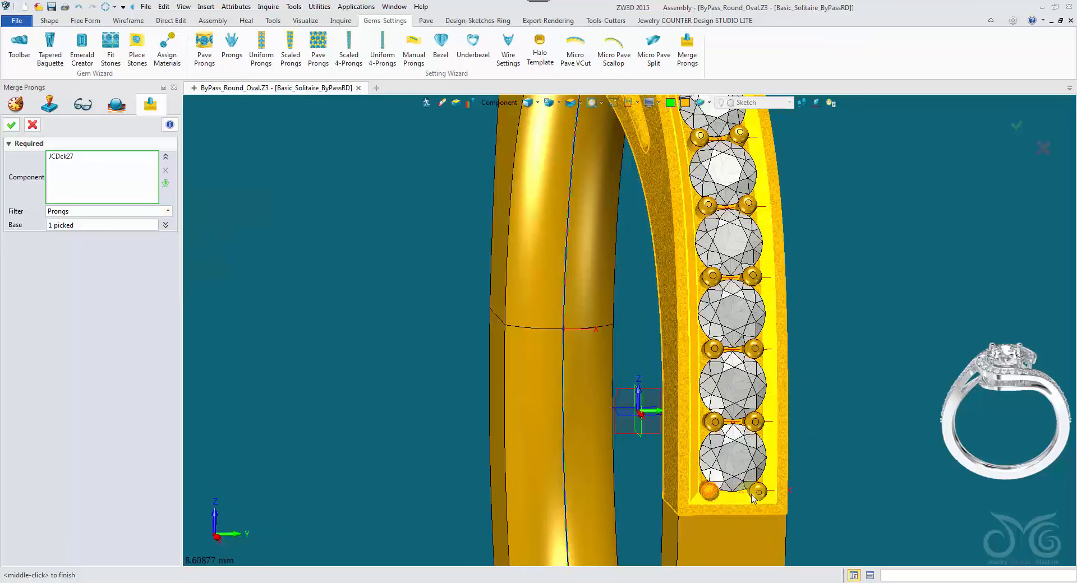
pyautogui.click(13, 125)
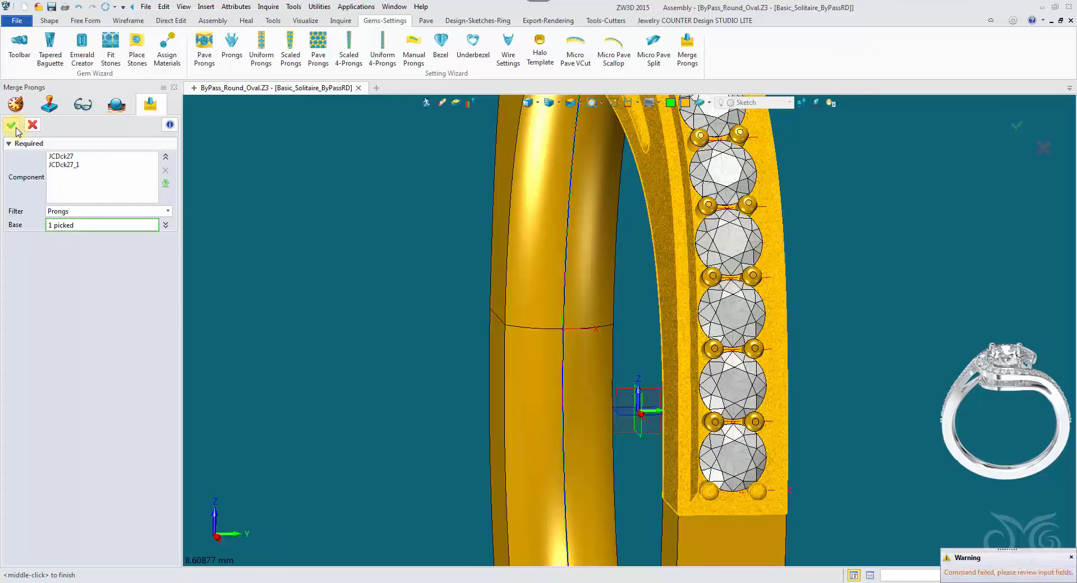
pyautogui.click(167, 184)
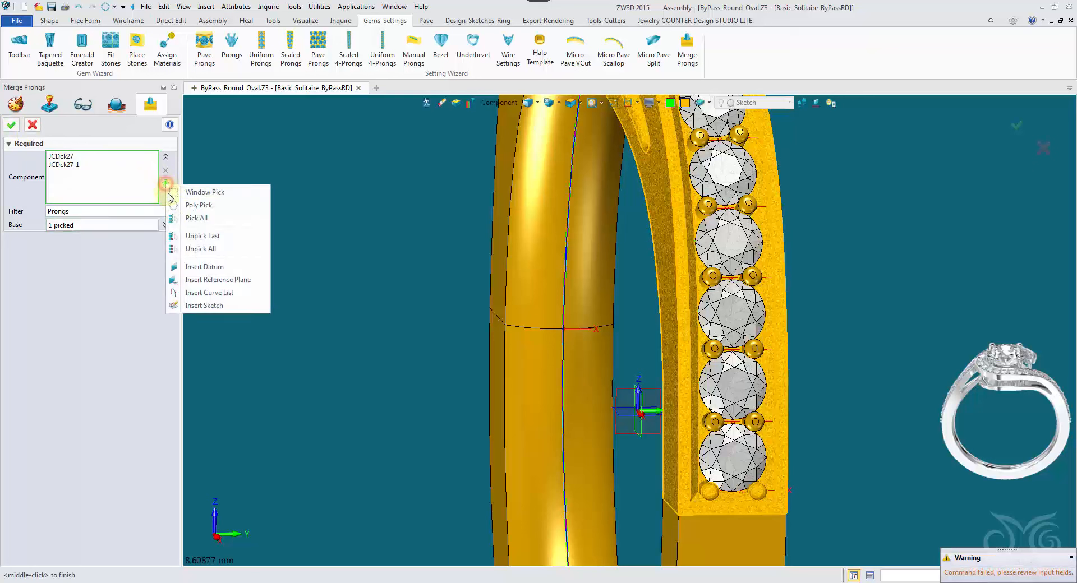
pyautogui.click(211, 248)
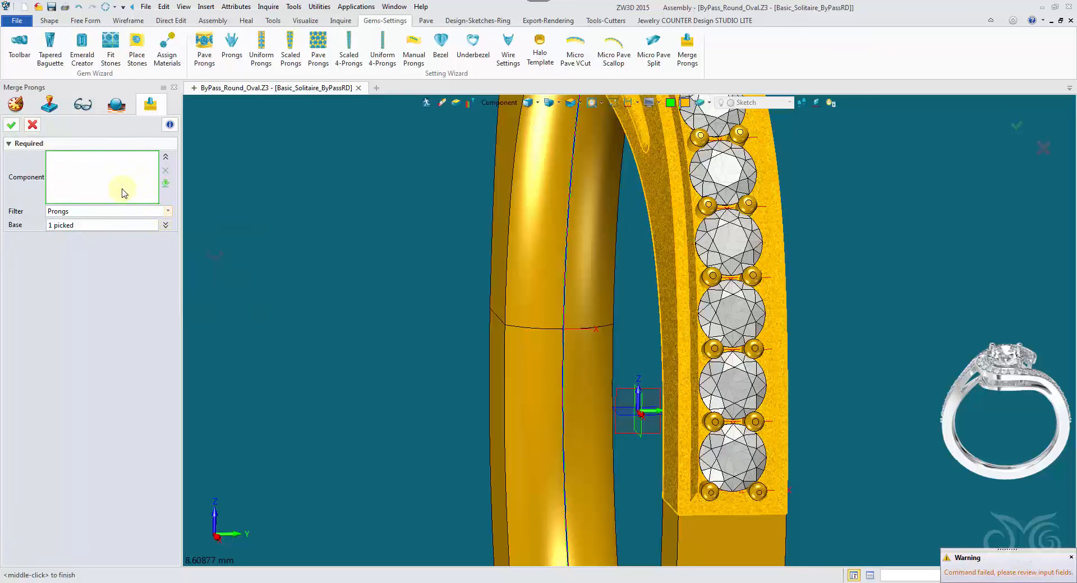
# Merge the scaled pavé prongs along the whole gem row into the front arm with the Prongs filter
pyautogui.click(713, 422)
pyautogui.click(755, 421)
pyautogui.click(714, 349)
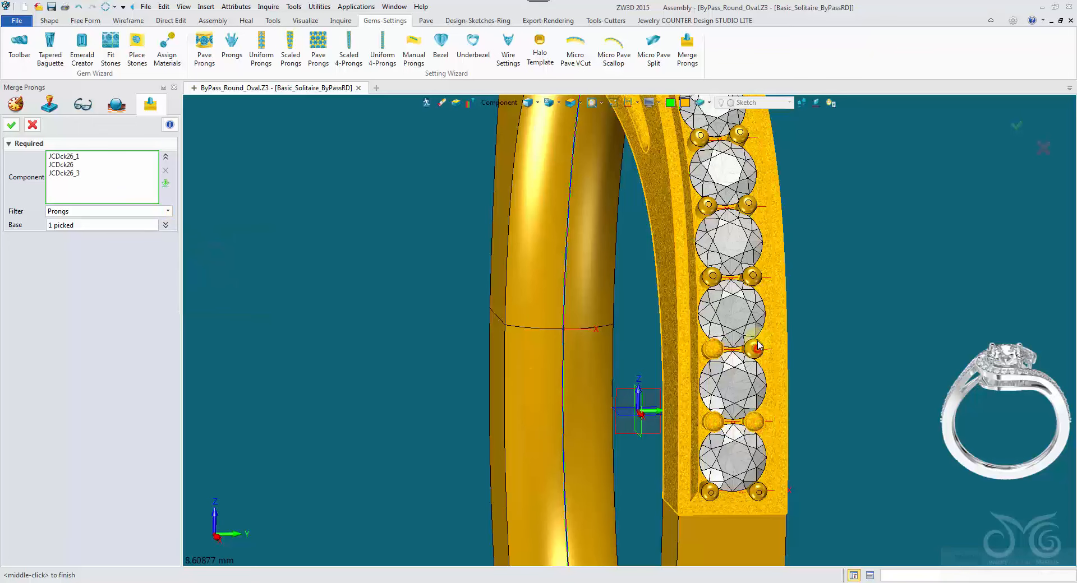
pyautogui.click(754, 348)
pyautogui.click(713, 276)
pyautogui.moveTo(714, 278); pyautogui.dragTo(726, 360, button='right')
pyautogui.click(718, 351)
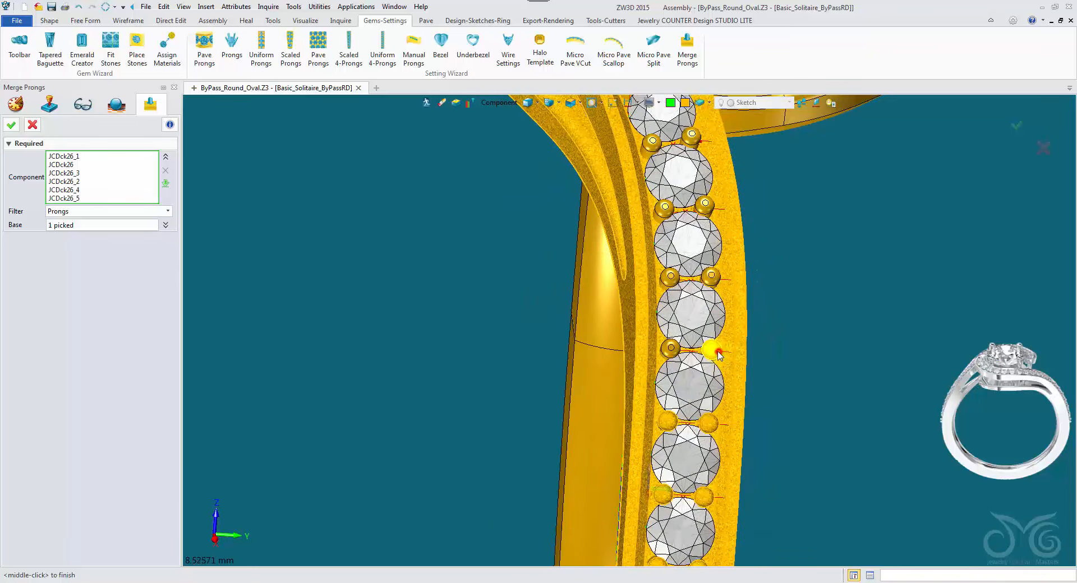
pyautogui.click(672, 283)
pyautogui.click(710, 278)
pyautogui.moveTo(712, 252); pyautogui.dragTo(704, 362, button='right')
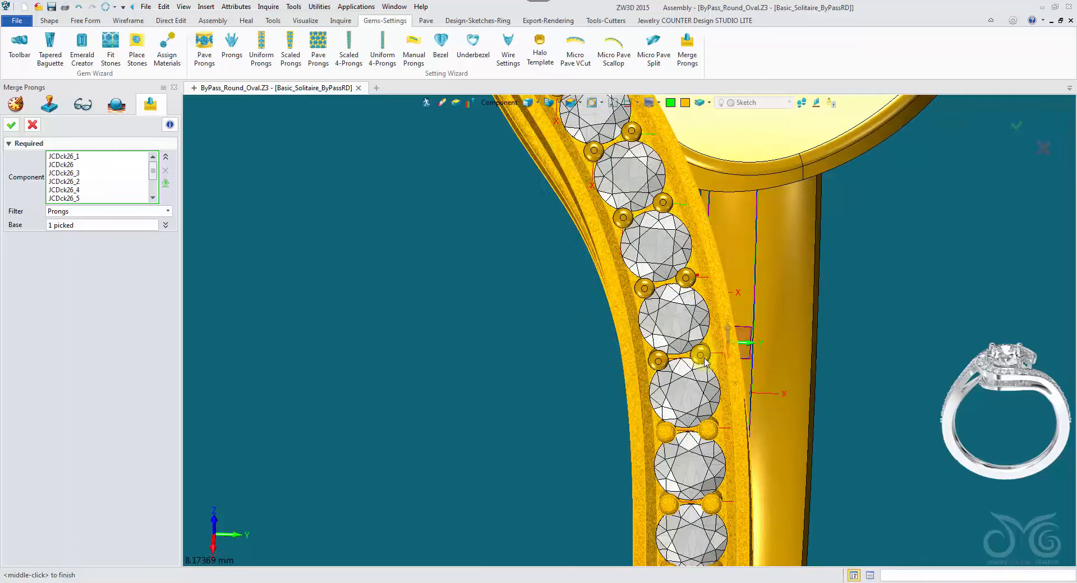
pyautogui.click(644, 288)
pyautogui.click(685, 278)
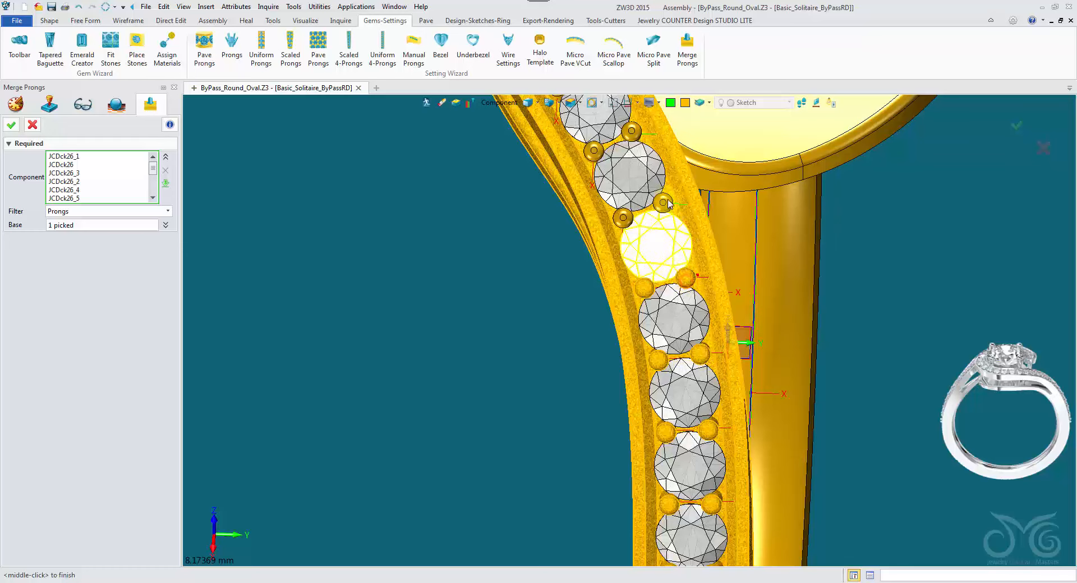
pyautogui.click(624, 219)
pyautogui.moveTo(629, 320); pyautogui.dragTo(693, 473, button='right')
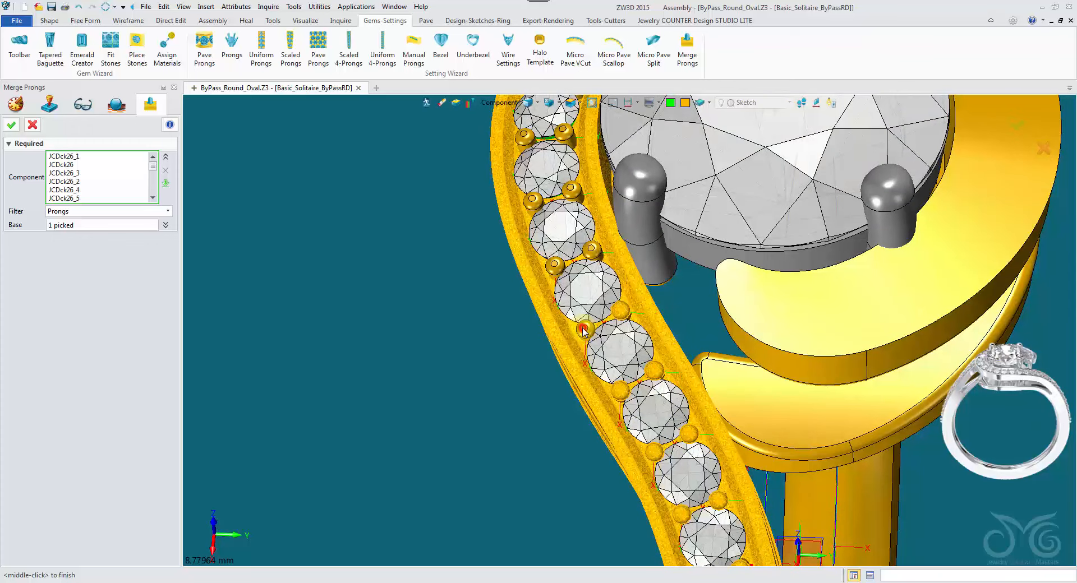
pyautogui.moveTo(583, 330); pyautogui.dragTo(623, 450, button='right')
pyautogui.click(608, 465)
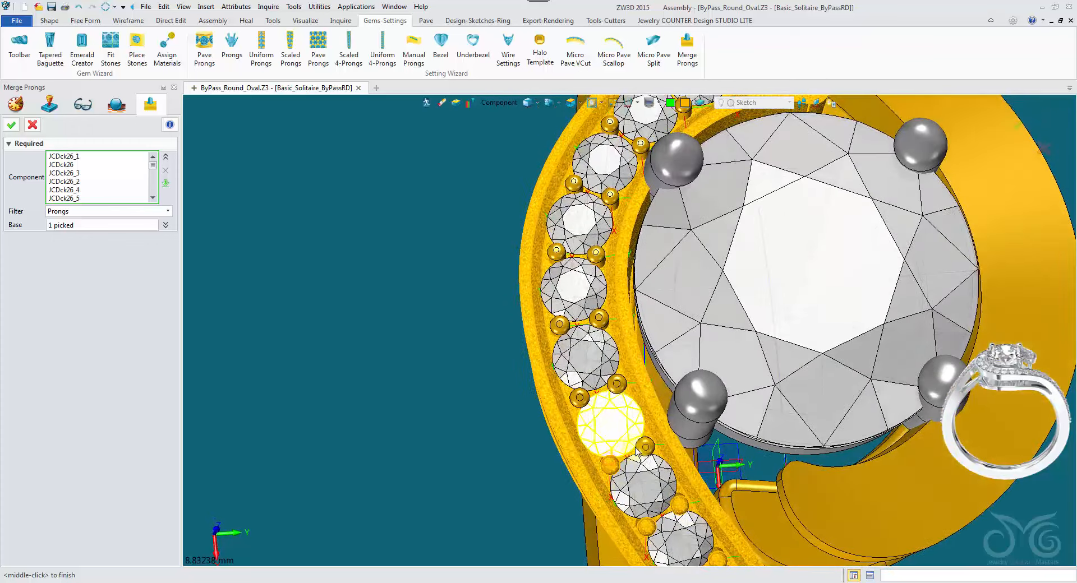
pyautogui.click(639, 449)
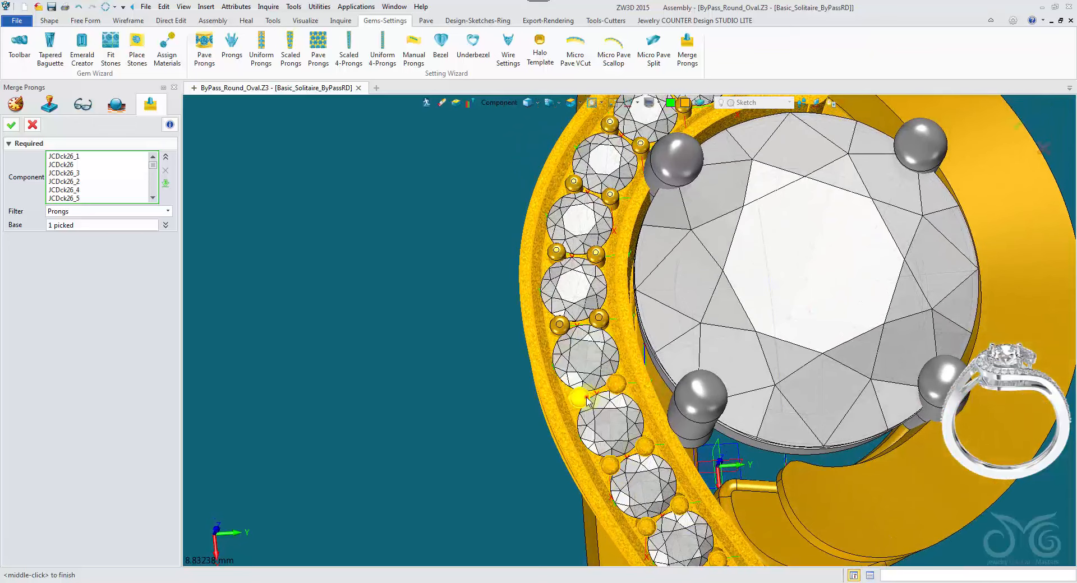
pyautogui.click(597, 322)
pyautogui.moveTo(628, 328); pyautogui.dragTo(634, 354, button='right')
pyautogui.click(564, 331)
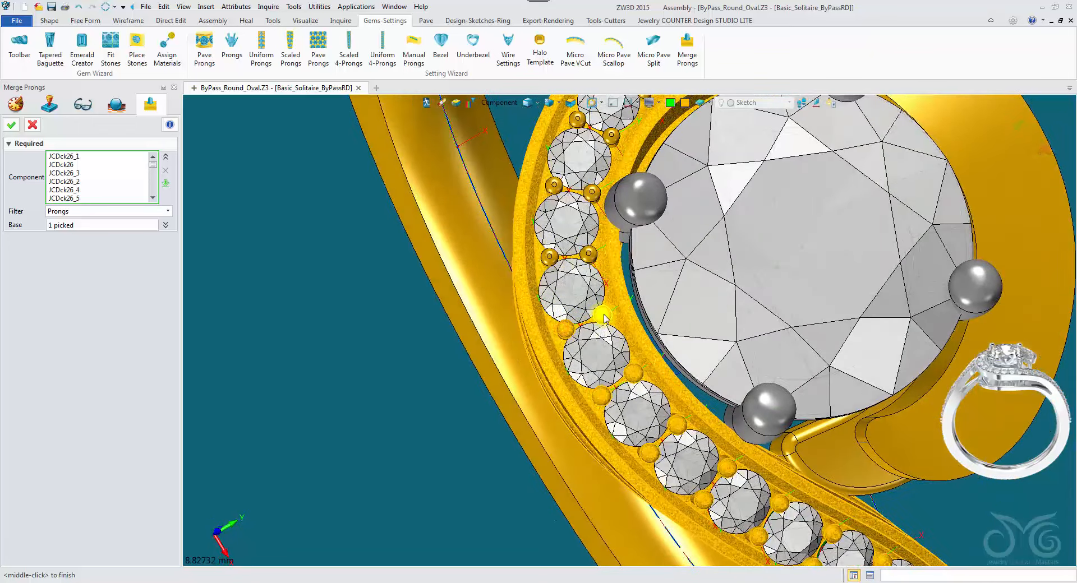
pyautogui.moveTo(550, 258); pyautogui.dragTo(466, 216, button='right')
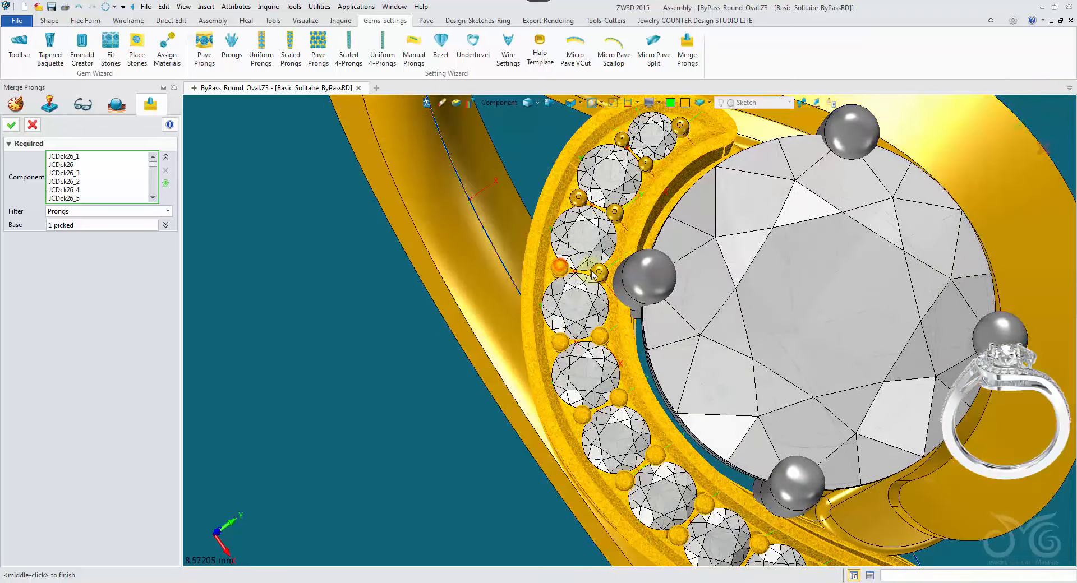
pyautogui.moveTo(593, 270); pyautogui.dragTo(601, 303, button='right')
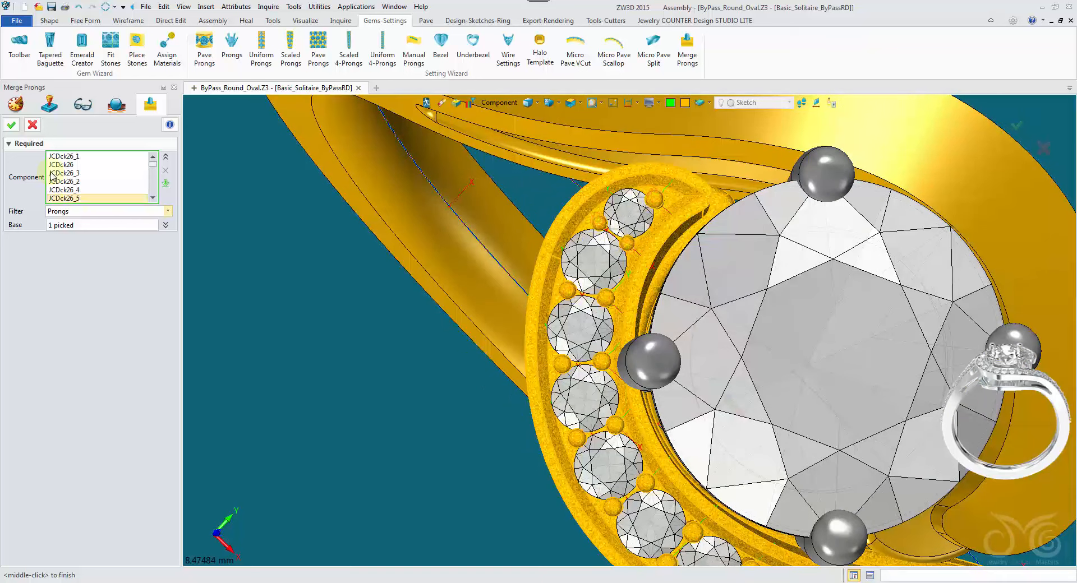
pyautogui.click(12, 126)
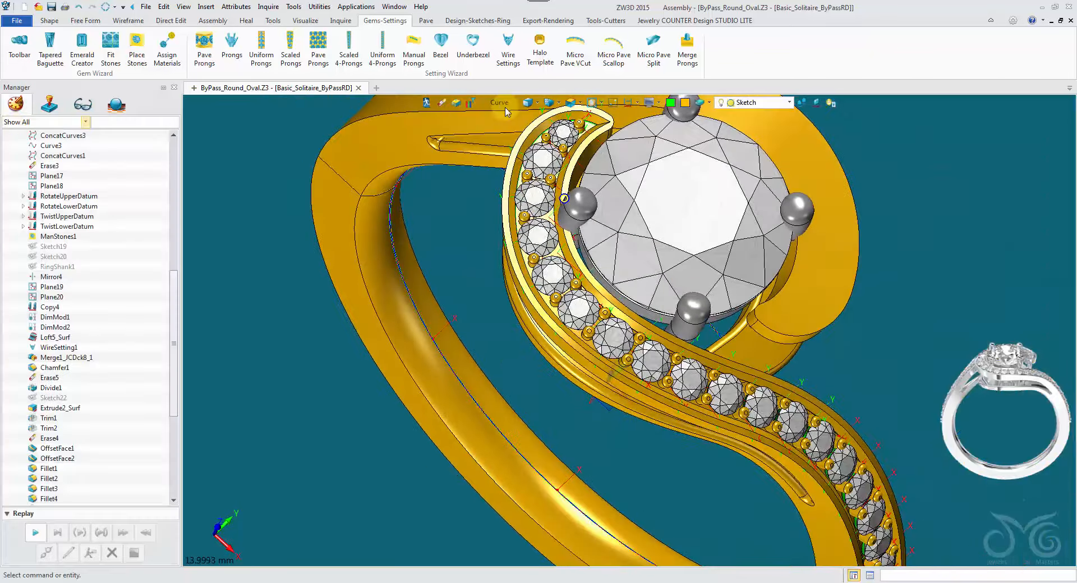
# Repeat Merge Prongs on the picked pavé prongs with the front arm shape s10 as the base
pyautogui.click(505, 108)
pyautogui.click(537, 211)
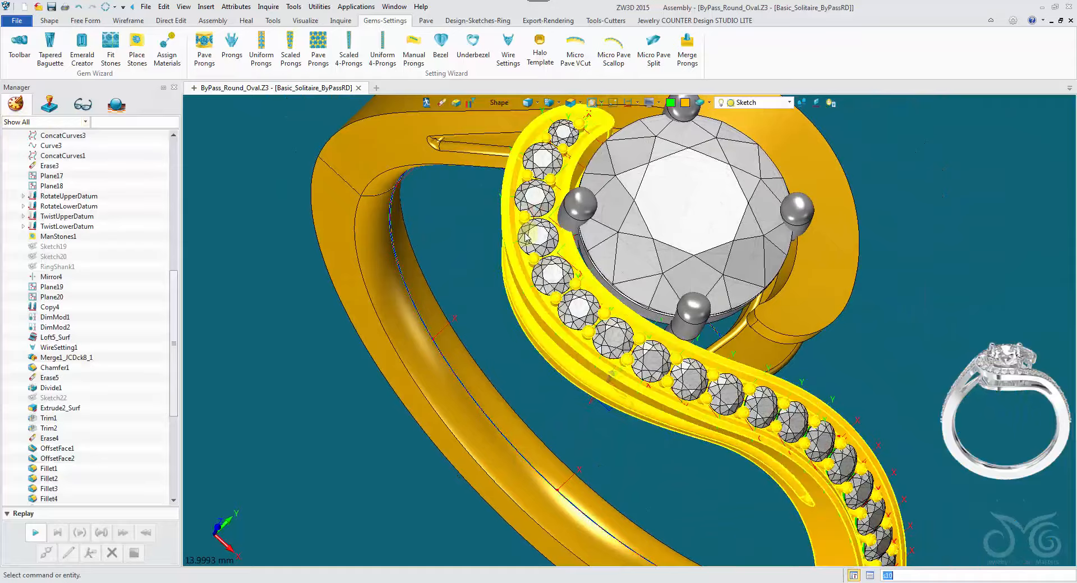
pyautogui.click(223, 303)
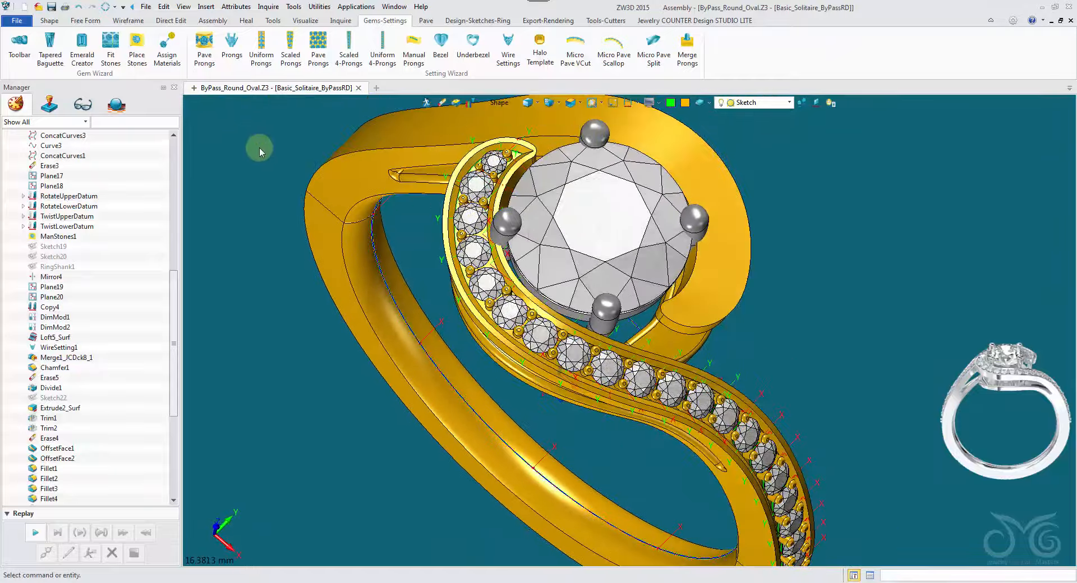
pyautogui.rightClick(260, 149)
pyautogui.click(265, 145)
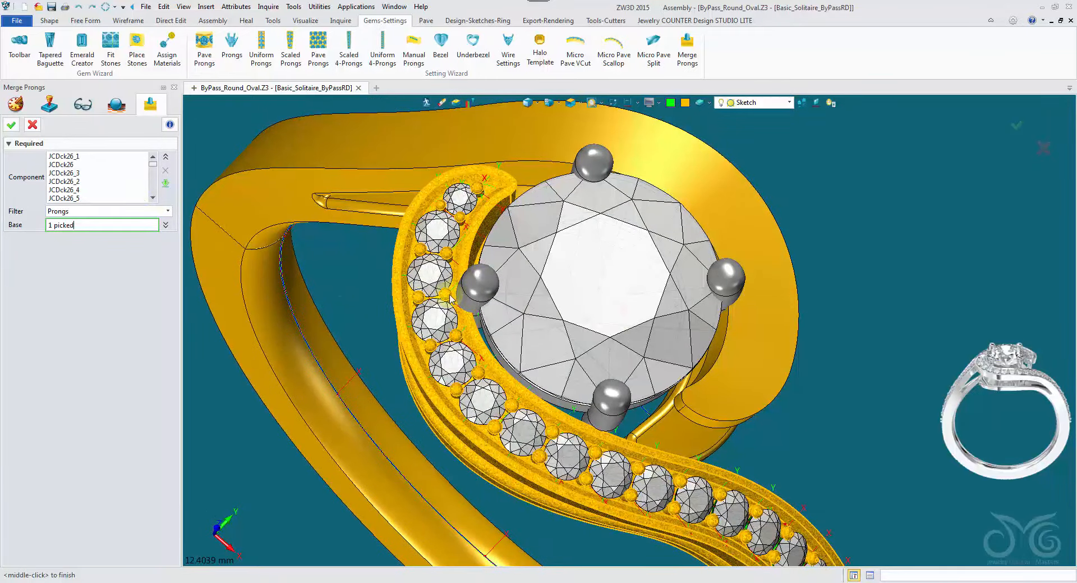
pyautogui.click(449, 302)
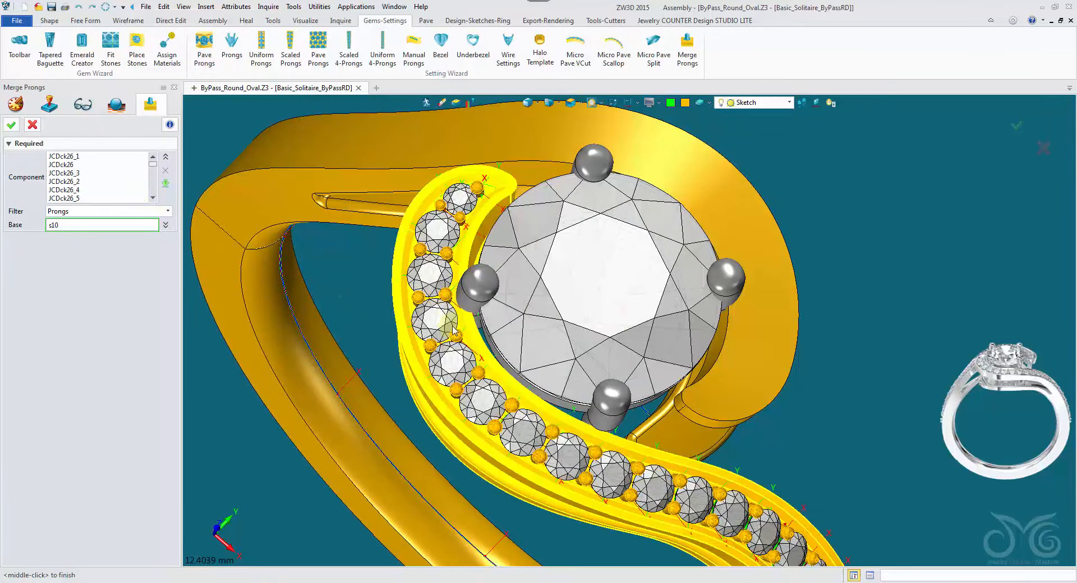
pyautogui.click(129, 198)
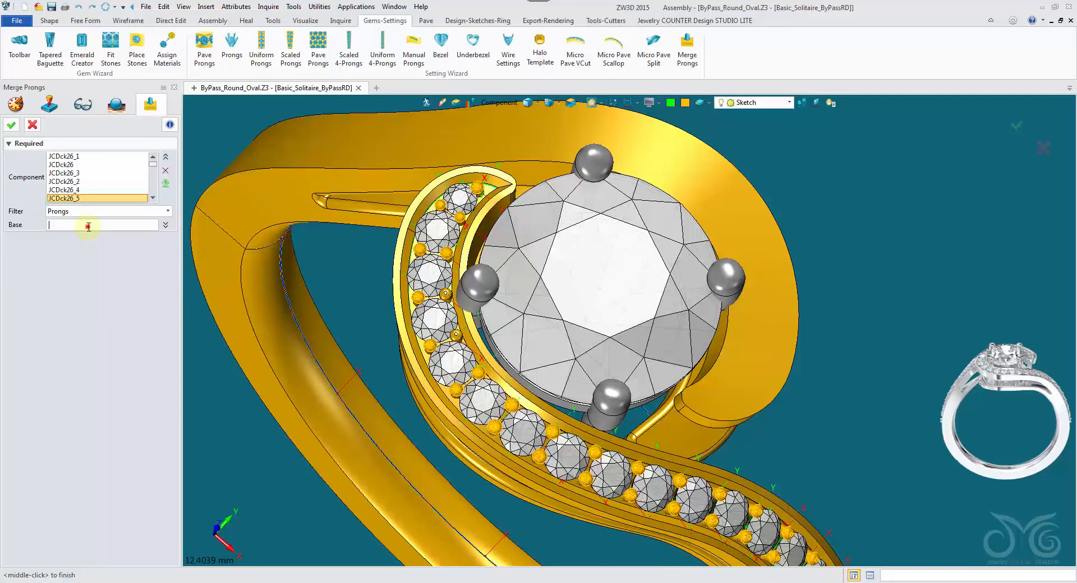
pyautogui.write('s10')
pyautogui.press('Return')
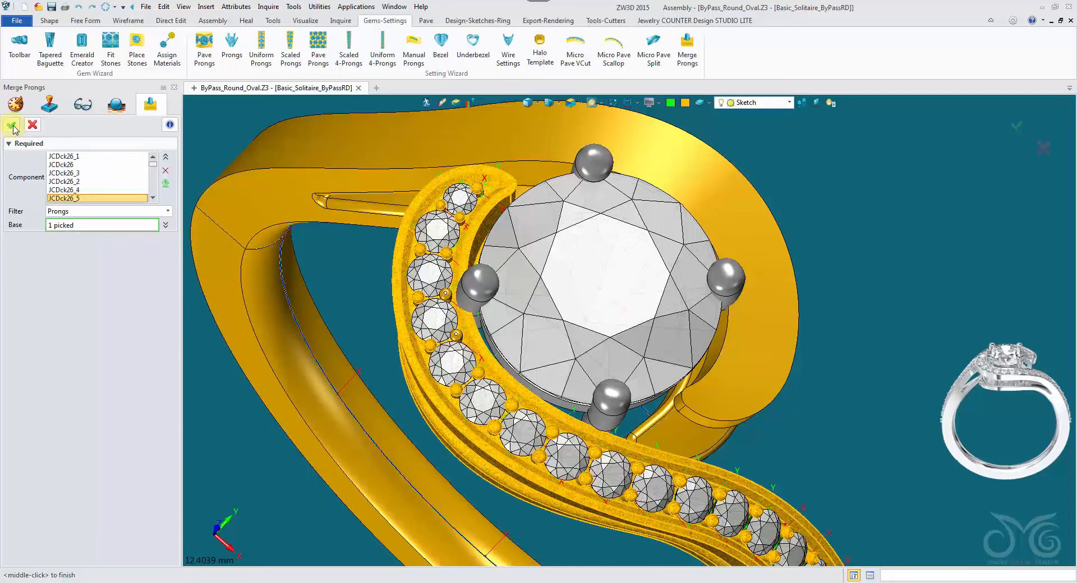
pyautogui.click(12, 126)
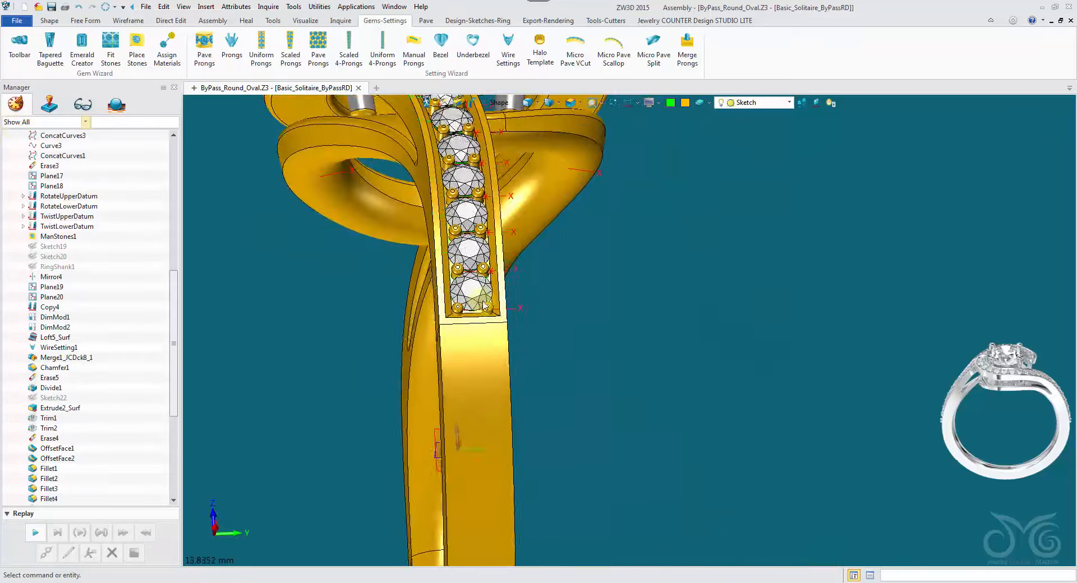
pyautogui.scroll(6, 484, 305)
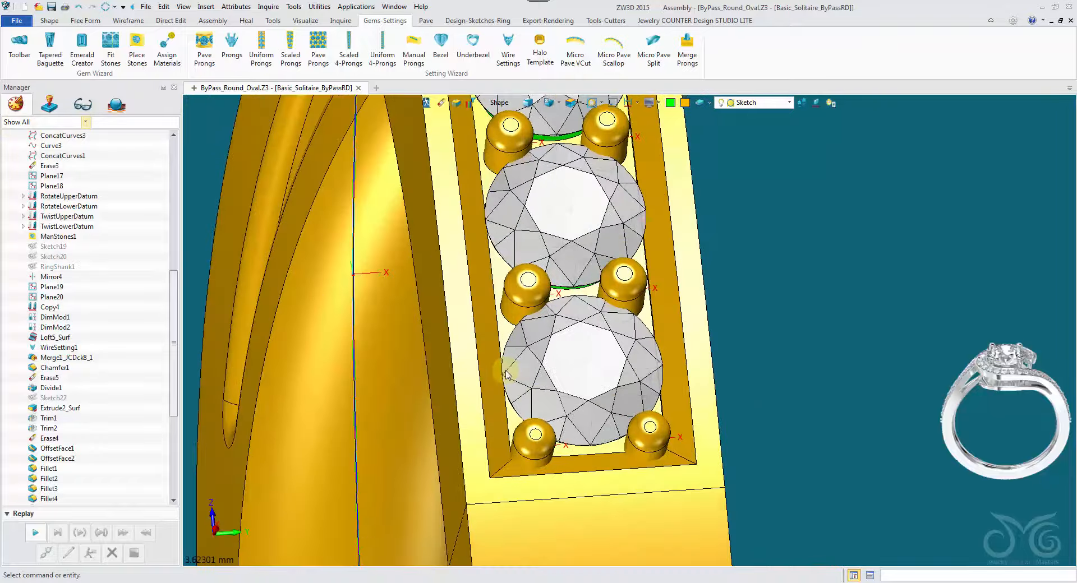
pyautogui.moveTo(506, 374); pyautogui.dragTo(593, 441, button='right')
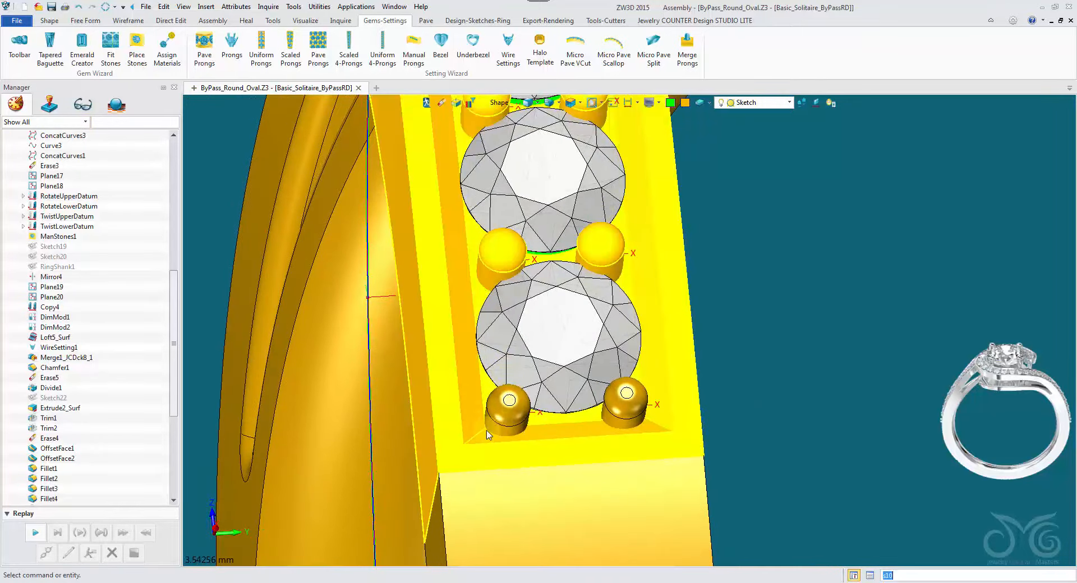
pyautogui.moveTo(487, 435); pyautogui.dragTo(359, 404, button='right')
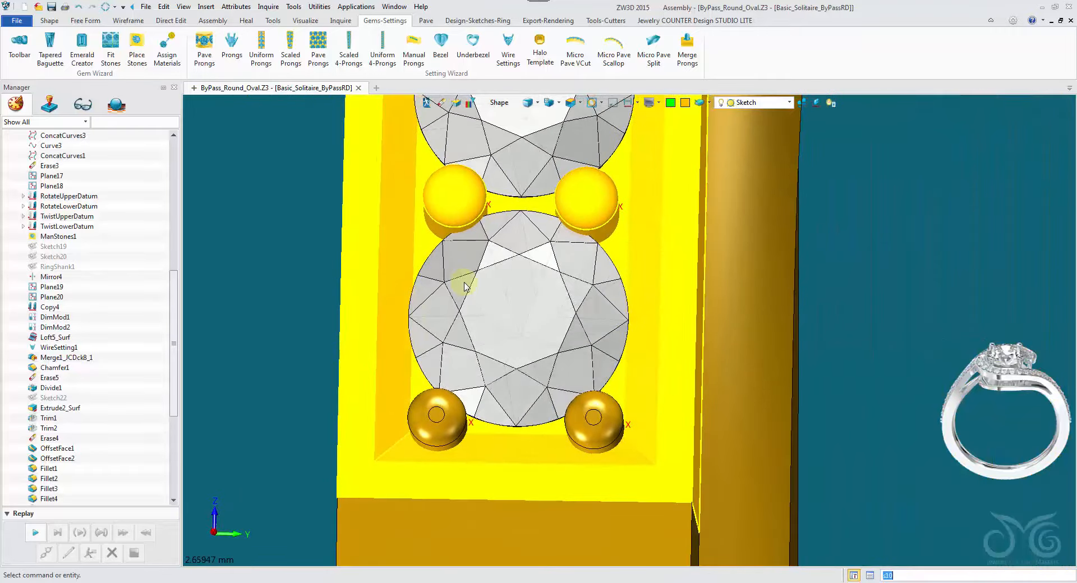
pyautogui.moveTo(455, 264); pyautogui.dragTo(421, 197, button='right')
pyautogui.click(685, 54)
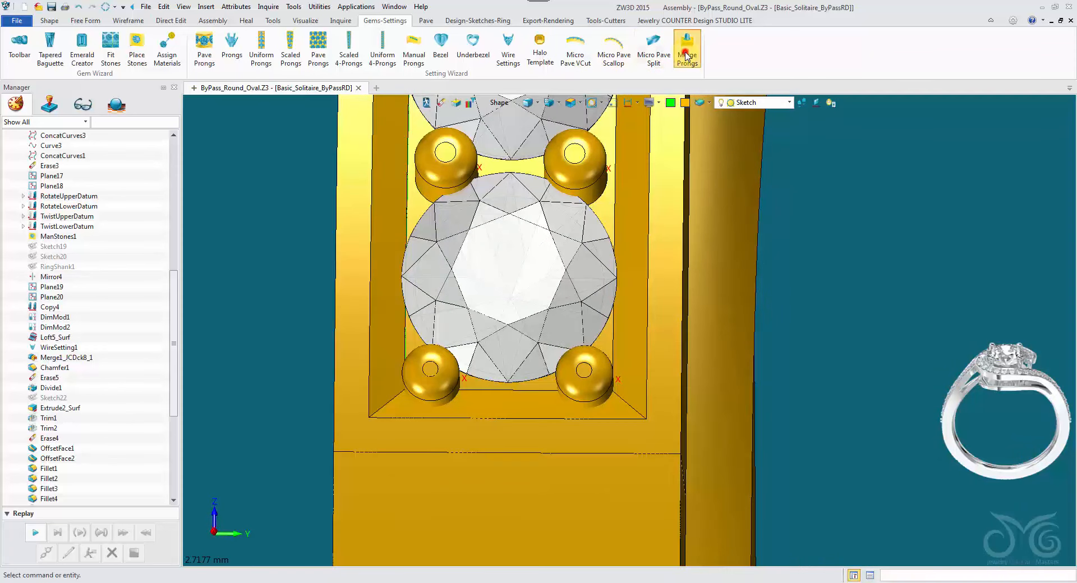
pyautogui.click(378, 464)
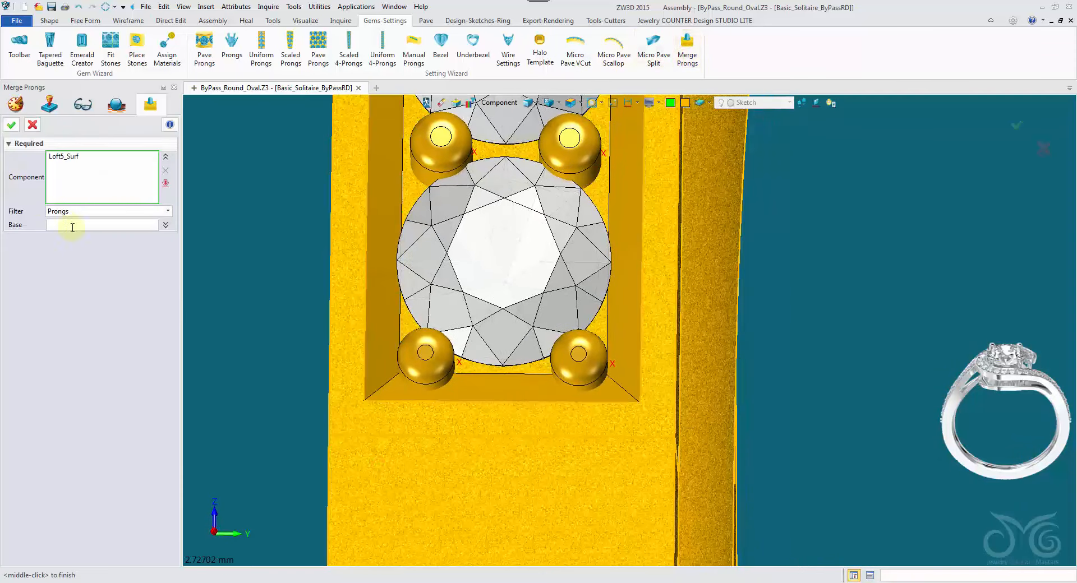
pyautogui.click(72, 225)
pyautogui.click(413, 366)
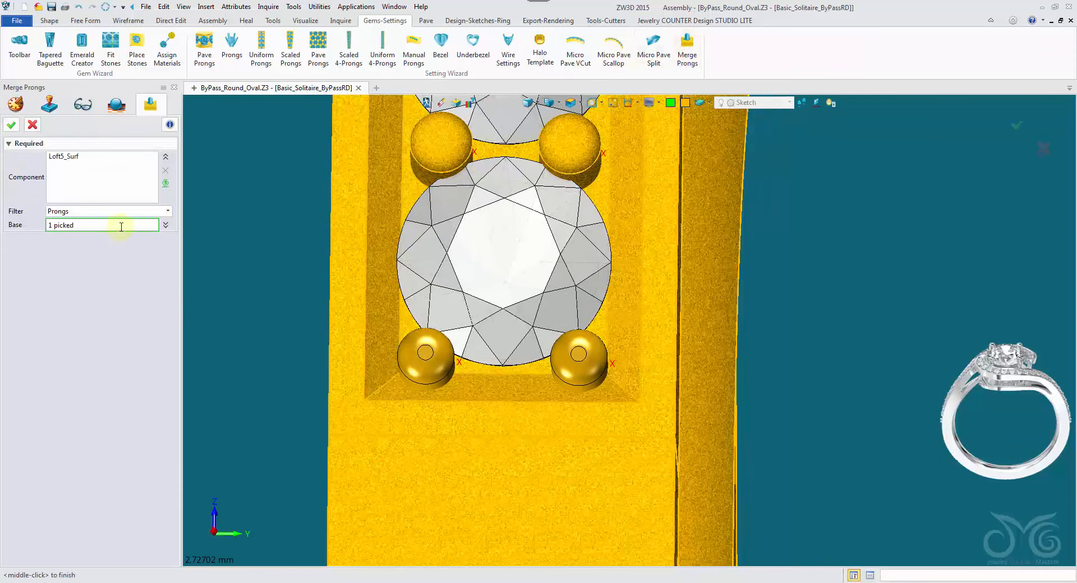
pyautogui.click(32, 124)
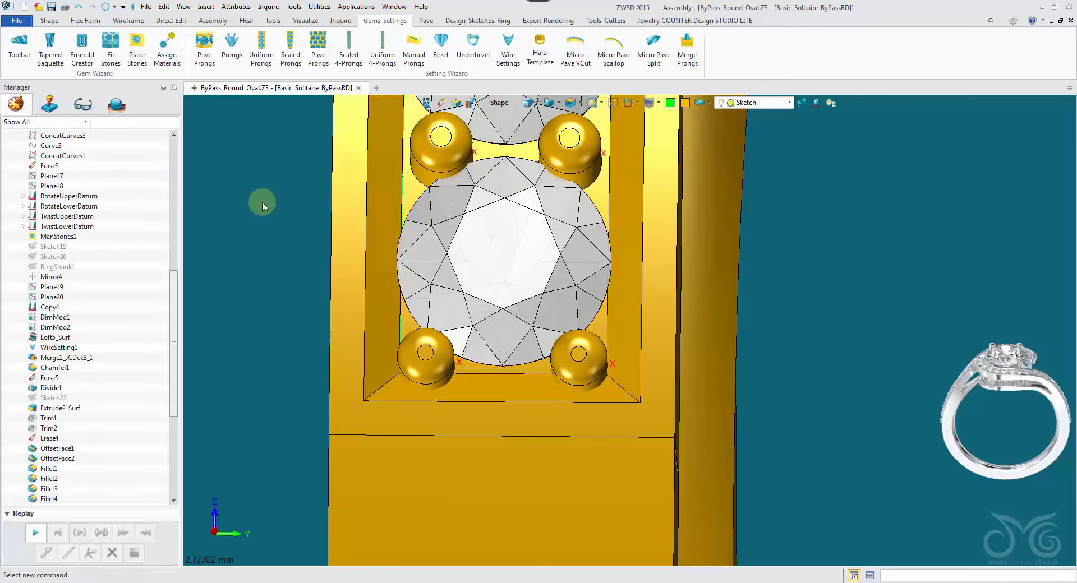
# Merge the first end prong (JCDck27) at the recess's square end into the front arm
pyautogui.middleClick(262, 206)
pyautogui.click(416, 353)
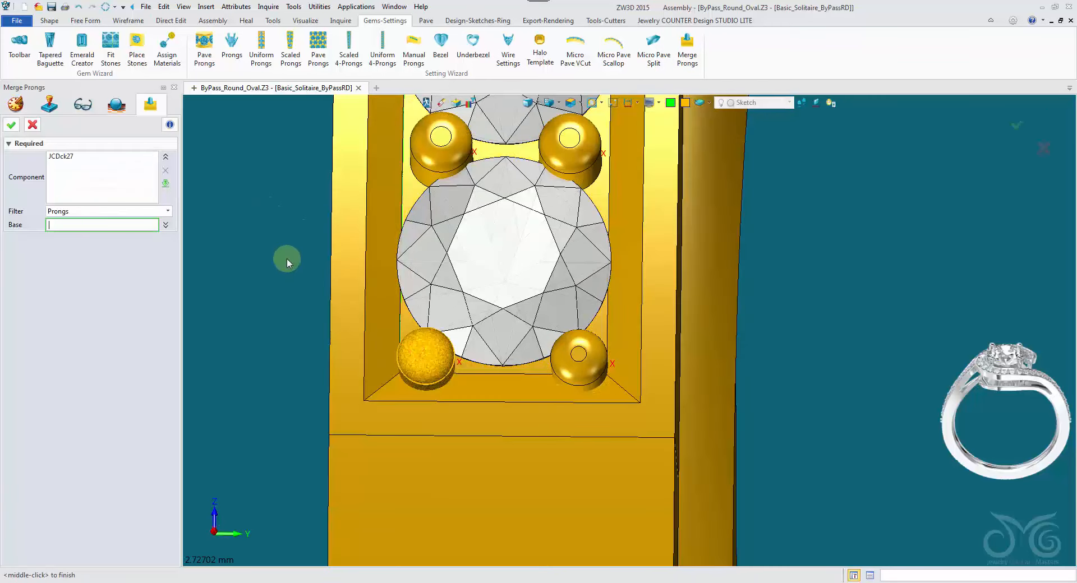
pyautogui.click(348, 283)
pyautogui.click(11, 129)
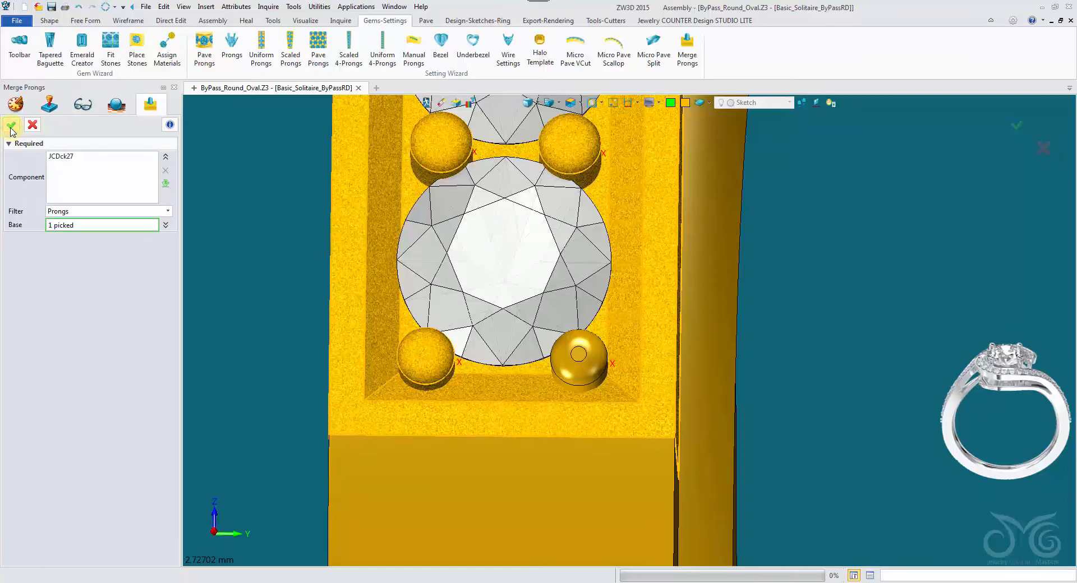
pyautogui.click(472, 406)
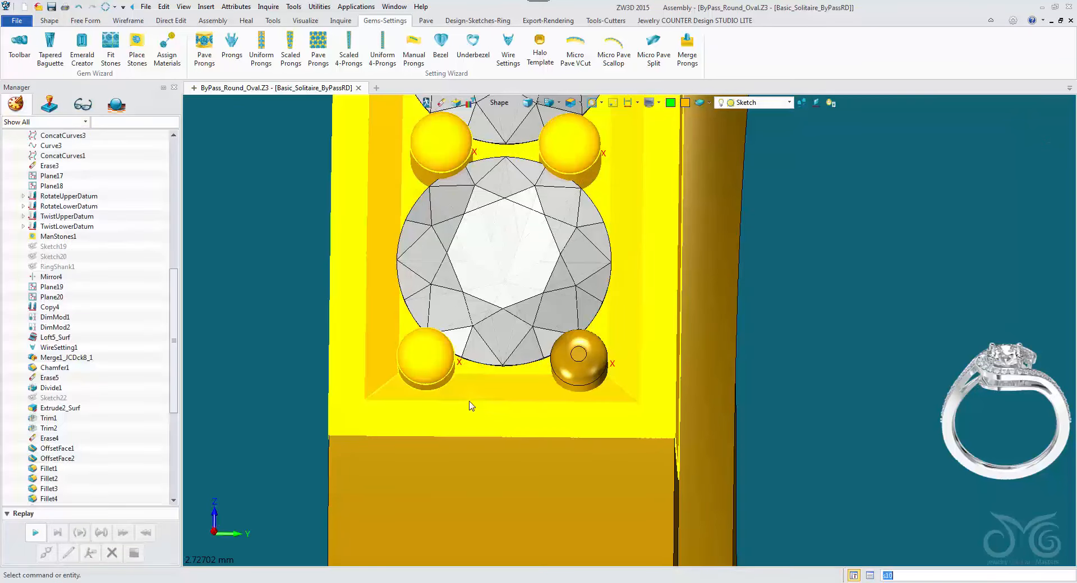
# Merge the second end prong (JCDck27_1) at the recess's square end into the front arm
pyautogui.click(240, 328)
pyautogui.middleClick(259, 306)
pyautogui.scroll(1, 257, 281)
pyautogui.moveTo(257, 281); pyautogui.dragTo(529, 329, button='right')
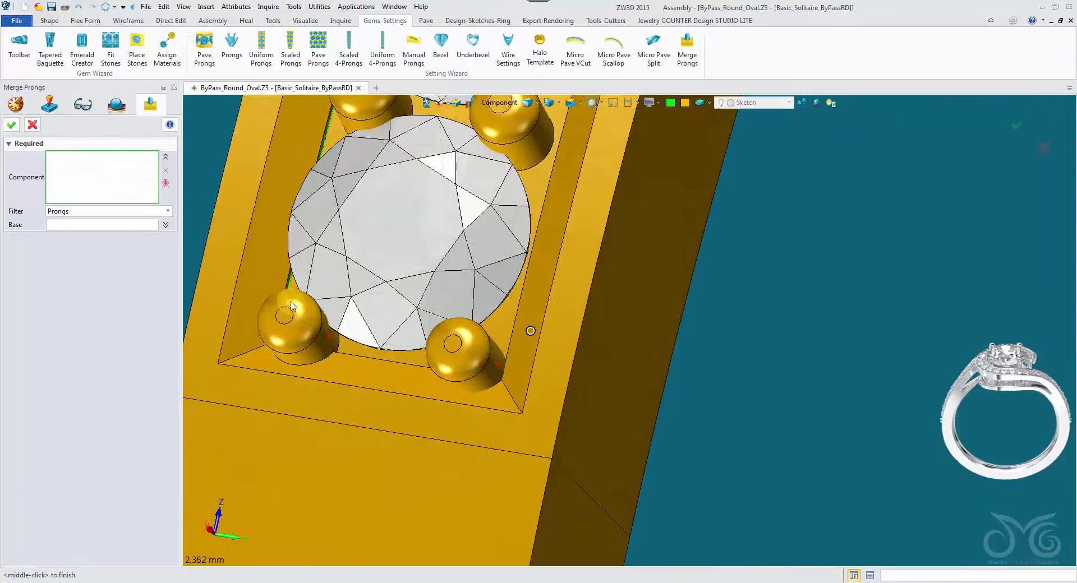
pyautogui.click(433, 354)
pyautogui.click(668, 296)
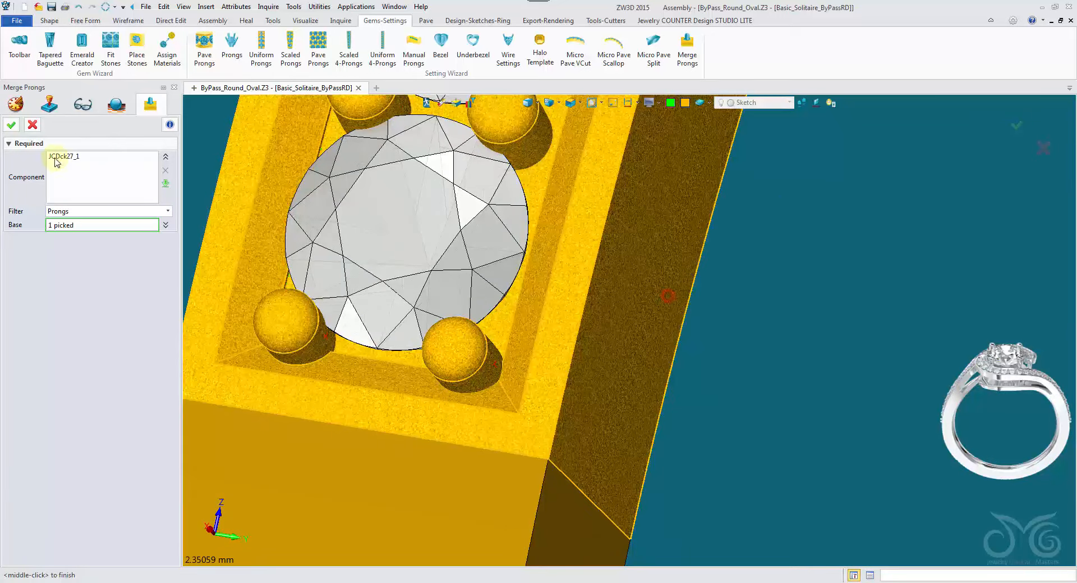
pyautogui.click(13, 124)
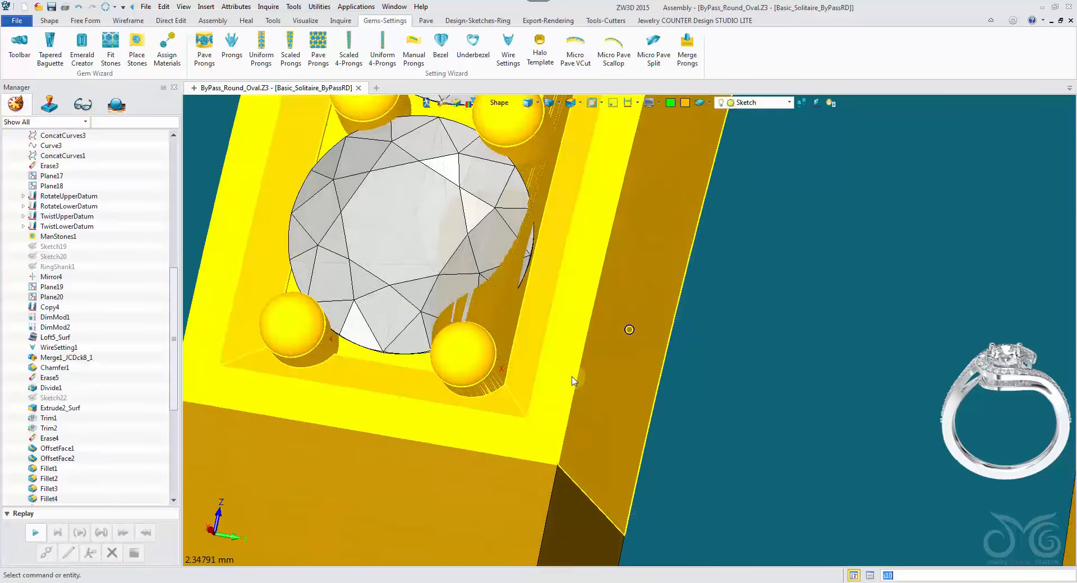
# Undo the last end-prong merge and move that prong component 0.025 mm toward the gem row and slightly outward with a dynamic move
pyautogui.moveTo(572, 382); pyautogui.dragTo(254, 117, button='right')
pyautogui.click(76, 8)
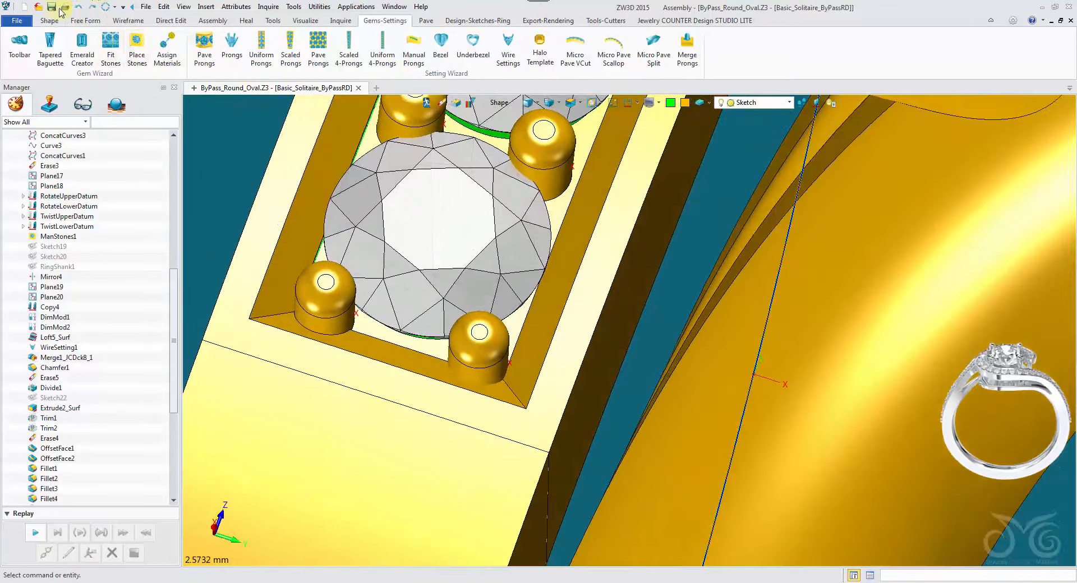
pyautogui.click(53, 20)
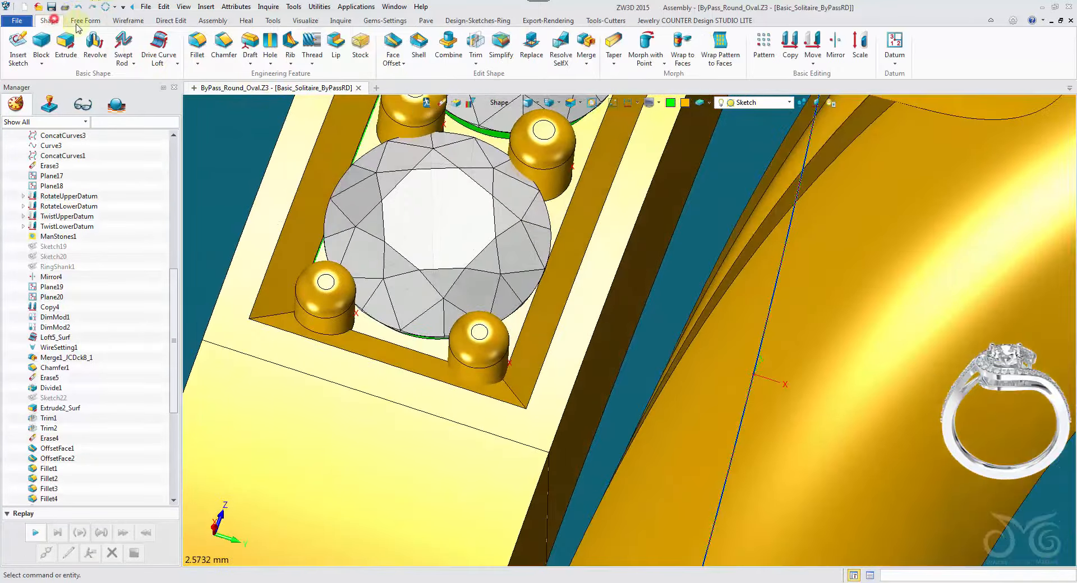
pyautogui.click(813, 45)
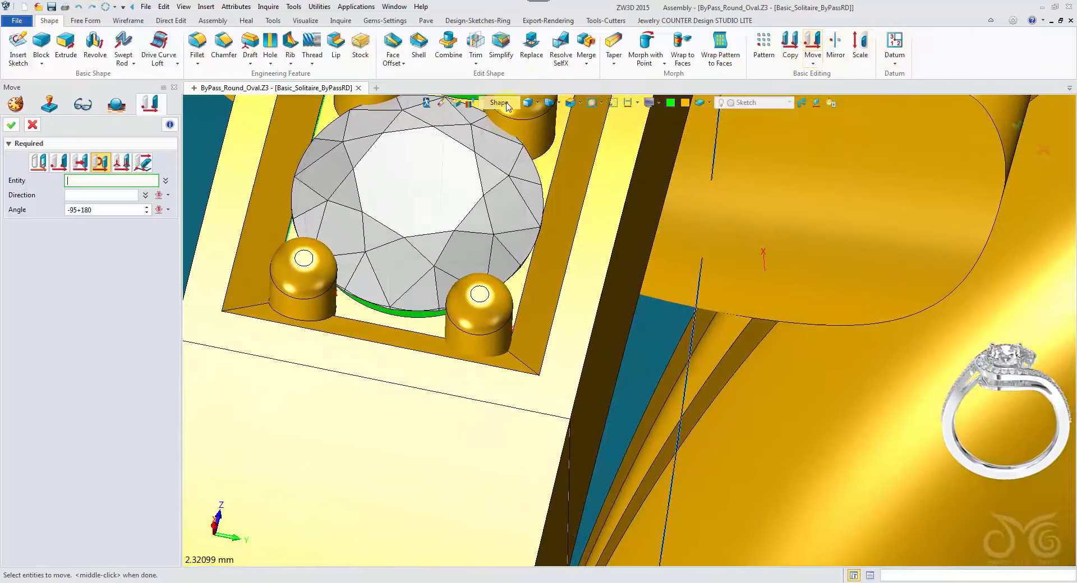
pyautogui.click(498, 103)
pyautogui.click(543, 182)
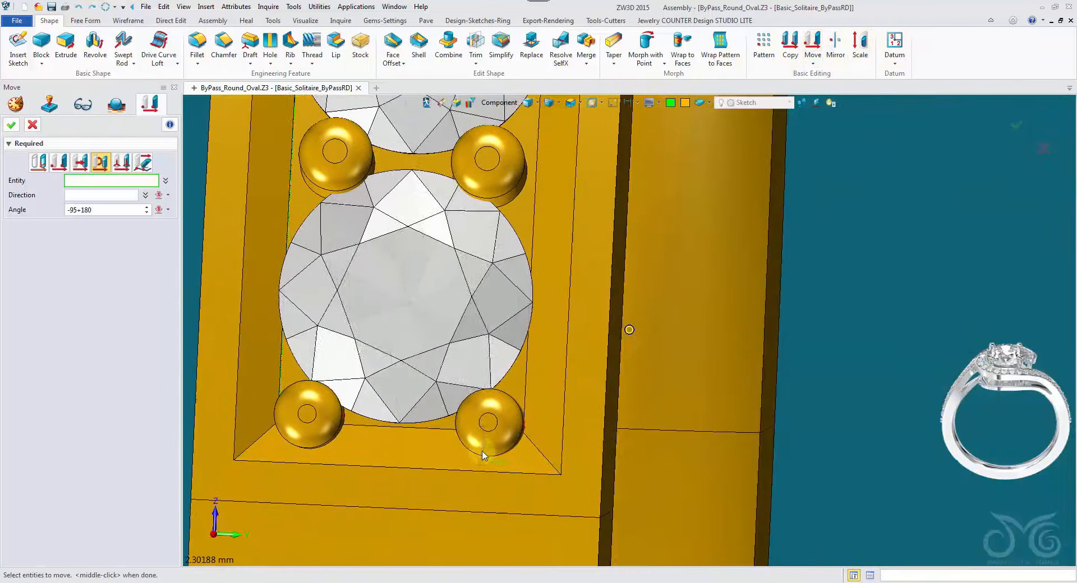
pyautogui.click(492, 443)
pyautogui.click(494, 439)
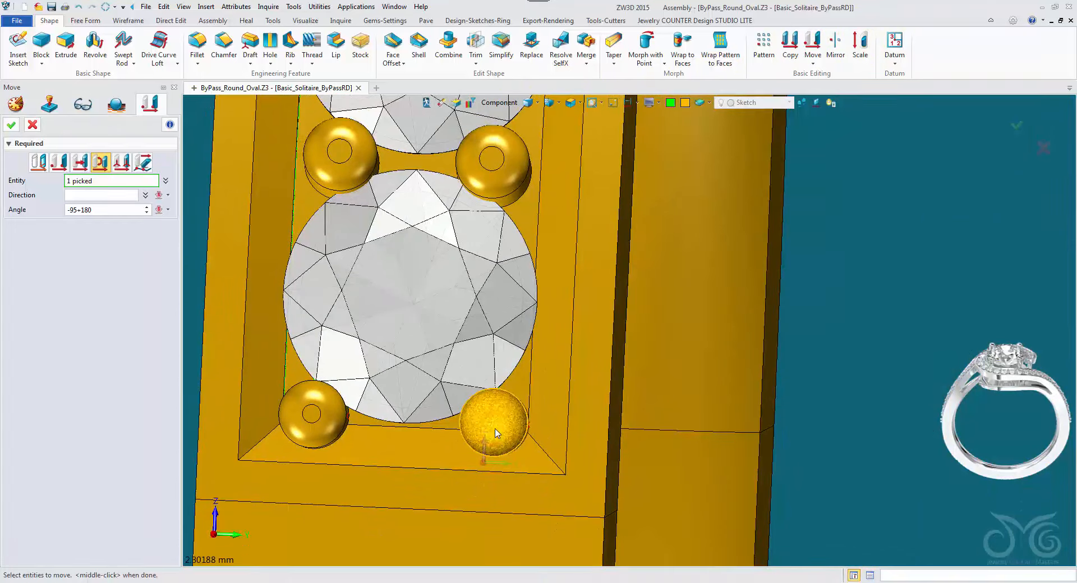
pyautogui.click(38, 163)
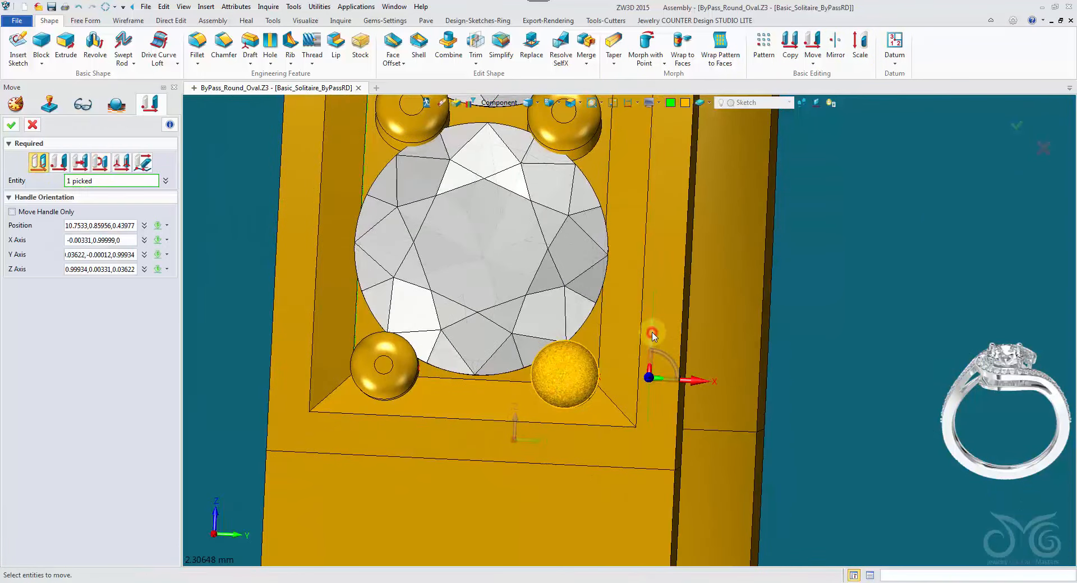
pyautogui.click(653, 332)
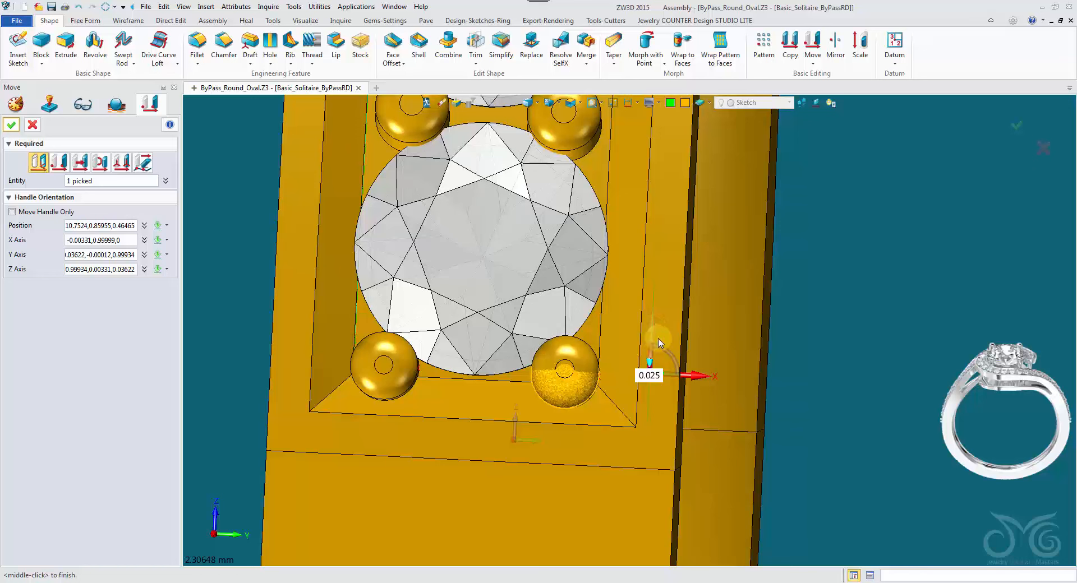
pyautogui.click(696, 377)
pyautogui.click(16, 131)
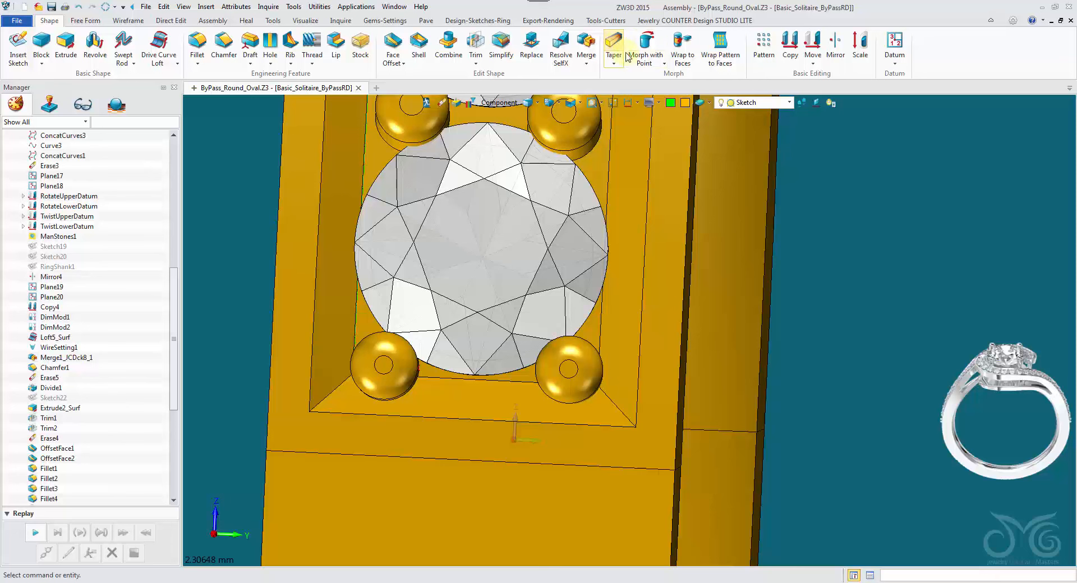
# Merge the repositioned end prong JCDck27_1 into the front arm with the Prongs filter and set the pick filter to Shape
pyautogui.click(579, 49)
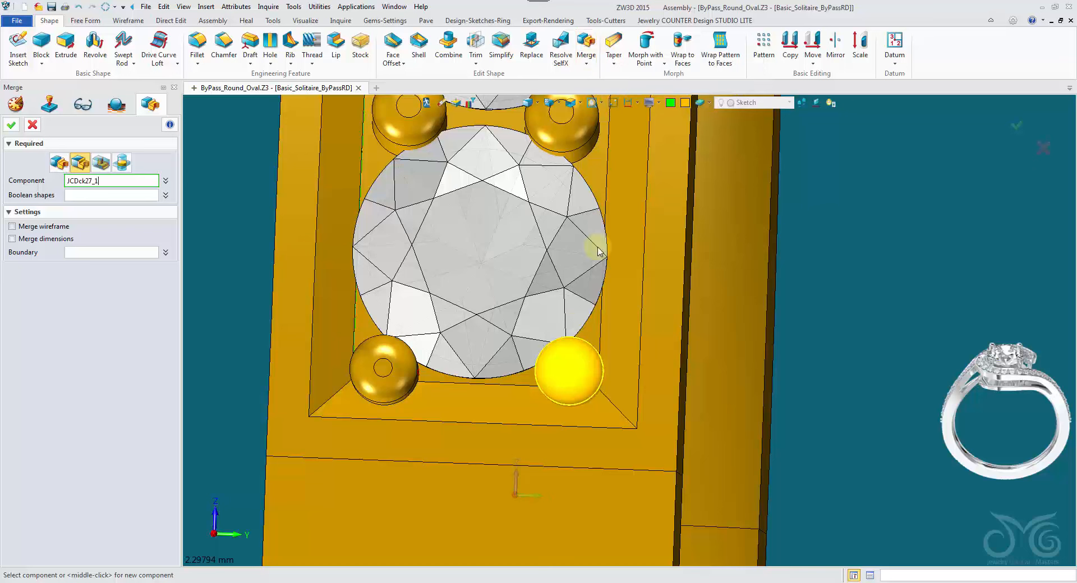
pyautogui.click(401, 22)
pyautogui.click(685, 47)
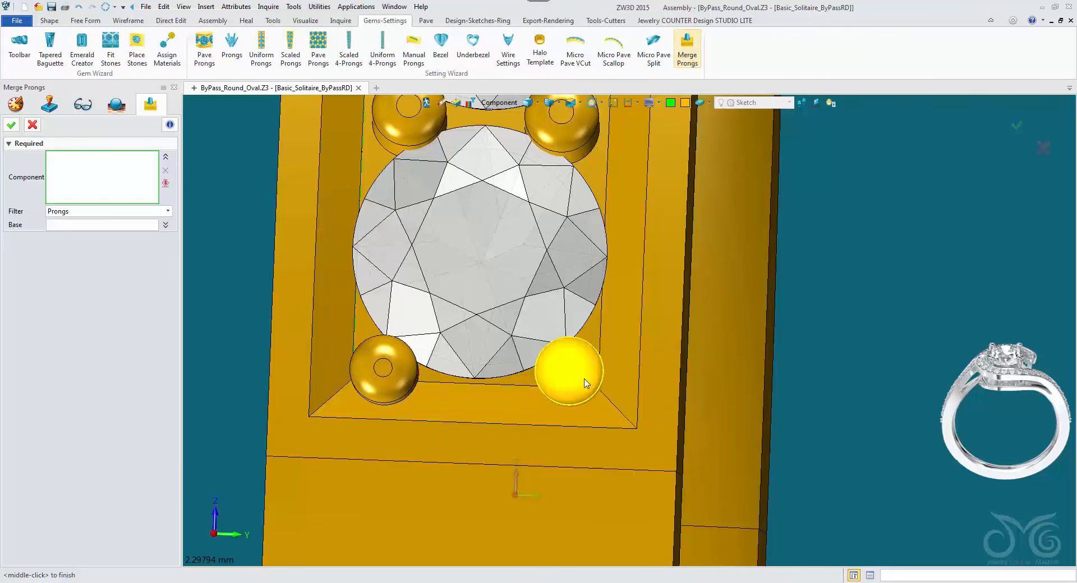
pyautogui.click(659, 362)
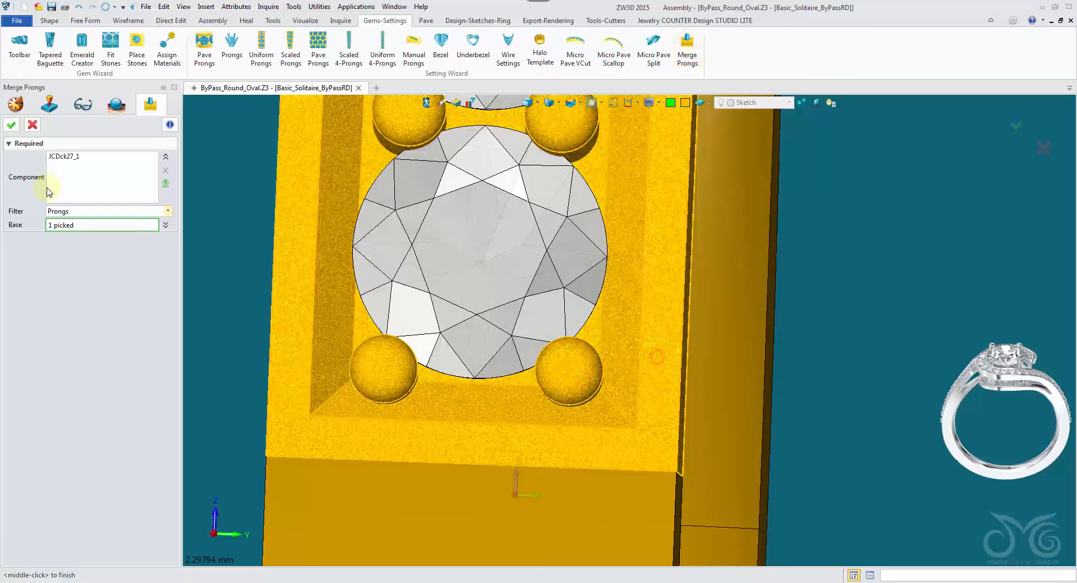
pyautogui.click(13, 125)
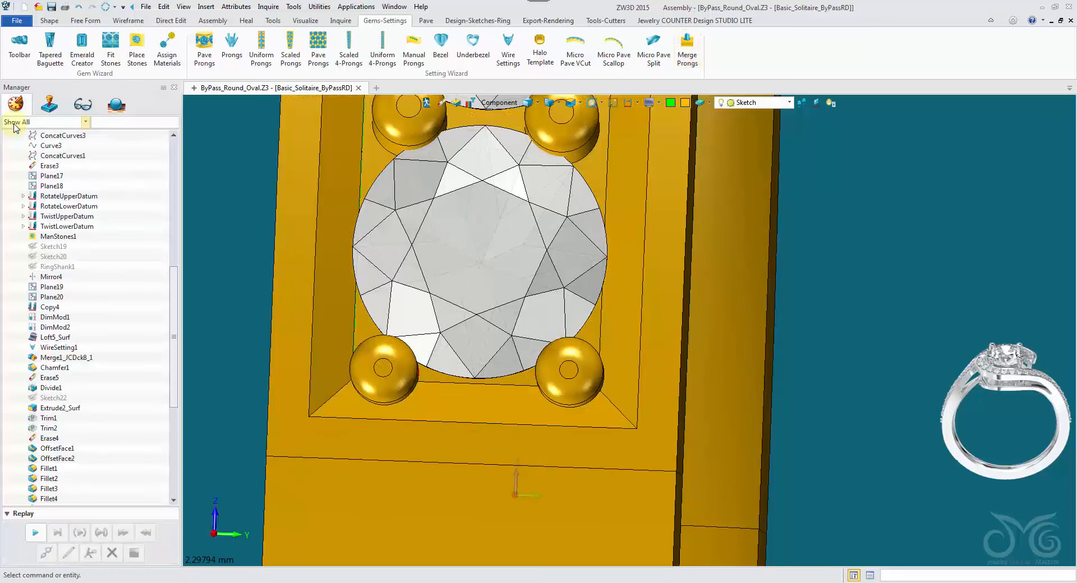
pyautogui.click(499, 102)
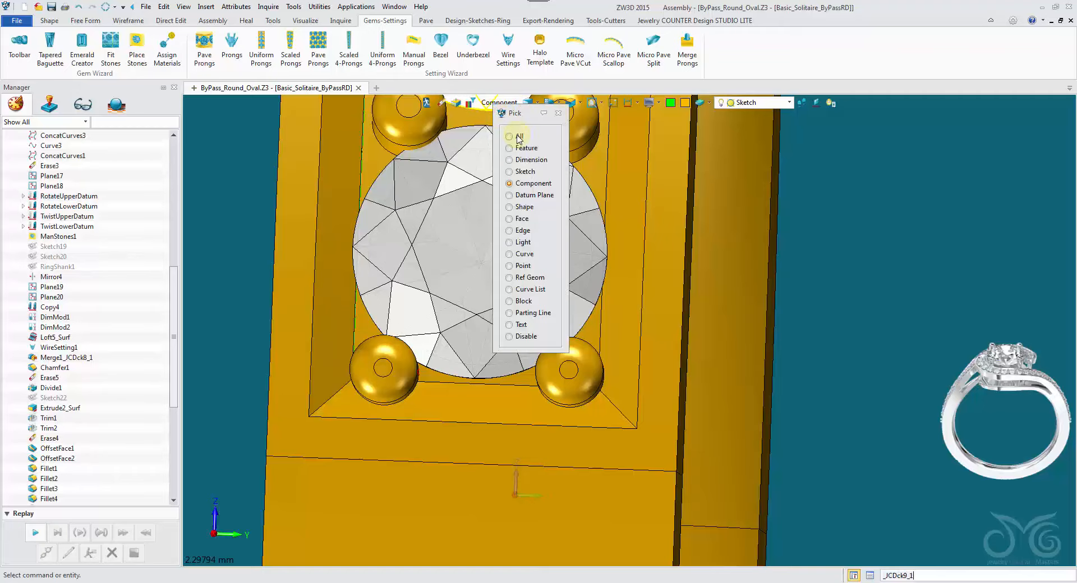
pyautogui.click(520, 207)
# Merge the two remaining pavé prongs beside the center stone, JCDck27_4 and JCDck27_2, into the front arm shape s10
pyautogui.scroll(-4, 638, 273)
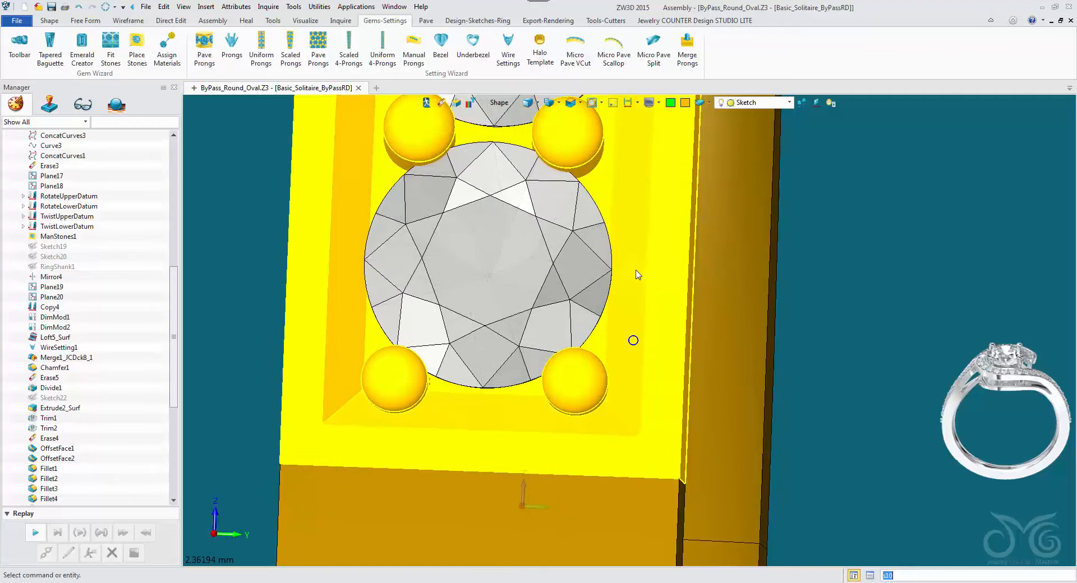
pyautogui.moveTo(640, 274); pyautogui.dragTo(561, 235, button='right')
pyautogui.scroll(-3, 560, 225)
pyautogui.scroll(2, 564, 225)
pyautogui.scroll(3, 561, 235)
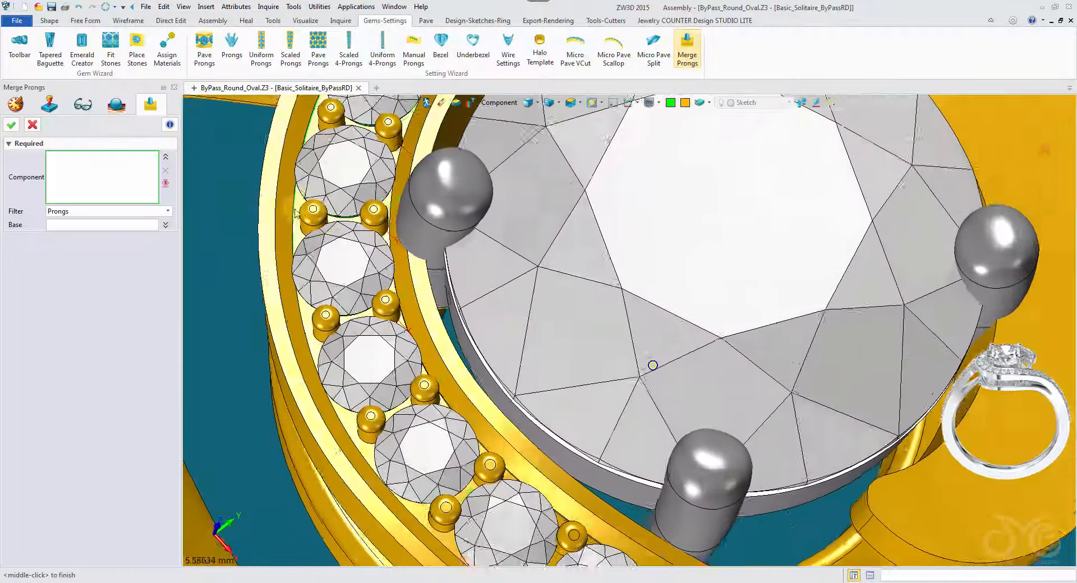
pyautogui.click(378, 244)
pyautogui.click(370, 328)
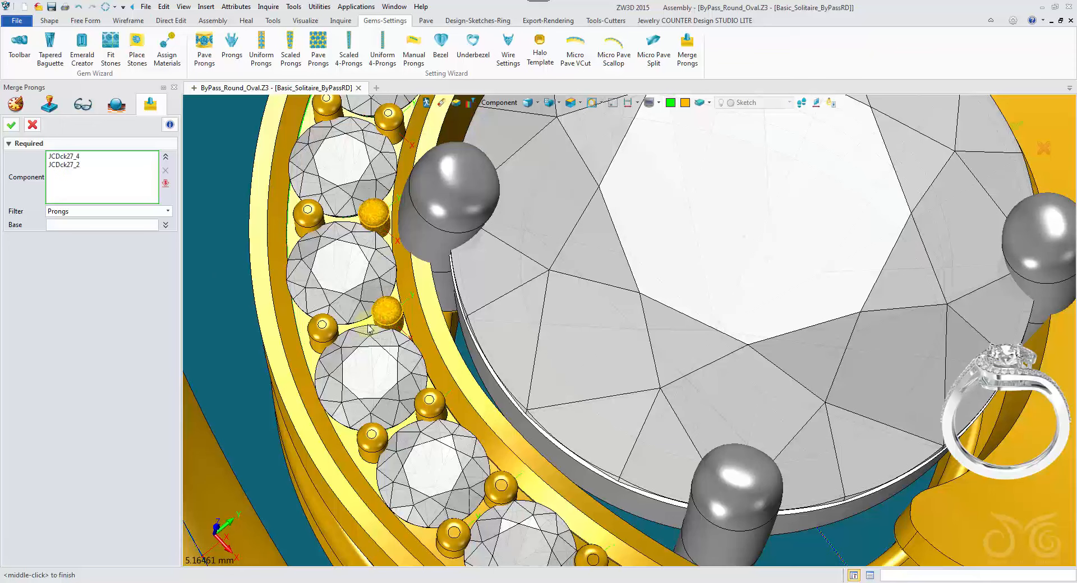
pyautogui.click(113, 229)
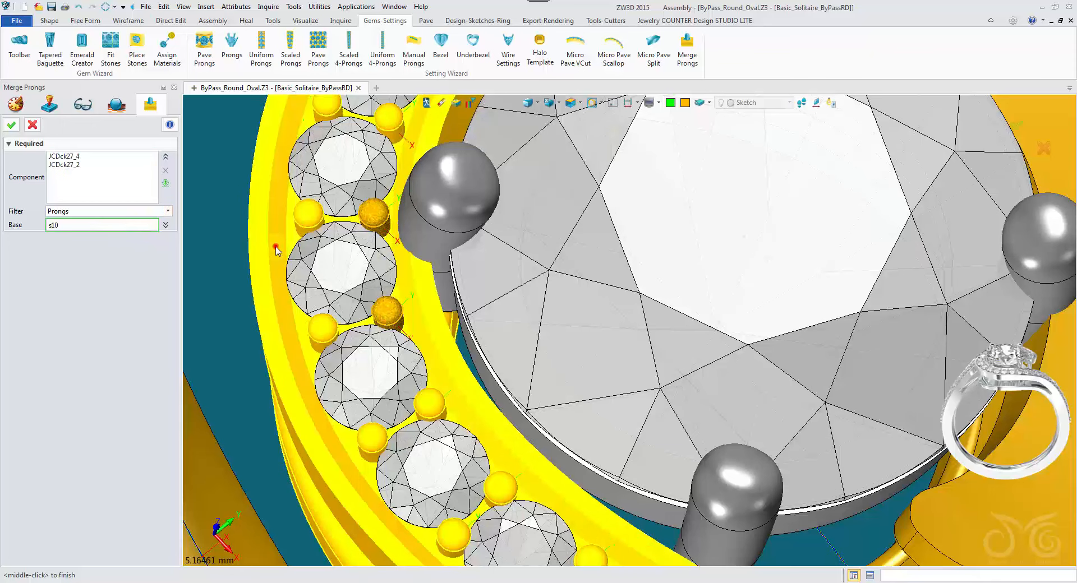
pyautogui.click(276, 251)
pyautogui.click(8, 127)
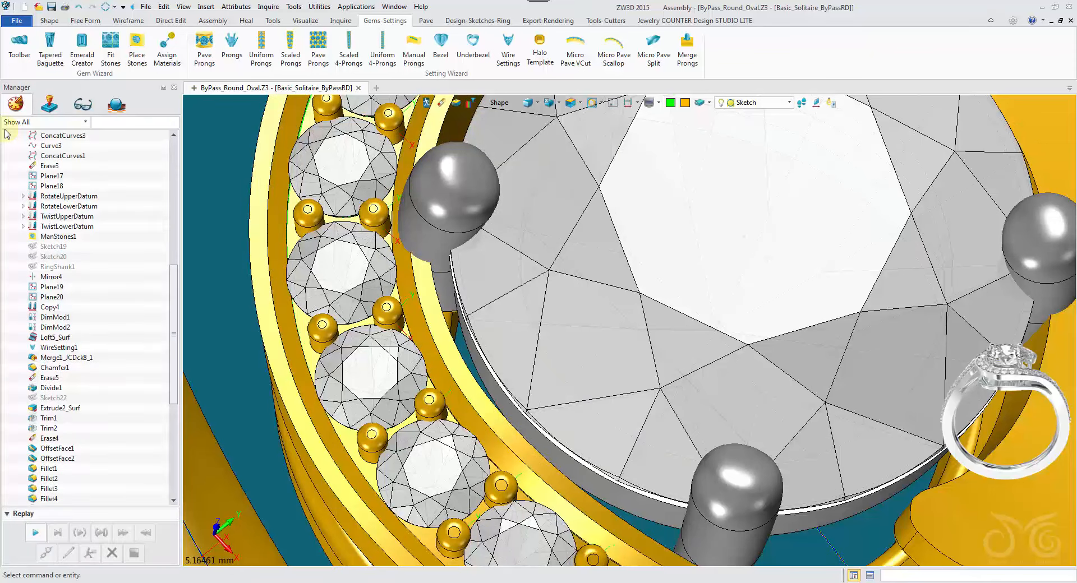
# Hide the JCD datums layer
pyautogui.scroll(-4, 275, 293)
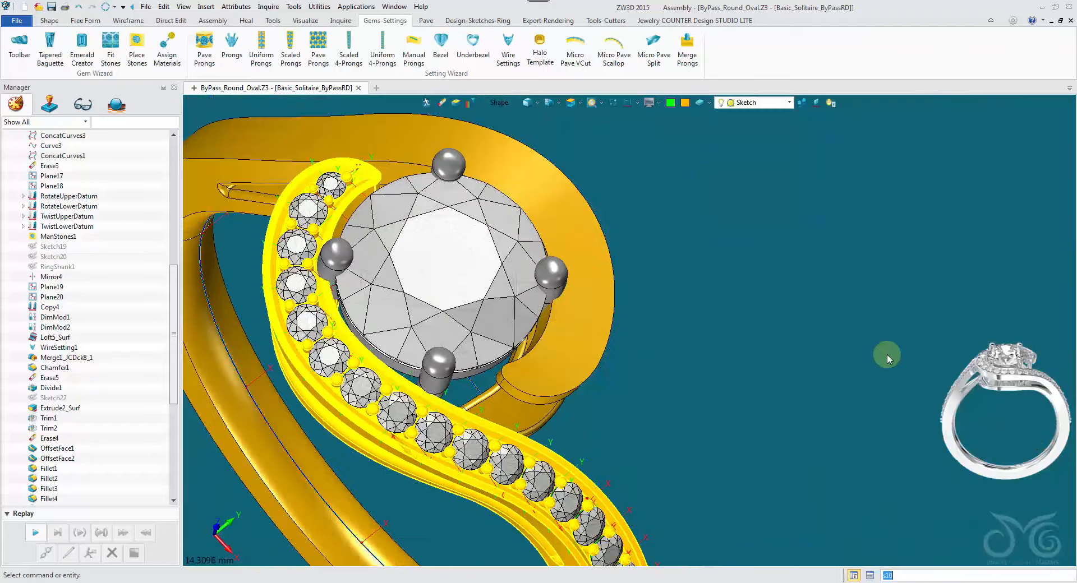
pyautogui.moveTo(887, 355); pyautogui.dragTo(805, 358, button='right')
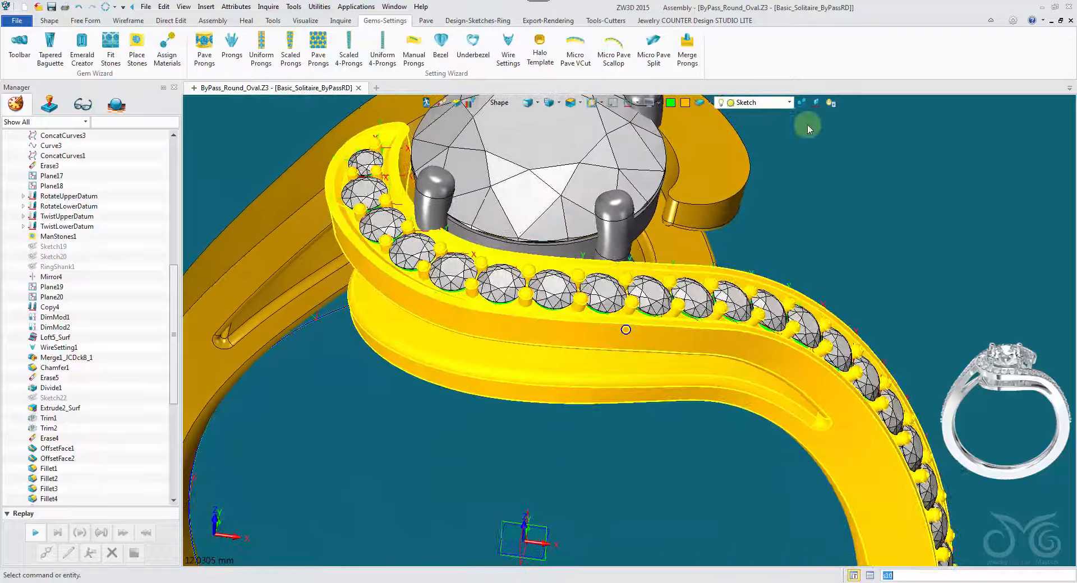
pyautogui.click(789, 102)
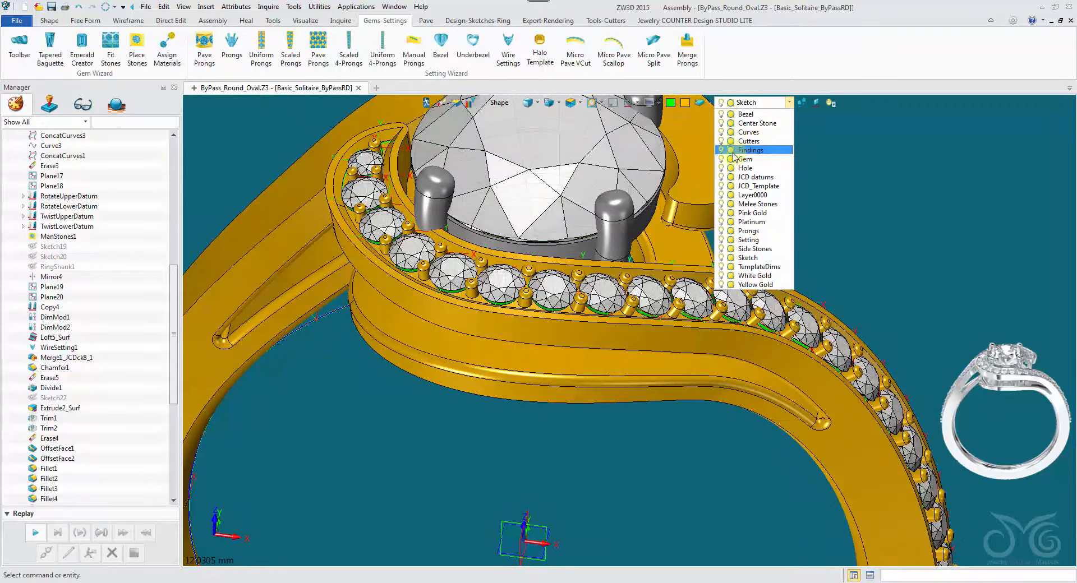
pyautogui.click(722, 177)
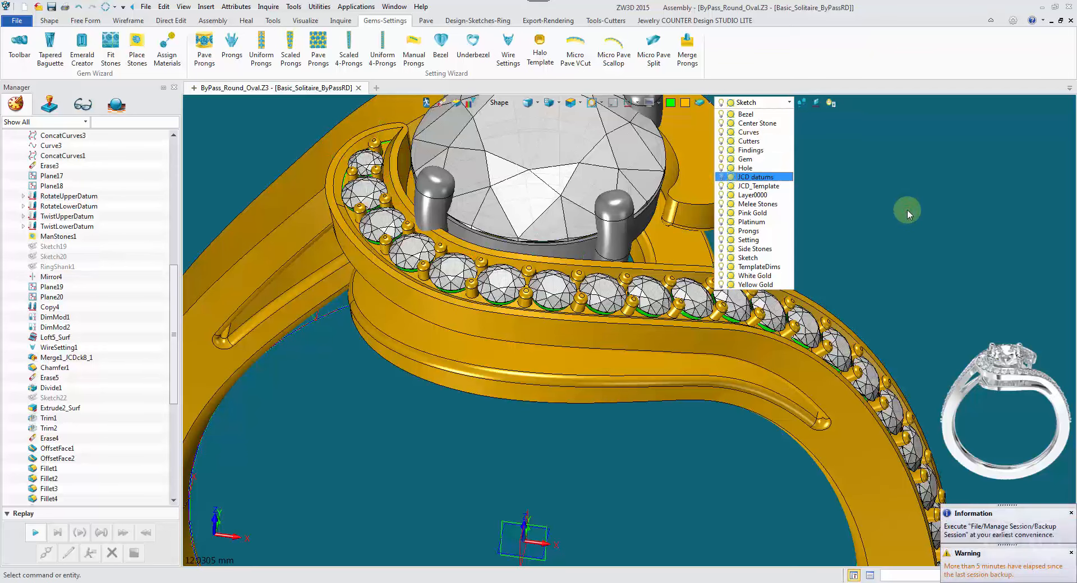
pyautogui.click(908, 212)
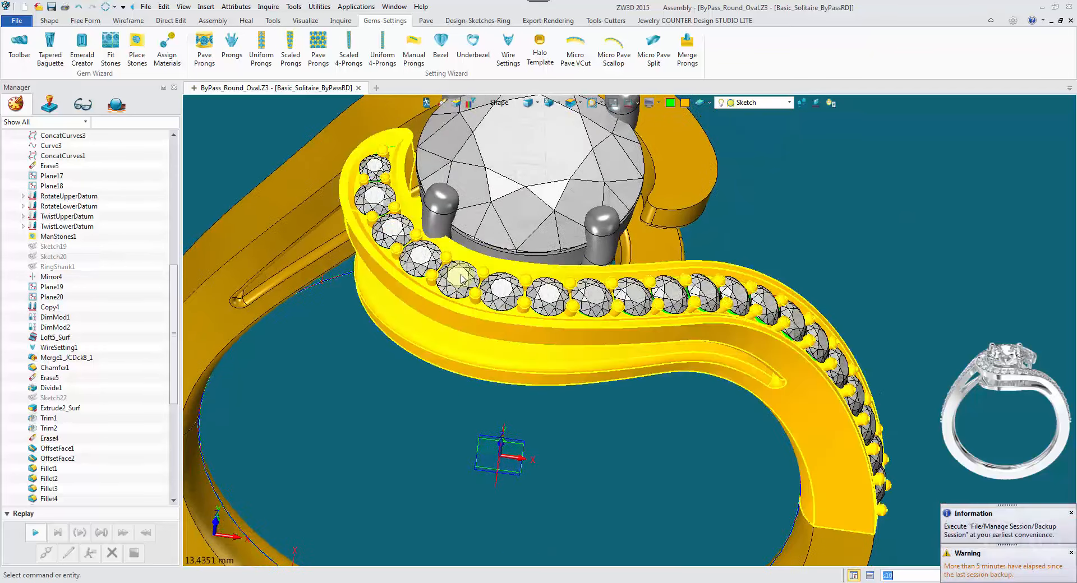
# Erase the plain rear arm of the ring
pyautogui.click(461, 279)
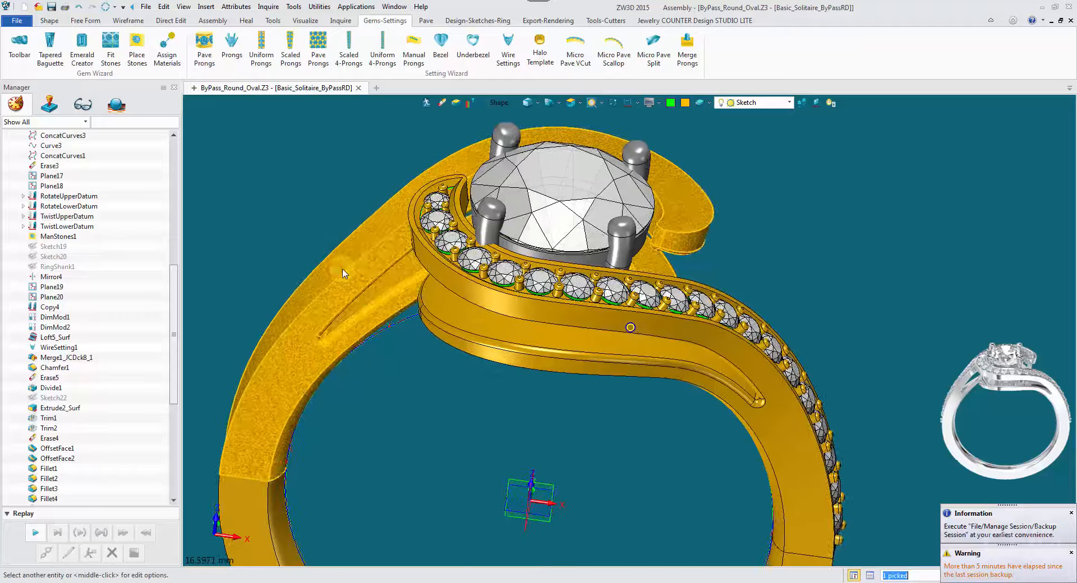
pyautogui.click(440, 104)
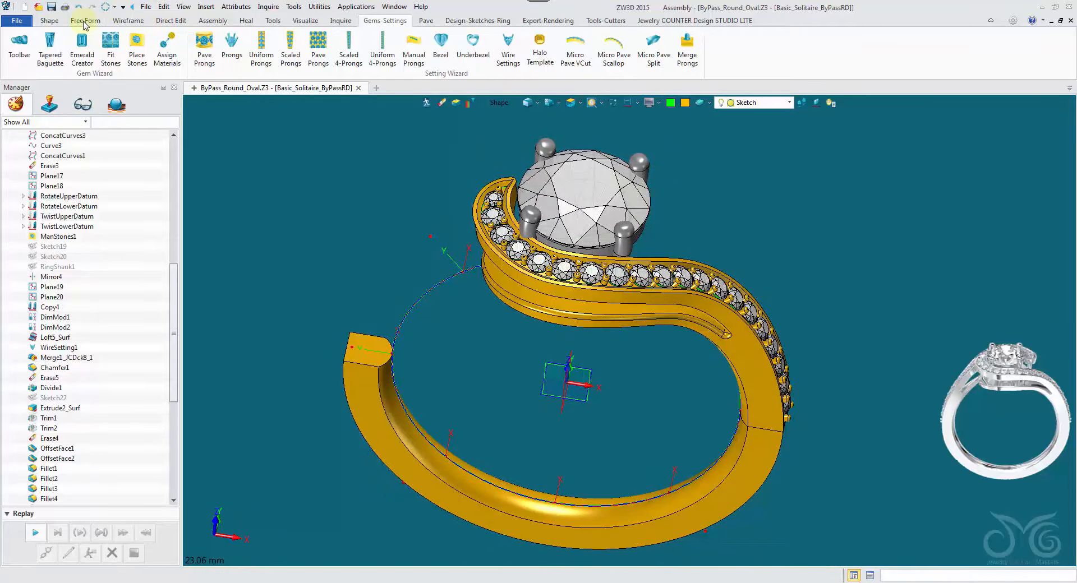
# Copy the front arm with its merged prongs once by rotating it 180 degrees about the Z axis
pyautogui.click(49, 22)
pyautogui.click(791, 47)
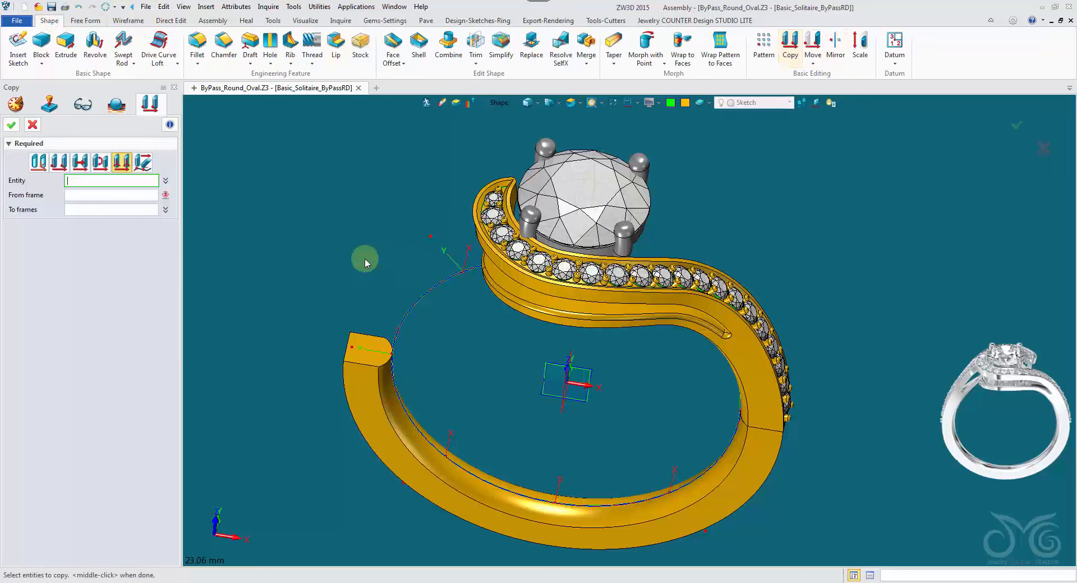
pyautogui.click(98, 162)
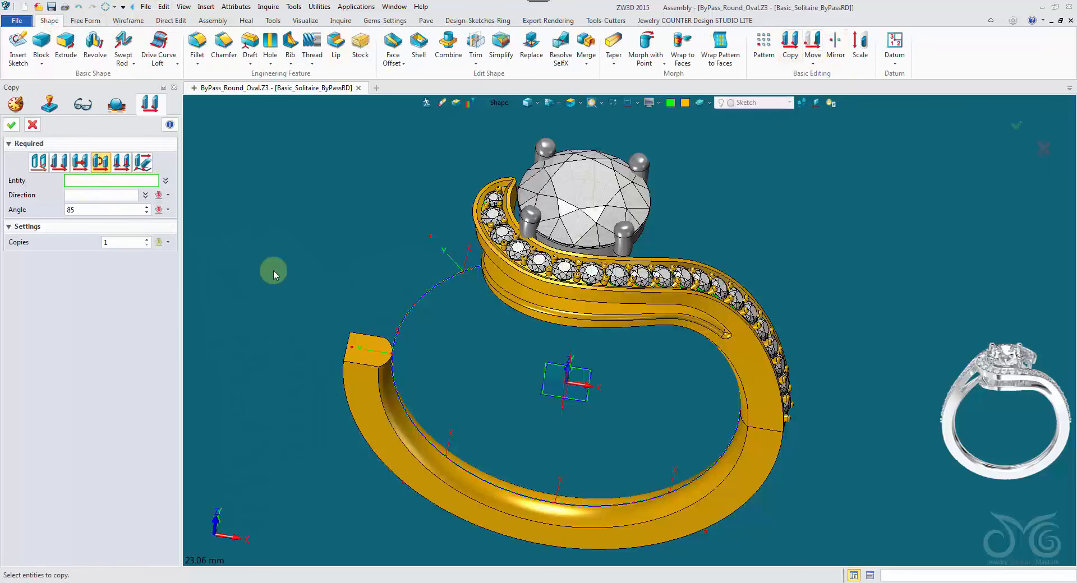
pyautogui.click(511, 292)
pyautogui.click(94, 199)
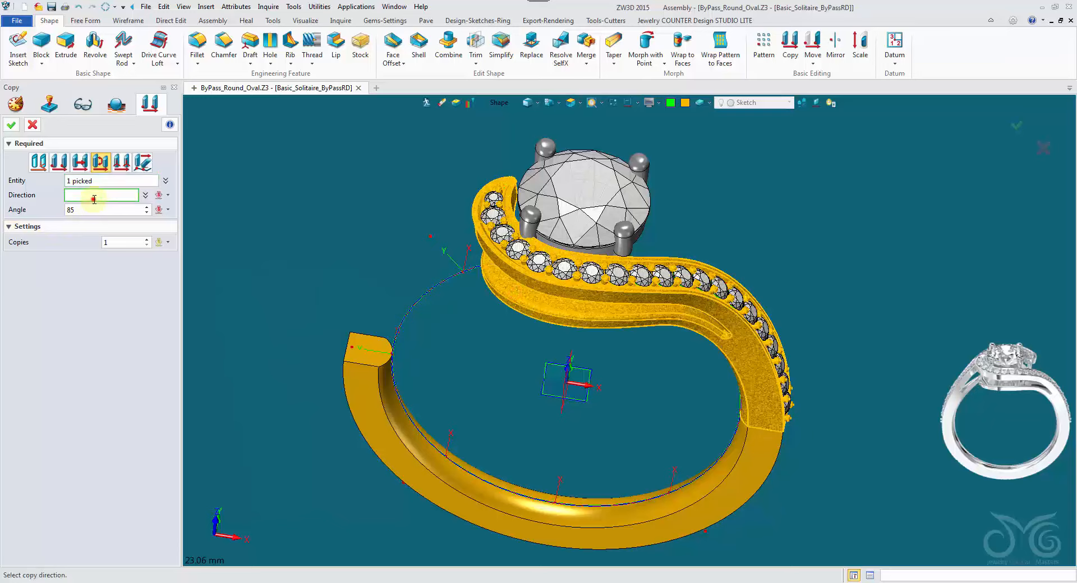
pyautogui.click(168, 195)
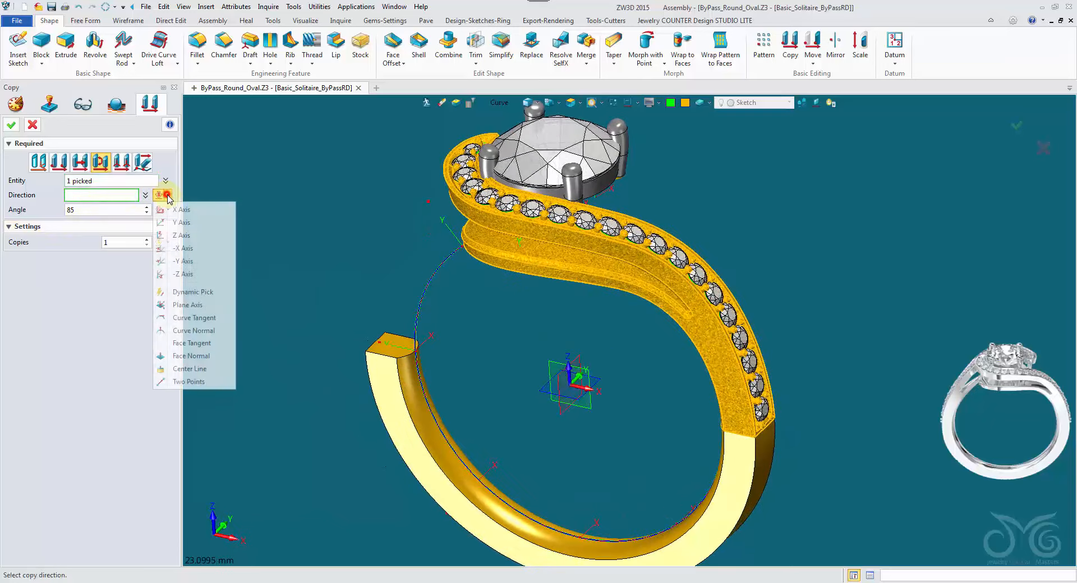
pyautogui.click(189, 236)
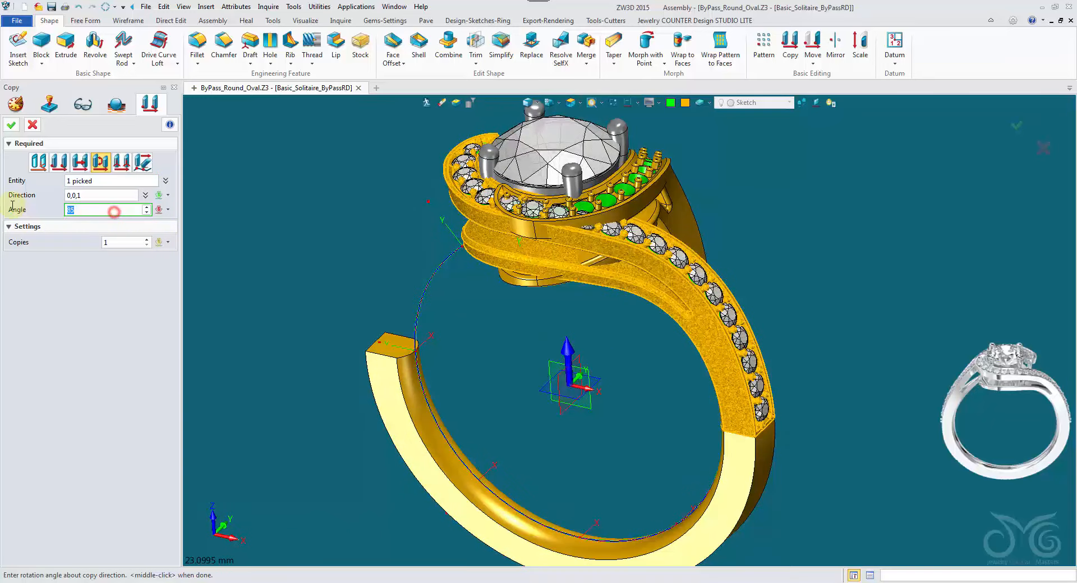
pyautogui.write('180')
pyautogui.press('Return')
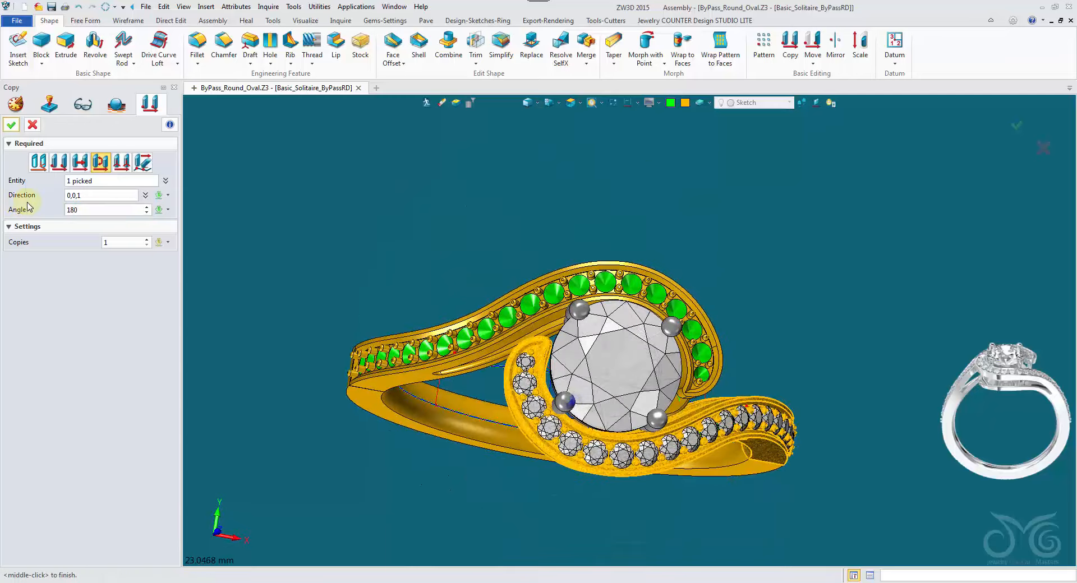
pyautogui.click(11, 126)
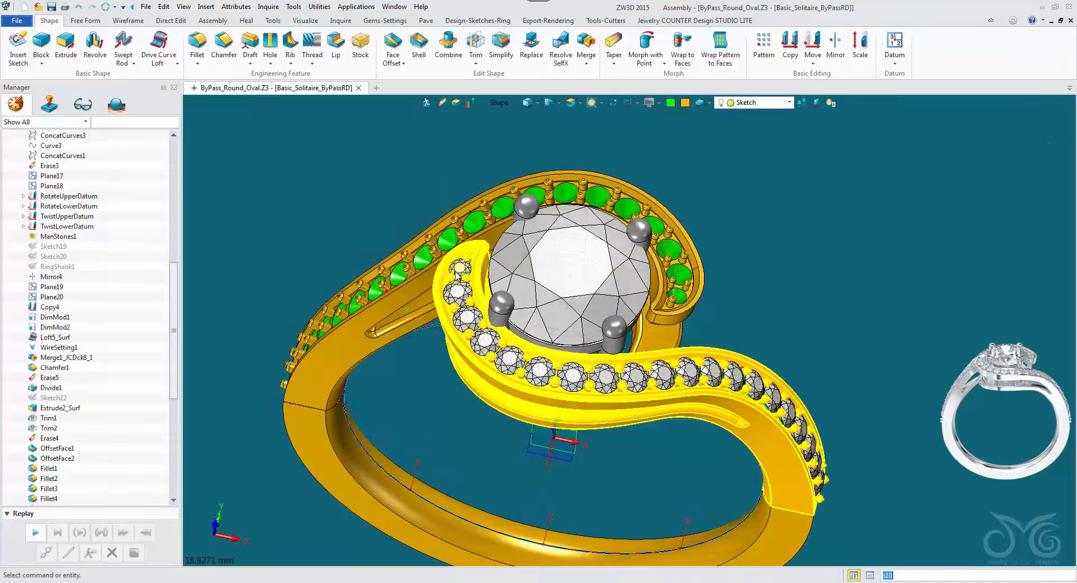
pyautogui.click(790, 52)
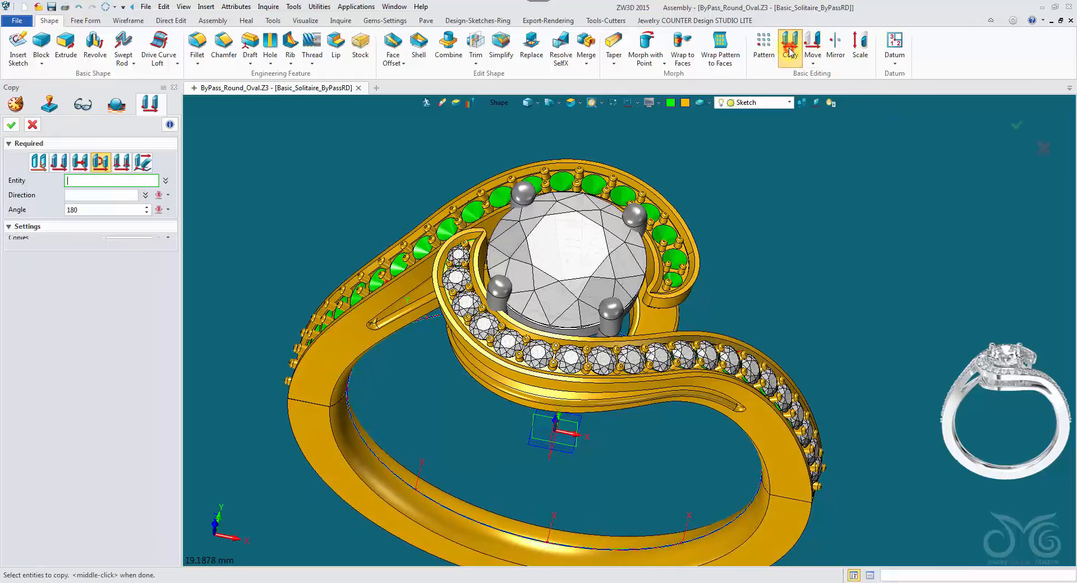
pyautogui.click(501, 102)
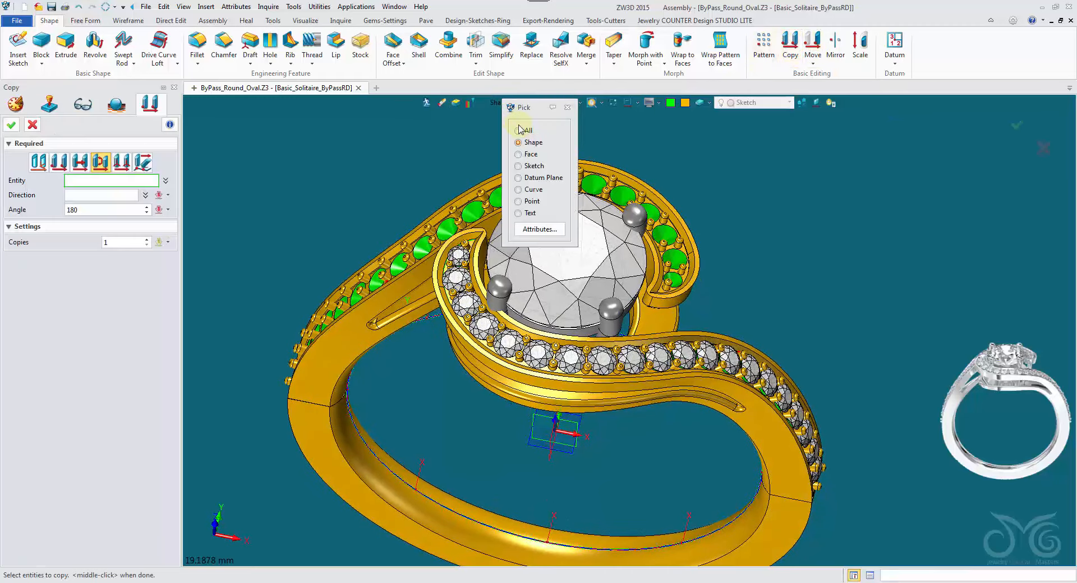
pyautogui.click(567, 110)
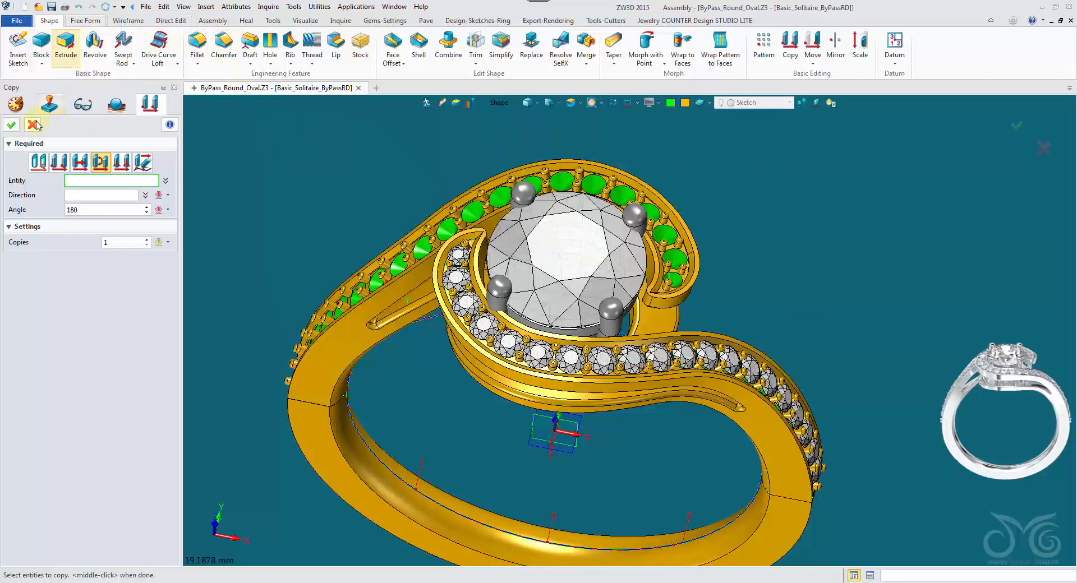
pyautogui.click(32, 125)
pyautogui.click(203, 20)
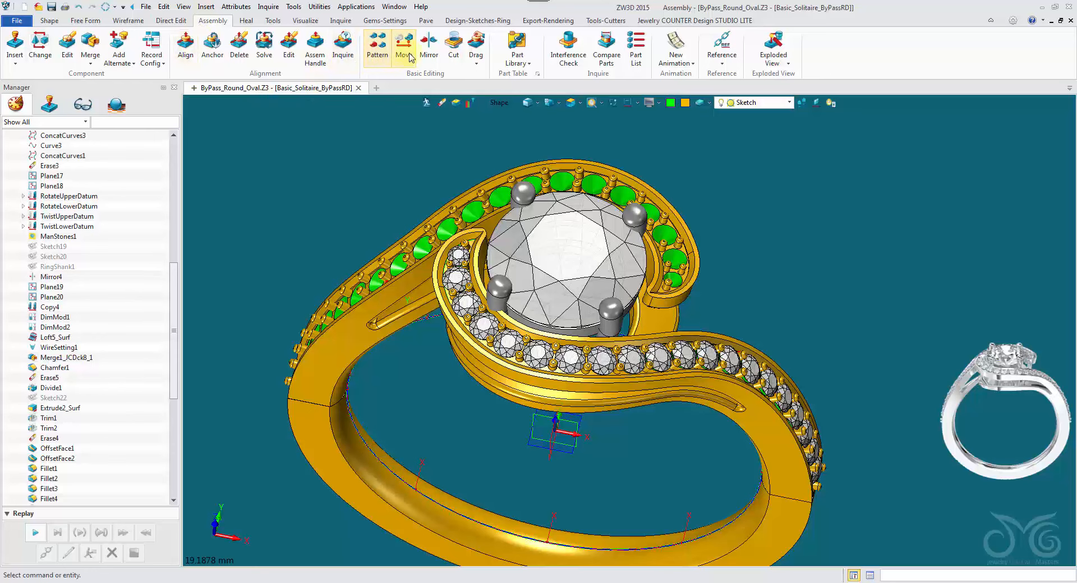
pyautogui.click(378, 55)
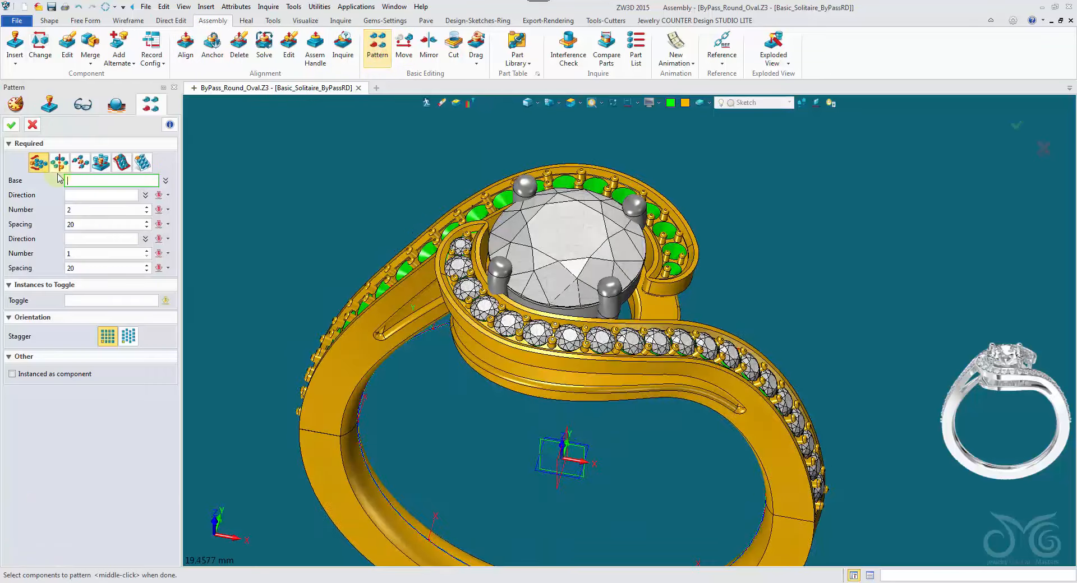
pyautogui.click(62, 165)
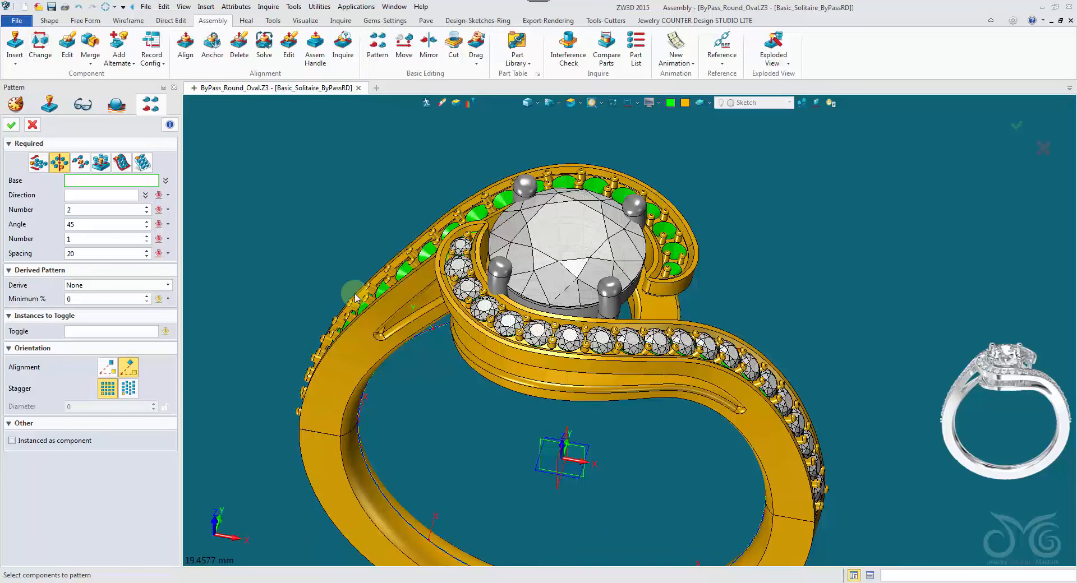
pyautogui.moveTo(354, 293); pyautogui.dragTo(358, 291, button='right')
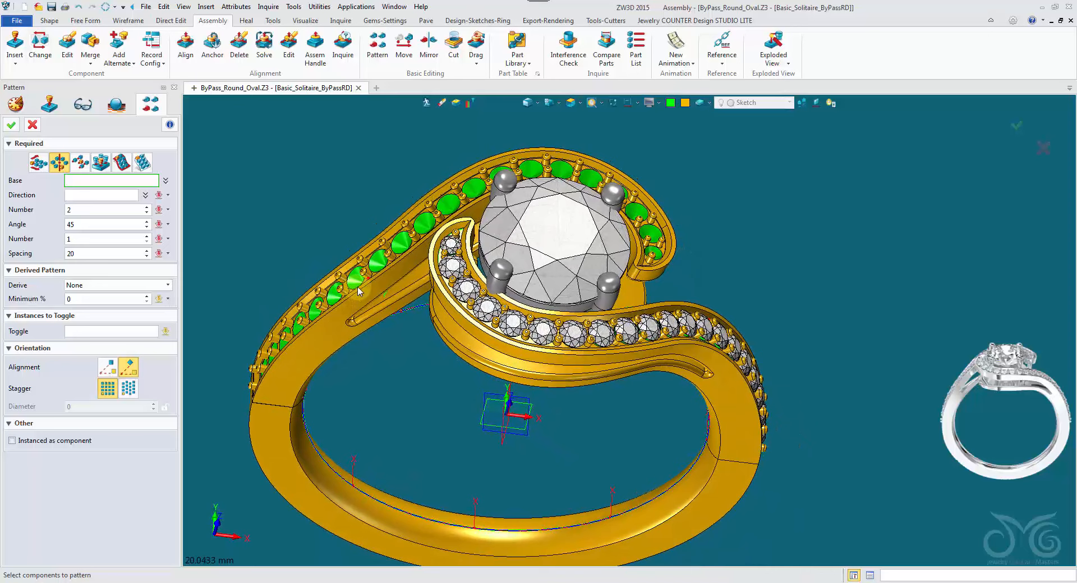
pyautogui.moveTo(555, 271); pyautogui.dragTo(553, 271, button='right')
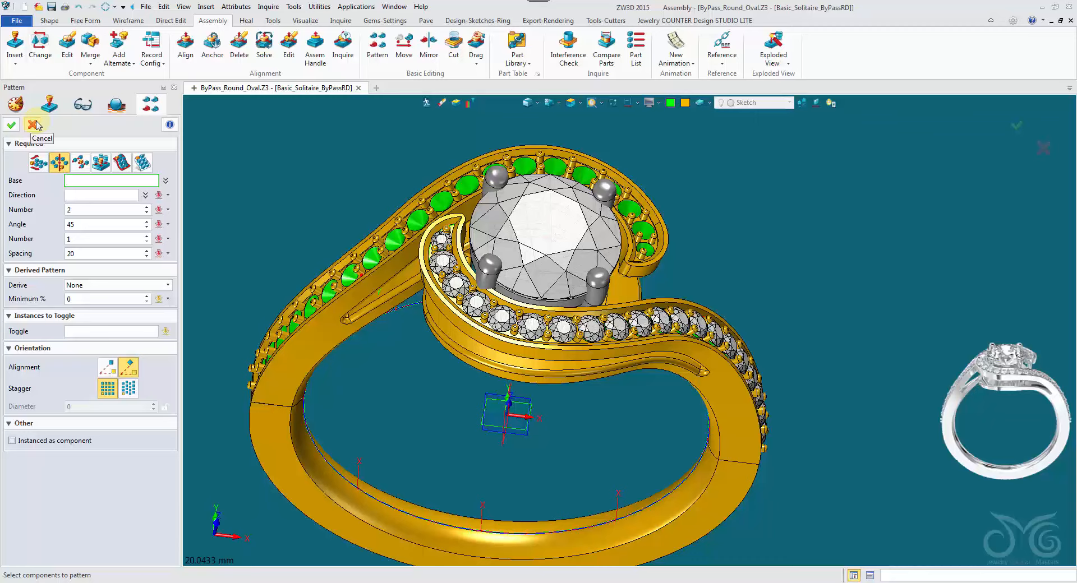
pyautogui.click(33, 124)
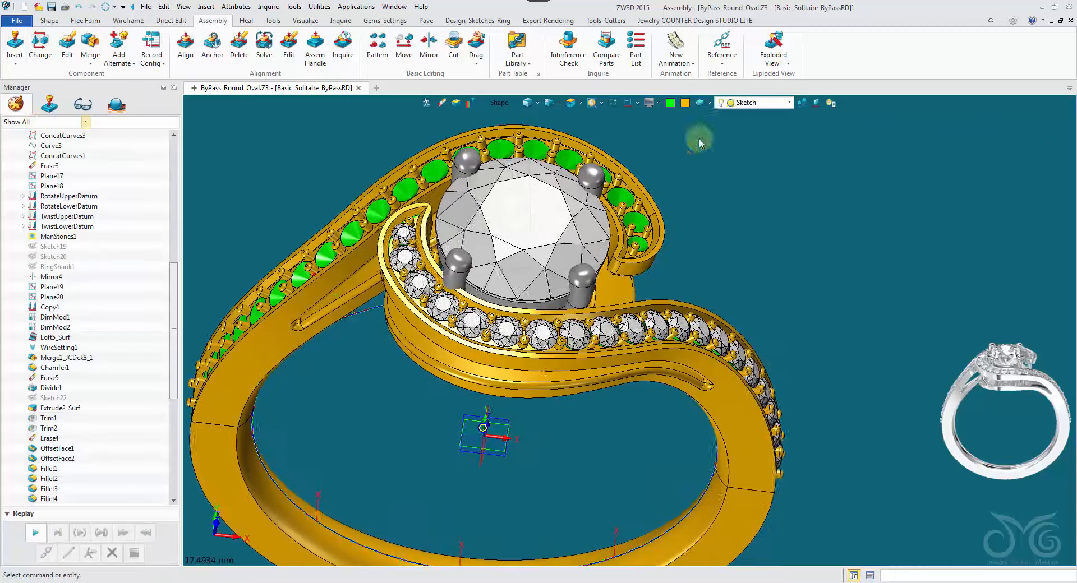
# Mirror the front arm's row of small stones across the front datum plane with Mirror Components
pyautogui.click(607, 21)
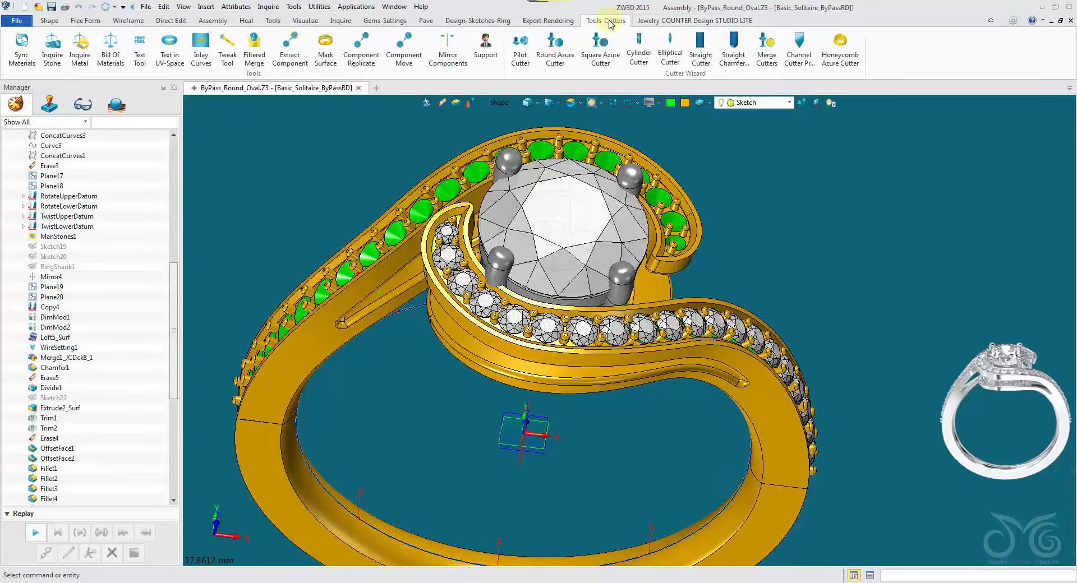
pyautogui.click(453, 61)
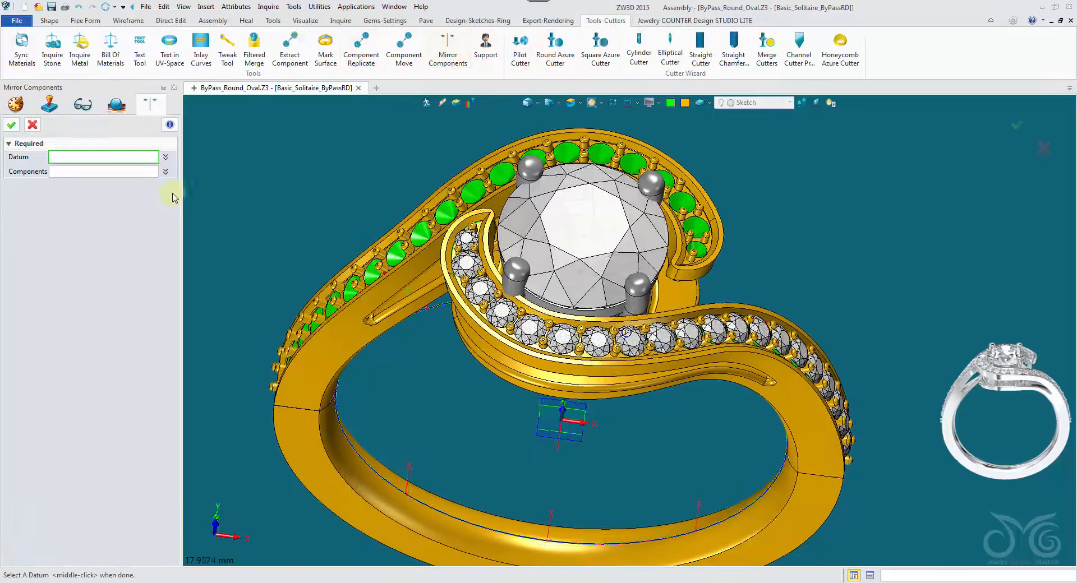
pyautogui.click(581, 434)
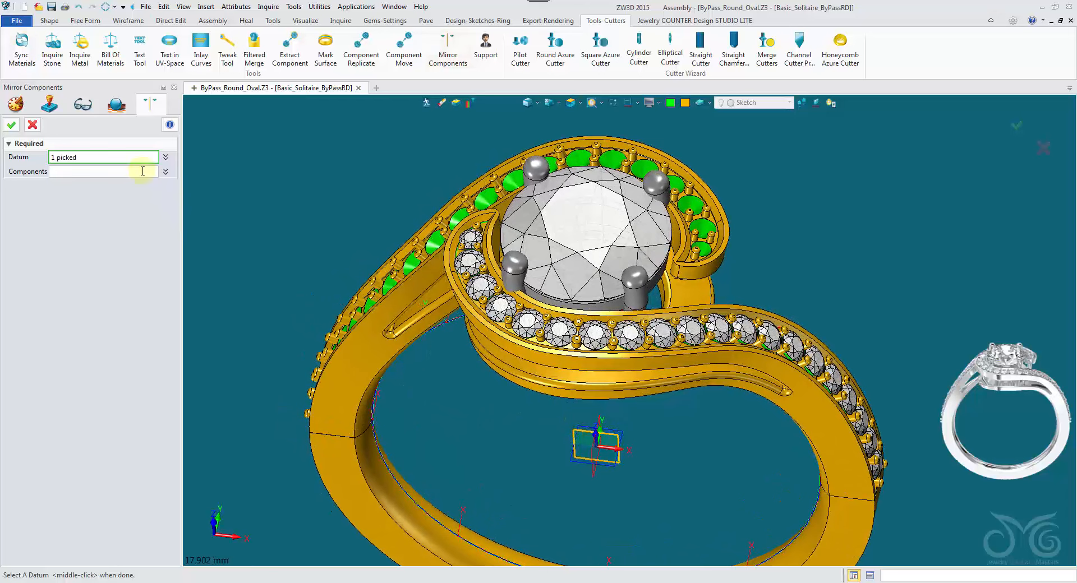
pyautogui.click(489, 103)
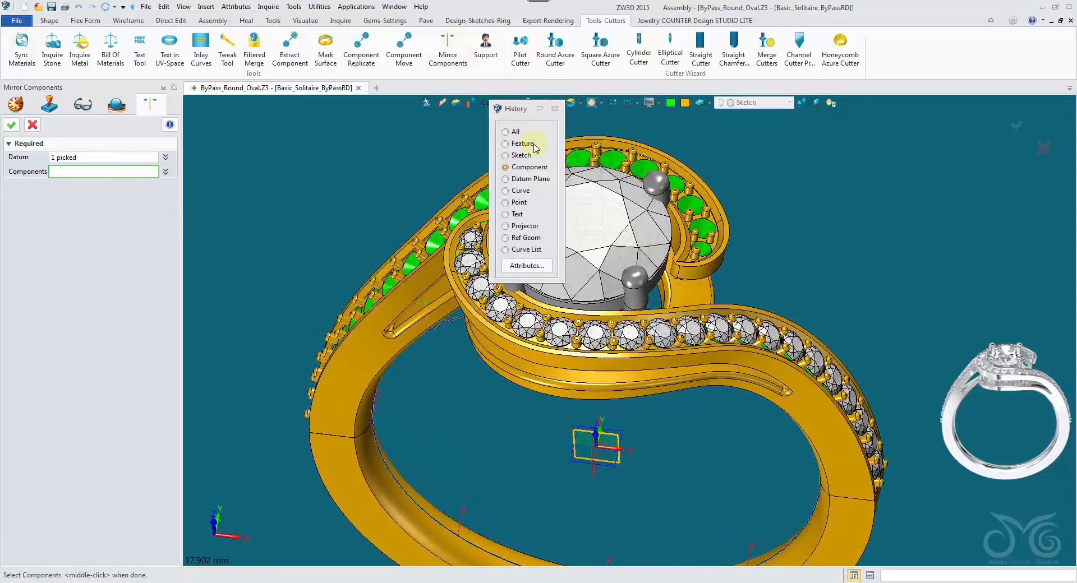
pyautogui.click(522, 144)
pyautogui.click(474, 249)
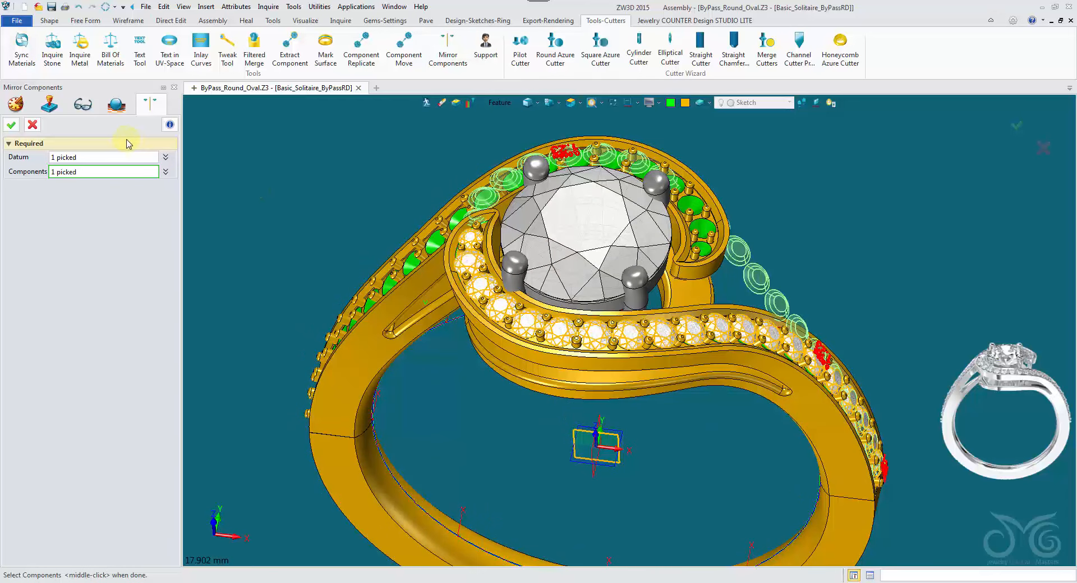
pyautogui.click(10, 127)
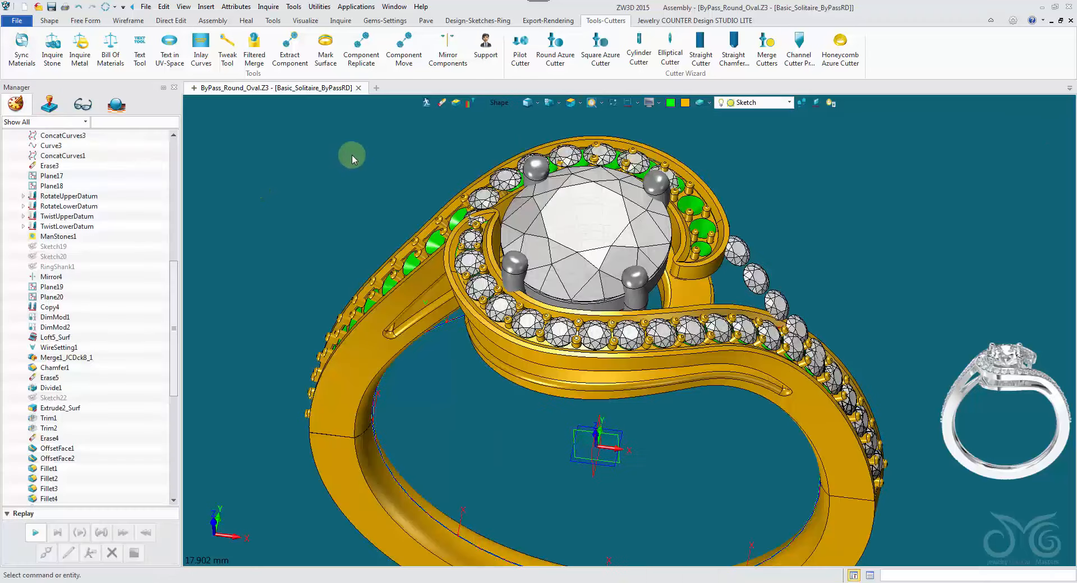
# Mirror the newly mirrored row of stones across the SIDE datum plane so the stones sit in the rear arm
pyautogui.click(448, 45)
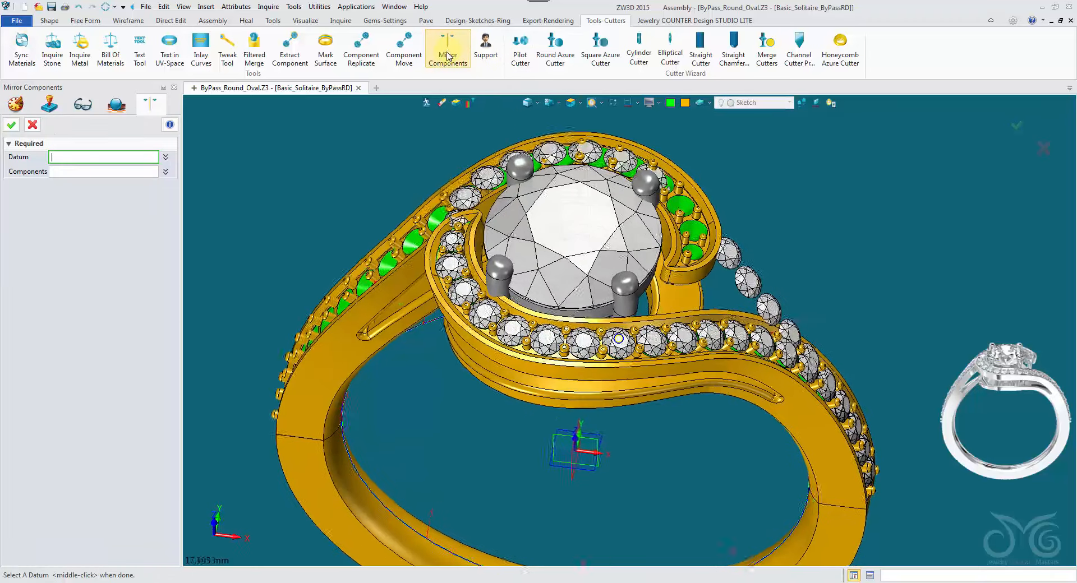
pyautogui.click(532, 487)
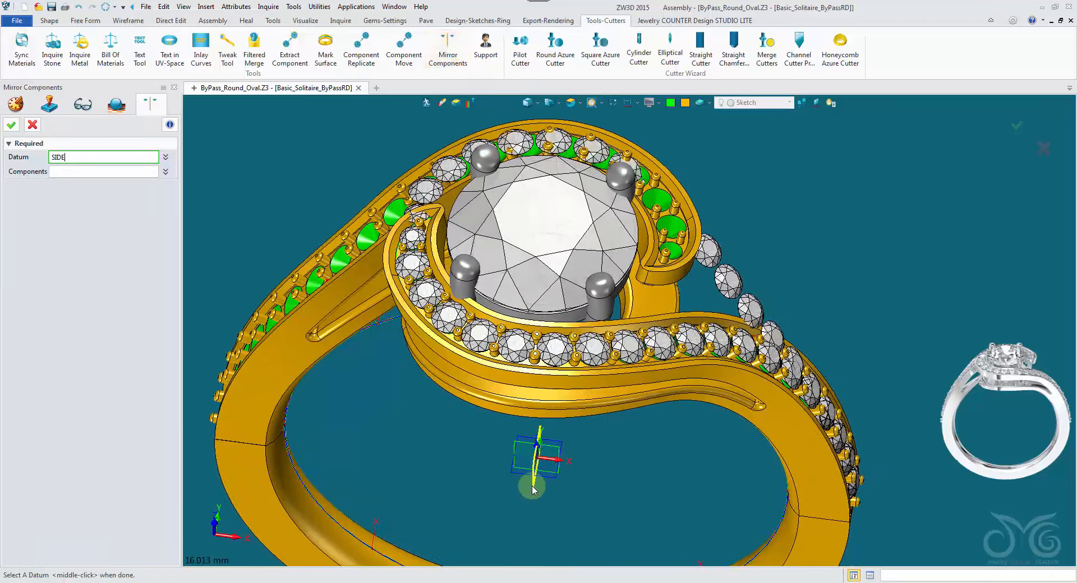
pyautogui.click(119, 173)
pyautogui.click(721, 281)
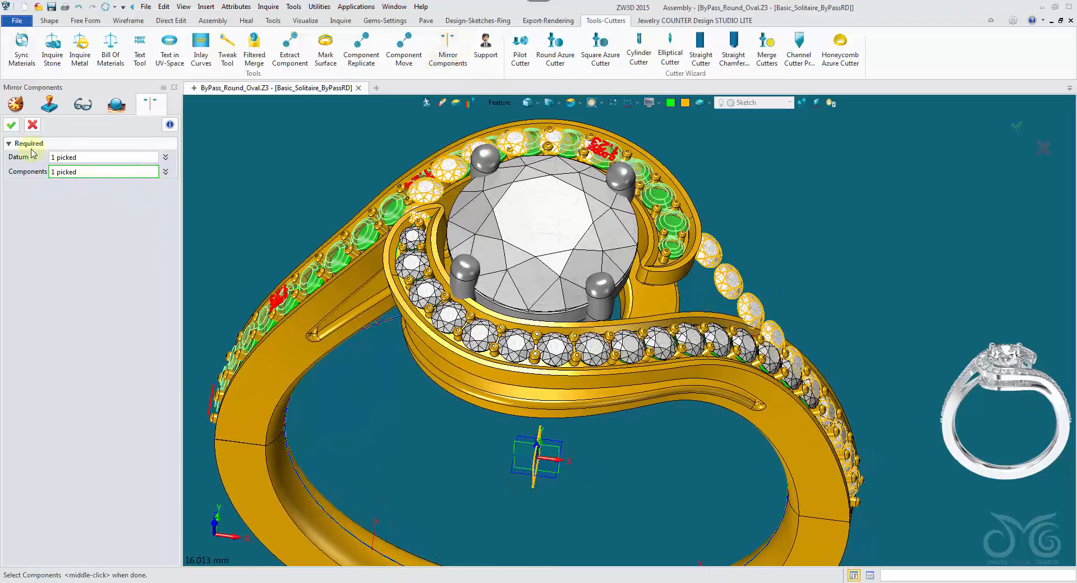
pyautogui.click(11, 125)
pyautogui.moveTo(271, 243); pyautogui.dragTo(368, 261, button='right')
pyautogui.scroll(1, 385, 253)
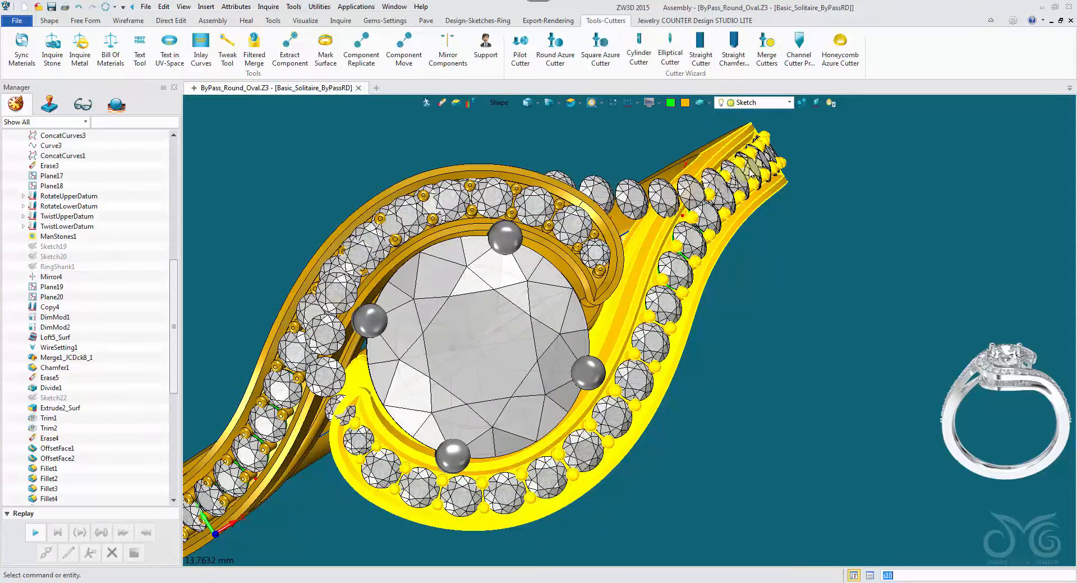
# Merge the misplaced intermediate row of stones into the lower shank with Merge Cutters, using the Merge+Remove filter
pyautogui.click(499, 101)
pyautogui.click(543, 181)
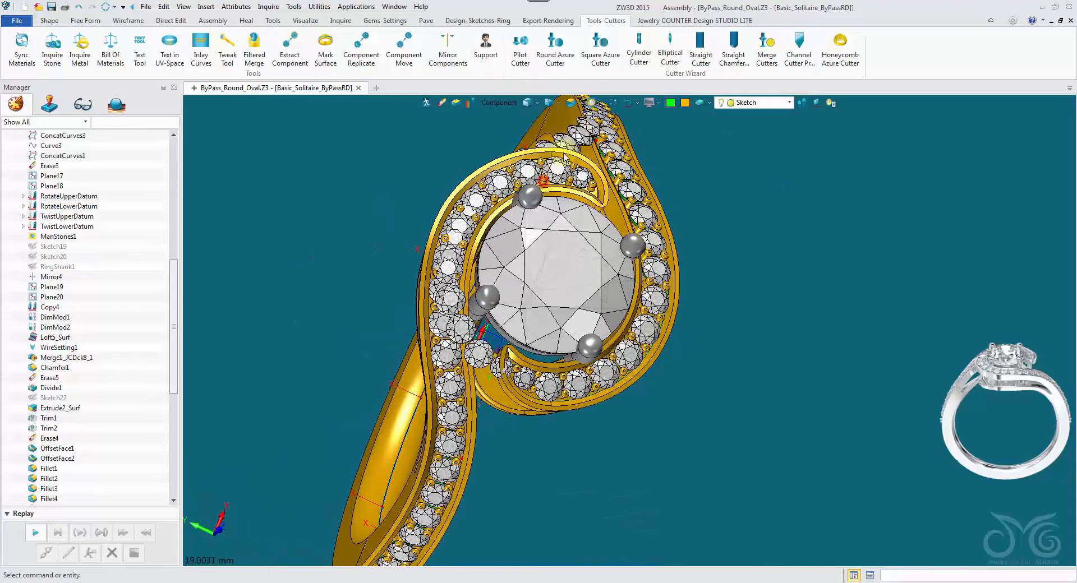
pyautogui.moveTo(404, 141); pyautogui.dragTo(757, 80, button='right')
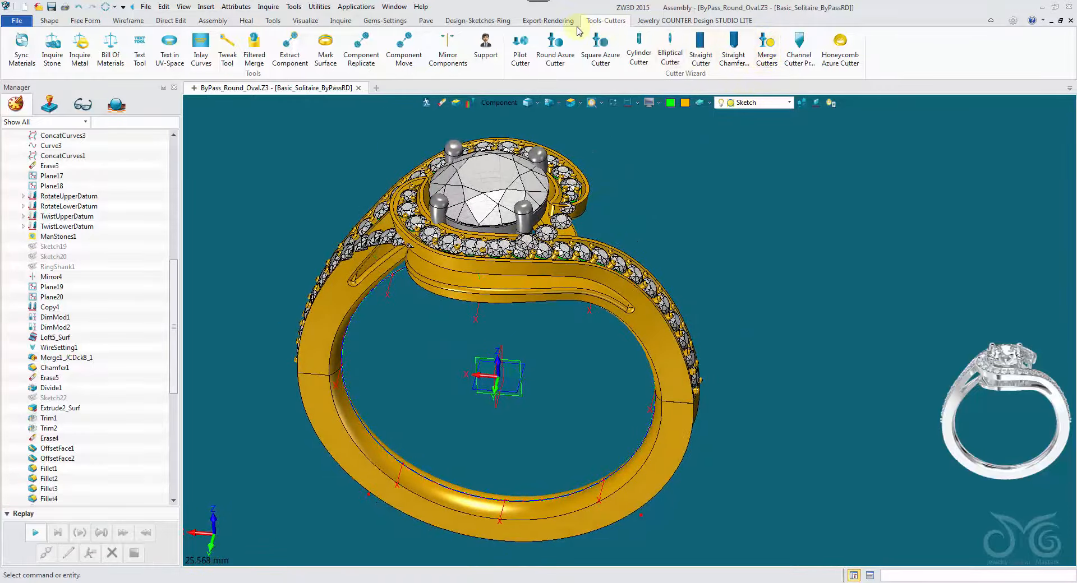
pyautogui.click(774, 54)
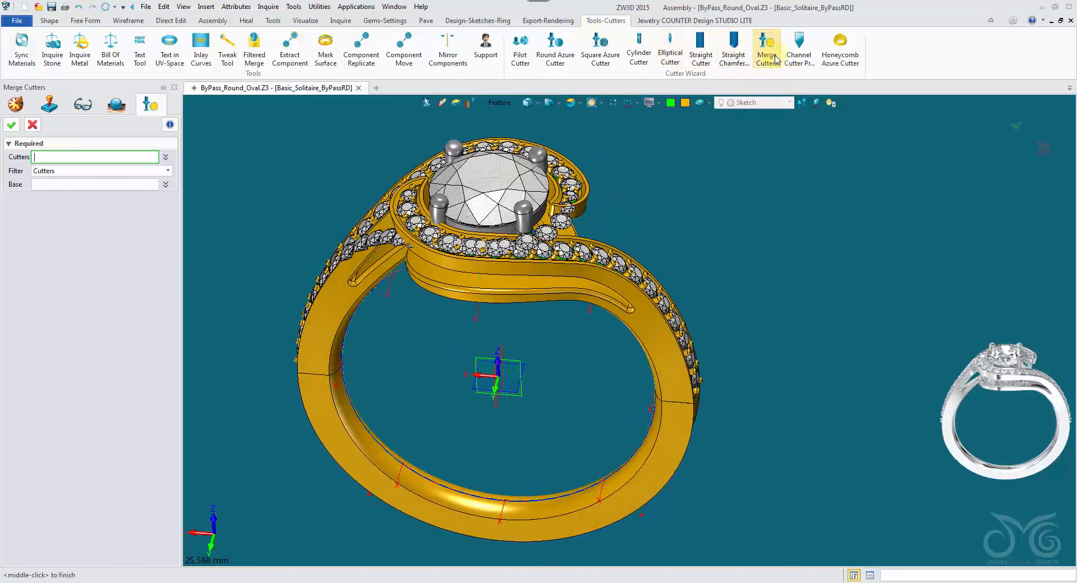
pyautogui.click(137, 171)
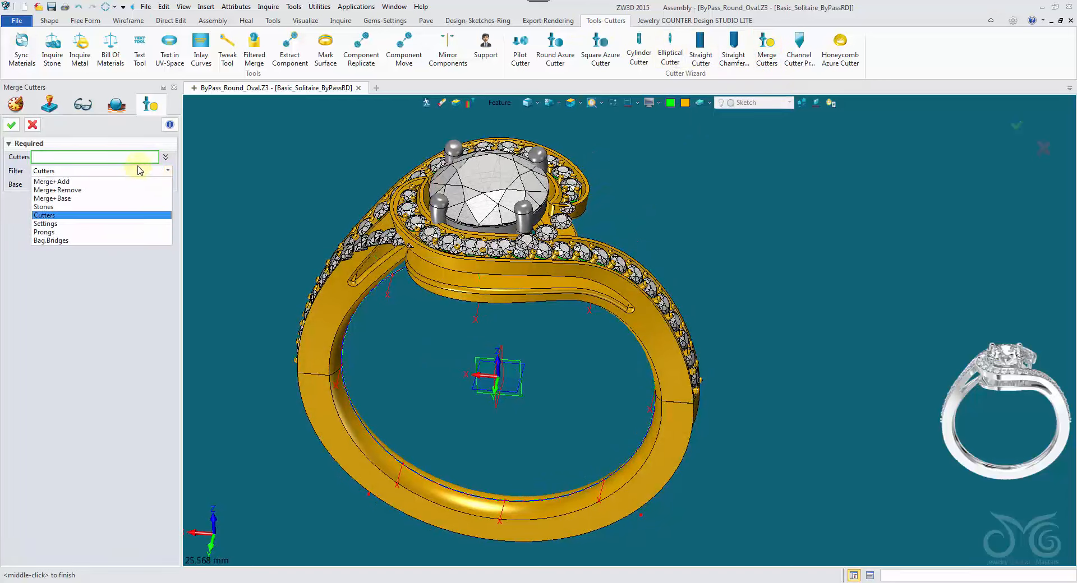
pyautogui.click(78, 190)
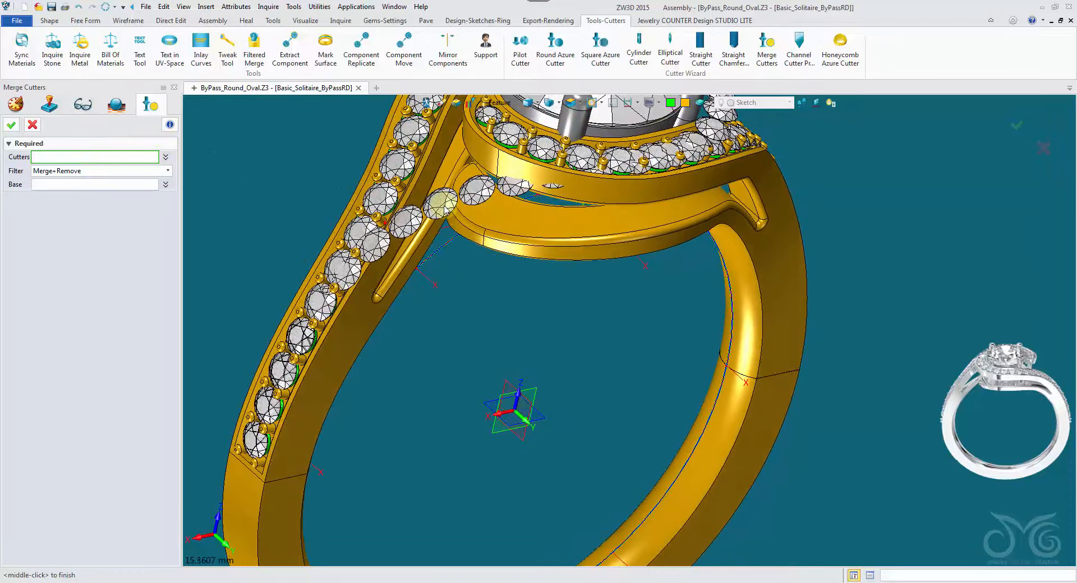
pyautogui.click(444, 208)
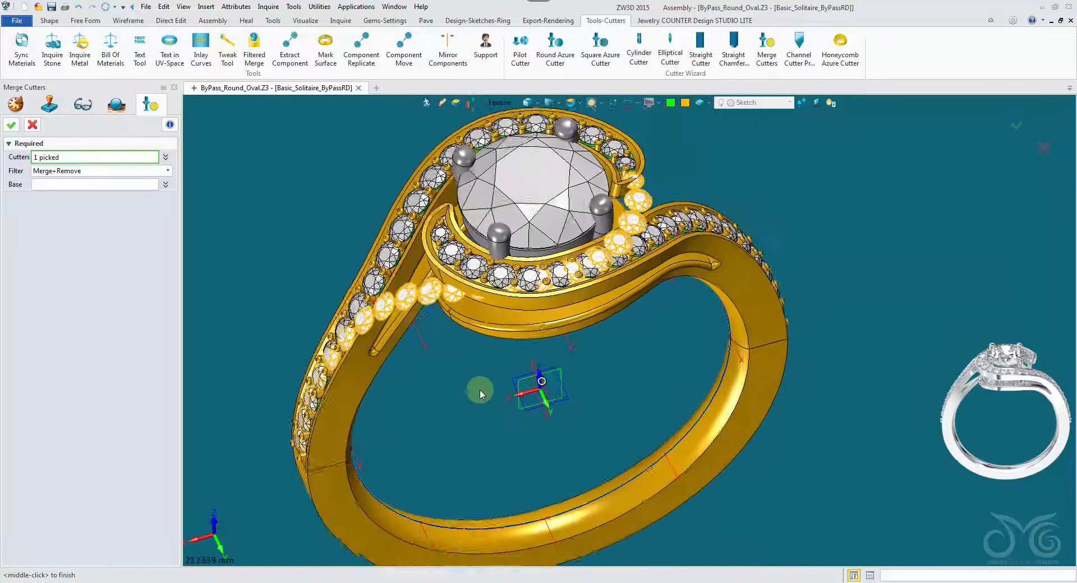
pyautogui.click(96, 185)
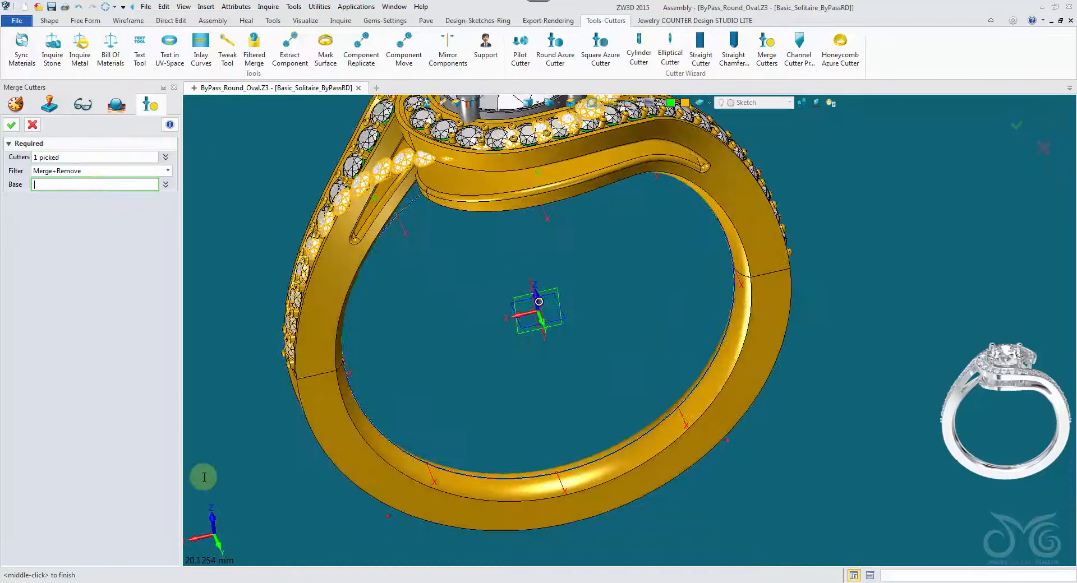
pyautogui.click(295, 510)
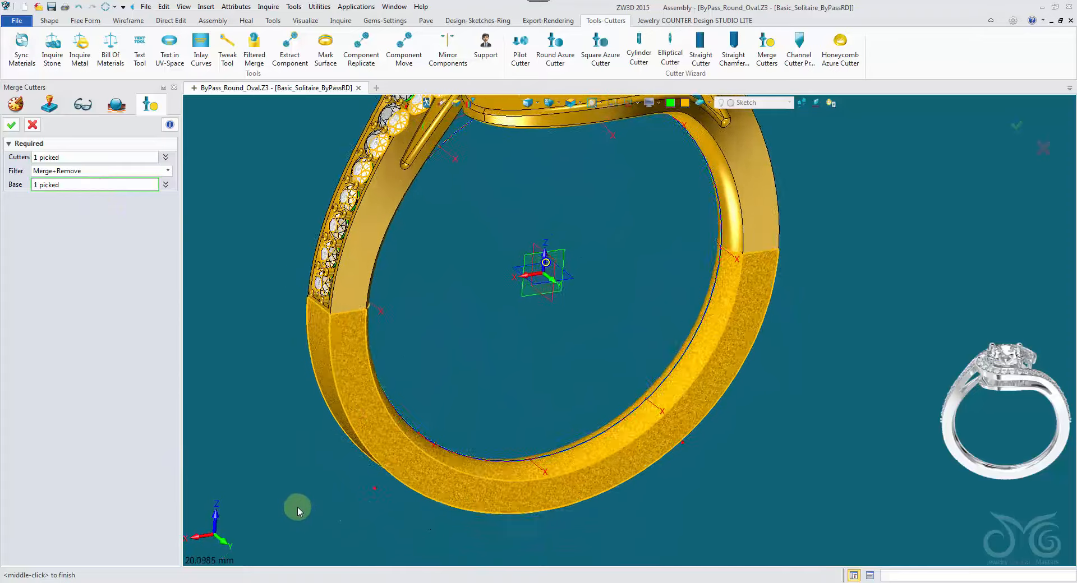
pyautogui.moveTo(303, 355); pyautogui.dragTo(322, 340, button='right')
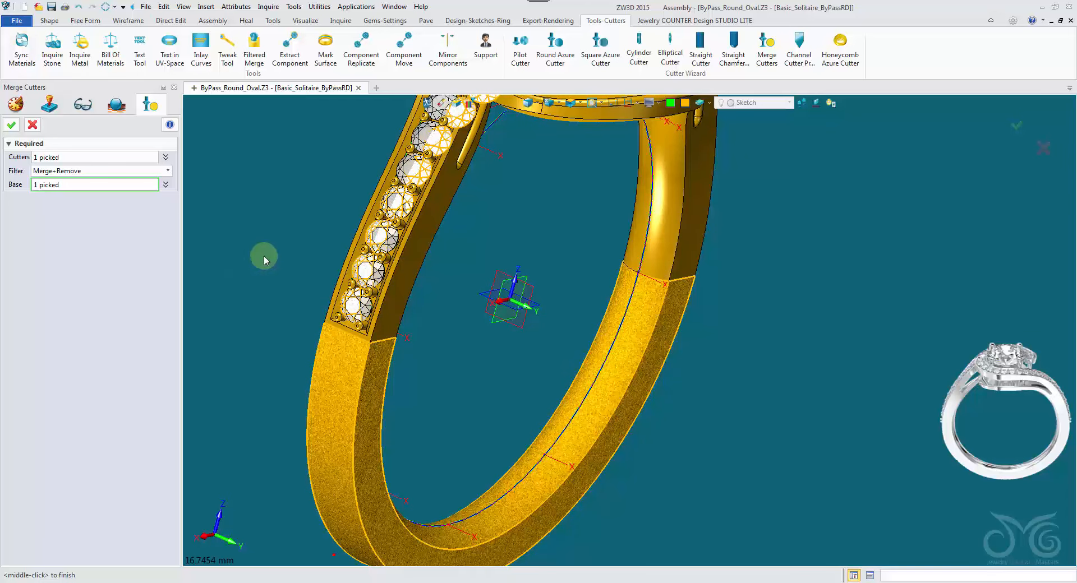
pyautogui.moveTo(391, 405); pyautogui.dragTo(325, 392, button='right')
pyautogui.scroll(-2, 373, 408)
pyautogui.moveTo(443, 481); pyautogui.dragTo(401, 373, button='right')
pyautogui.click(11, 124)
# Start a fillet with a 0.1 mm radius and select the outer edges of the lower shank and the adjoining stone-set arm
pyautogui.moveTo(288, 344); pyautogui.dragTo(247, 168, button='right')
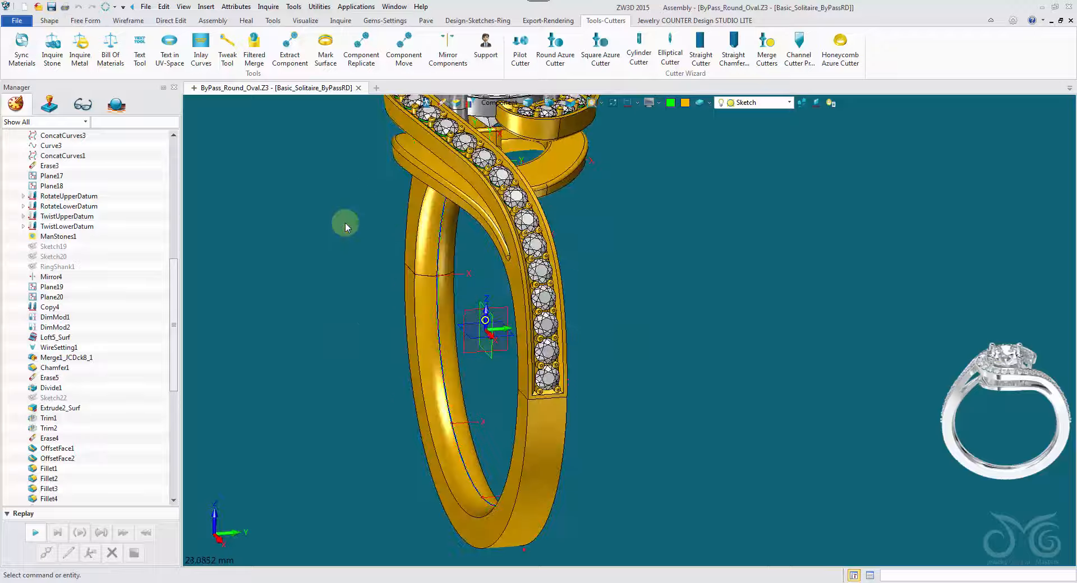
pyautogui.moveTo(345, 227); pyautogui.dragTo(396, 221, button='right')
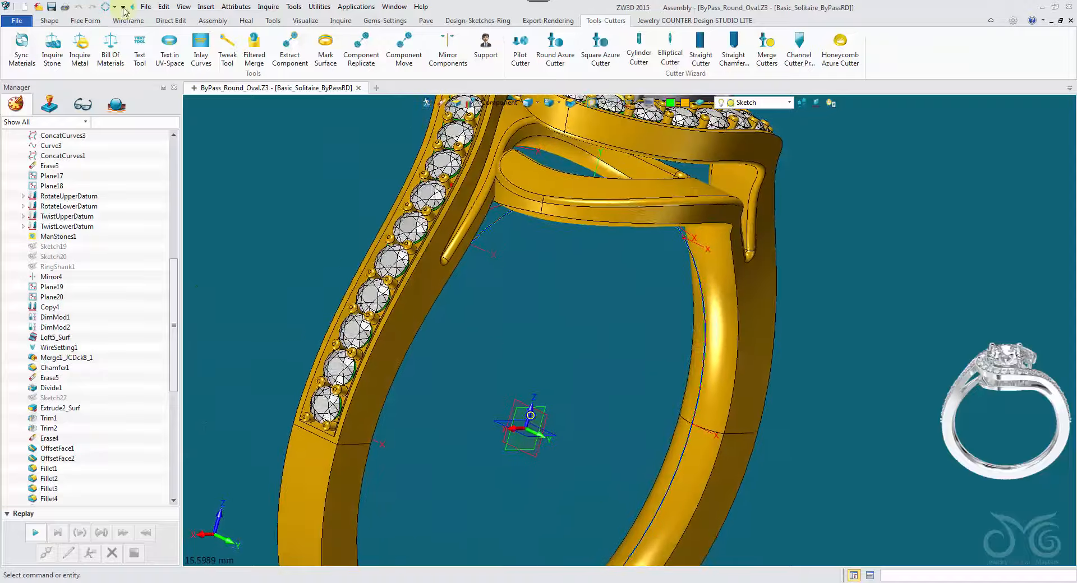
pyautogui.click(50, 21)
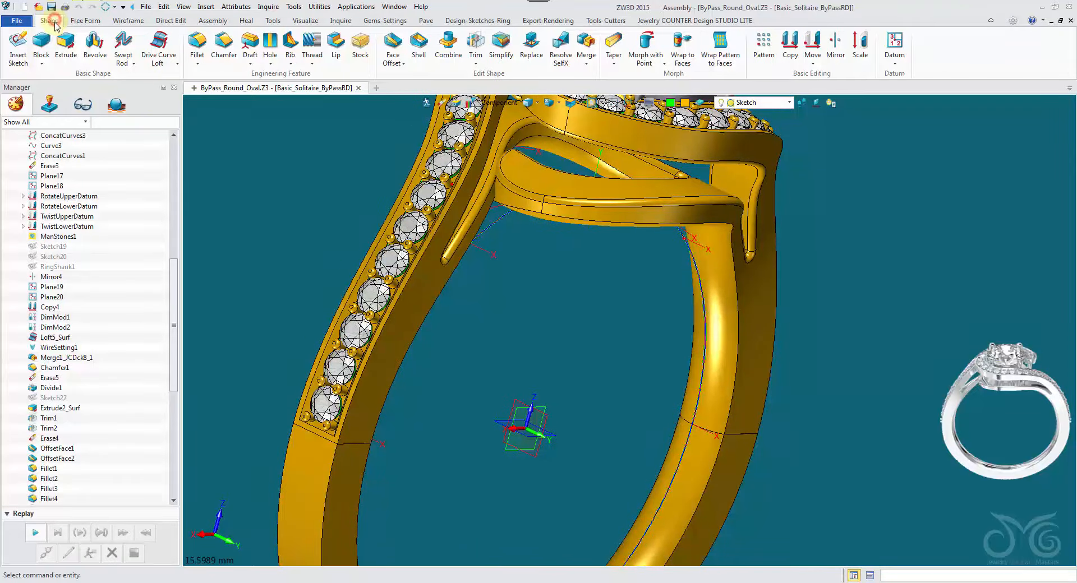
pyautogui.click(197, 46)
pyautogui.middleClick(266, 331)
pyautogui.click(116, 235)
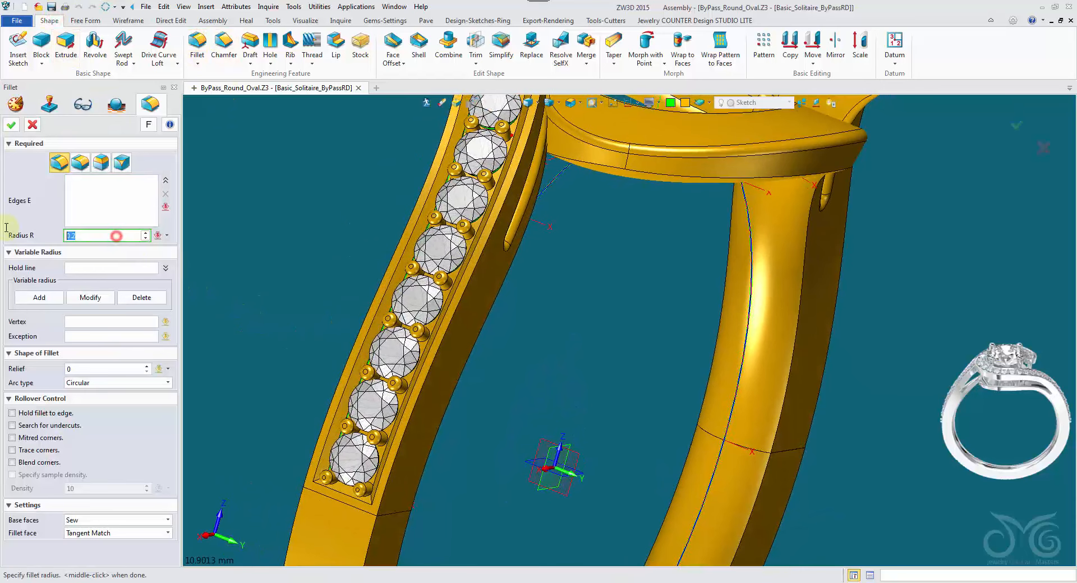
pyautogui.click(104, 213)
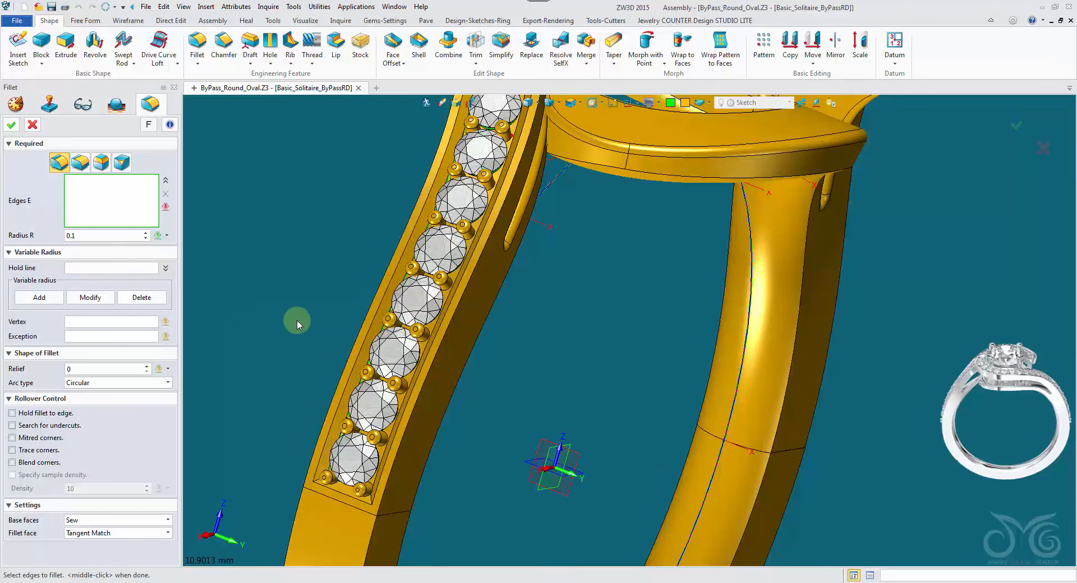
pyautogui.moveTo(297, 321); pyautogui.dragTo(278, 373, button='right')
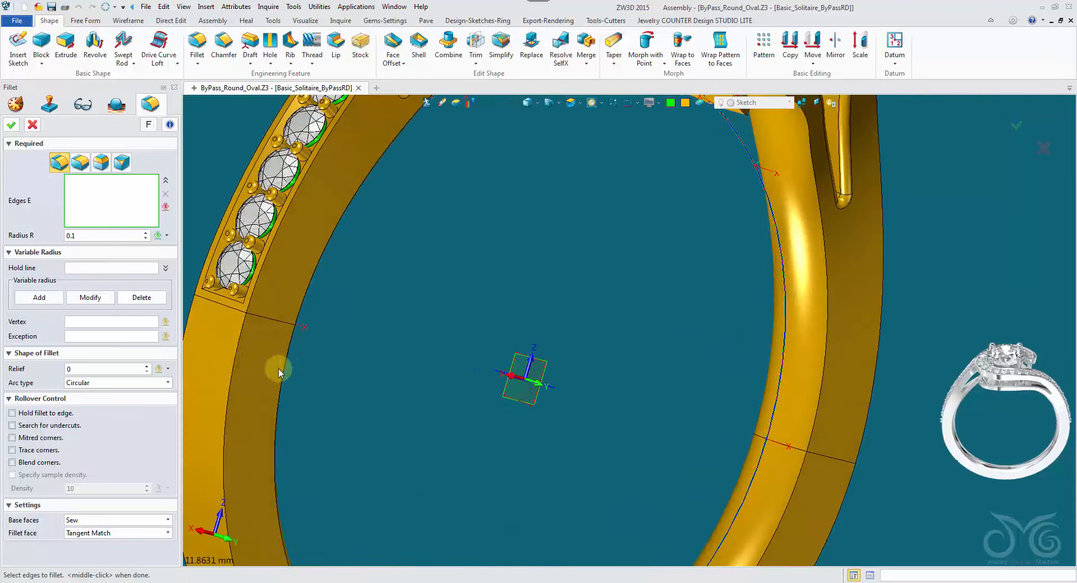
pyautogui.click(234, 366)
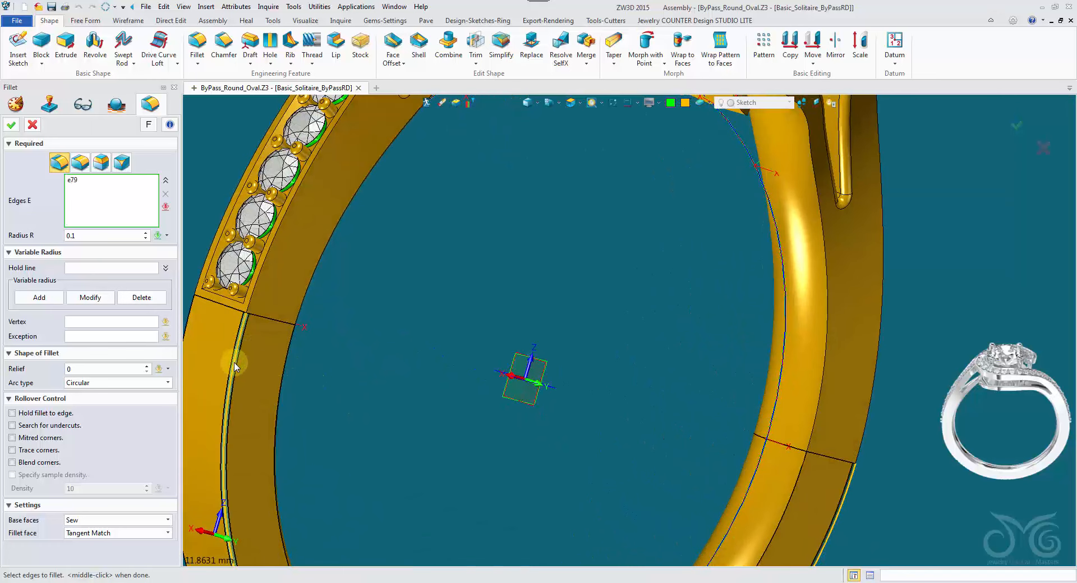
pyautogui.click(255, 297)
pyautogui.moveTo(399, 262); pyautogui.dragTo(401, 297, button='right')
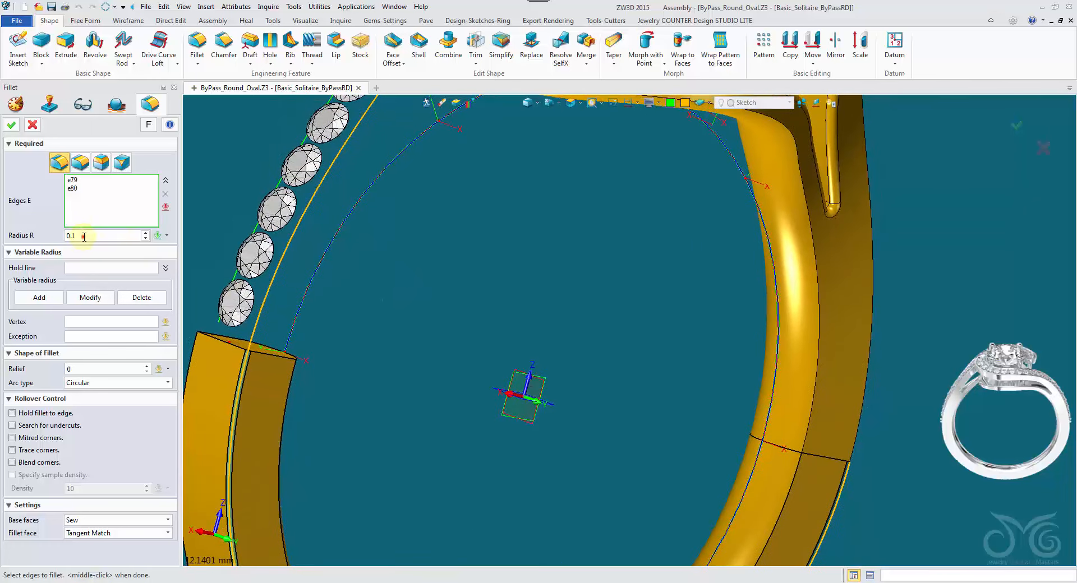
pyautogui.click(88, 235)
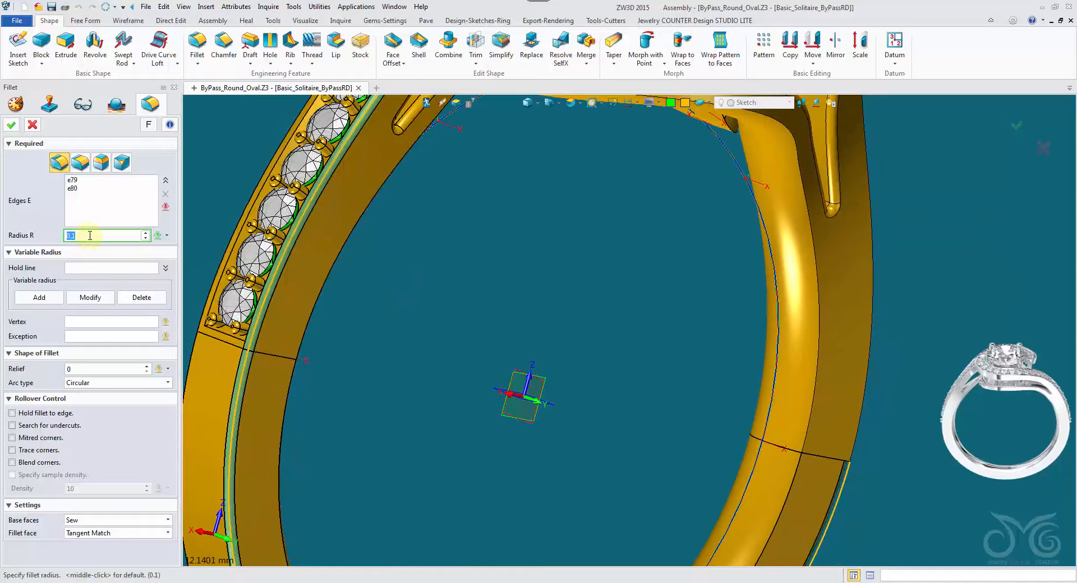
pyautogui.click(97, 214)
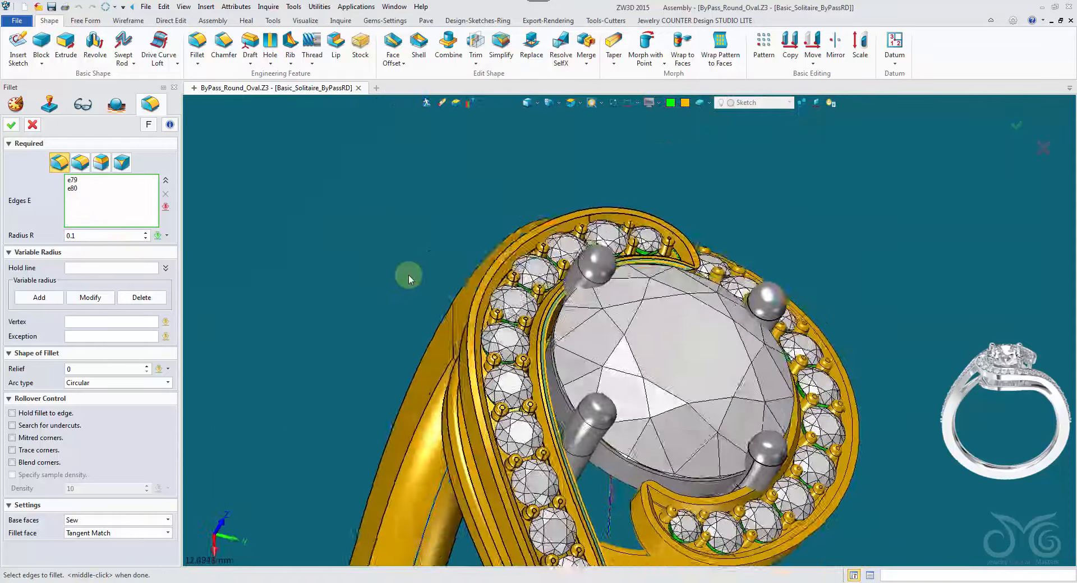
# Add the rim edges around the arm's curled tip and the remaining long outer edges of the arms and shank to the fillet selection
pyautogui.scroll(3, 603, 479)
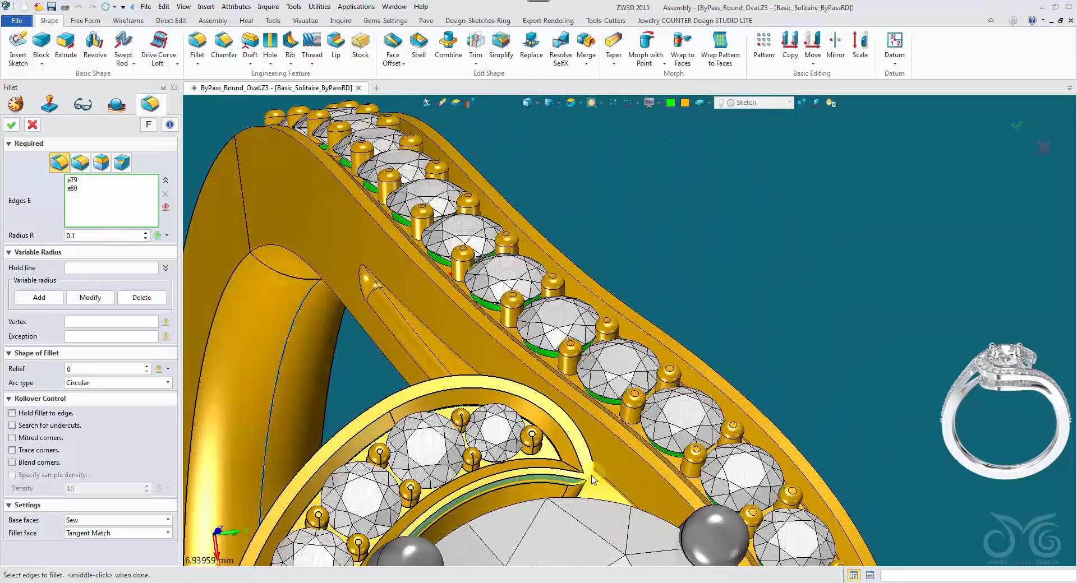
pyautogui.click(591, 478)
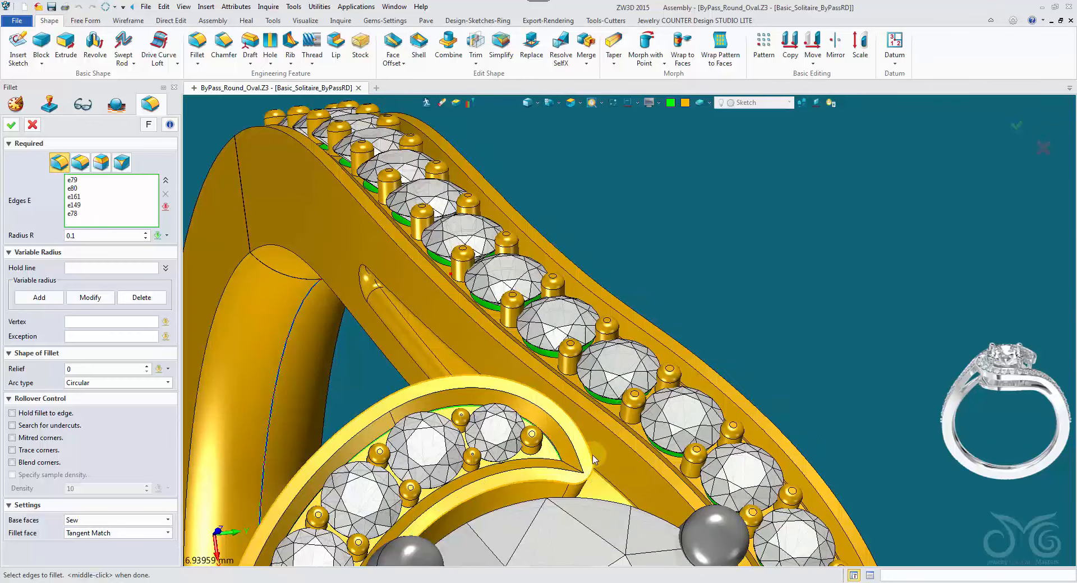
pyautogui.scroll(-6, 577, 435)
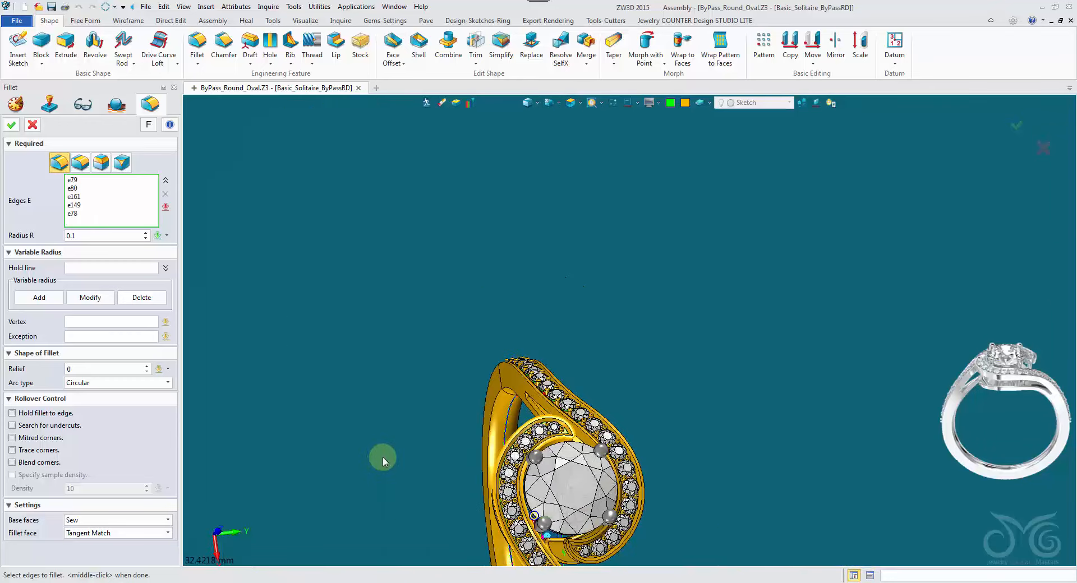
pyautogui.moveTo(382, 452); pyautogui.dragTo(408, 481, button='right')
pyautogui.scroll(4, 531, 469)
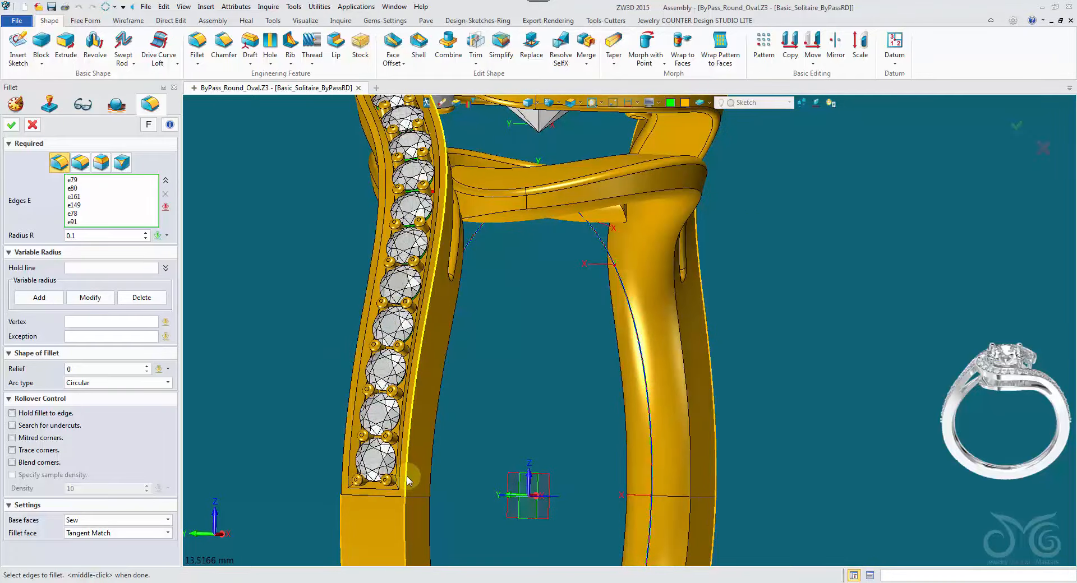
pyautogui.click(407, 481)
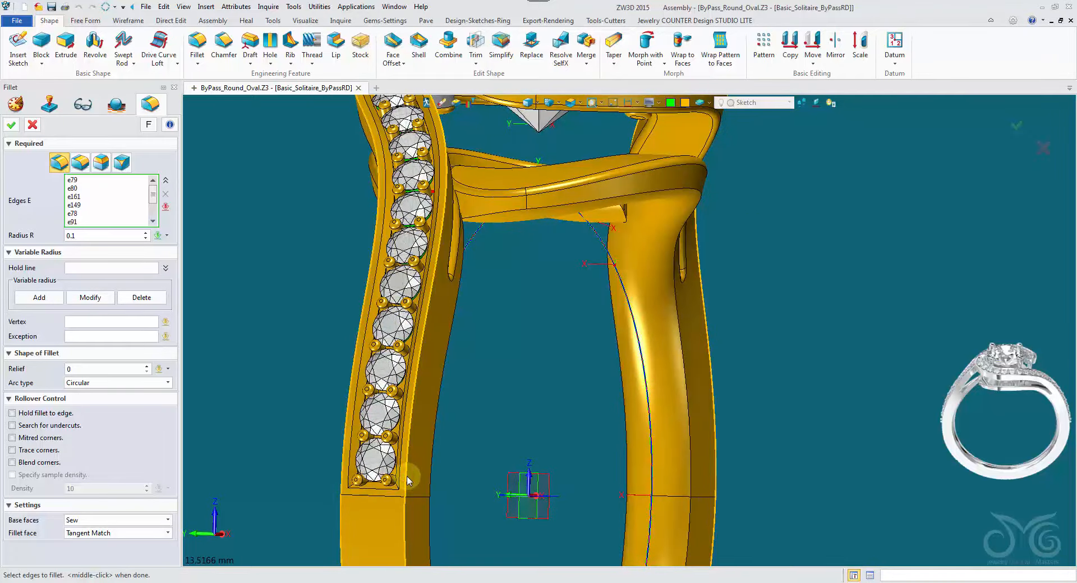
# Set the radius of the fillet on the selected outer edges to 0.05 mm
pyautogui.click(107, 237)
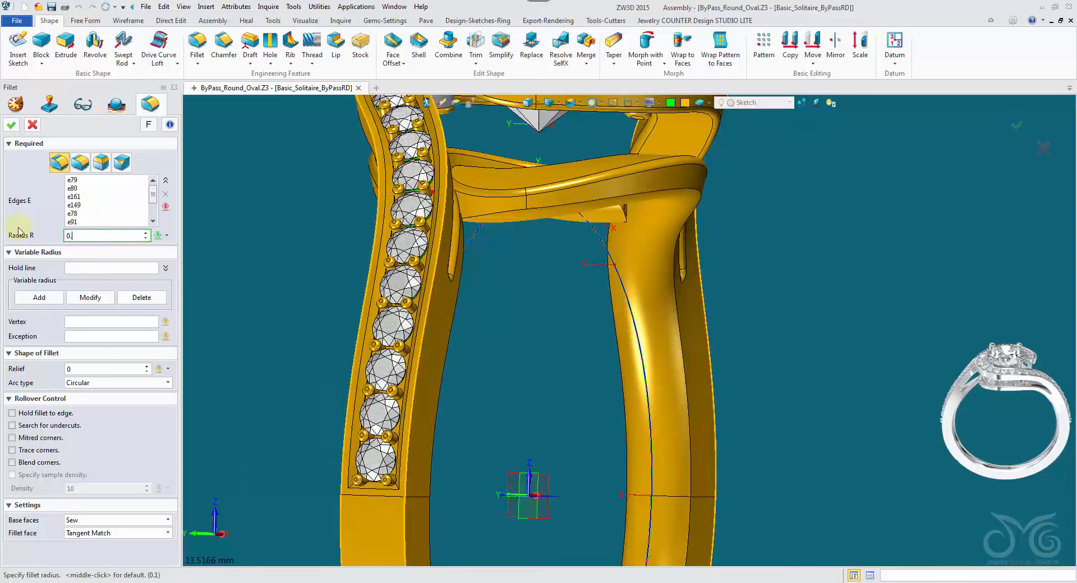
pyautogui.write('0.05')
pyautogui.press('Return')
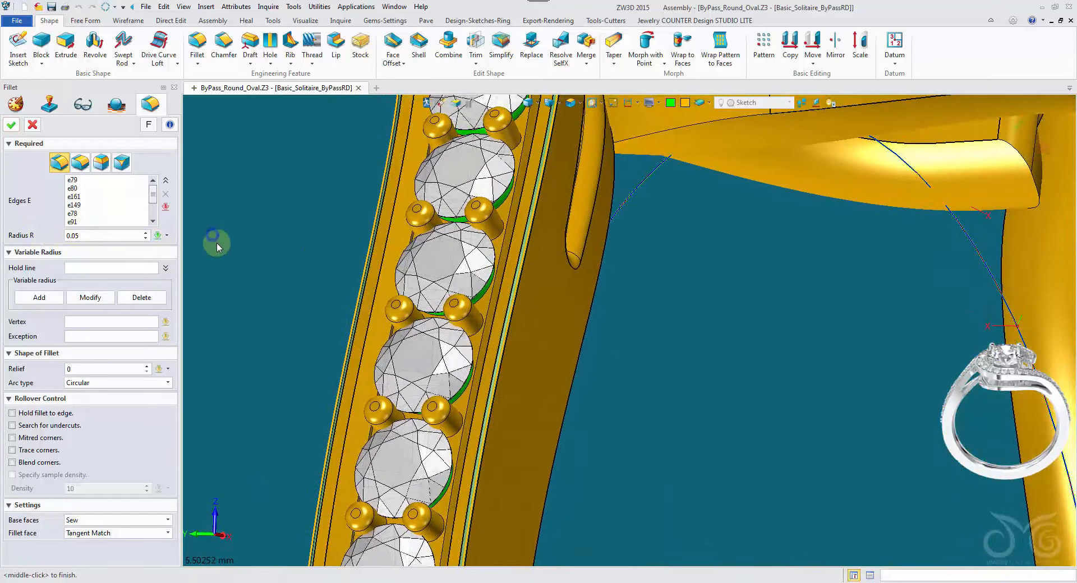
# Change the linear step size used for adjusting the fillet radius, and re-enter 0.05 mm as the radius
pyautogui.click(119, 231)
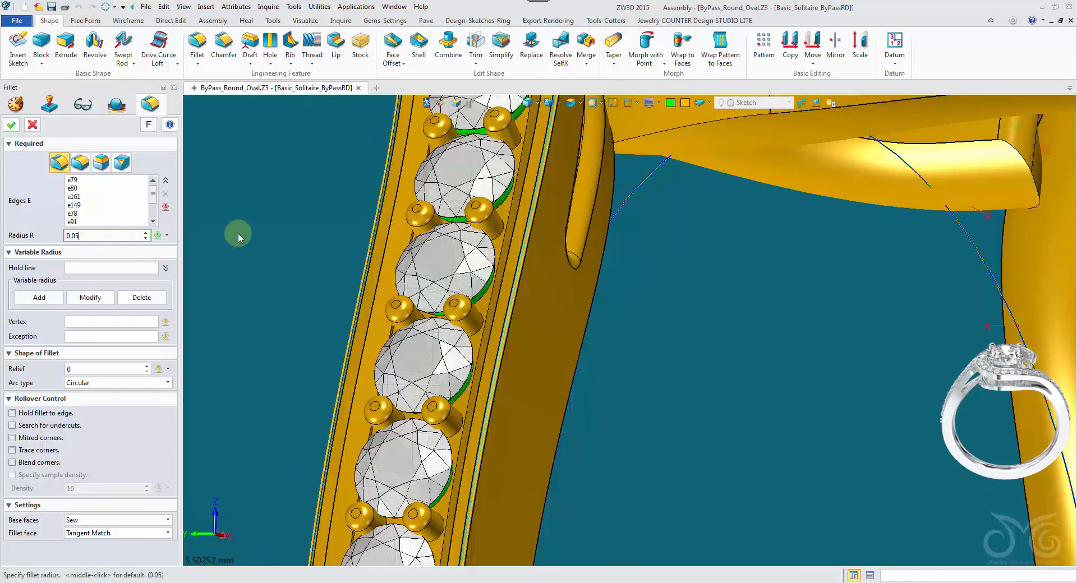
pyautogui.rightClick(219, 257)
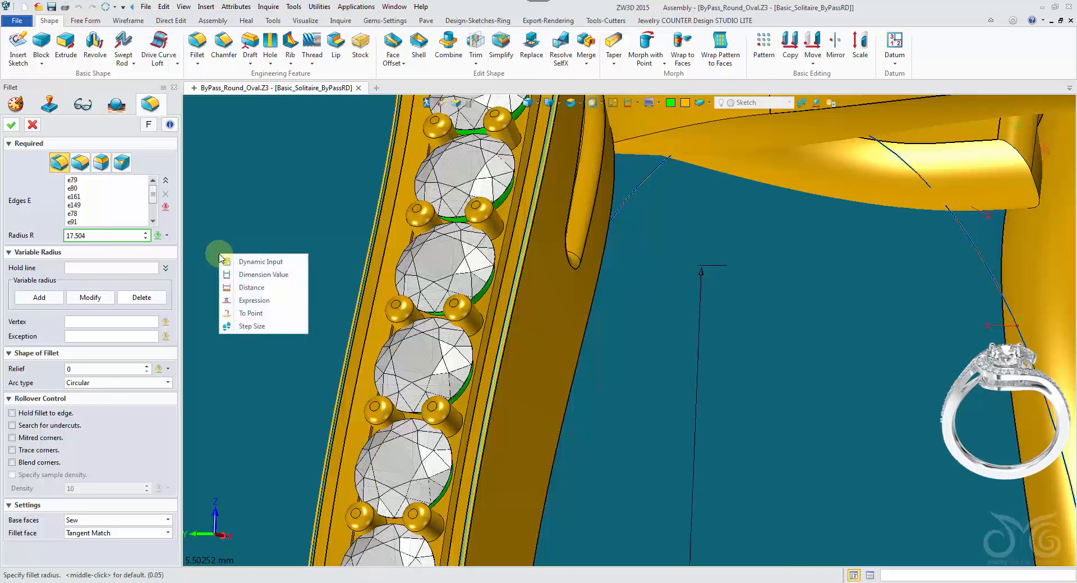
pyautogui.click(250, 327)
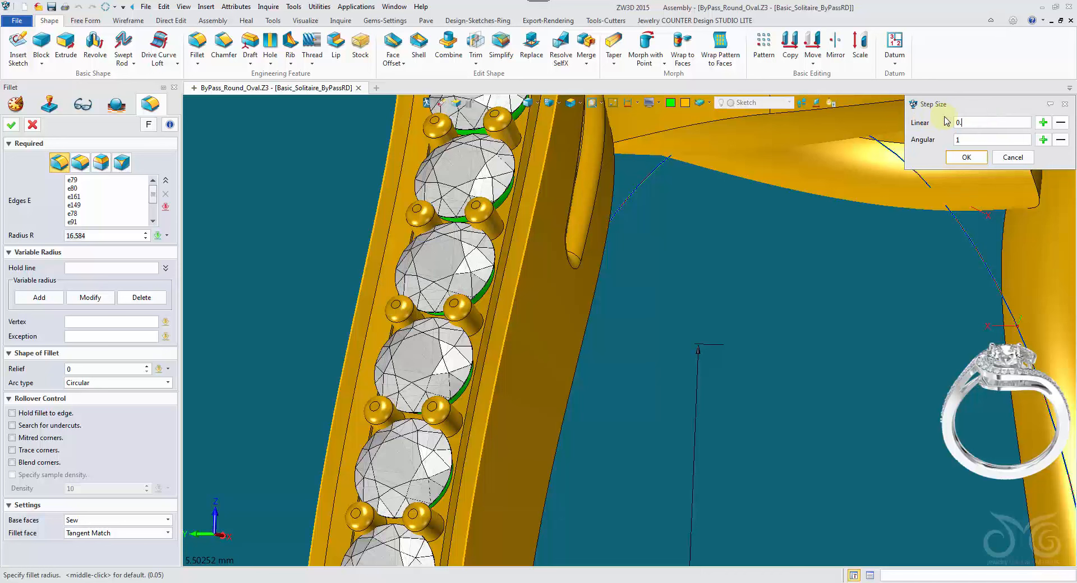
pyautogui.click(966, 158)
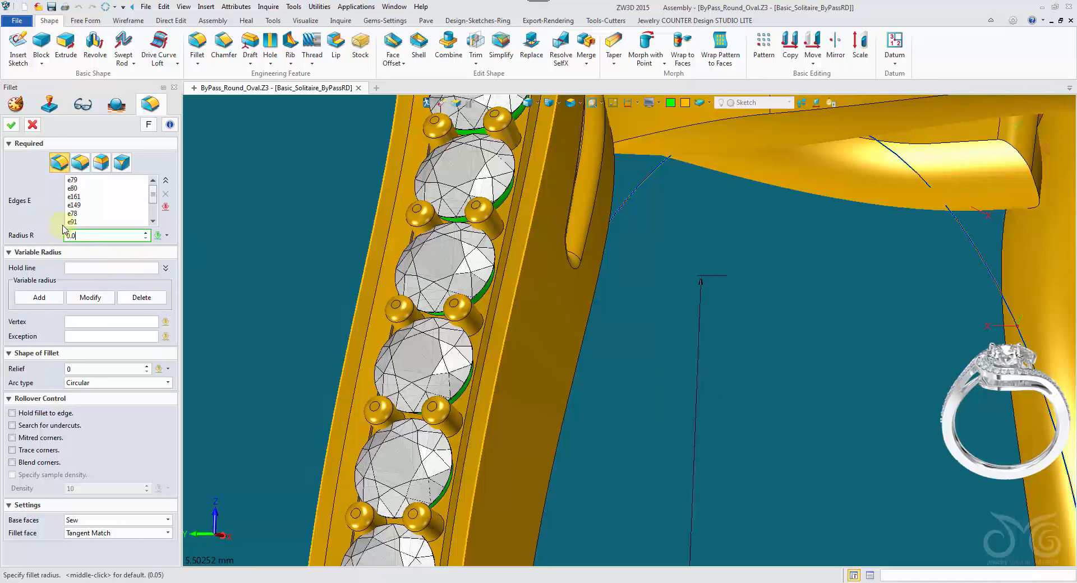
pyautogui.press('Return')
# Adjust the fillet radius in increments to 0.1 mm and complete the fillet on the selected outer edges
pyautogui.click(113, 235)
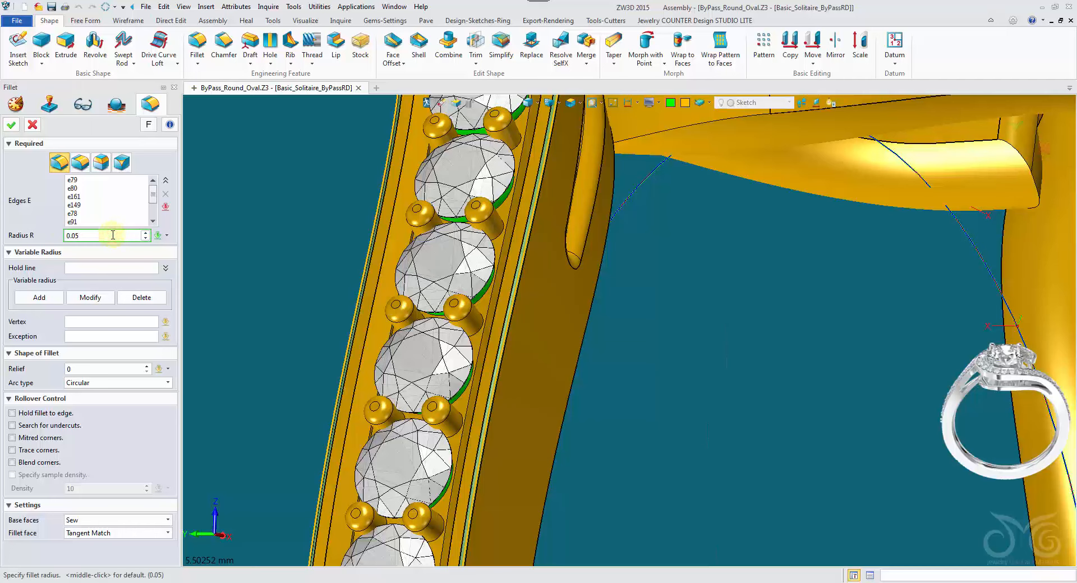
pyautogui.scroll(1, 113, 234)
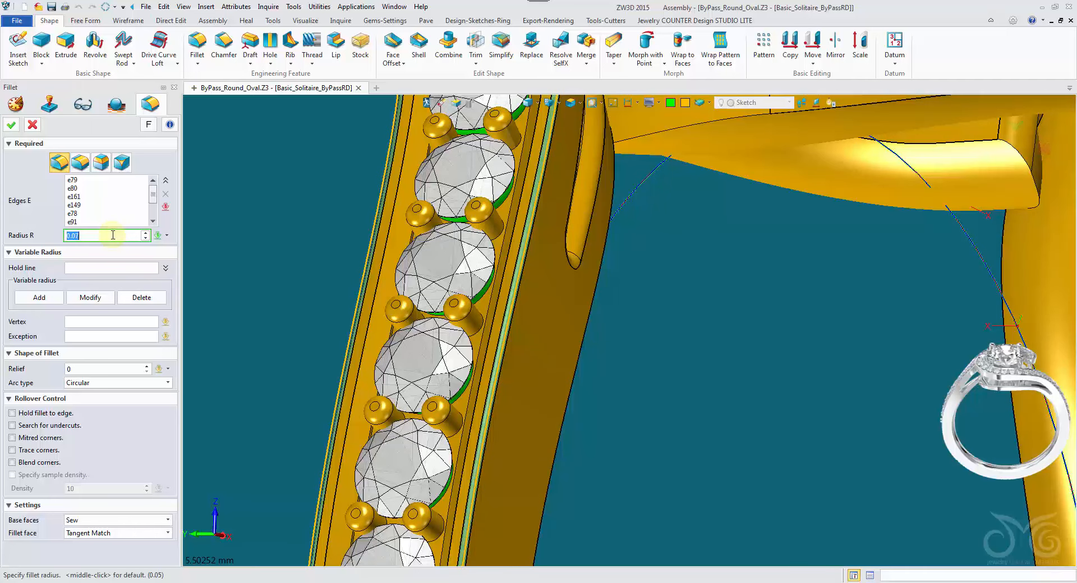
pyautogui.scroll(1, 113, 234)
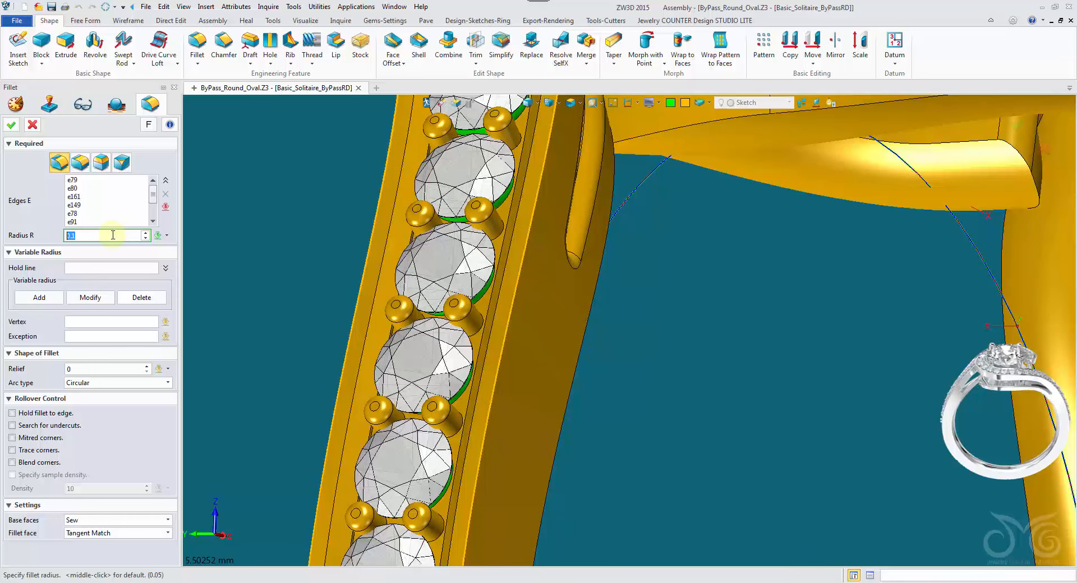
pyautogui.scroll(-1, 113, 234)
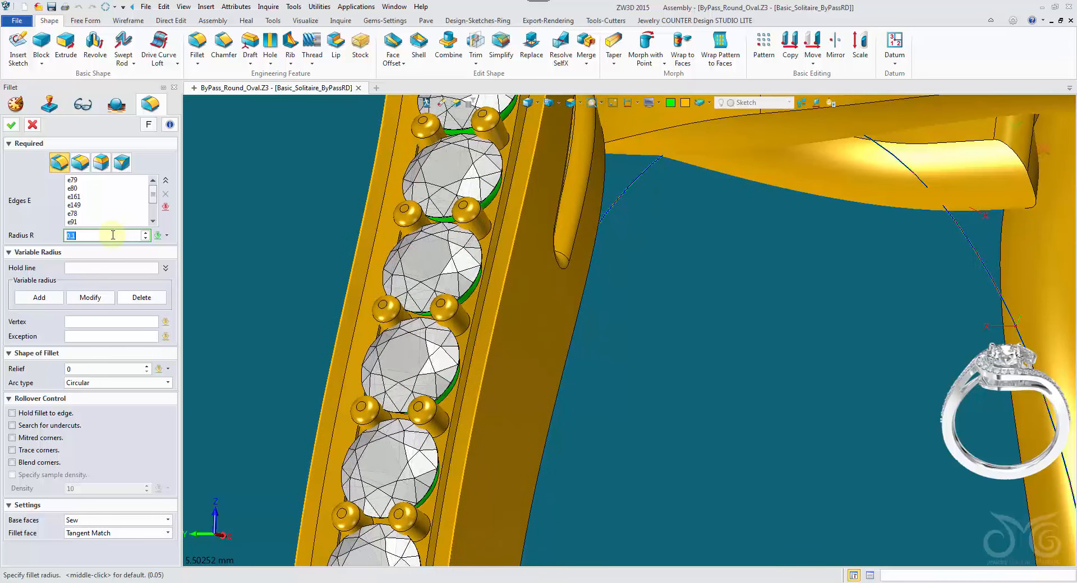
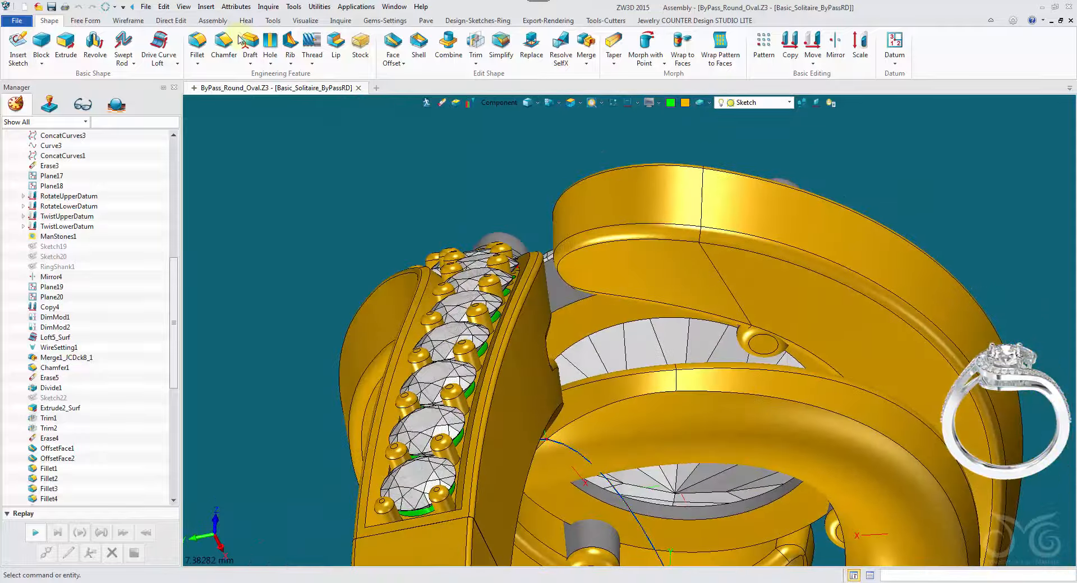
# Create a U-Isoline curve across the underside face near the tip of the upper bypass arm with Iso-curve on Face
pyautogui.click(128, 21)
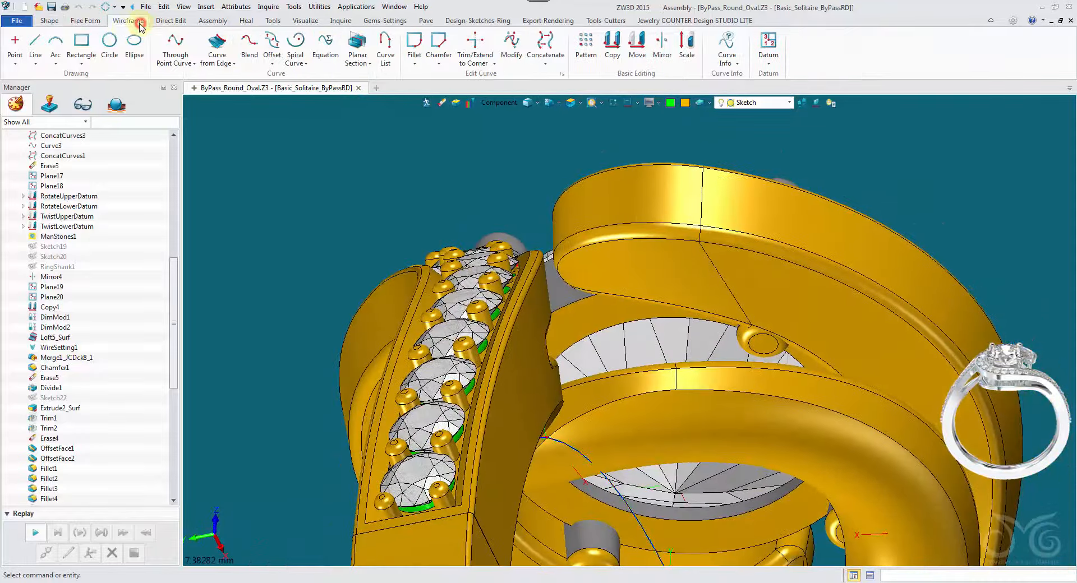
pyautogui.click(224, 65)
pyautogui.click(283, 182)
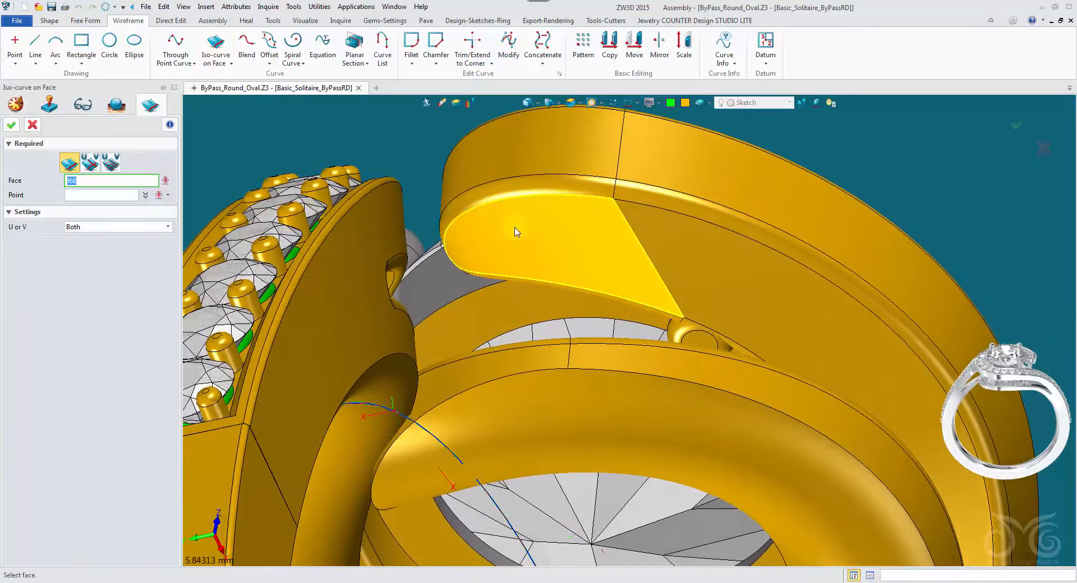
pyautogui.click(516, 231)
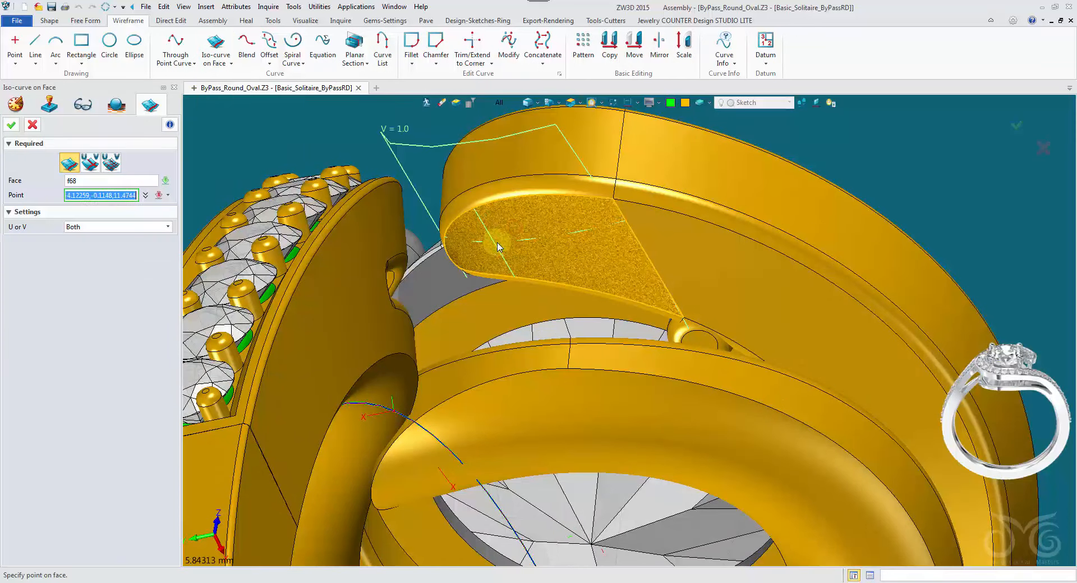
pyautogui.click(140, 227)
pyautogui.click(138, 237)
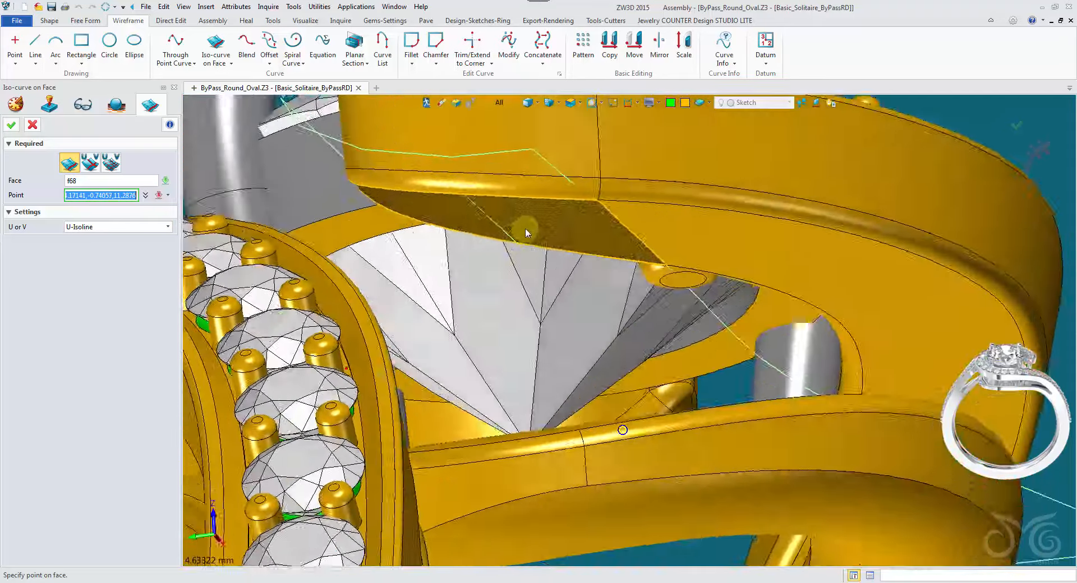
pyautogui.moveTo(525, 228); pyautogui.dragTo(492, 232, button='right')
pyautogui.click(486, 239)
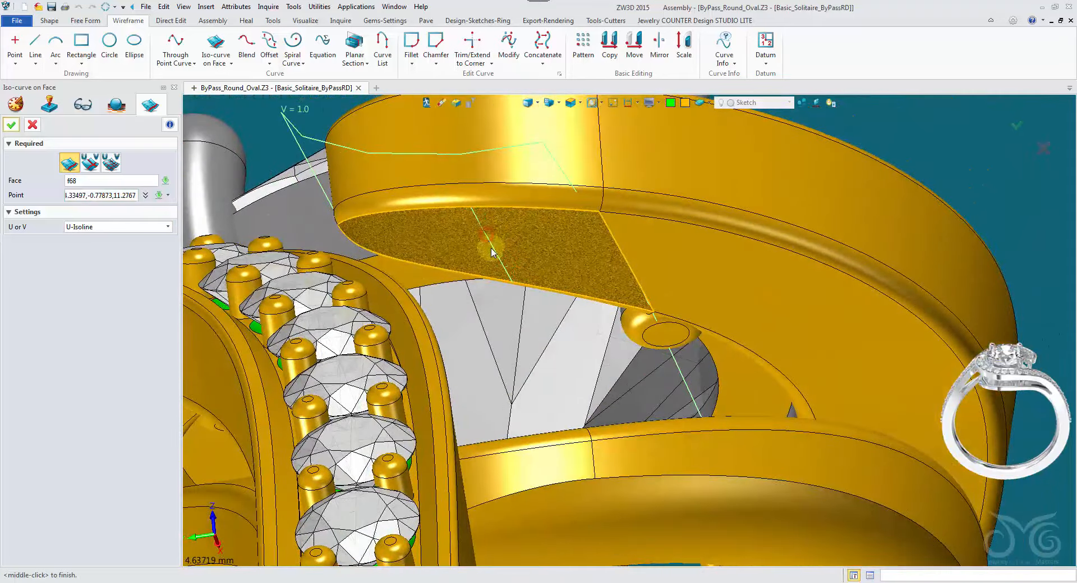
pyautogui.click(11, 125)
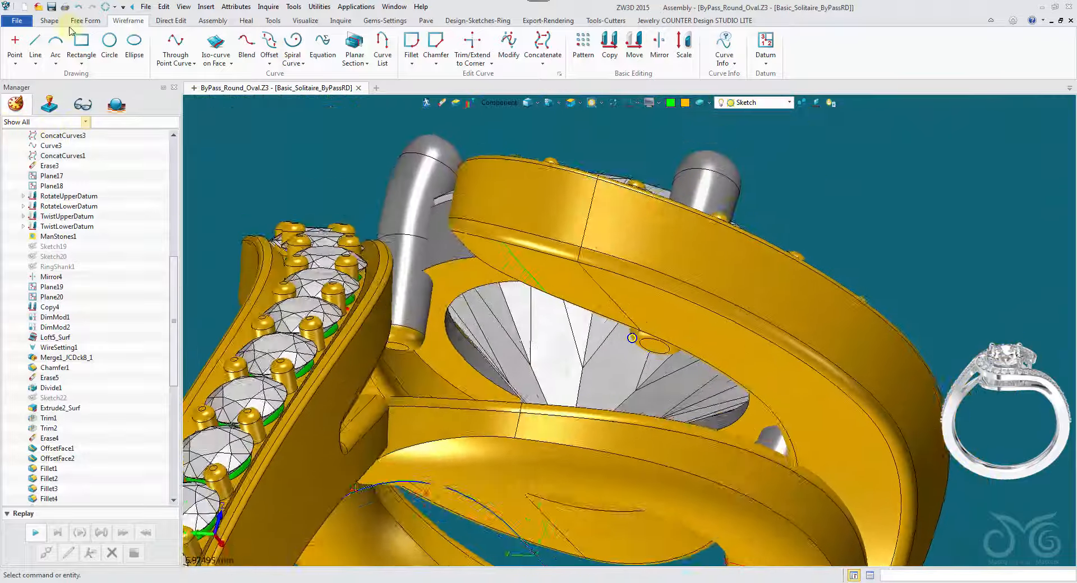
# Start a line with its first point at the middle of the isoline curve beneath the upper arm's tip
pyautogui.click(34, 42)
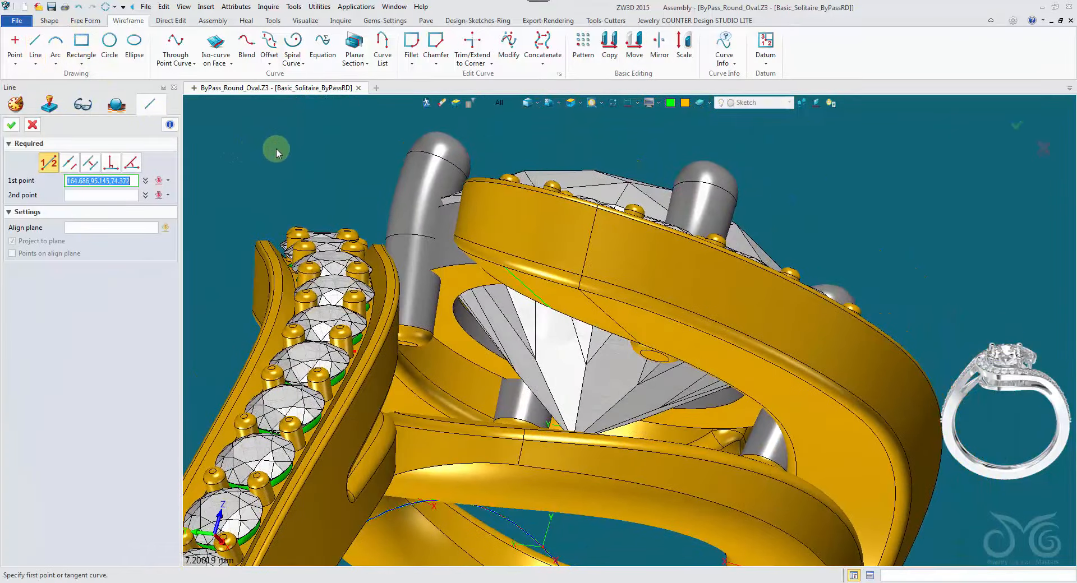
pyautogui.rightClick(276, 148)
pyautogui.click(321, 258)
pyautogui.moveTo(322, 258); pyautogui.dragTo(520, 322, button='right')
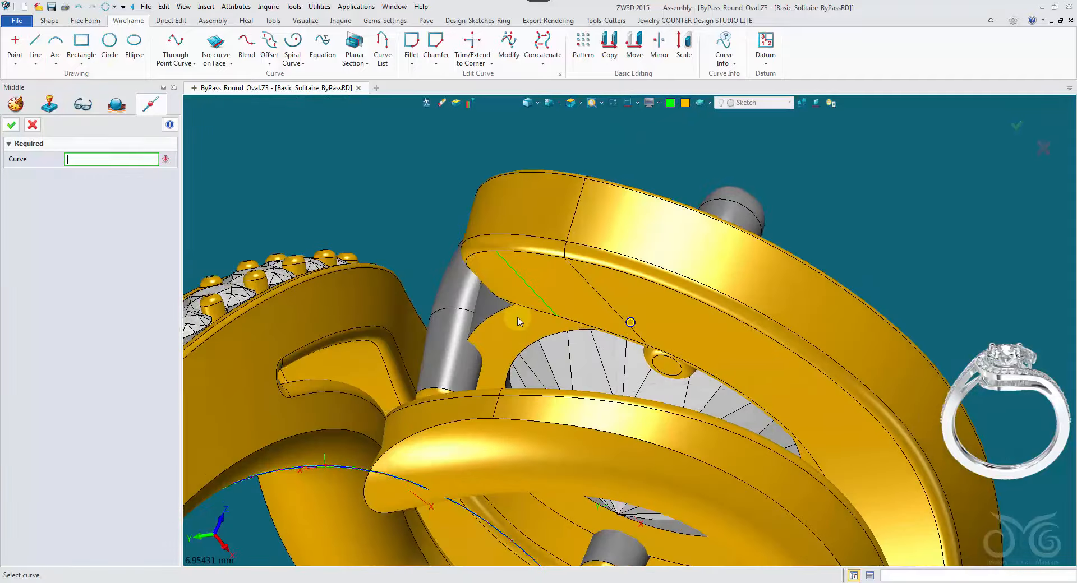
pyautogui.click(529, 285)
pyautogui.click(308, 166)
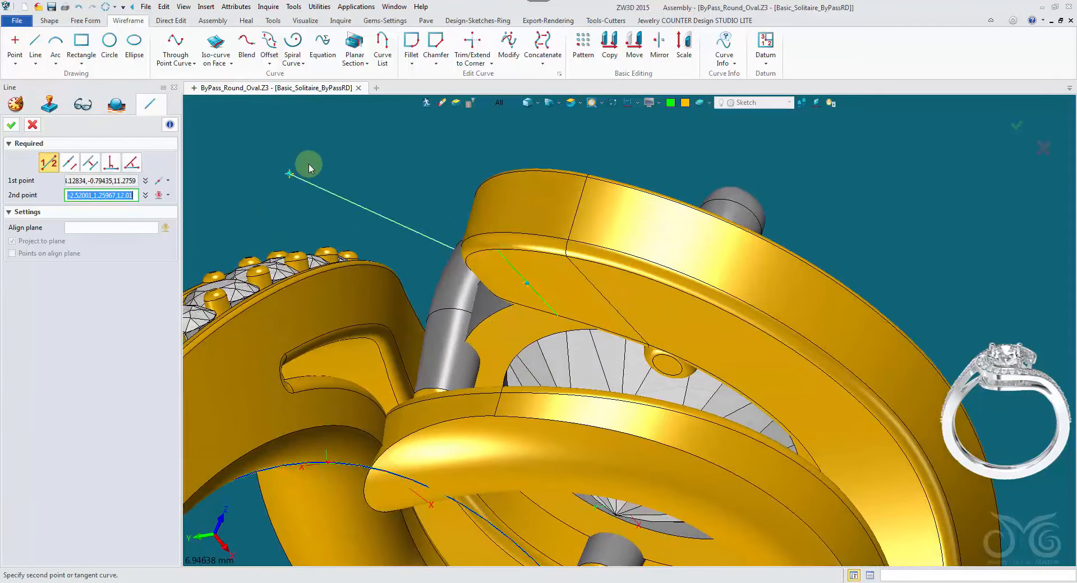
# Define the line's second point as an offset from the same isoline curve's middle, with an X offset of 0
pyautogui.rightClick(311, 162)
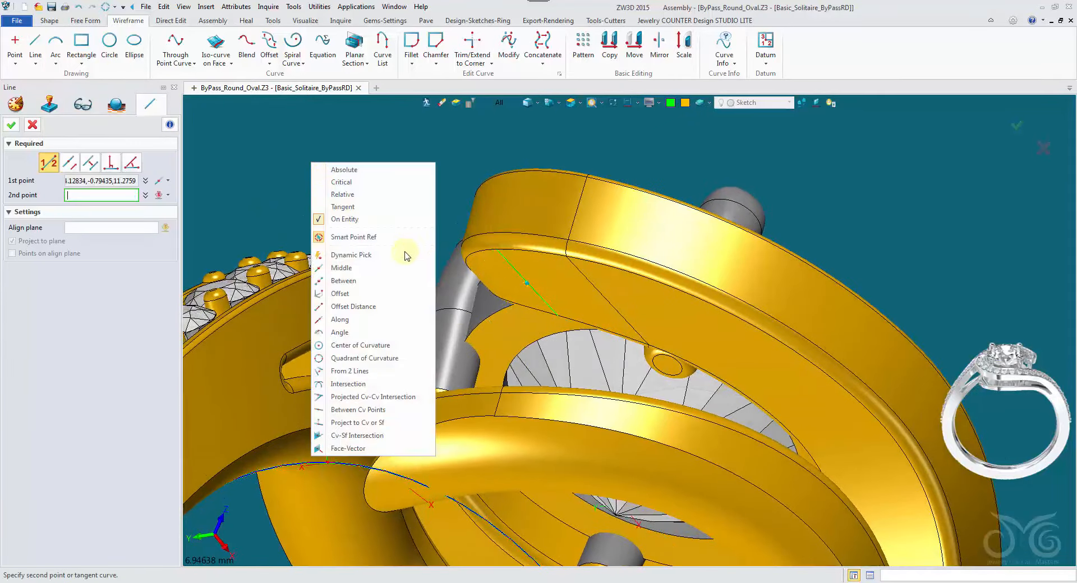
pyautogui.click(375, 297)
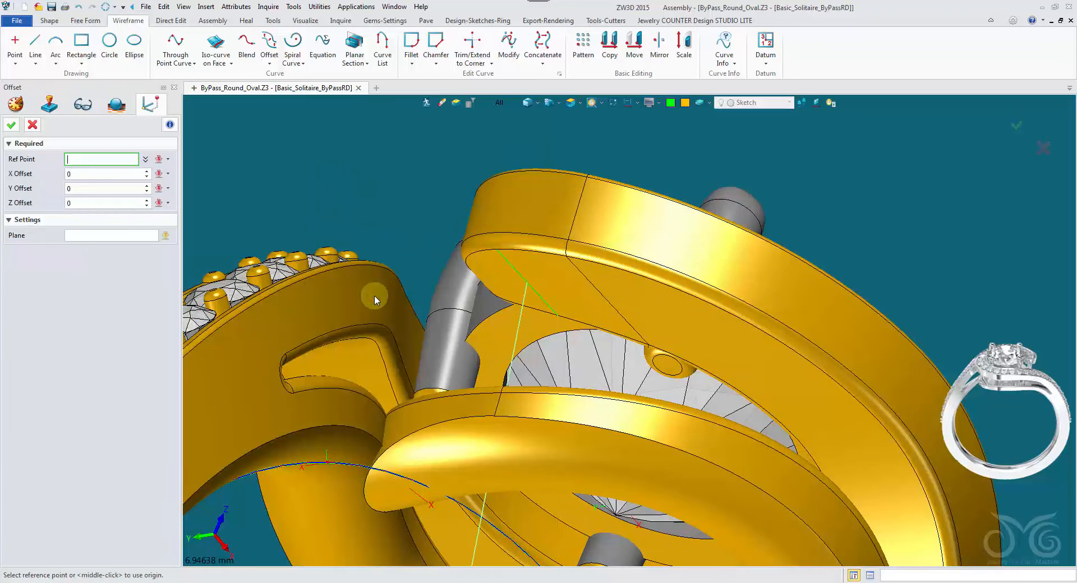
pyautogui.moveTo(375, 295); pyautogui.dragTo(359, 197, button='right')
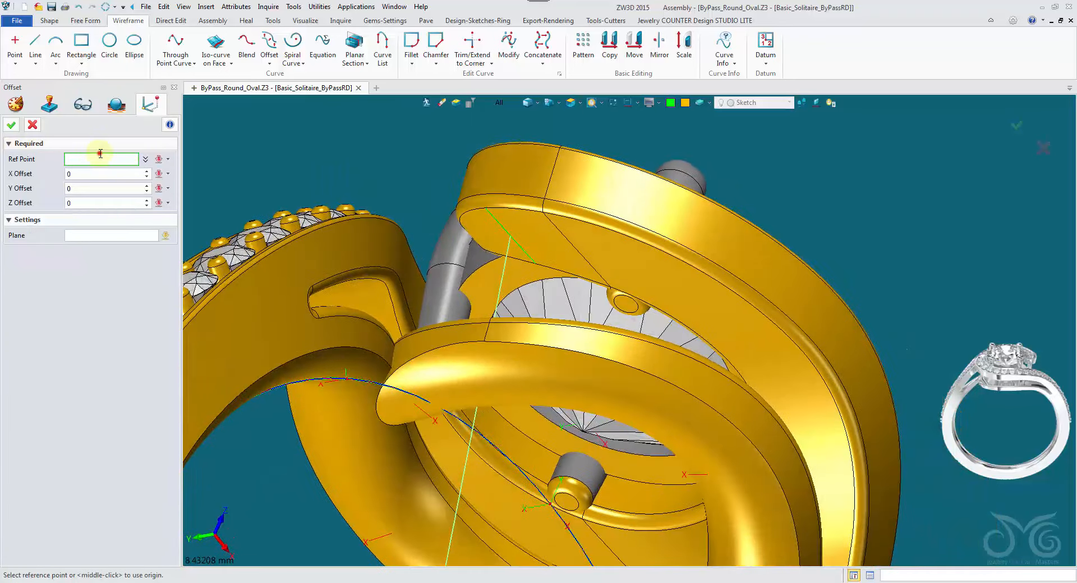
pyautogui.rightClick(338, 151)
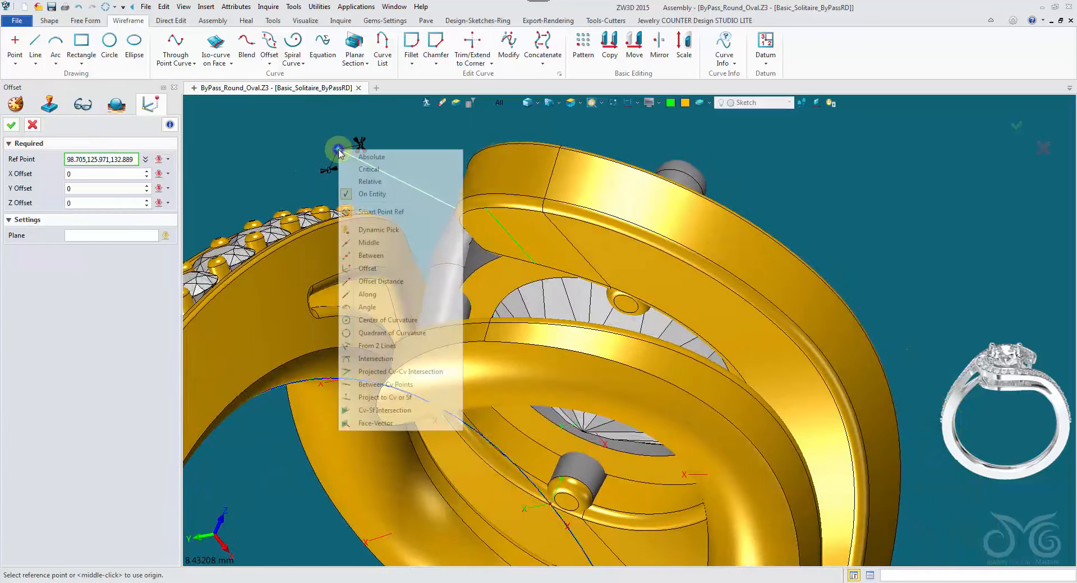
pyautogui.click(370, 242)
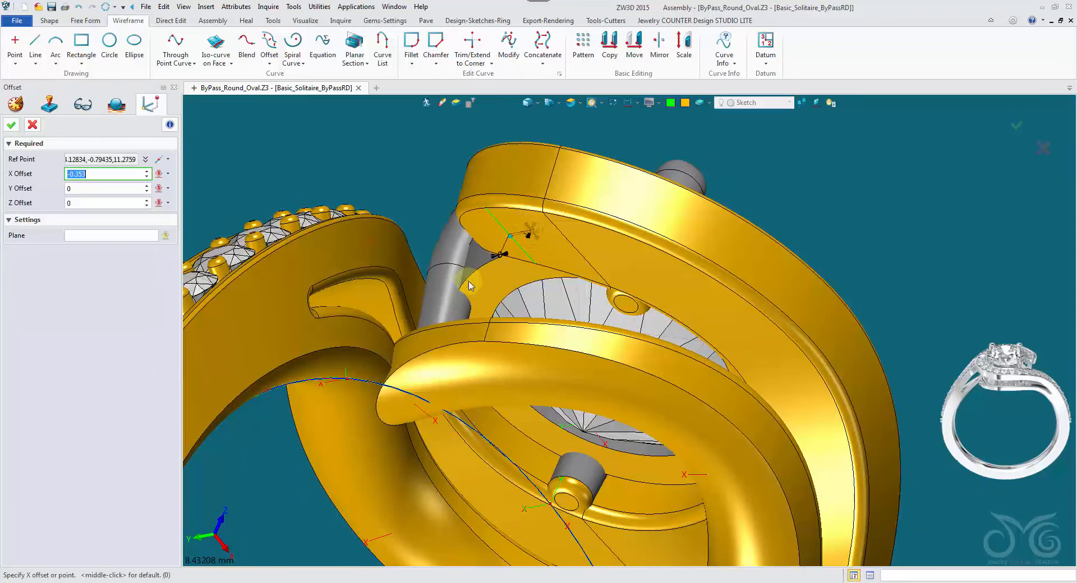
pyautogui.moveTo(626, 327); pyautogui.dragTo(617, 471, button='right')
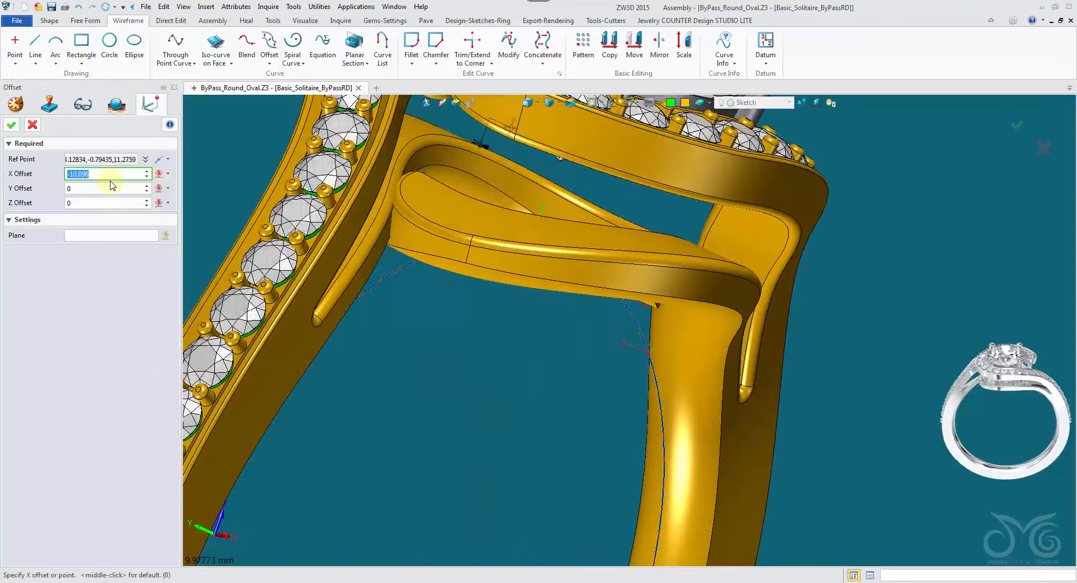
pyautogui.write('.01')
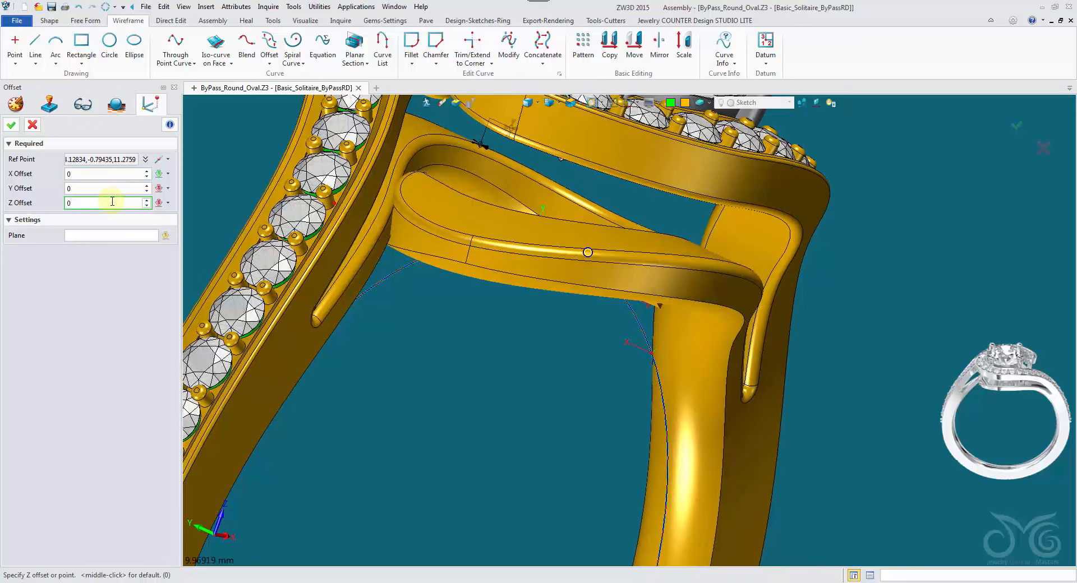
pyautogui.press('Return')
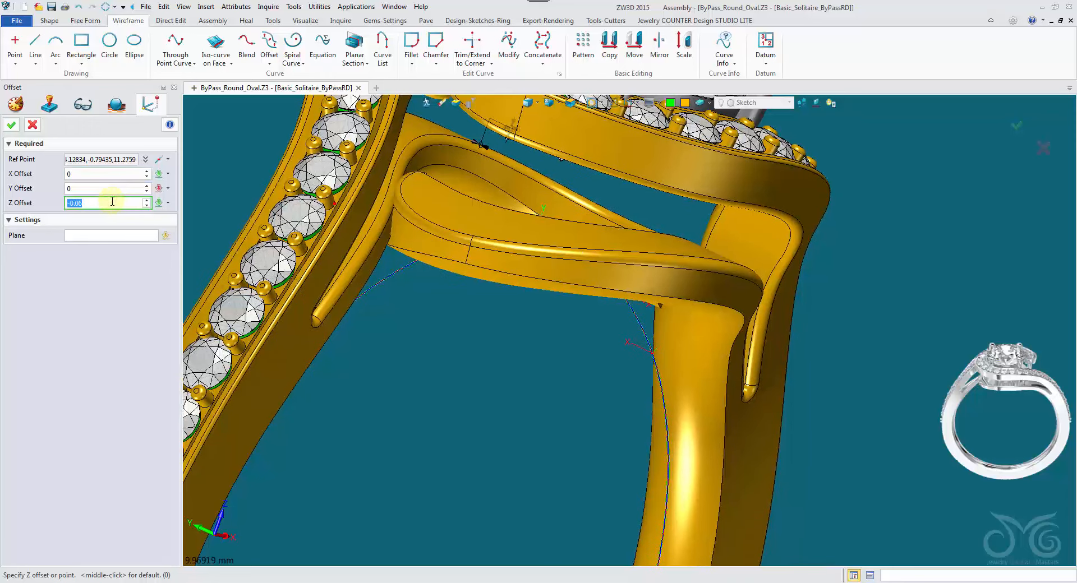
# Set the linear step size for adjusting the point offsets to 0.1
pyautogui.rightClick(236, 156)
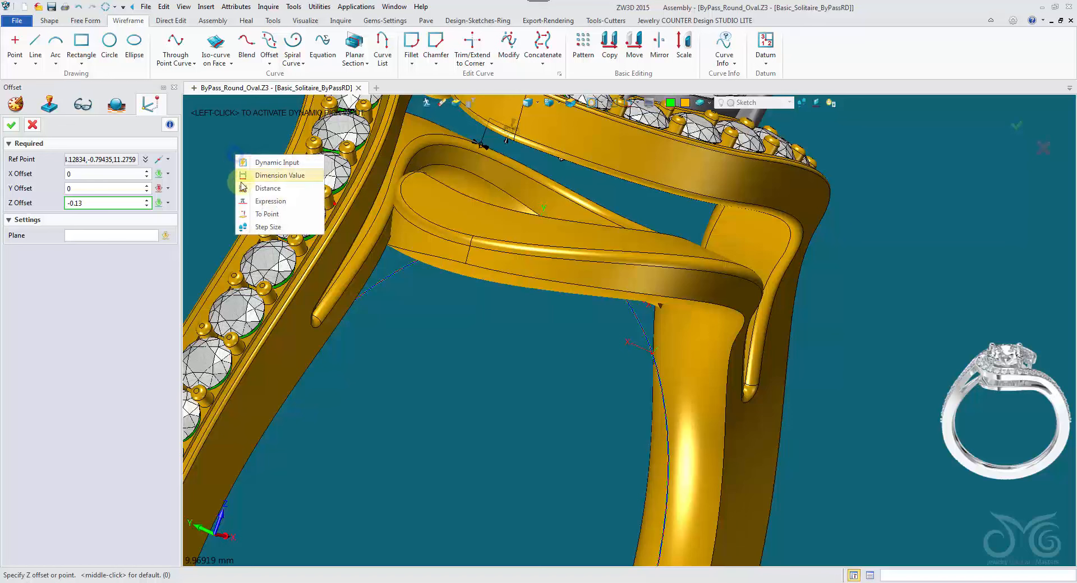
pyautogui.click(264, 226)
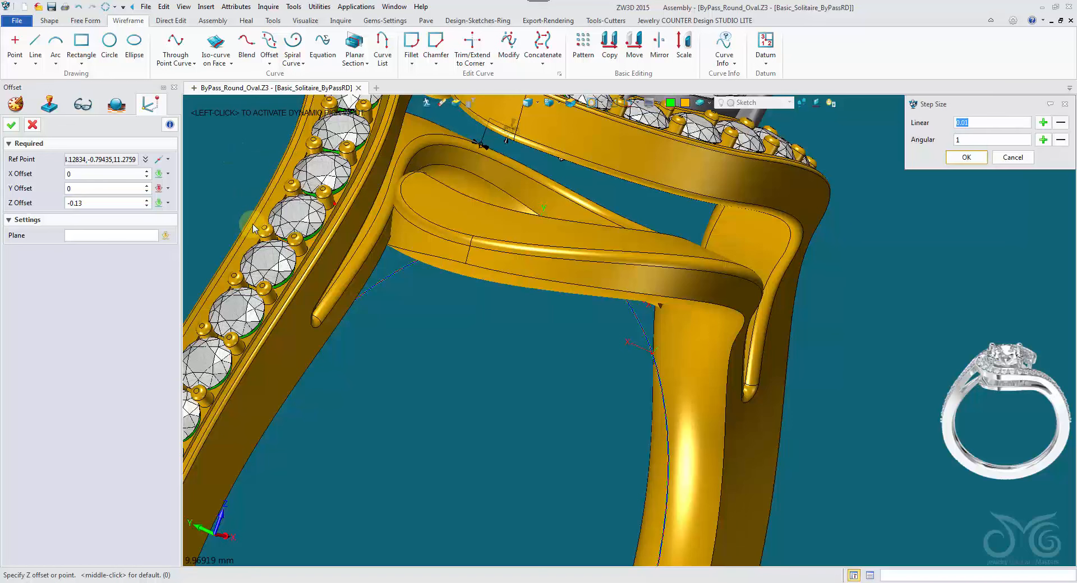
pyautogui.write('0.1')
pyautogui.click(951, 159)
# Adjust the second point to a Z offset of -2.4 and an X offset of 0.3, and complete the line down to the lower arm
pyautogui.click(107, 202)
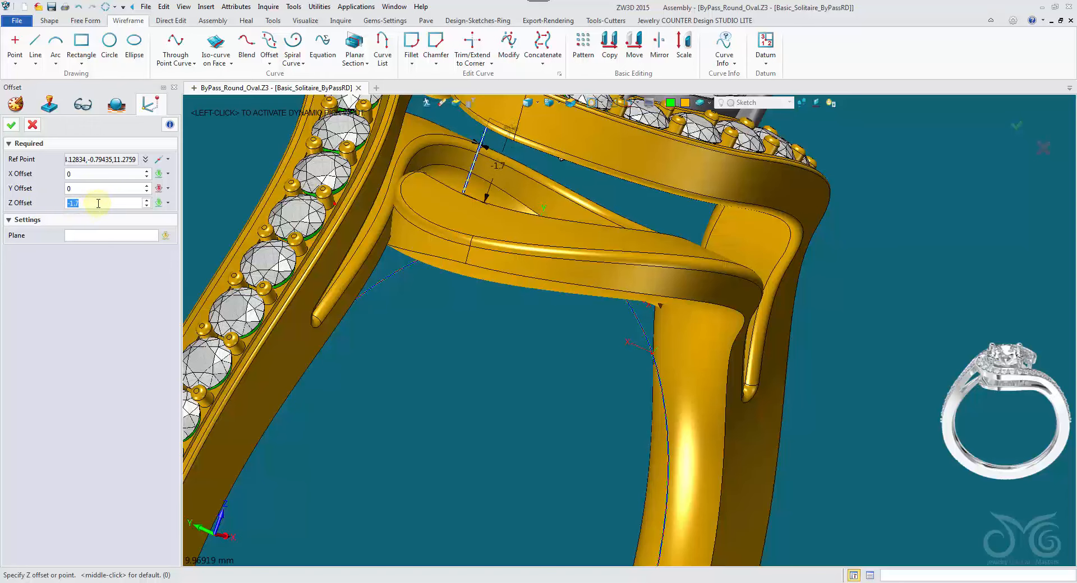
pyautogui.scroll(-7, 98, 203)
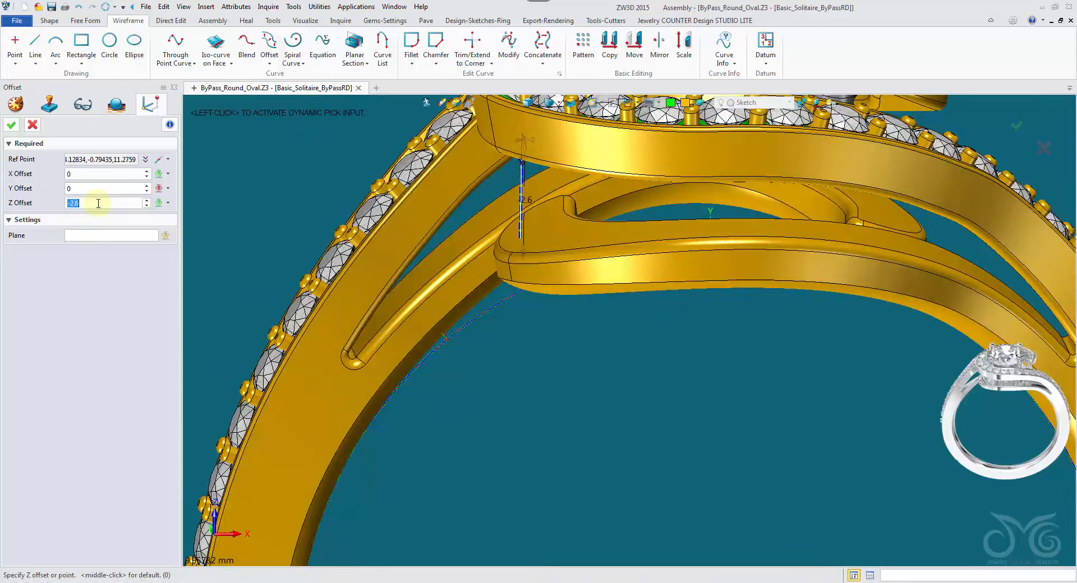
pyautogui.scroll(-1, 98, 203)
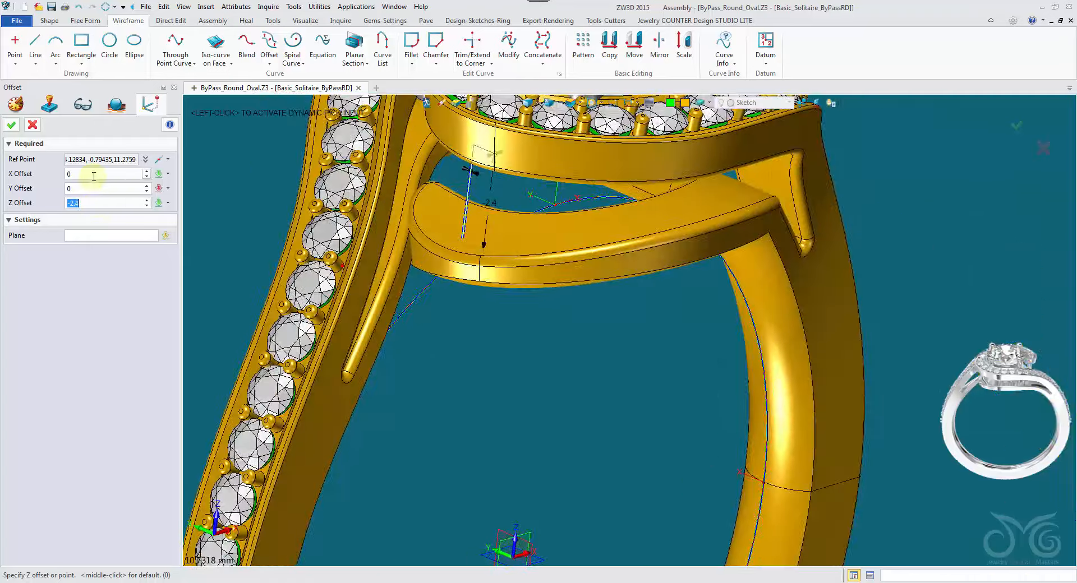
pyautogui.click(94, 175)
pyautogui.scroll(1, 95, 176)
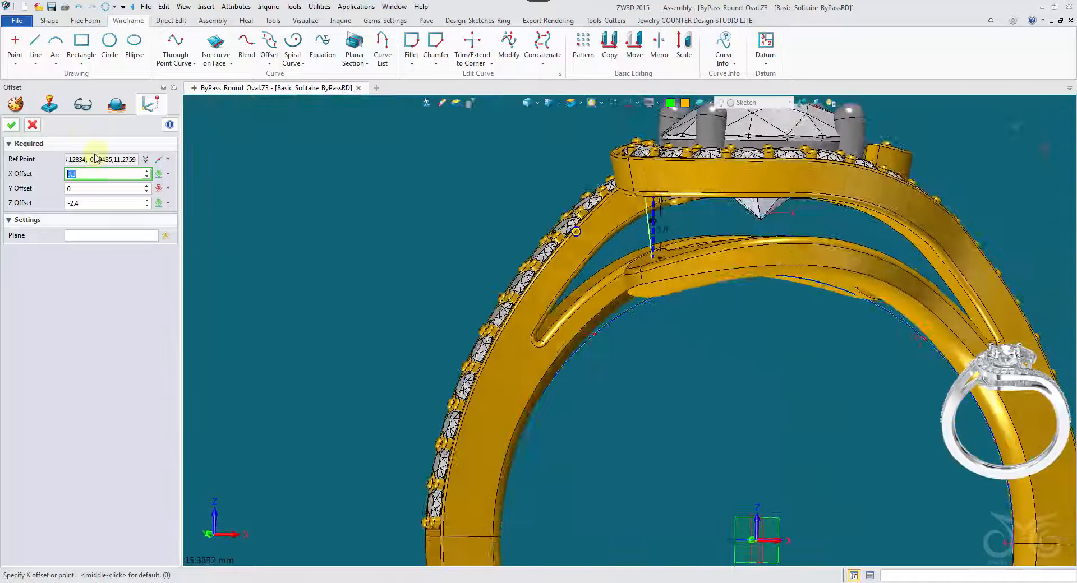
pyautogui.click(17, 126)
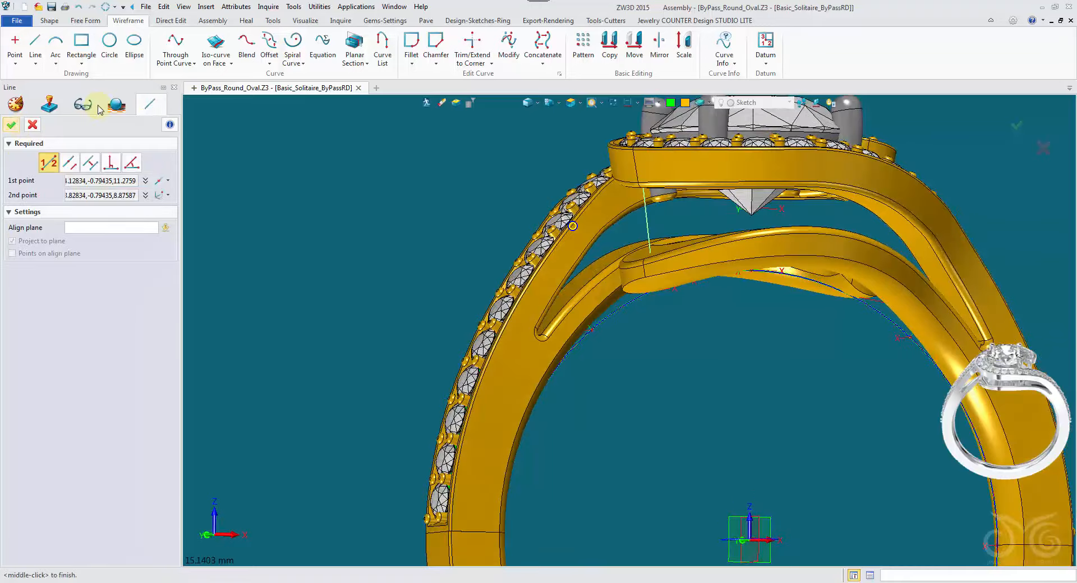
pyautogui.click(11, 125)
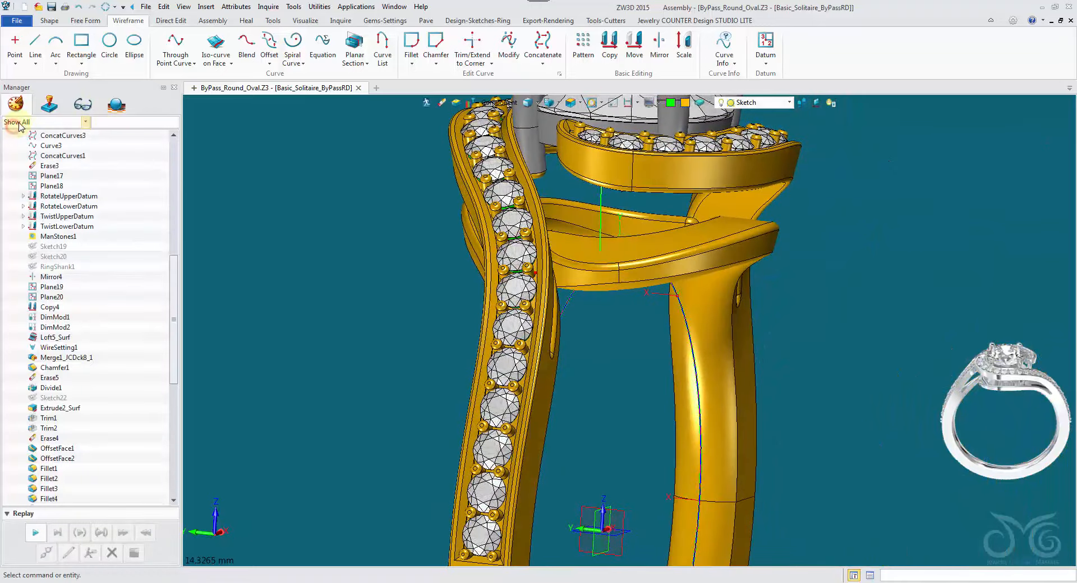
# Create a thin swept rod along the new line between the upper and lower arms
pyautogui.click(55, 21)
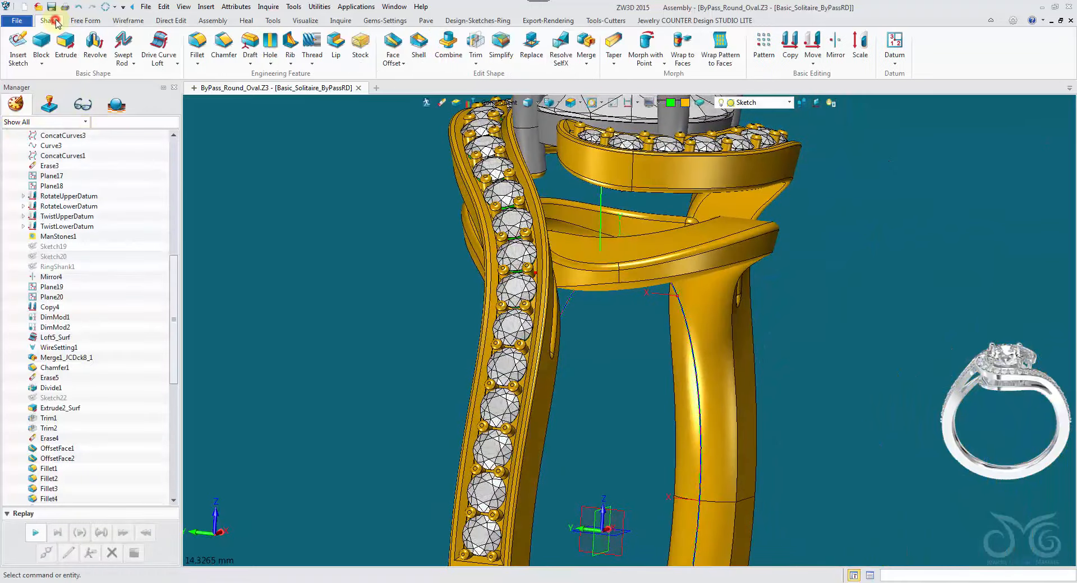
pyautogui.click(115, 45)
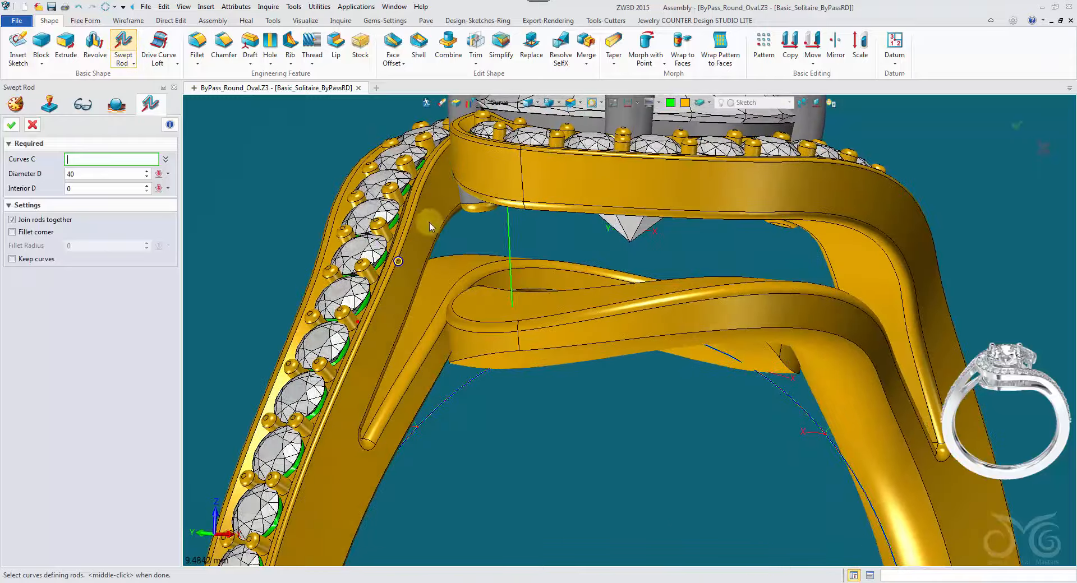
pyautogui.click(507, 242)
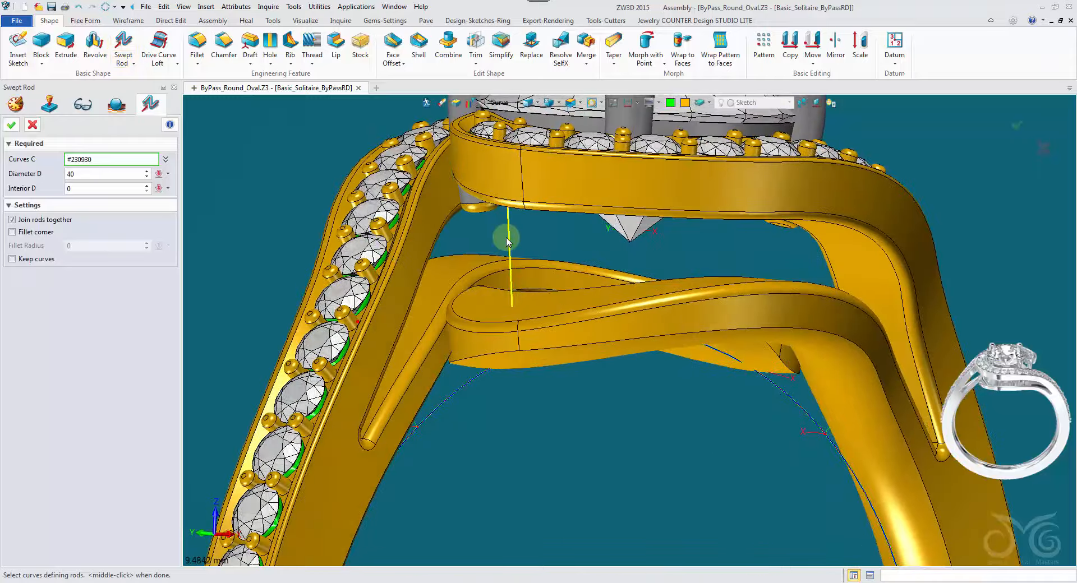
pyautogui.click(112, 175)
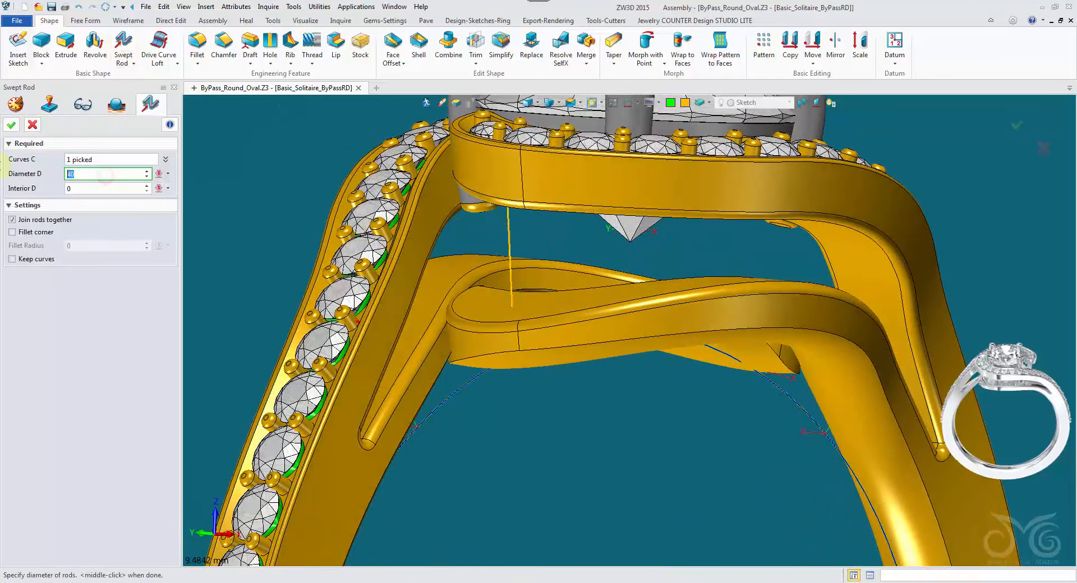
pyautogui.click(12, 127)
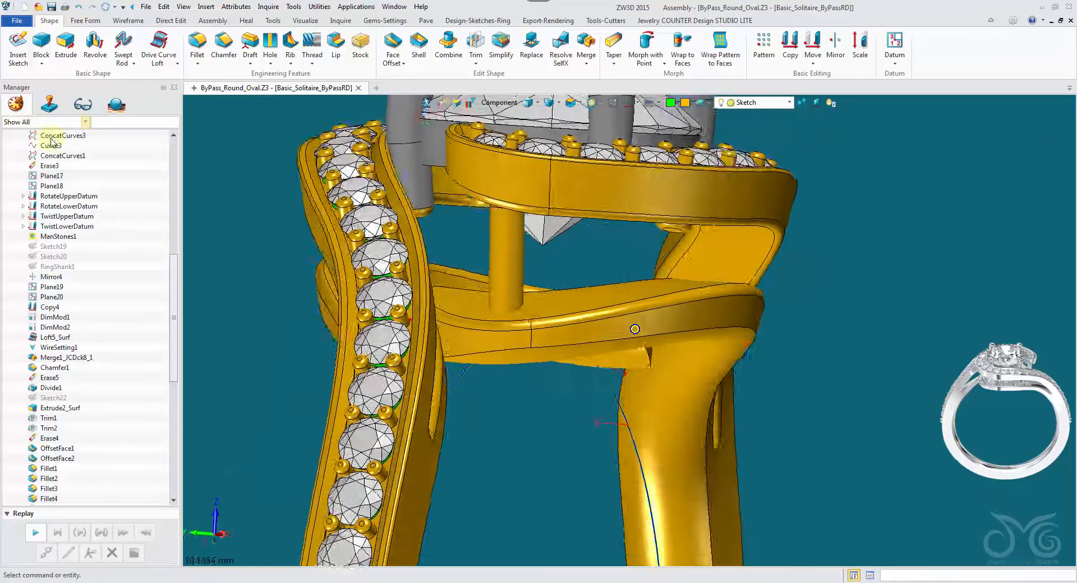
# Offset the rod's upper end face by 0.25 mm so it extends into the upper arm
pyautogui.click(393, 48)
pyautogui.click(70, 194)
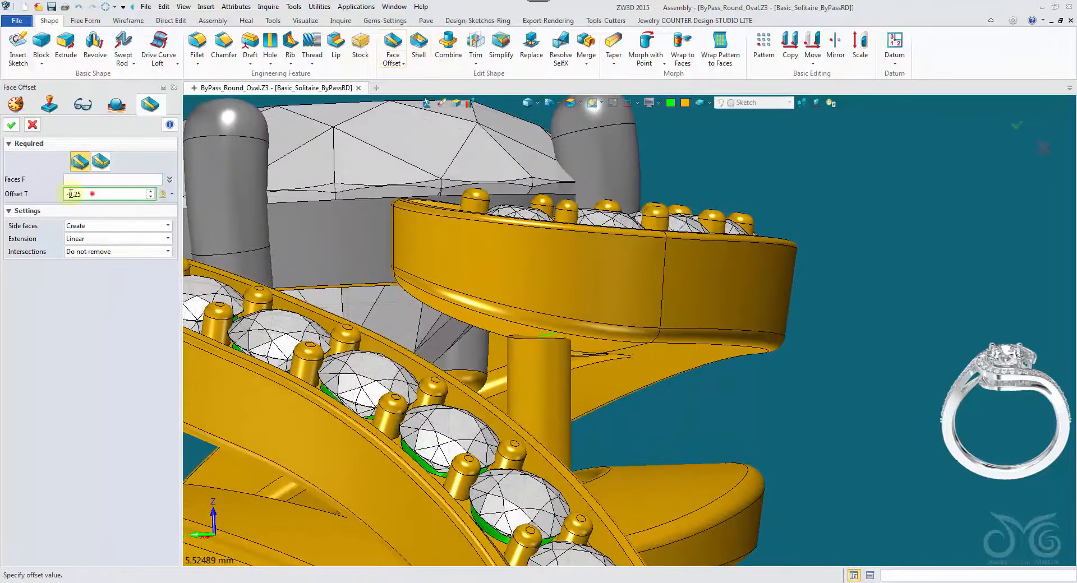
pyautogui.click(90, 180)
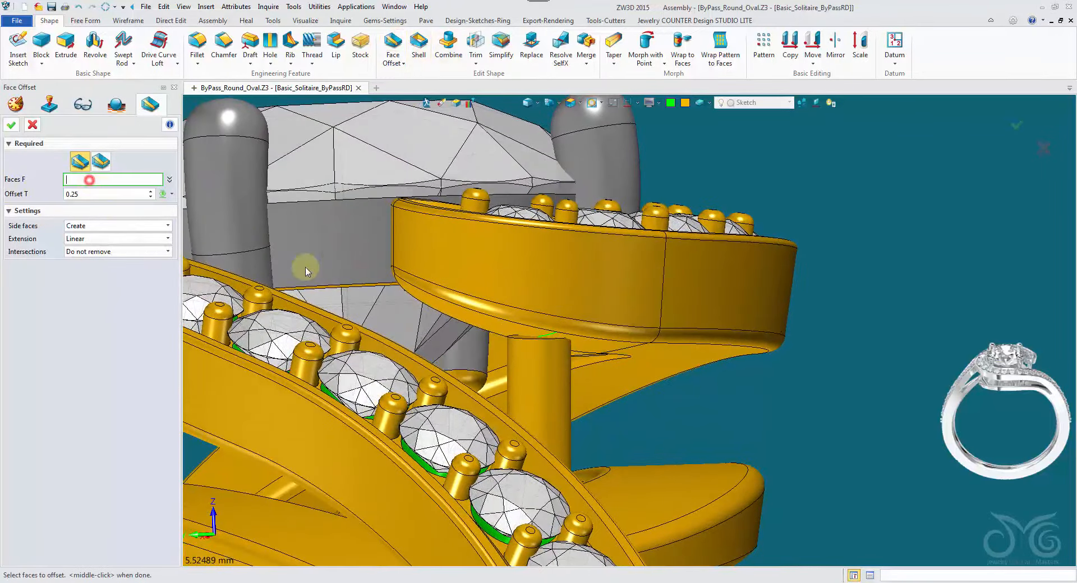
pyautogui.click(533, 340)
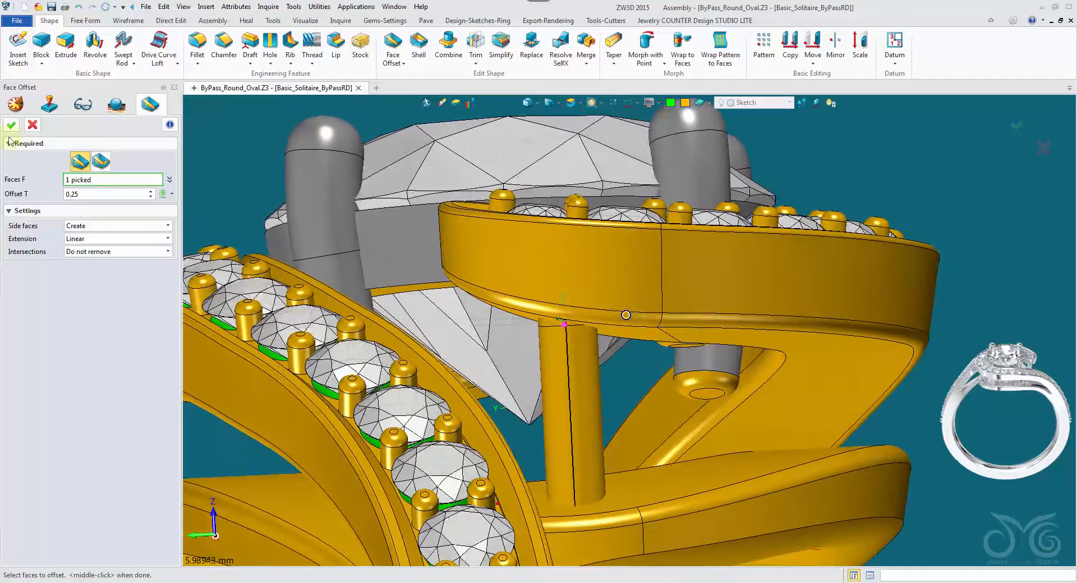
pyautogui.click(11, 125)
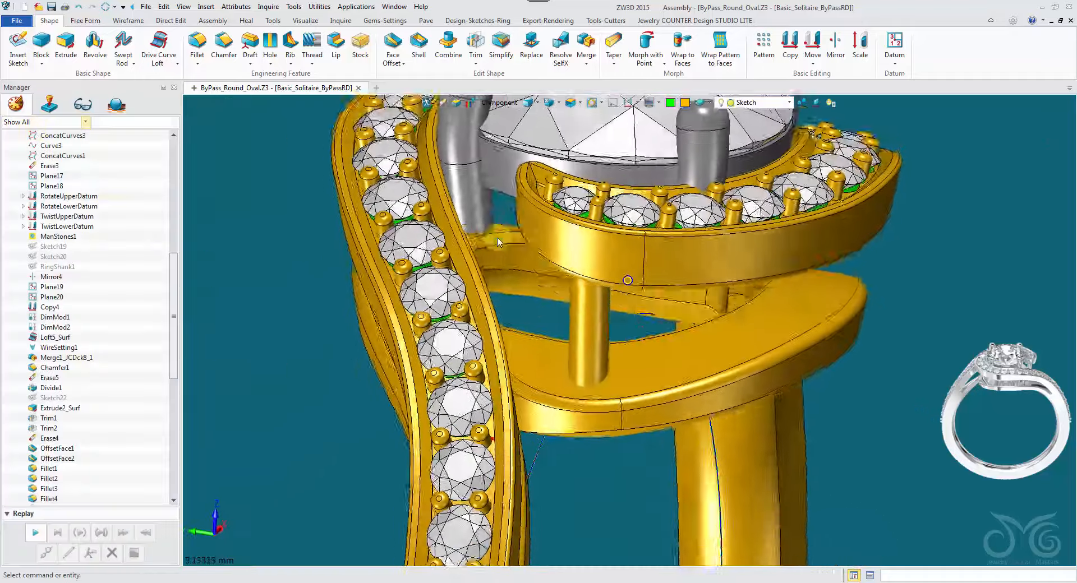
# Copy the support rod once by rotating it 180 degrees about the Z axis to the opposite side of the ring
pyautogui.click(790, 48)
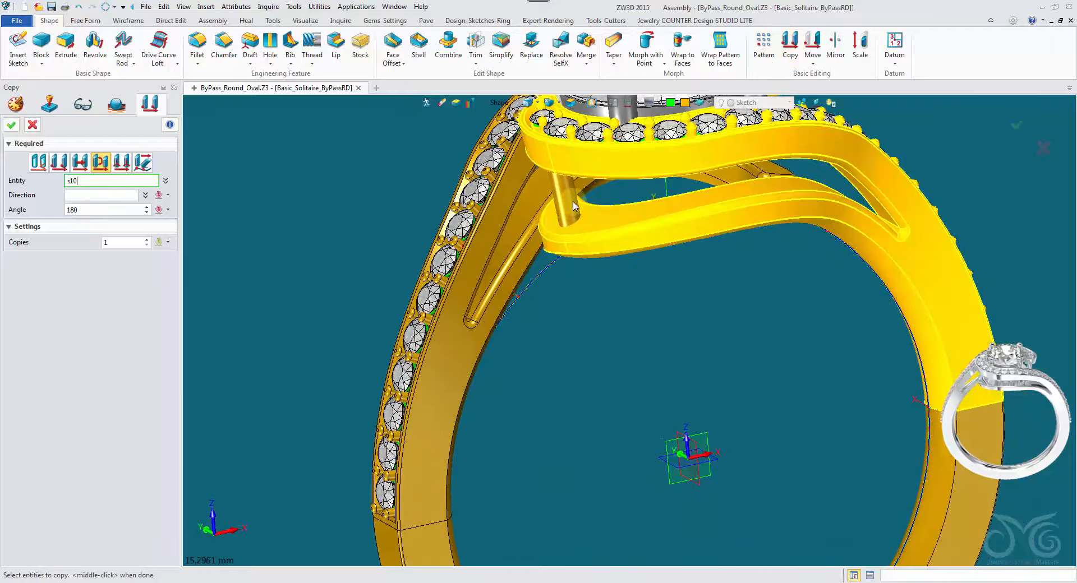
pyautogui.click(567, 197)
pyautogui.middleClick(344, 396)
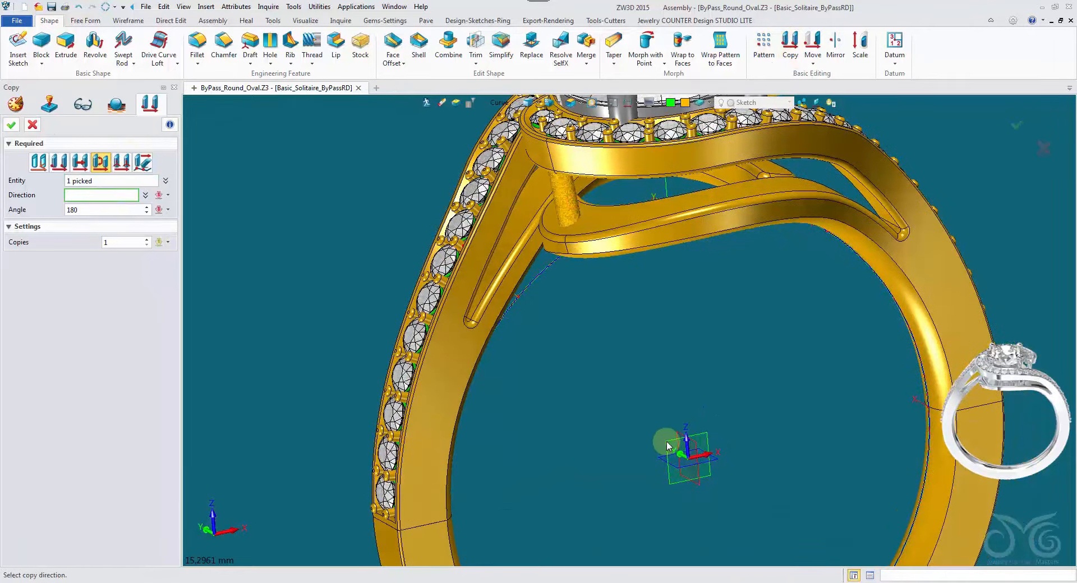
pyautogui.click(683, 447)
pyautogui.moveTo(687, 443); pyautogui.dragTo(193, 145, button='right')
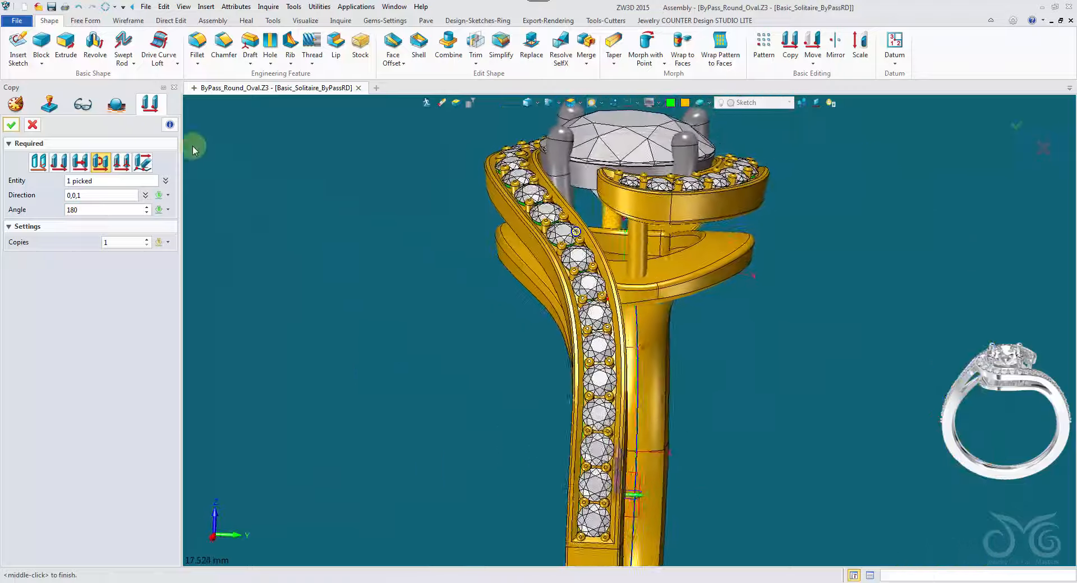
pyautogui.click(11, 126)
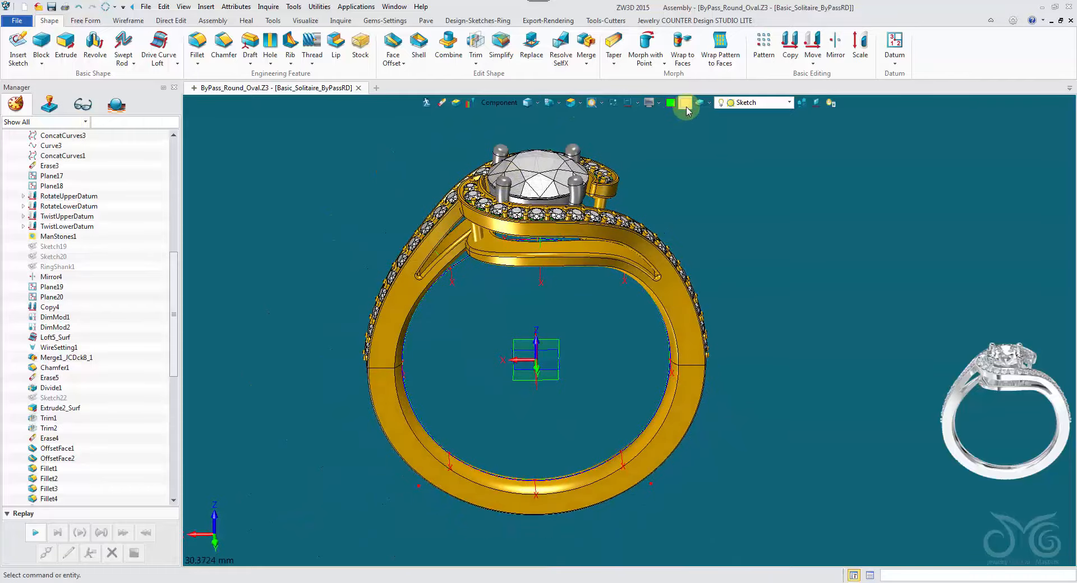
# Combine the lower shank with all the other metal ring shapes by addition, with the active face color set to grey
pyautogui.click(448, 43)
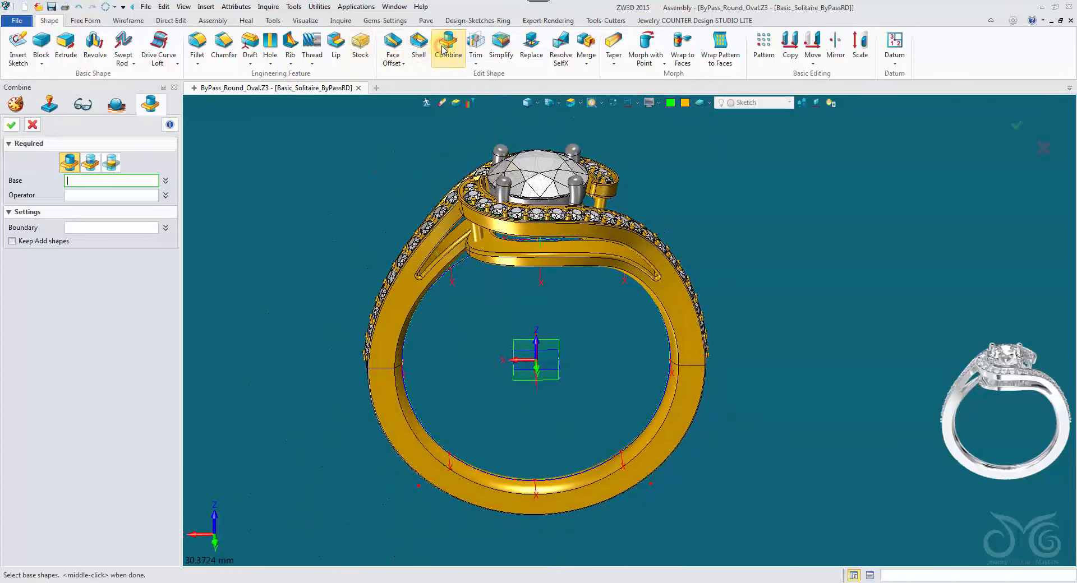
pyautogui.click(420, 429)
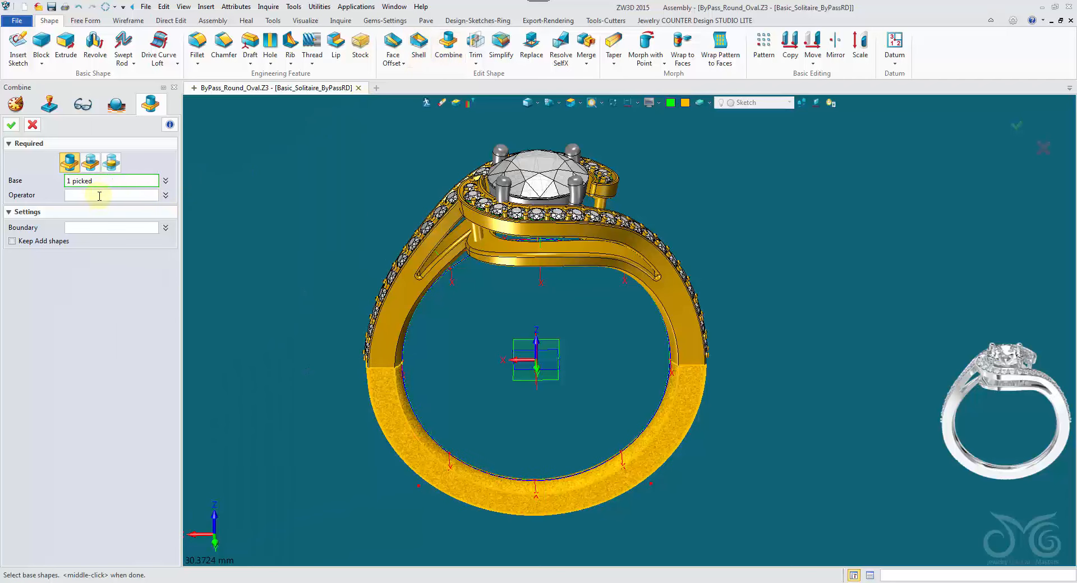
pyautogui.click(99, 195)
pyautogui.moveTo(364, 160); pyautogui.dragTo(748, 338)
pyautogui.click(685, 103)
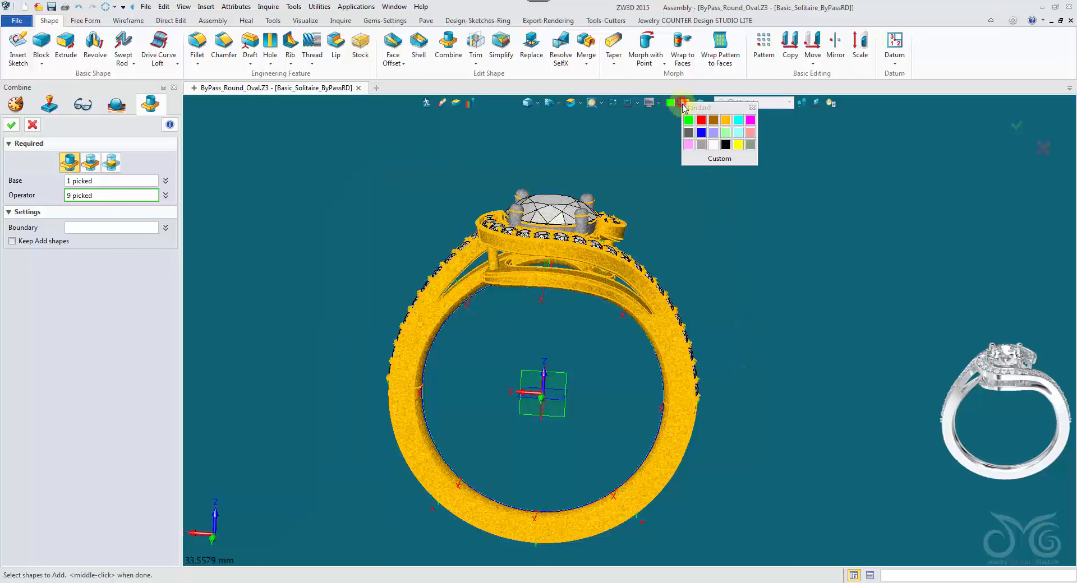
pyautogui.click(700, 149)
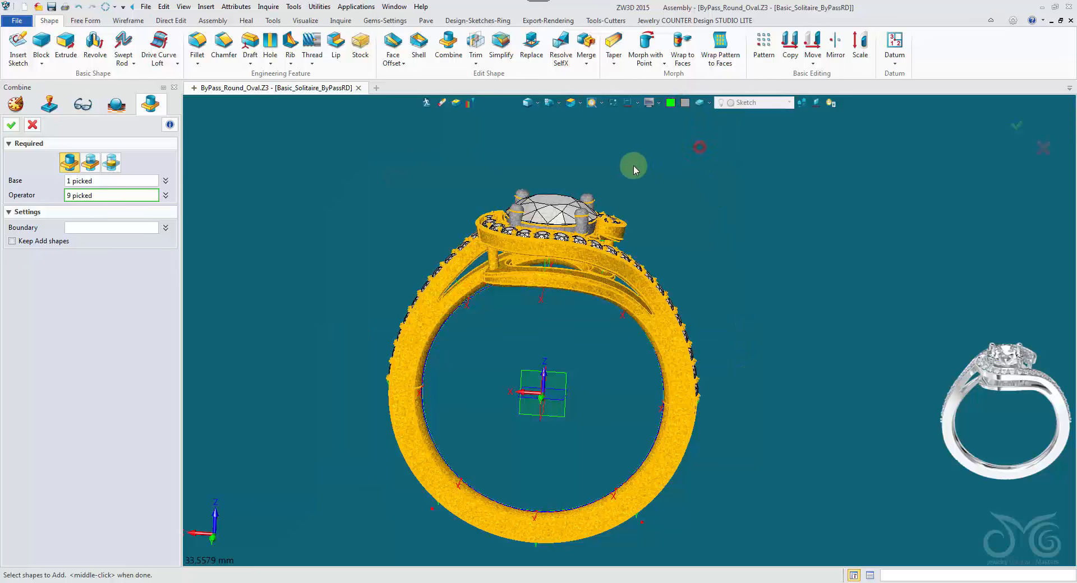
pyautogui.click(10, 126)
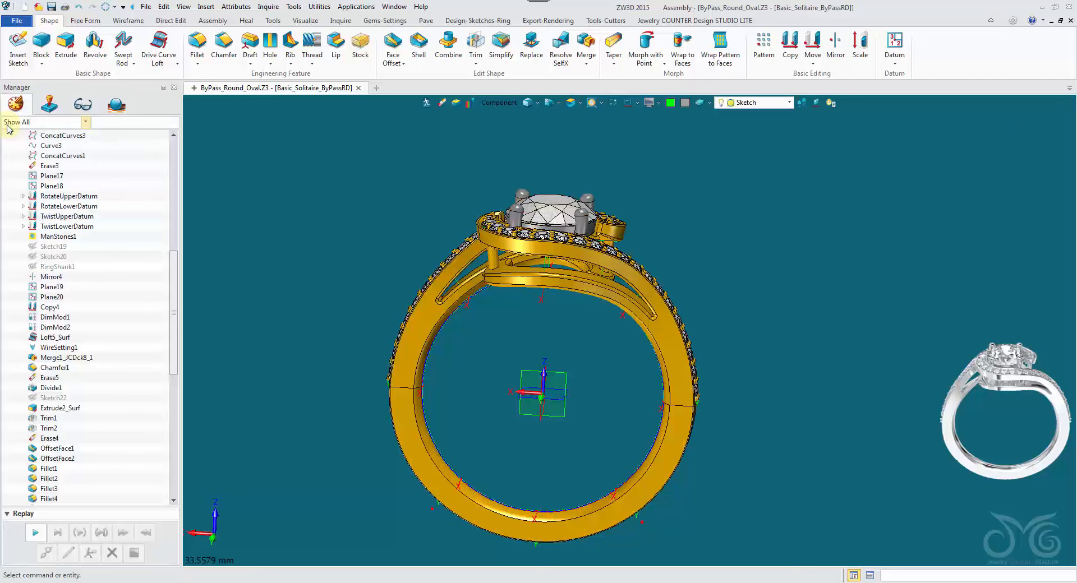
# Filter picking to shapes and recolor the combined ring metal's faces with the custom light grey, RGB 221, 228, 230
pyautogui.click(497, 103)
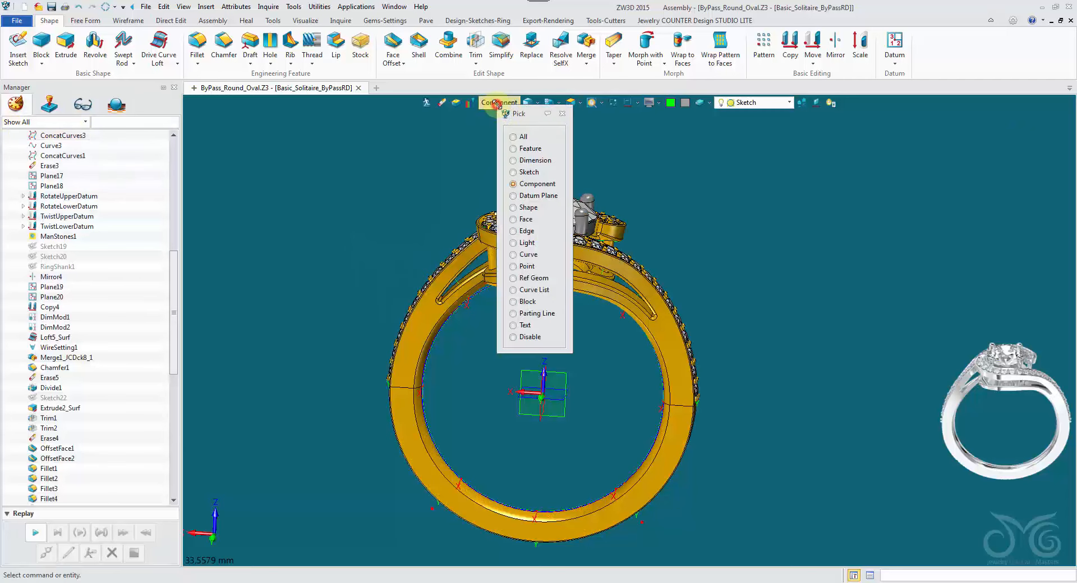
pyautogui.click(512, 208)
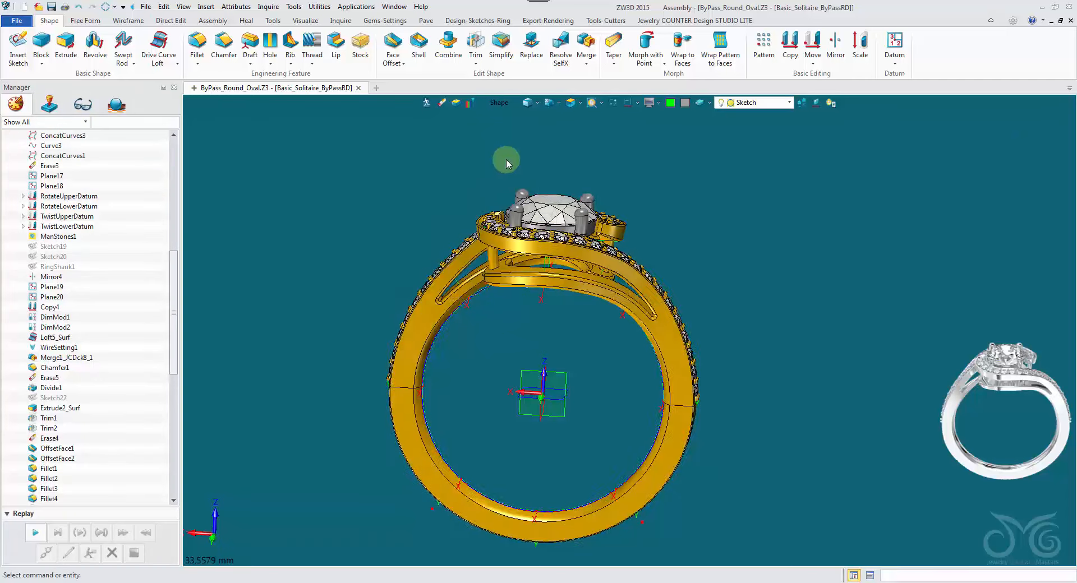
pyautogui.moveTo(506, 159); pyautogui.dragTo(515, 223, button='right')
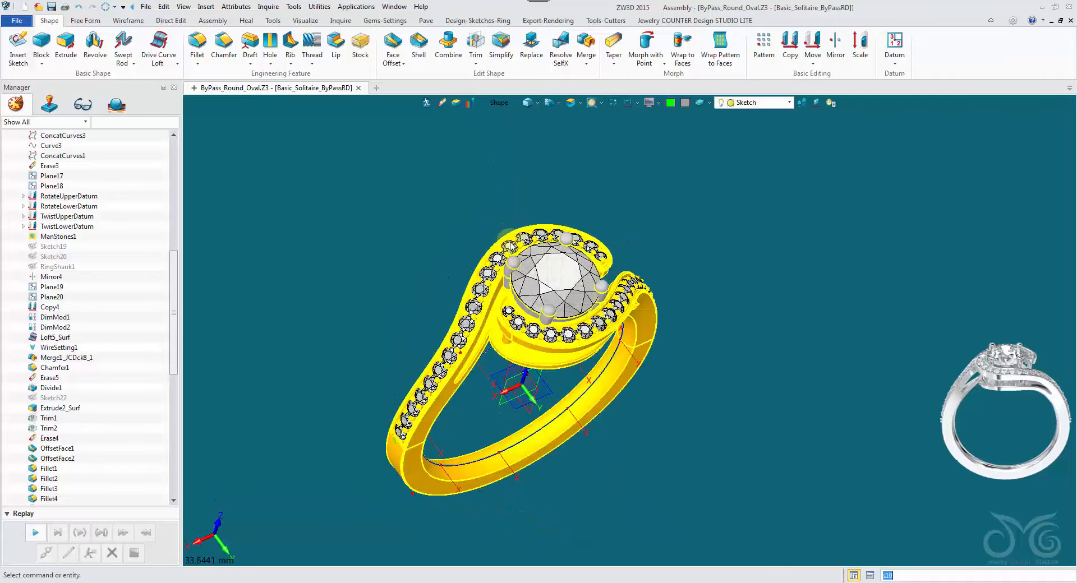
pyautogui.click(496, 240)
pyautogui.moveTo(385, 234); pyautogui.dragTo(405, 368, button='right')
pyautogui.rightClick(408, 364)
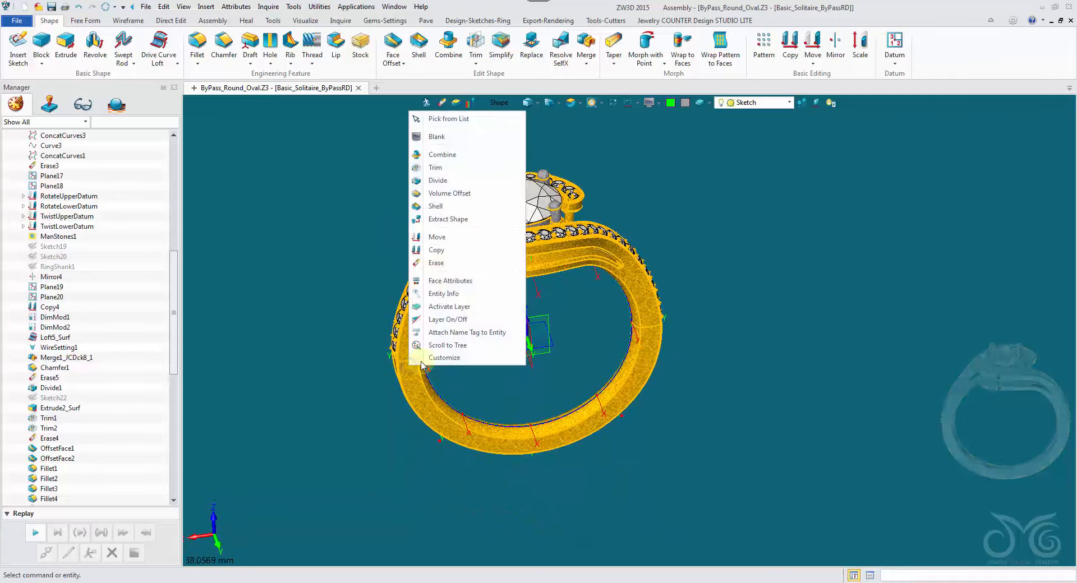
pyautogui.click(453, 282)
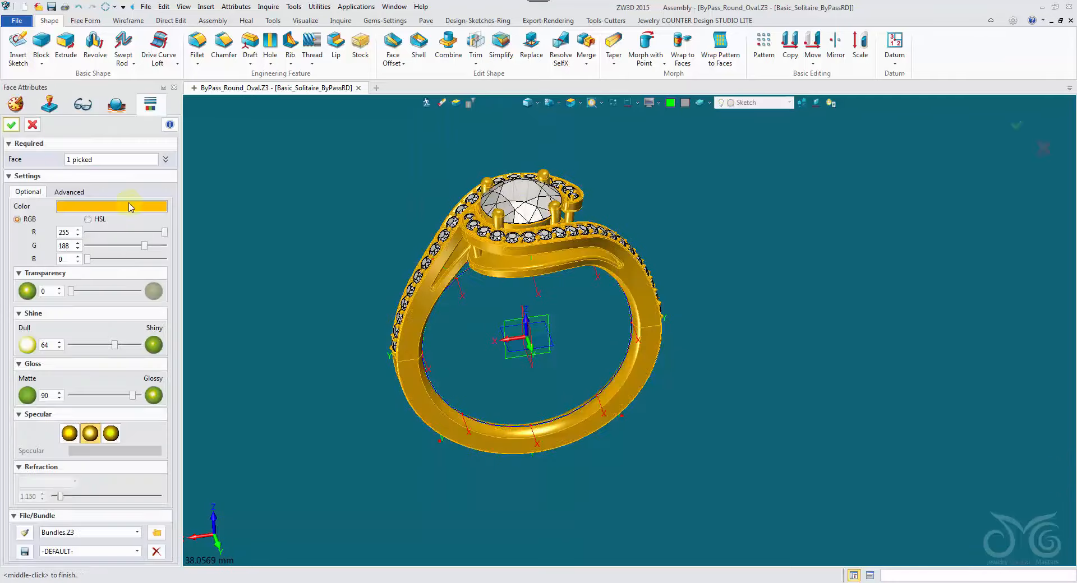
pyautogui.click(128, 206)
pyautogui.click(151, 259)
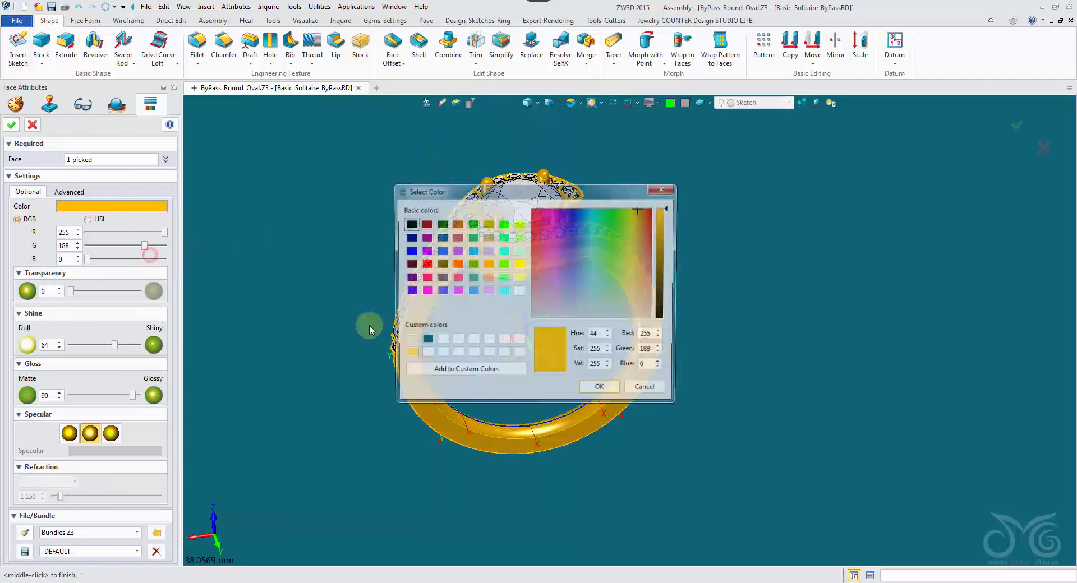
pyautogui.click(407, 341)
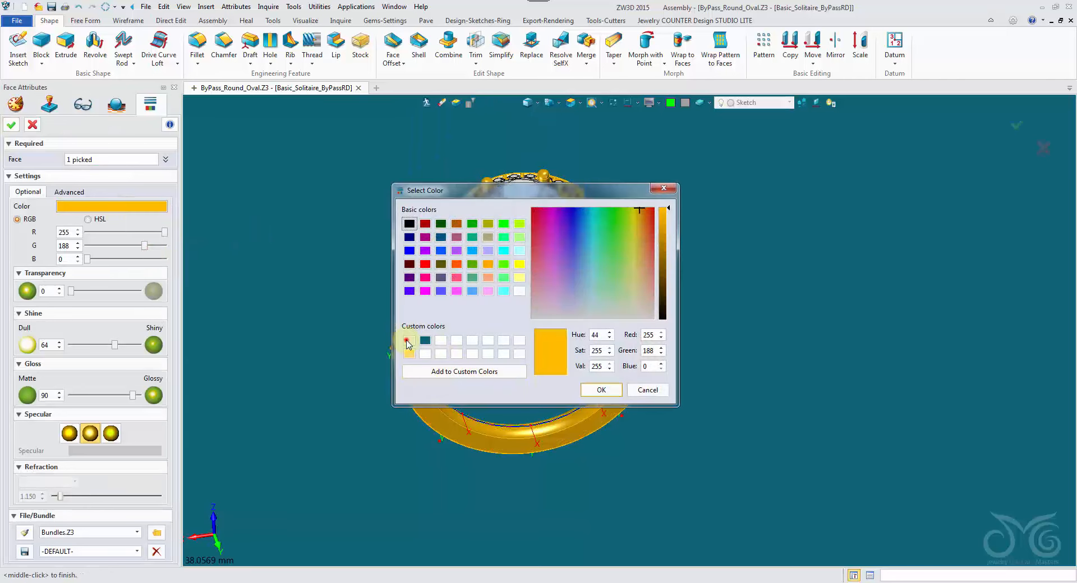
pyautogui.click(602, 388)
# Set the ring metal's shine and gloss to 100, choose the first specular option, apply the attributes and save the file
pyautogui.moveTo(114, 344); pyautogui.dragTo(116, 345)
pyautogui.click(154, 345)
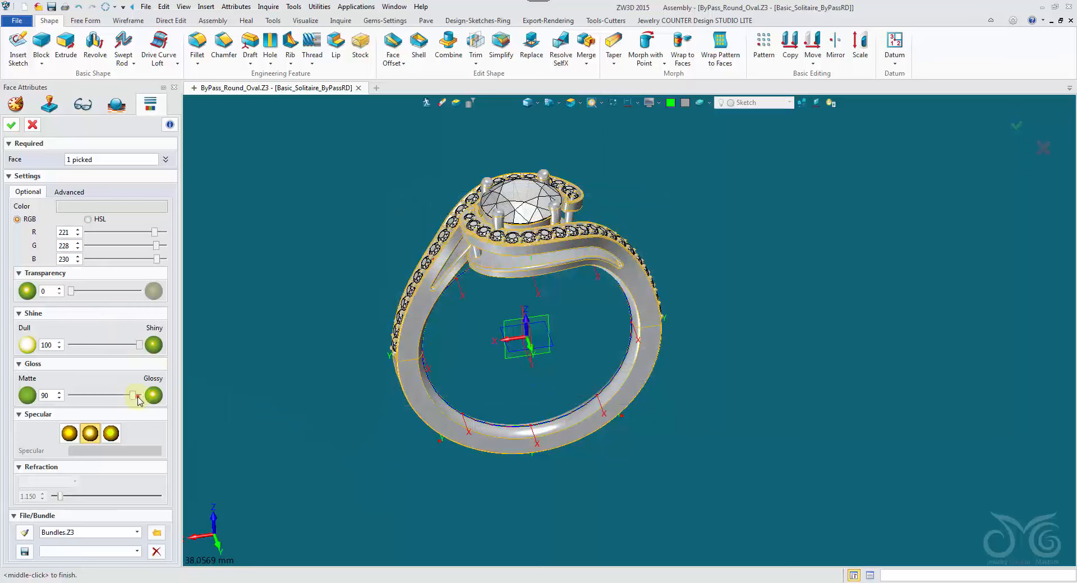
pyautogui.click(153, 395)
pyautogui.click(69, 433)
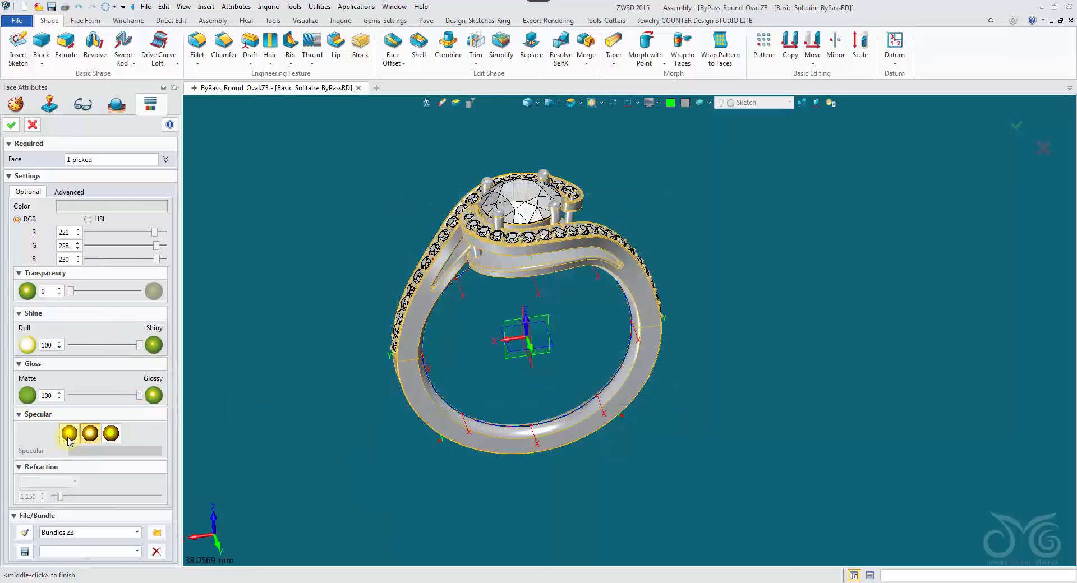
pyautogui.click(11, 124)
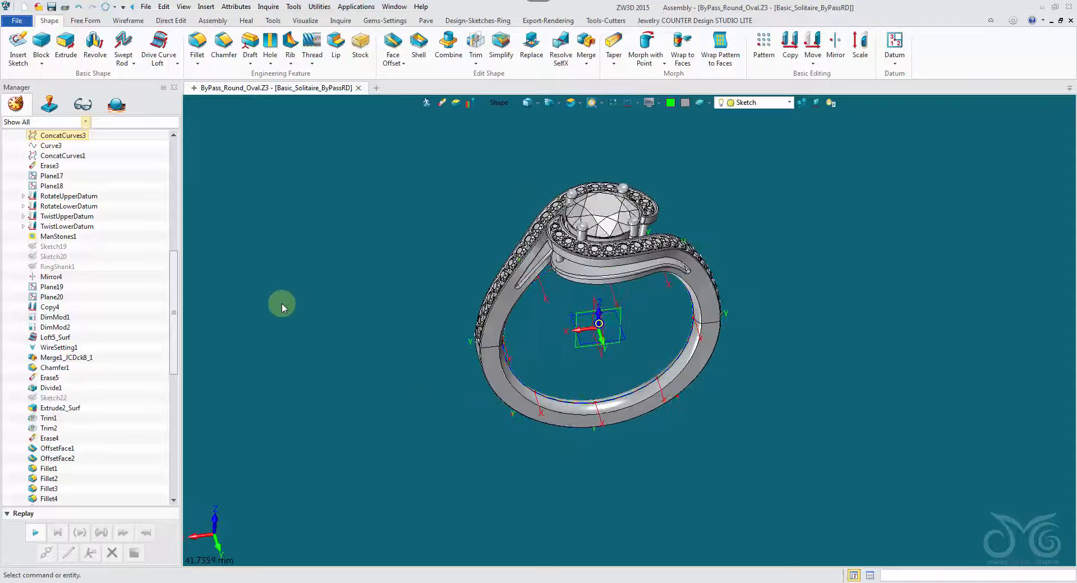
pyautogui.click(52, 8)
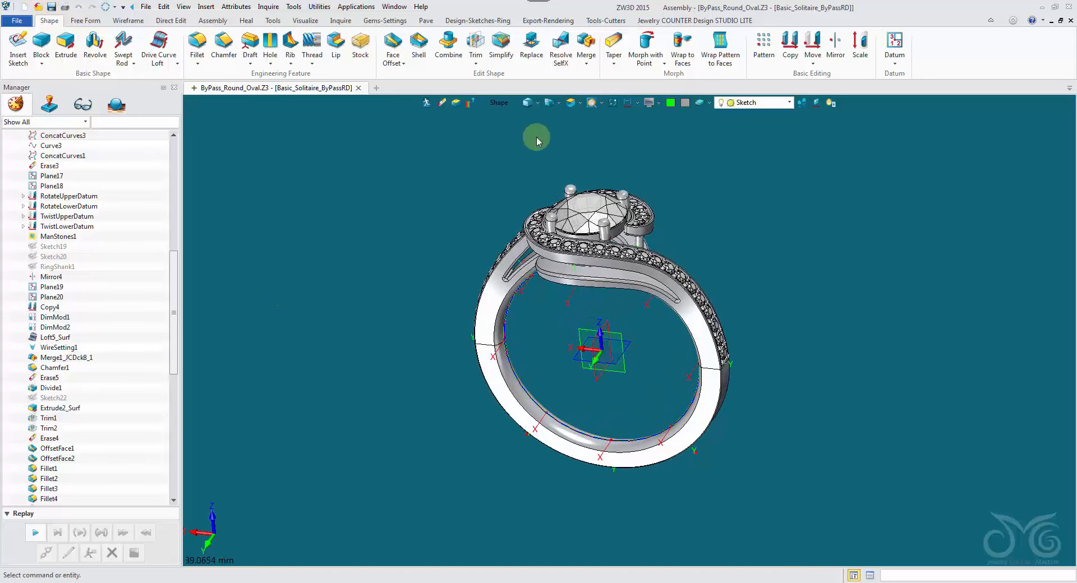
# Insert the live rendering studio around the ring at point 0,0,0
pyautogui.click(529, 20)
pyautogui.click(627, 54)
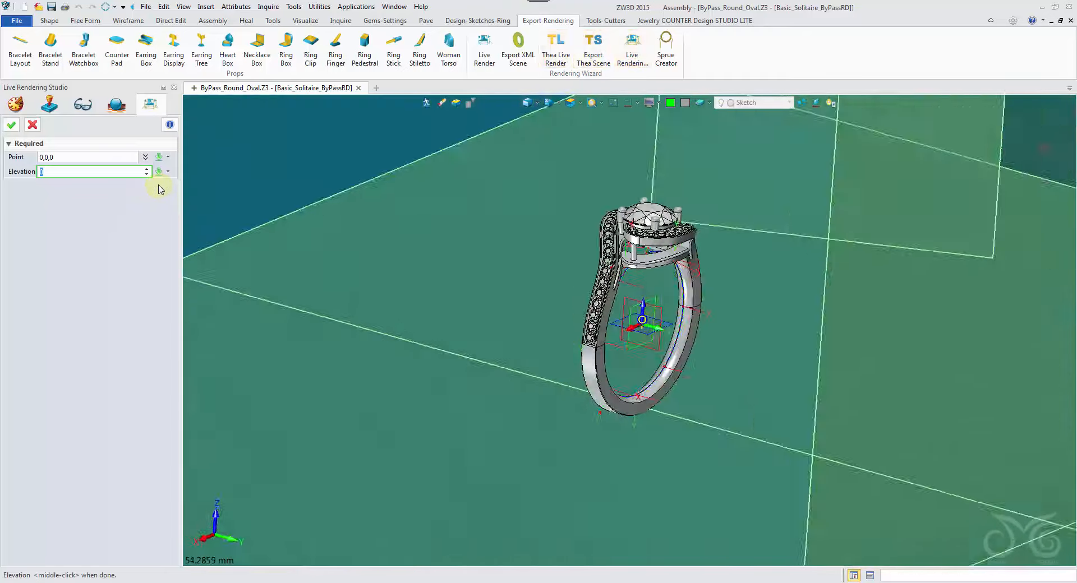
pyautogui.click(14, 127)
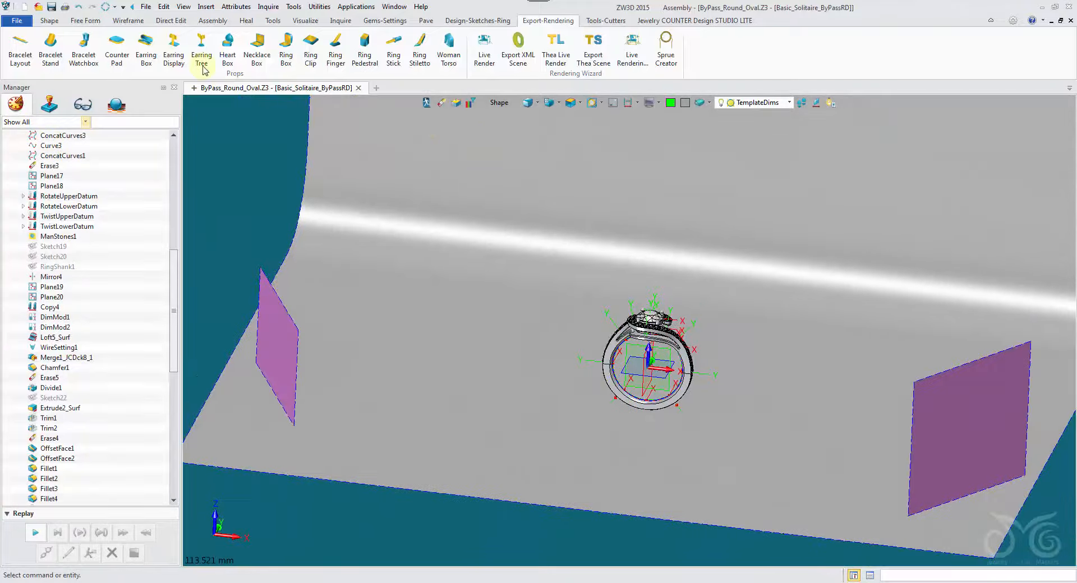
# Move the rendering studio component by -6 mm along the Z axis so its floor sits below the ring
pyautogui.click(49, 21)
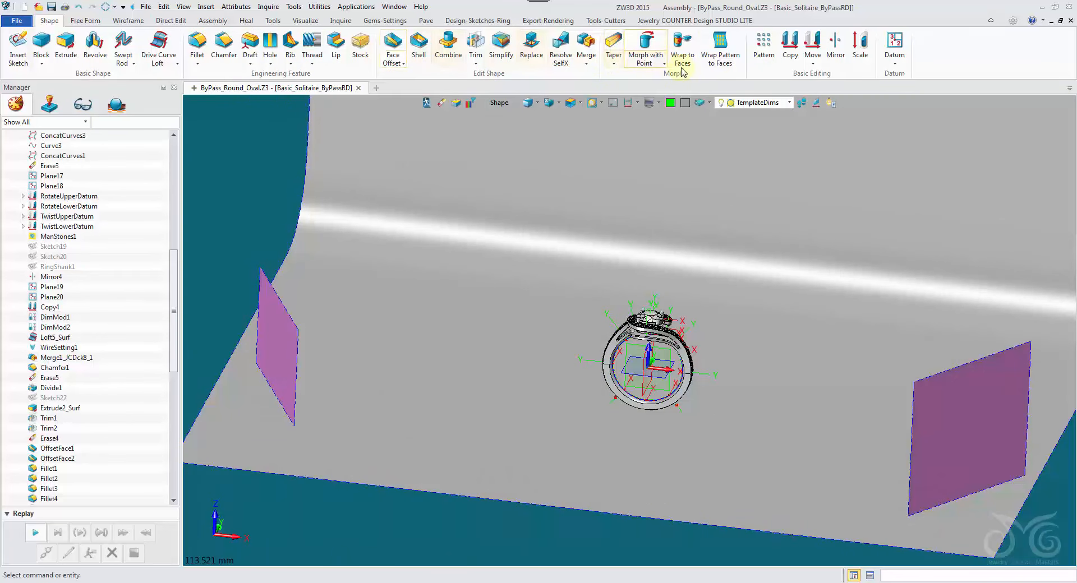
pyautogui.click(812, 45)
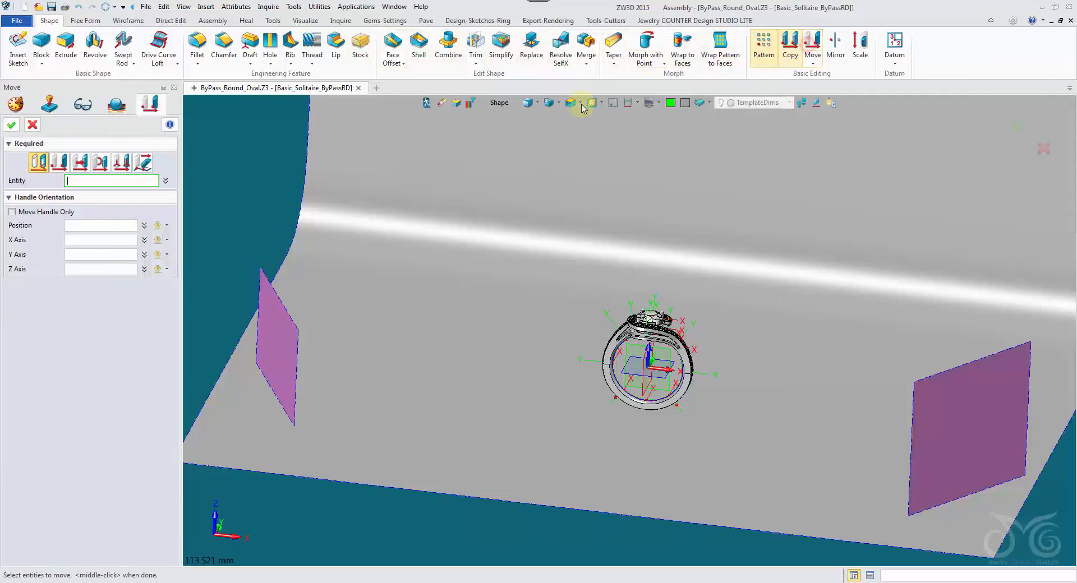
pyautogui.click(499, 103)
pyautogui.click(512, 185)
pyautogui.click(521, 181)
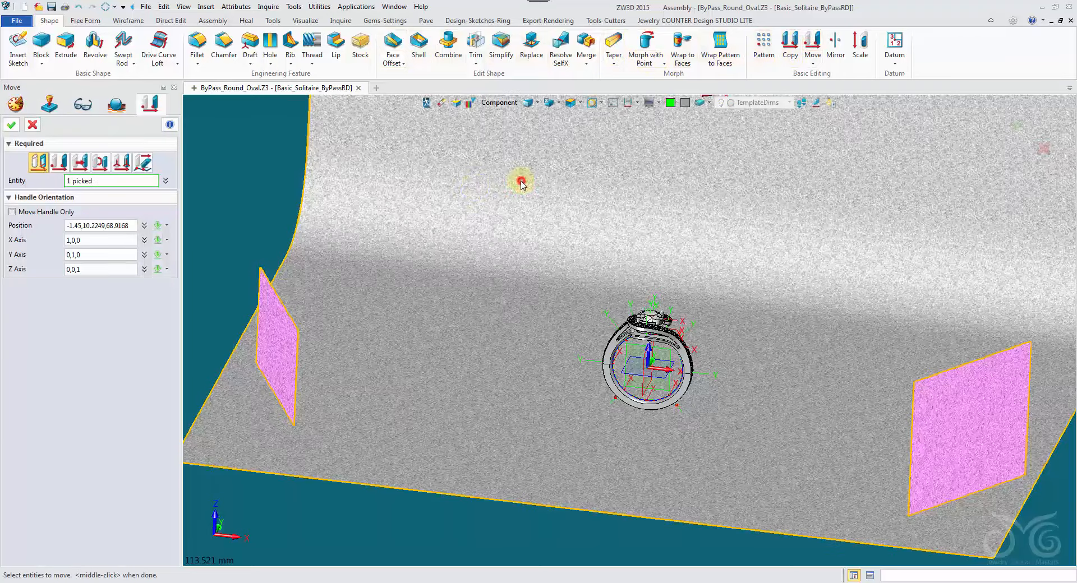
pyautogui.moveTo(589, 202); pyautogui.dragTo(604, 174, button='right')
pyautogui.scroll(-2, 603, 174)
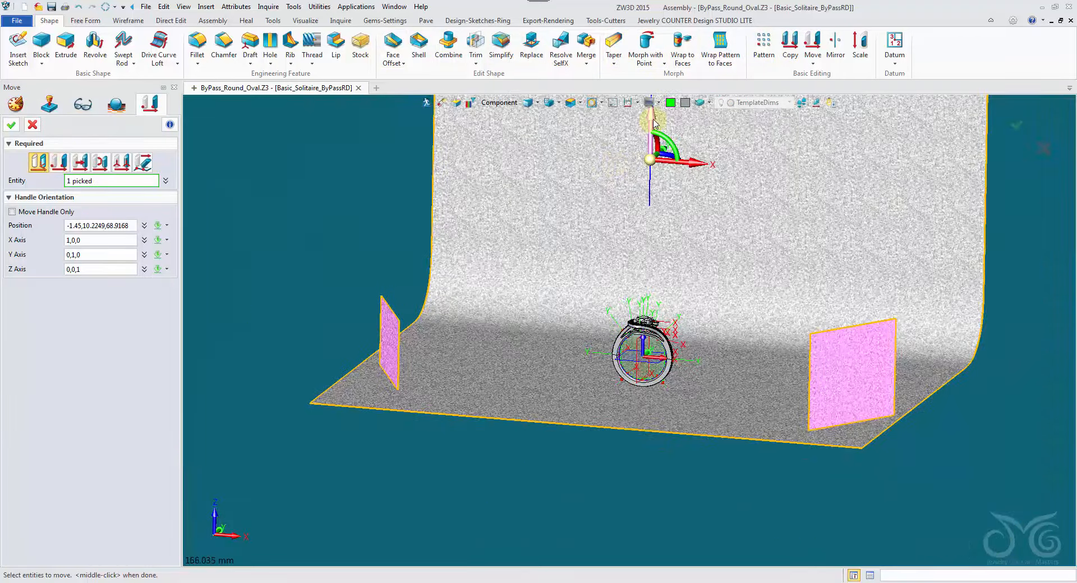
pyautogui.moveTo(652, 120); pyautogui.dragTo(651, 139)
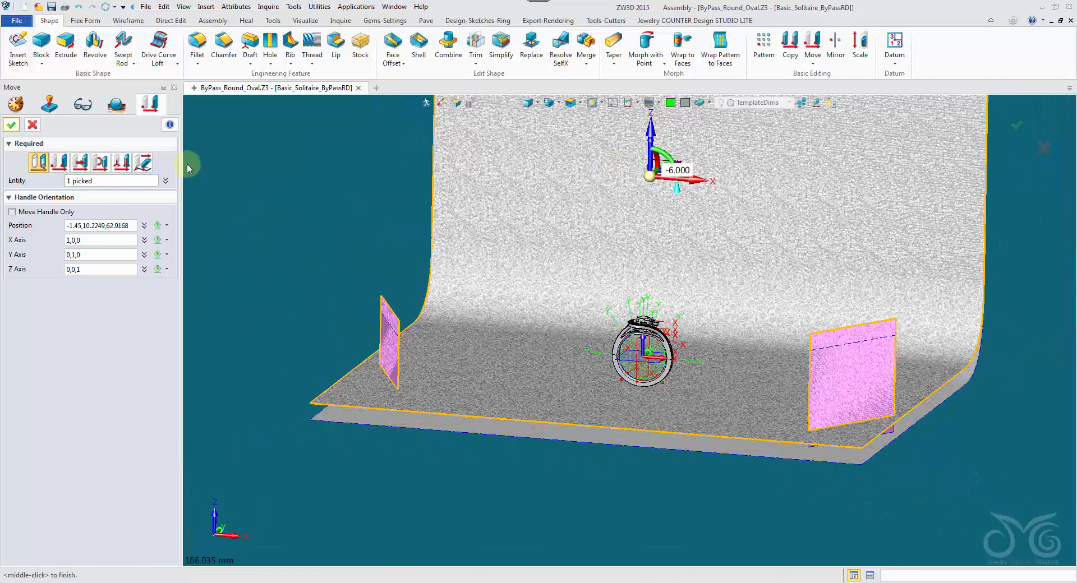
pyautogui.click(11, 124)
# Preview the ring in a close, angled view with Live Render, and end the render without saving an image
pyautogui.scroll(1, 640, 351)
pyautogui.moveTo(626, 314); pyautogui.dragTo(650, 378, button='right')
pyautogui.scroll(6, 649, 378)
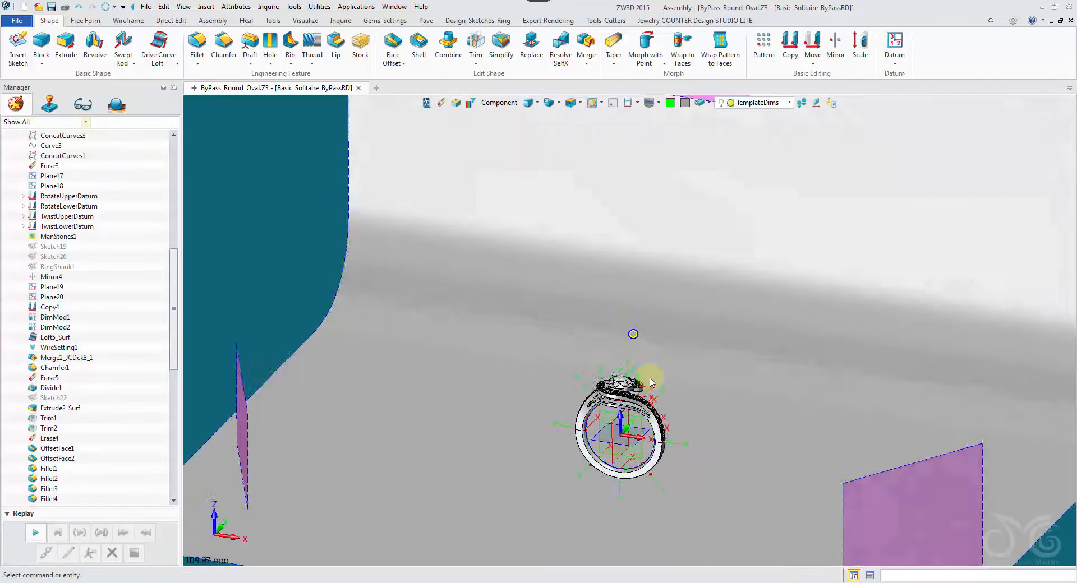
pyautogui.scroll(1, 651, 382)
pyautogui.moveTo(651, 382); pyautogui.dragTo(524, 381, button='middle')
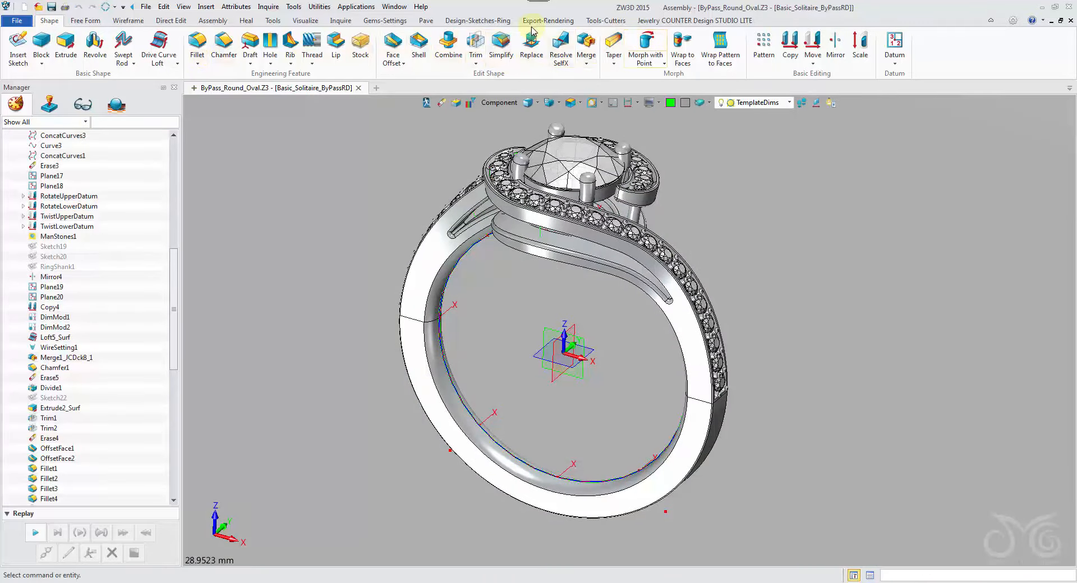
pyautogui.click(478, 20)
pyautogui.click(548, 20)
pyautogui.click(486, 43)
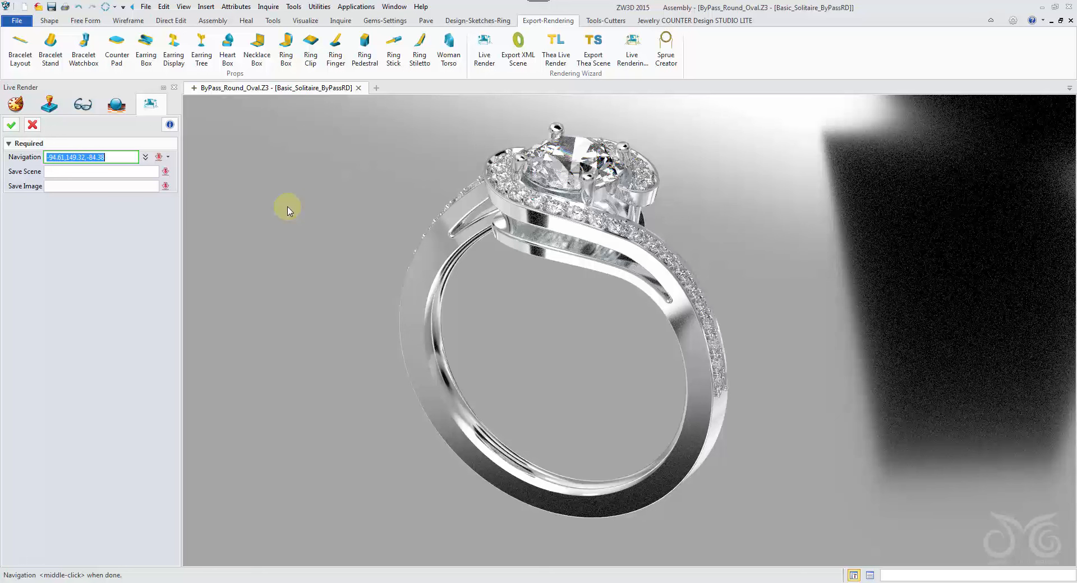
pyautogui.press('Delete')
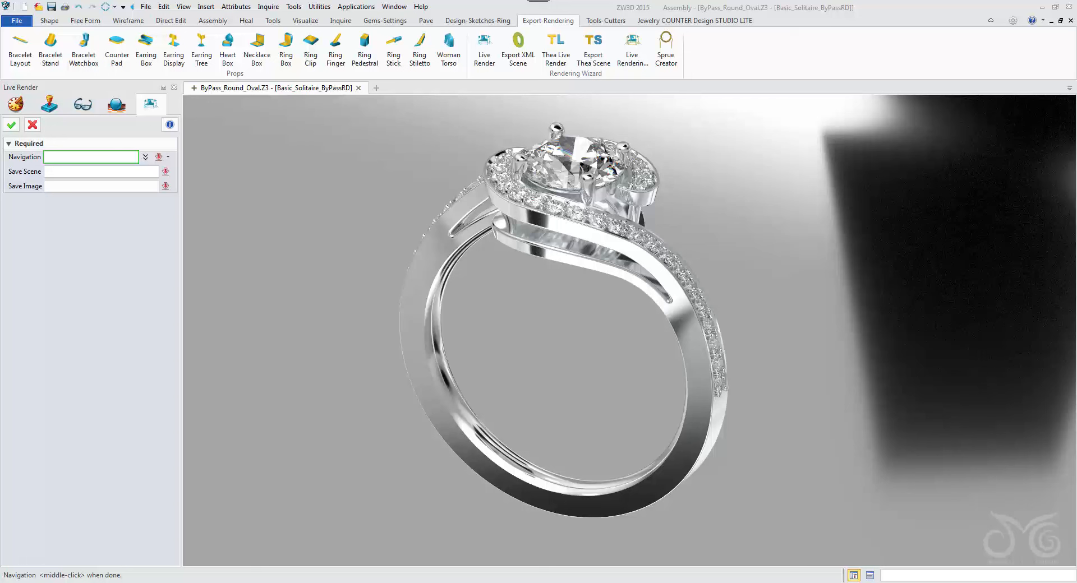
pyautogui.click(35, 126)
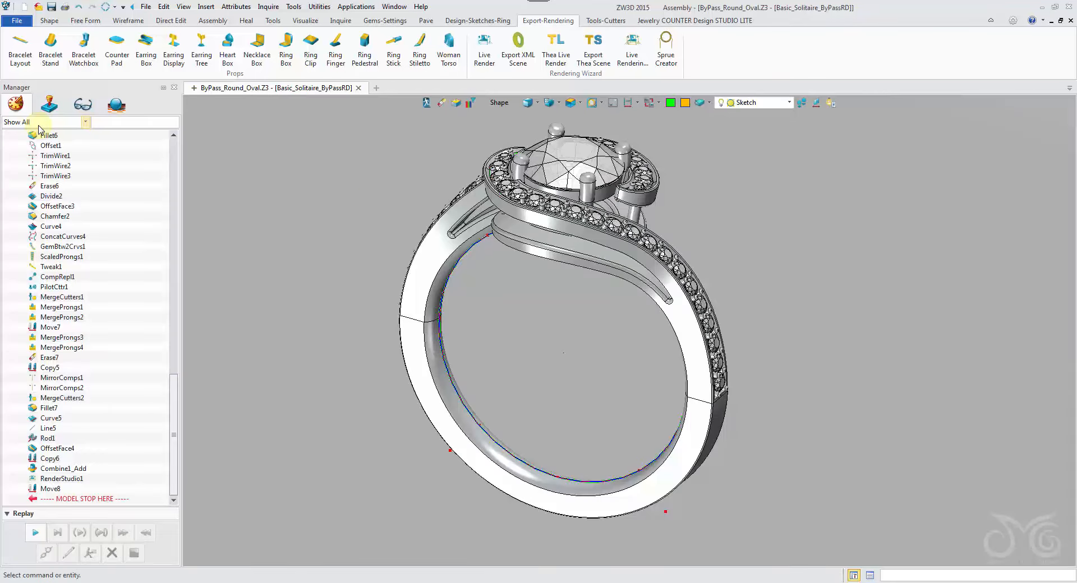
# Start a Thea live render of the ring and set its tracing depth to 30
pyautogui.click(561, 49)
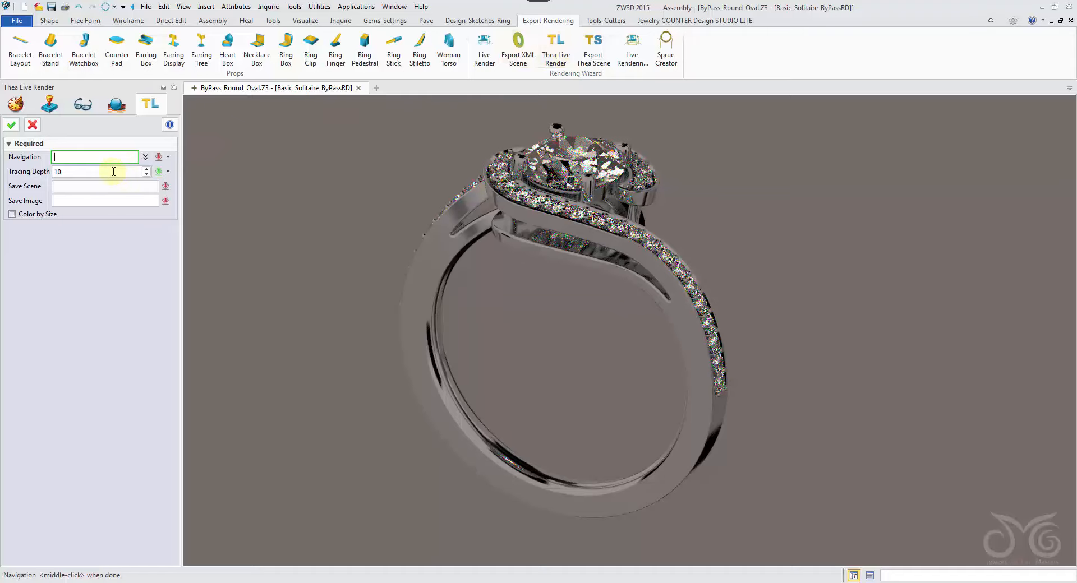
pyautogui.middleClick(332, 293)
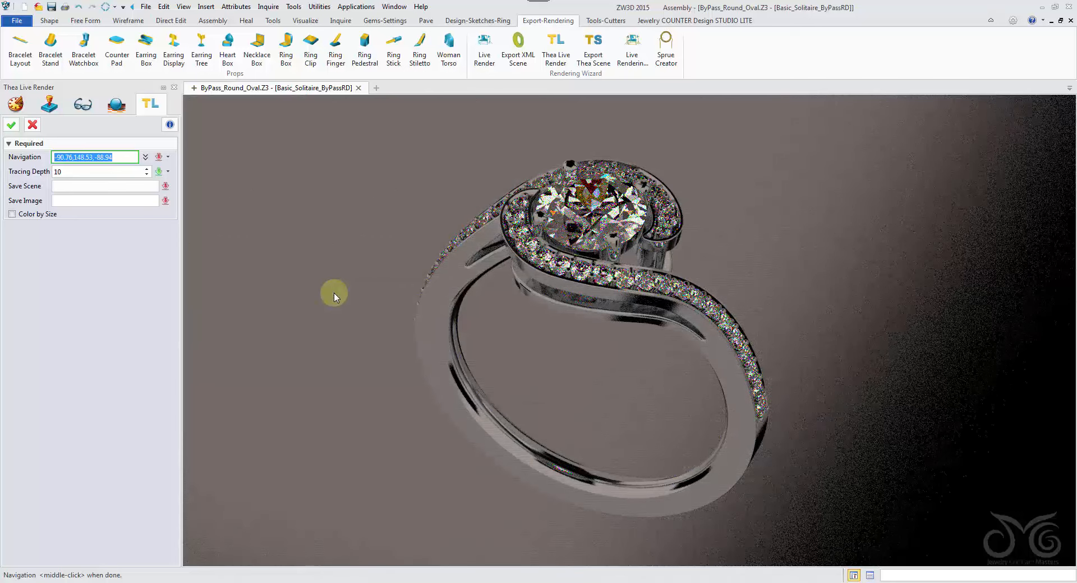
pyautogui.click(85, 174)
pyautogui.scroll(1, 85, 174)
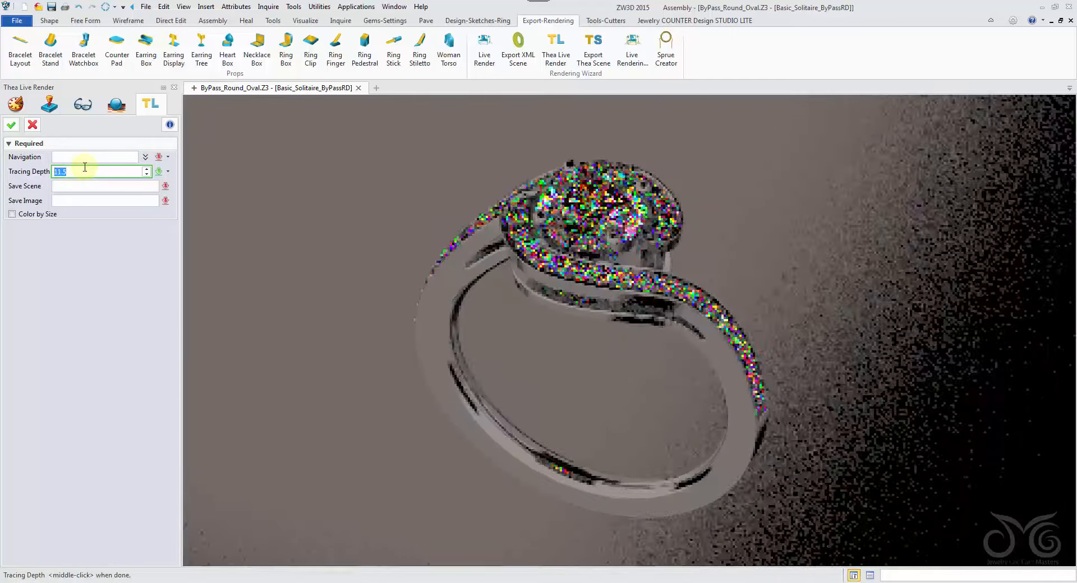
pyautogui.write('30')
pyautogui.click(72, 159)
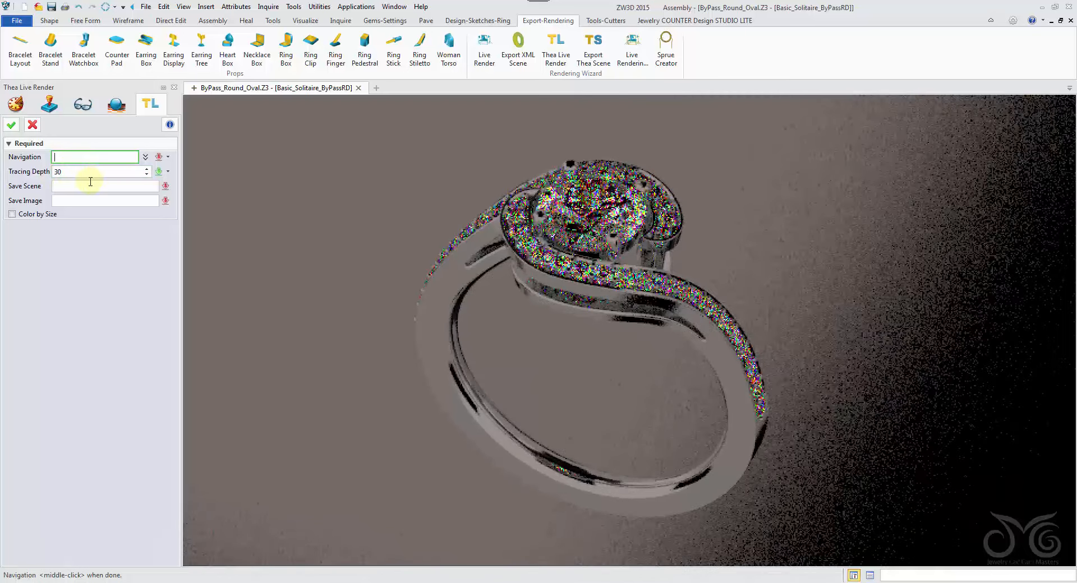